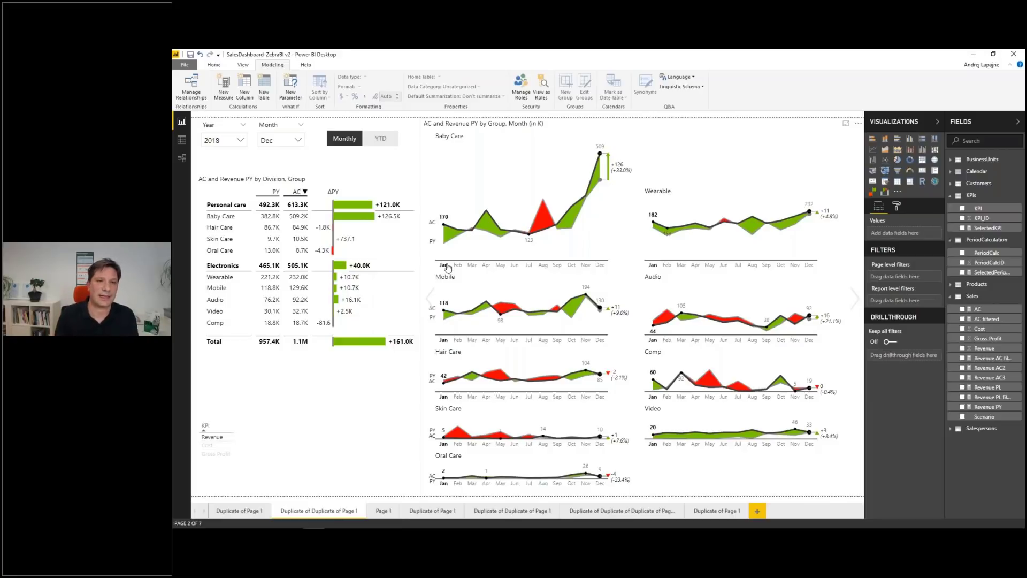
Filter the monthly trend chart to Baby Care and display it as columns with absolute and percentage variance charts.
{"action": "mouse_move", "coordinate": [448, 239]}
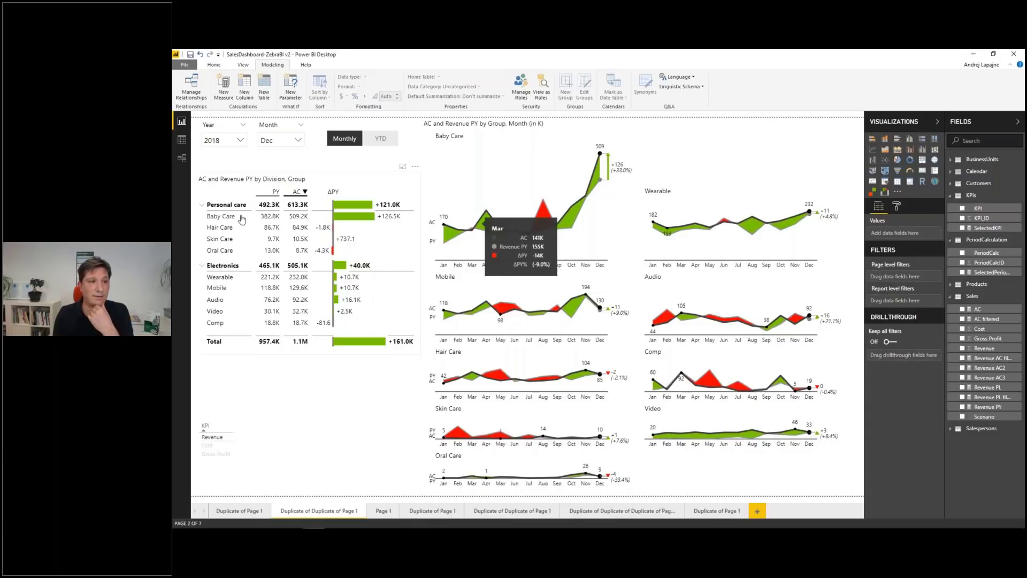
{"action": "left_click", "coordinate": [222, 220]}
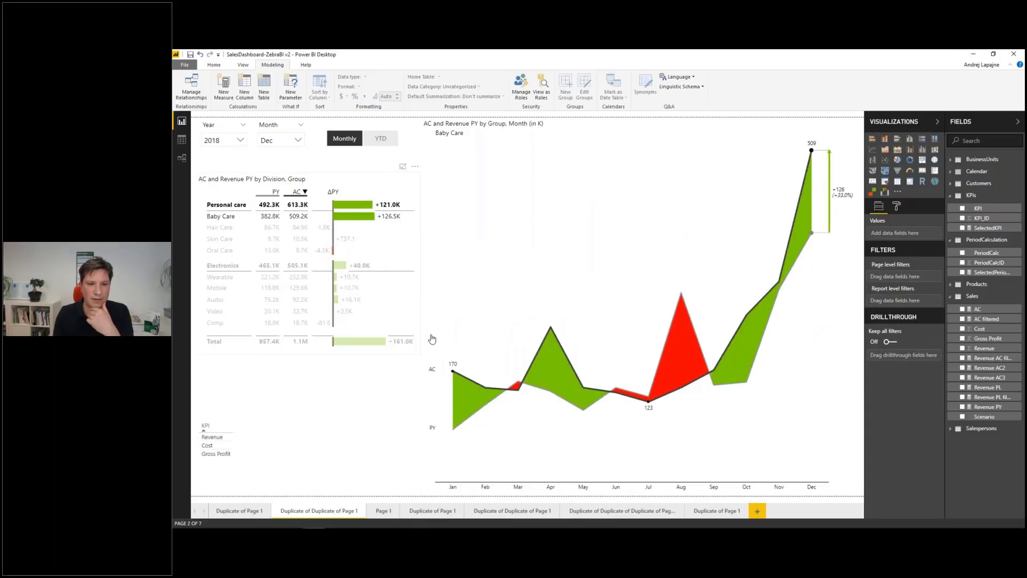
{"action": "mouse_move", "coordinate": [455, 381]}
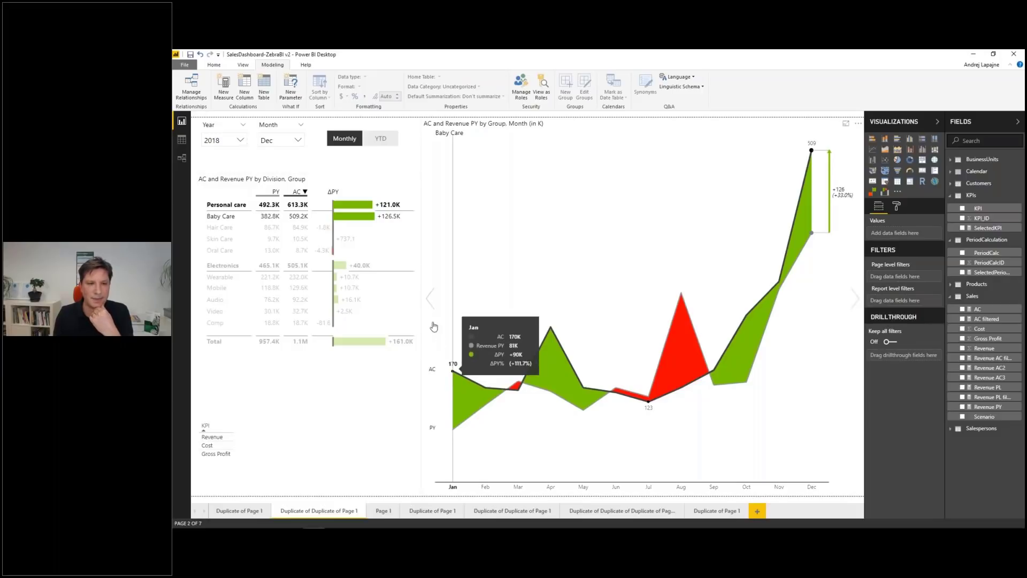
{"action": "left_click", "coordinate": [430, 300]}
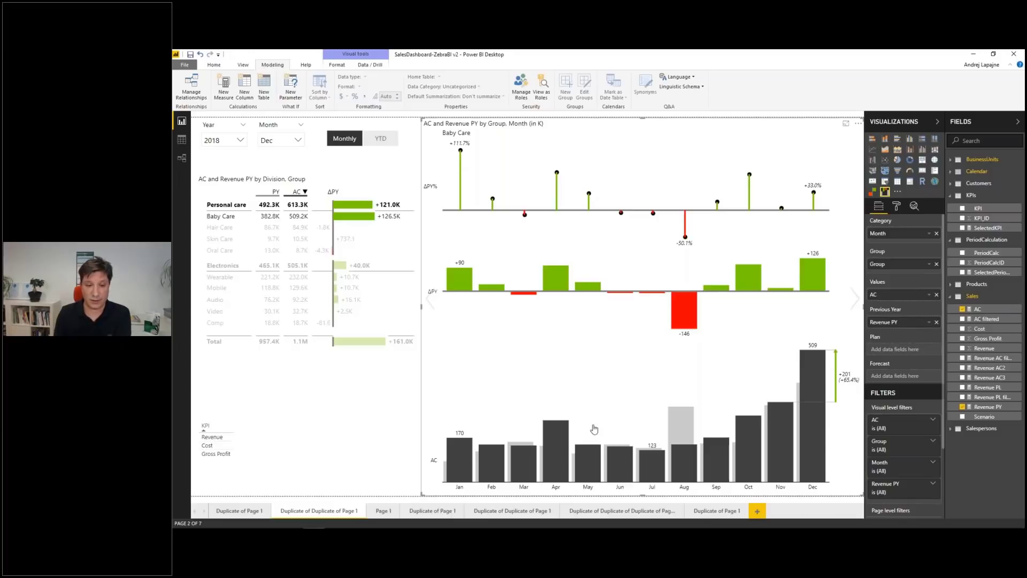
{"action": "mouse_move", "coordinate": [466, 456]}
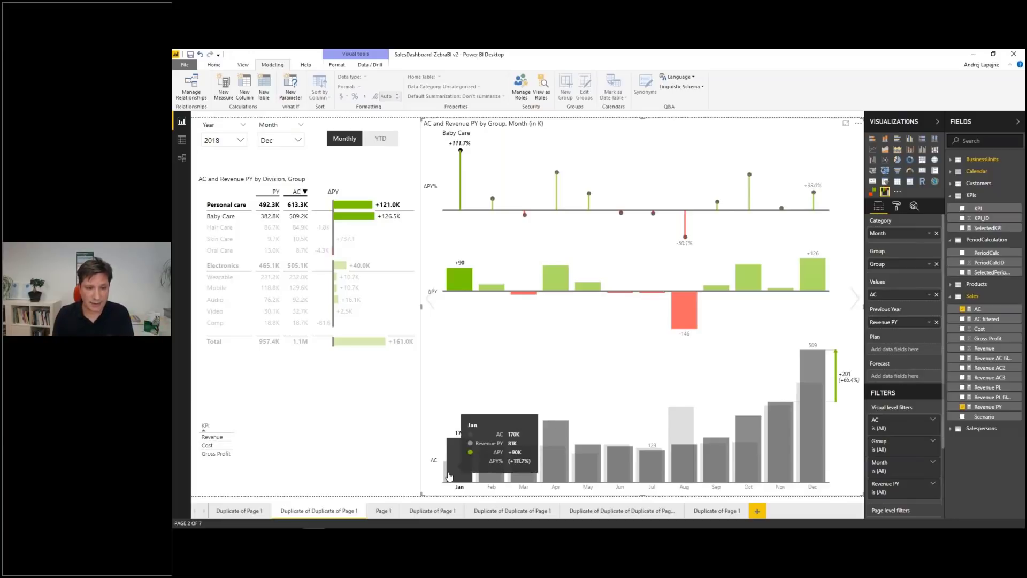
{"action": "left_click", "coordinate": [447, 475]}
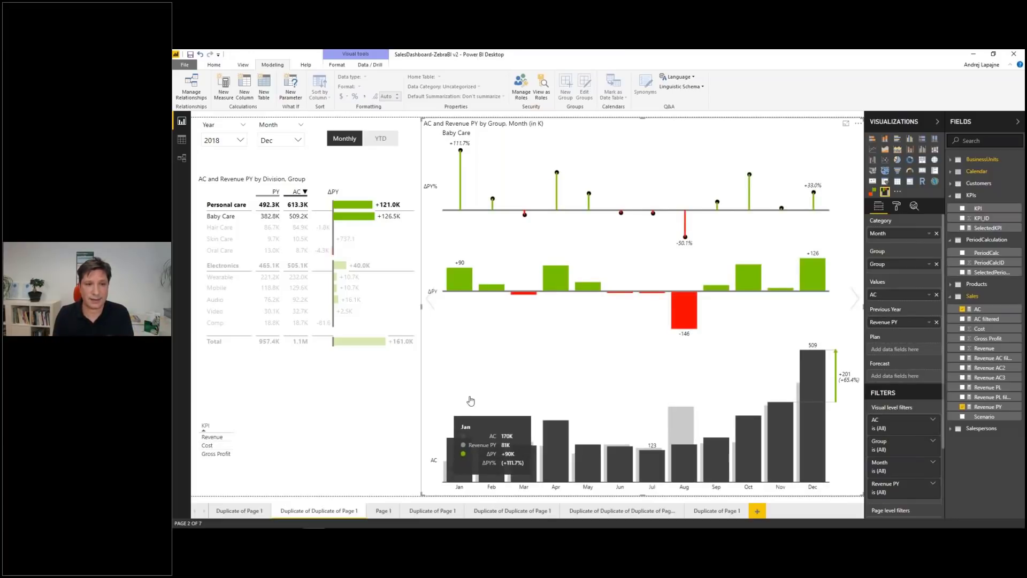
{"action": "mouse_move", "coordinate": [452, 281]}
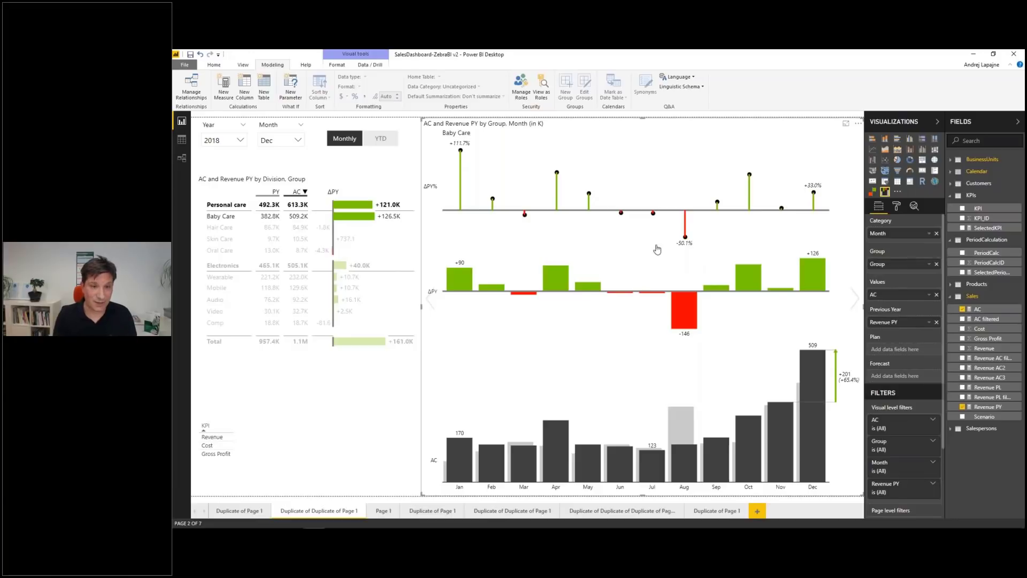
Toggle the period between YTD and Monthly to compare the Baby Care columns, ending on Monthly.
{"action": "left_click", "coordinate": [379, 140]}
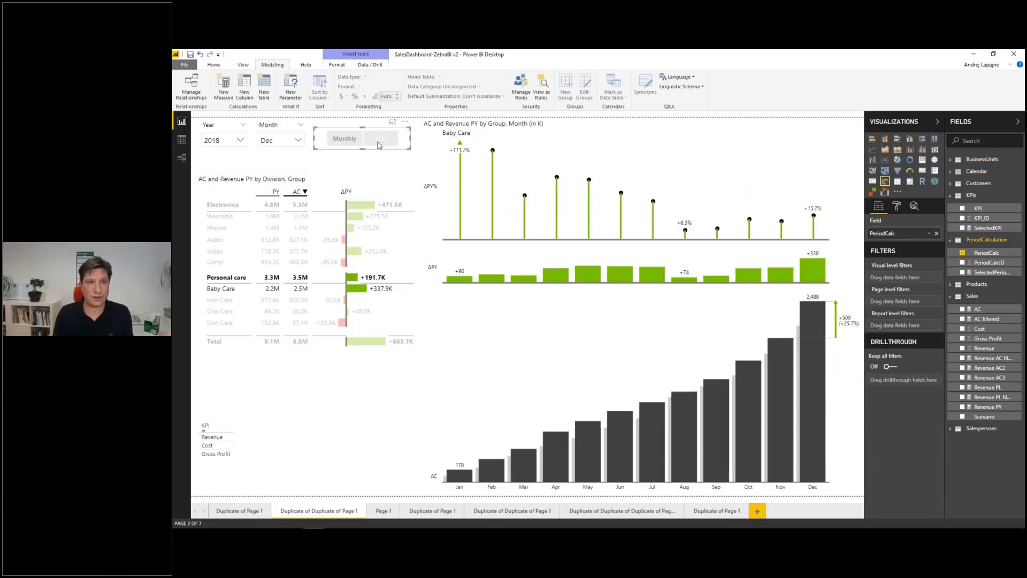
{"action": "left_click", "coordinate": [337, 141]}
{"action": "left_click", "coordinate": [385, 138]}
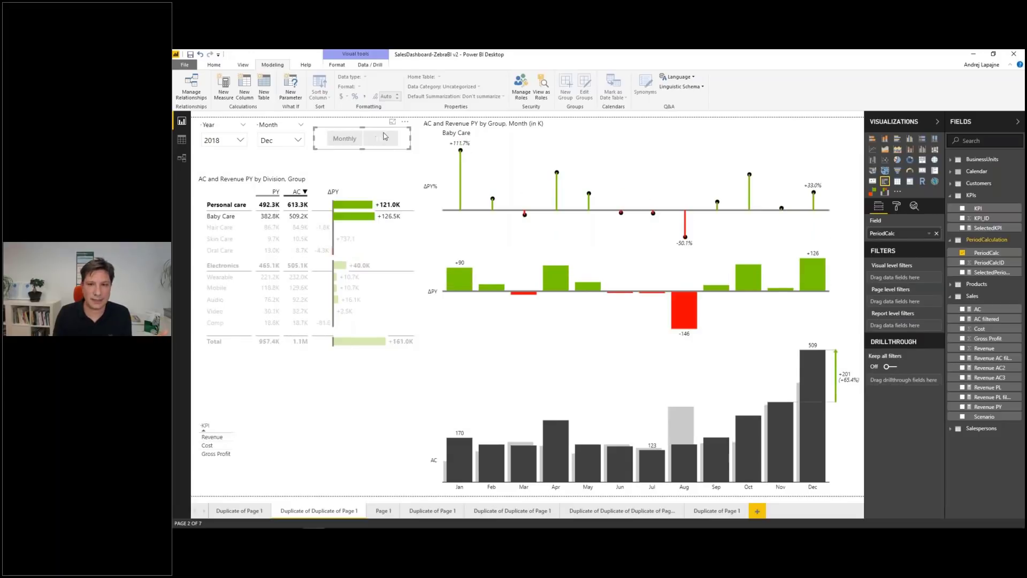
{"action": "left_click", "coordinate": [346, 141]}
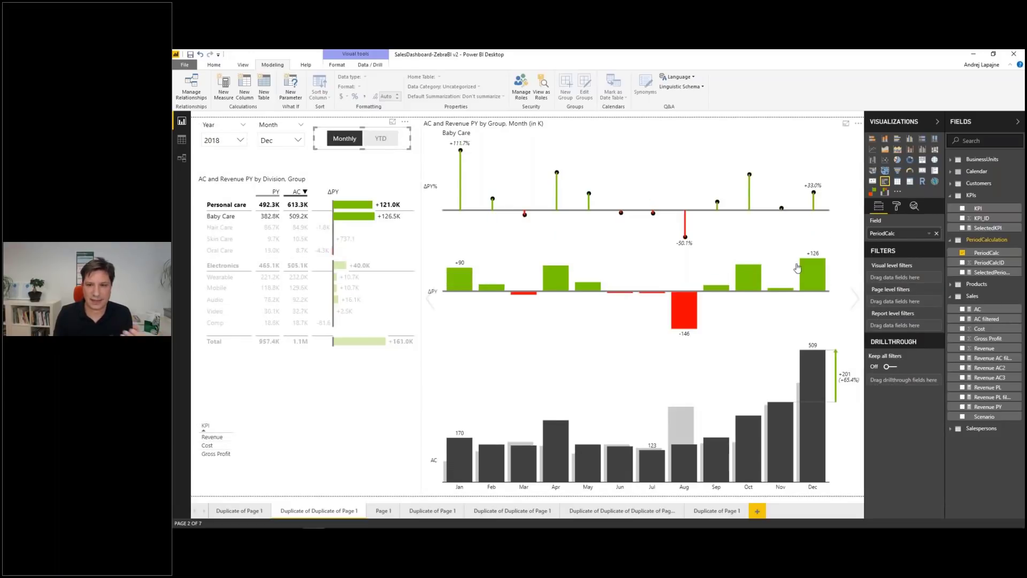
Display the Baby Care chart as a variance area chart and set the period to YTD to examine December's variance.
{"action": "left_click", "coordinate": [852, 304]}
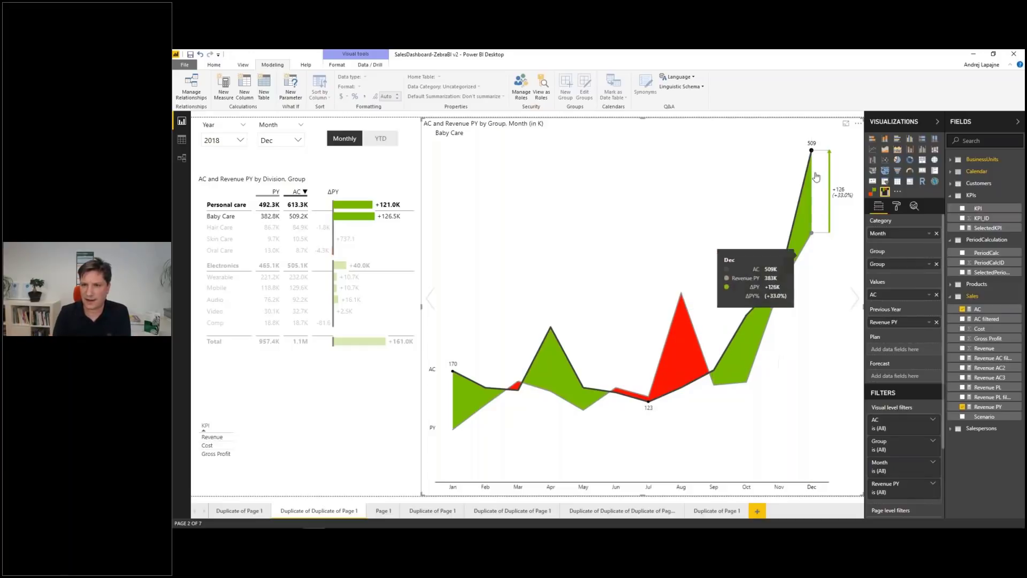
{"action": "left_click", "coordinate": [387, 141]}
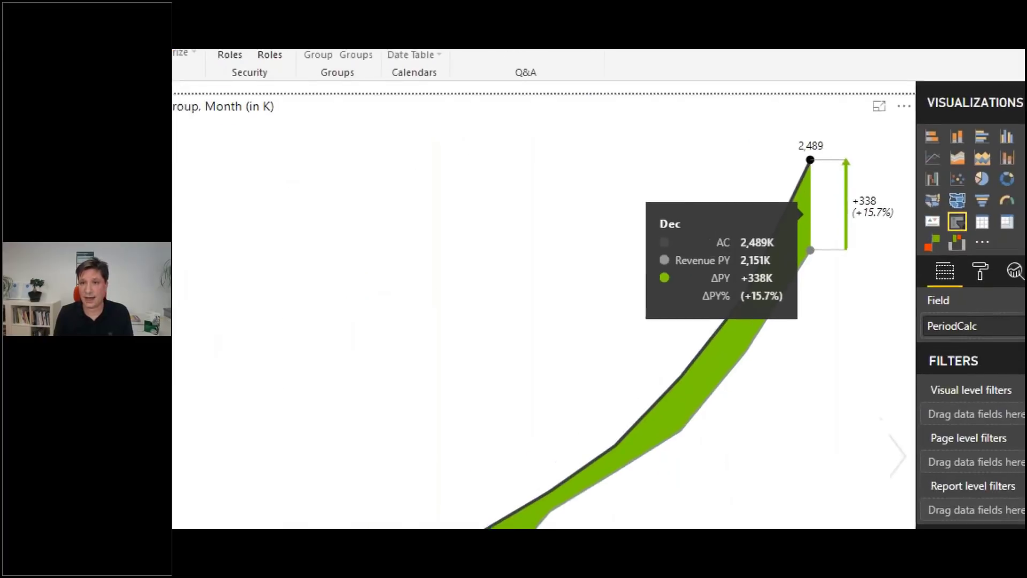
{"action": "mouse_move", "coordinate": [791, 132]}
{"action": "left_mouse_down"}
{"action": "mouse_move", "coordinate": [668, 252]}
{"action": "mouse_move", "coordinate": [871, 321]}
{"action": "mouse_move", "coordinate": [914, 166]}
{"action": "mouse_move", "coordinate": [735, 151]}
{"action": "left_mouse_up"}
{"action": "left_click_drag", "start_coordinate": [875, 225], "coordinate": [901, 225]}
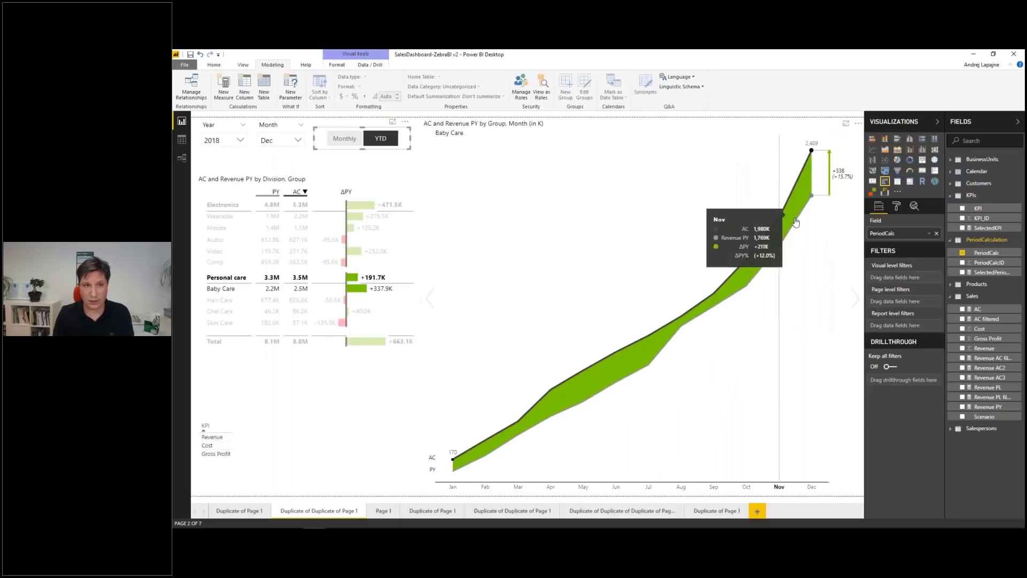
Set the period to Monthly and filter the report's month to Sep.
{"action": "left_click", "coordinate": [345, 138]}
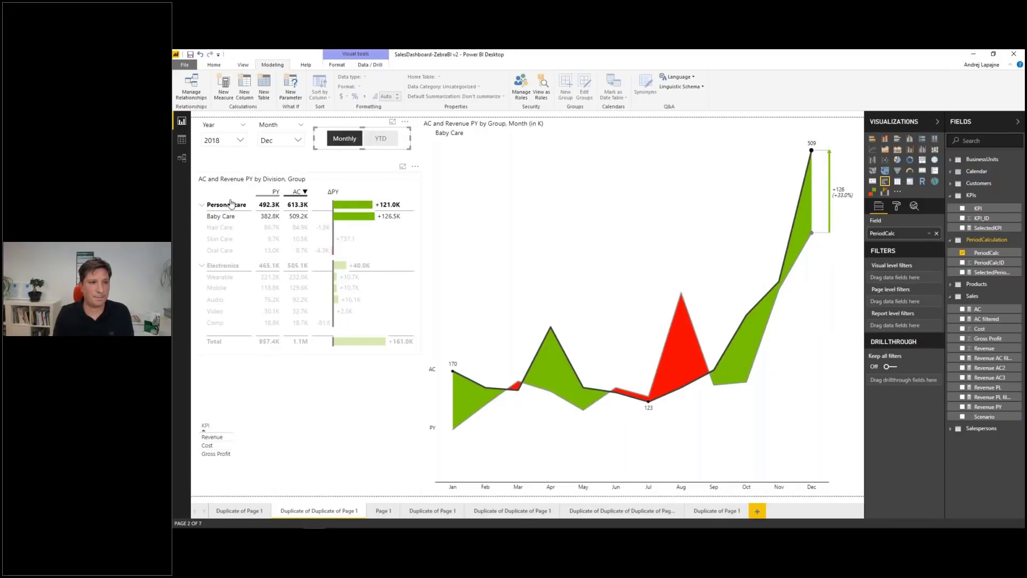
{"action": "left_click", "coordinate": [257, 154]}
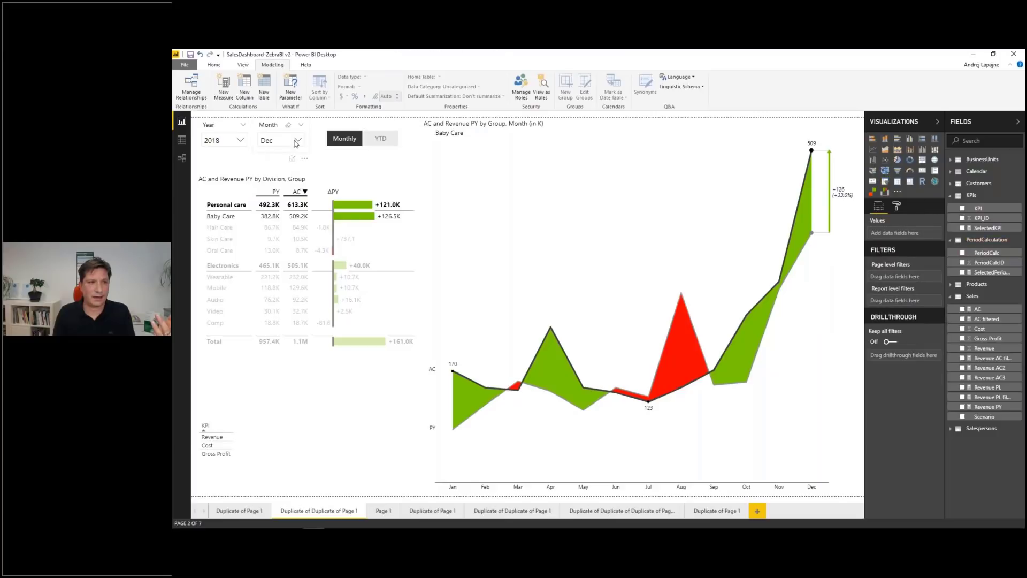
{"action": "left_click", "coordinate": [298, 140]}
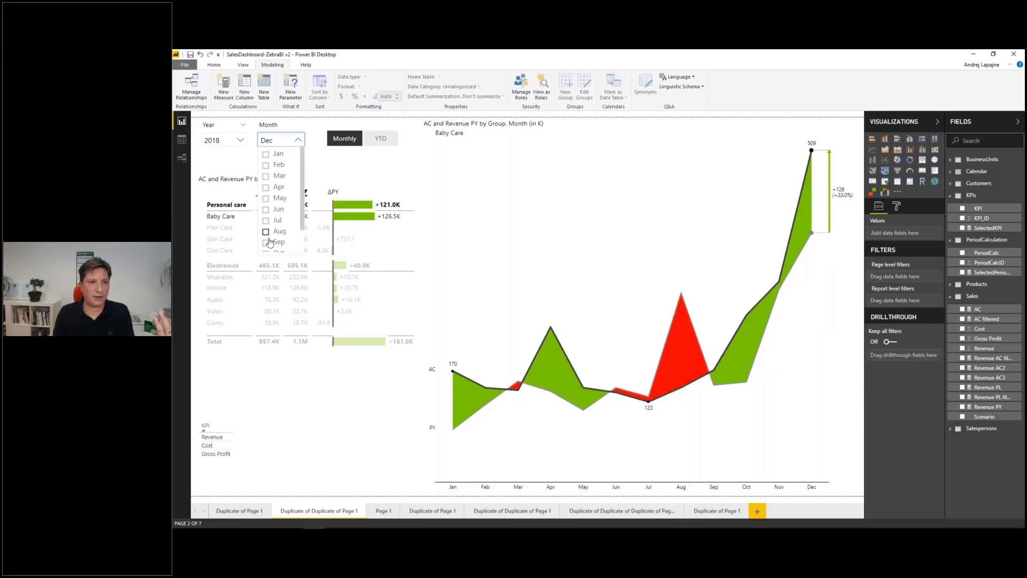
{"action": "left_click", "coordinate": [270, 242]}
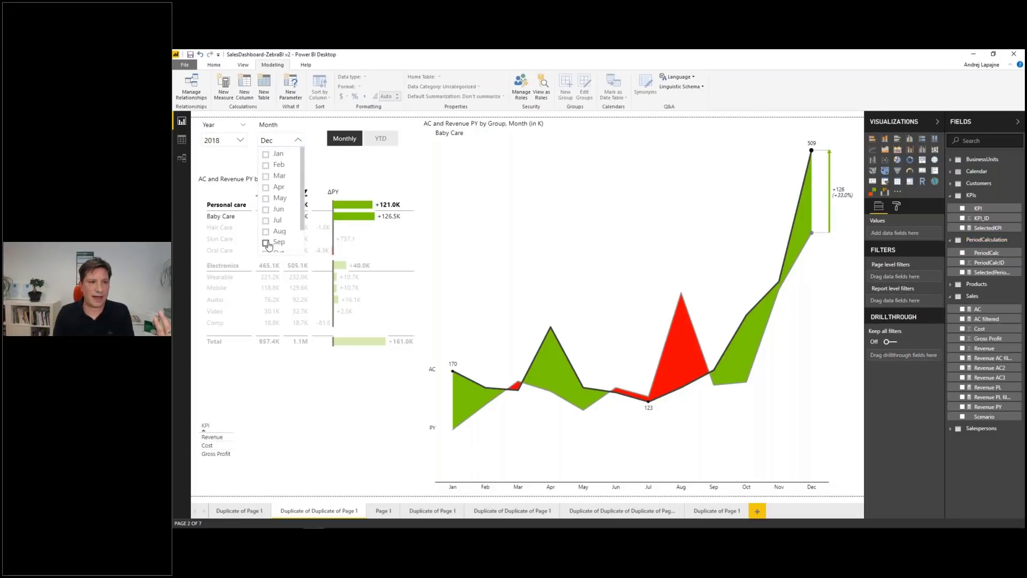
{"action": "left_click", "coordinate": [307, 154]}
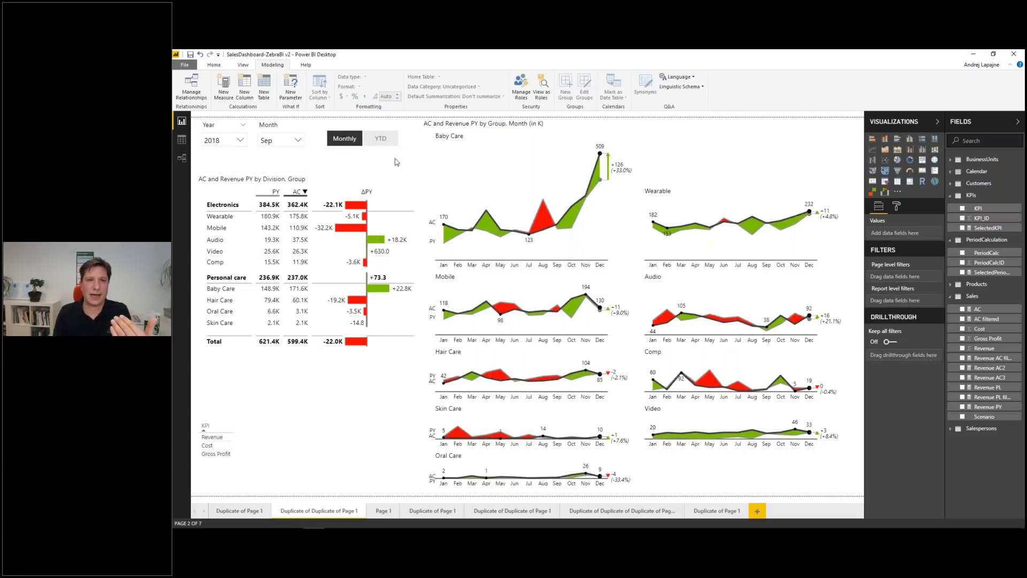
{"action": "left_click", "coordinate": [573, 133]}
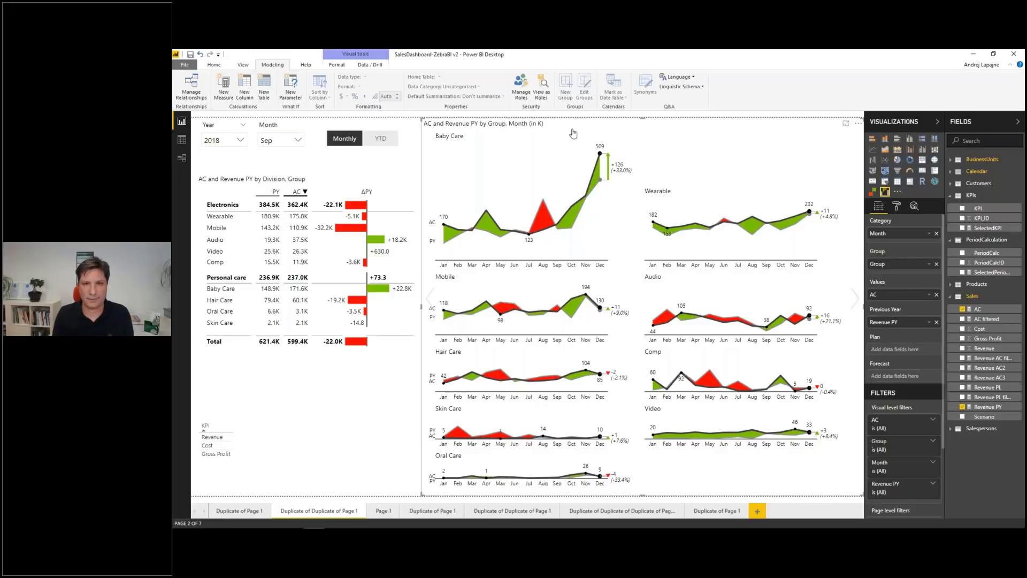
{"action": "left_click", "coordinate": [374, 176]}
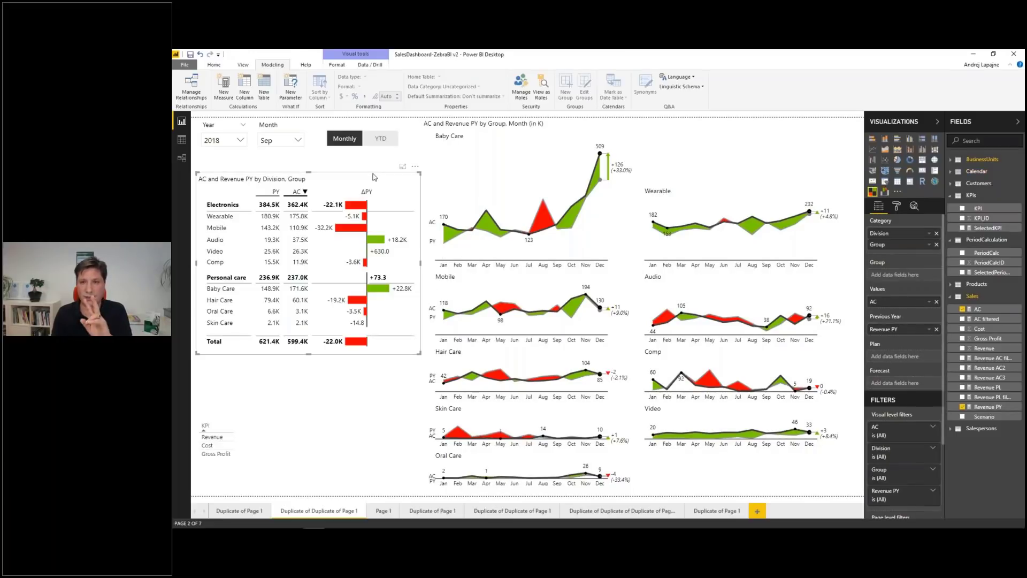
{"action": "left_click", "coordinate": [511, 138]}
{"action": "left_click", "coordinate": [452, 162]}
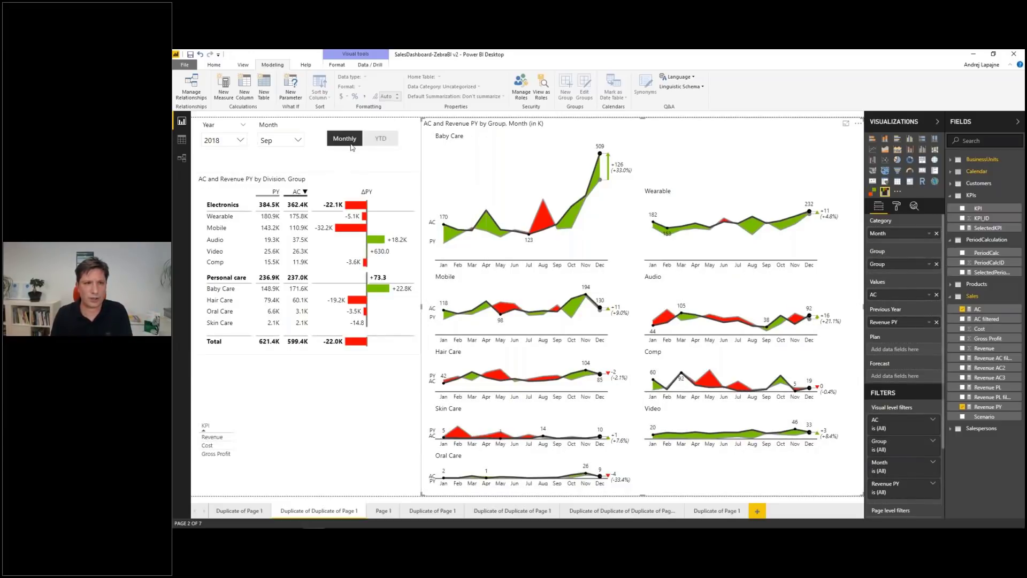
Filter the report's KPI to Gross Profit.
{"action": "left_click", "coordinate": [220, 438]}
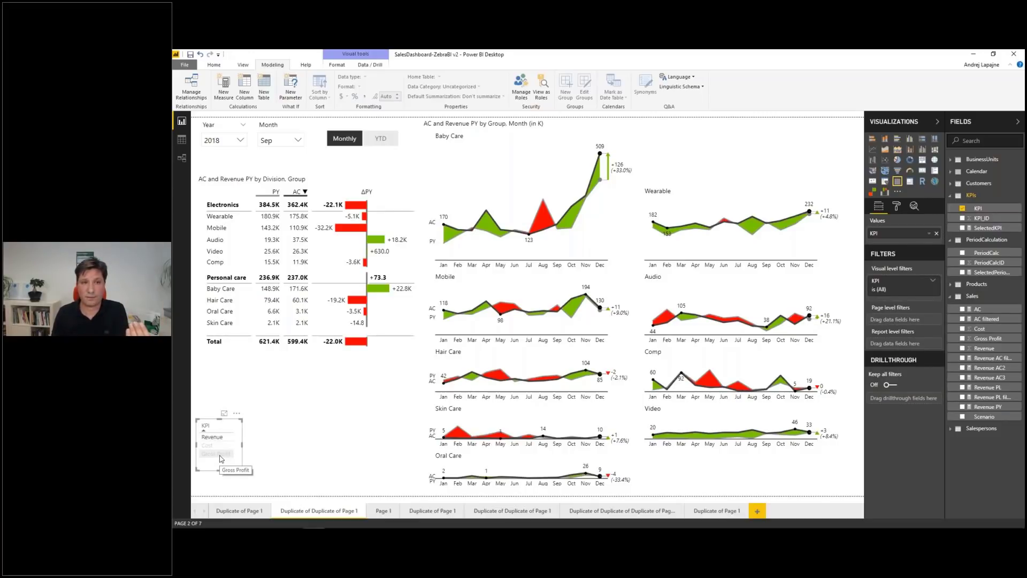
{"action": "left_click", "coordinate": [220, 454]}
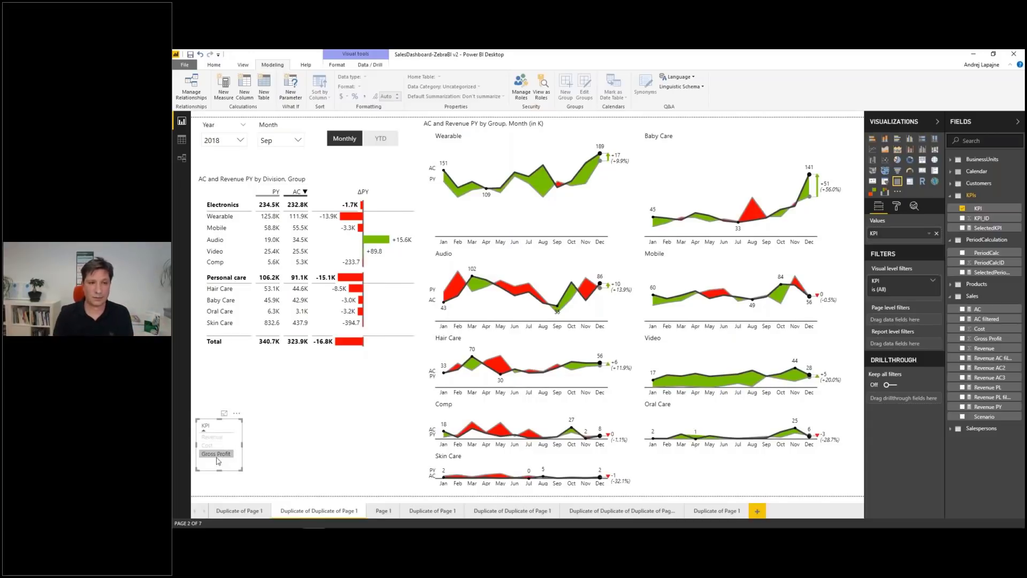
View the Page 1 report page and open the Duplicate of Page 1 directly after it.
{"action": "left_click", "coordinate": [389, 518]}
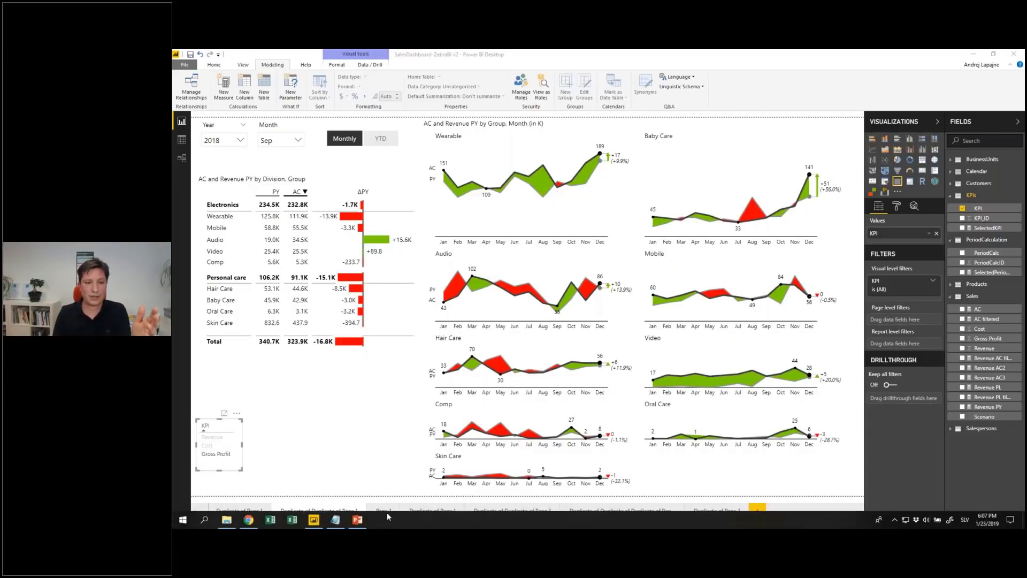
{"action": "left_click", "coordinate": [386, 512]}
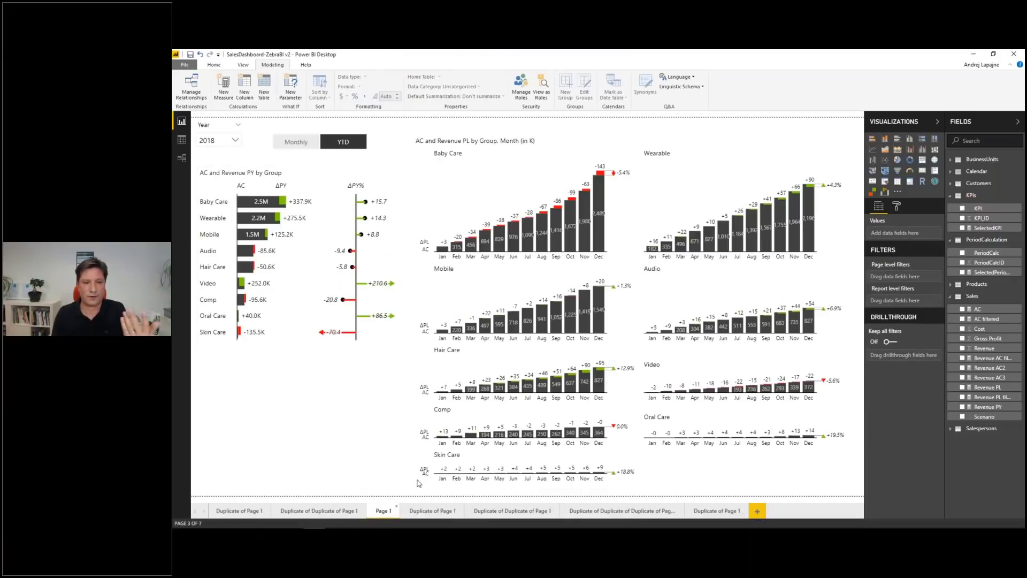
{"action": "left_click", "coordinate": [429, 512]}
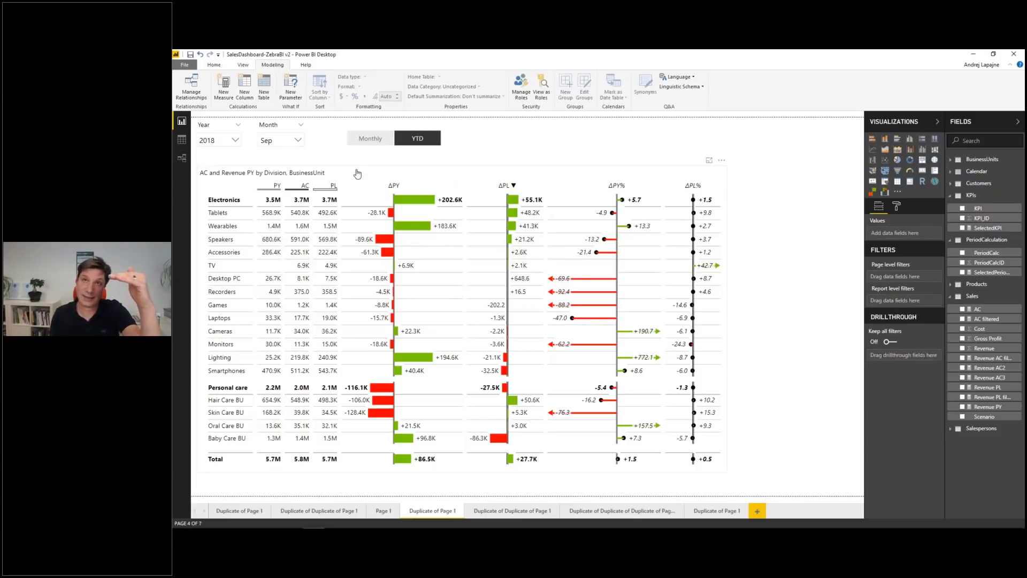
Collapse the Electronics and Personal care divisions in the variance table and expand both again.
{"action": "left_click", "coordinate": [332, 200]}
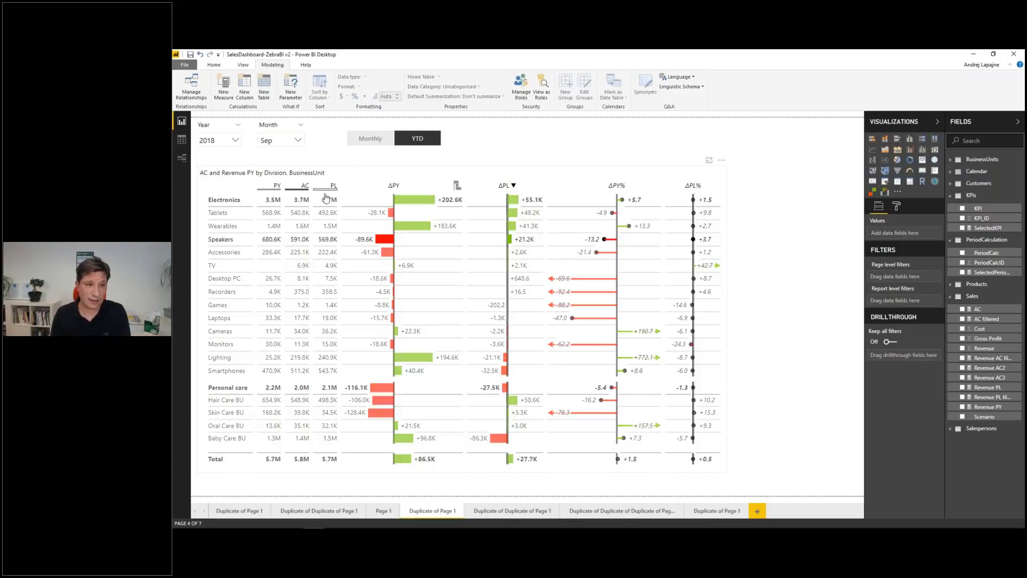
{"action": "left_click", "coordinate": [203, 200]}
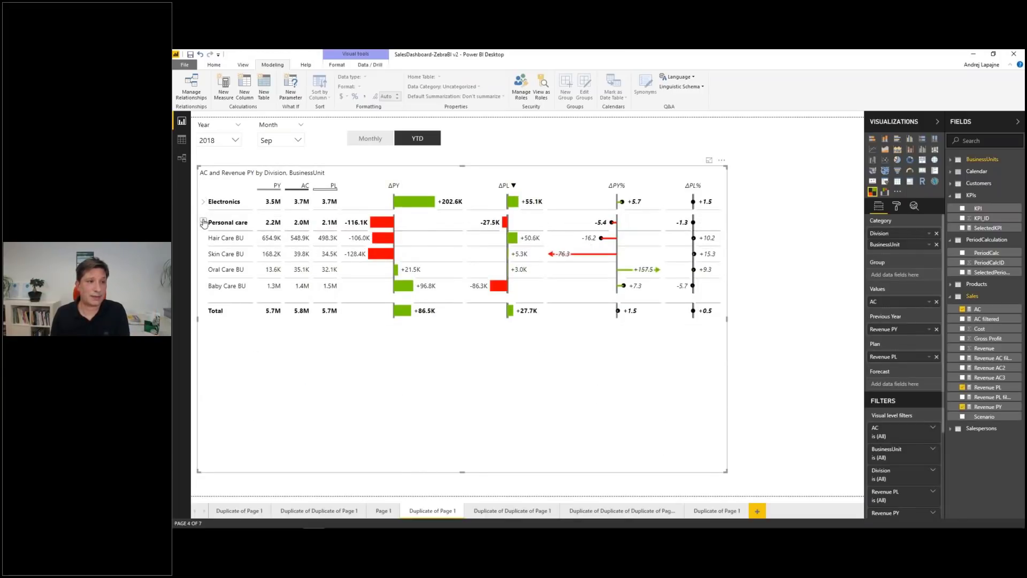
{"action": "left_click", "coordinate": [203, 222]}
{"action": "left_click", "coordinate": [203, 201]}
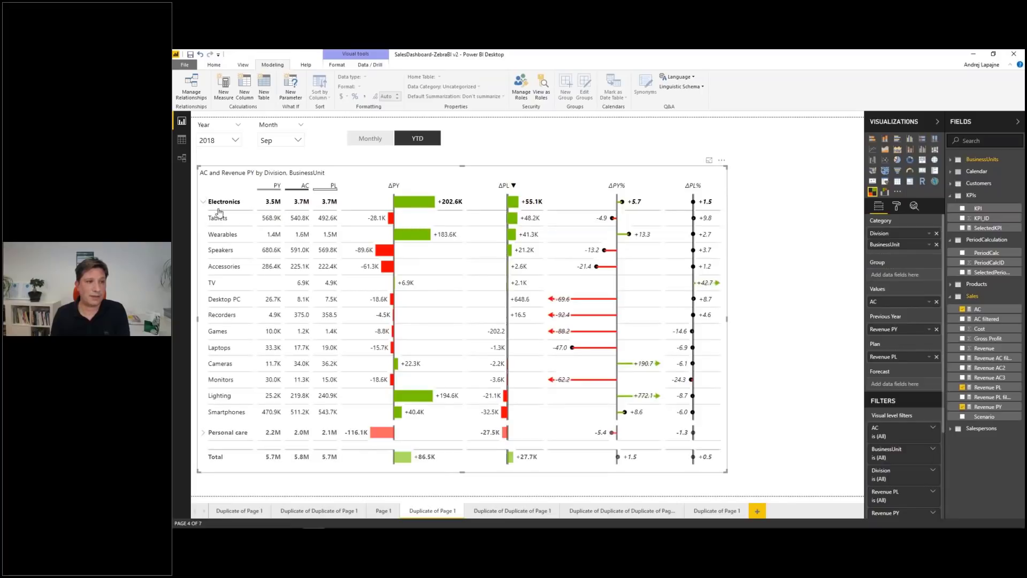
{"action": "left_click", "coordinate": [203, 432]}
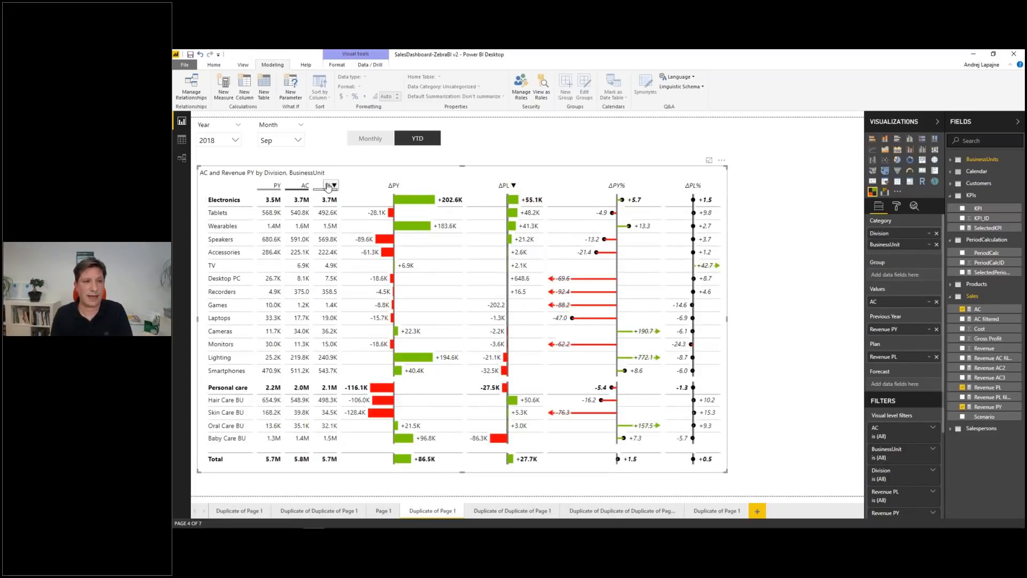
Move the PL column ahead of AC in the variance table and restore the original order.
{"action": "left_click_drag", "start_coordinate": [328, 186], "coordinate": [301, 188]}
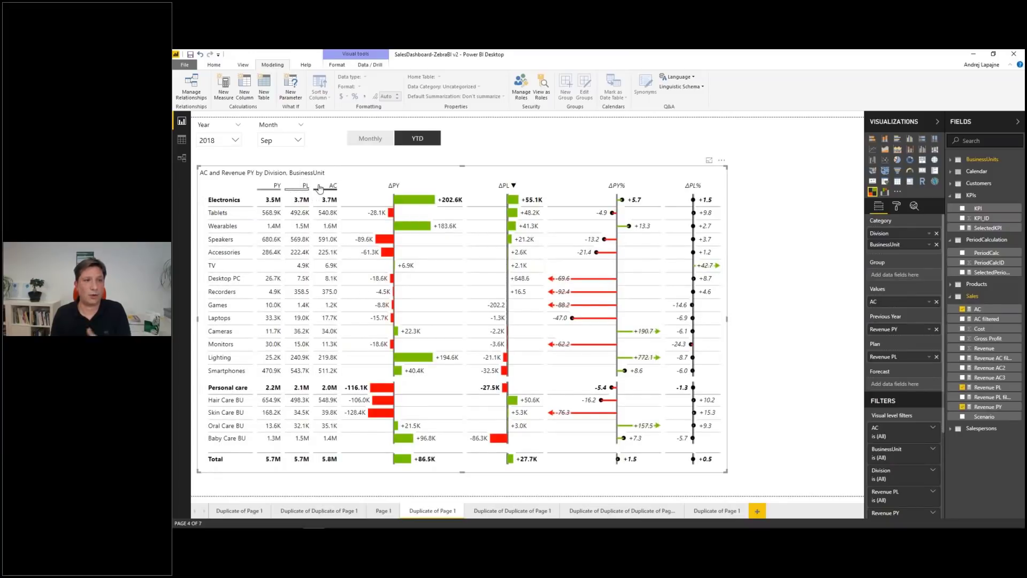
{"action": "left_click_drag", "start_coordinate": [330, 189], "coordinate": [302, 187]}
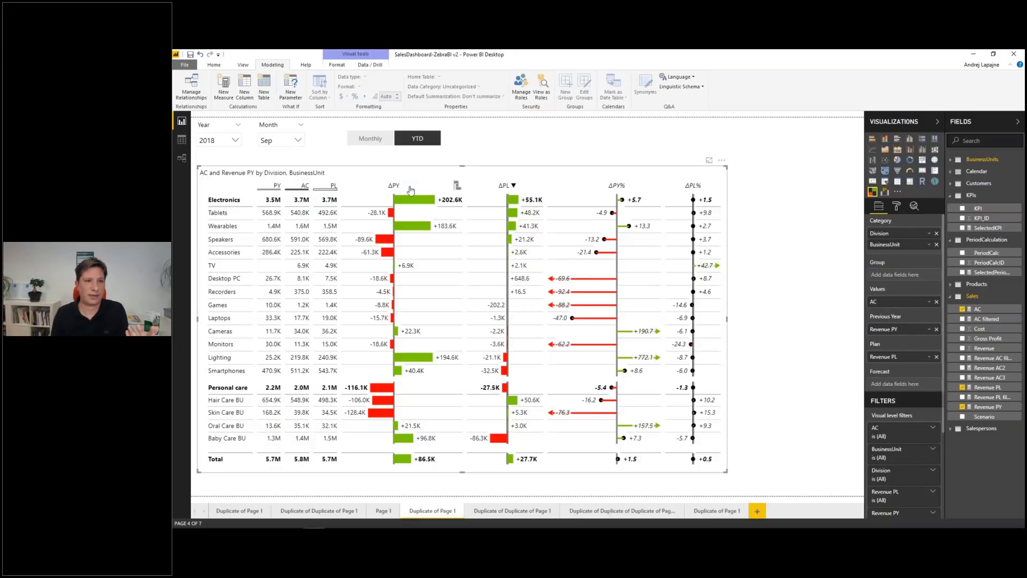
Reorder the variance table so ΔPY sits between PY and AC, and ΔPL between AC and PL.
{"action": "left_click_drag", "start_coordinate": [391, 190], "coordinate": [303, 188]}
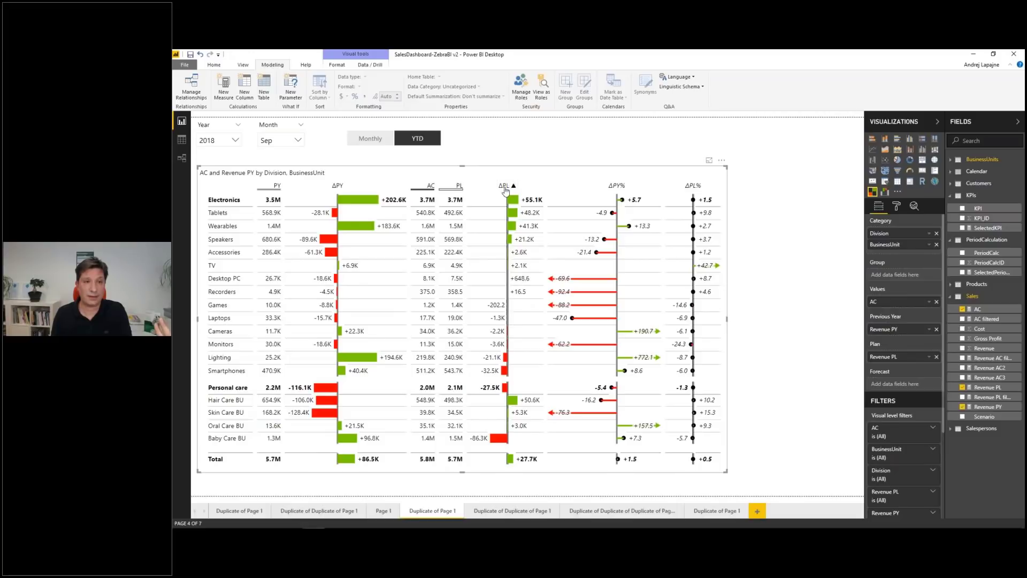
{"action": "left_click_drag", "start_coordinate": [493, 190], "coordinate": [457, 196]}
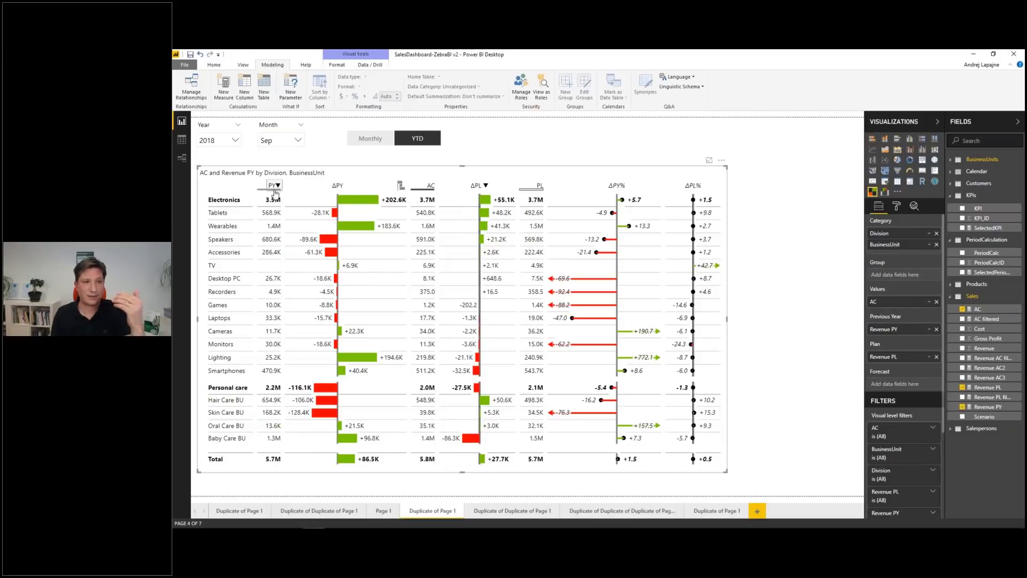
{"action": "left_click", "coordinate": [367, 225]}
{"action": "left_click", "coordinate": [361, 215]}
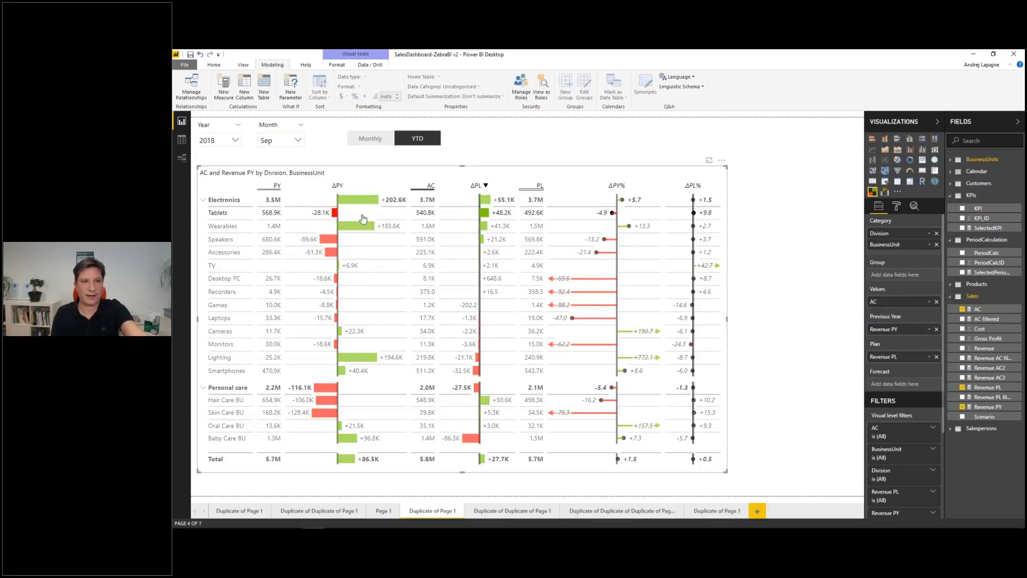
Move the ΔPY% column between ΔPY and AC, and ΔPL% between ΔPL and PL in the variance table.
{"action": "left_click", "coordinate": [362, 215]}
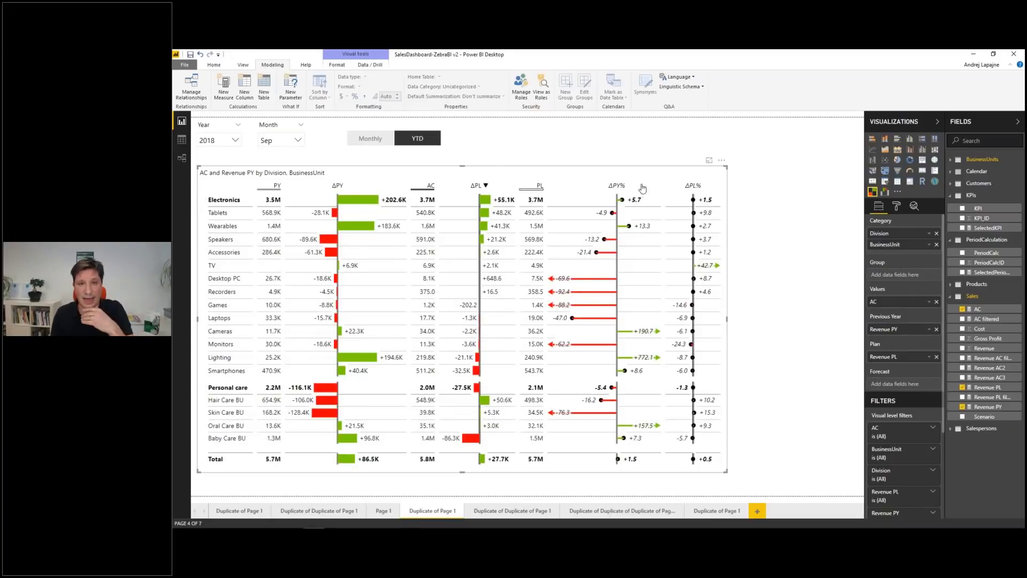
{"action": "left_click_drag", "start_coordinate": [628, 189], "coordinate": [405, 200]}
{"action": "left_click_drag", "start_coordinate": [693, 186], "coordinate": [638, 194]}
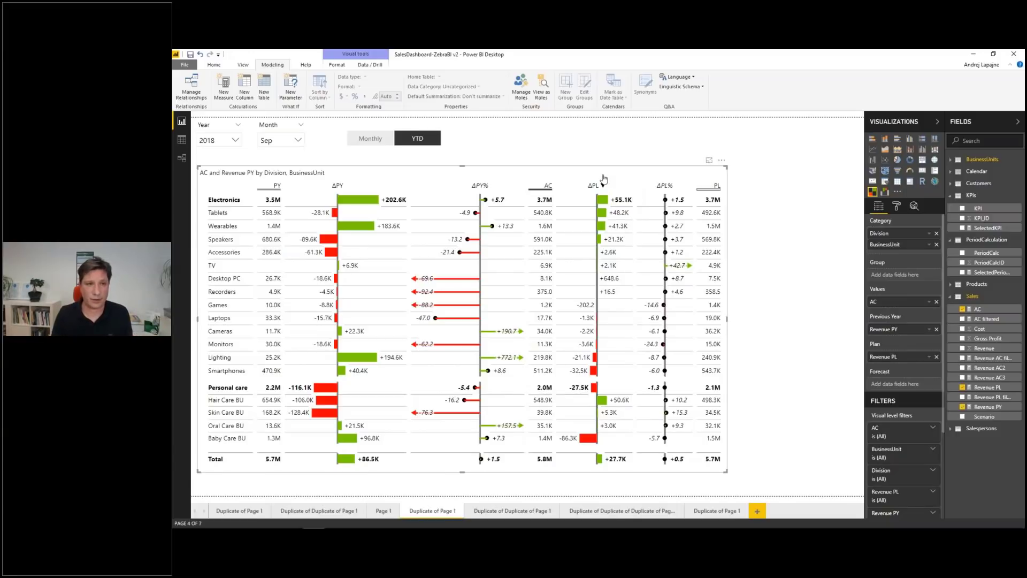
{"action": "left_click", "coordinate": [550, 144]}
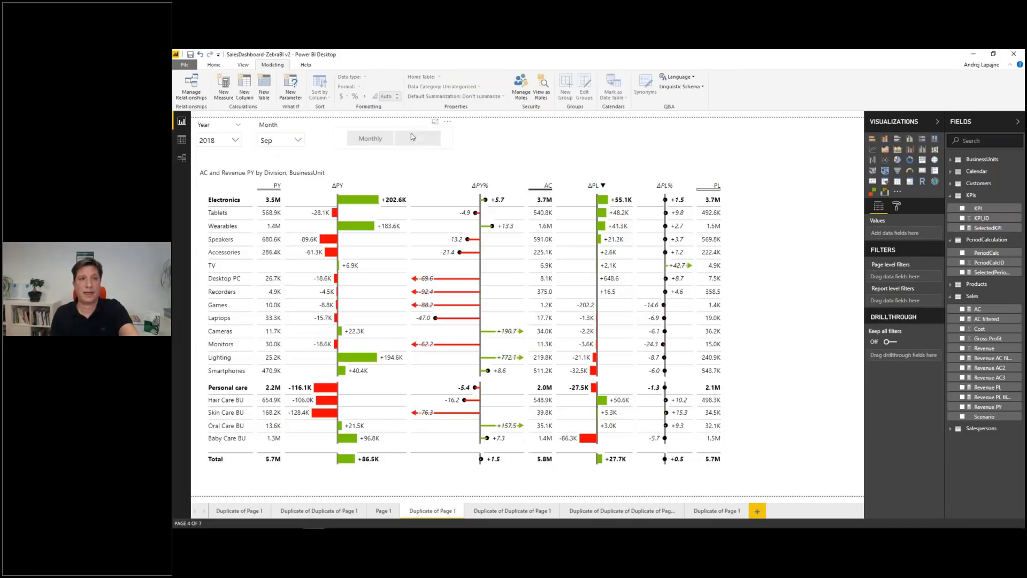
View the variance table for the Monthly period and return it to YTD.
{"action": "left_click", "coordinate": [369, 143]}
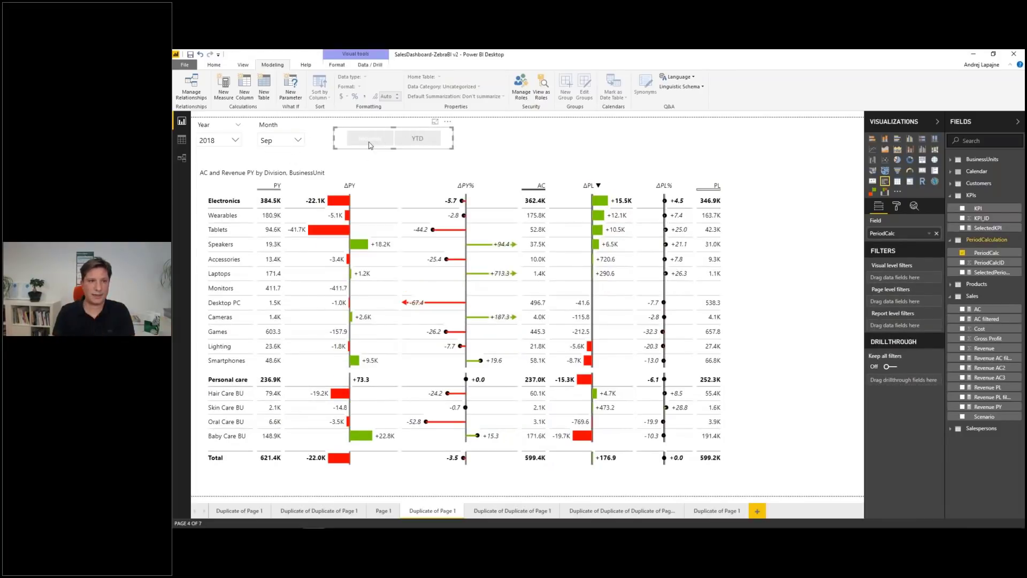
{"action": "left_click", "coordinate": [422, 139]}
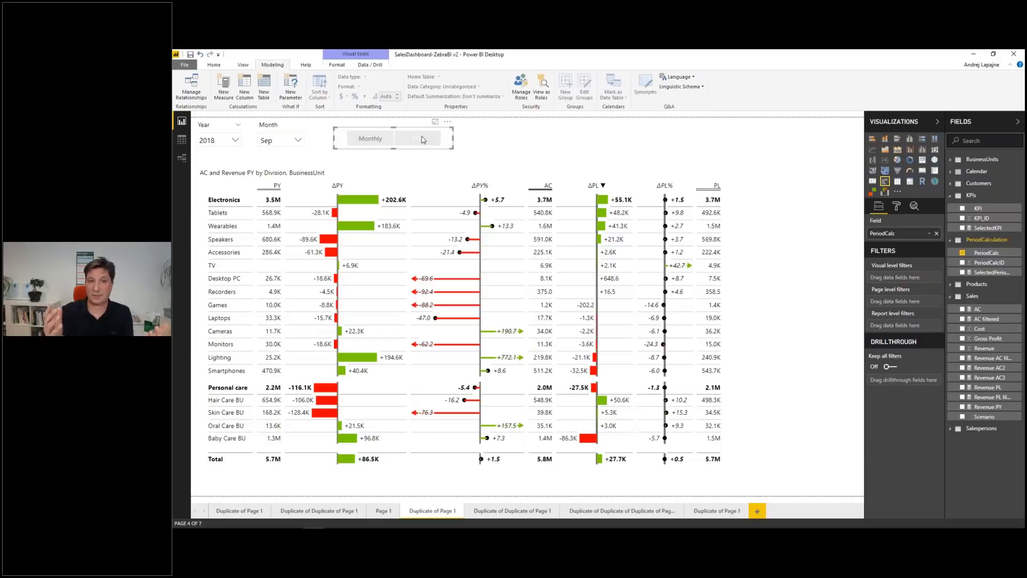
{"action": "left_click", "coordinate": [474, 152]}
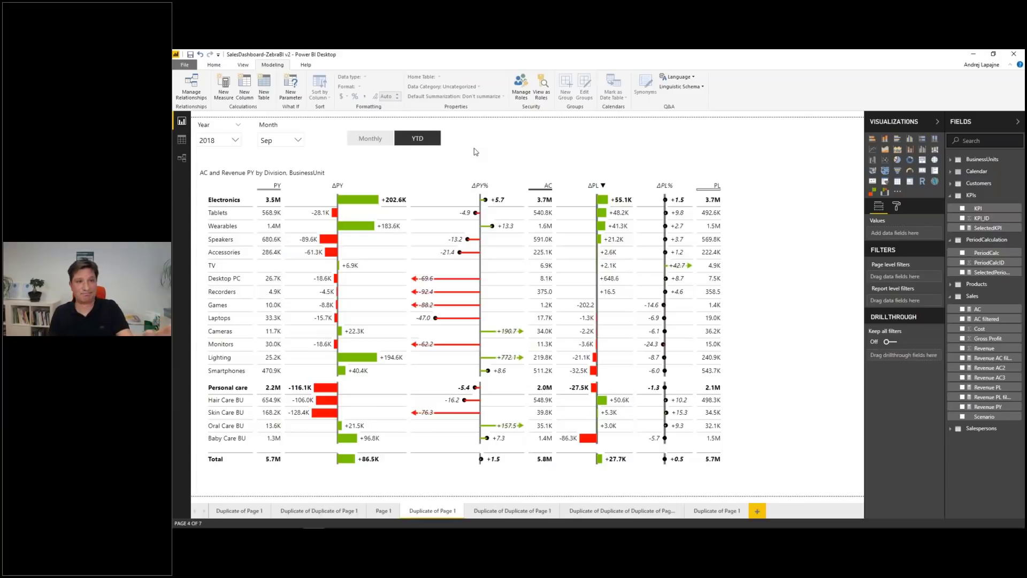
Create a new blank report and dismiss its start screen.
{"action": "left_click", "coordinate": [185, 66]}
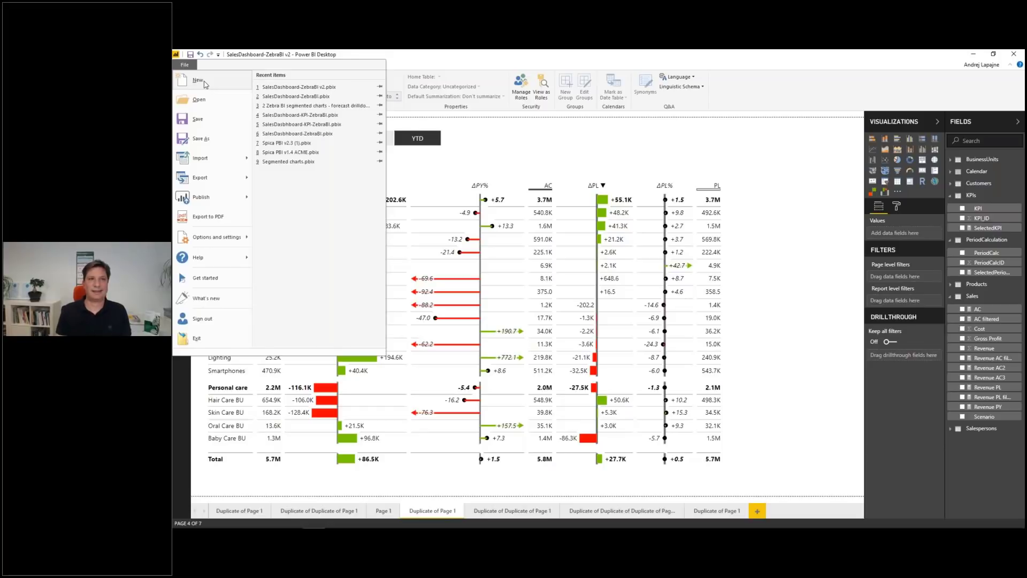
{"action": "key", "text": "Escape"}
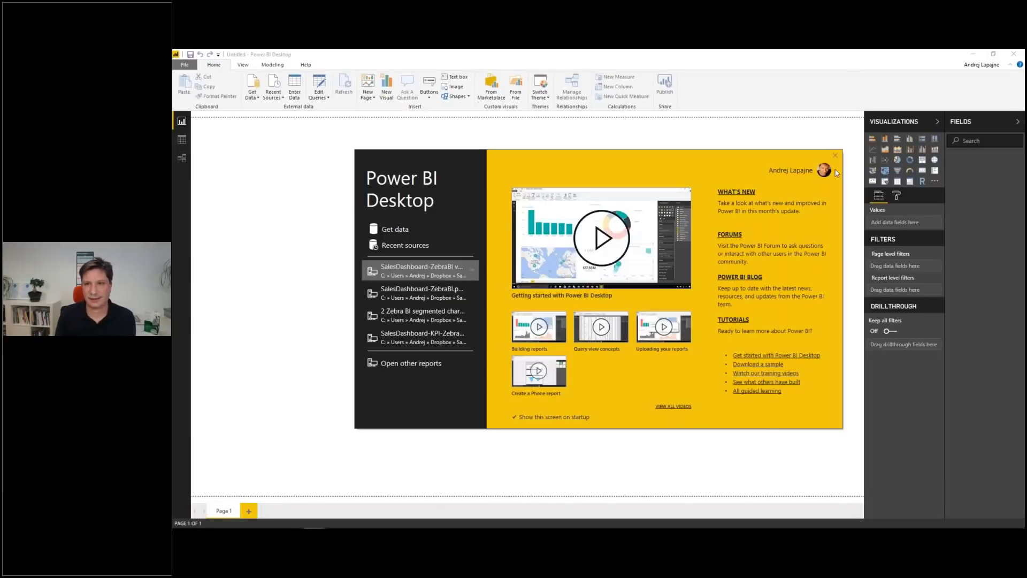
{"action": "left_click", "coordinate": [835, 155]}
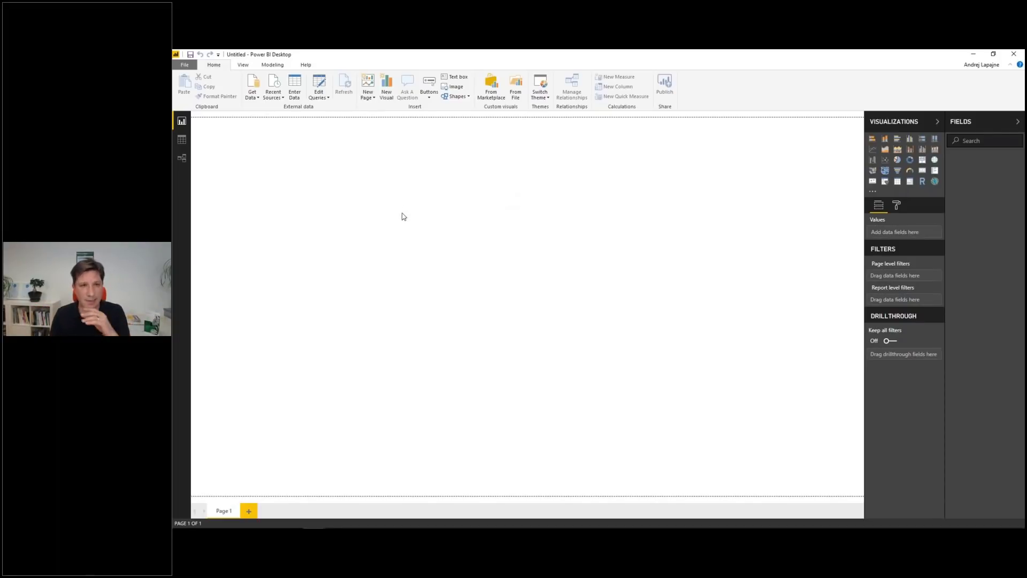
Connect to the Excel workbook Sales_demo_DB.xlsx in the Sales Data folder under Zebra BI, Power BI, Demos.
{"action": "left_click", "coordinate": [254, 85]}
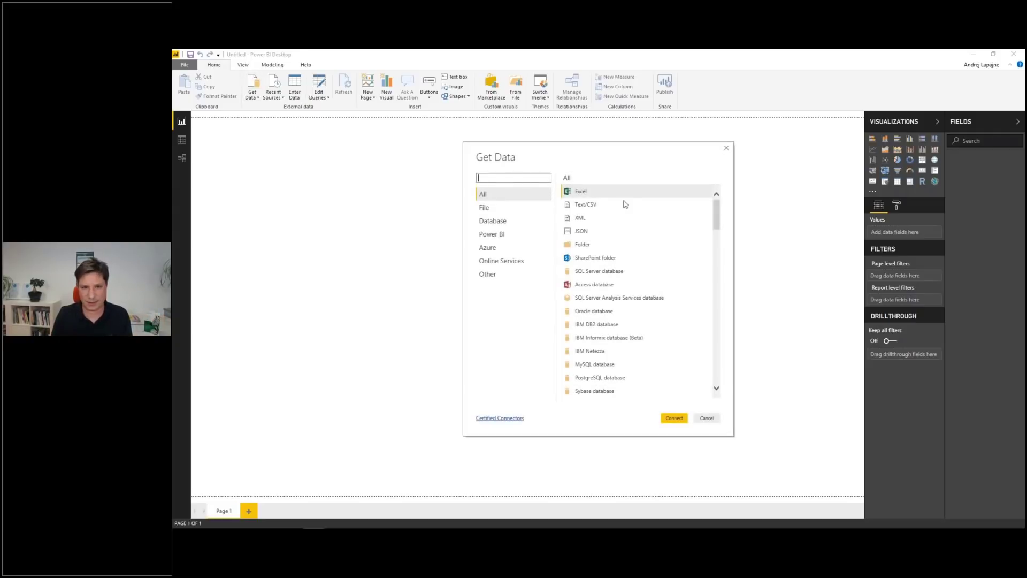
{"action": "left_click", "coordinate": [590, 195]}
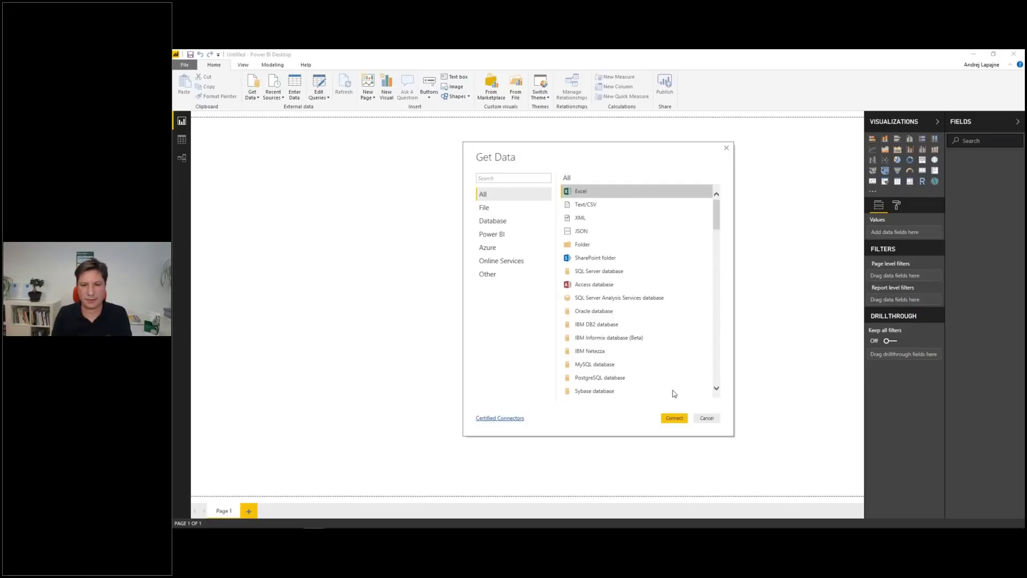
{"action": "left_click", "coordinate": [674, 418]}
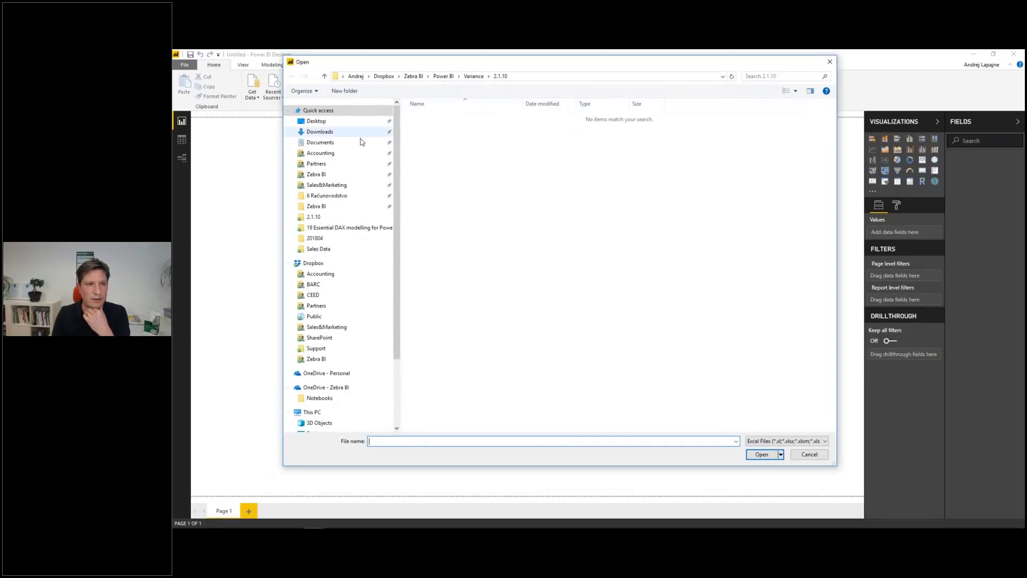
{"action": "left_click", "coordinate": [318, 174]}
{"action": "double_click", "coordinate": [443, 145]}
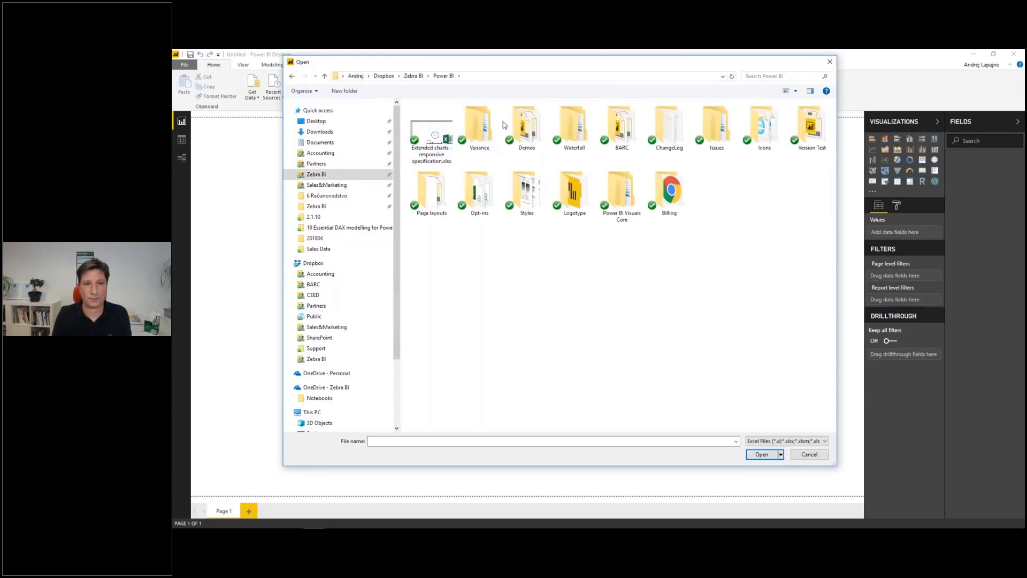
{"action": "double_click", "coordinate": [527, 128]}
{"action": "double_click", "coordinate": [416, 182]}
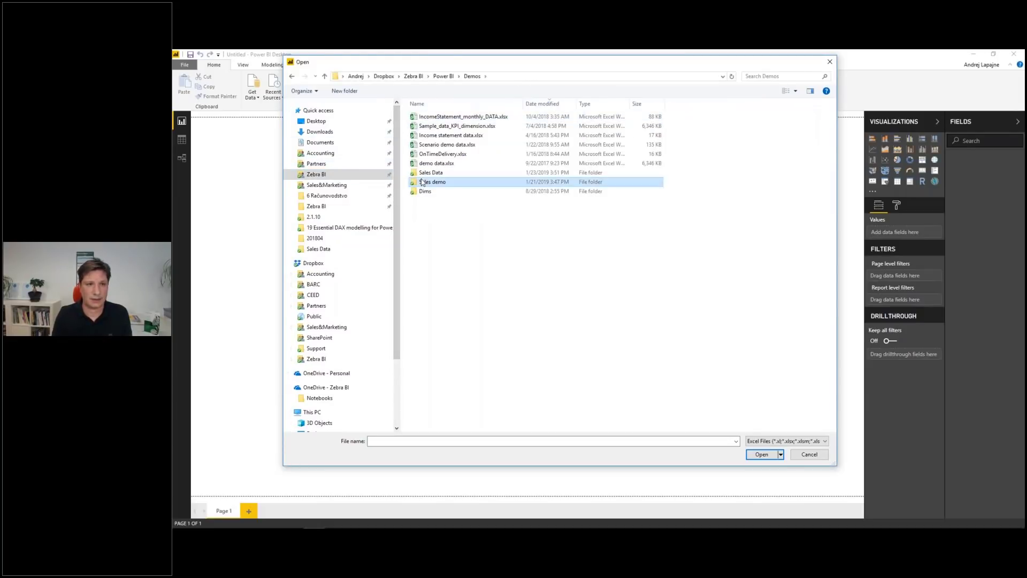
{"action": "left_click", "coordinate": [471, 77]}
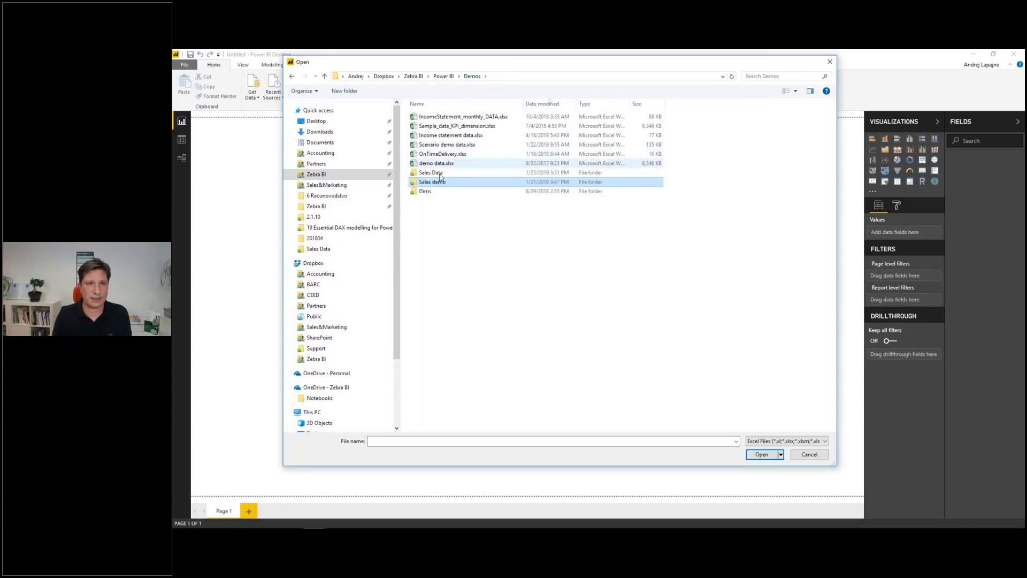
{"action": "double_click", "coordinate": [457, 165]}
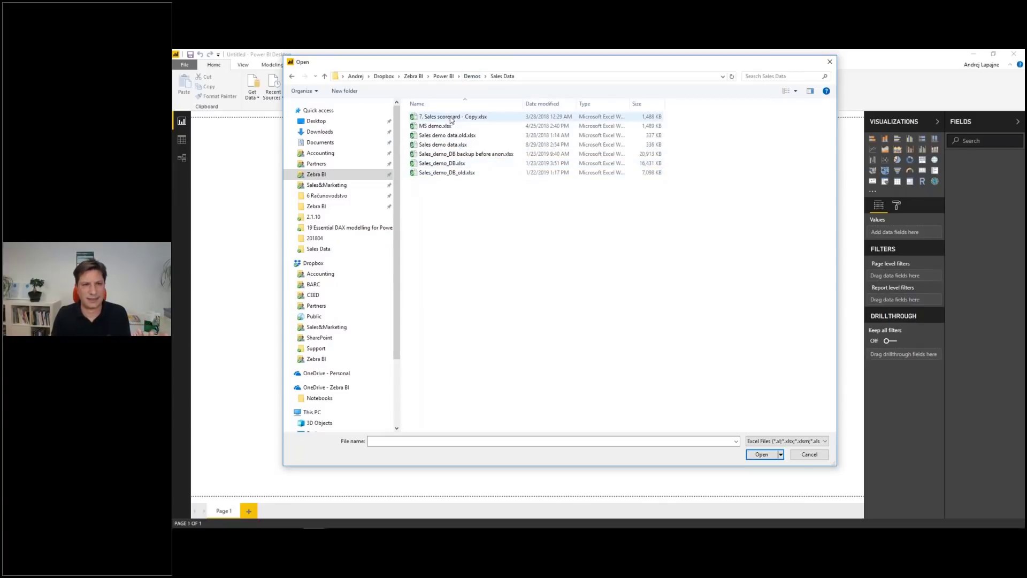
{"action": "left_click", "coordinate": [440, 165]}
{"action": "double_click", "coordinate": [440, 164]}
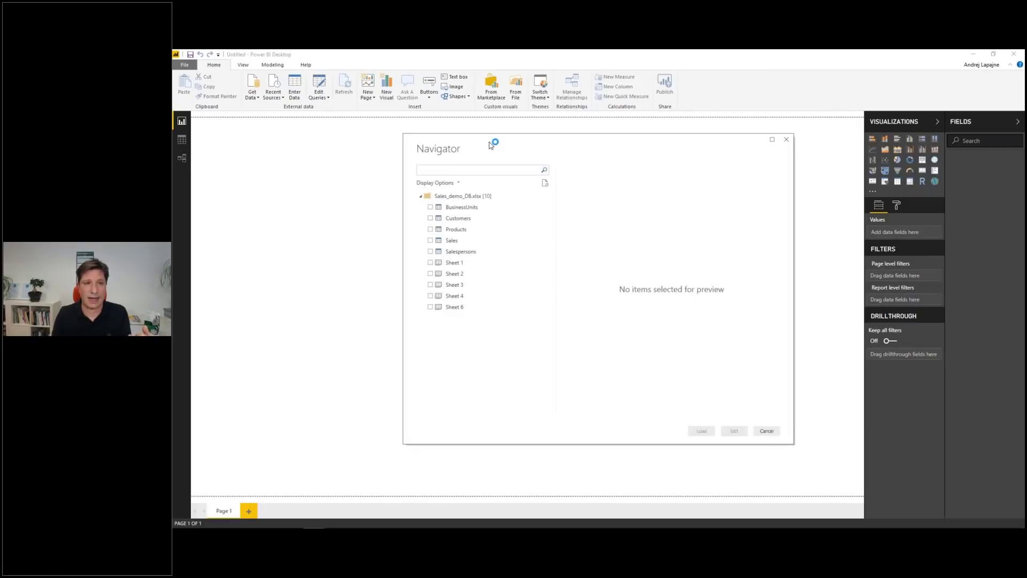
Select the Sales table for import and preview its columns through to Scenario.
{"action": "left_click_drag", "start_coordinate": [491, 142], "coordinate": [478, 133]}
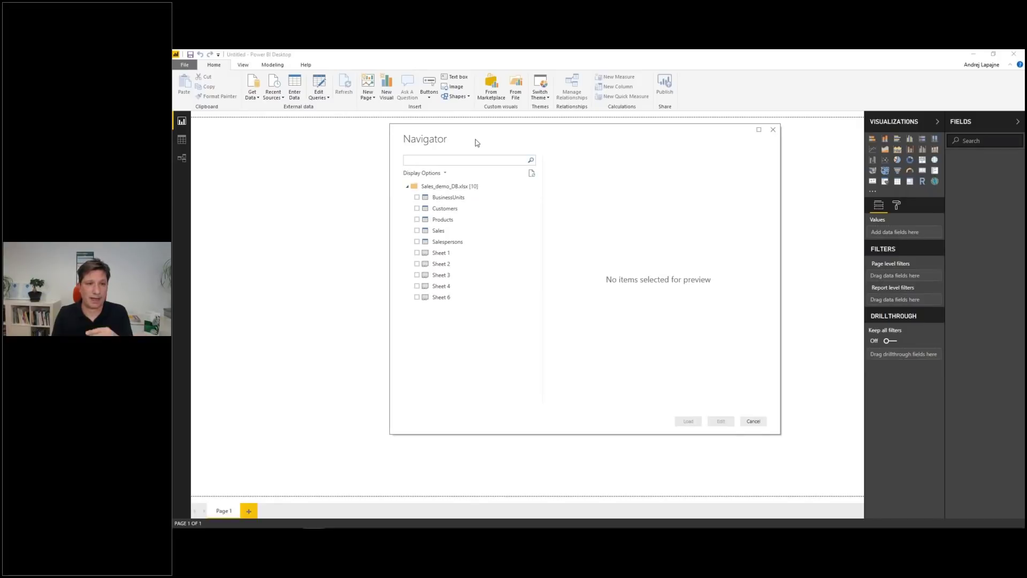
{"action": "left_click", "coordinate": [417, 231]}
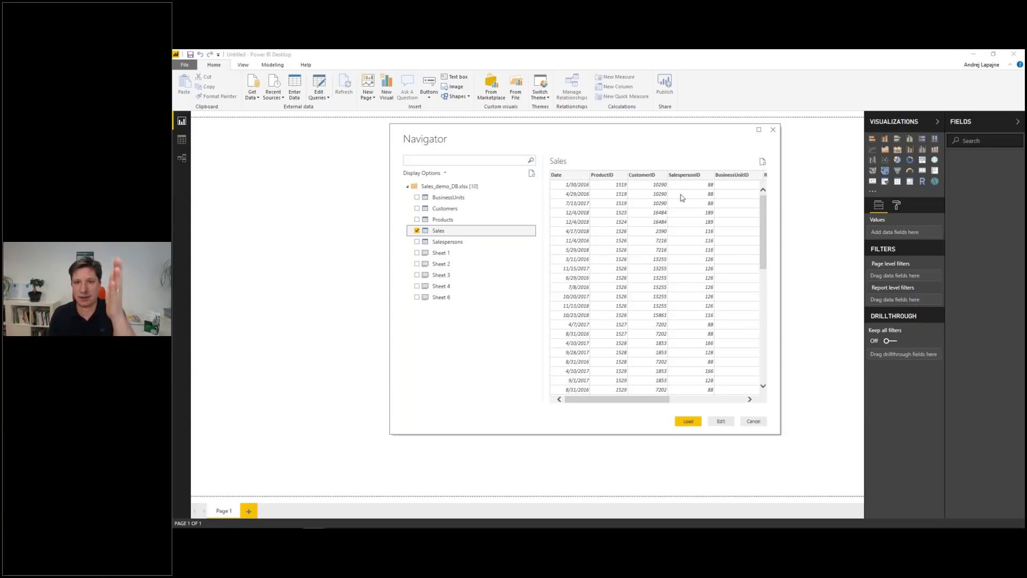
{"action": "left_click_drag", "start_coordinate": [644, 399], "coordinate": [720, 399]}
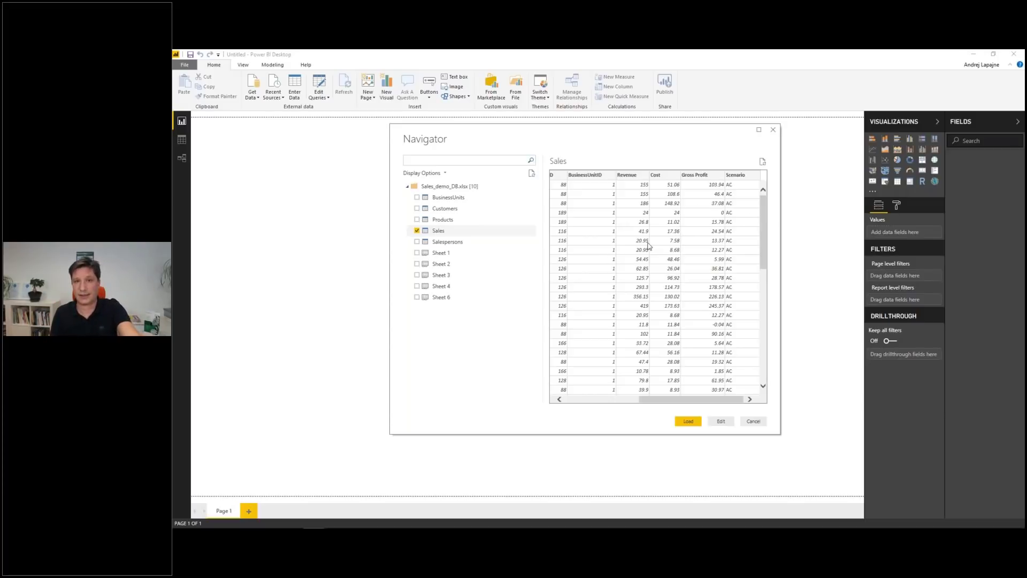
Add the BusinessUnits, Customers, Products and Salespersons tables to the selection and load all the selected tables.
{"action": "left_click", "coordinate": [417, 197]}
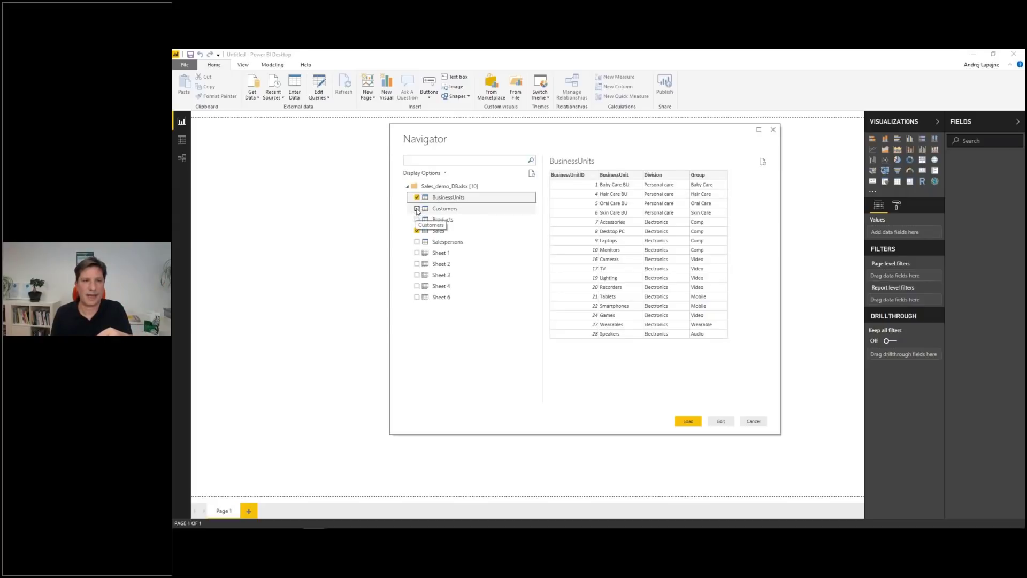
{"action": "left_click", "coordinate": [416, 208]}
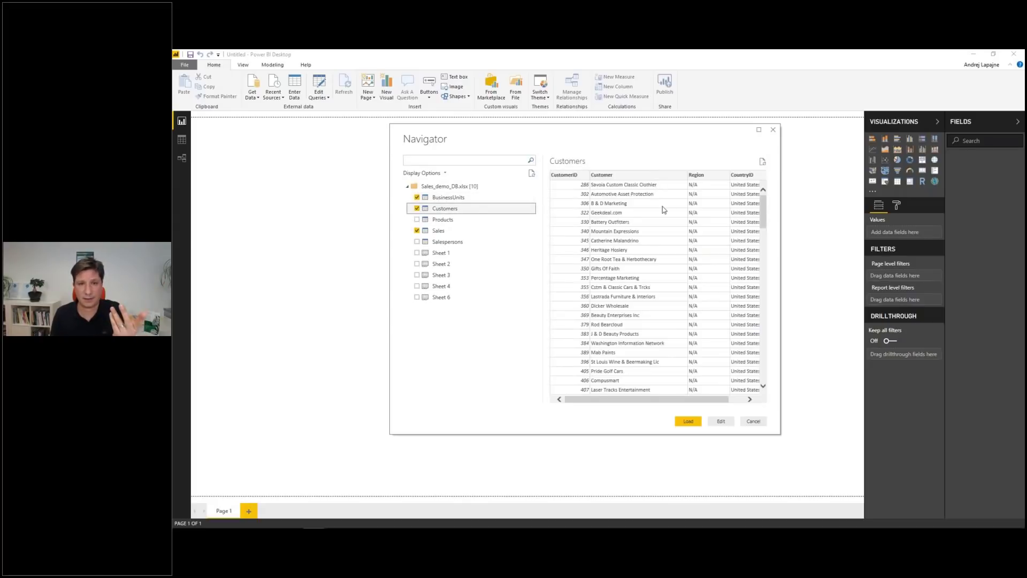
{"action": "left_click", "coordinate": [418, 224]}
{"action": "left_click", "coordinate": [416, 219]}
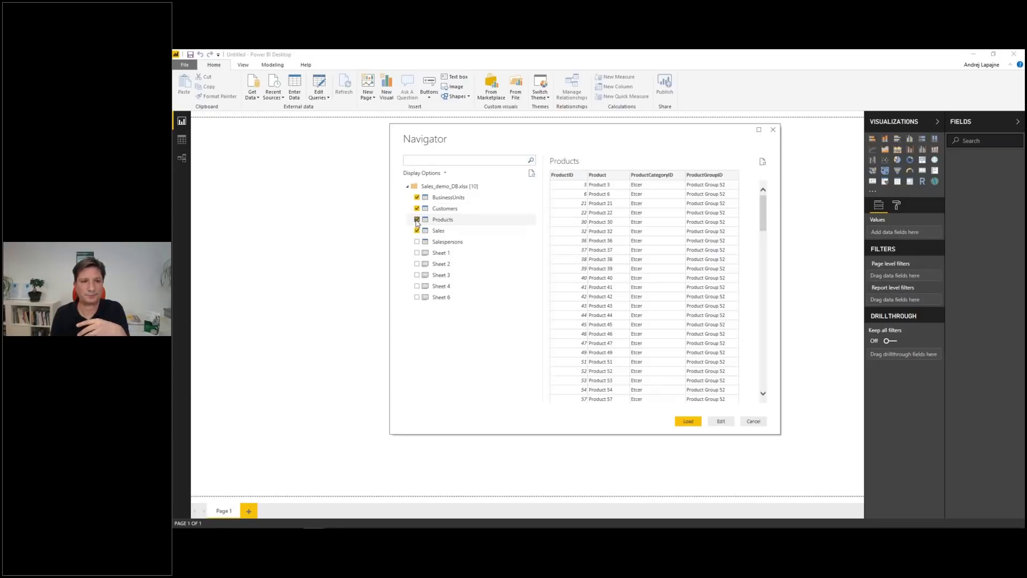
{"action": "left_click", "coordinate": [418, 242]}
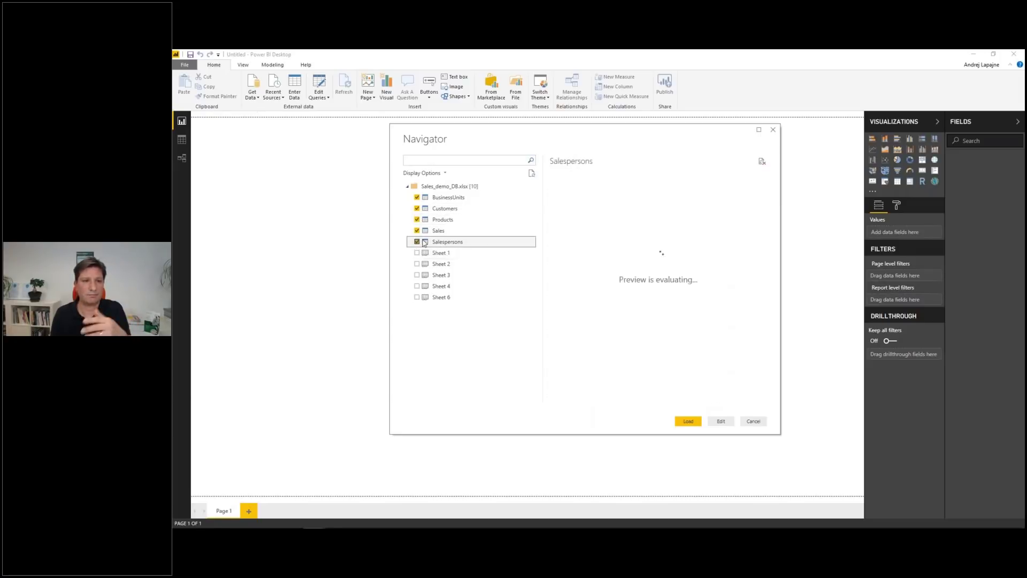
{"action": "left_click", "coordinate": [689, 422]}
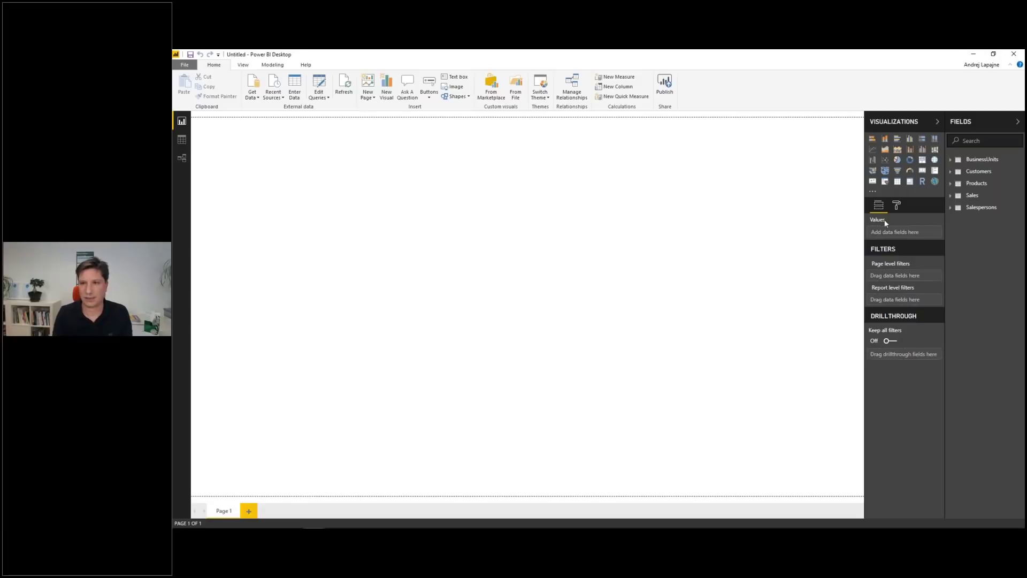
View the rows of the loaded BusinessUnits and Customers tables and open the relationship diagram.
{"action": "left_click", "coordinate": [176, 141]}
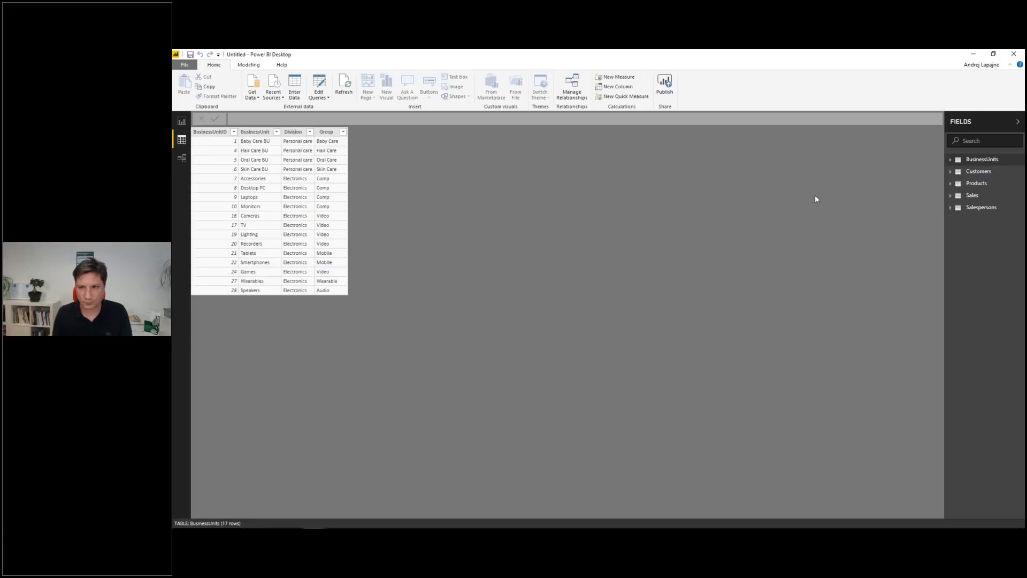
{"action": "left_click", "coordinate": [971, 172]}
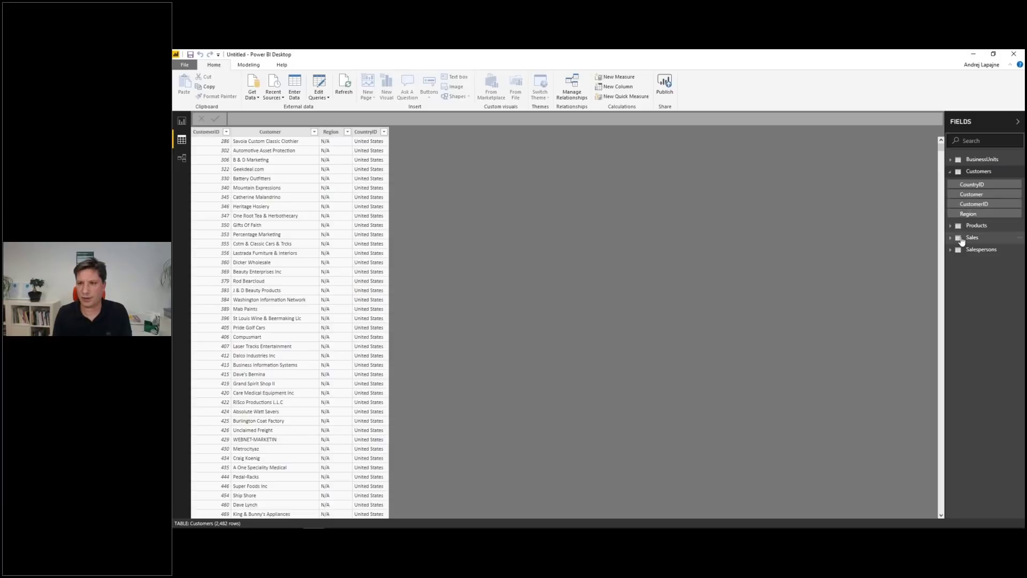
{"action": "left_click", "coordinate": [182, 158]}
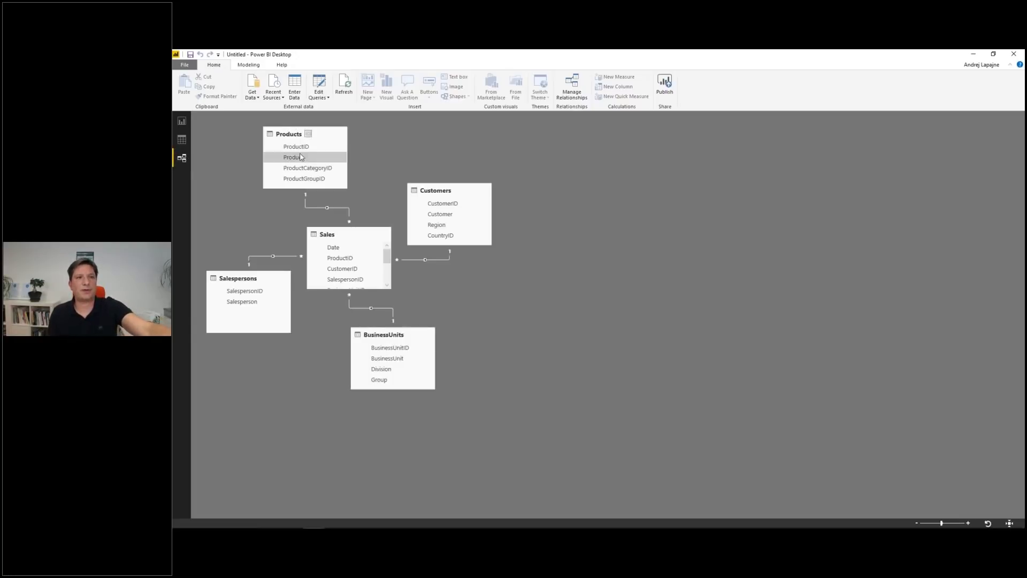
Spread Products, Customers and BusinessUnits around the Sales table in the diagram and enlarge Sales to show all its fields.
{"action": "left_click_drag", "start_coordinate": [323, 135], "coordinate": [287, 152]}
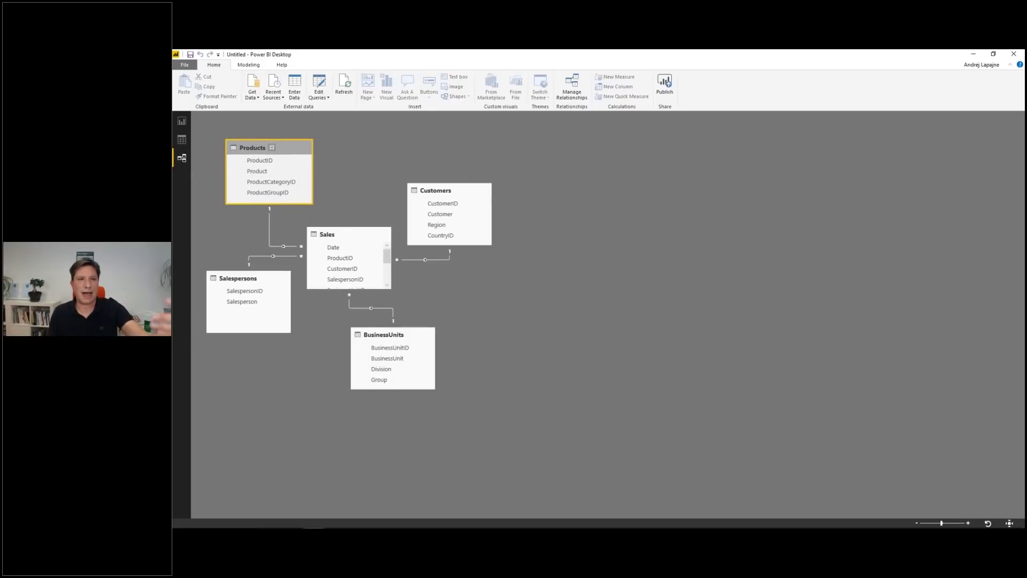
{"action": "left_click_drag", "start_coordinate": [460, 190], "coordinate": [508, 159]}
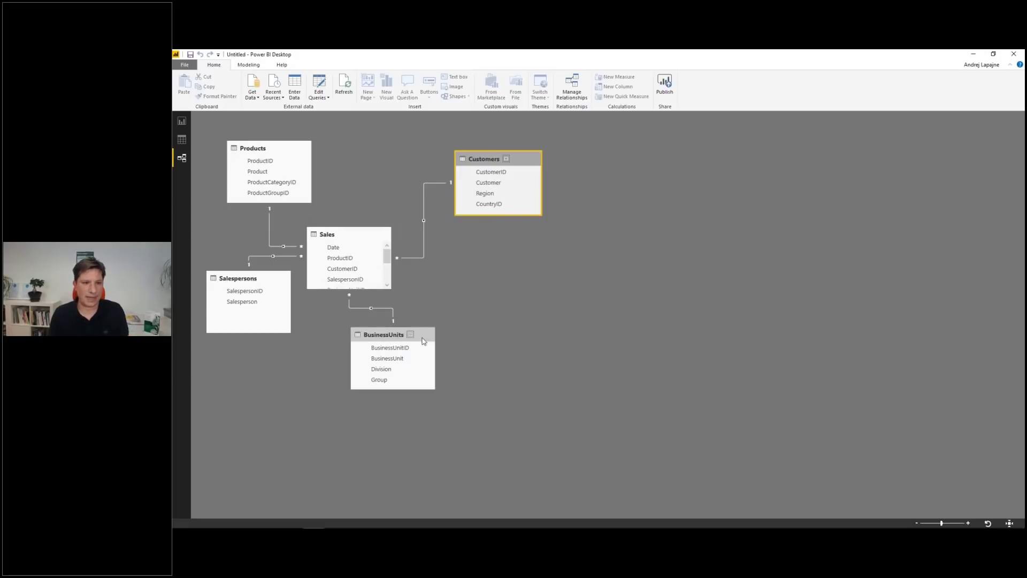
{"action": "left_click_drag", "start_coordinate": [423, 340], "coordinate": [524, 292]}
{"action": "left_click_drag", "start_coordinate": [366, 237], "coordinate": [382, 201]}
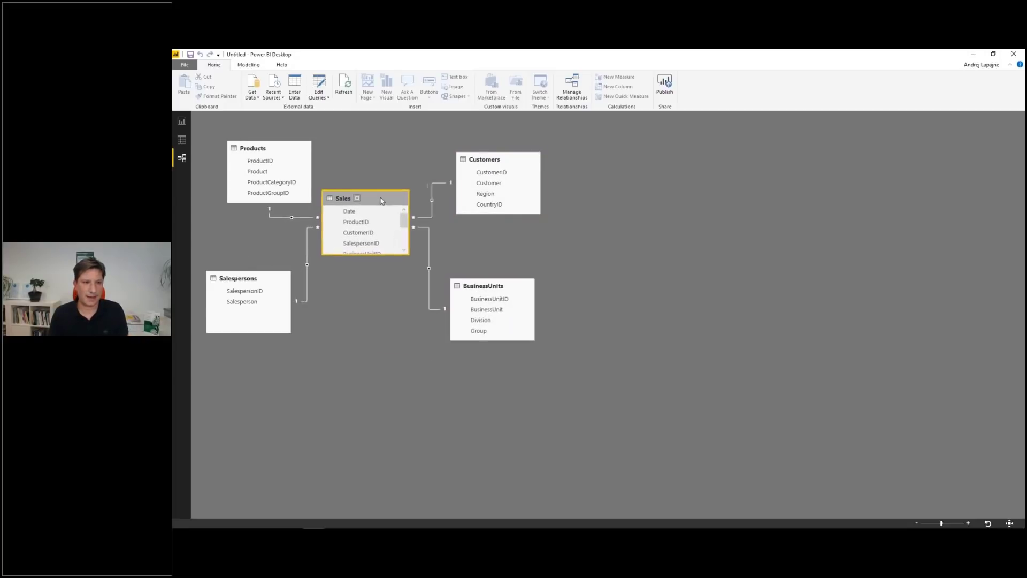
{"action": "left_click_drag", "start_coordinate": [367, 255], "coordinate": [430, 369]}
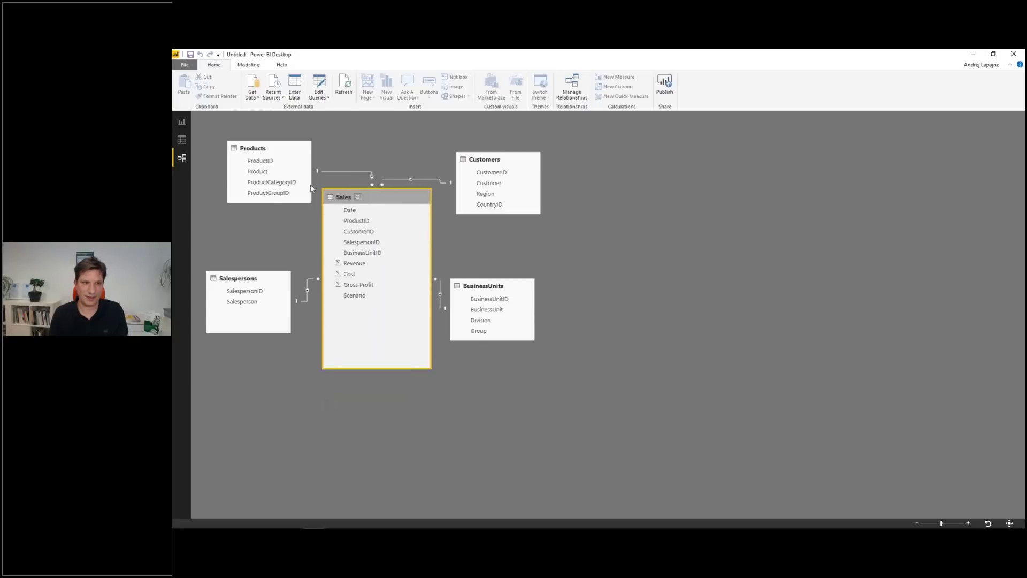
Place Products just above Salespersons, align Customers and BusinessUnits on the other side of Sales, and raise Sales between them.
{"action": "left_click_drag", "start_coordinate": [297, 153], "coordinate": [279, 187]}
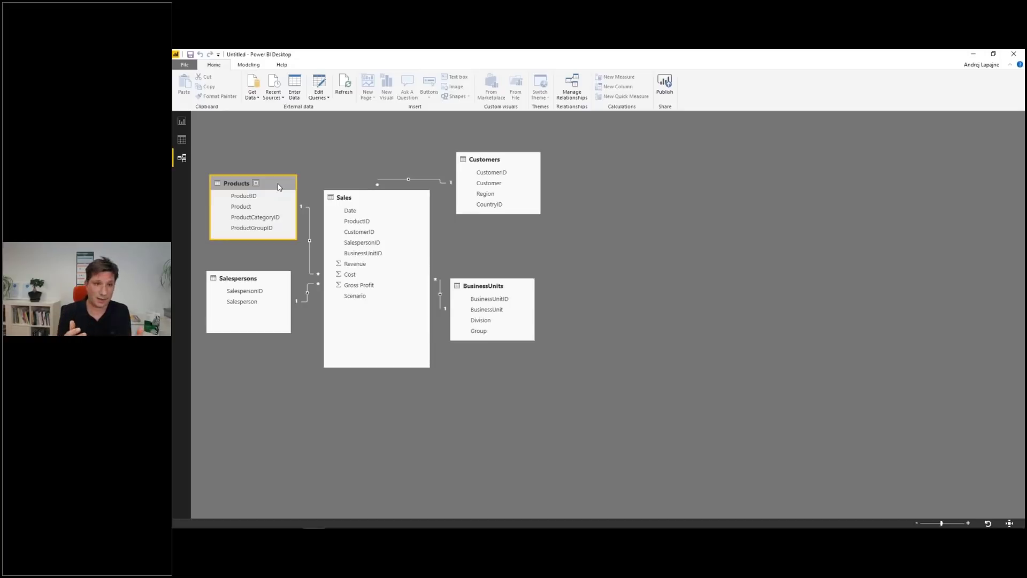
{"action": "left_click_drag", "start_coordinate": [522, 159], "coordinate": [533, 183]}
{"action": "left_click_drag", "start_coordinate": [522, 284], "coordinate": [552, 268]}
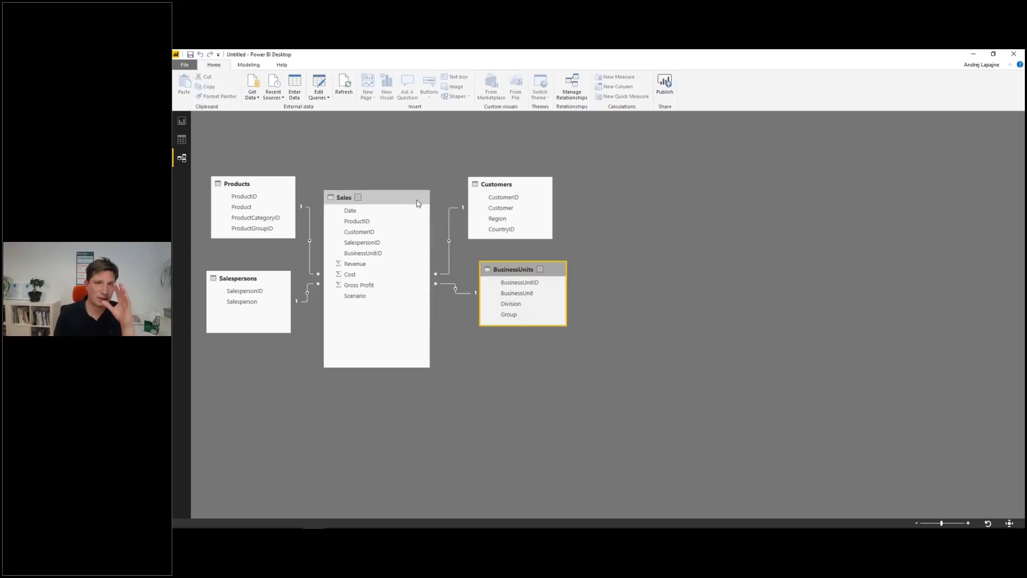
{"action": "left_click_drag", "start_coordinate": [418, 202], "coordinate": [422, 186]}
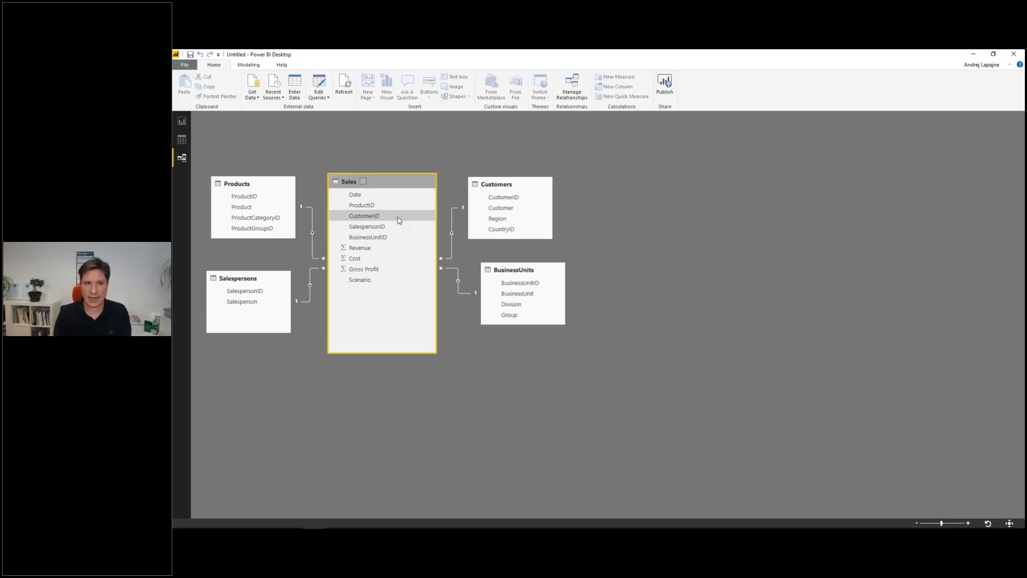
Move the Customers table up in line with BusinessUnits in the relationship diagram and select the Date field of Sales.
{"action": "left_click_drag", "start_coordinate": [546, 189], "coordinate": [561, 174]}
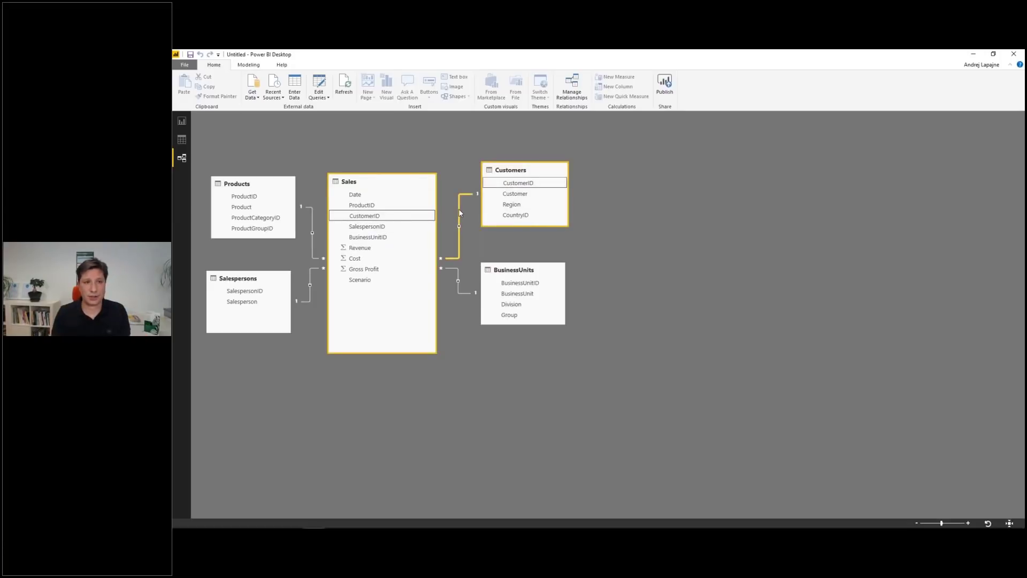
{"action": "left_click", "coordinate": [360, 194]}
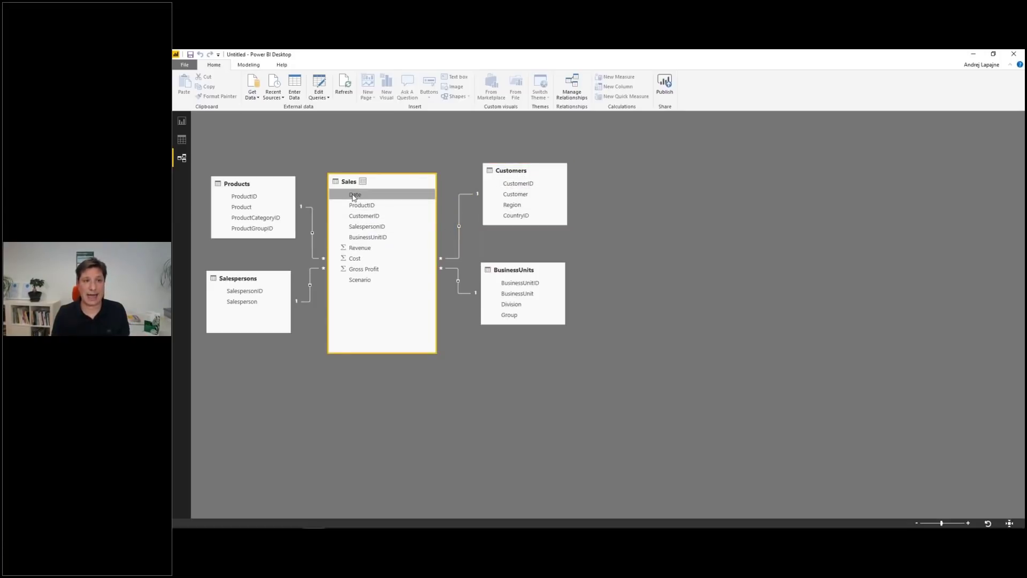
Create a column chart of Sales Revenue by Date on the report page, enlarge it and move it towards the page's centre.
{"action": "left_click", "coordinate": [183, 121]}
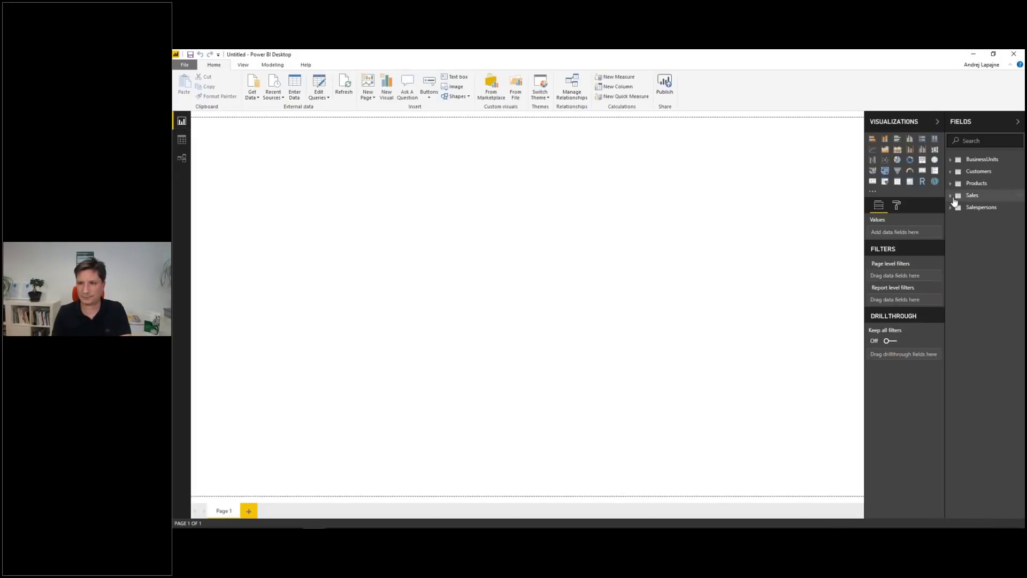
{"action": "left_click", "coordinate": [950, 196]}
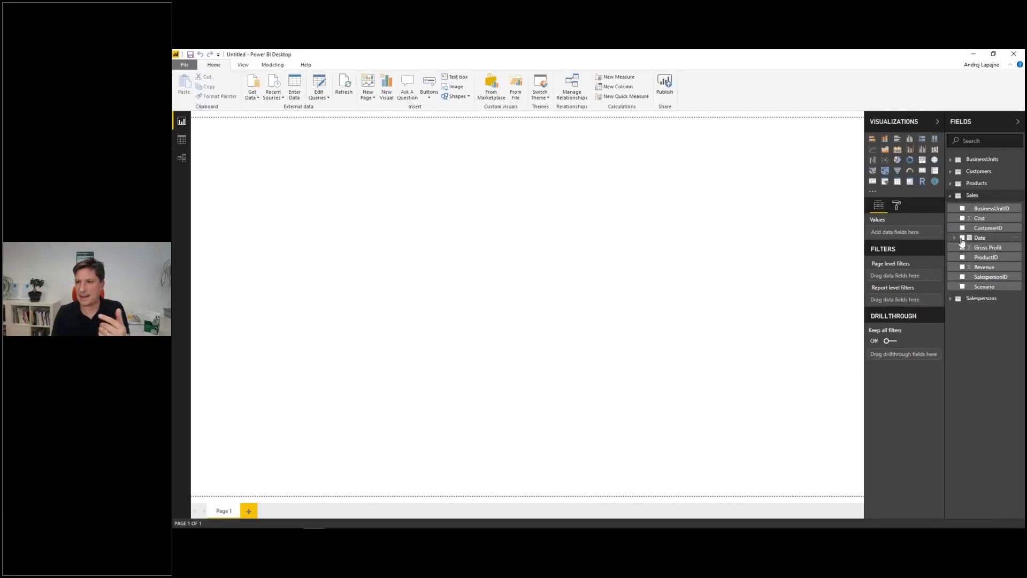
{"action": "left_click", "coordinate": [963, 267]}
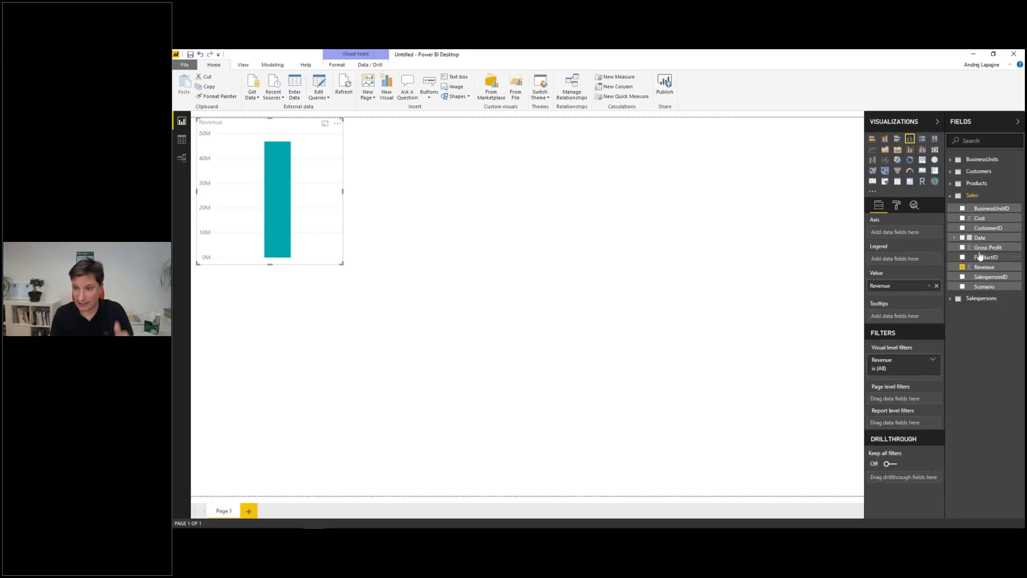
{"action": "left_click", "coordinate": [969, 238]}
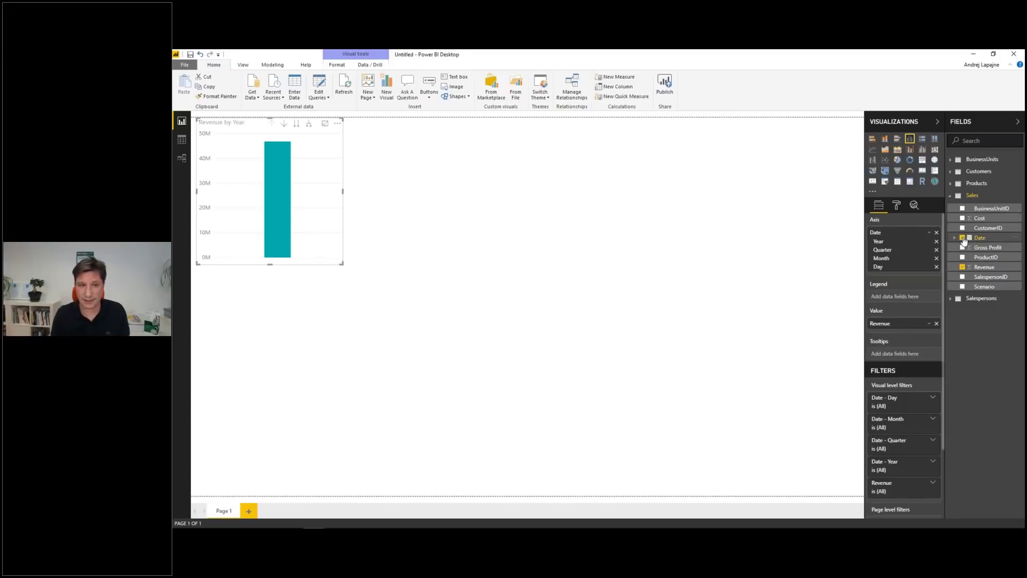
{"action": "left_click_drag", "start_coordinate": [343, 266], "coordinate": [490, 289]}
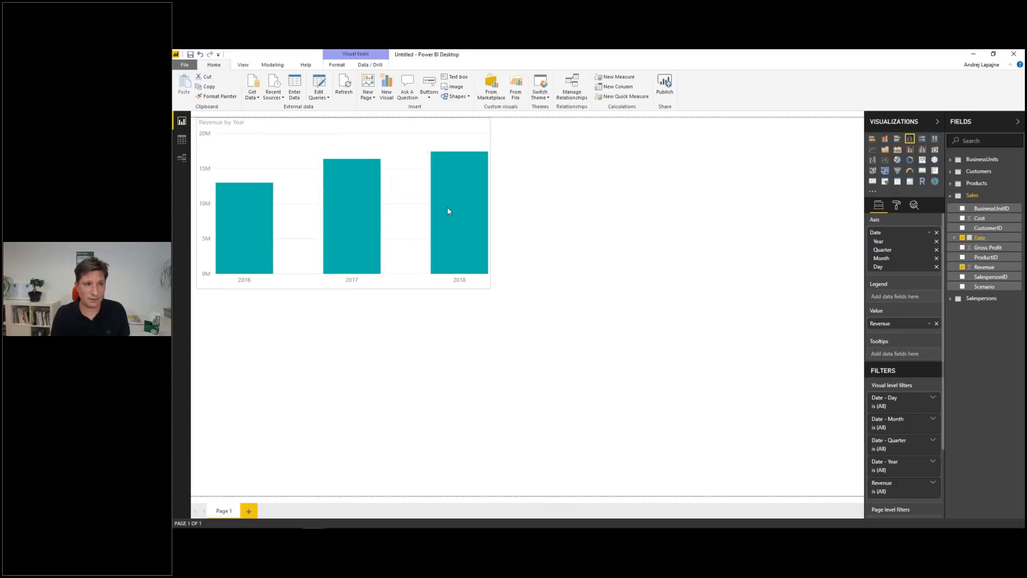
{"action": "left_click_drag", "start_coordinate": [396, 127], "coordinate": [588, 160]}
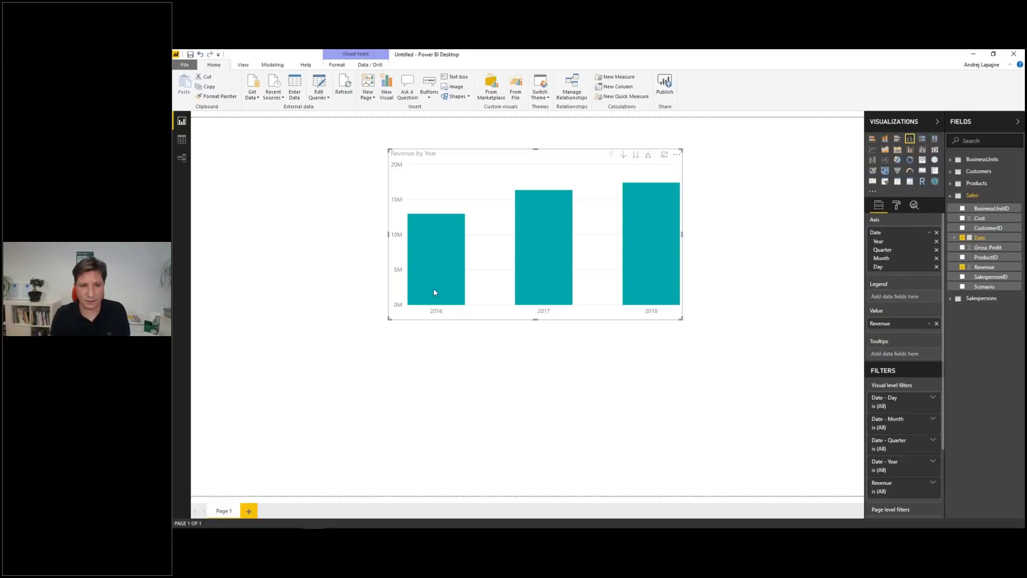
Expand the revenue chart's date hierarchy down to month level and enlarge the chart so all months from 2016 to 2018 fit.
{"action": "mouse_move", "coordinate": [437, 240]}
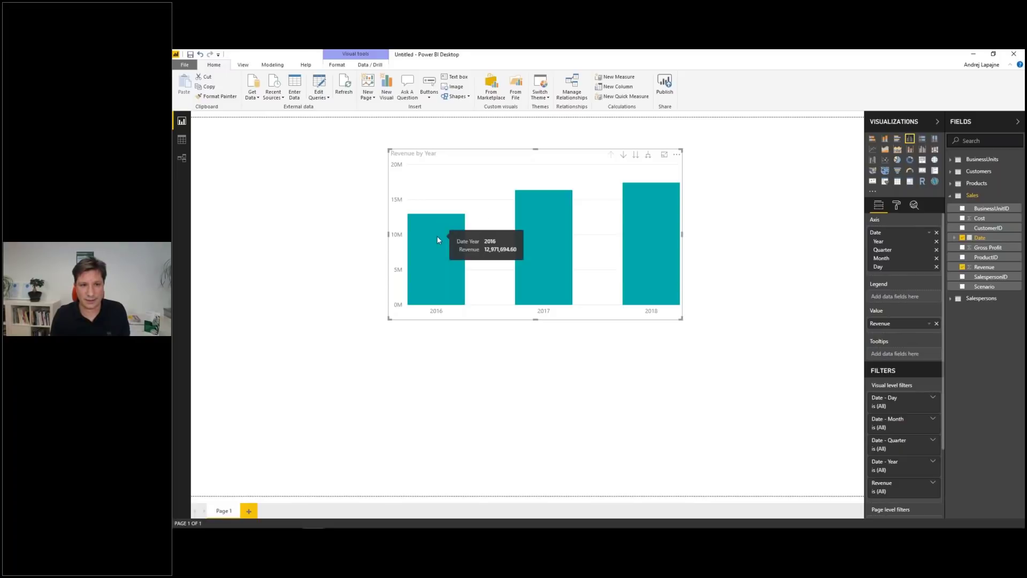
{"action": "left_click", "coordinate": [648, 156]}
{"action": "left_click_drag", "start_coordinate": [681, 320], "coordinate": [733, 362]}
{"action": "left_click", "coordinate": [699, 154]}
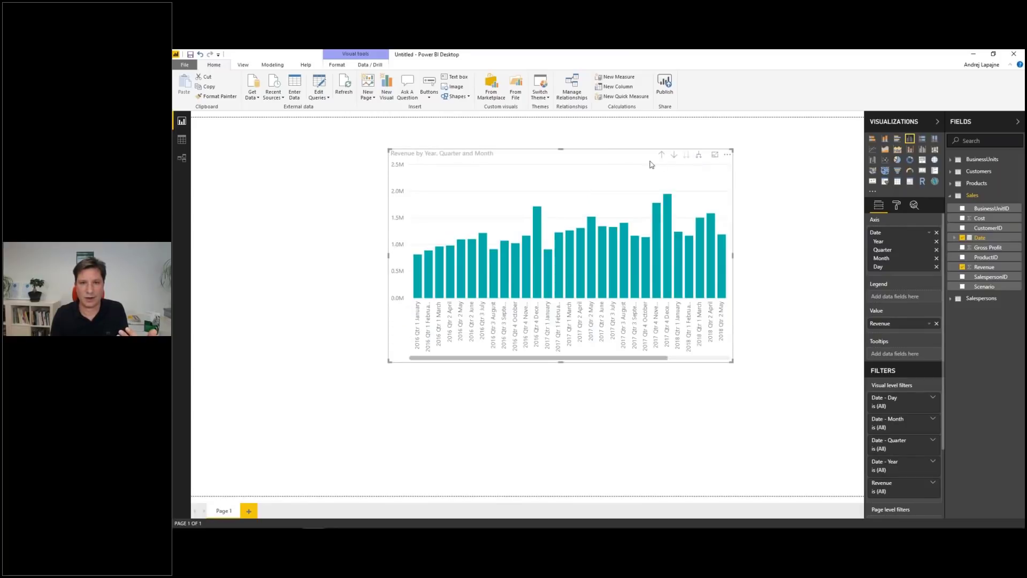
{"action": "left_click_drag", "start_coordinate": [630, 163], "coordinate": [504, 164]}
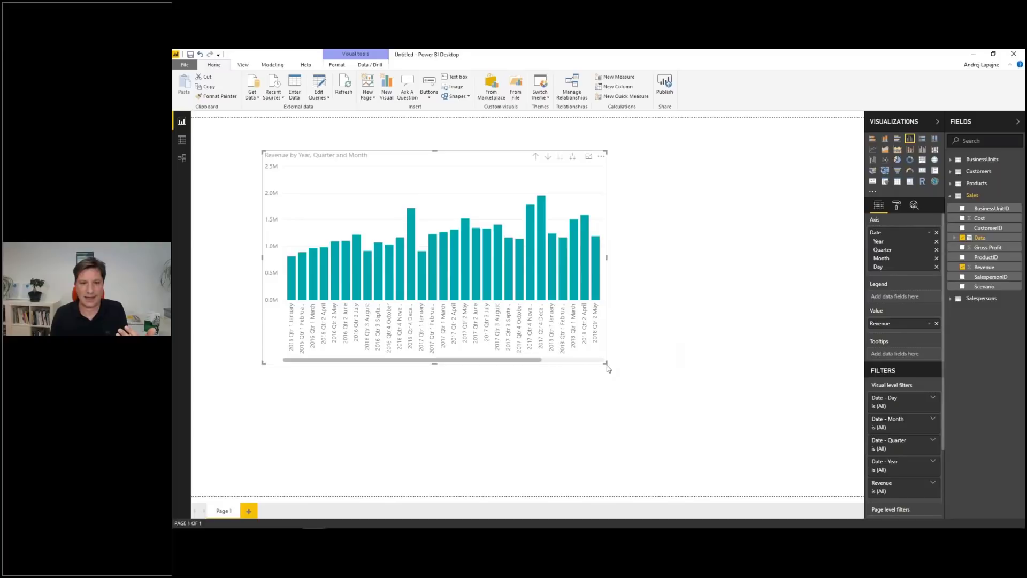
{"action": "left_click_drag", "start_coordinate": [607, 364], "coordinate": [777, 402]}
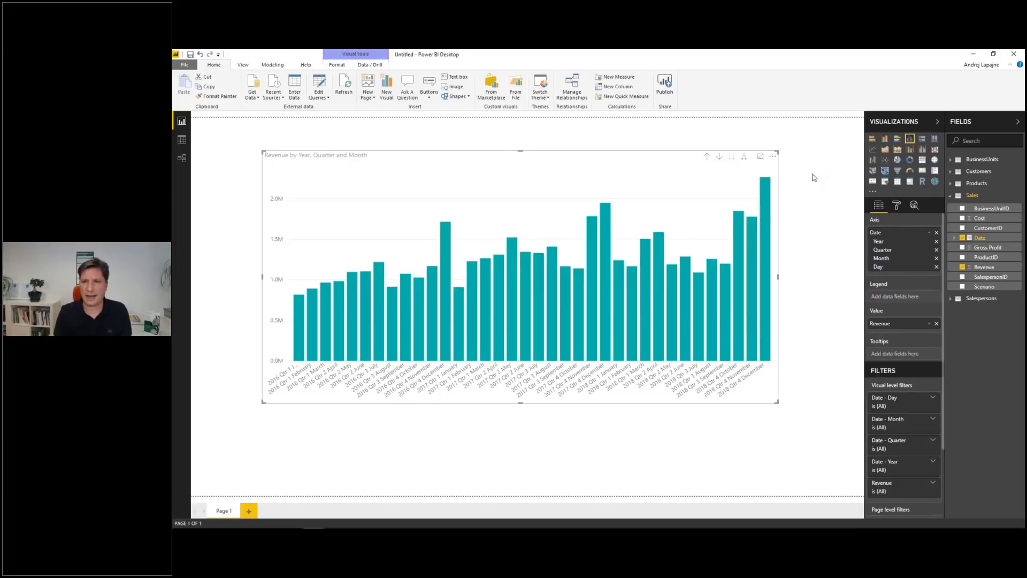
Convert the monthly revenue column chart to a line chart and move it slightly lower on the page.
{"action": "left_click", "coordinate": [873, 151]}
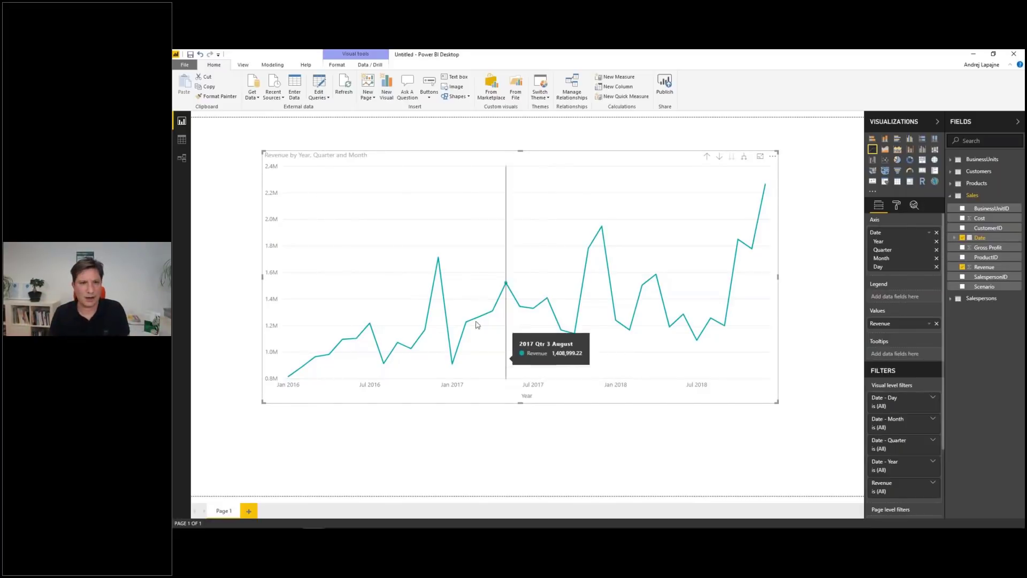
{"action": "left_click_drag", "start_coordinate": [654, 158], "coordinate": [634, 191]}
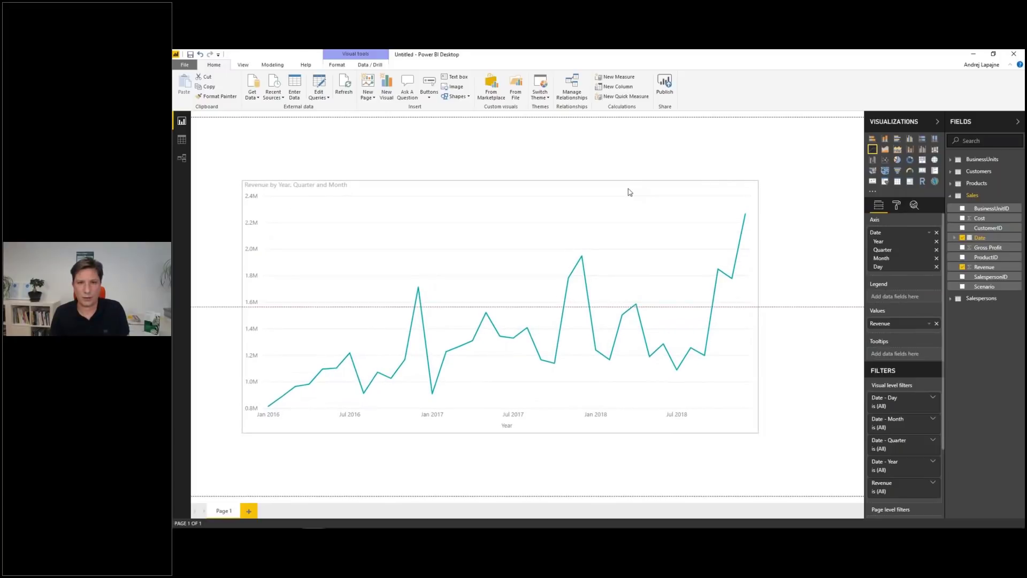
Check the relationship diagram, switch to the data view and start a new calculated table named Calendar.
{"action": "left_click", "coordinate": [178, 159]}
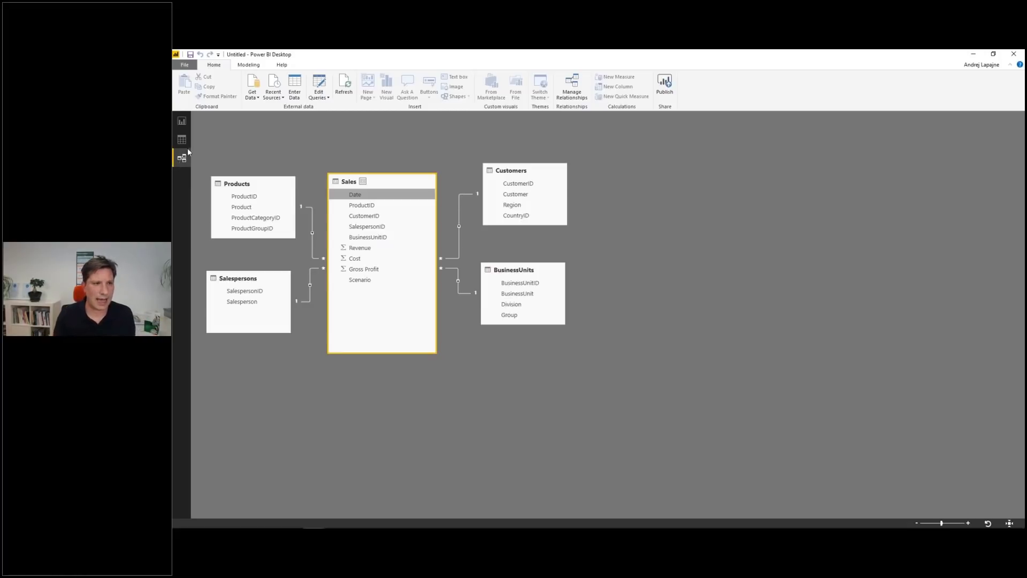
{"action": "left_click", "coordinate": [181, 141]}
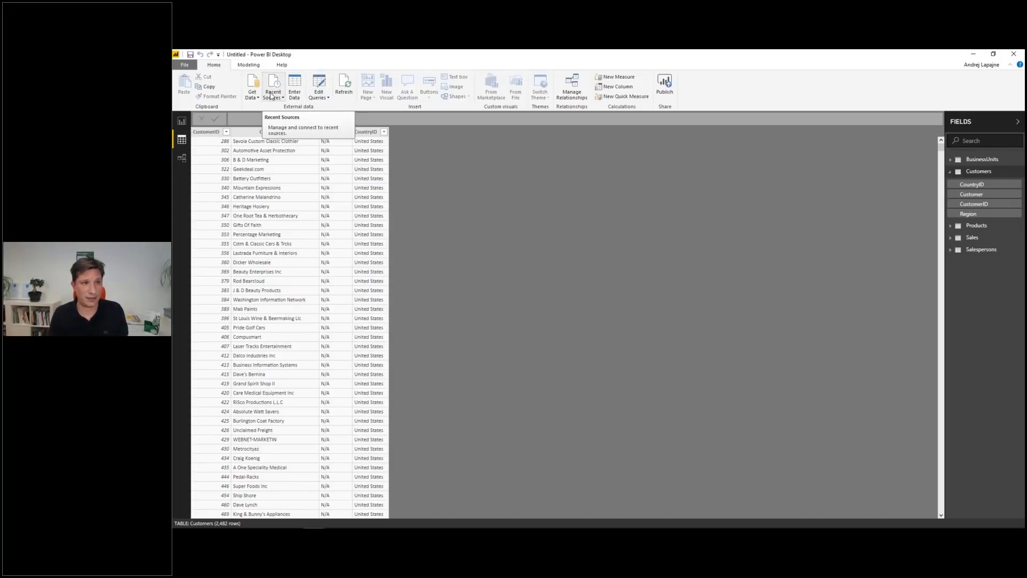
{"action": "left_click", "coordinate": [250, 65]}
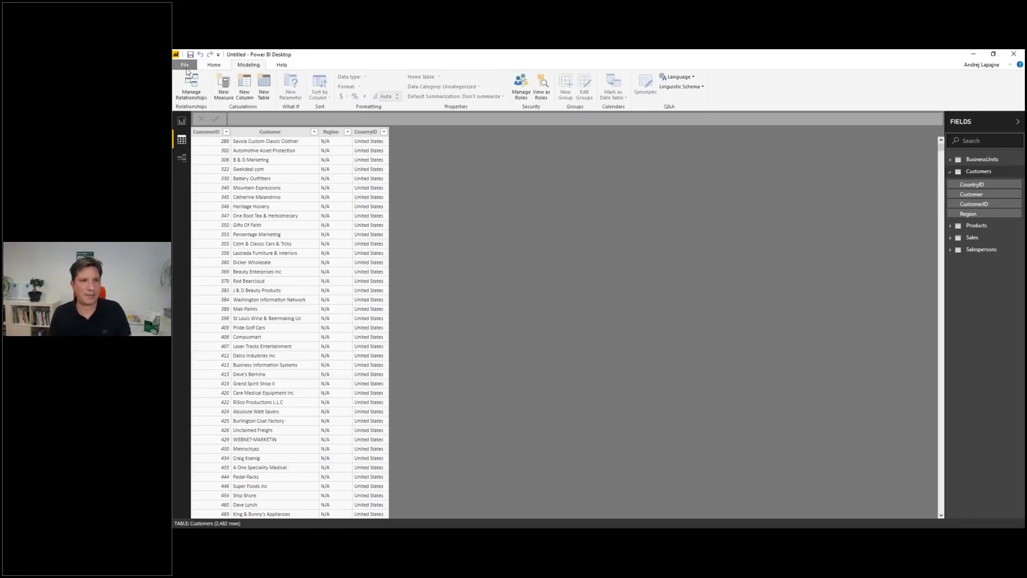
{"action": "left_click", "coordinate": [264, 86]}
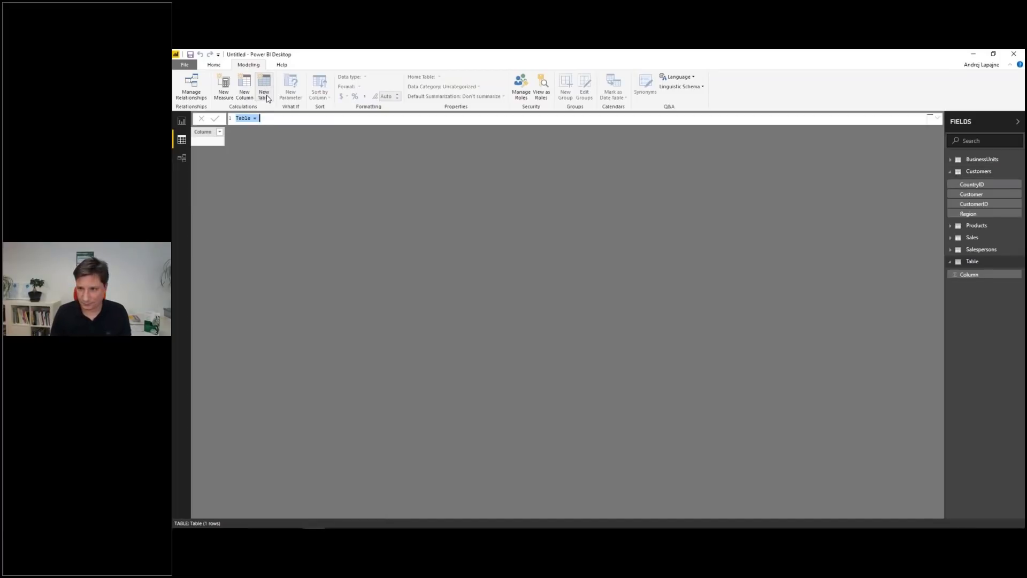
{"action": "type", "text": "C"}
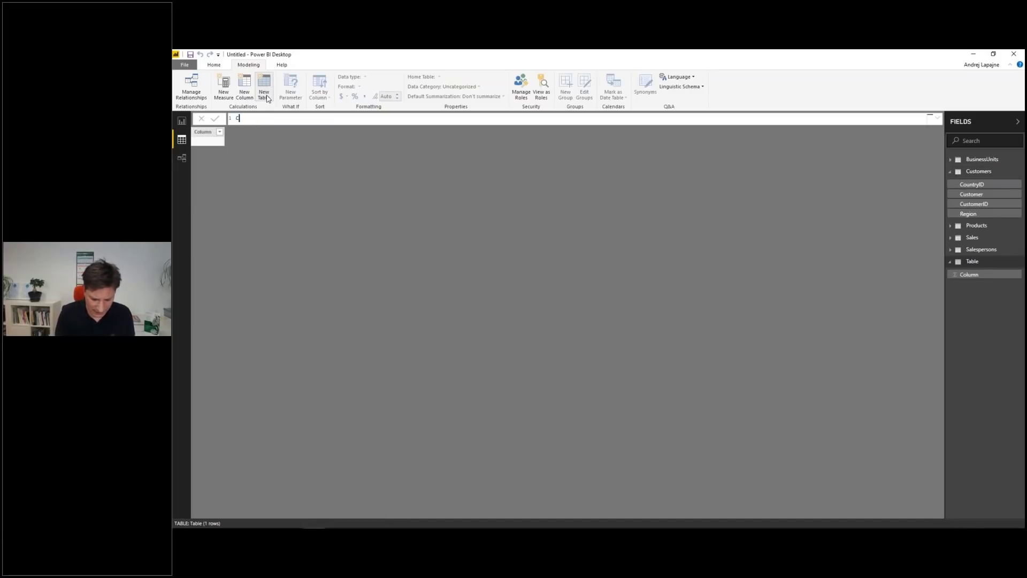
{"action": "type", "text": "alendar"}
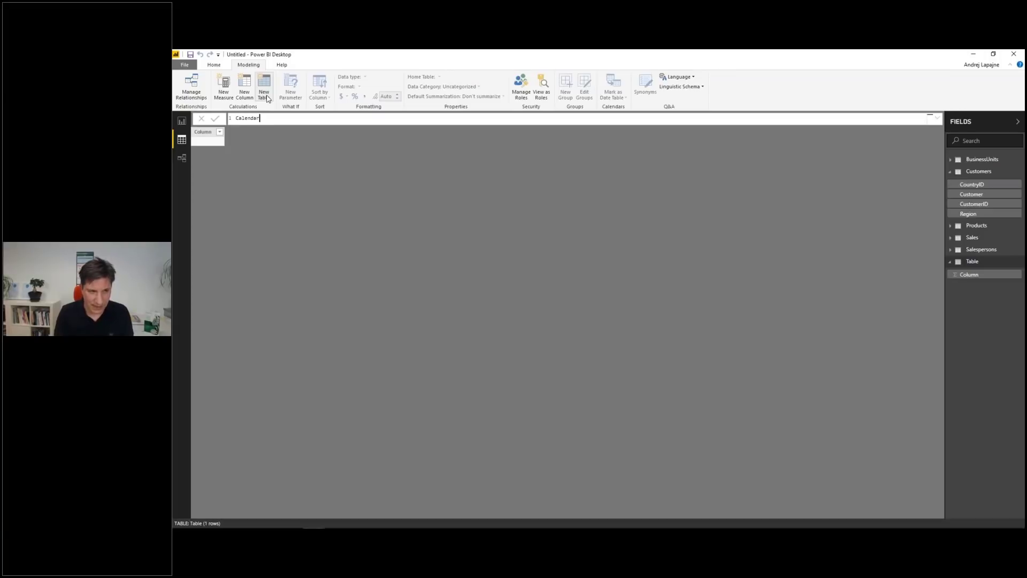
{"action": "type", "text": " = "}
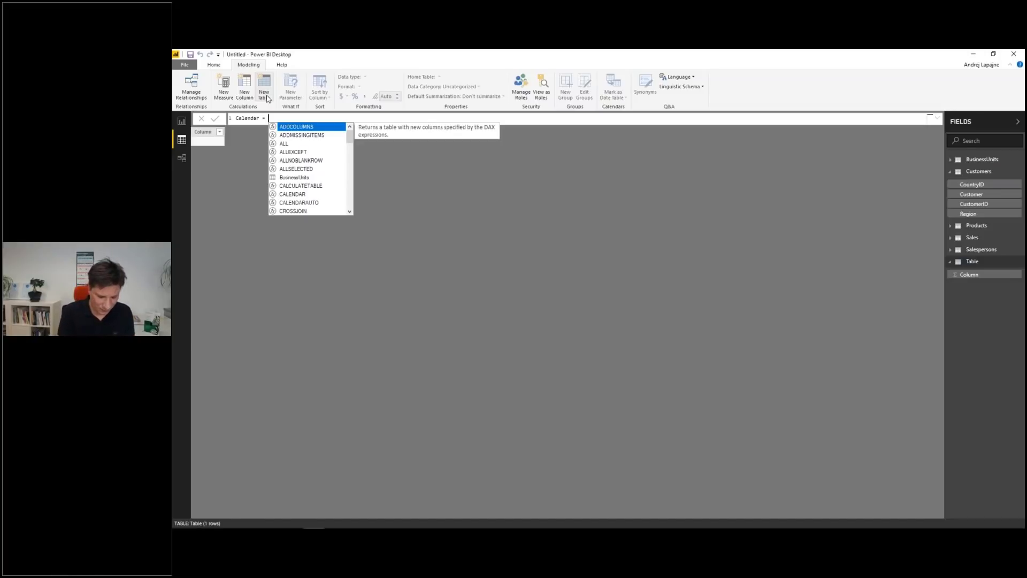
Define the Calendar table with the CALENDAR function and set its start date to "2016-01-01".
{"action": "type", "text": "C"}
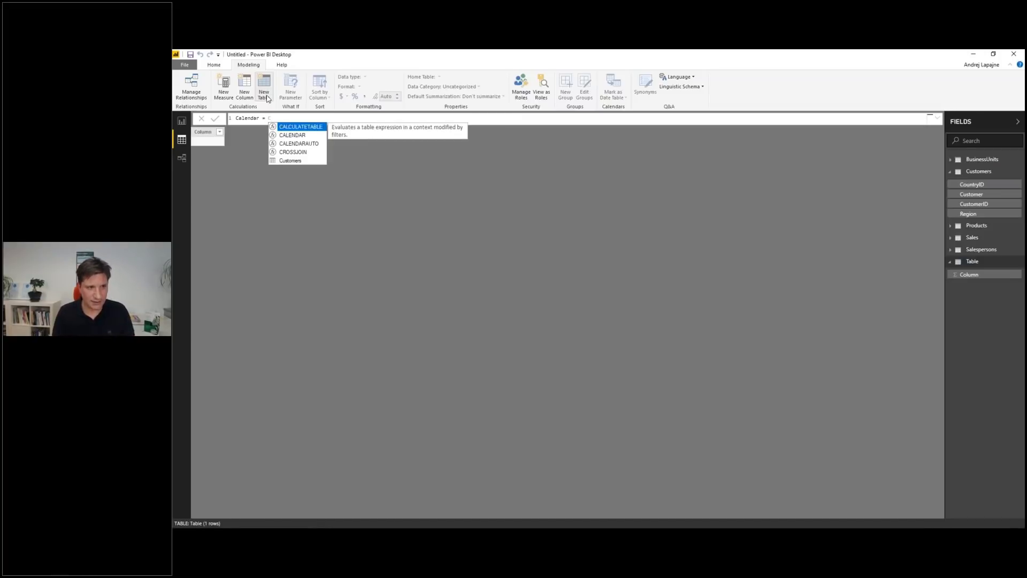
{"action": "type", "text": "a"}
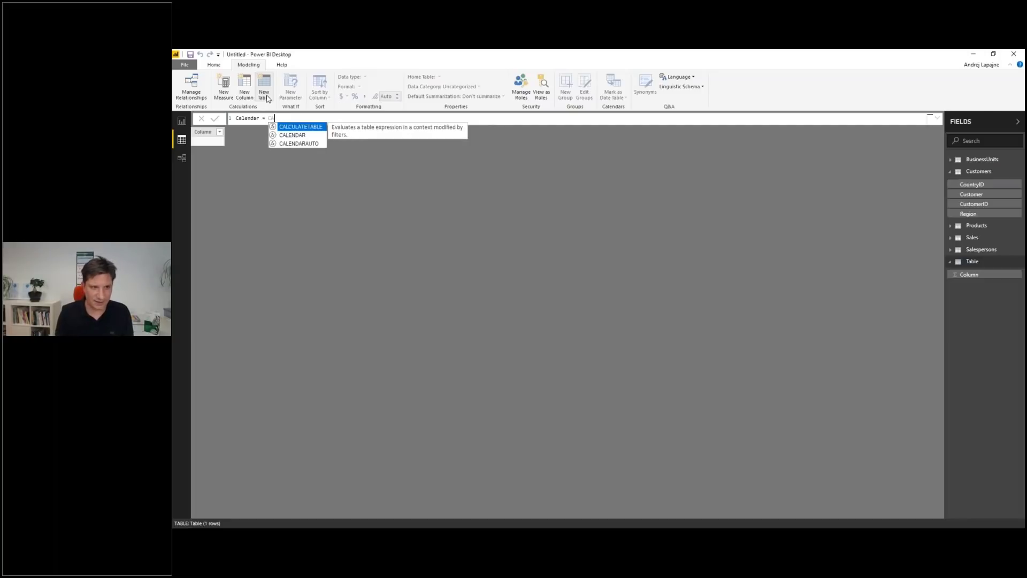
{"action": "type", "text": "le"}
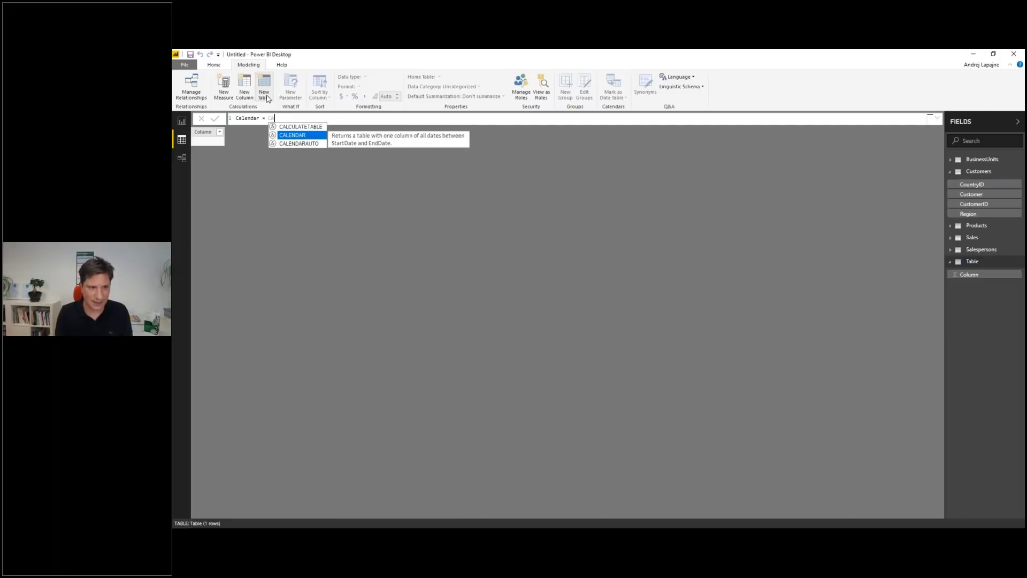
{"action": "key", "text": "Tab"}
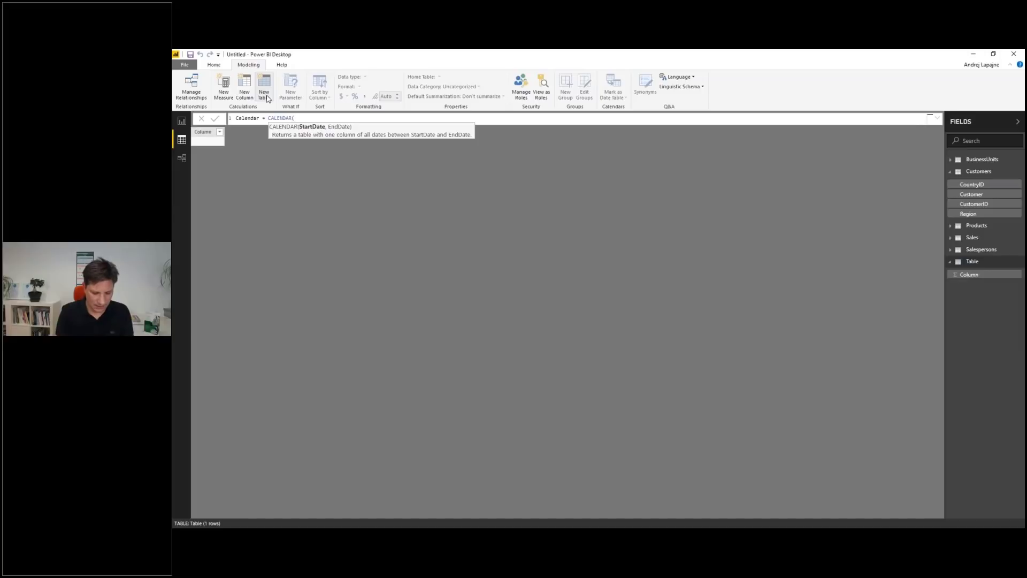
{"action": "type", "text": "\""}
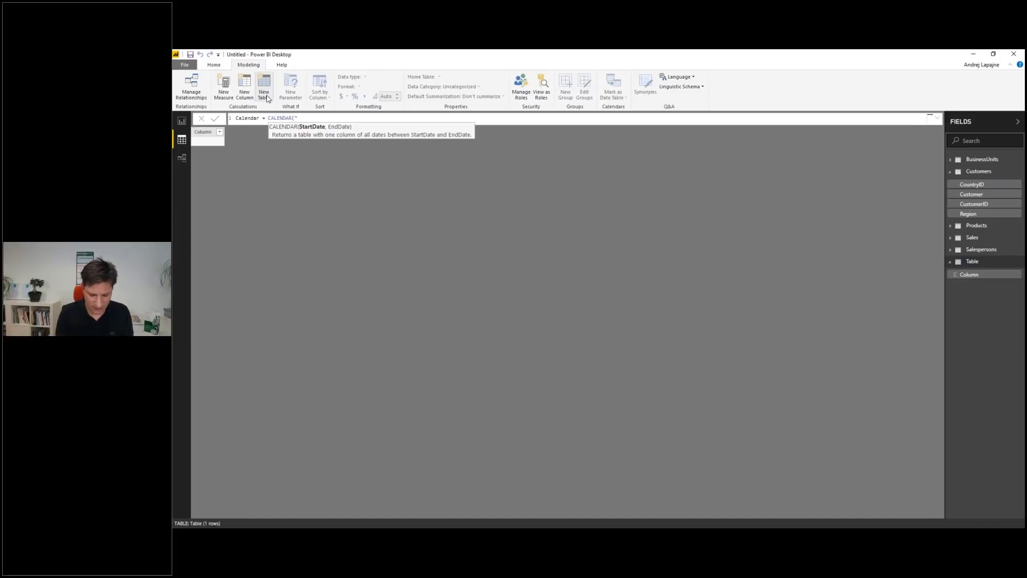
{"action": "type", "text": "2017"}
{"action": "type", "text": "6"}
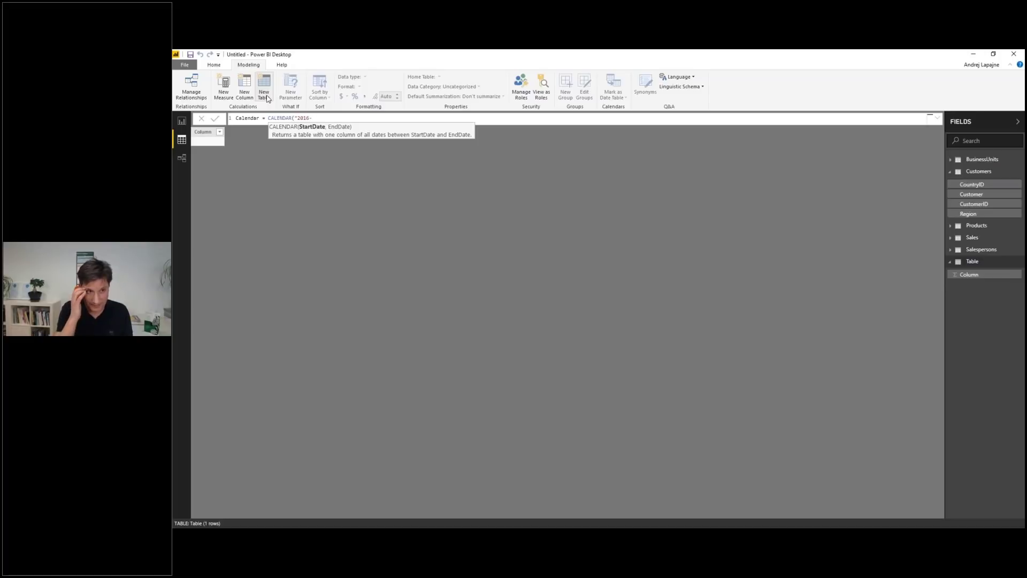
{"action": "type", "text": "-01"}
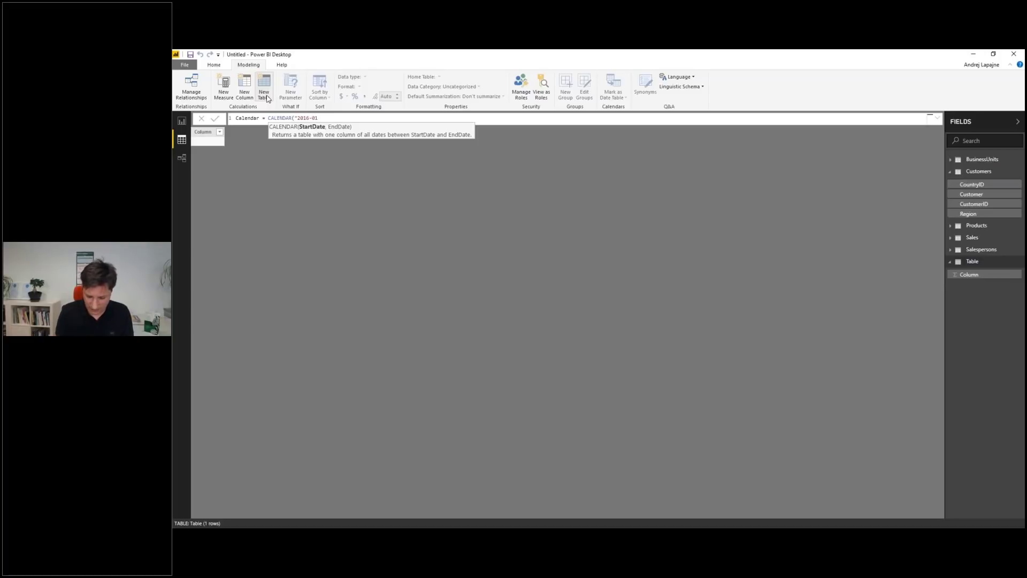
{"action": "type", "text": "-01"}
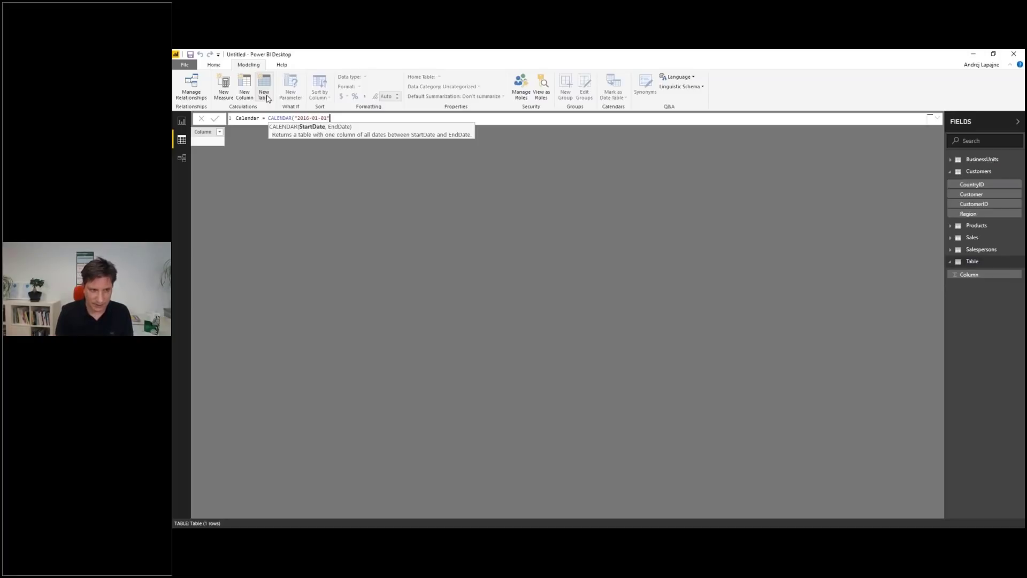
Set the CALENDAR function's end date to "2018-12-31" and commit the table formula.
{"action": "type", "text": "\", \""}
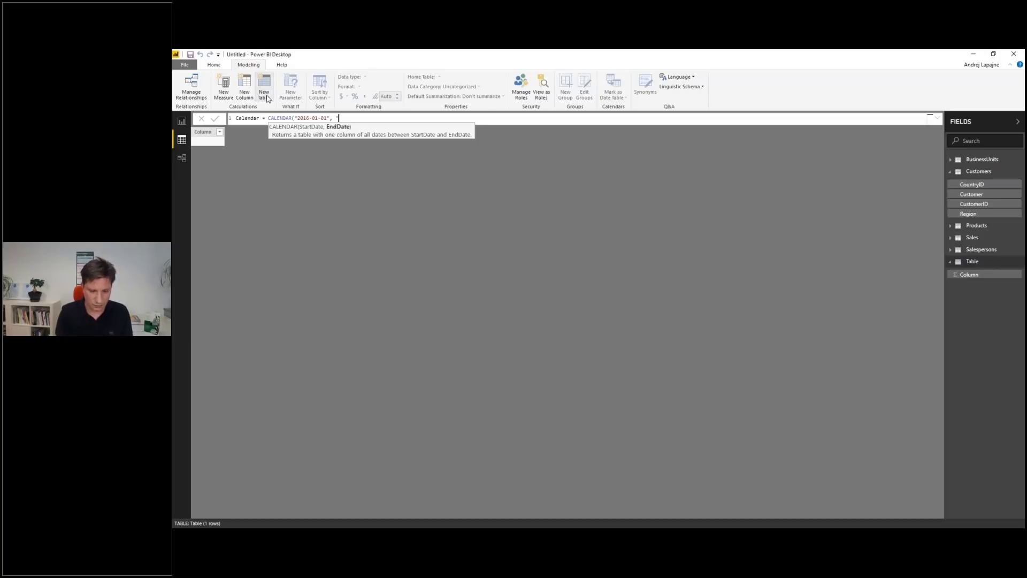
{"action": "type", "text": "2018"}
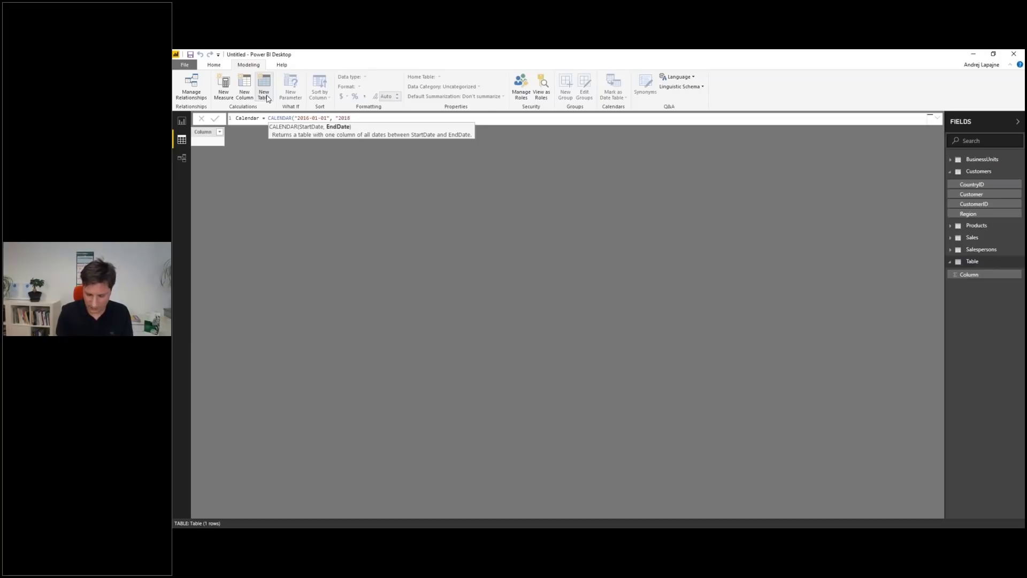
{"action": "type", "text": "-12-"}
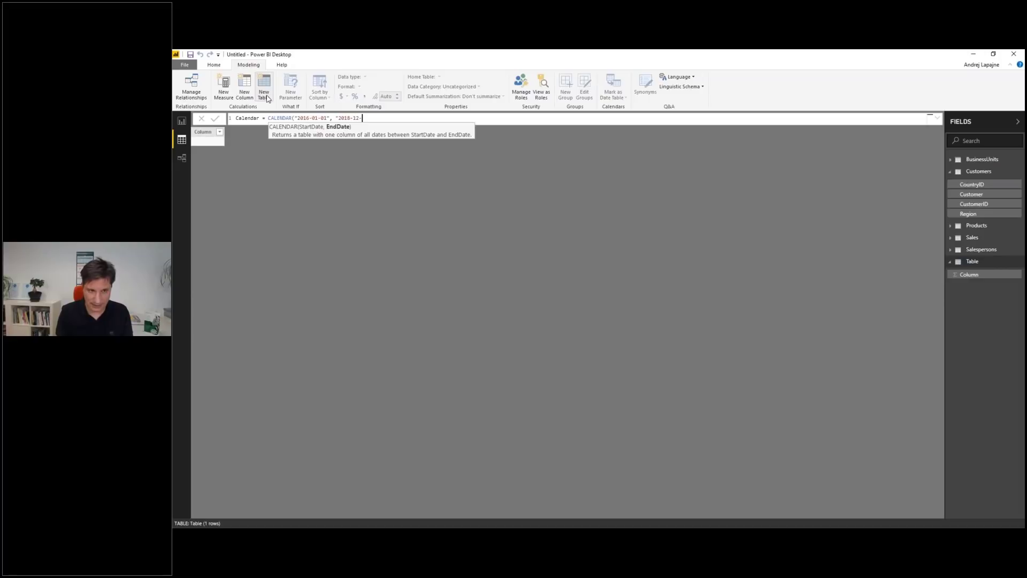
{"action": "type", "text": "31\""}
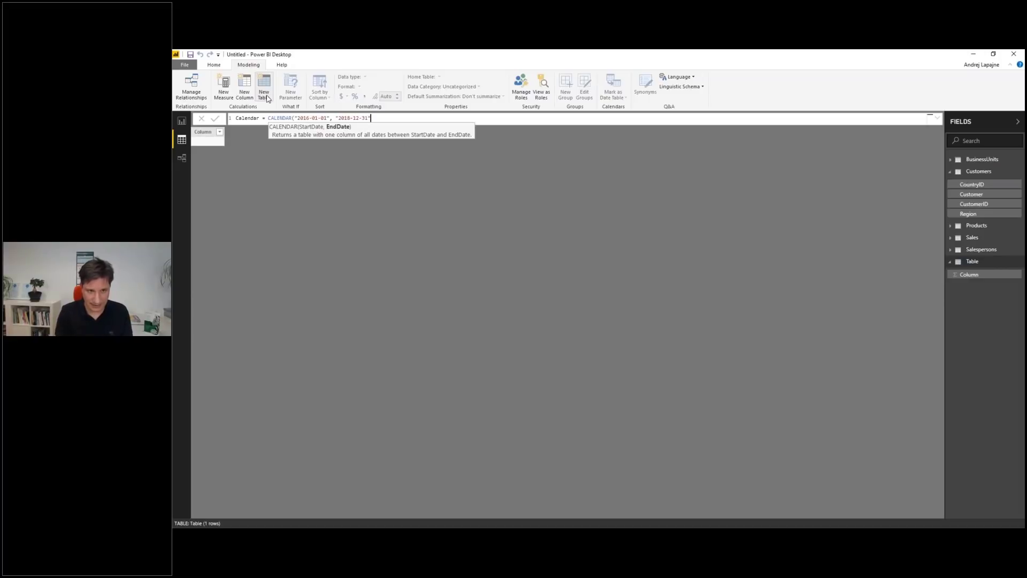
{"action": "type", "text": ")"}
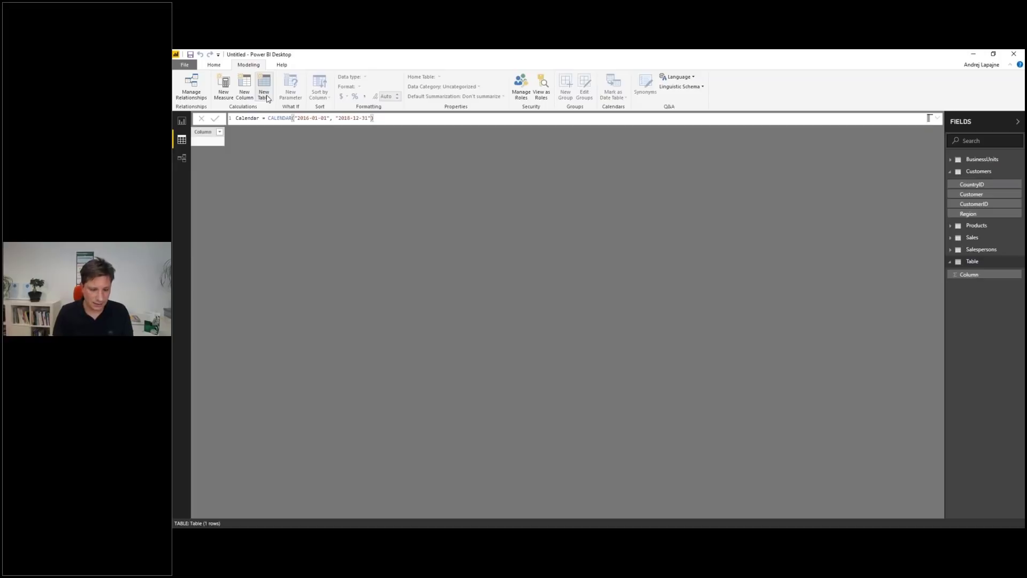
{"action": "key", "text": "Return"}
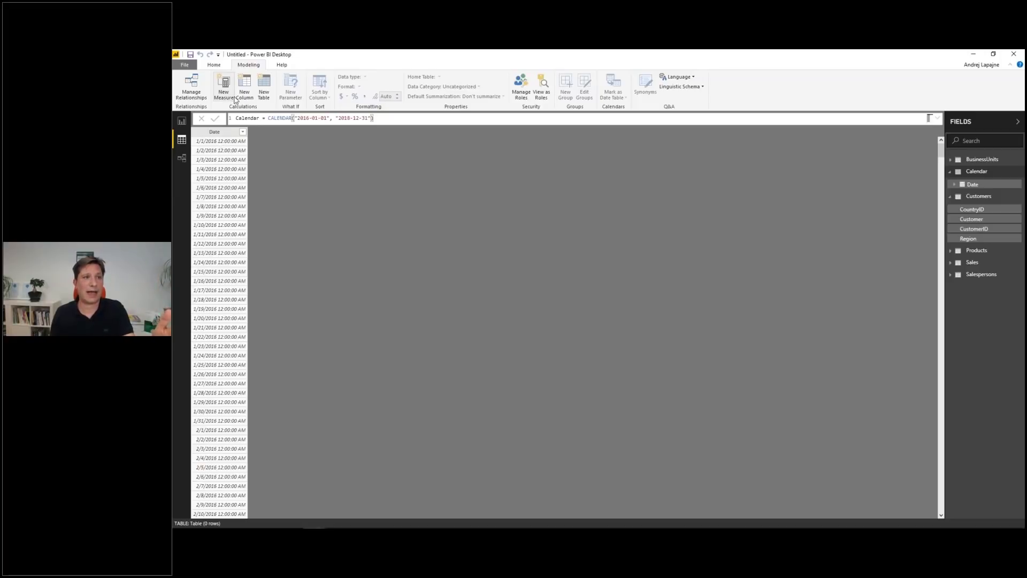
Add a calculated column Year to the Calendar table, defined as YEAR('Calendar'[Date]).
{"action": "left_click", "coordinate": [246, 85]}
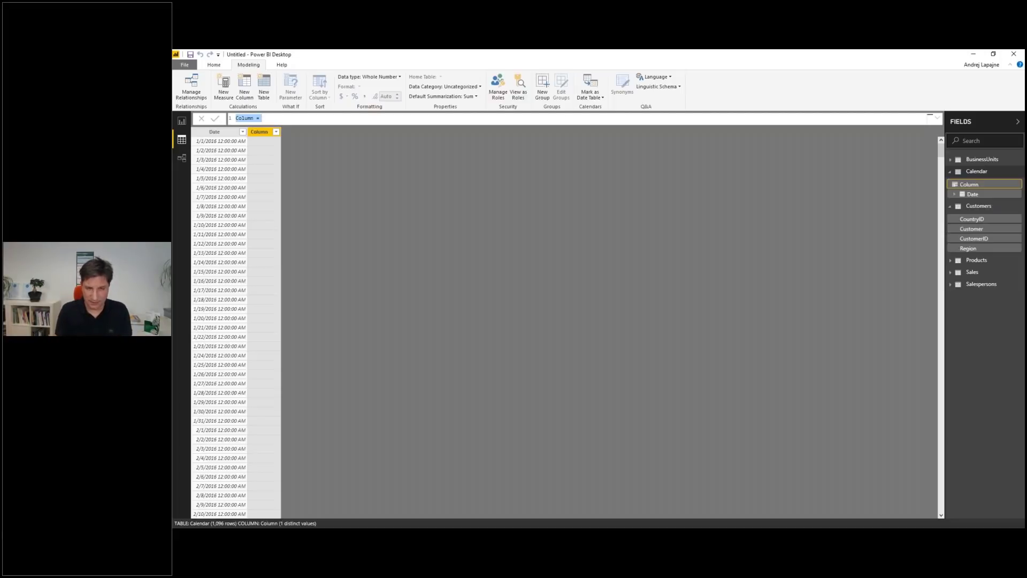
{"action": "type", "text": "Year"}
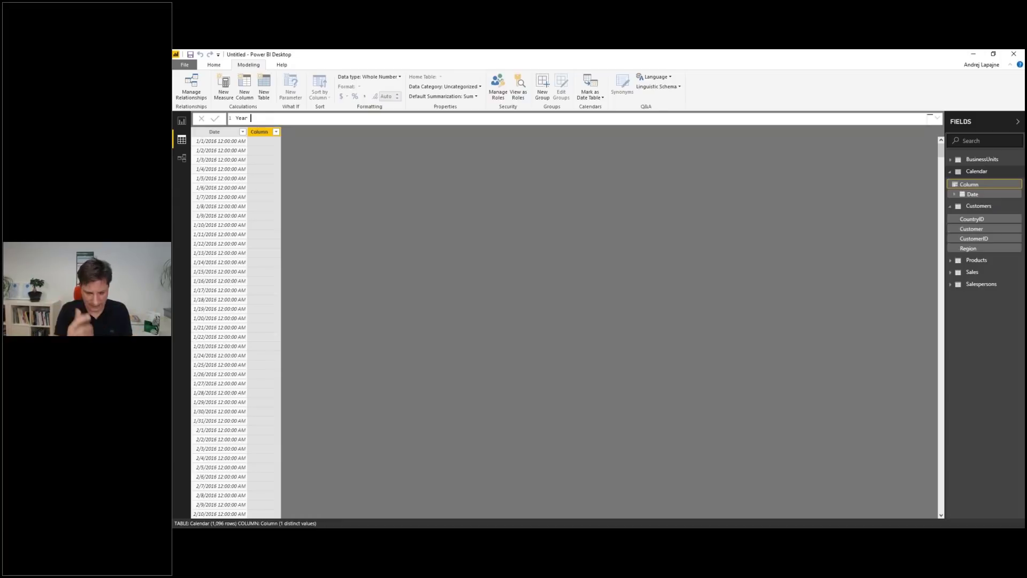
{"action": "type", "text": " ="}
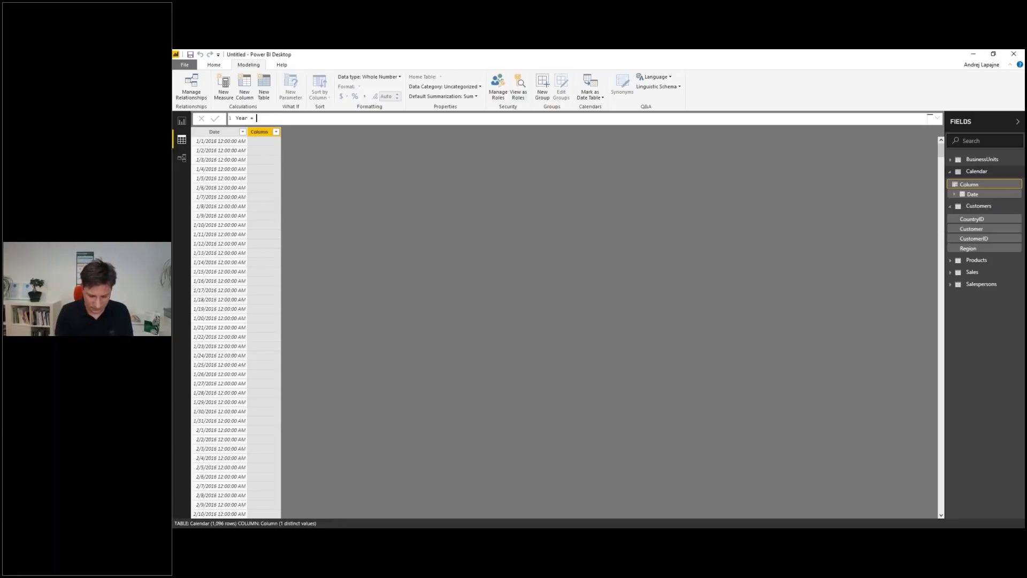
{"action": "type", "text": " Y"}
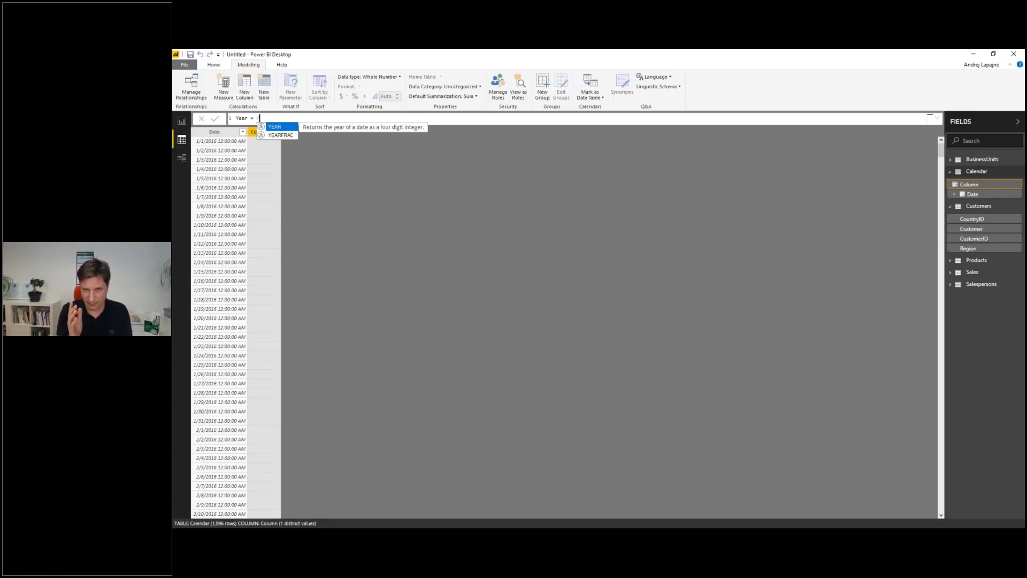
{"action": "key", "text": "Tab"}
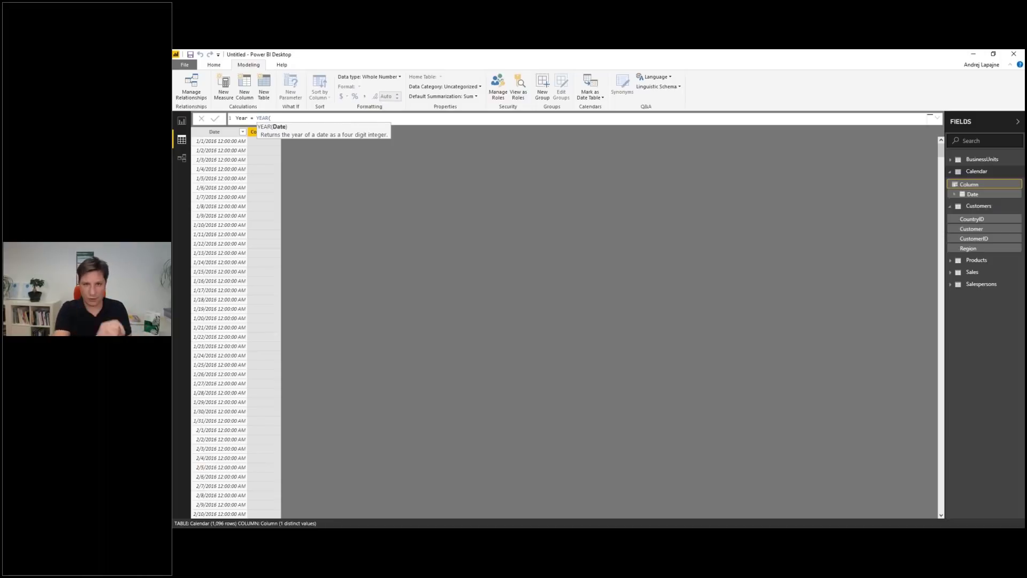
{"action": "type", "text": "Da"}
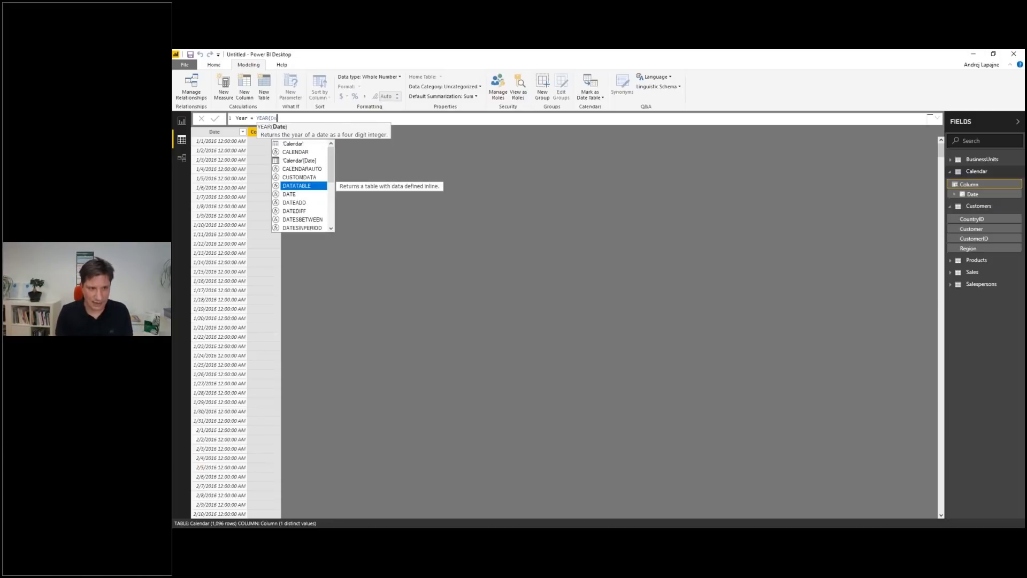
{"action": "double_click", "coordinate": [303, 162]}
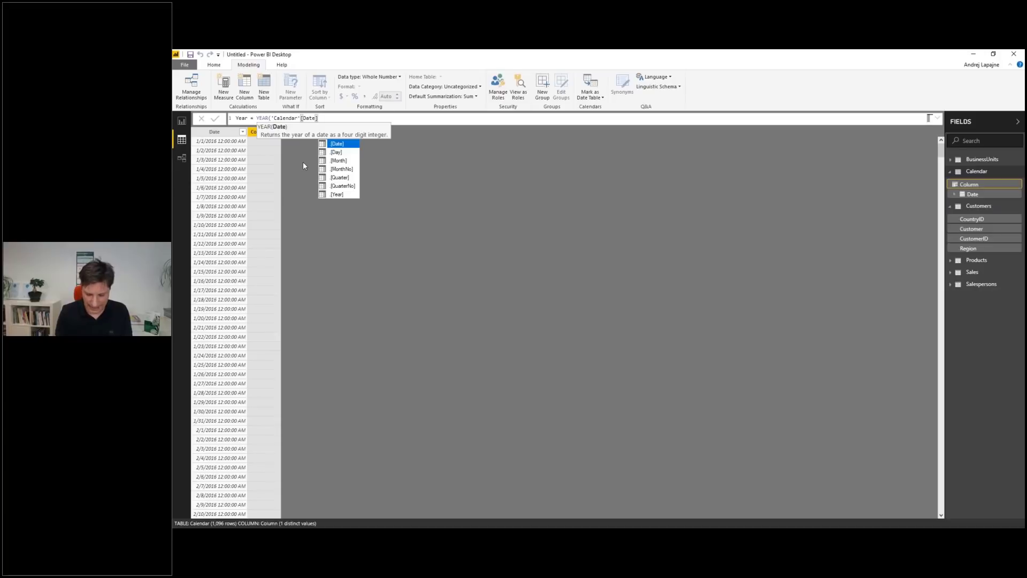
{"action": "type", "text": ")"}
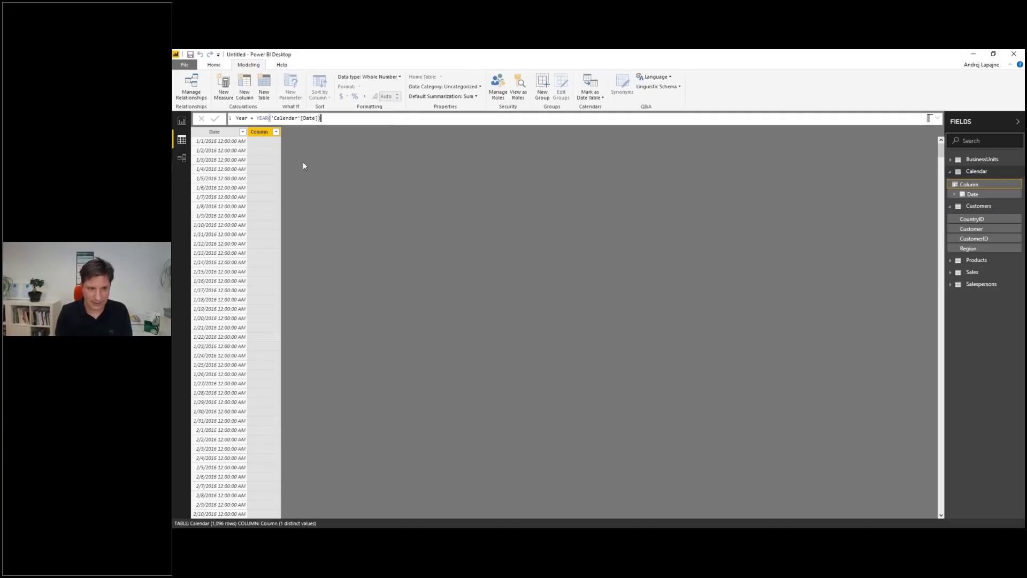
{"action": "key", "text": "Return"}
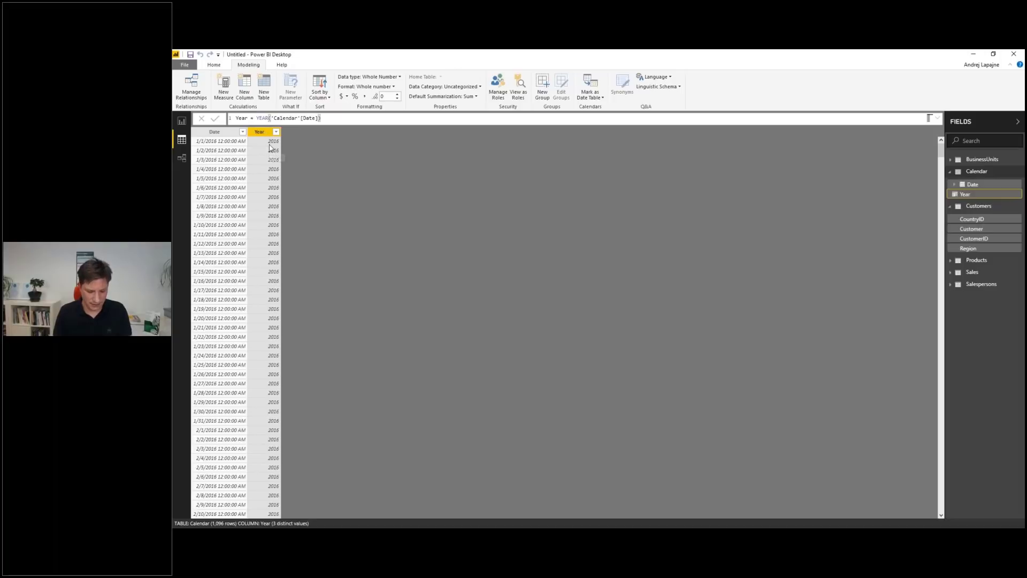
Enlarge the formula text and replace the YEAR function in the Year column's formula with FORMAT.
{"action": "left_click", "coordinate": [260, 118]}
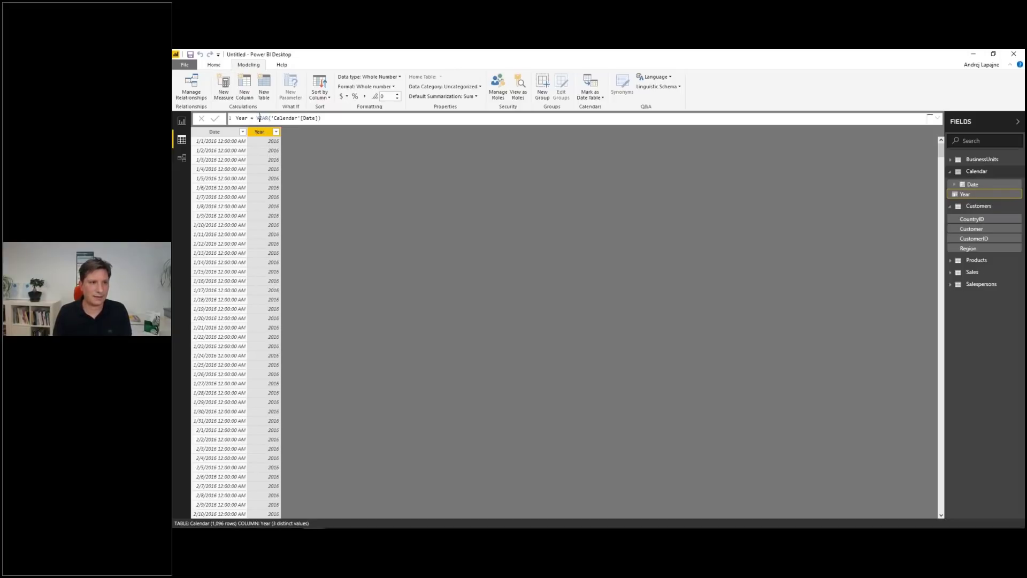
{"action": "scroll", "coordinate": [254, 118], "scroll_direction": "up", "scroll_amount": 3, "text": "ctrl"}
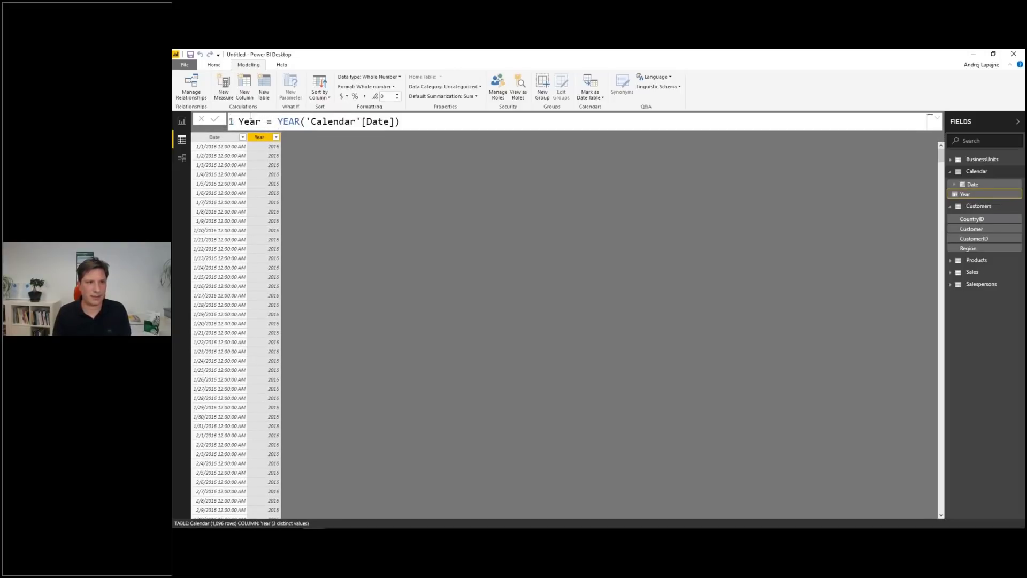
{"action": "double_click", "coordinate": [290, 122]}
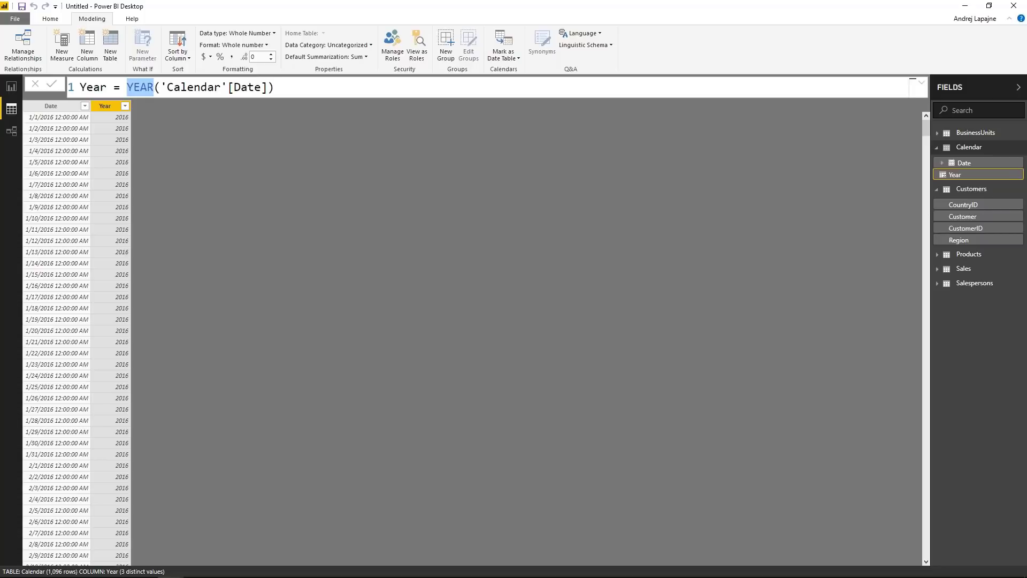
{"action": "key", "text": "alt+Tab"}
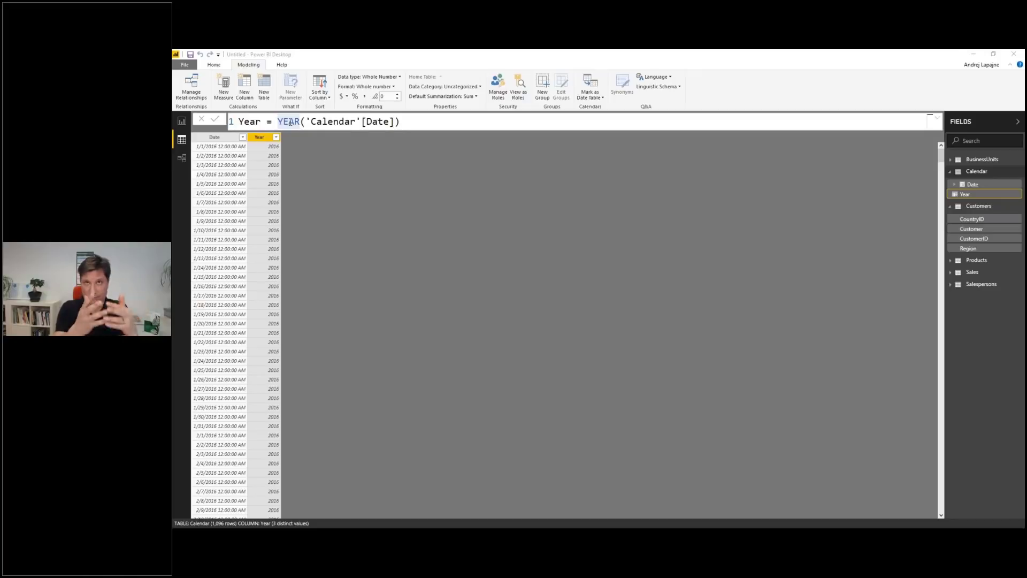
{"action": "double_click", "coordinate": [288, 122]}
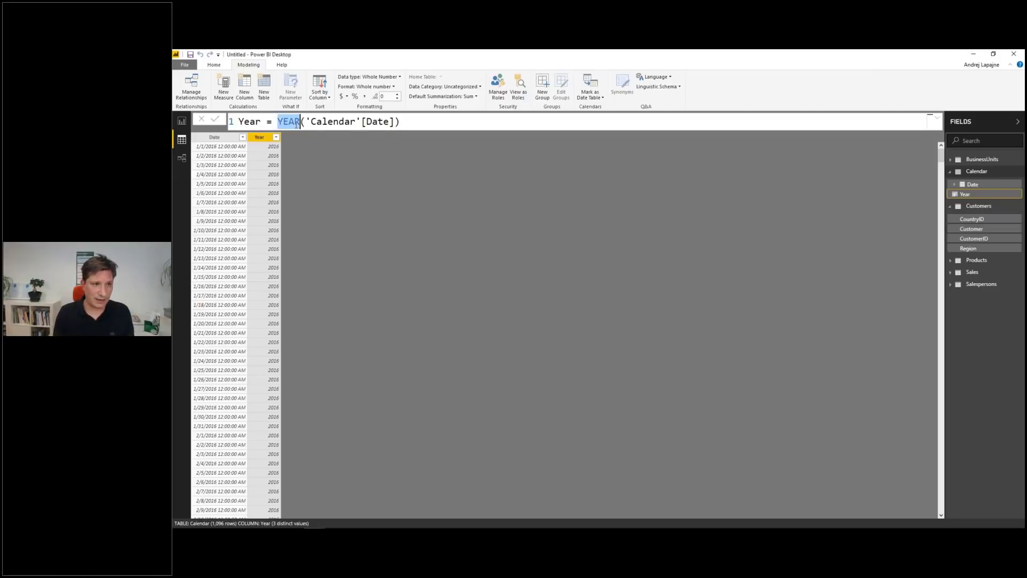
{"action": "type", "text": "FO"}
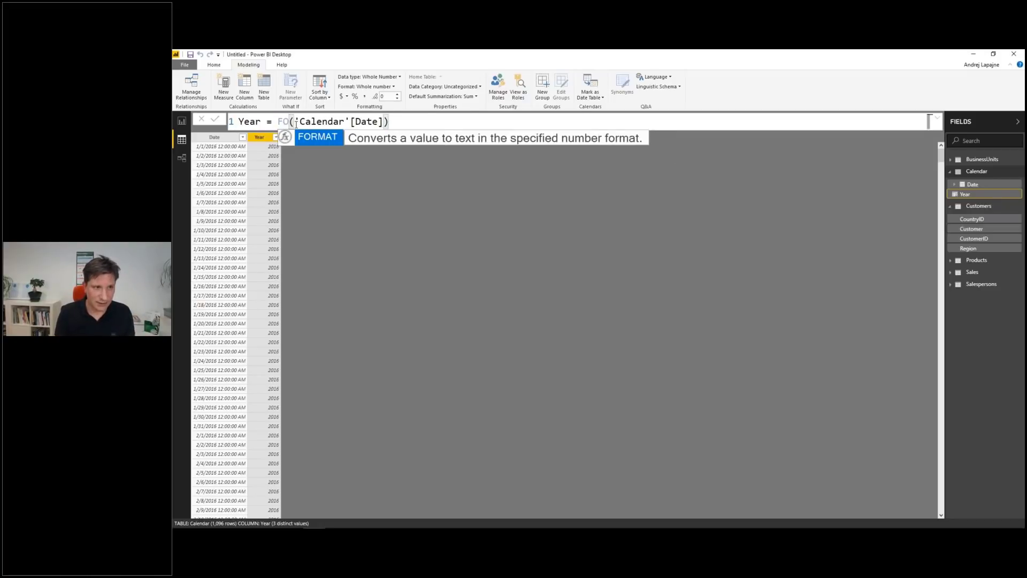
{"action": "type", "text": "RMAT"}
{"action": "key", "text": "Right"}
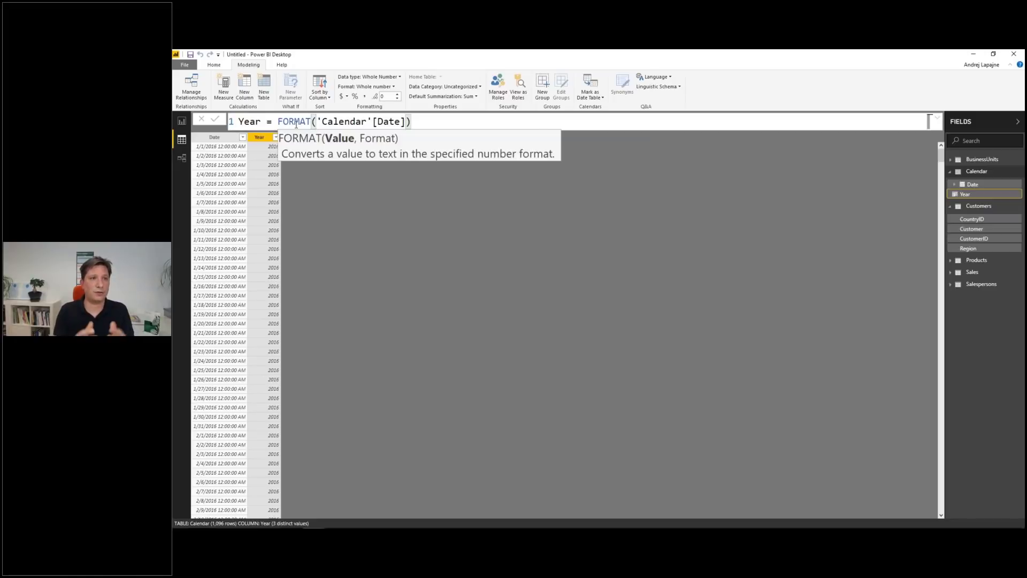
Add "YYYY" as the format argument after 'Calendar'[Date] in the Year formula and commit it.
{"action": "left_click", "coordinate": [405, 122]}
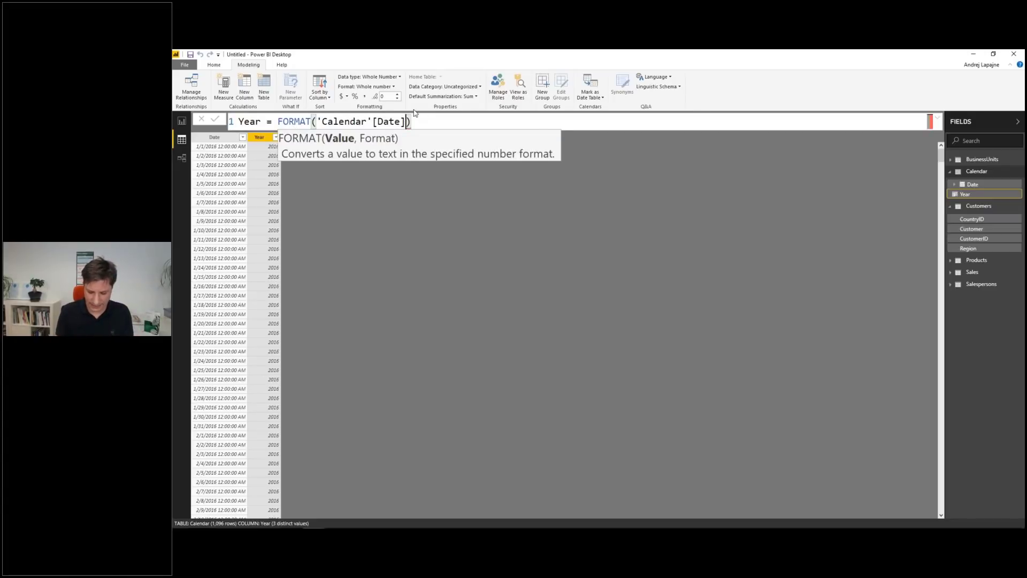
{"action": "type", "text": ", "}
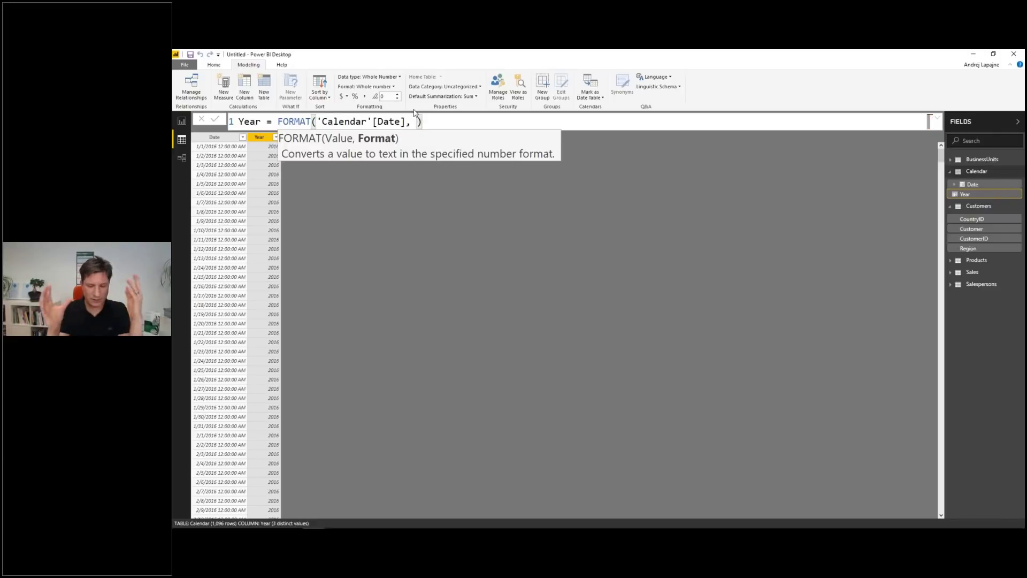
{"action": "type", "text": "\""}
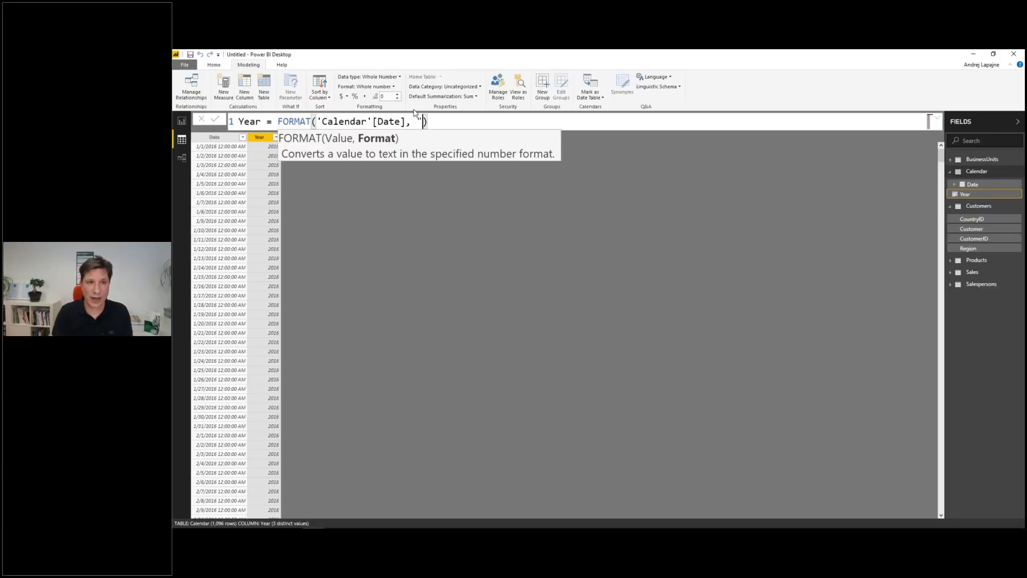
{"action": "type", "text": "YYYY\""}
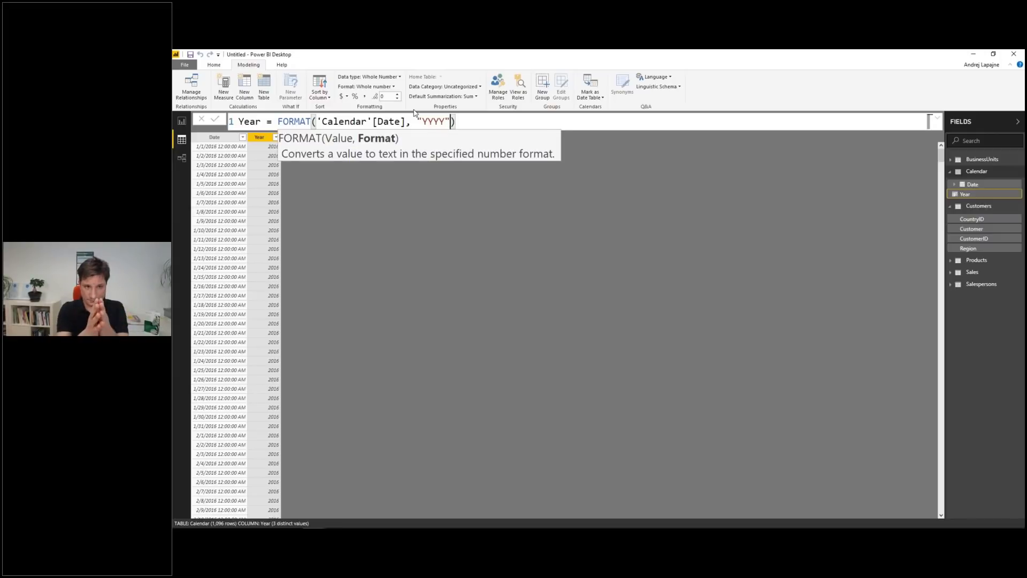
{"action": "left_click", "coordinate": [470, 125]}
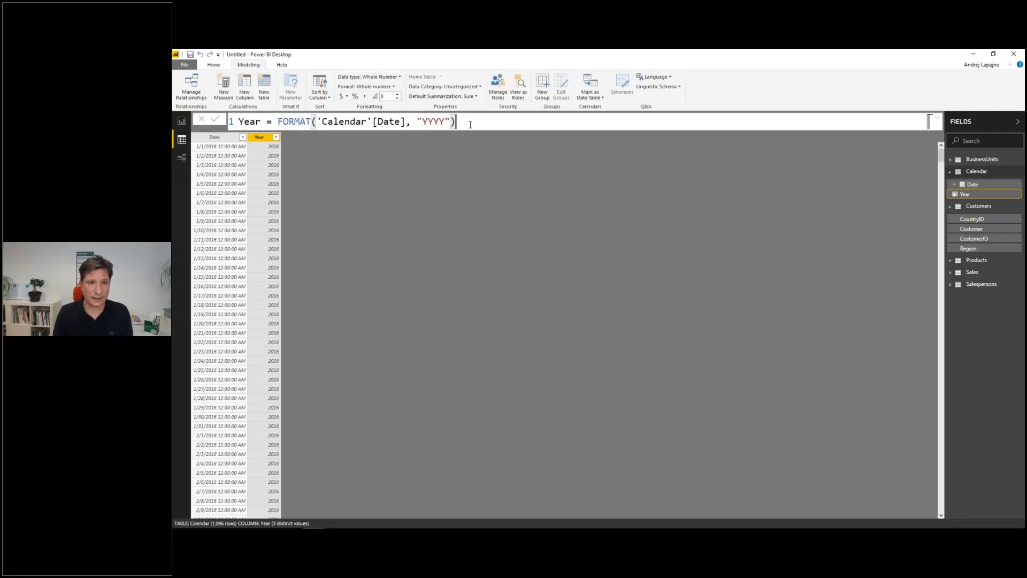
{"action": "key", "text": "Return"}
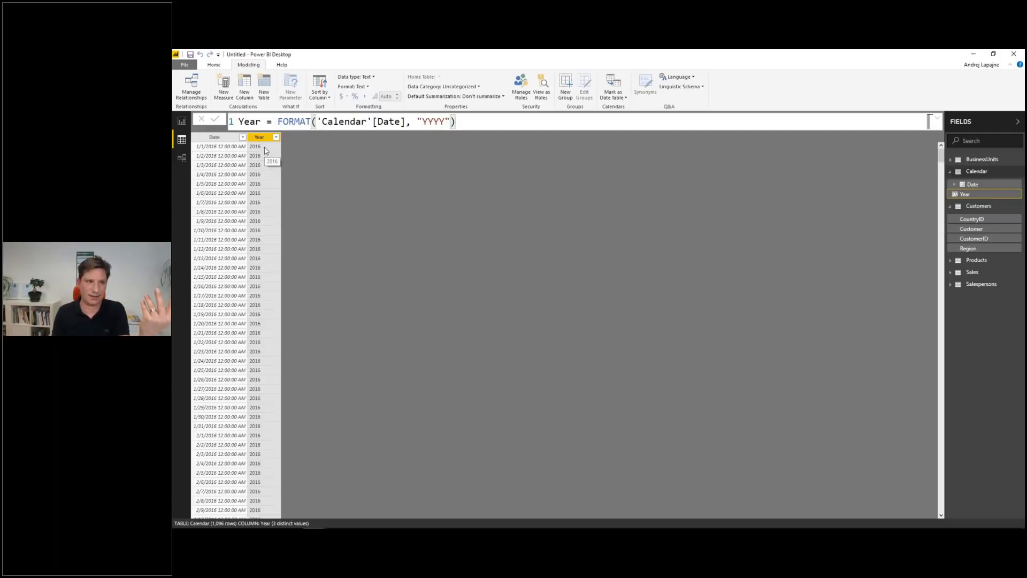
Start a new calculated column Month in the Calendar table using FORMAT with 'Calendar'[Date] as its value.
{"action": "left_click", "coordinate": [248, 95]}
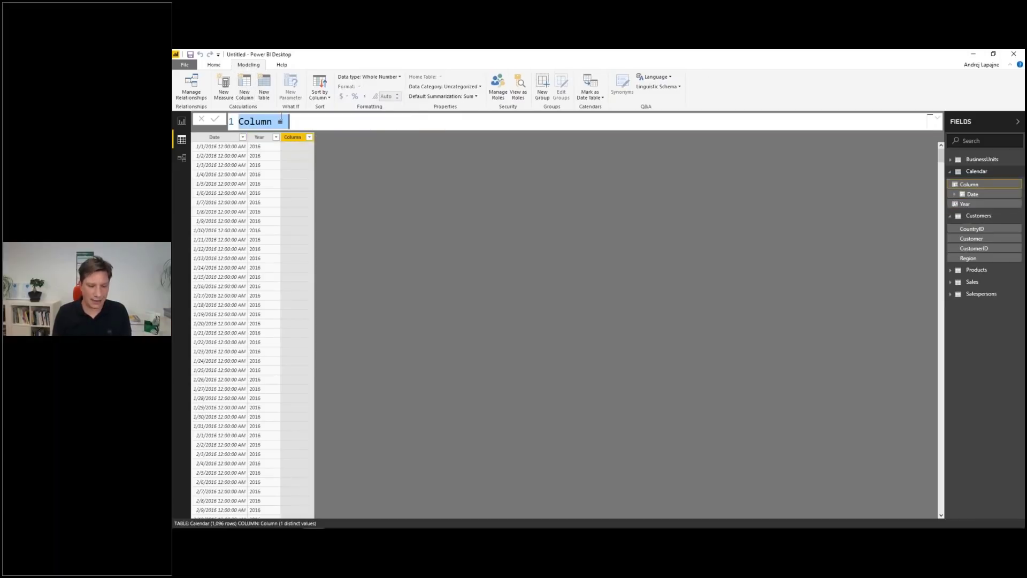
{"action": "type", "text": "Month"}
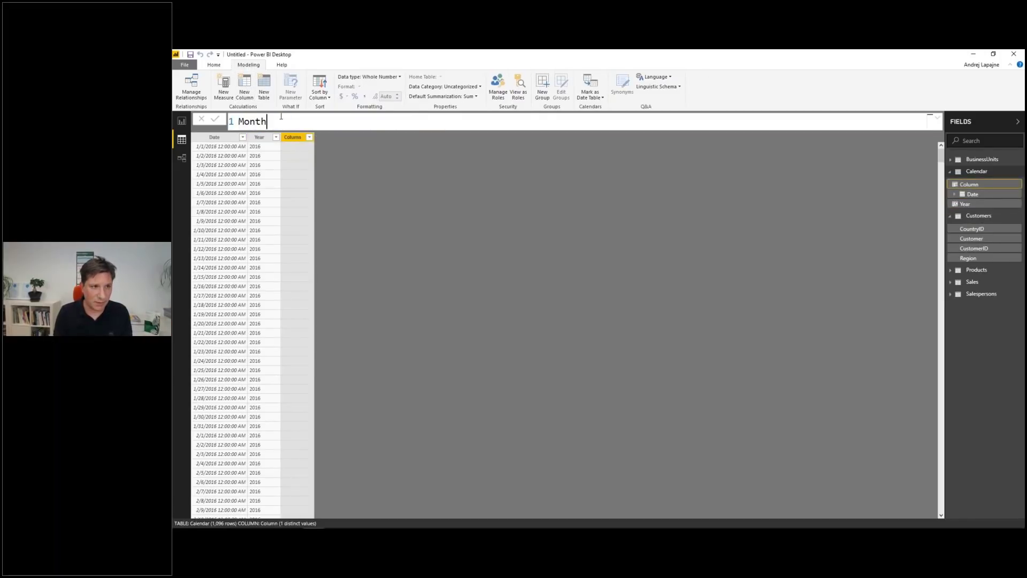
{"action": "type", "text": " = FORMAT("}
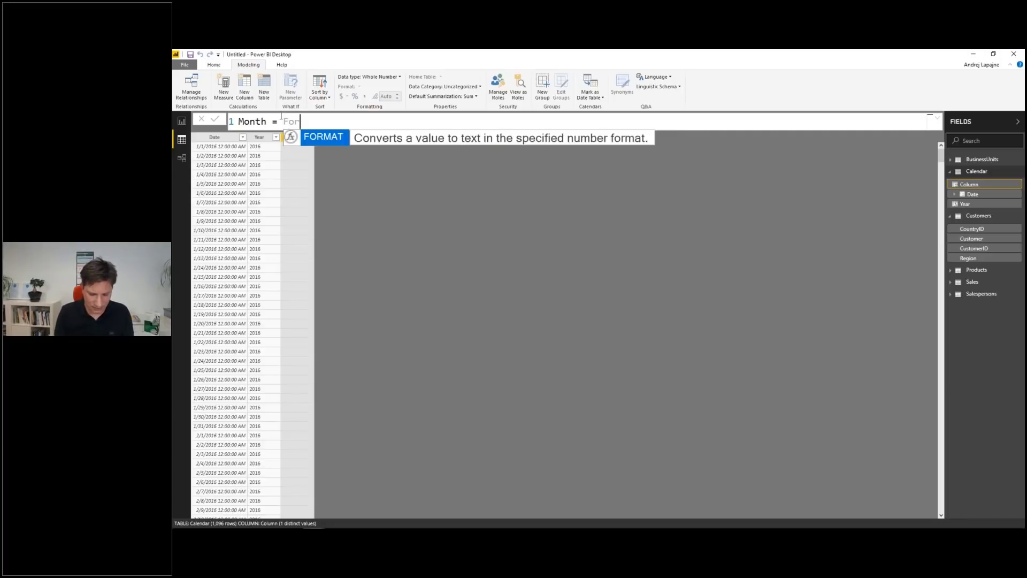
{"action": "type", "text": "date"}
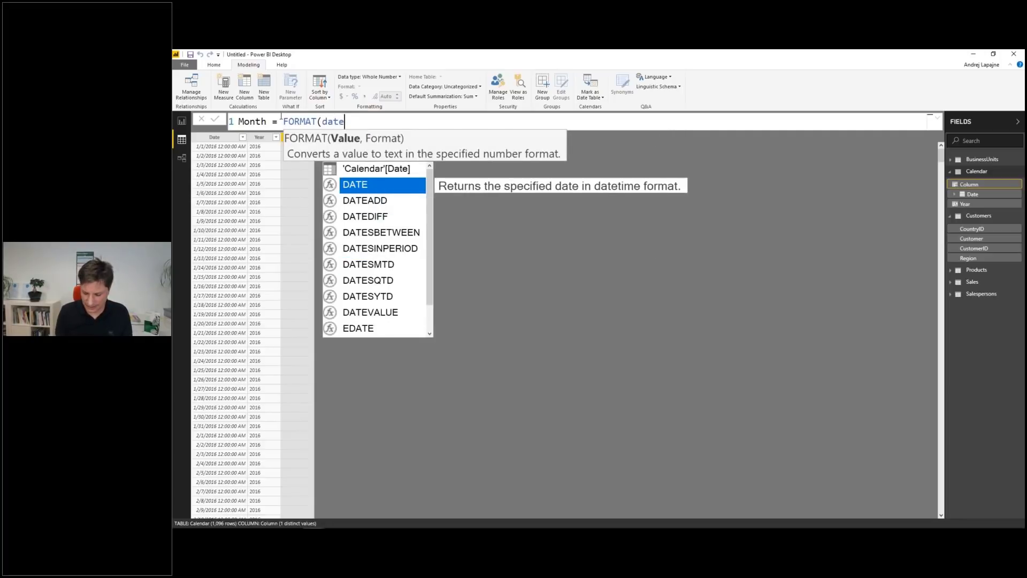
{"action": "key", "text": "Up"}
{"action": "key", "text": "Tab"}
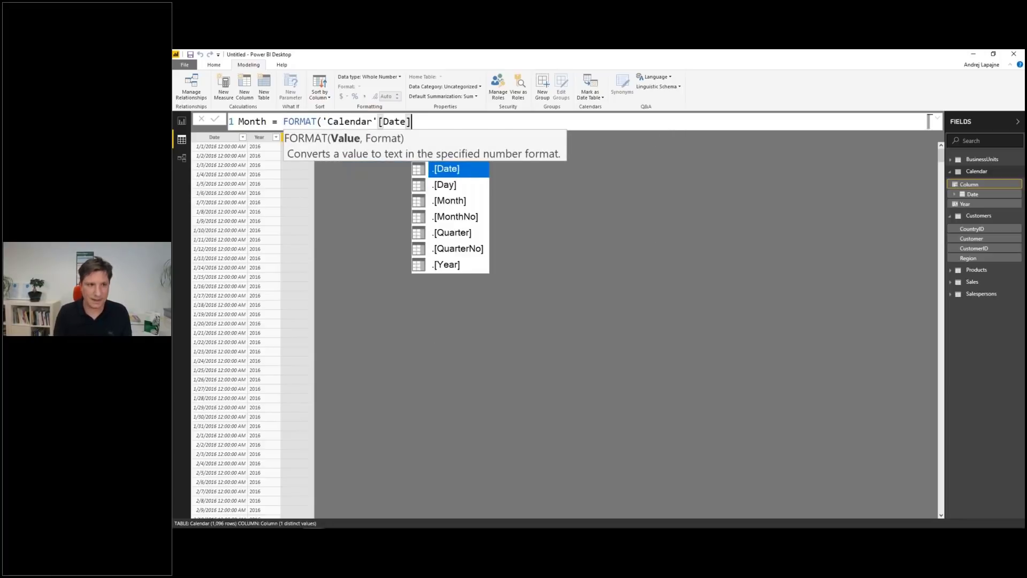
Set the Month formula's format argument to "MMM", close the function and commit the column.
{"action": "type", "text": ", \"M"}
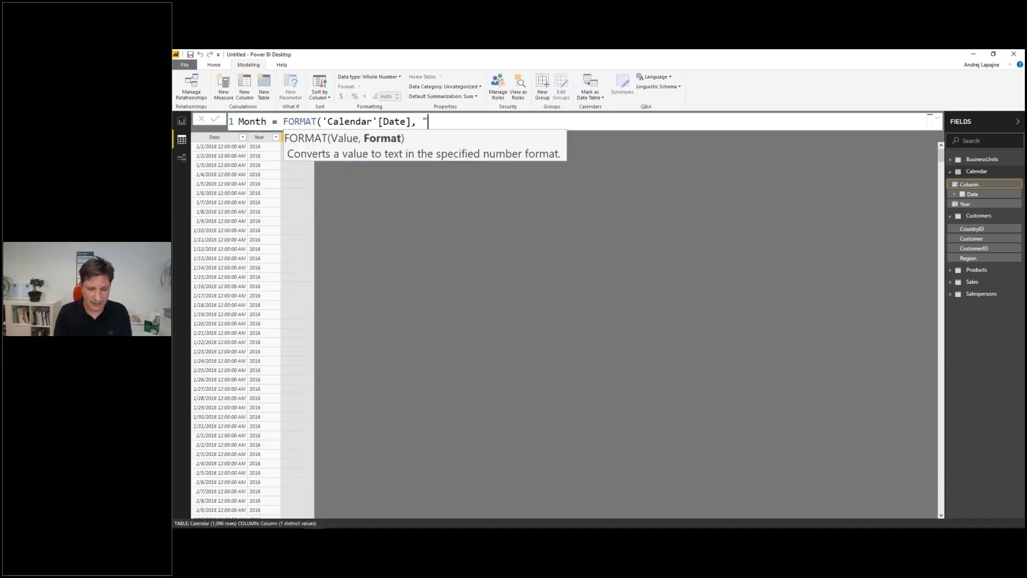
{"action": "type", "text": "mm"}
{"action": "key", "text": "BackSpace"}
{"action": "key", "text": "BackSpace"}
{"action": "type", "text": "MM\""}
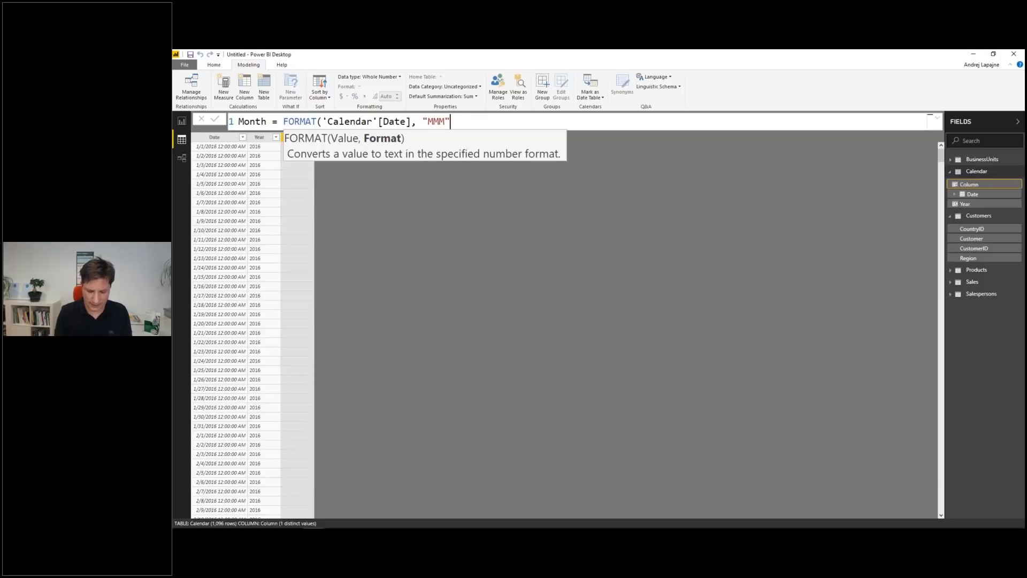
{"action": "type", "text": ")"}
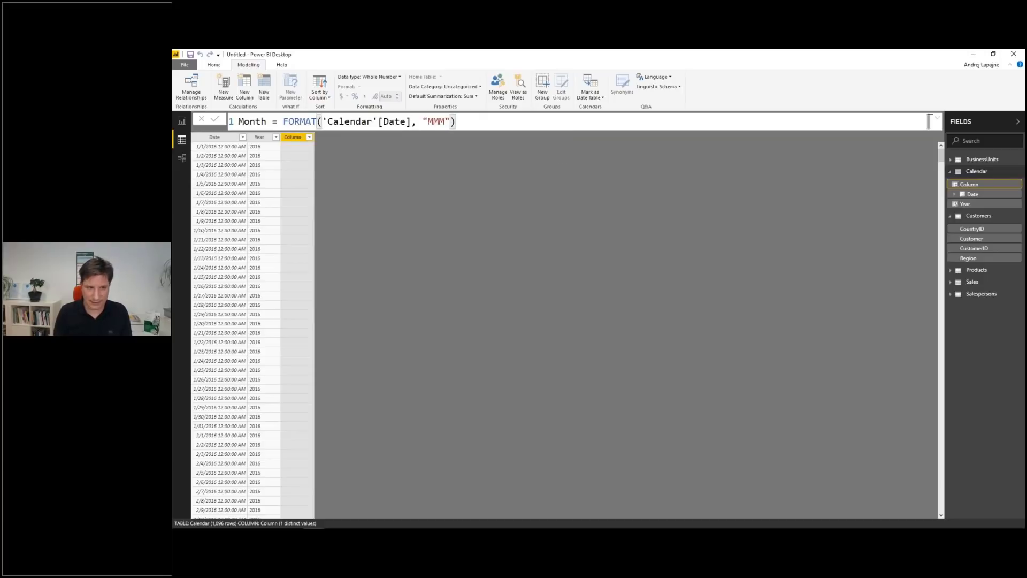
{"action": "key", "text": "Return"}
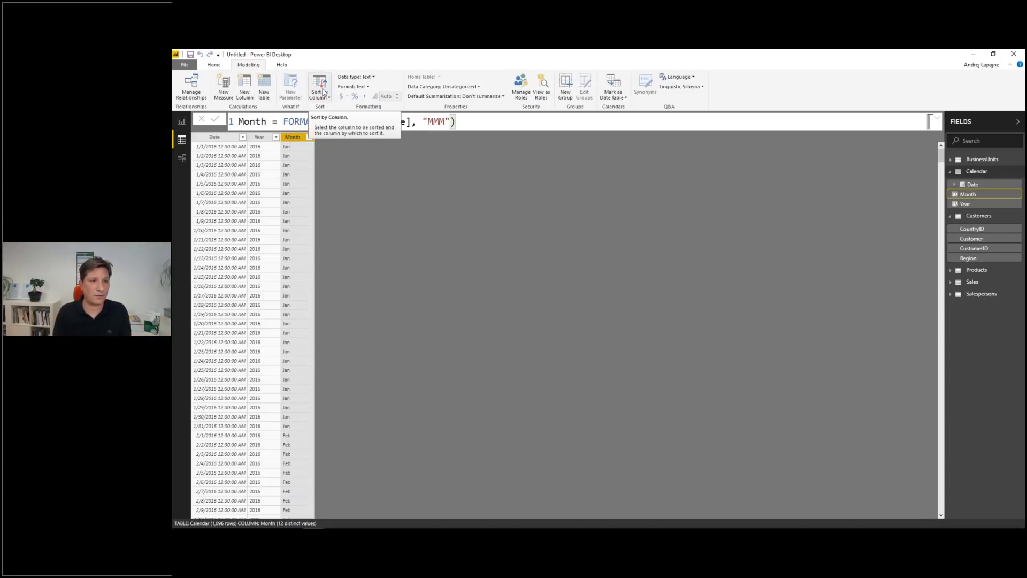
Start a new calculated column Quarter in the Calendar table using FORMAT with 'Calendar'[Date] as its value.
{"action": "left_click", "coordinate": [245, 87]}
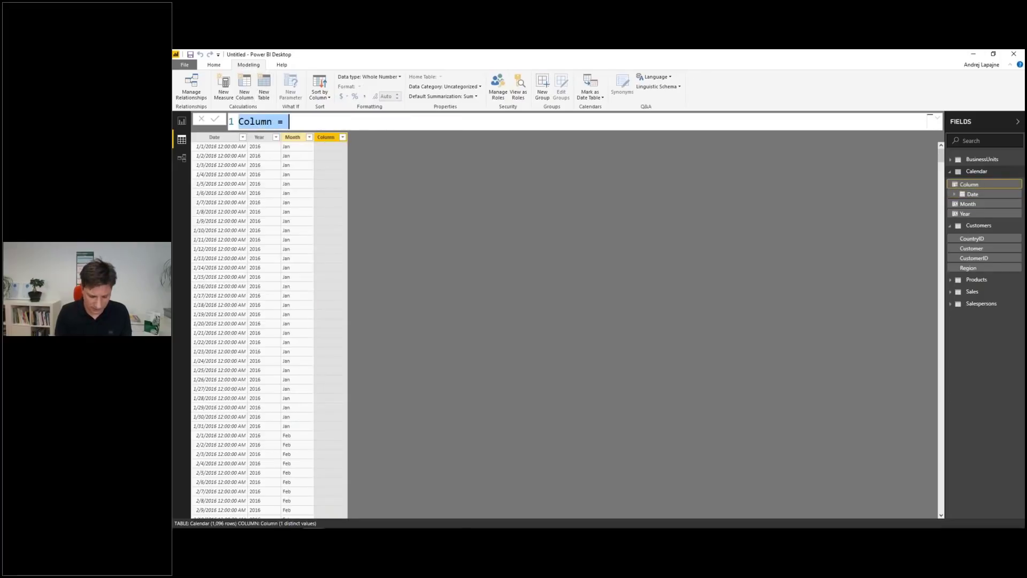
{"action": "type", "text": "Quarter"}
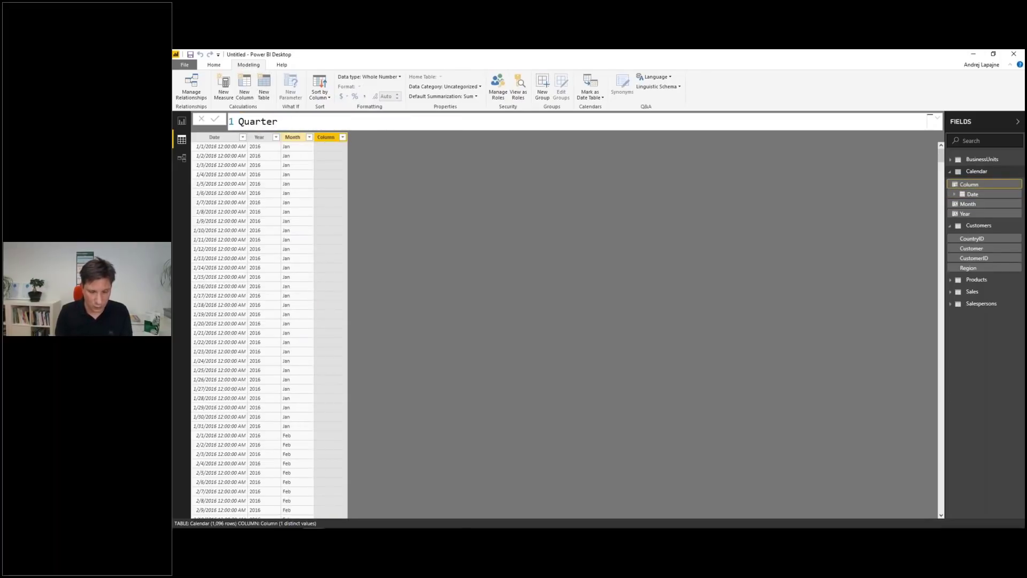
{"action": "type", "text": " = "}
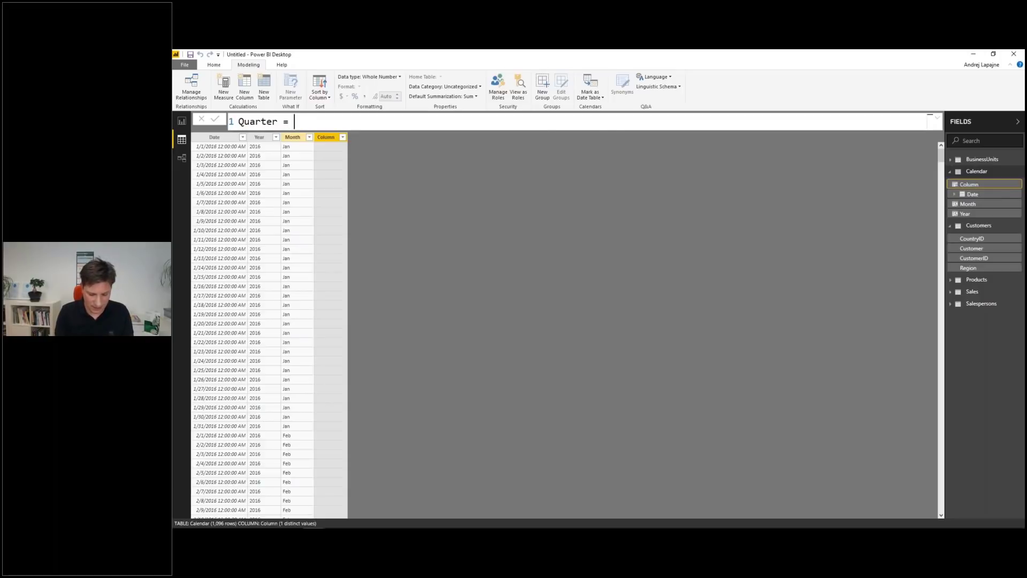
{"action": "type", "text": "FORMAT("}
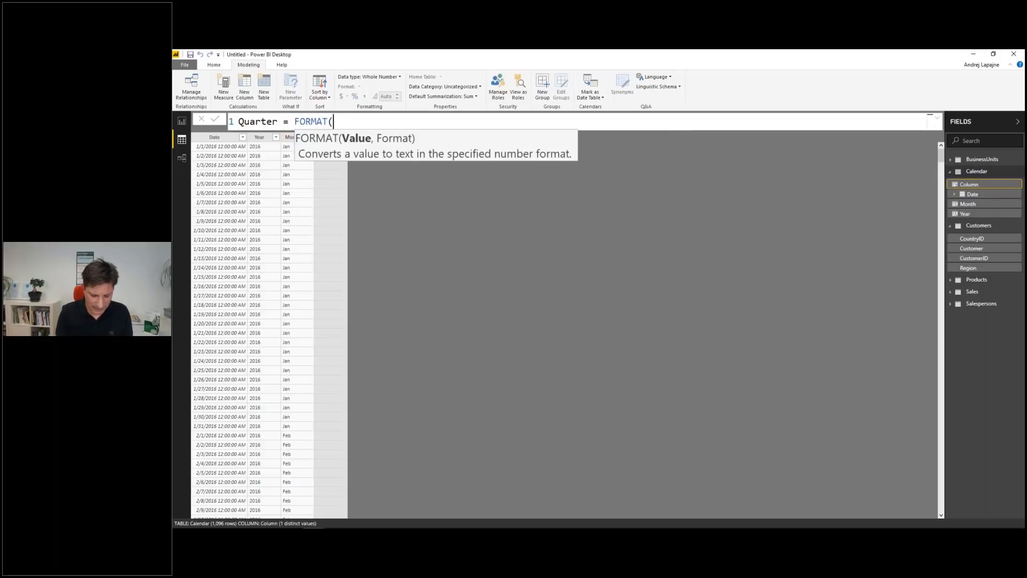
{"action": "type", "text": "DATE("}
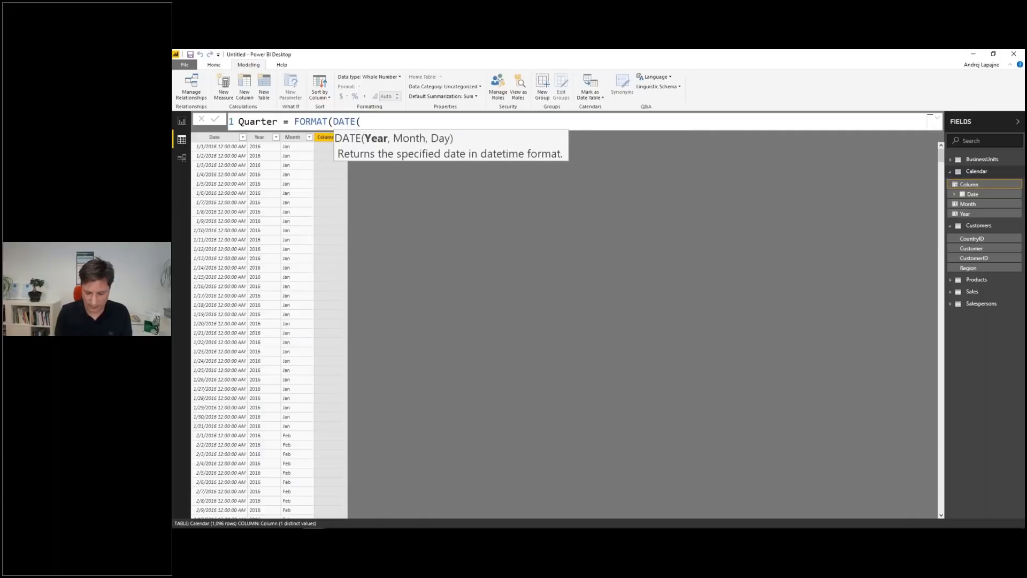
{"action": "key", "text": "BackSpace"}
{"action": "key", "text": "BackSpace"}
{"action": "key", "text": "BackSpace"}
{"action": "key", "text": "BackSpace"}
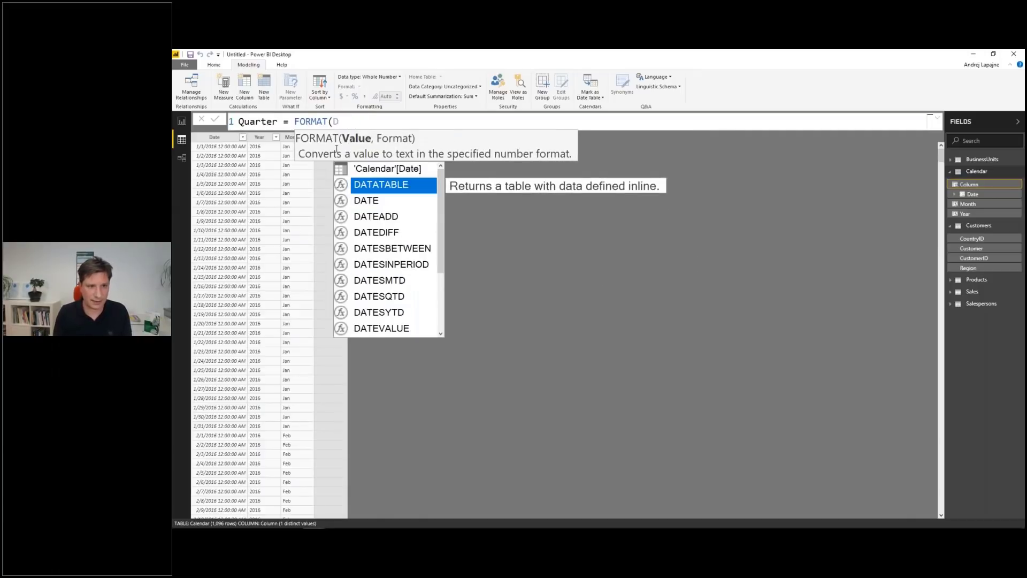
{"action": "left_click", "coordinate": [379, 169]}
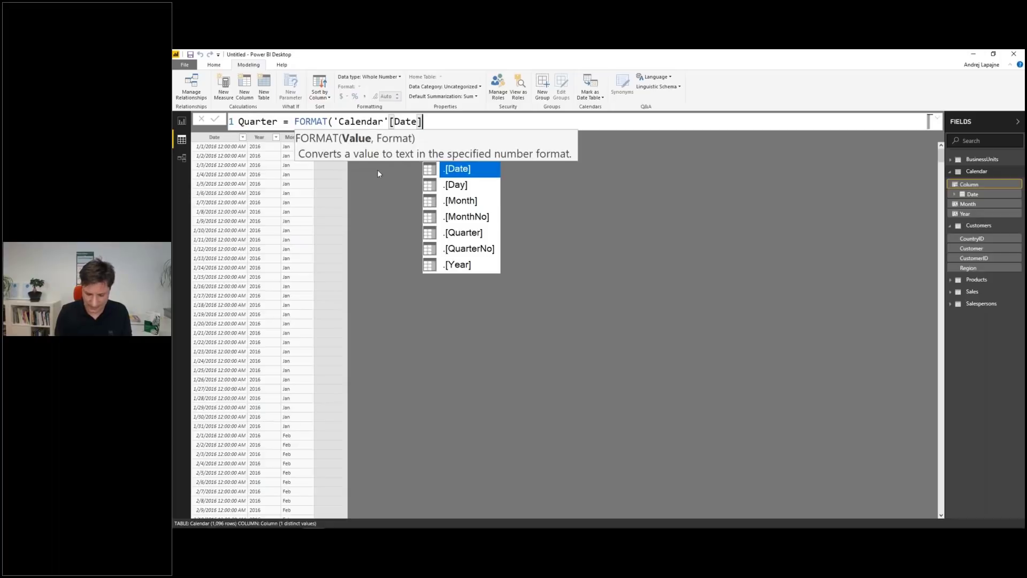
Set the Quarter formula's format argument to "Q", close the function and commit the column.
{"action": "type", "text": ", \"Q"}
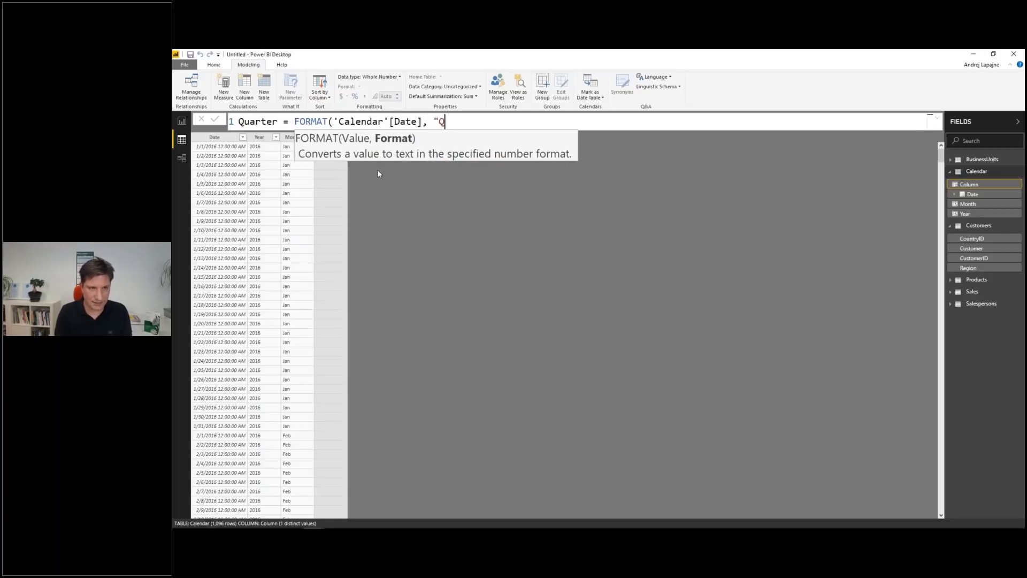
{"action": "type", "text": "\")"}
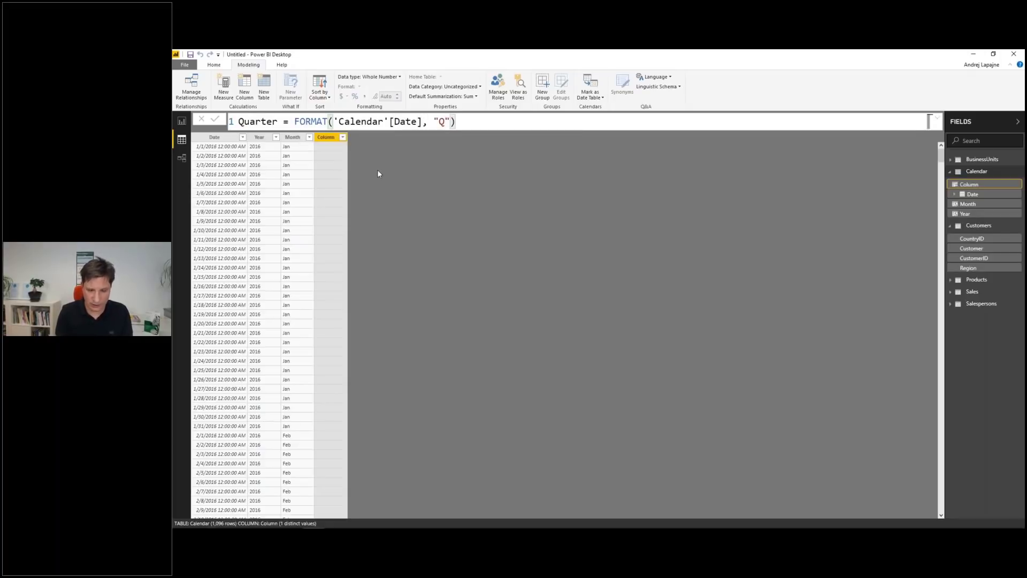
{"action": "key", "text": "Return"}
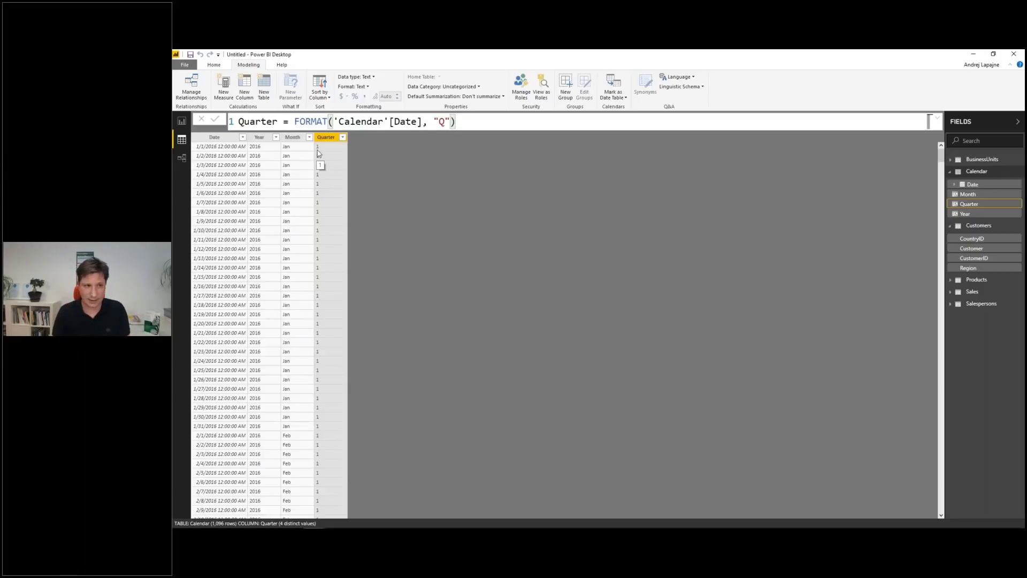
Prefix the FORMAT function in the Quarter formula with "Q" & and commit the change.
{"action": "left_click", "coordinate": [295, 122]}
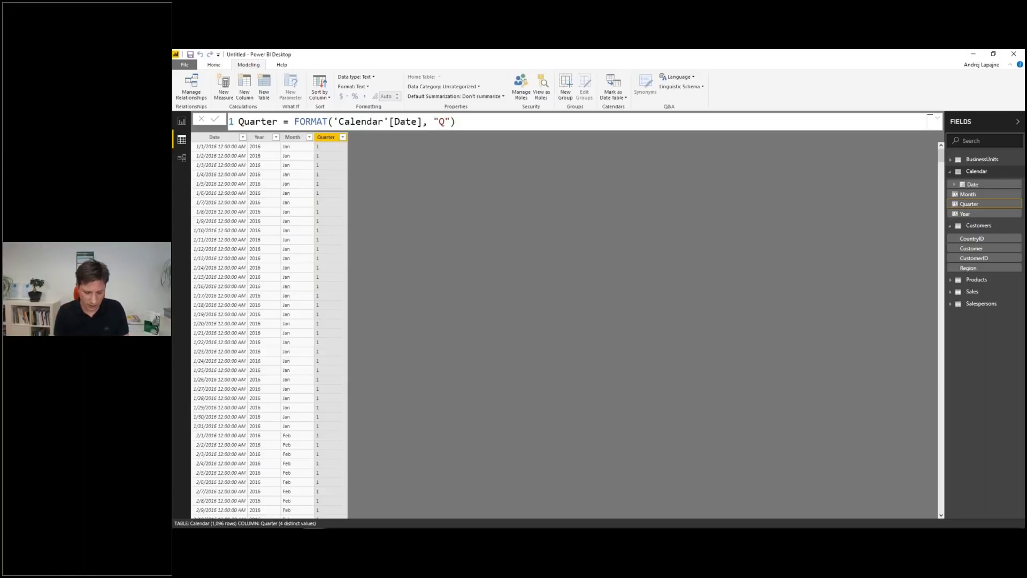
{"action": "type", "text": "\""}
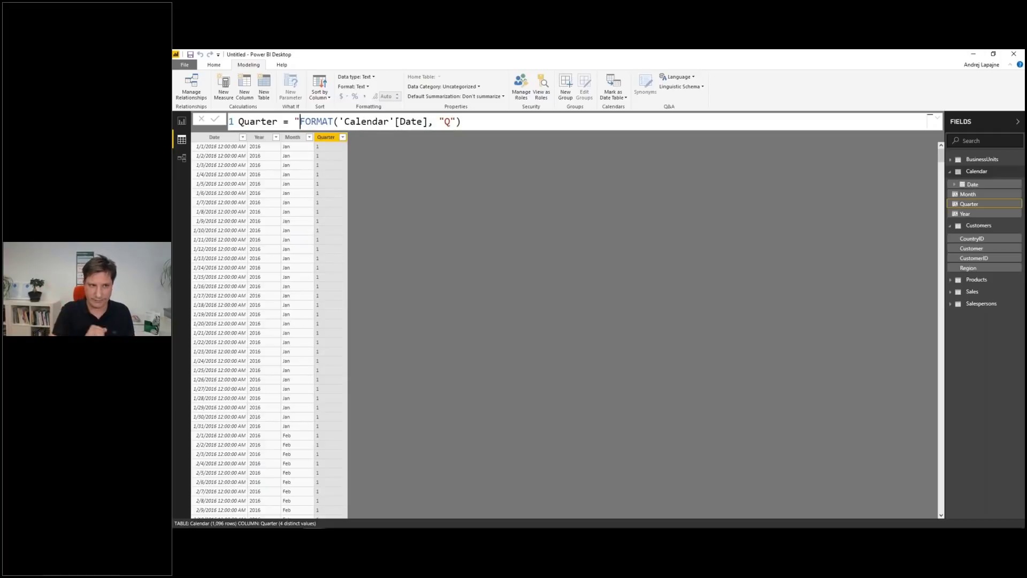
{"action": "type", "text": "Q"}
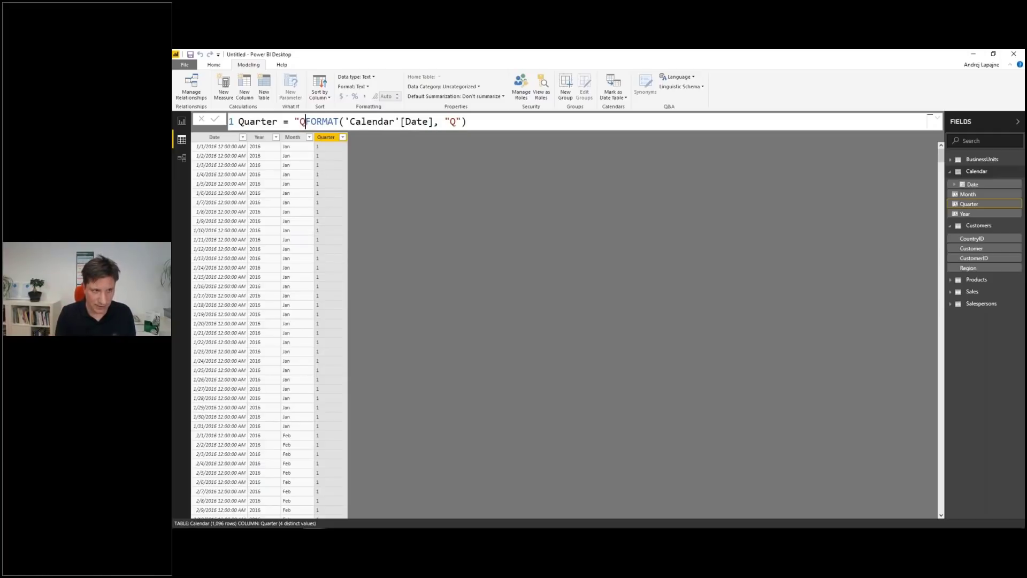
{"action": "type", "text": "\" "}
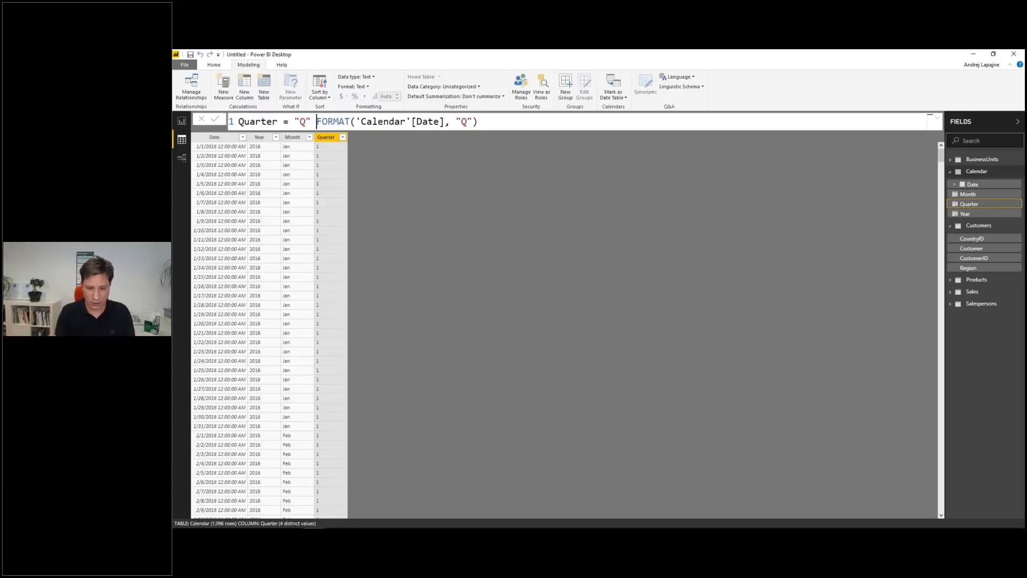
{"action": "type", "text": "&"}
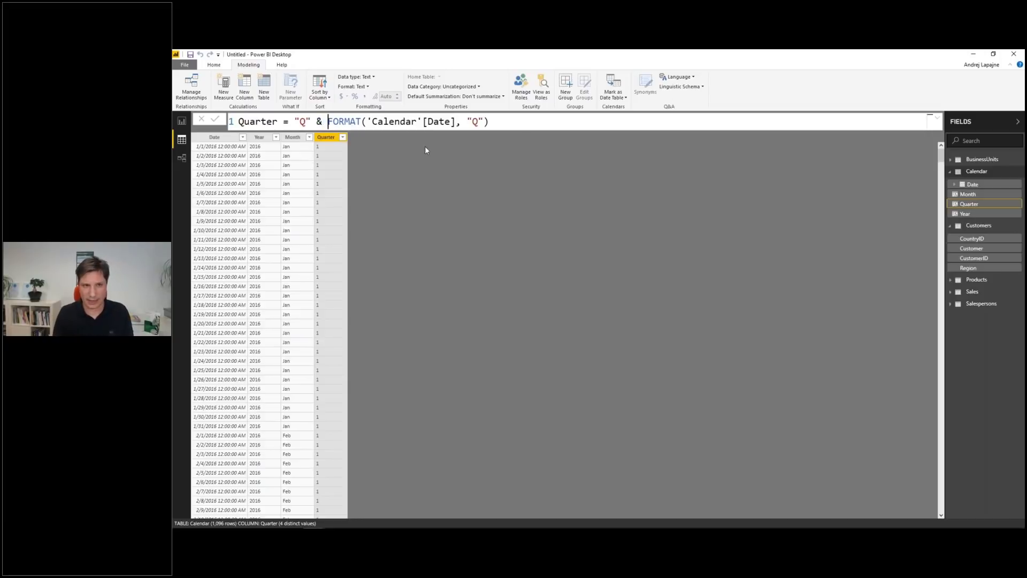
{"action": "left_click", "coordinate": [522, 127]}
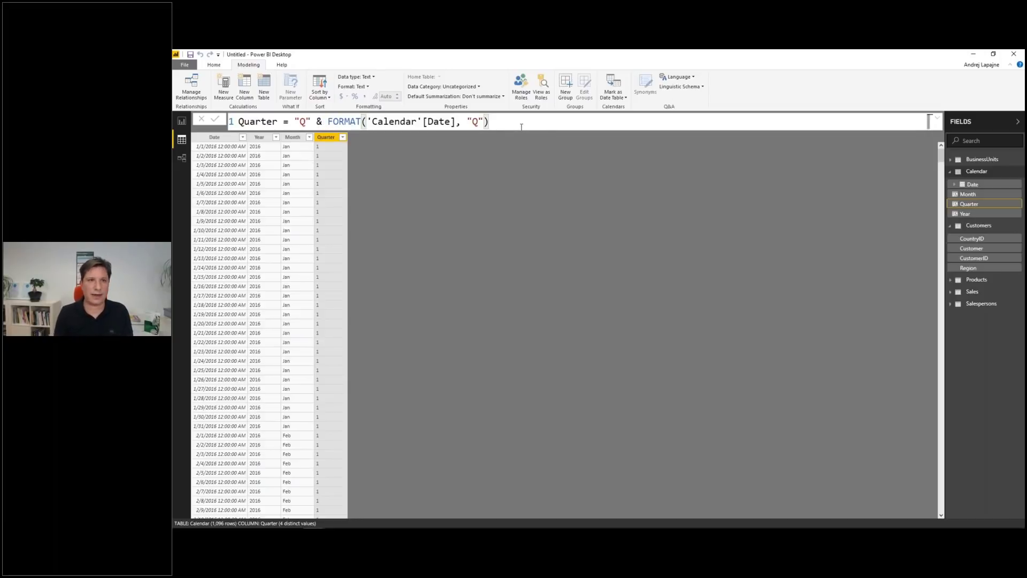
{"action": "key", "text": "Return"}
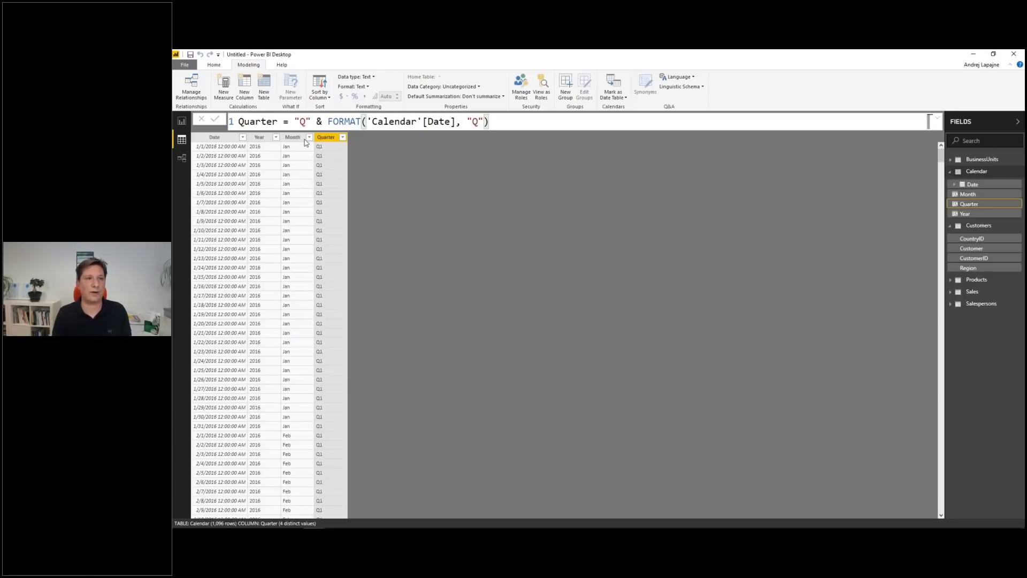
Remove the "Q" & prefix from the Quarter formula and change its format argument to "\QQ".
{"action": "left_click", "coordinate": [328, 121]}
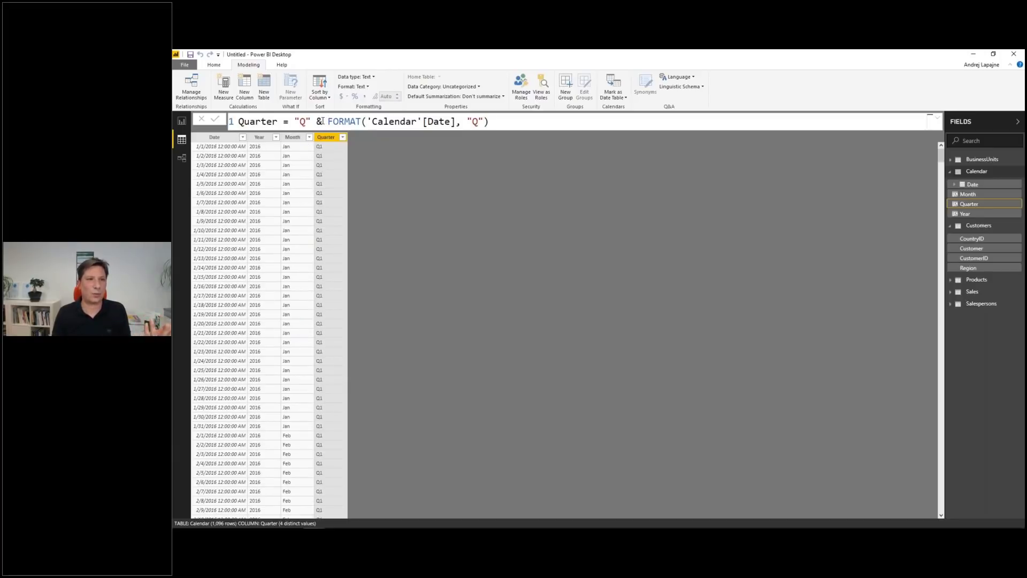
{"action": "left_click_drag", "start_coordinate": [327, 120], "coordinate": [295, 121]}
{"action": "key", "text": "Delete"}
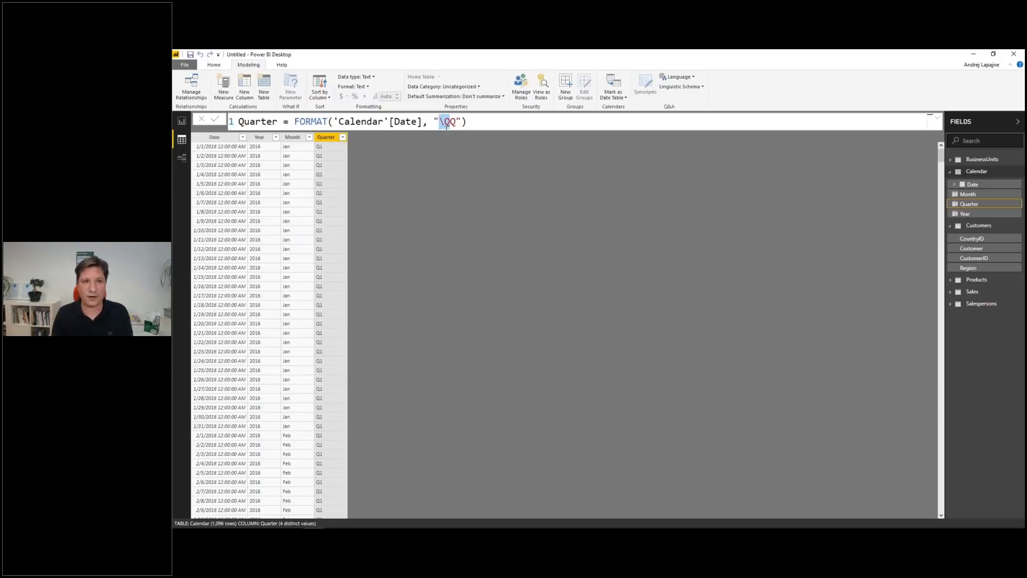
{"action": "left_click", "coordinate": [491, 124]}
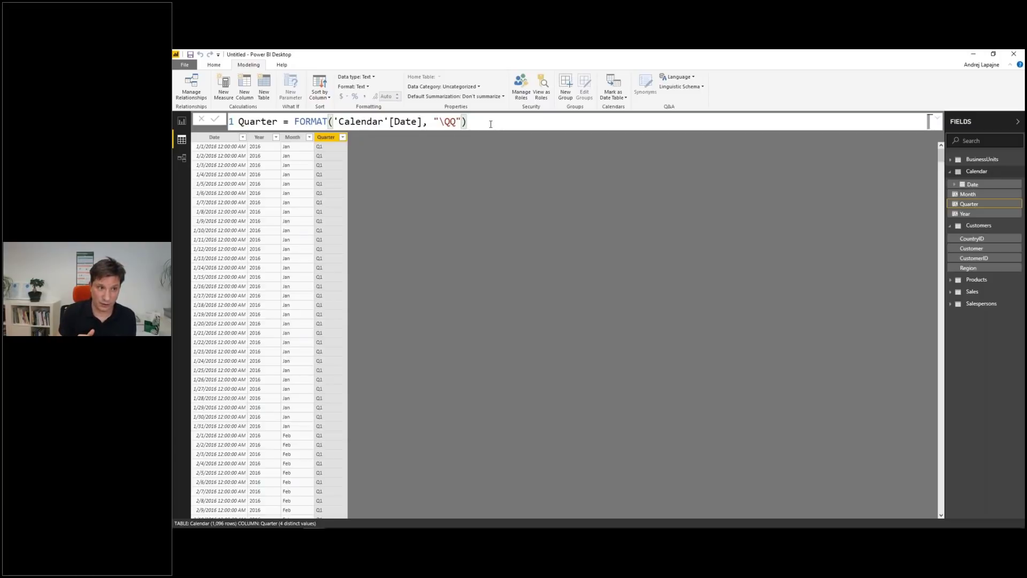
Delete the Calendar table from the model.
{"action": "left_click", "coordinate": [978, 171]}
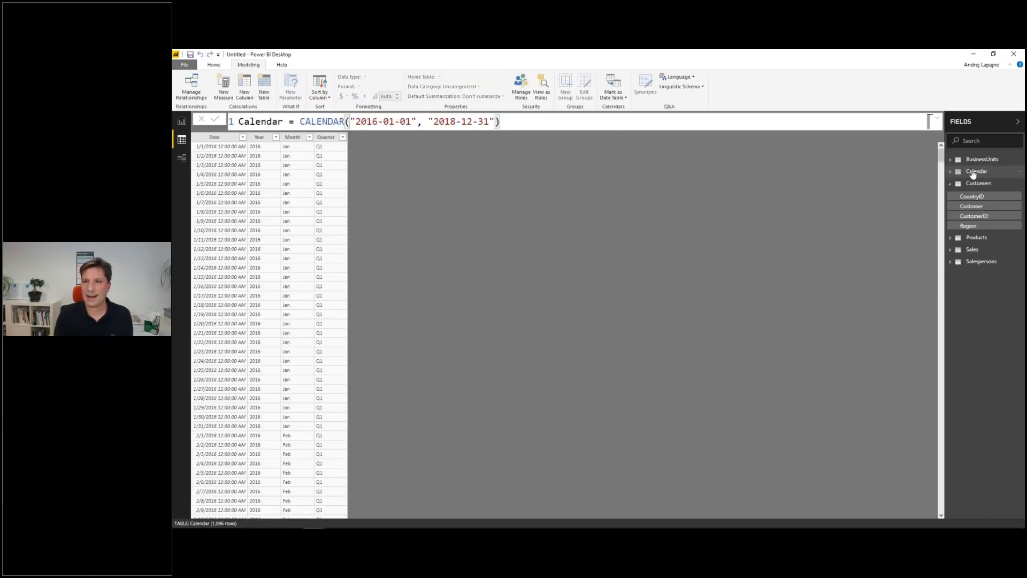
{"action": "right_click", "coordinate": [973, 174]}
{"action": "left_click", "coordinate": [976, 171]}
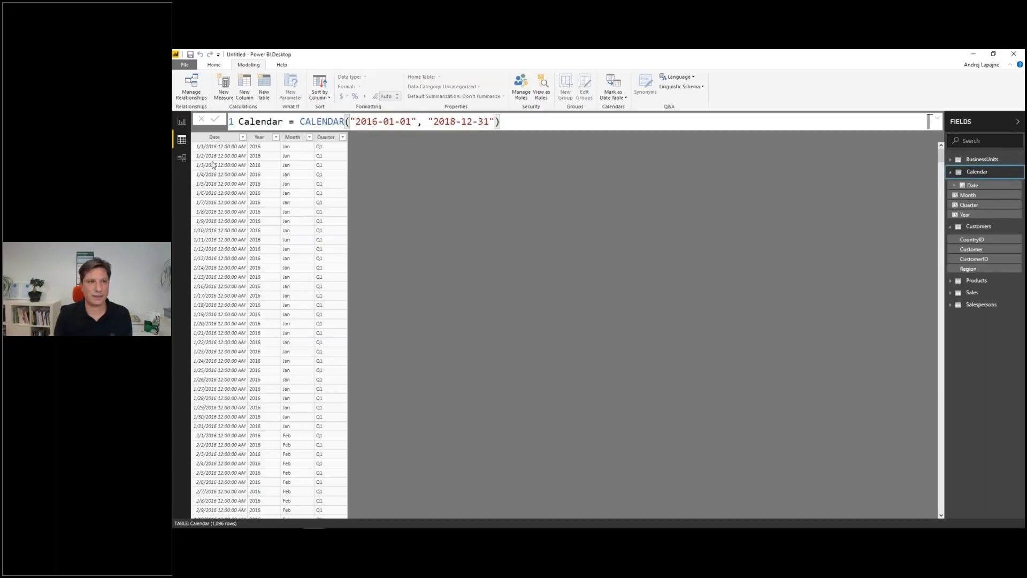
{"action": "right_click", "coordinate": [974, 173]}
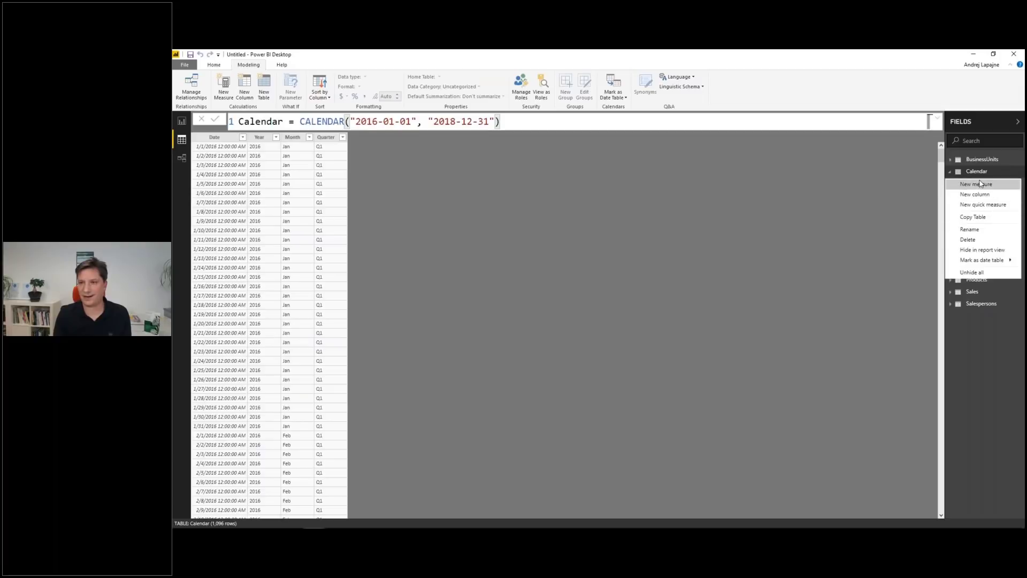
{"action": "left_click", "coordinate": [967, 240]}
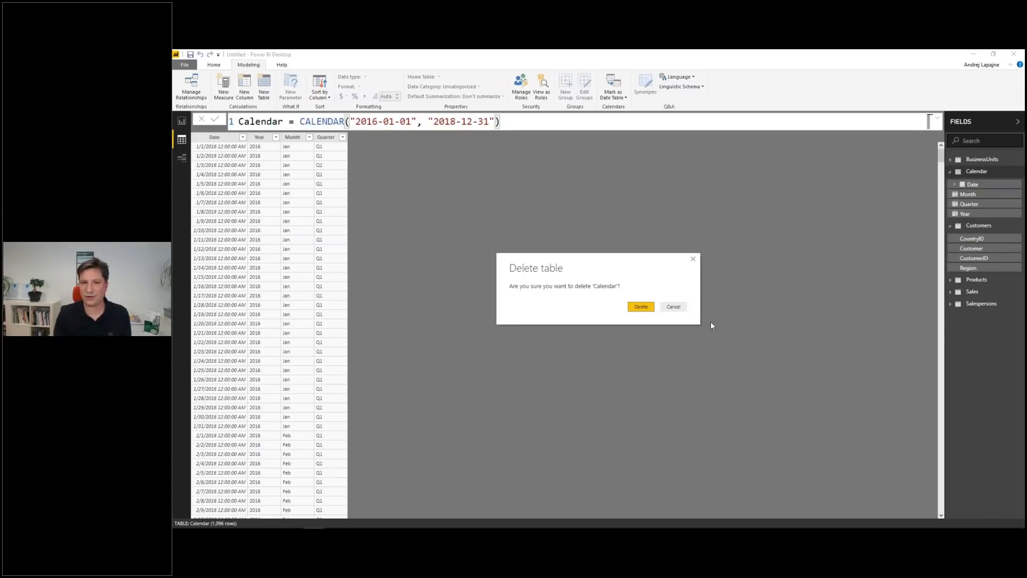
{"action": "left_click", "coordinate": [642, 306]}
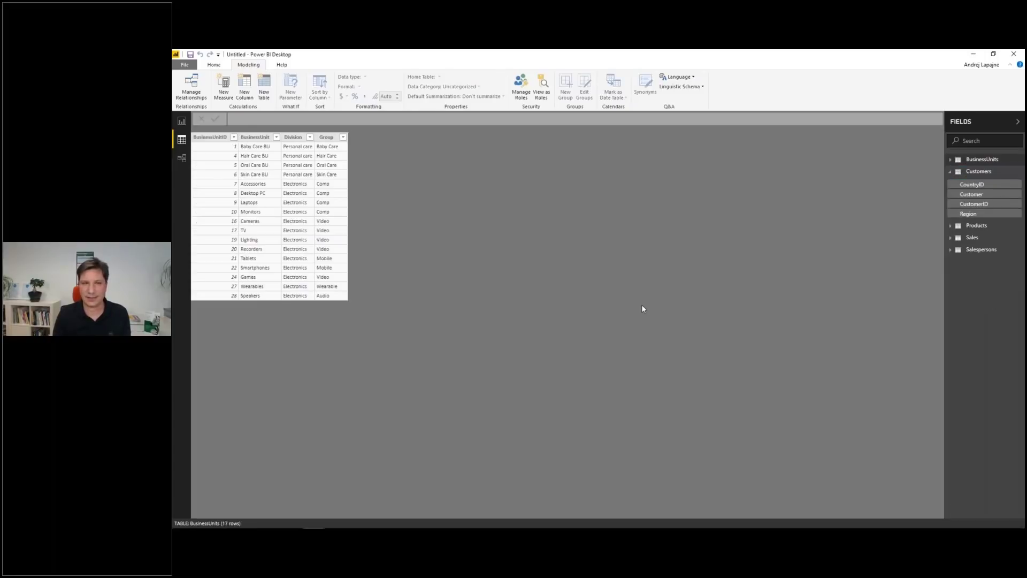
Switch to the file window with the webinar files and open DAX.txt in Notepad.
{"action": "key", "text": "alt+Tab"}
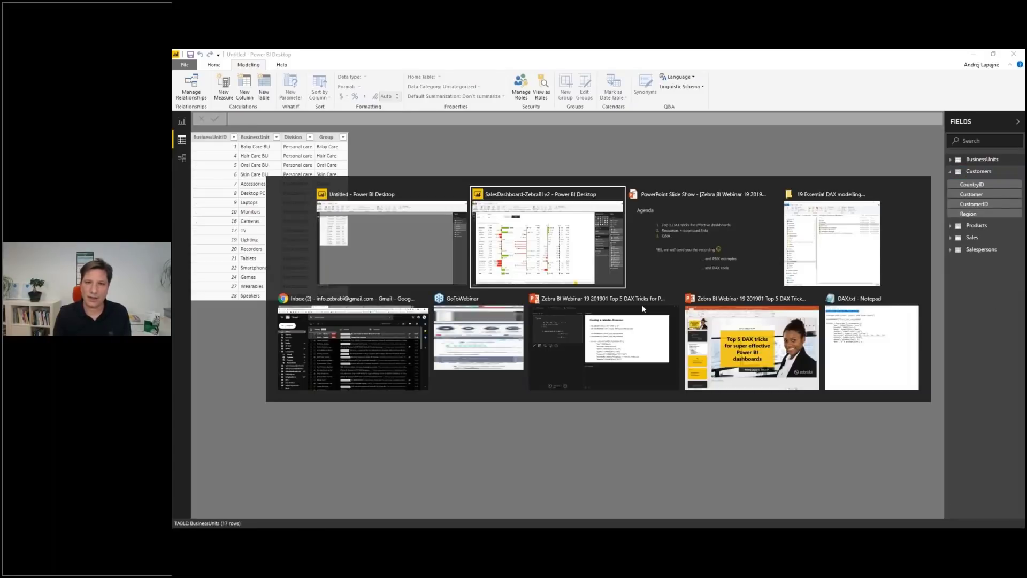
{"action": "key", "text": "alt+Tab"}
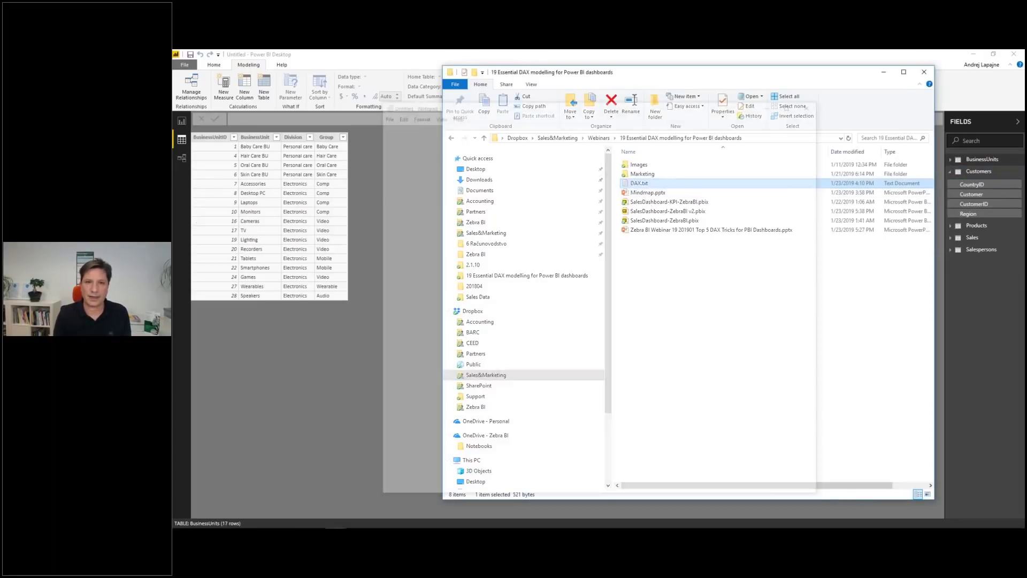
{"action": "key", "text": "Return"}
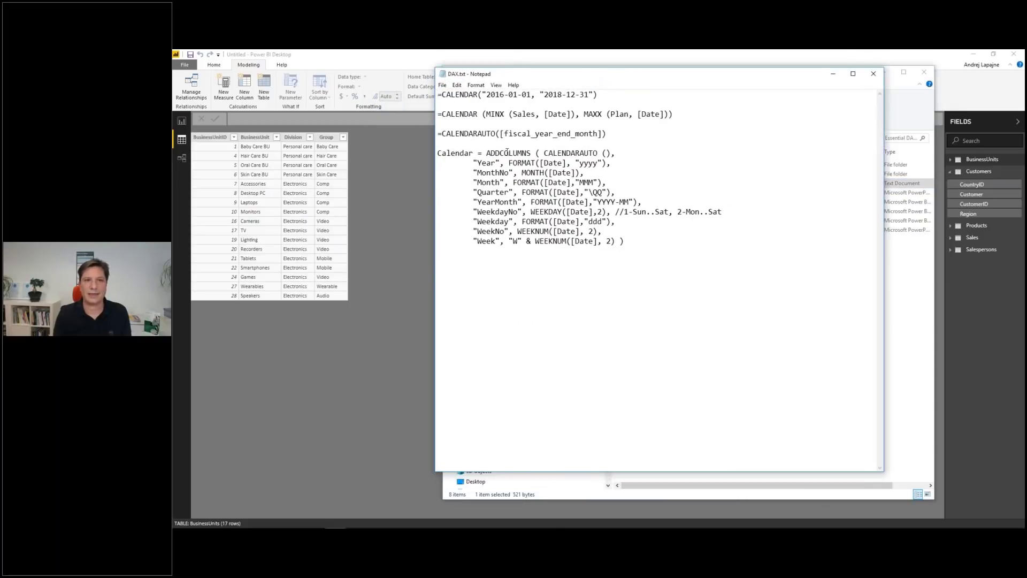
Examine the Calendar formula in DAX.txt: its ADDCOLUMNS and CALENDARAUTO functions and the column definitions from Year to Weekday.
{"action": "double_click", "coordinate": [507, 153]}
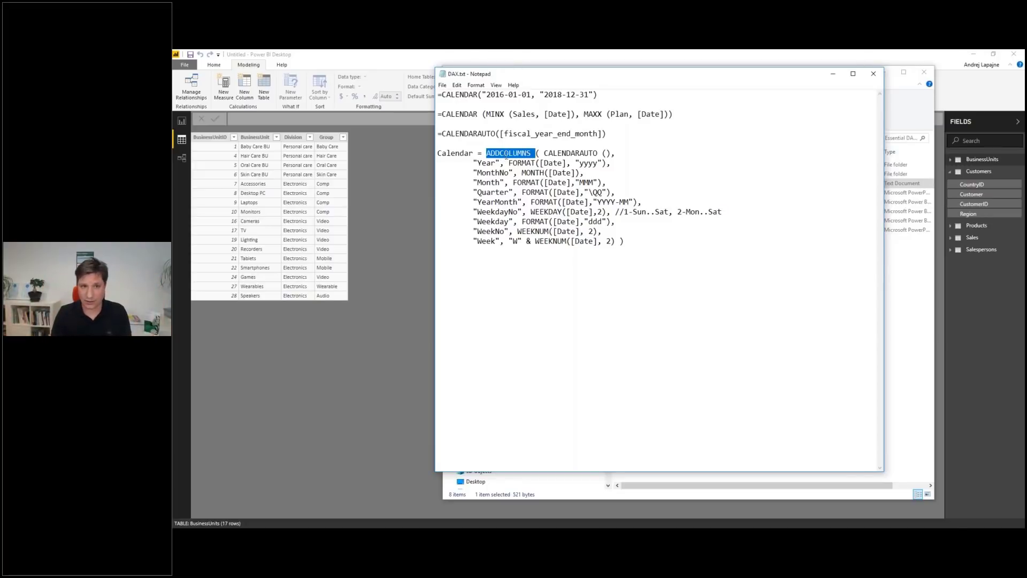
{"action": "double_click", "coordinate": [570, 153]}
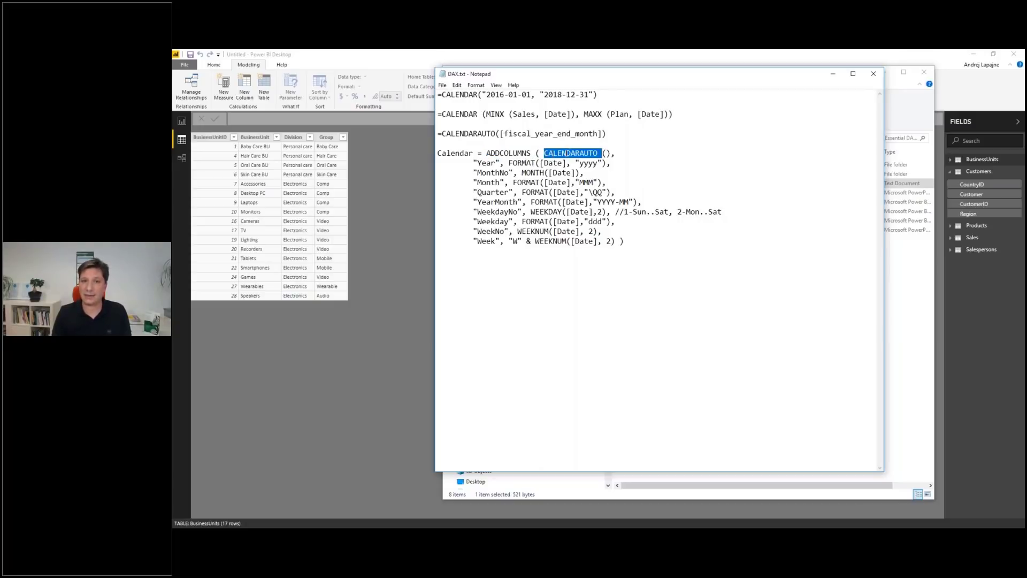
{"action": "left_click", "coordinate": [570, 154]}
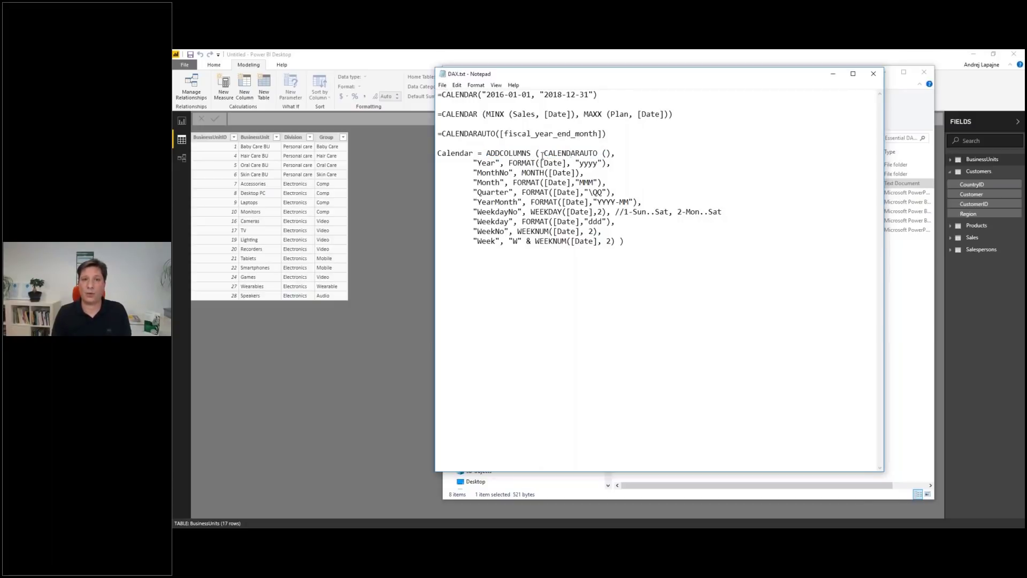
{"action": "right_click", "coordinate": [545, 154]}
{"action": "left_click", "coordinate": [438, 143]}
{"action": "left_click_drag", "start_coordinate": [547, 154], "coordinate": [590, 152]}
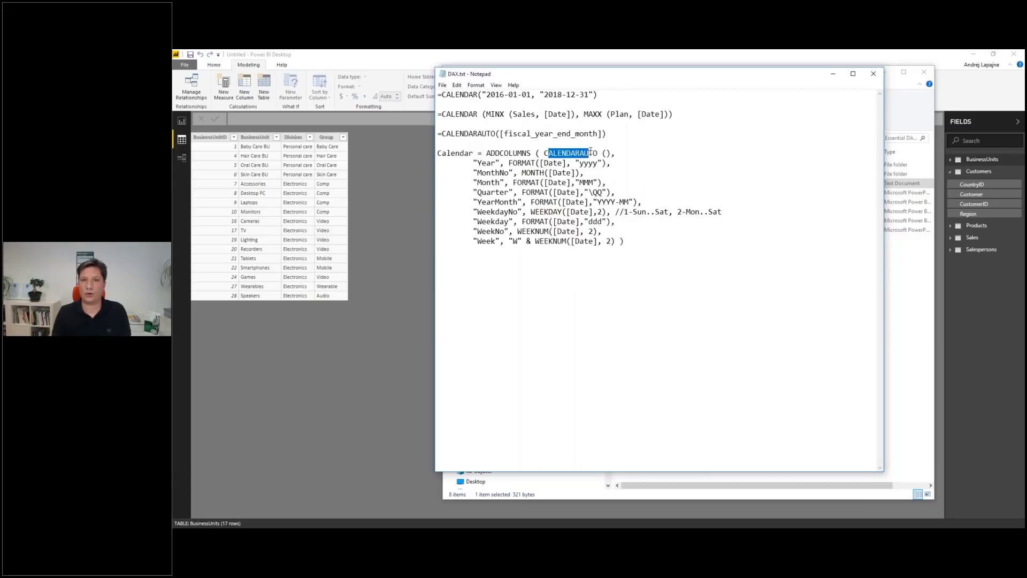
{"action": "left_click", "coordinate": [517, 192]}
{"action": "left_click_drag", "start_coordinate": [496, 163], "coordinate": [576, 224]}
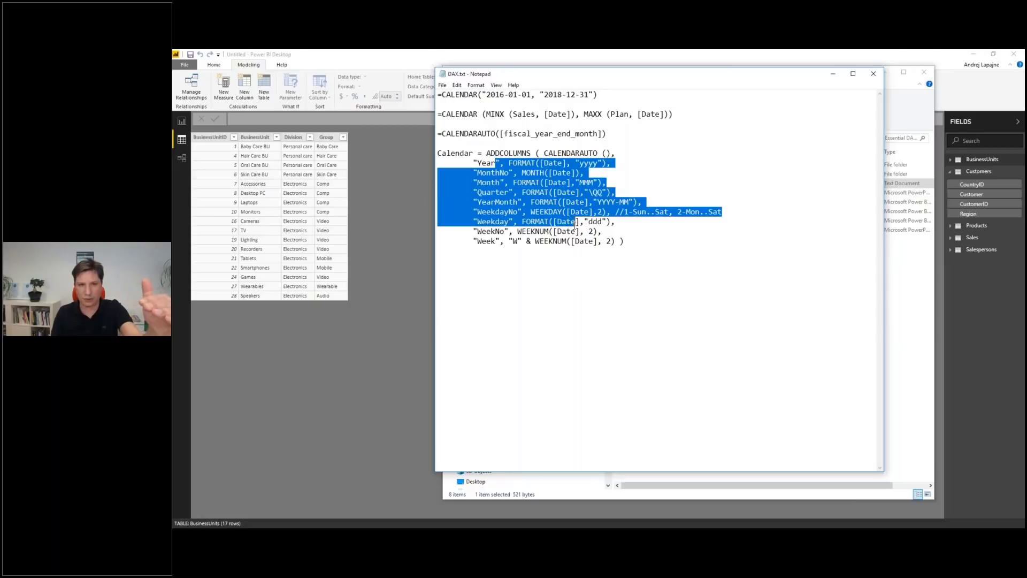
Copy the complete Calendar = ADDCOLUMNS formula from DAX.txt, down to the "Week" column definition.
{"action": "left_click", "coordinate": [509, 182]}
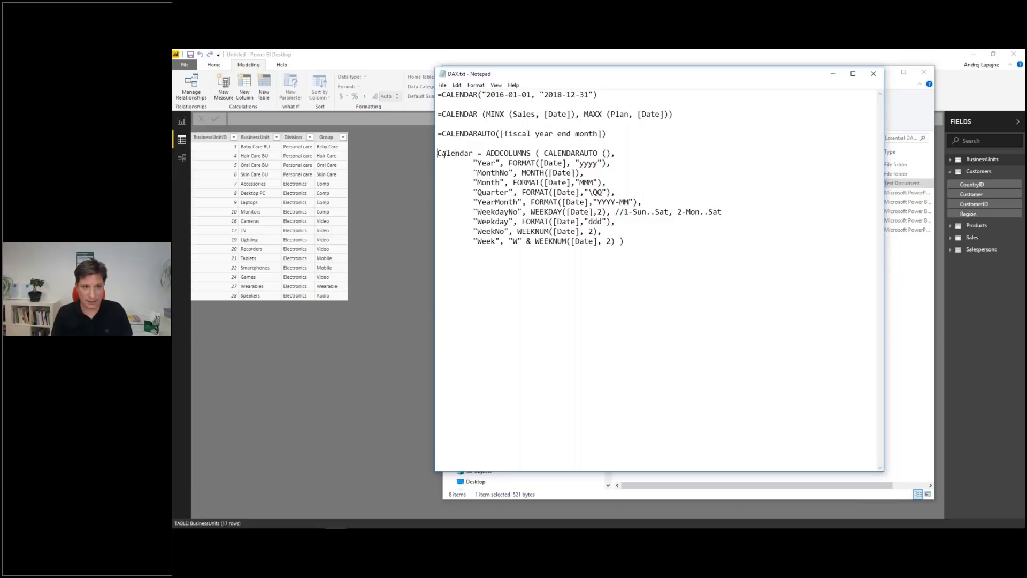
{"action": "left_click_drag", "start_coordinate": [445, 154], "coordinate": [630, 240]}
{"action": "key", "text": "ctrl+c"}
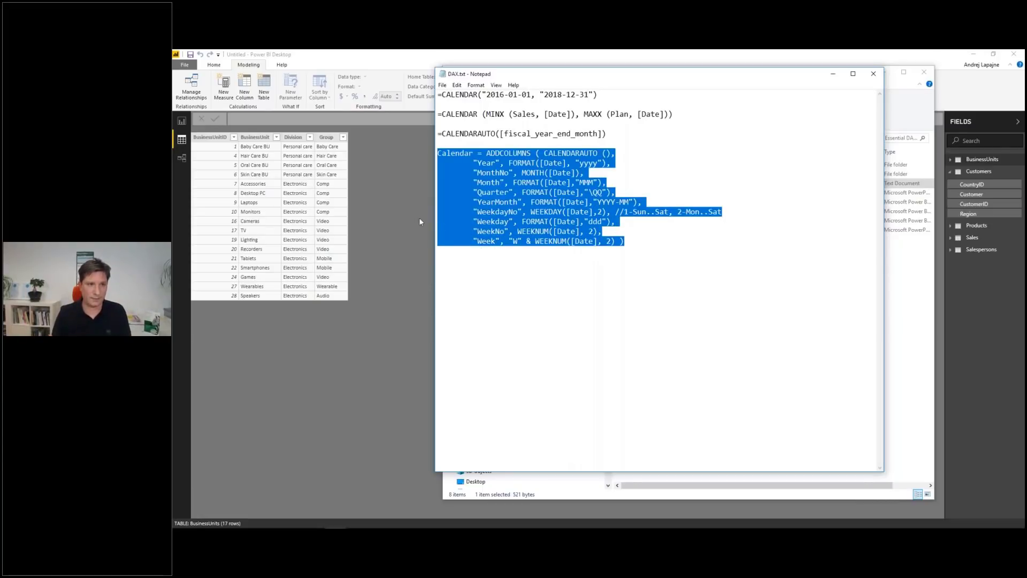
Back in Power BI Desktop, create a calculated Calendar table from the copied ADDCOLUMNS and CALENDARAUTO formula.
{"action": "left_click", "coordinate": [405, 205]}
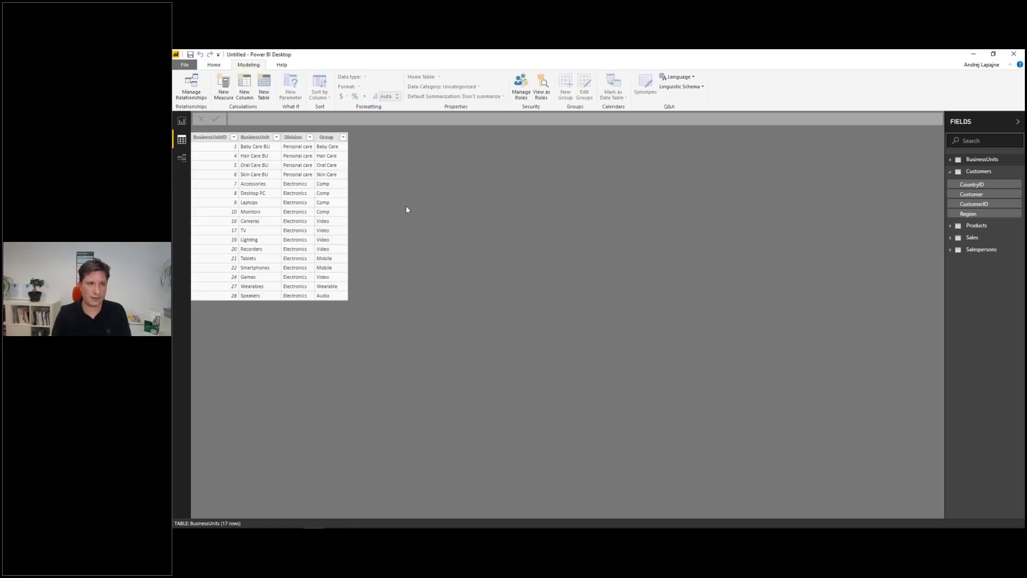
{"action": "left_click", "coordinate": [269, 89]}
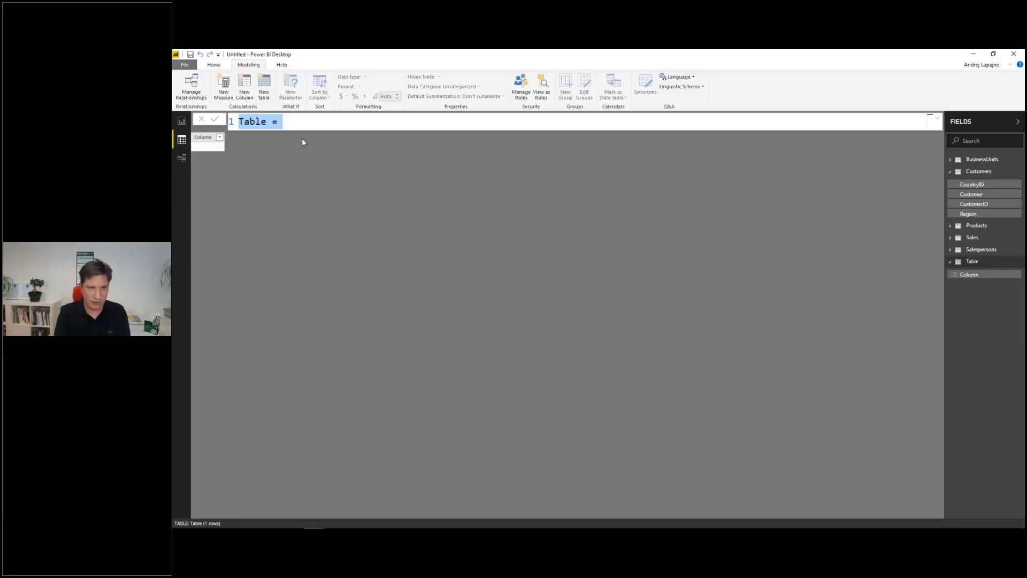
{"action": "key", "text": "ctrl+v"}
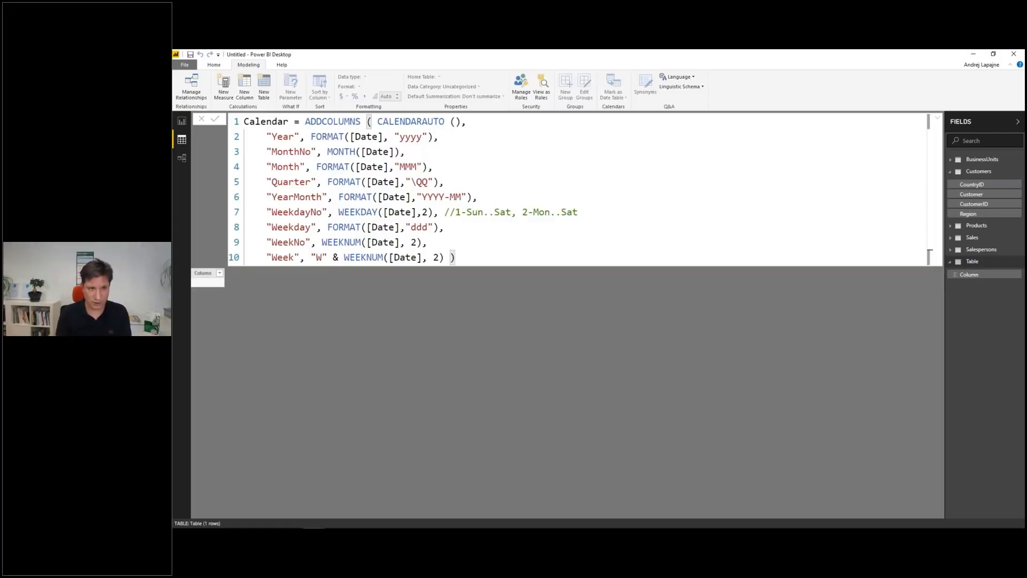
{"action": "key", "text": "Return"}
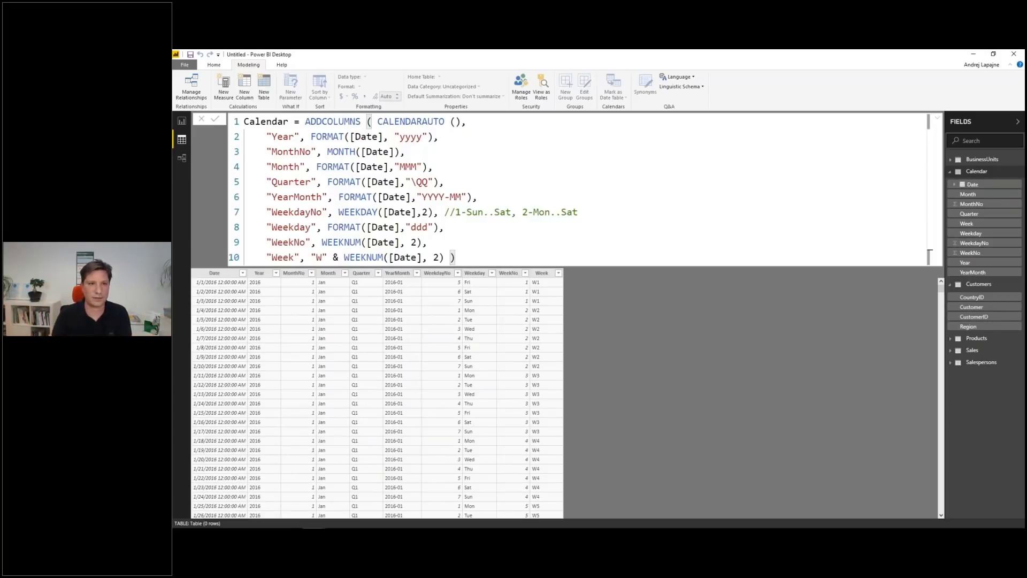
Examine the "yyyy" year format and the CALENDARAUTO function in the Calendar table's formula.
{"action": "left_click", "coordinate": [411, 166]}
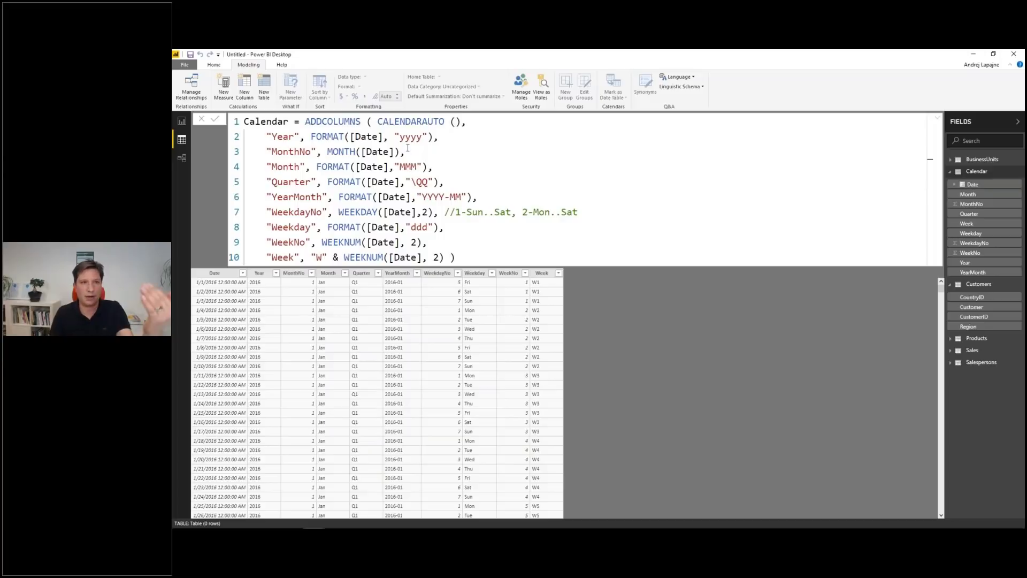
{"action": "double_click", "coordinate": [418, 137]}
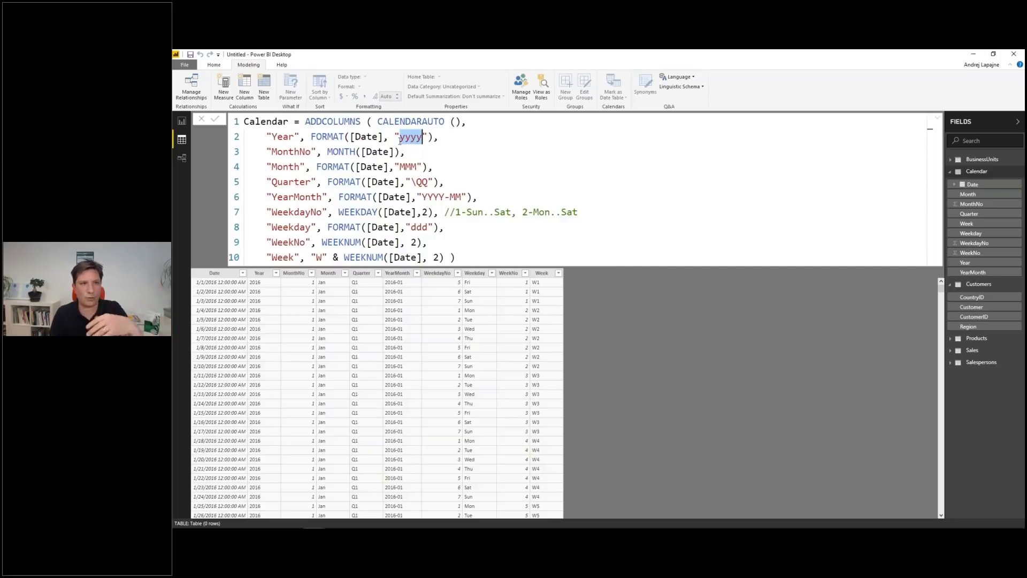
{"action": "left_click", "coordinate": [409, 122]}
{"action": "double_click", "coordinate": [430, 121]}
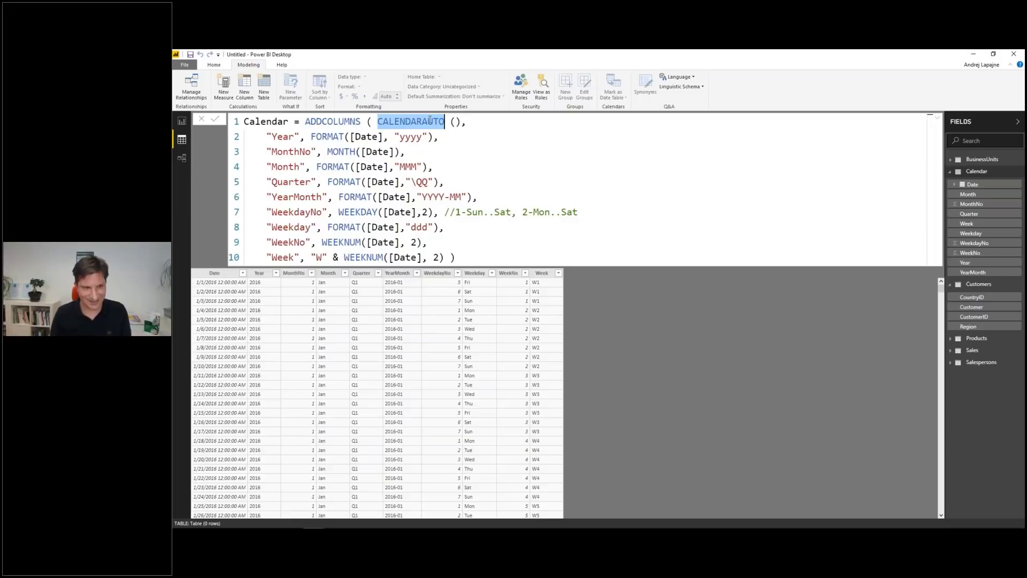
{"action": "left_click", "coordinate": [409, 183]}
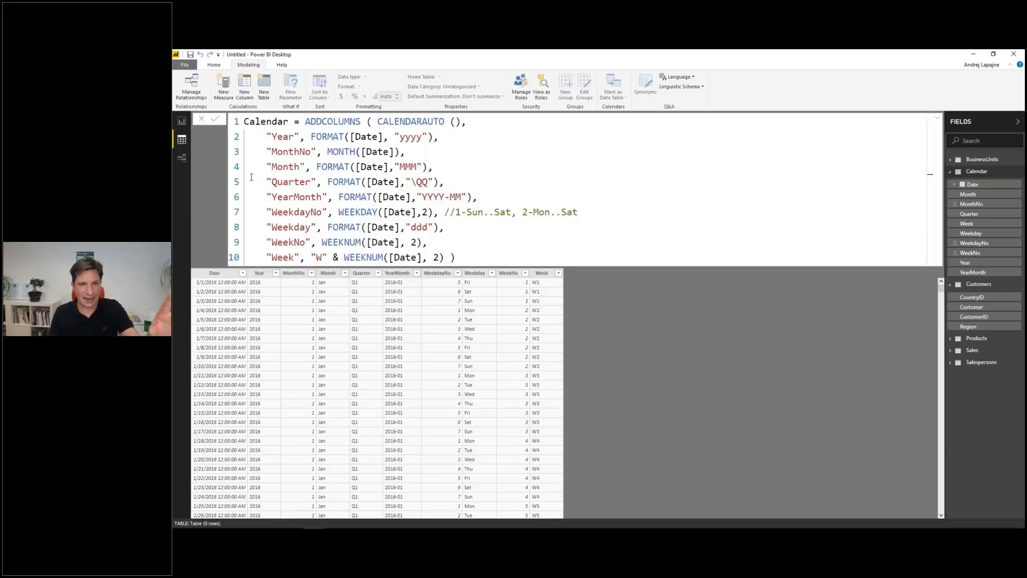
Move the revenue line chart lower on the report page and remove the Sales table's Date field from it.
{"action": "left_click", "coordinate": [181, 121]}
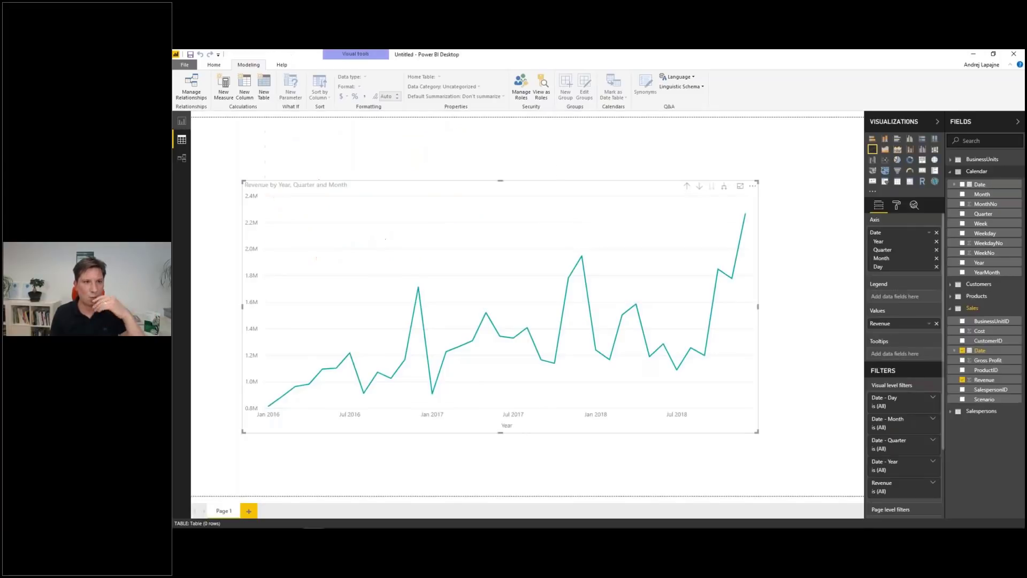
{"action": "left_click_drag", "start_coordinate": [647, 188], "coordinate": [675, 228]}
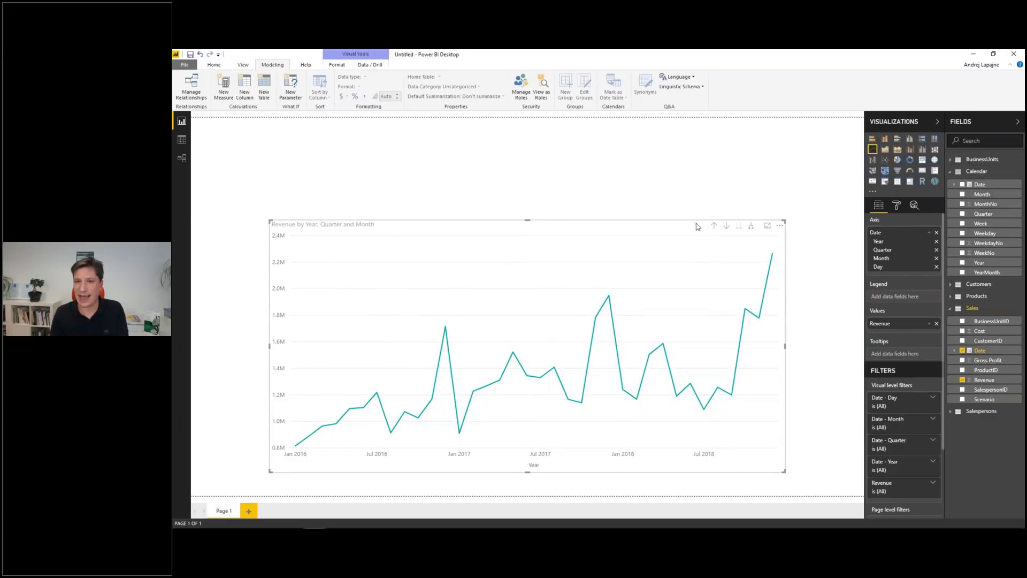
{"action": "left_click", "coordinate": [955, 351]}
{"action": "left_click", "coordinate": [963, 351]}
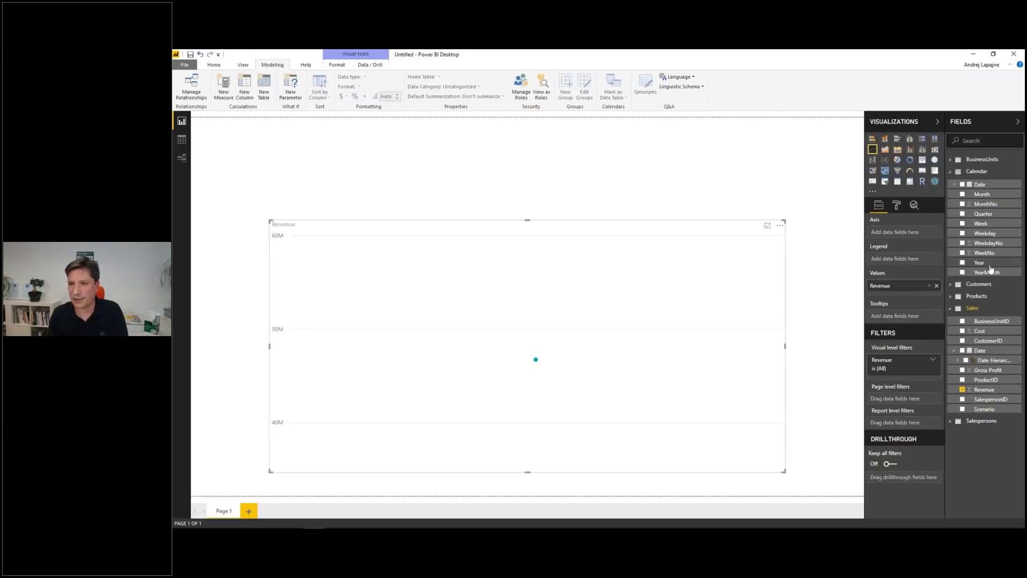
Add the Calendar table's Year to the revenue chart's axis and change the visual to a stacked column chart.
{"action": "left_click_drag", "start_coordinate": [980, 262], "coordinate": [589, 295]}
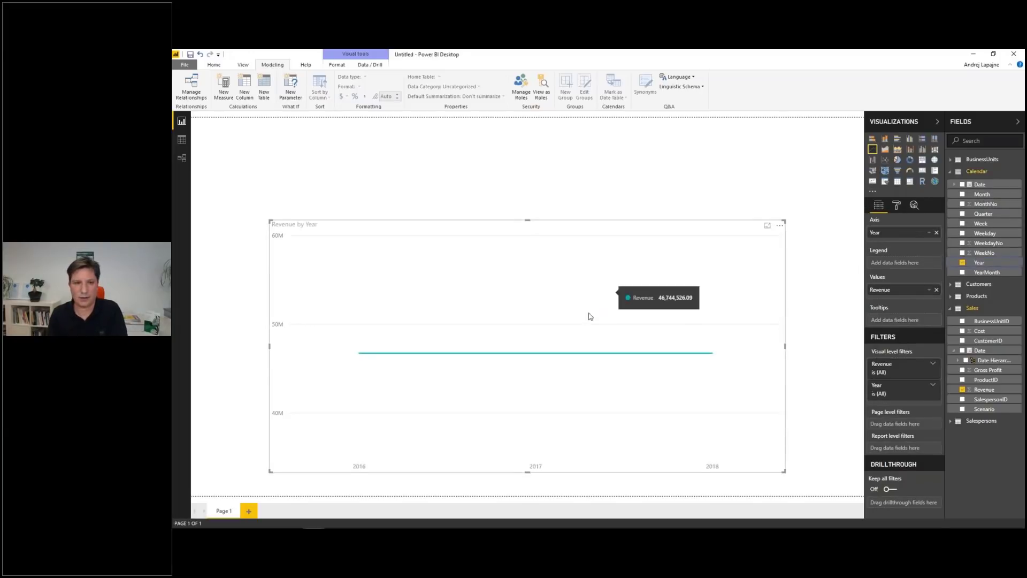
{"action": "left_click", "coordinate": [885, 138]}
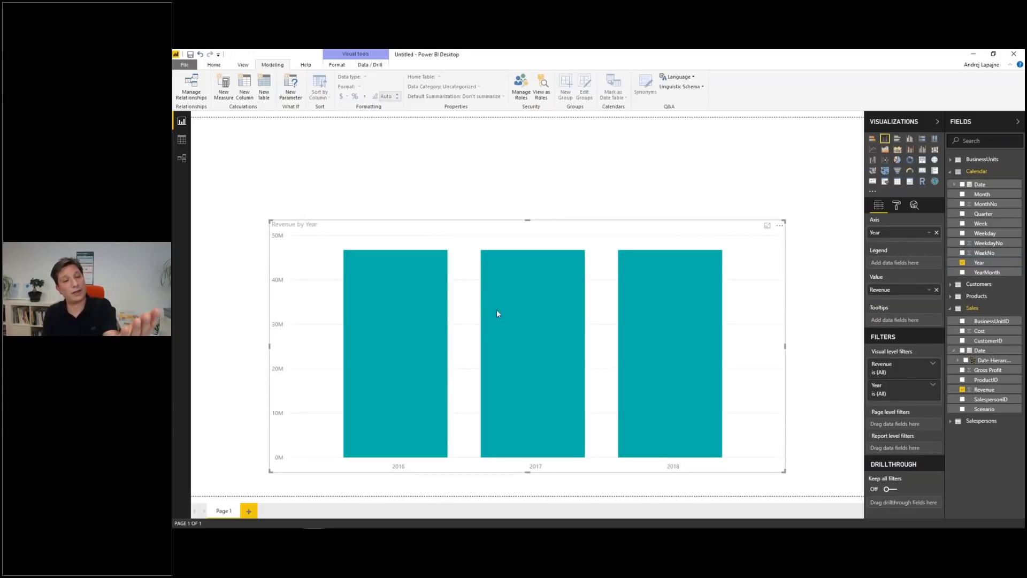
{"action": "mouse_move", "coordinate": [412, 274]}
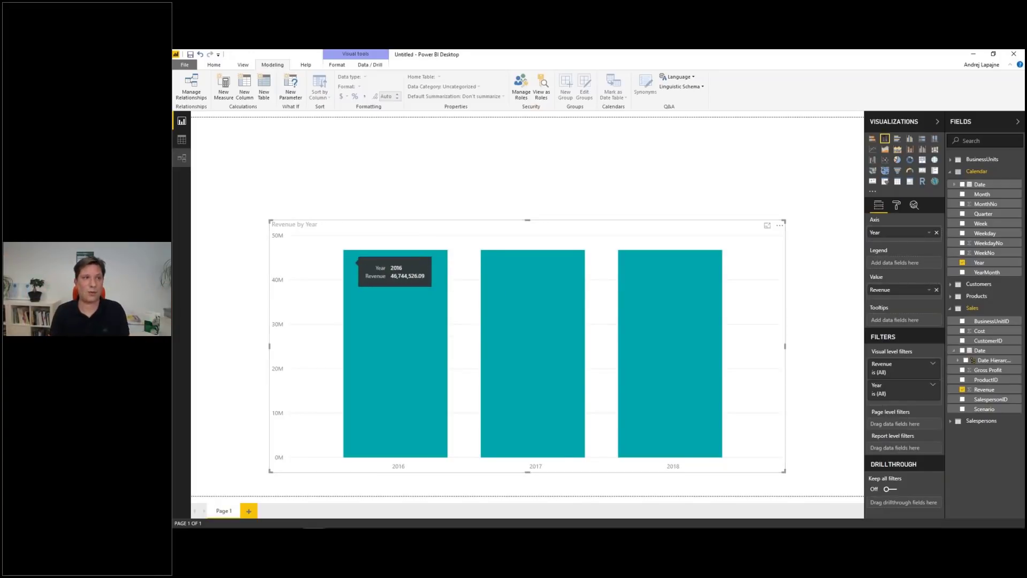
Enlarge the Calendar table in the relationship diagram, placing it below BusinessUnits, and relate its Date field to Date in Sales.
{"action": "left_click", "coordinate": [182, 158]}
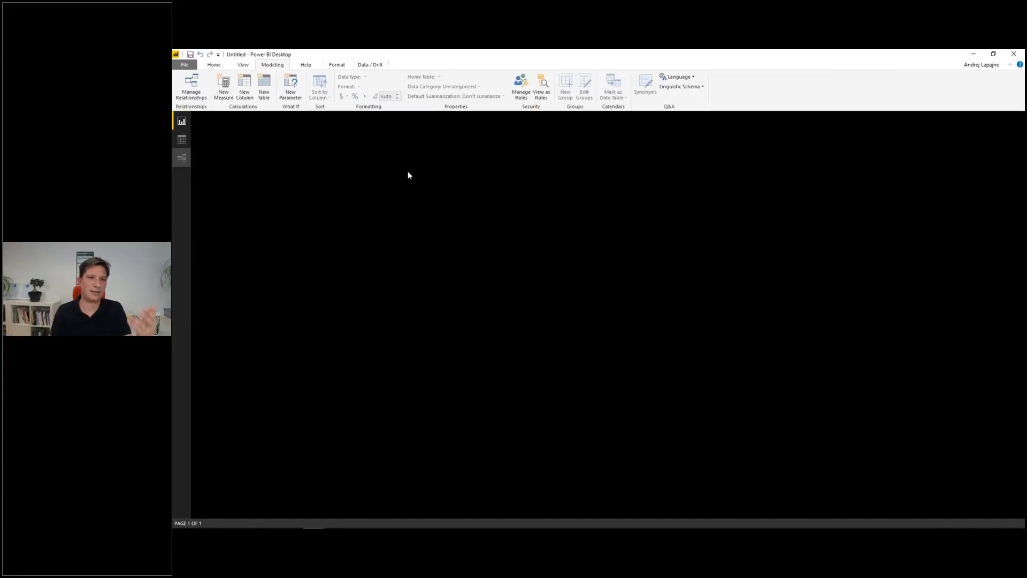
{"action": "left_click_drag", "start_coordinate": [617, 180], "coordinate": [615, 156]}
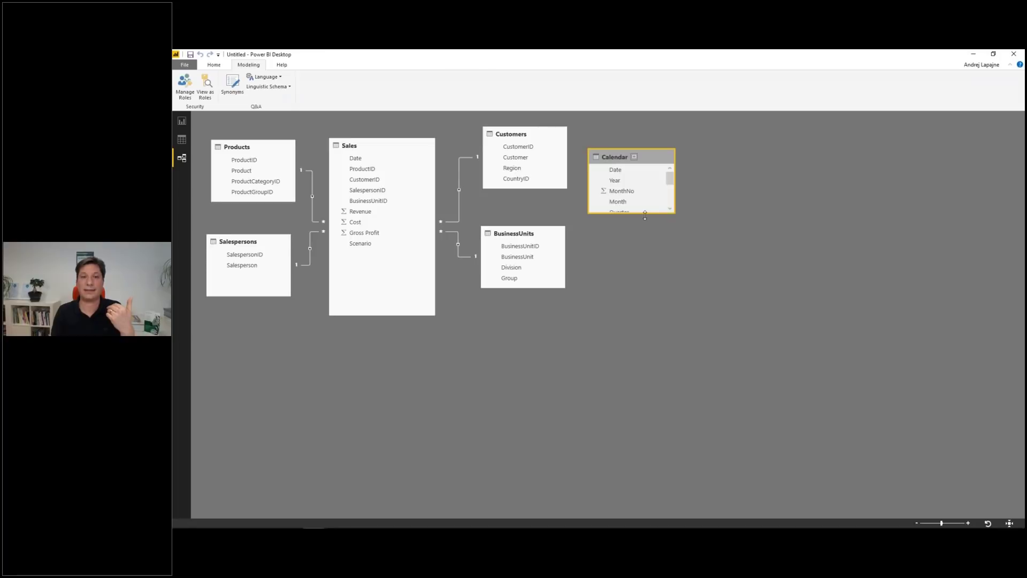
{"action": "left_click_drag", "start_coordinate": [645, 214], "coordinate": [653, 275]}
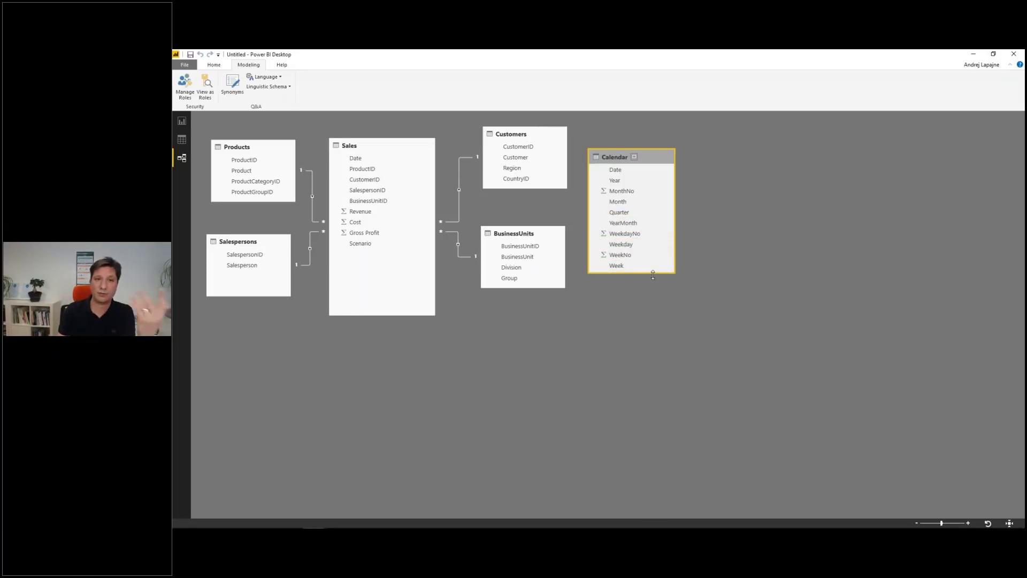
{"action": "left_click_drag", "start_coordinate": [661, 156], "coordinate": [552, 315]}
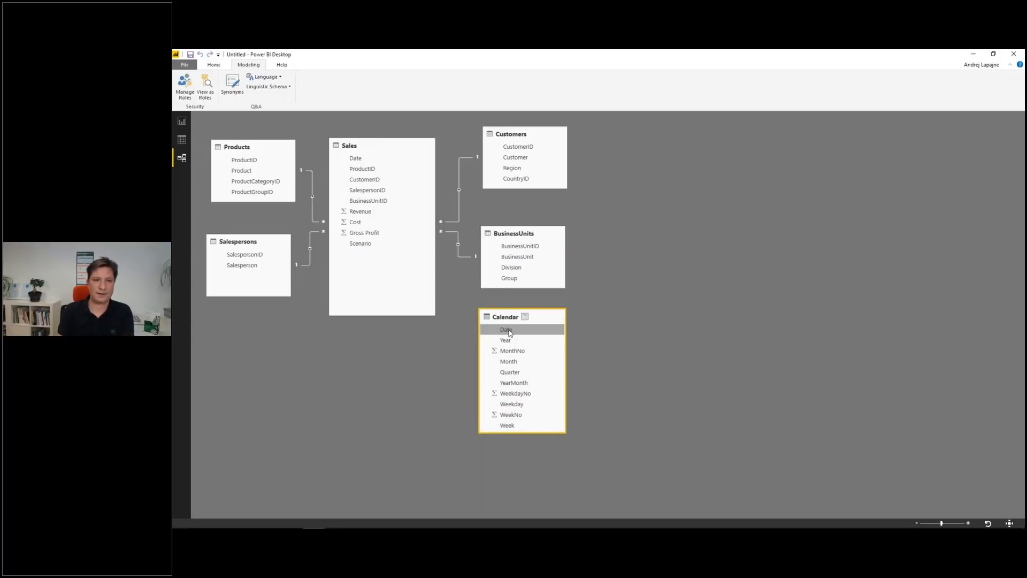
{"action": "left_click_drag", "start_coordinate": [509, 336], "coordinate": [362, 160]}
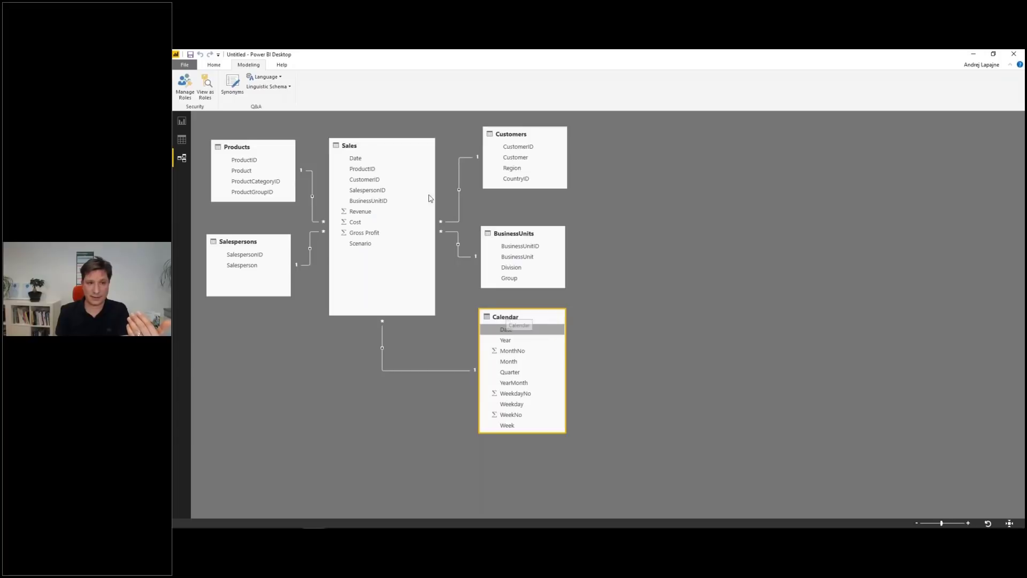
Hide the Sales table's Date field in report view.
{"action": "left_click", "coordinate": [361, 168]}
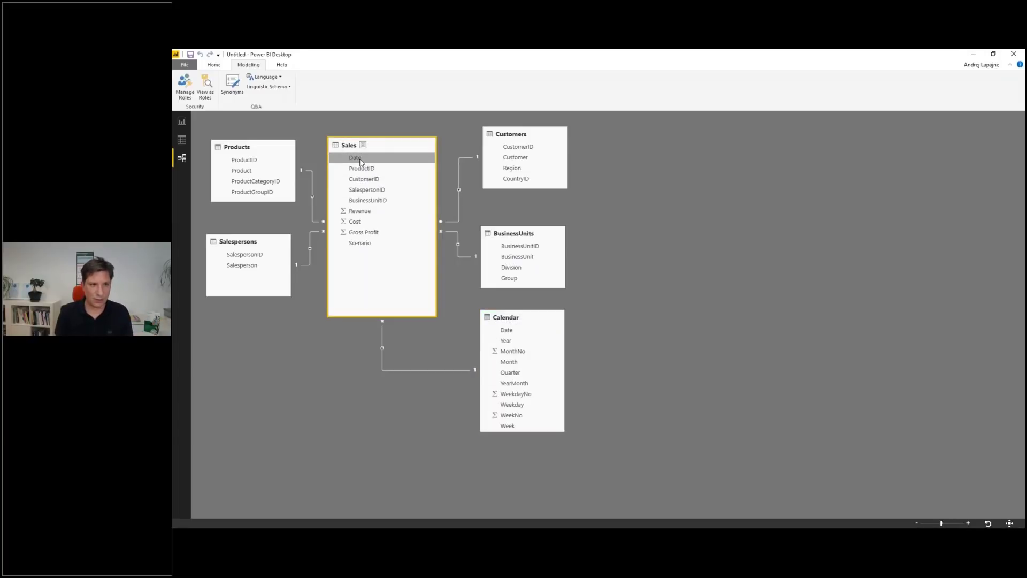
{"action": "right_click", "coordinate": [368, 160]}
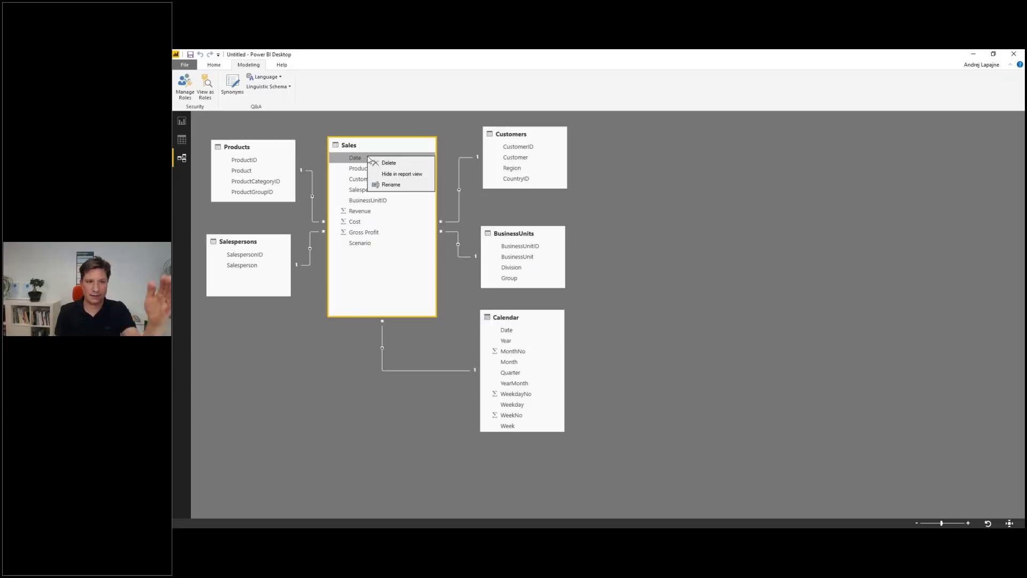
{"action": "left_click", "coordinate": [392, 174]}
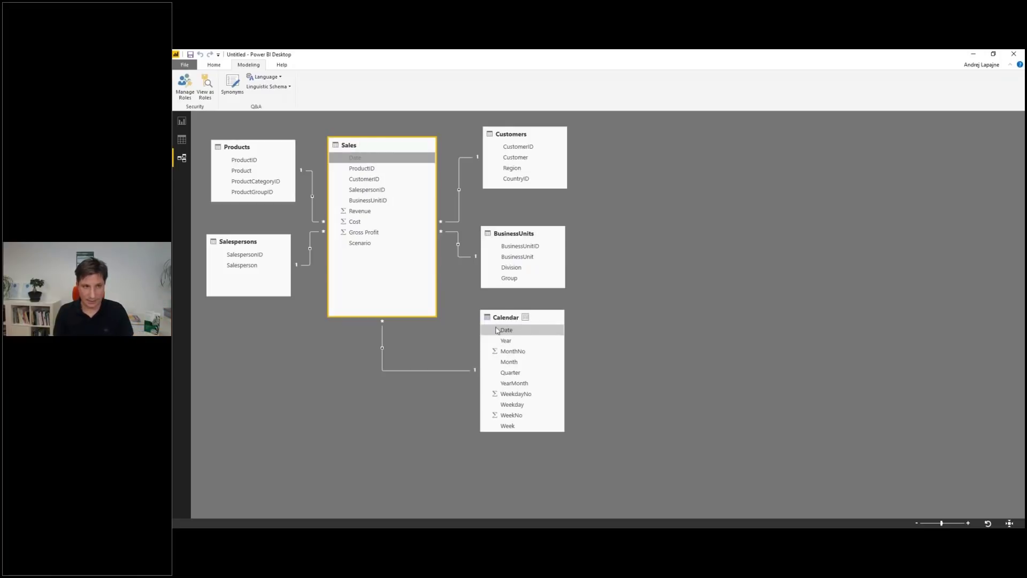
Sort the Revenue by Year column chart on the report page by Year in ascending order.
{"action": "left_click", "coordinate": [177, 125]}
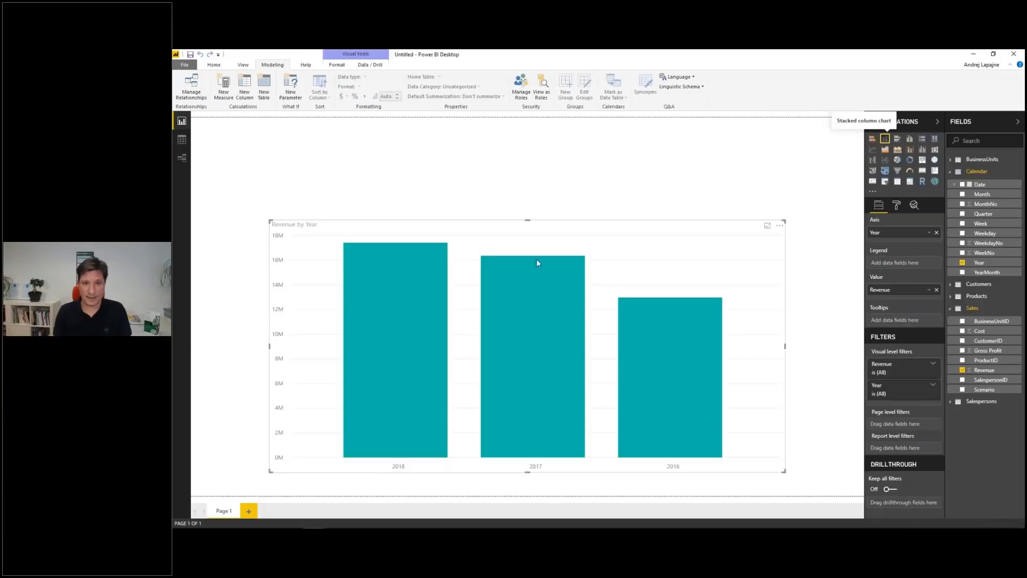
{"action": "mouse_move", "coordinate": [675, 301]}
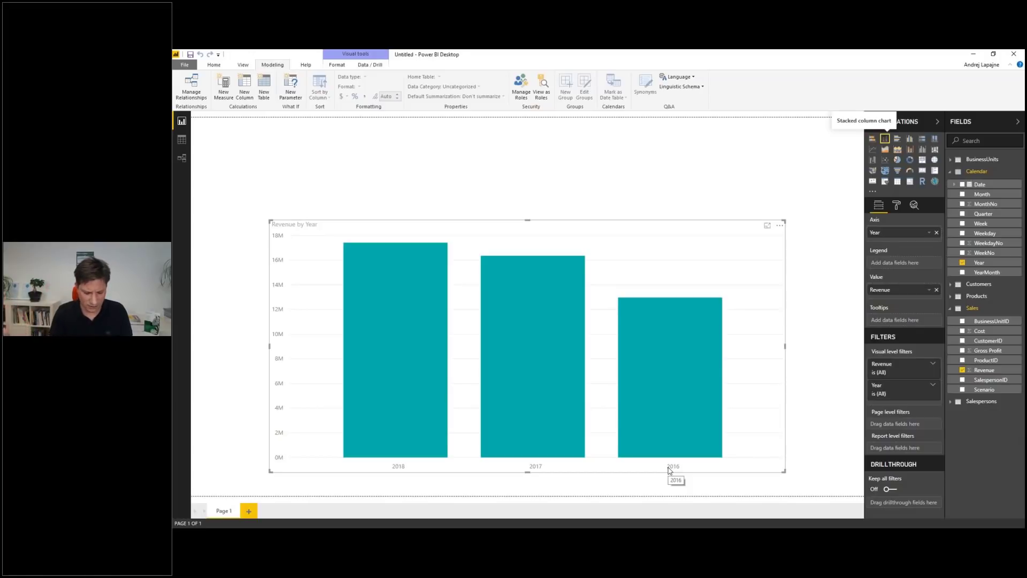
{"action": "left_click", "coordinate": [780, 226]}
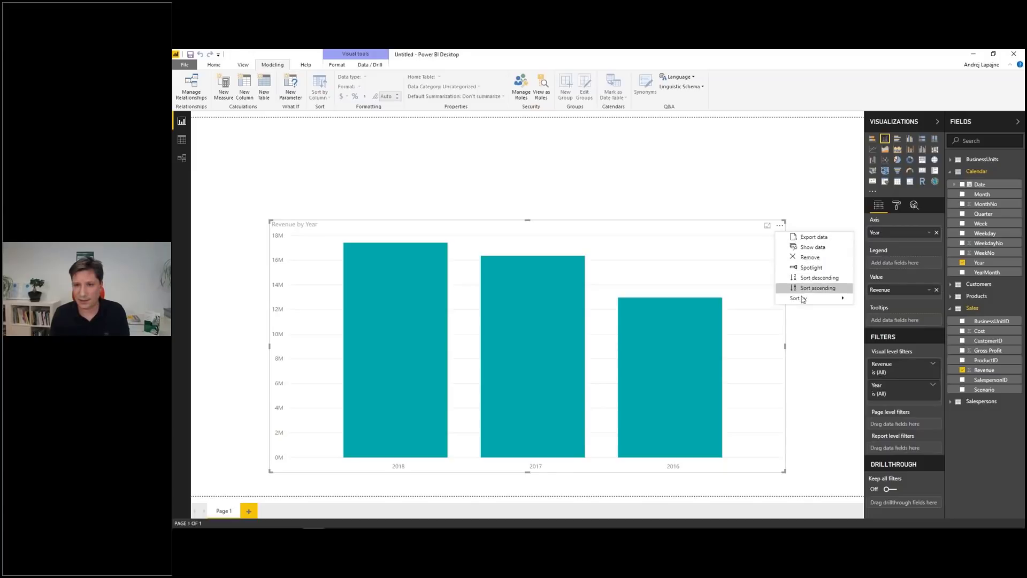
{"action": "mouse_move", "coordinate": [827, 298]}
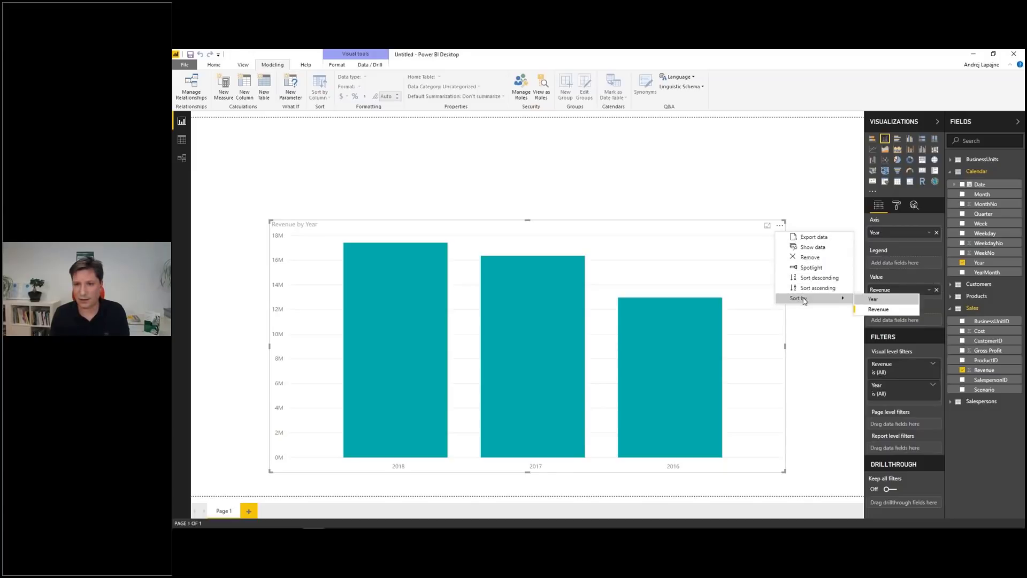
{"action": "left_click", "coordinate": [876, 302]}
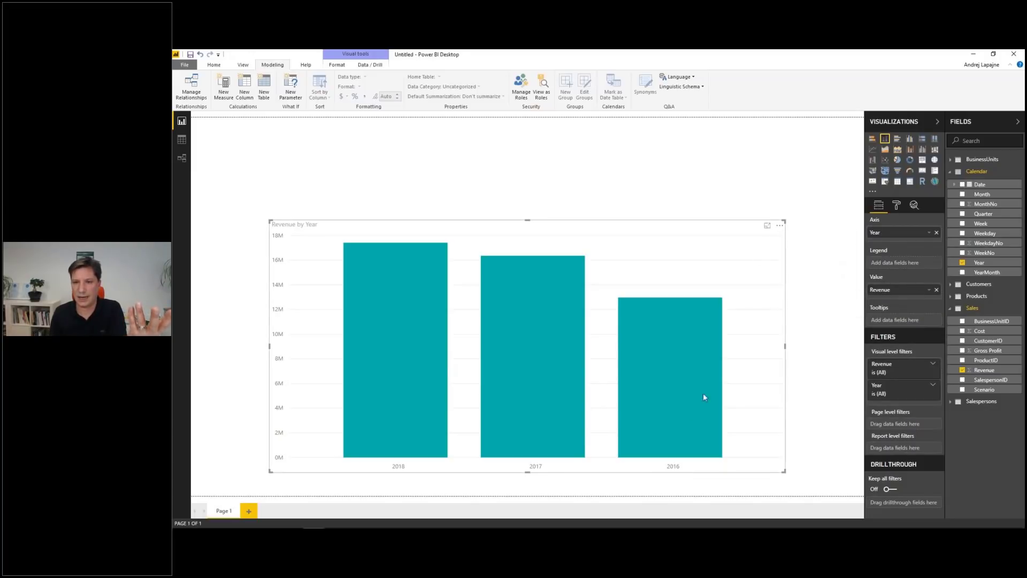
{"action": "left_click", "coordinate": [780, 225]}
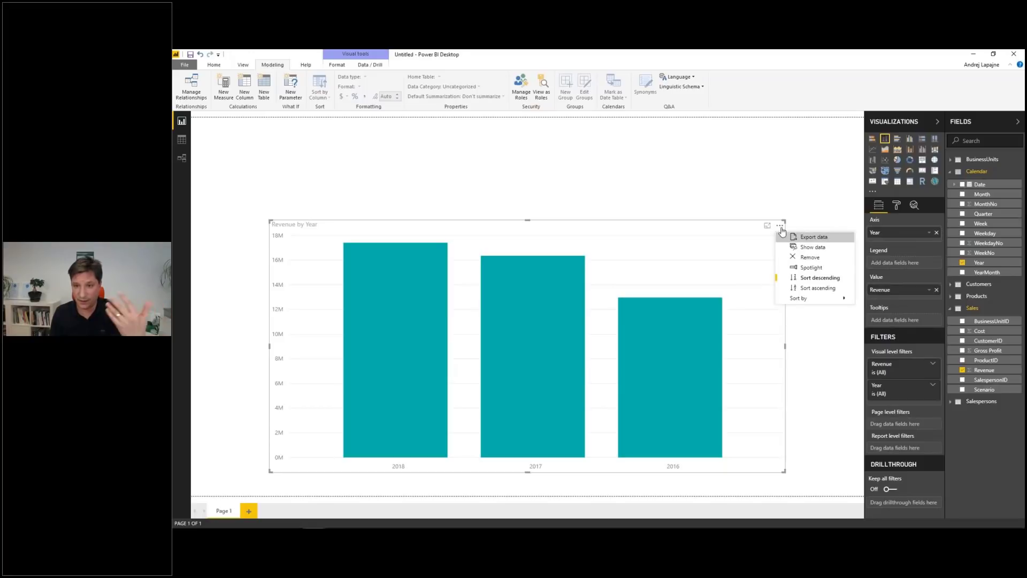
{"action": "left_click", "coordinate": [815, 289]}
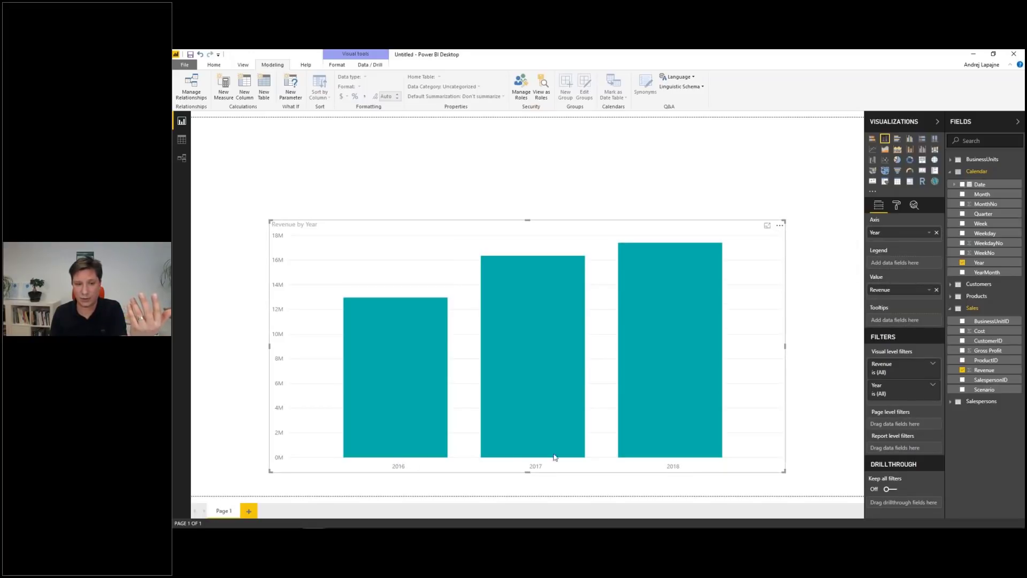
Move the column chart higher on the page and replace Year with the Calendar table's Month on its axis.
{"action": "left_click_drag", "start_coordinate": [729, 226], "coordinate": [737, 181]}
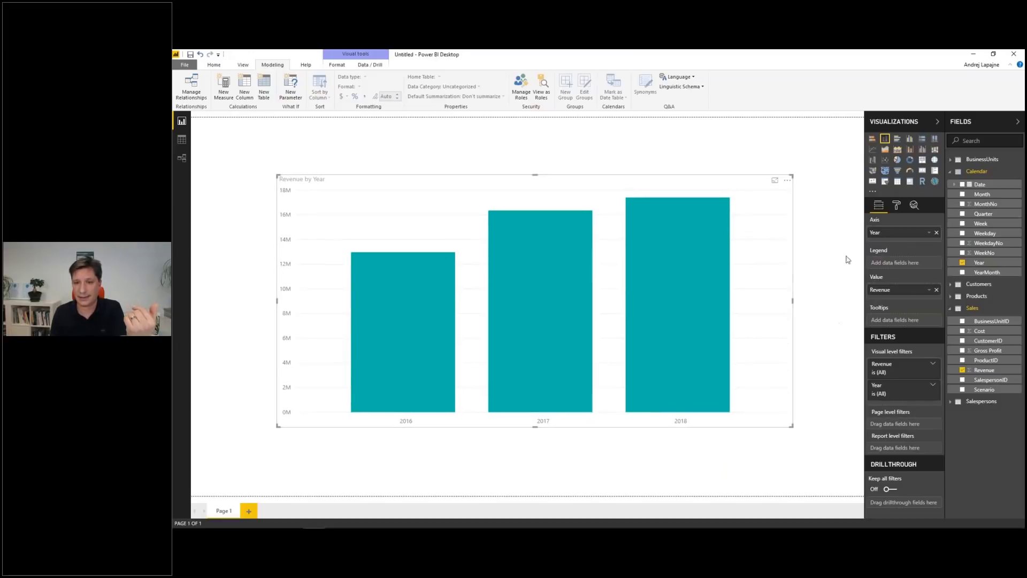
{"action": "left_click", "coordinate": [962, 262]}
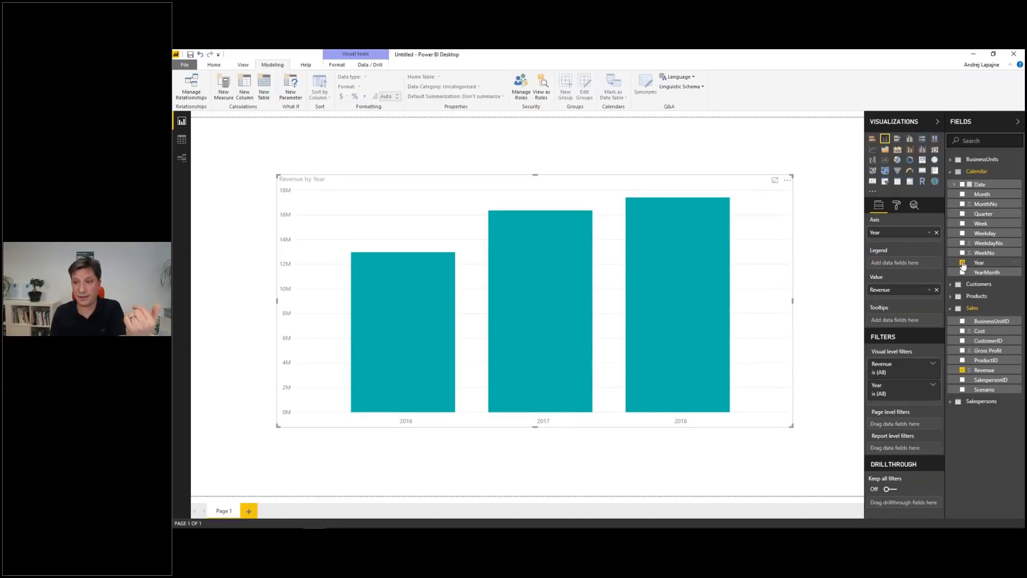
{"action": "left_click", "coordinate": [963, 194]}
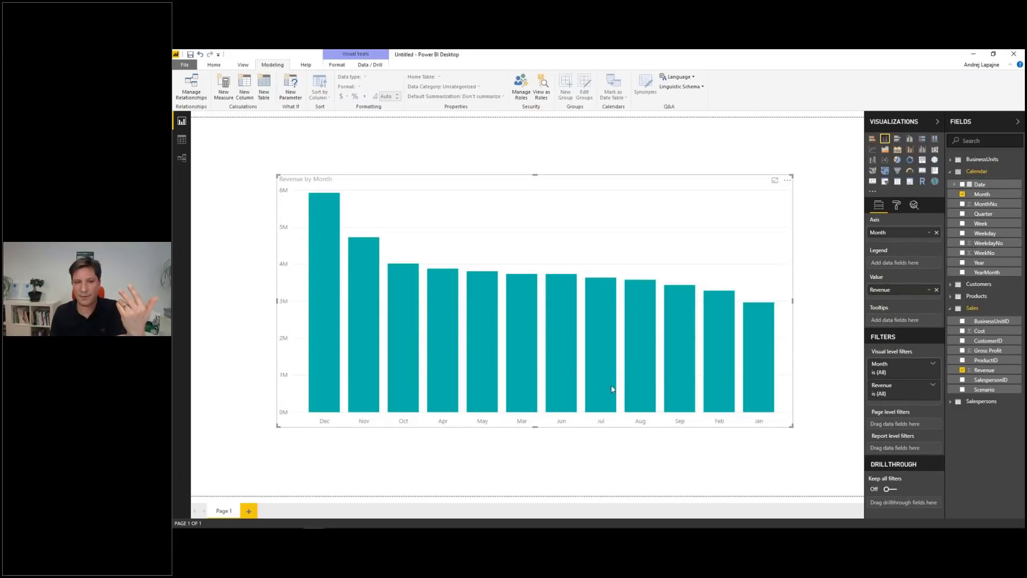
Sort the Revenue by Month column chart by Month in ascending order.
{"action": "left_click", "coordinate": [787, 180]}
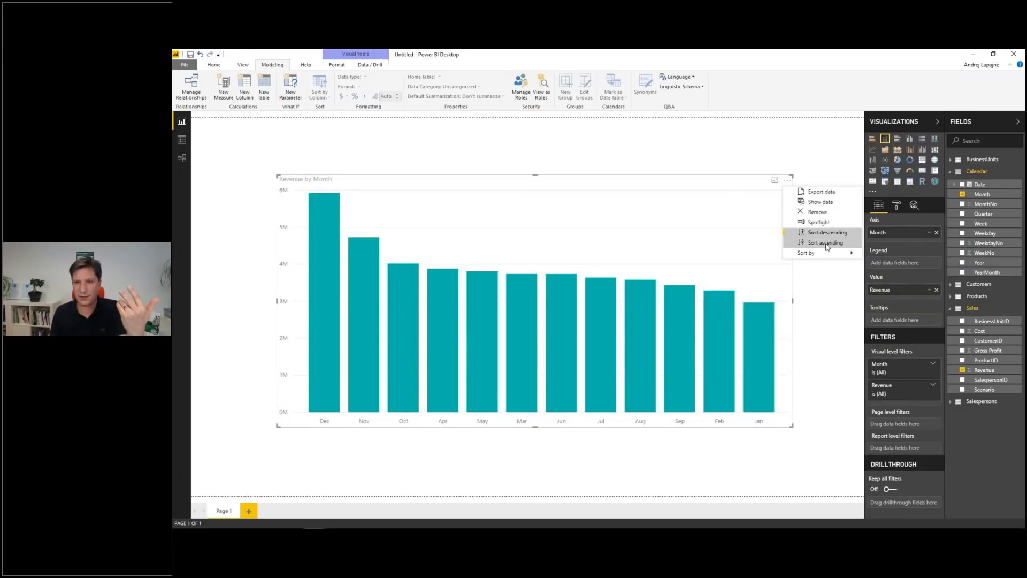
{"action": "mouse_move", "coordinate": [830, 255]}
{"action": "left_click", "coordinate": [884, 253]}
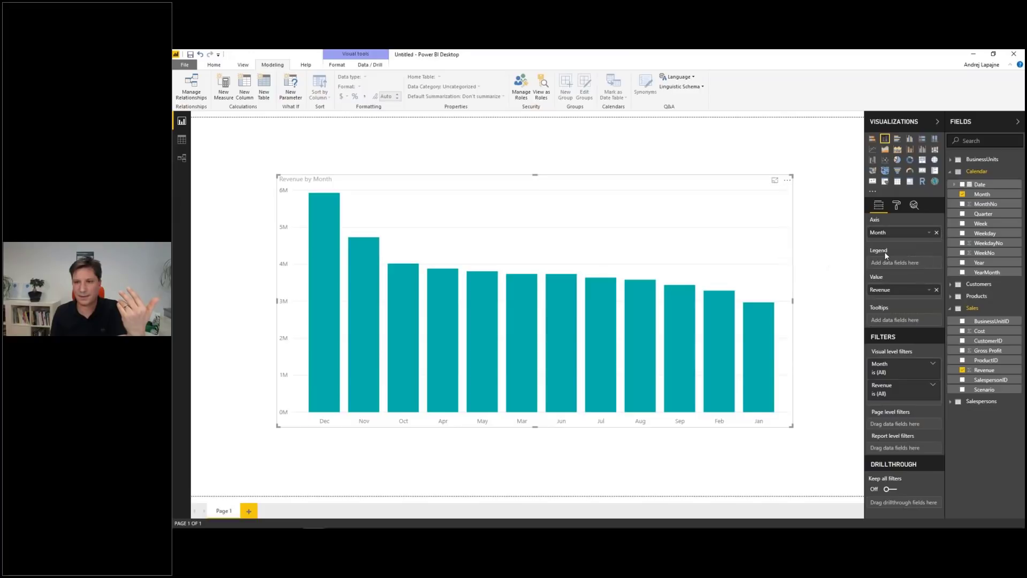
{"action": "left_click", "coordinate": [787, 181]}
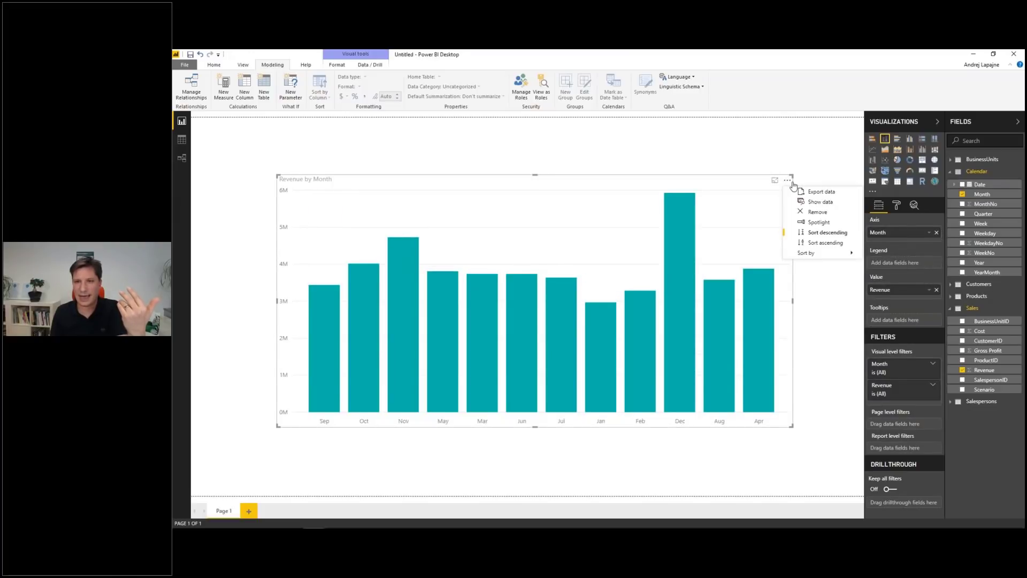
{"action": "left_click", "coordinate": [830, 246]}
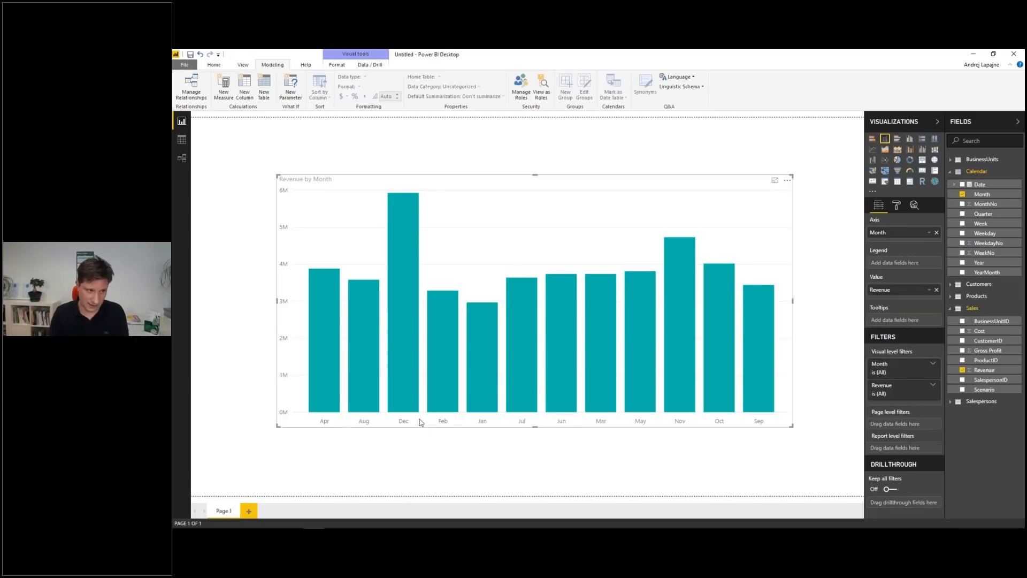
{"action": "left_click", "coordinate": [182, 140]}
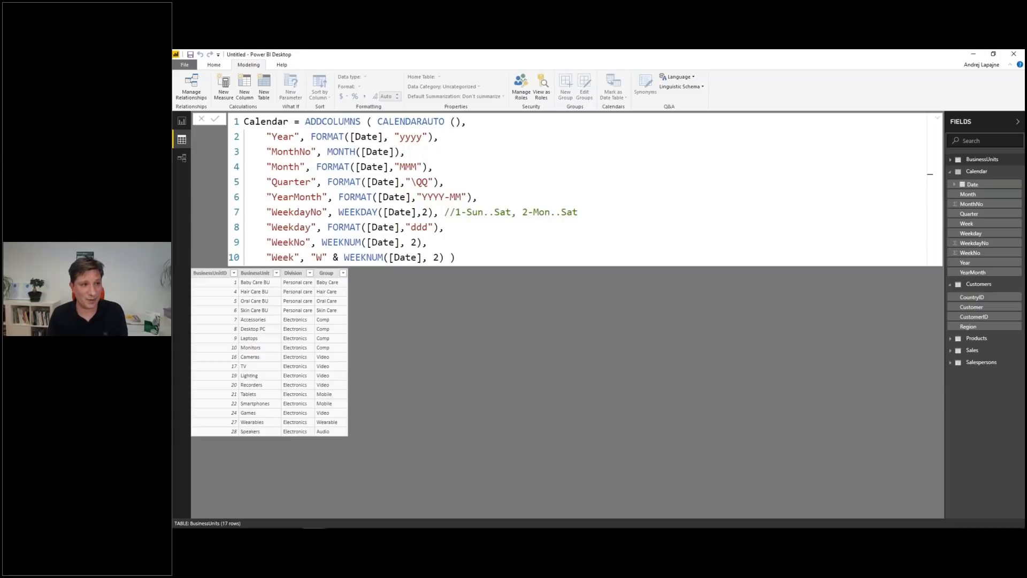
{"action": "left_click", "coordinate": [182, 156]}
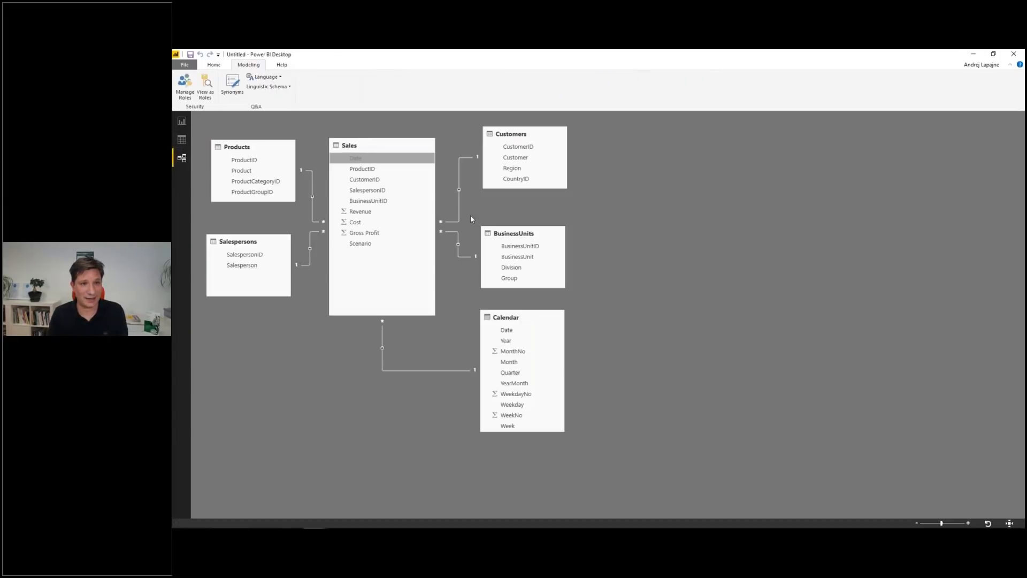
{"action": "left_click", "coordinate": [183, 138]}
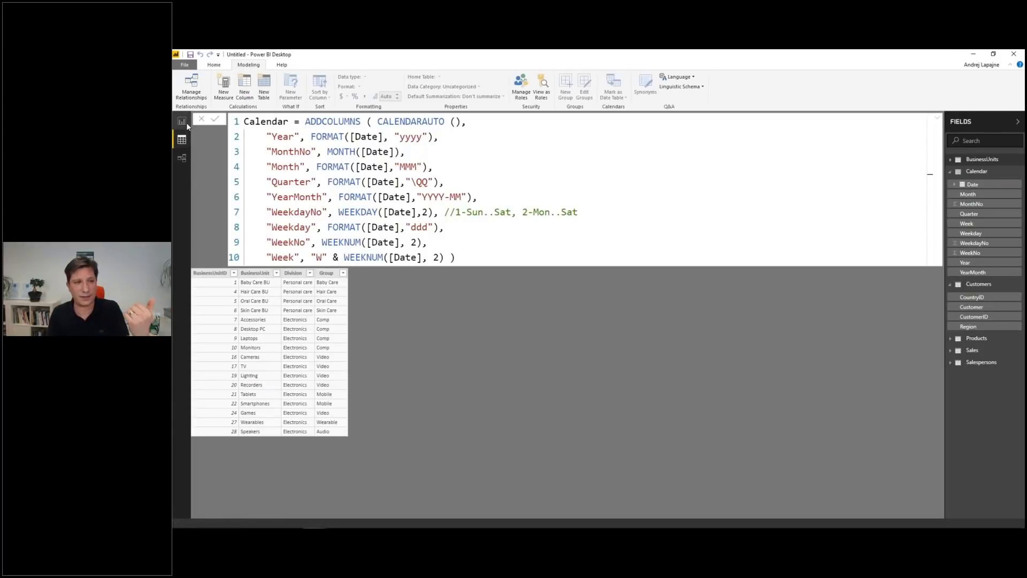
{"action": "left_click", "coordinate": [185, 122]}
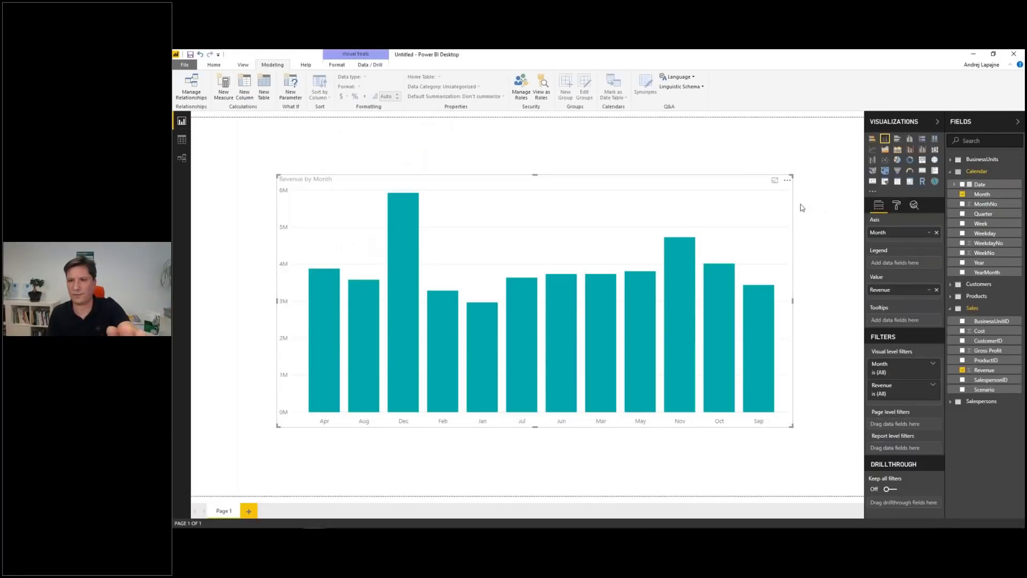
Set the Calendar table's Month column to sort by the MonthNo column.
{"action": "left_click", "coordinate": [983, 195]}
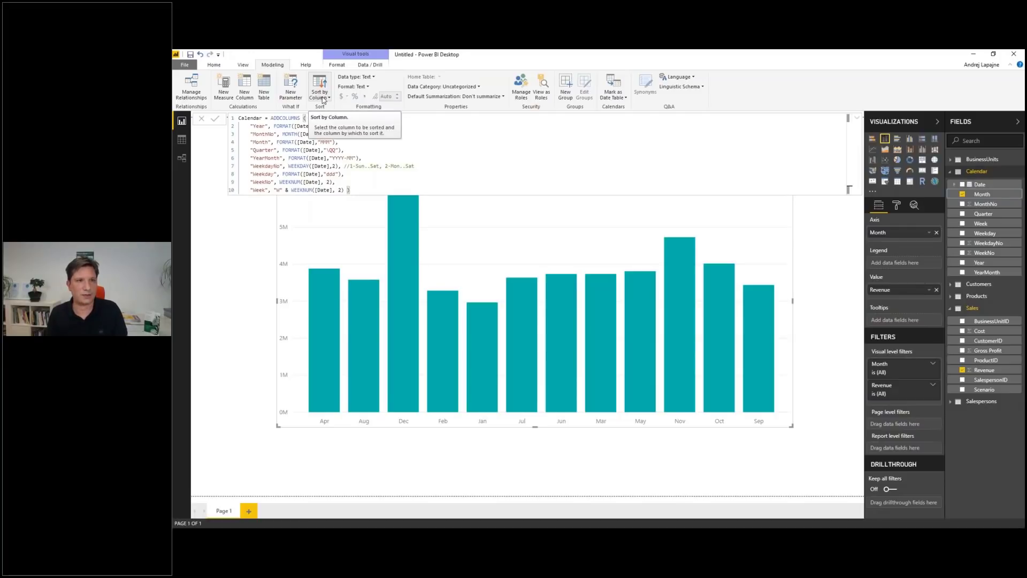
{"action": "left_click", "coordinate": [324, 99]}
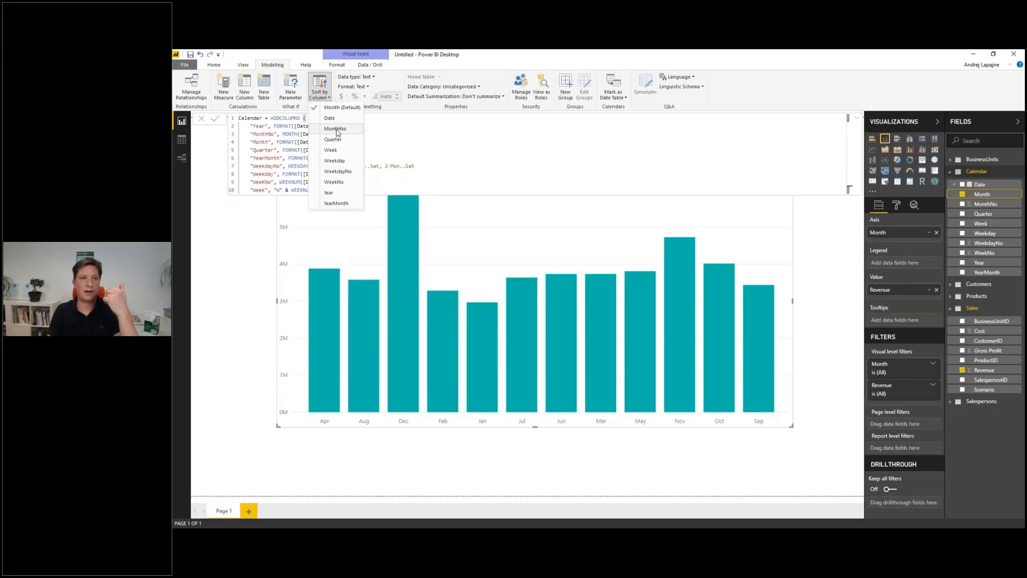
{"action": "left_click", "coordinate": [337, 129]}
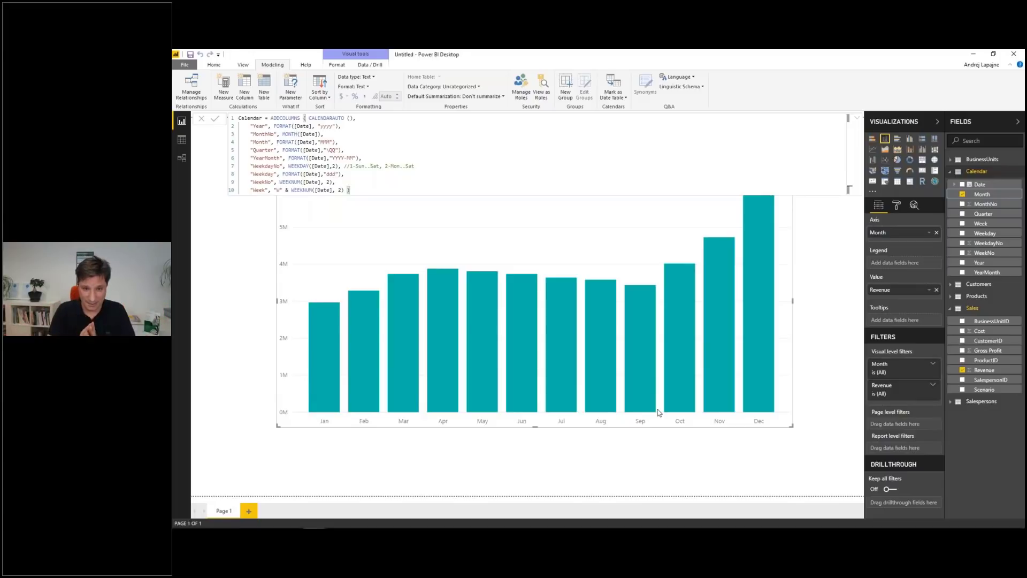
{"action": "left_click", "coordinate": [838, 319]}
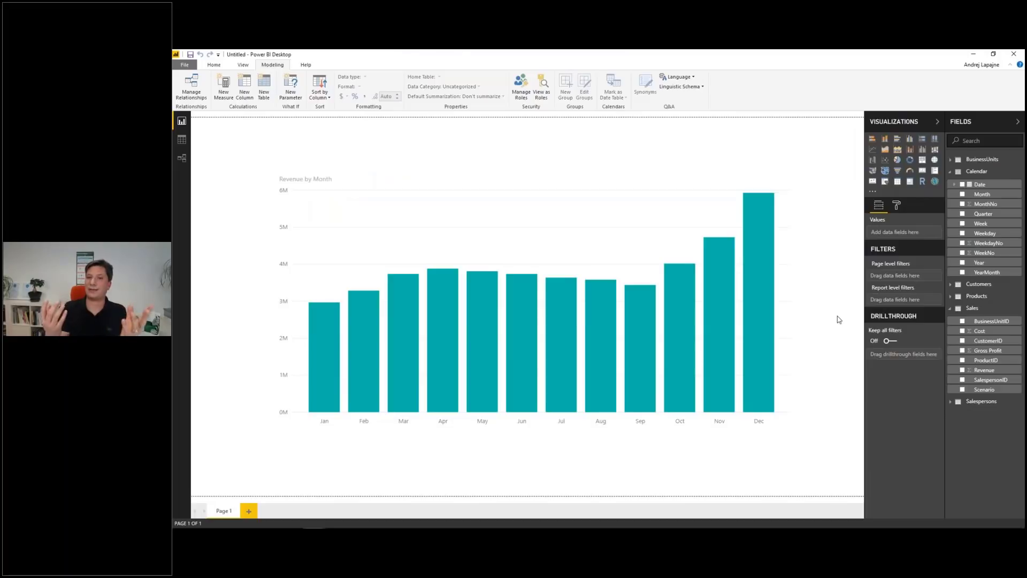
Delete the Revenue by Month column chart from the report page.
{"action": "left_click", "coordinate": [726, 185]}
{"action": "left_click_drag", "start_coordinate": [726, 185], "coordinate": [731, 211]}
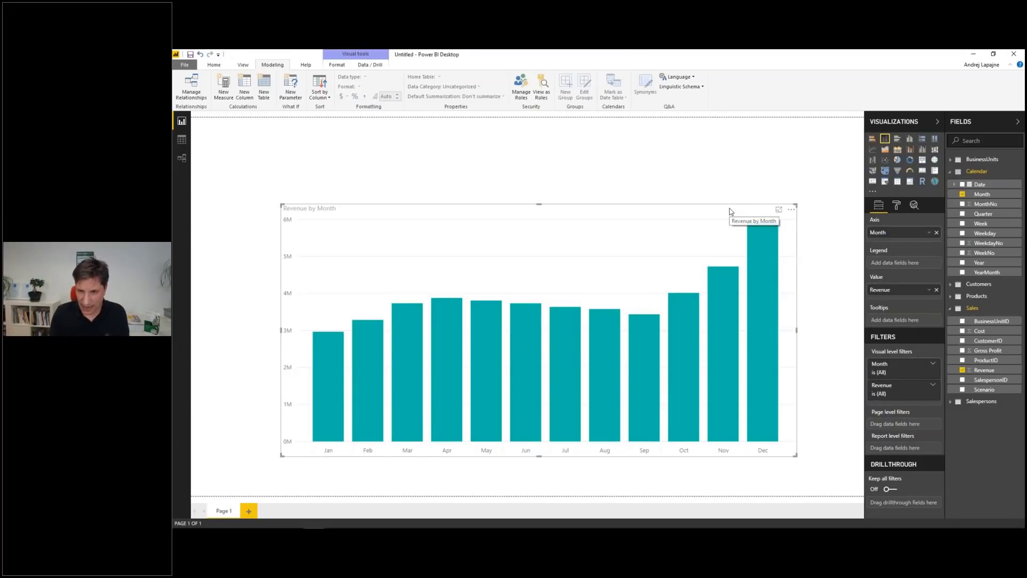
{"action": "key", "text": "Delete"}
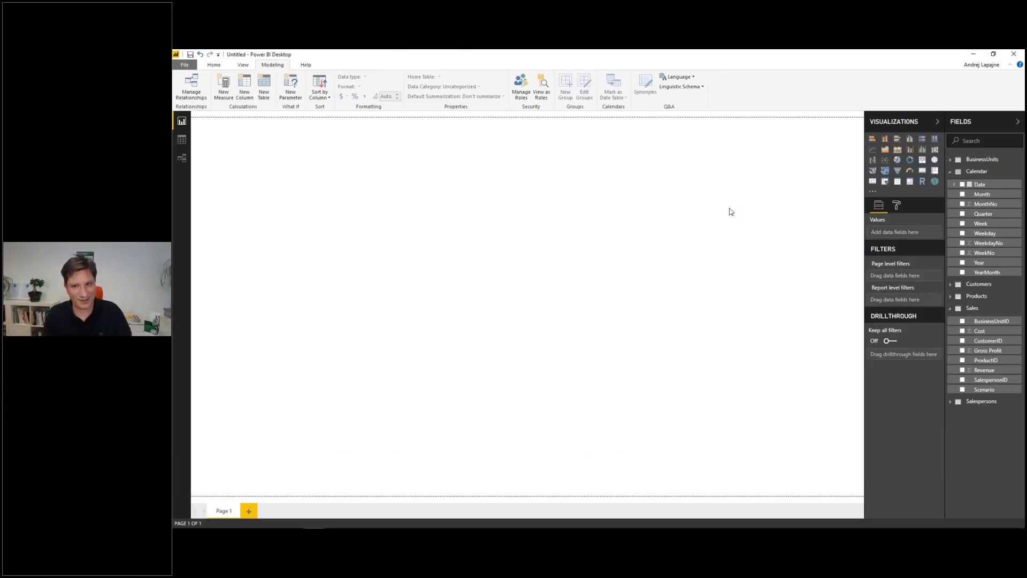
Import the custom visual ZebraBIPowerCharts.pbiviz from the 2.1.10 folder under Zebra BI, Power BI, Waterfall.
{"action": "left_click", "coordinate": [871, 192]}
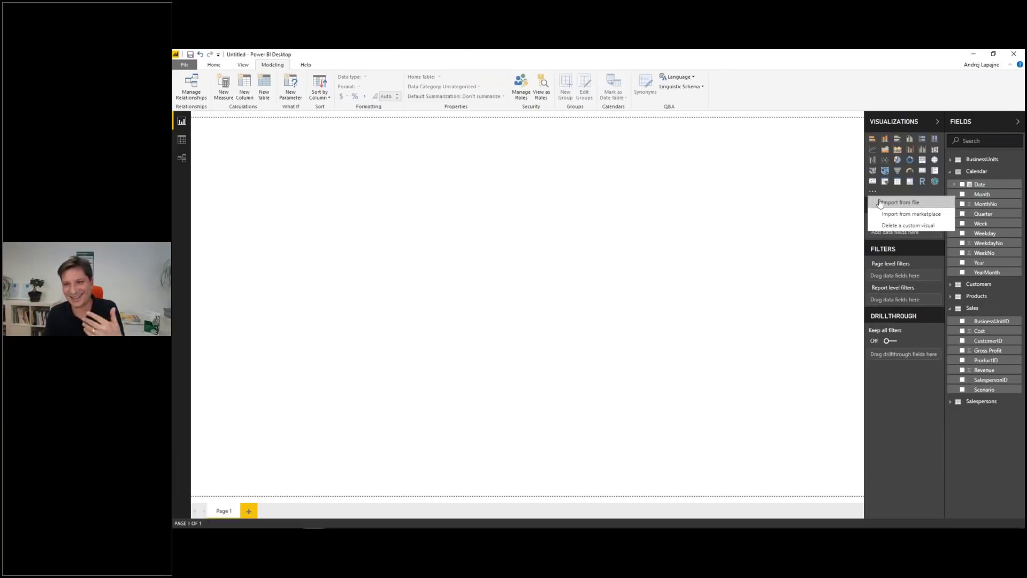
{"action": "left_click", "coordinate": [882, 203]}
{"action": "left_click_drag", "start_coordinate": [521, 68], "coordinate": [590, 93]}
{"action": "left_click", "coordinate": [388, 202]}
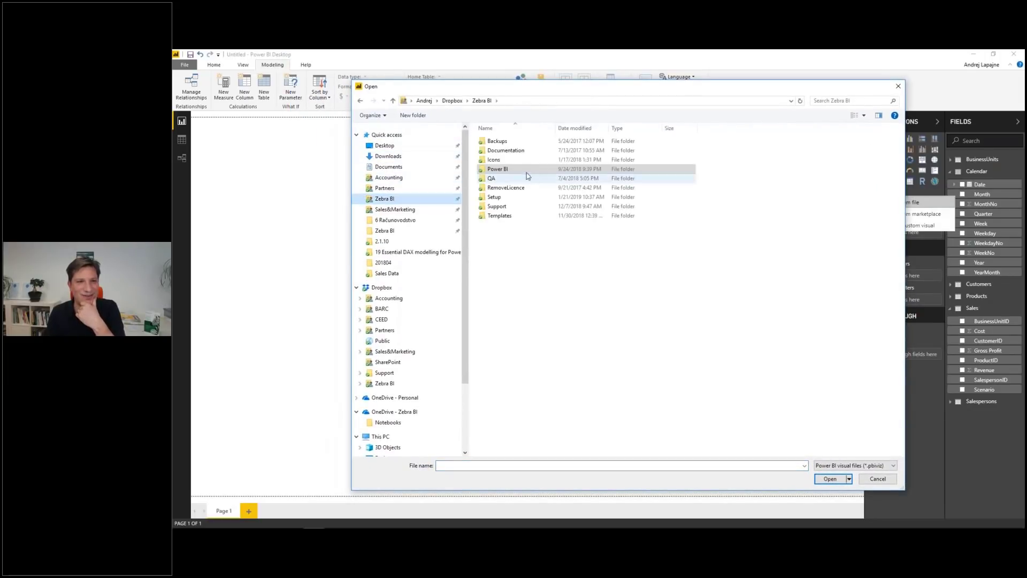
{"action": "left_click", "coordinate": [495, 170]}
{"action": "double_click", "coordinate": [495, 170]}
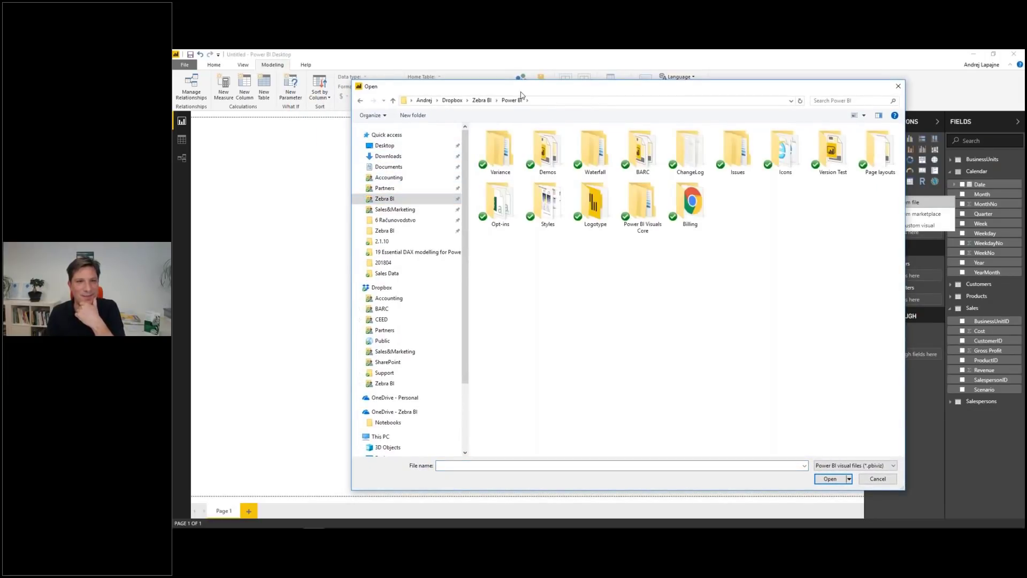
{"action": "double_click", "coordinate": [590, 158]}
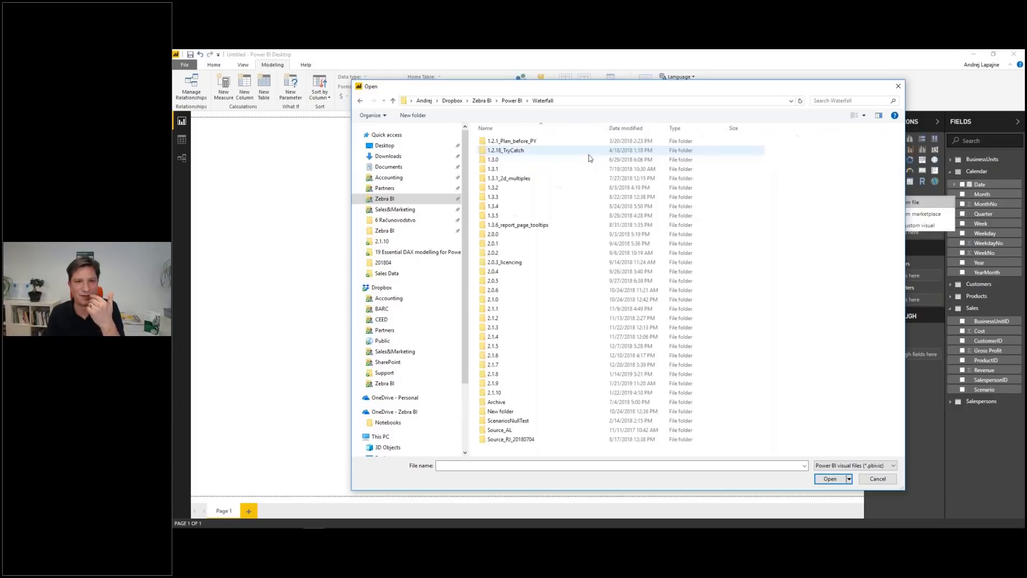
{"action": "double_click", "coordinate": [496, 395]}
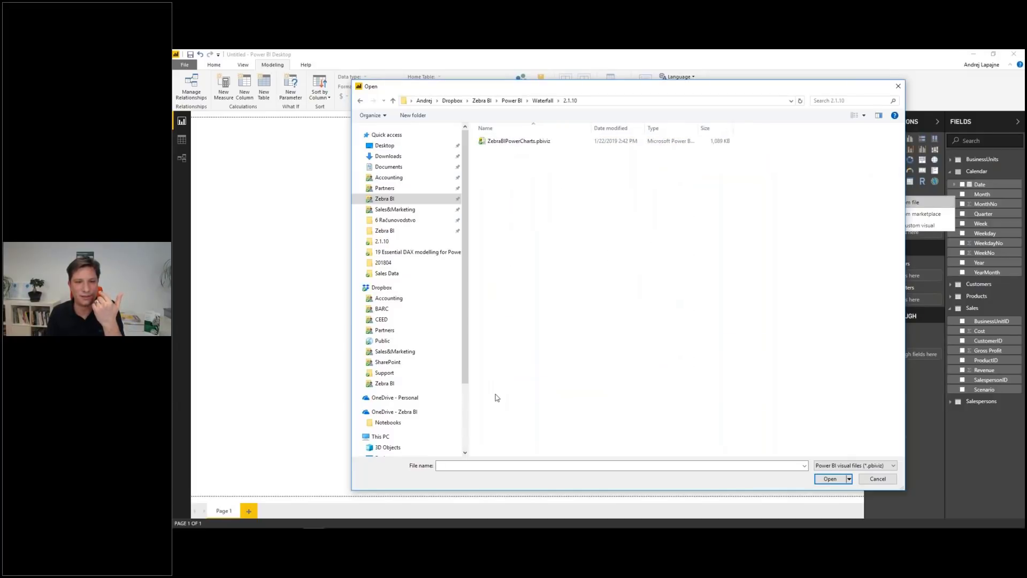
{"action": "double_click", "coordinate": [517, 143]}
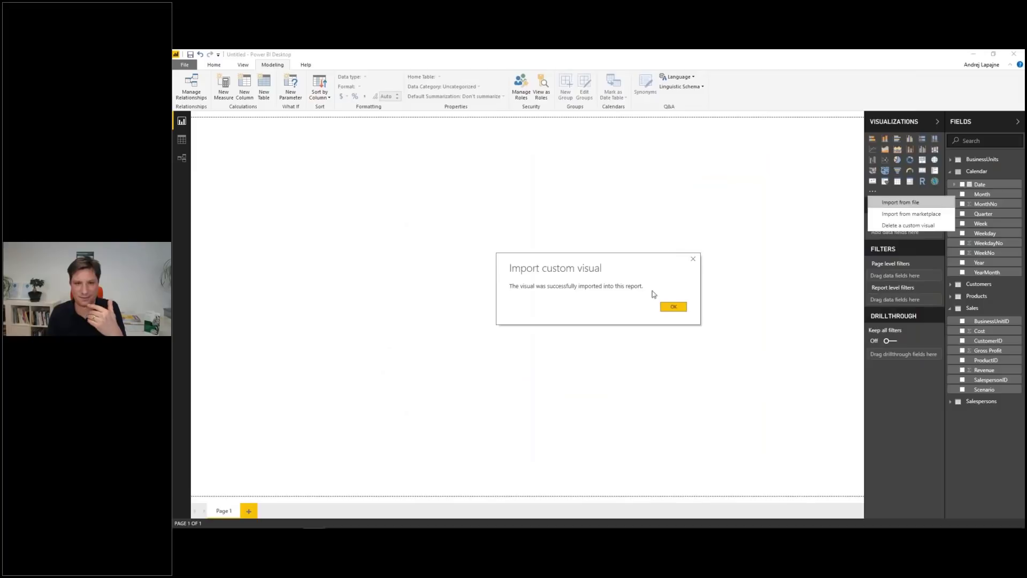
{"action": "left_click", "coordinate": [673, 307]}
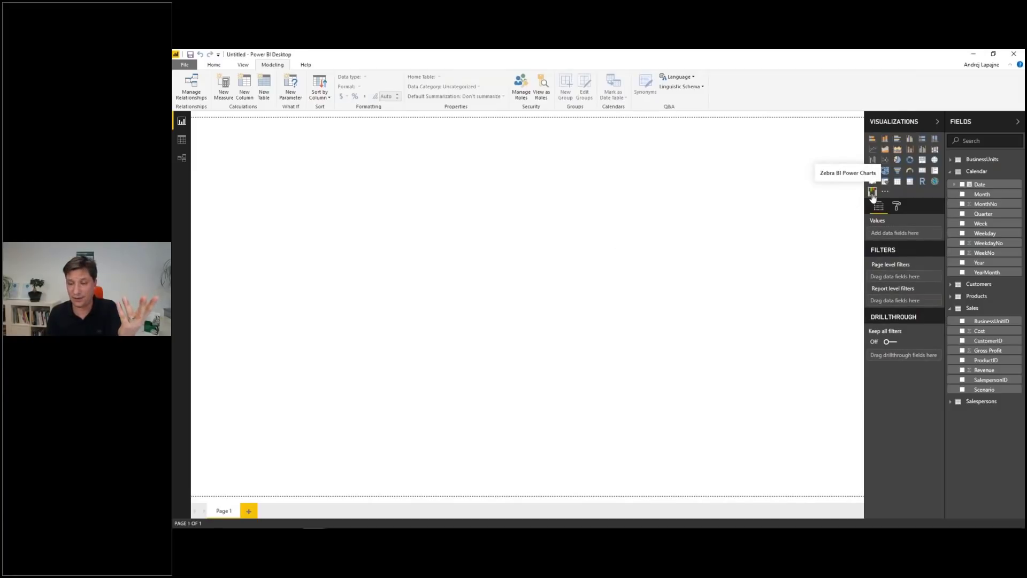
Import the custom visual ZebraBIPowerTables.pbiviz from the 2.1.10 folder under Zebra BI, Power BI, Variance.
{"action": "left_click", "coordinate": [886, 192]}
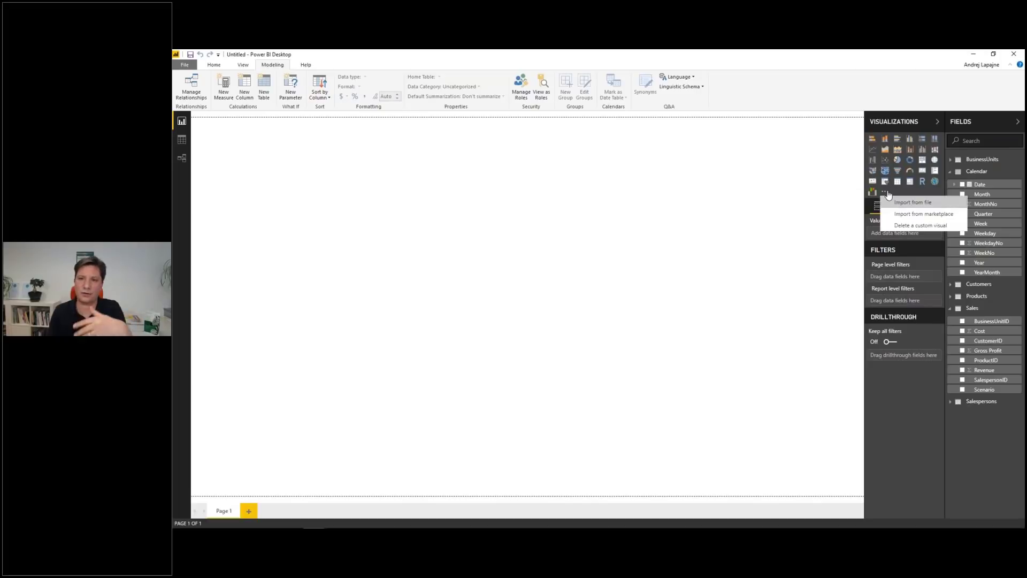
{"action": "left_click", "coordinate": [891, 201]}
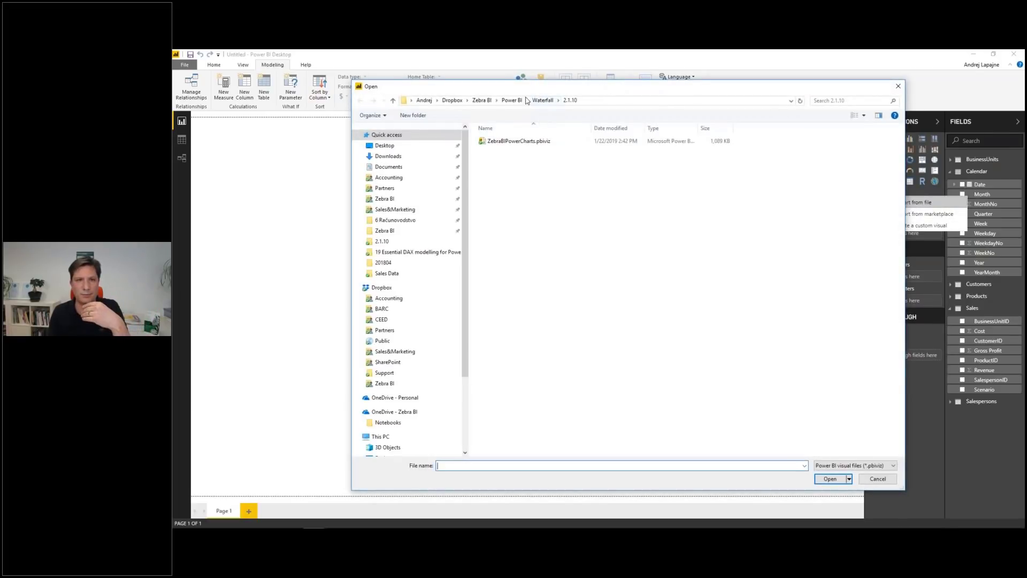
{"action": "left_click", "coordinate": [512, 100]}
{"action": "double_click", "coordinate": [508, 156]}
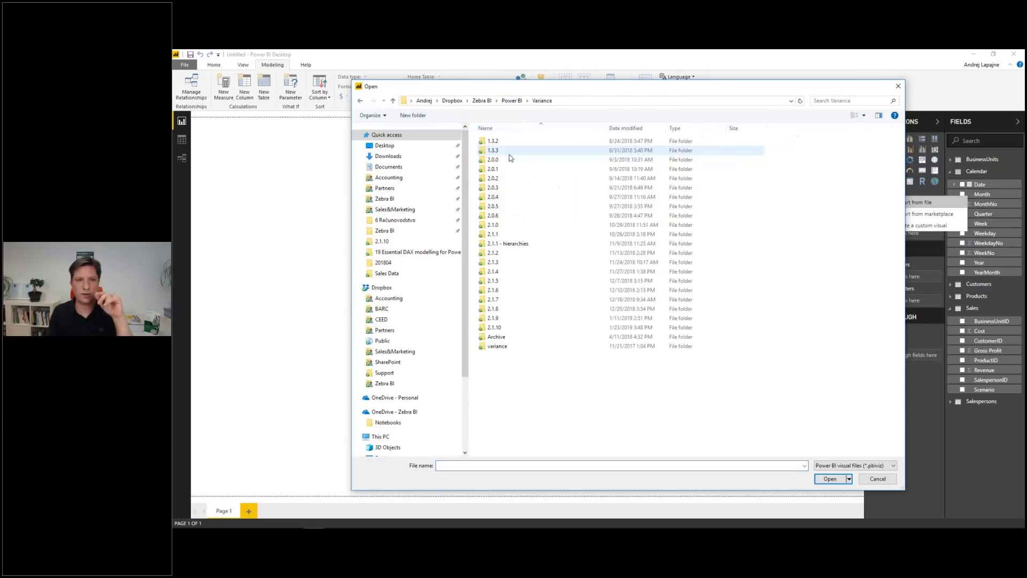
{"action": "double_click", "coordinate": [508, 328]}
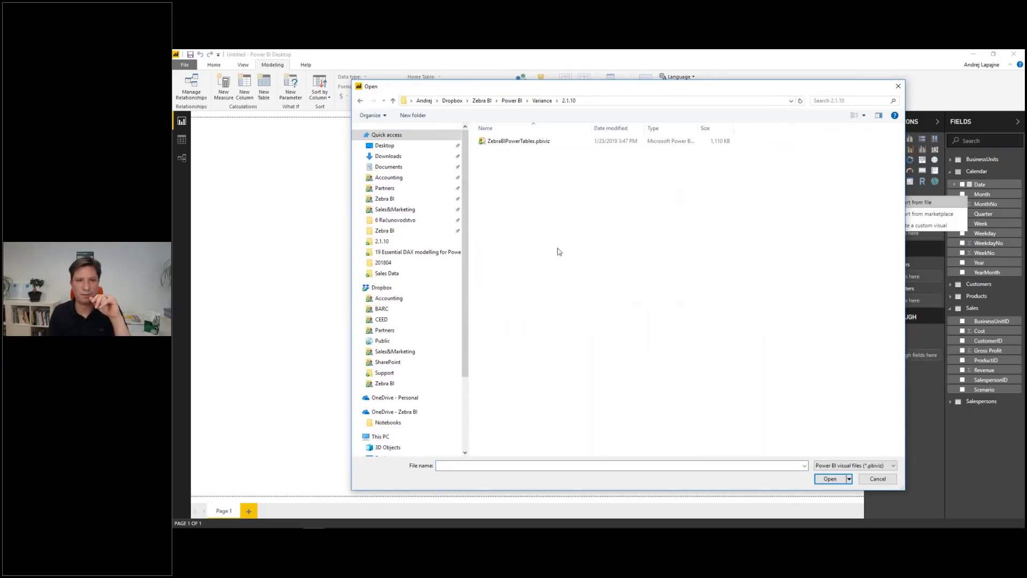
{"action": "double_click", "coordinate": [527, 141]}
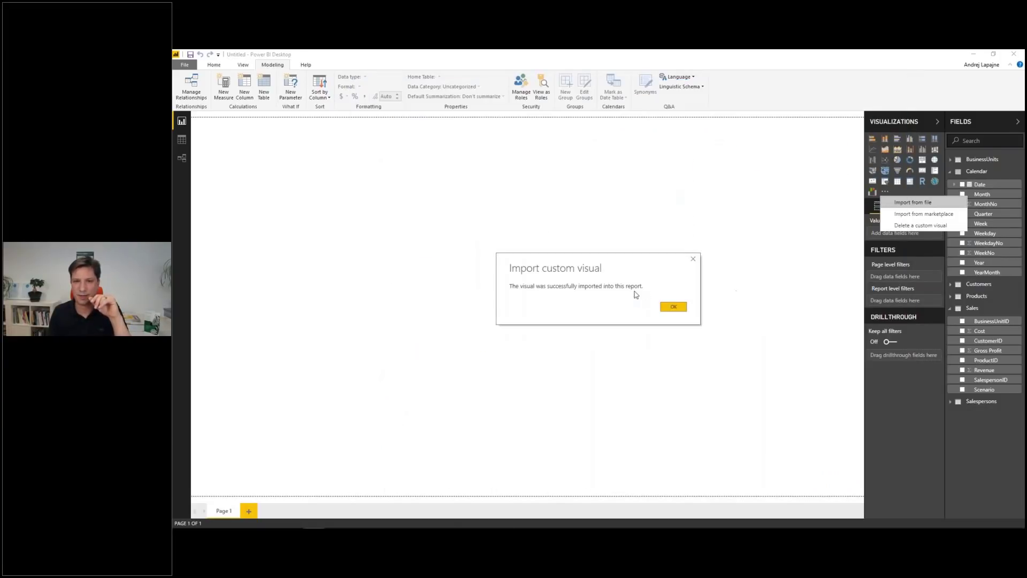
{"action": "left_click", "coordinate": [673, 307]}
Add a Zebra BI Power Charts visual near the page's middle showing Revenue from Sales by Month from Calendar.
{"action": "left_click", "coordinate": [871, 193]}
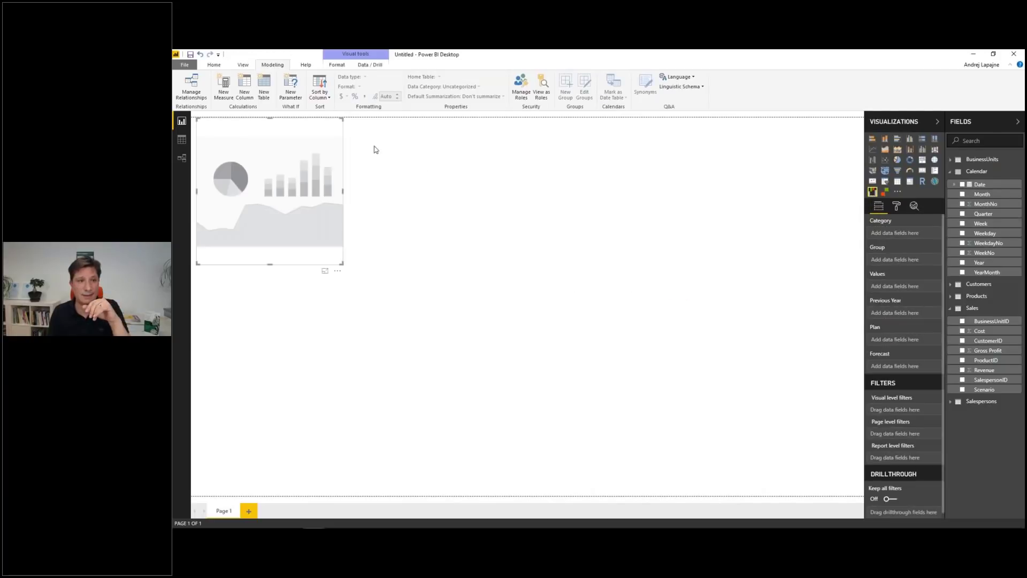
{"action": "left_click_drag", "start_coordinate": [321, 132], "coordinate": [568, 187]}
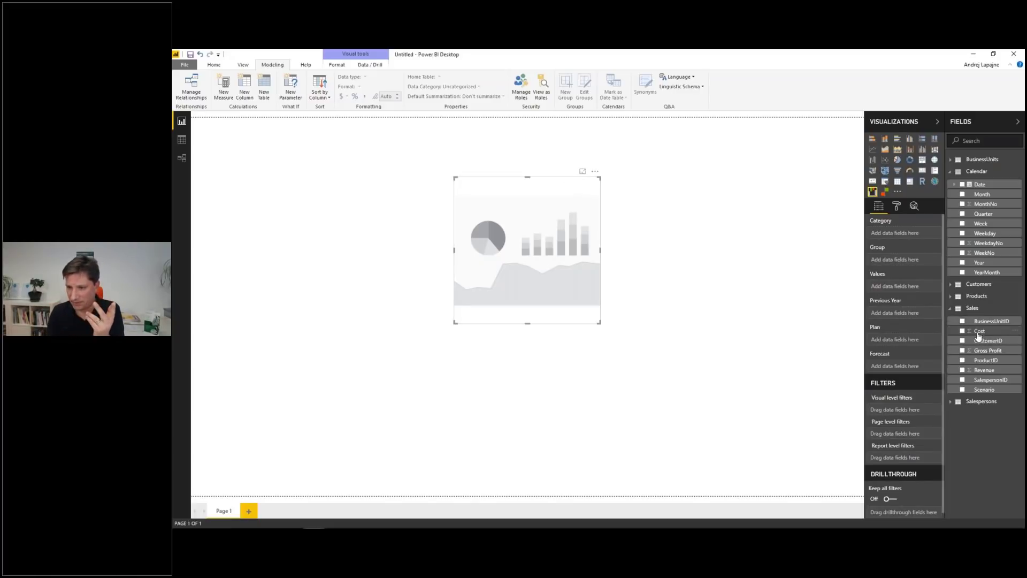
{"action": "left_click", "coordinate": [963, 371]}
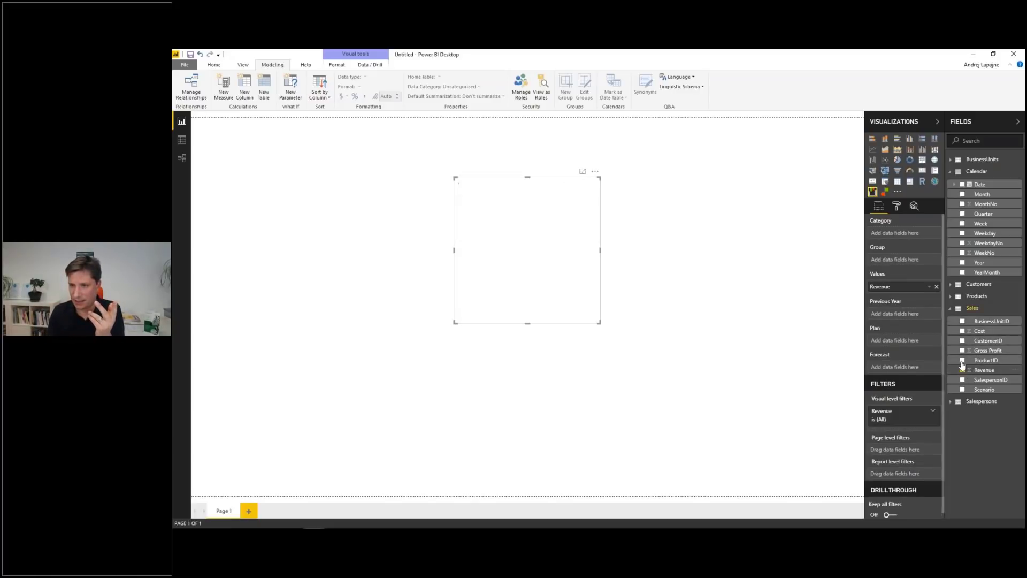
{"action": "left_click", "coordinate": [963, 194]}
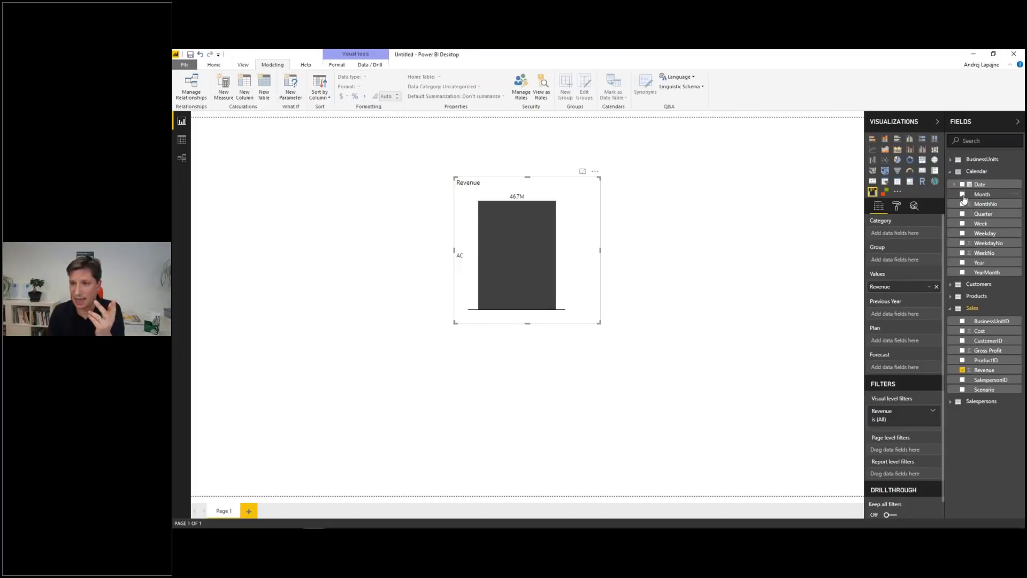
Add a slicer for the Calendar table's Year beside the chart and switch it to the Dropdown style.
{"action": "left_click_drag", "start_coordinate": [984, 265], "coordinate": [320, 142]}
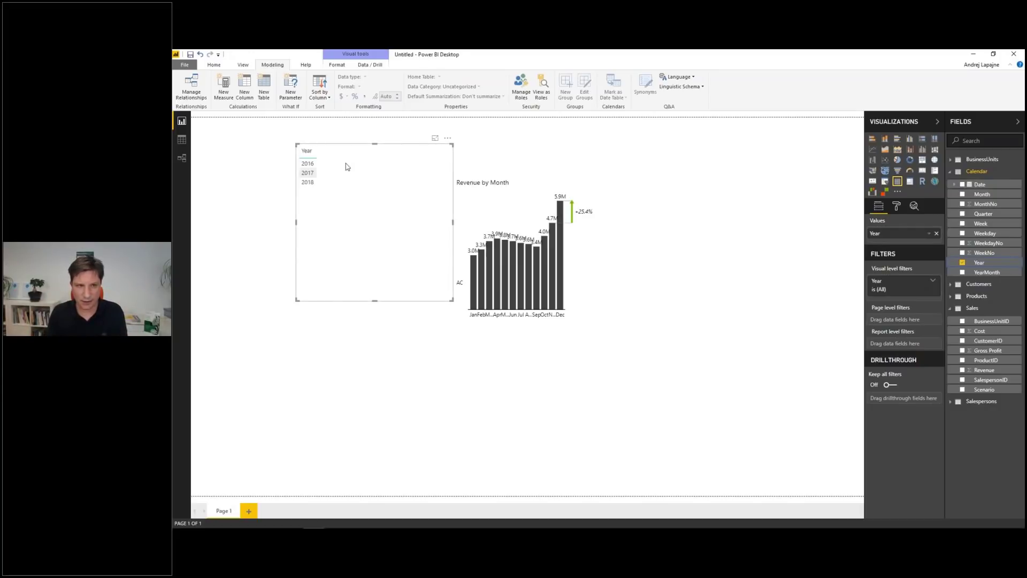
{"action": "left_click", "coordinate": [886, 182]}
{"action": "left_click", "coordinate": [443, 155]}
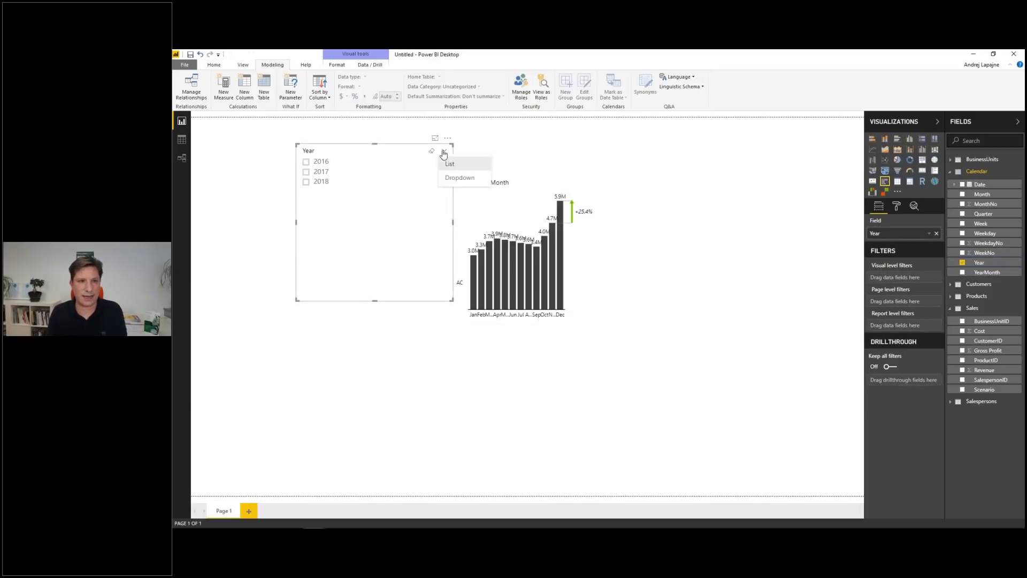
{"action": "left_click", "coordinate": [458, 178]}
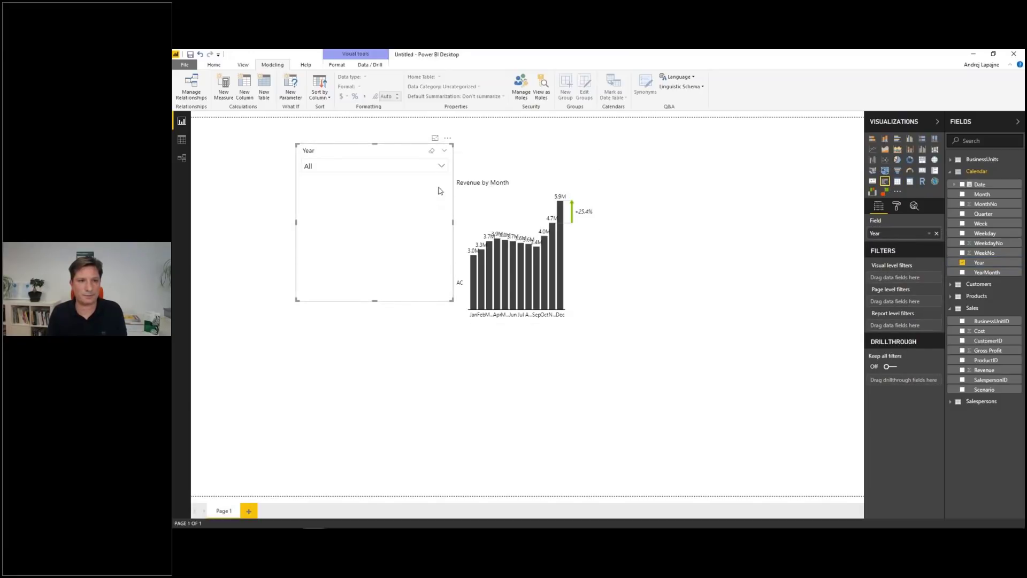
Filter the report page to 2018 with the Year slicer and collapse its list.
{"action": "left_click", "coordinate": [441, 166]}
{"action": "left_click", "coordinate": [311, 202]}
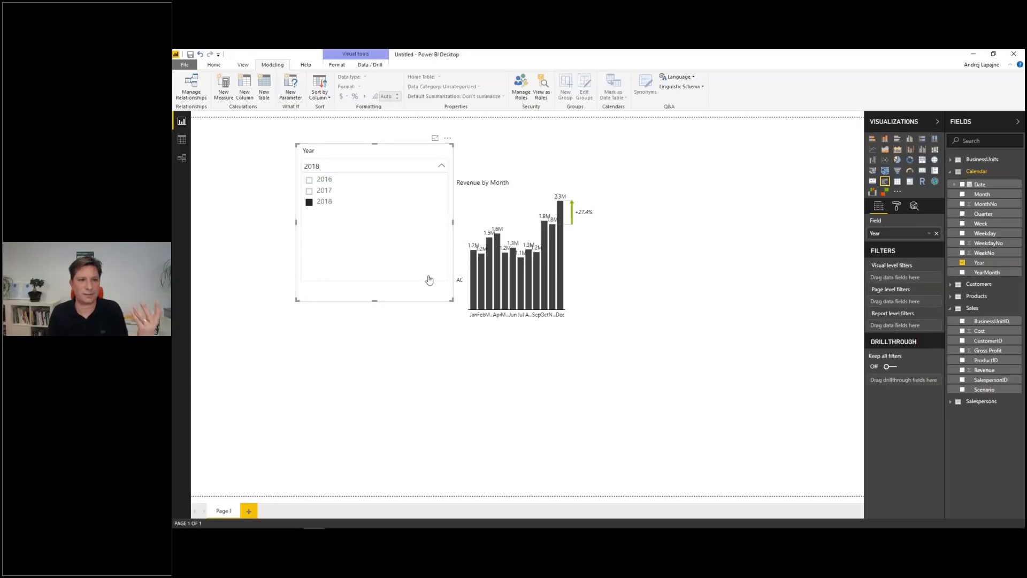
{"action": "left_click", "coordinate": [453, 305]}
{"action": "left_click", "coordinate": [419, 252]}
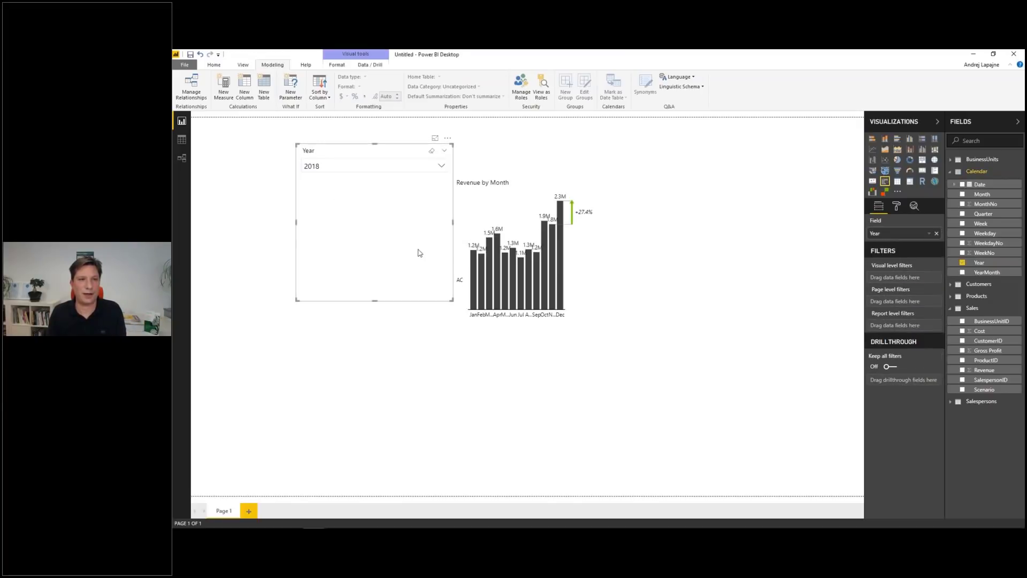
Shrink the Year slicer to a compact box nearer the chart and set its selection to 2017.
{"action": "left_click_drag", "start_coordinate": [451, 299], "coordinate": [358, 184]}
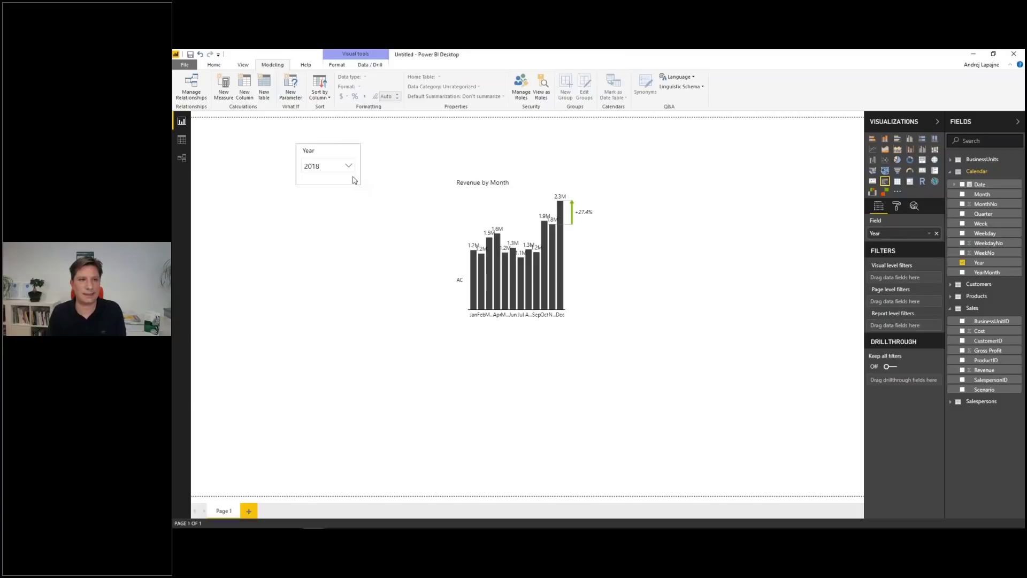
{"action": "left_click_drag", "start_coordinate": [326, 152], "coordinate": [380, 152]}
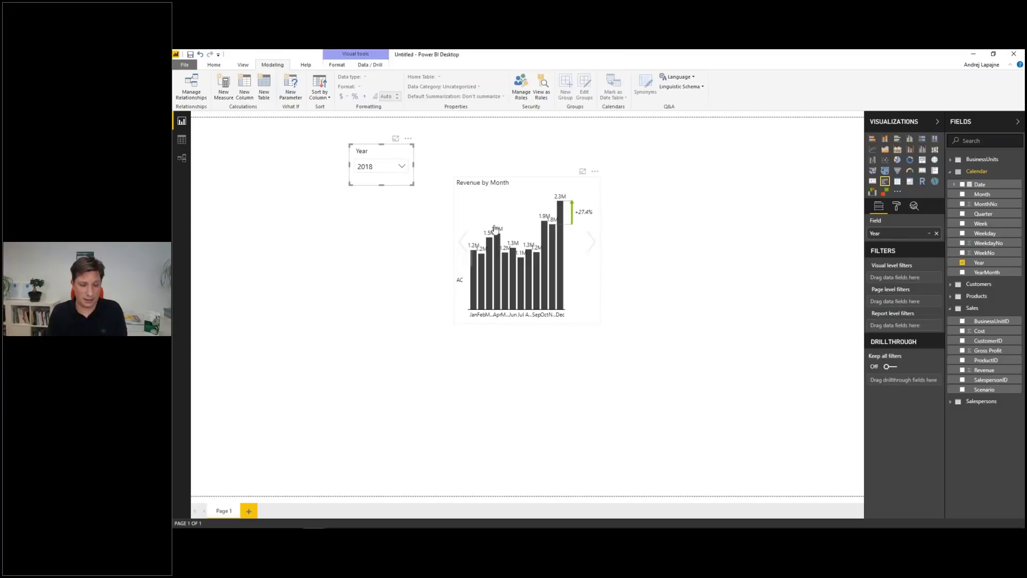
{"action": "left_click", "coordinate": [403, 166]}
{"action": "left_click", "coordinate": [375, 194]}
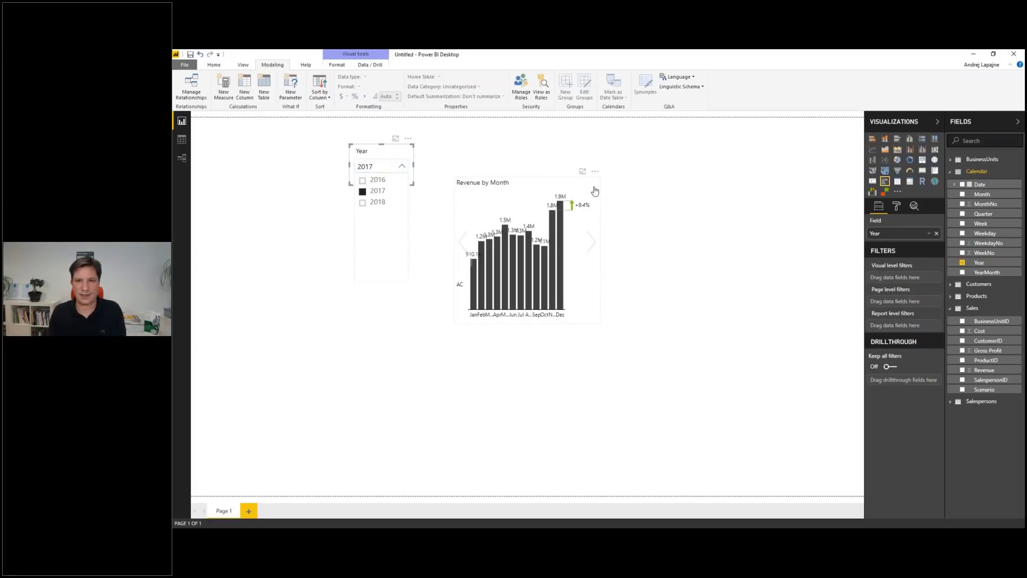
Widen the Revenue by Month chart by about half toward its right side and deselect it.
{"action": "left_click", "coordinate": [595, 220]}
{"action": "left_click_drag", "start_coordinate": [599, 249], "coordinate": [671, 249]}
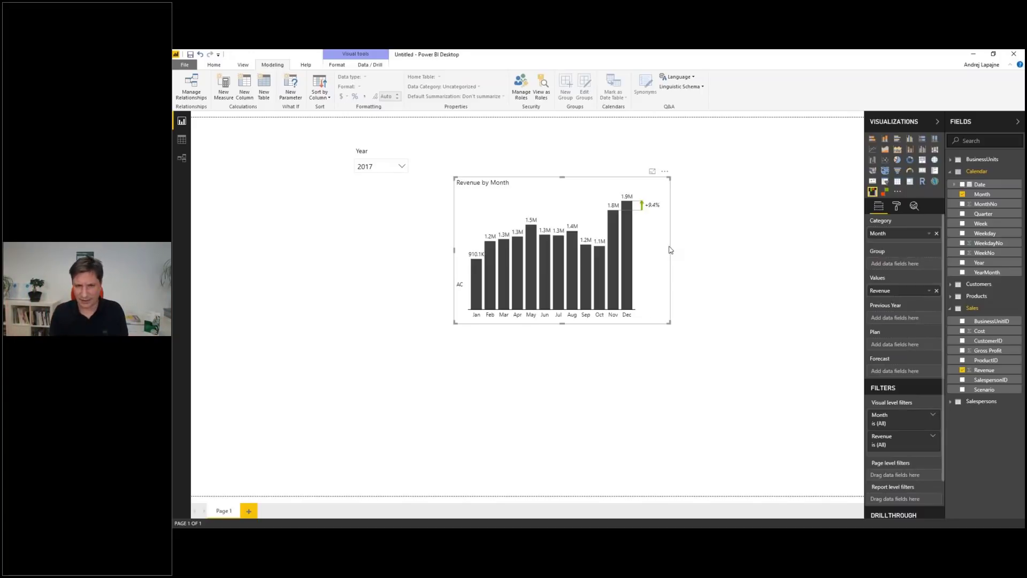
{"action": "left_click", "coordinate": [670, 250]}
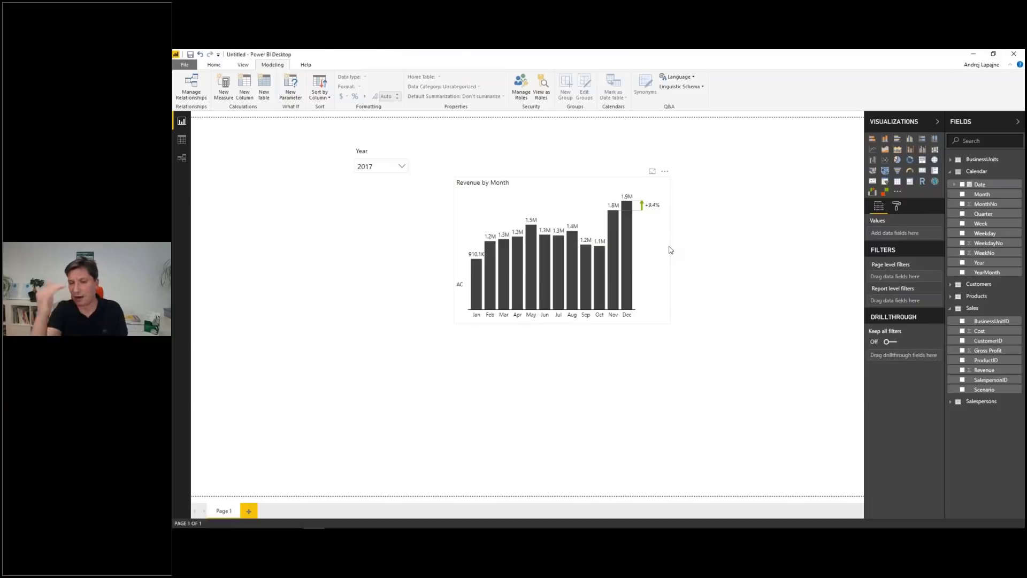
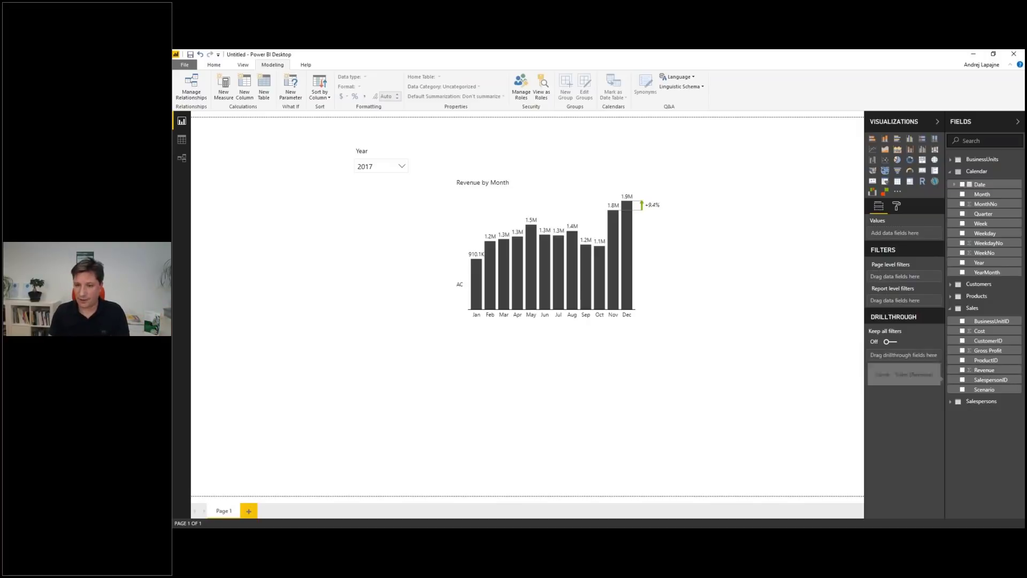
{"action": "right_click", "coordinate": [973, 369]}
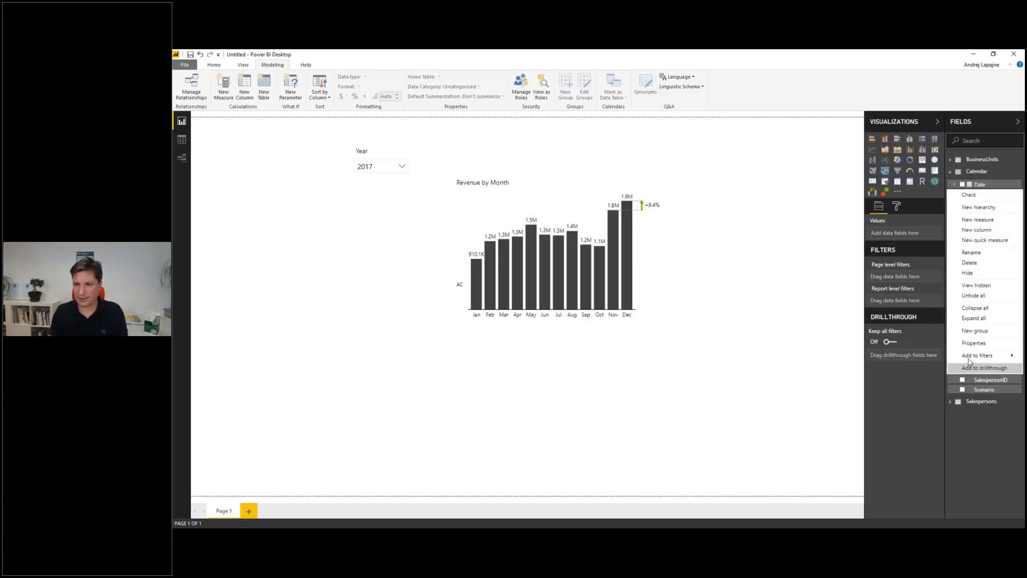
{"action": "left_click", "coordinate": [802, 366]}
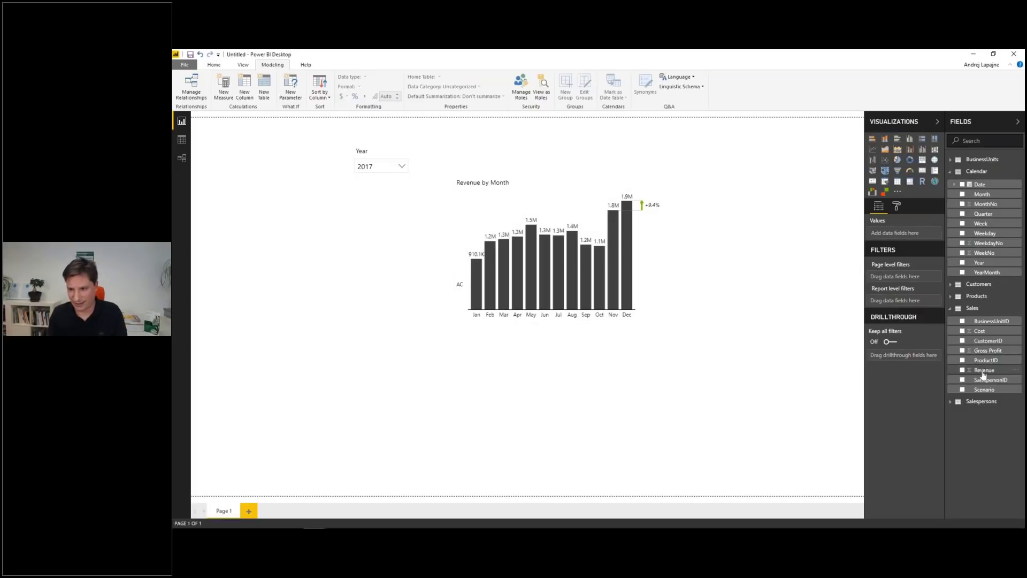
Examine the Scenario column in the Sales table's data, then return to the report page with the revenue chart selected.
{"action": "left_click", "coordinate": [589, 199]}
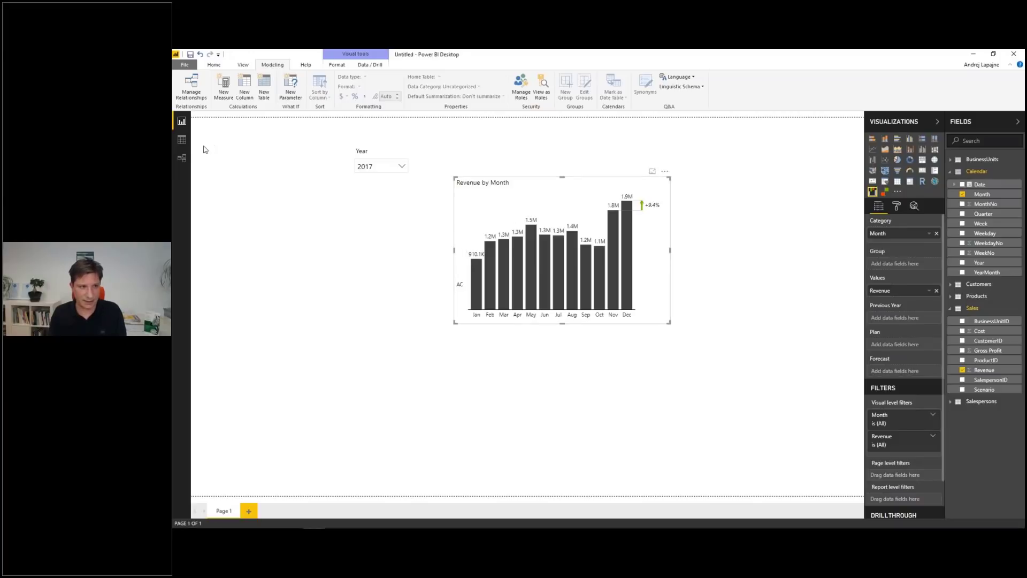
{"action": "left_click", "coordinate": [177, 141]}
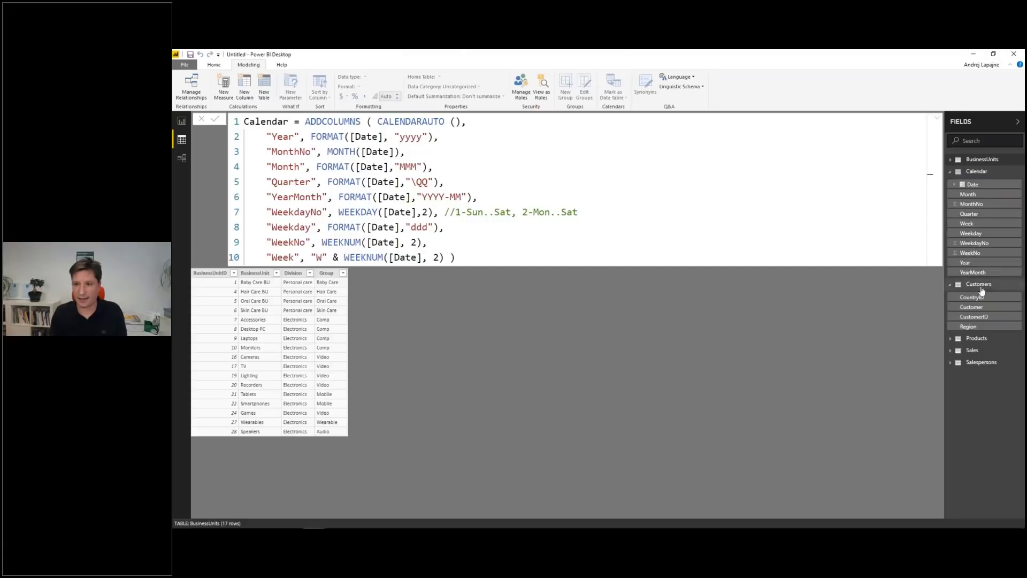
{"action": "left_click", "coordinate": [977, 352]}
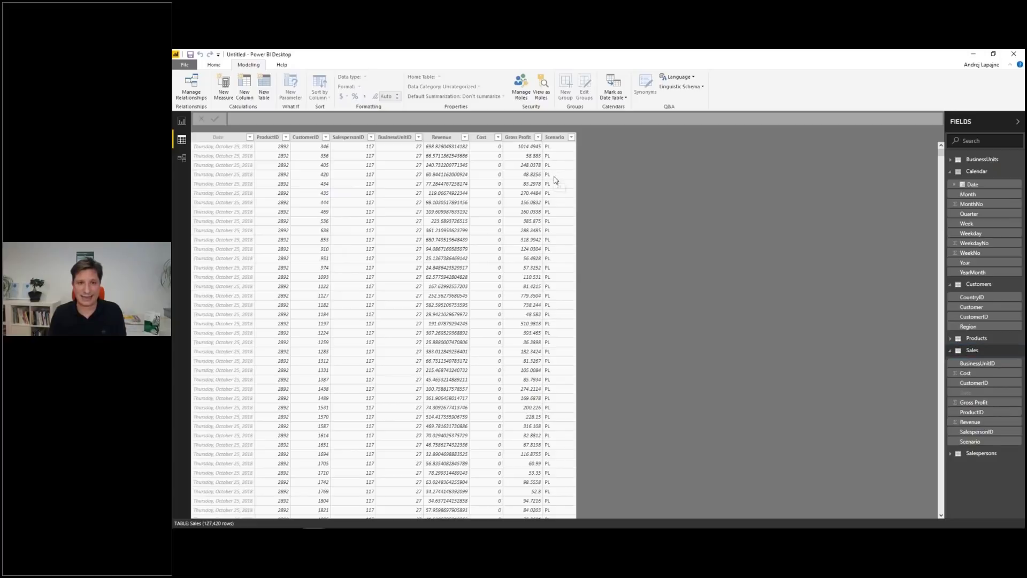
{"action": "left_click", "coordinate": [554, 177]}
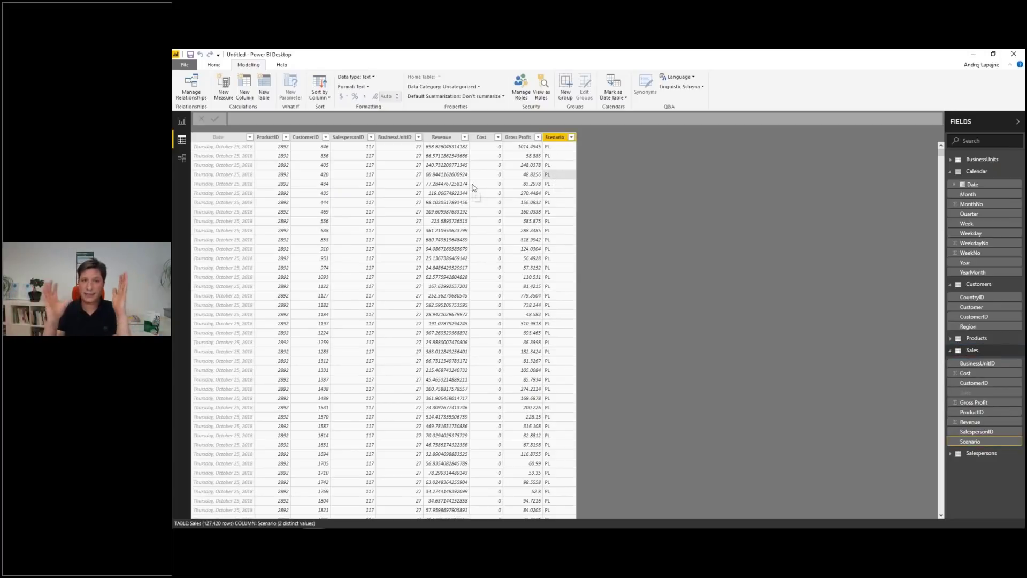
{"action": "left_click", "coordinate": [182, 121]}
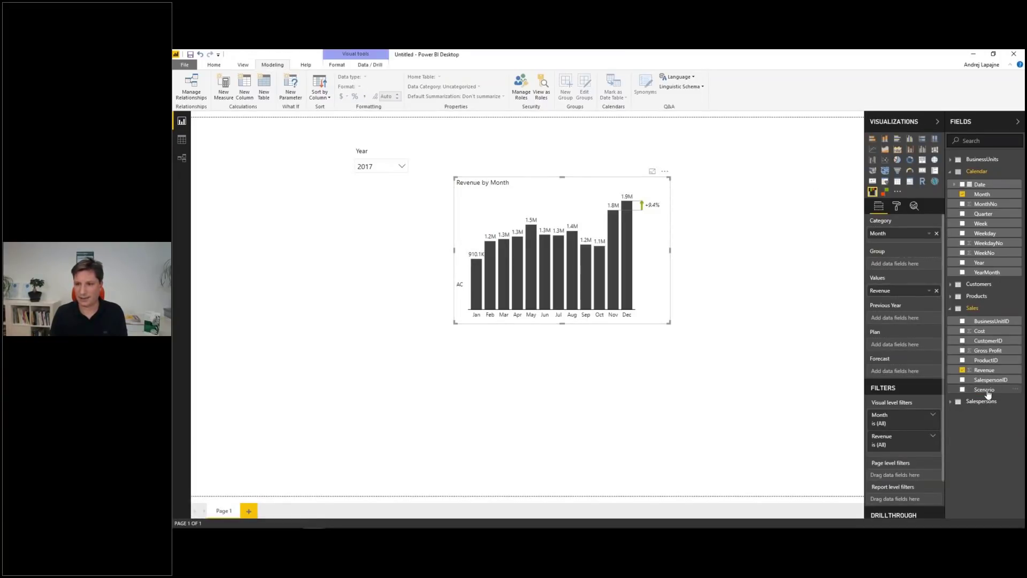
Group the revenue chart by Scenario from Sales and enlarge the visual so both scenario charts fit.
{"action": "left_click_drag", "start_coordinate": [988, 394], "coordinate": [908, 270]}
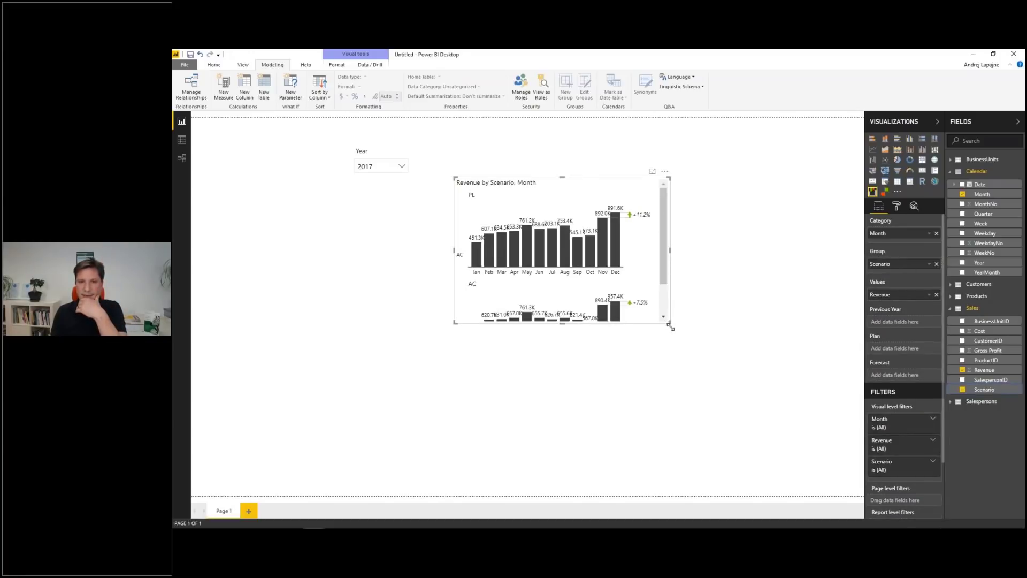
{"action": "left_click_drag", "start_coordinate": [670, 326], "coordinate": [803, 422]}
{"action": "left_click", "coordinate": [843, 326]}
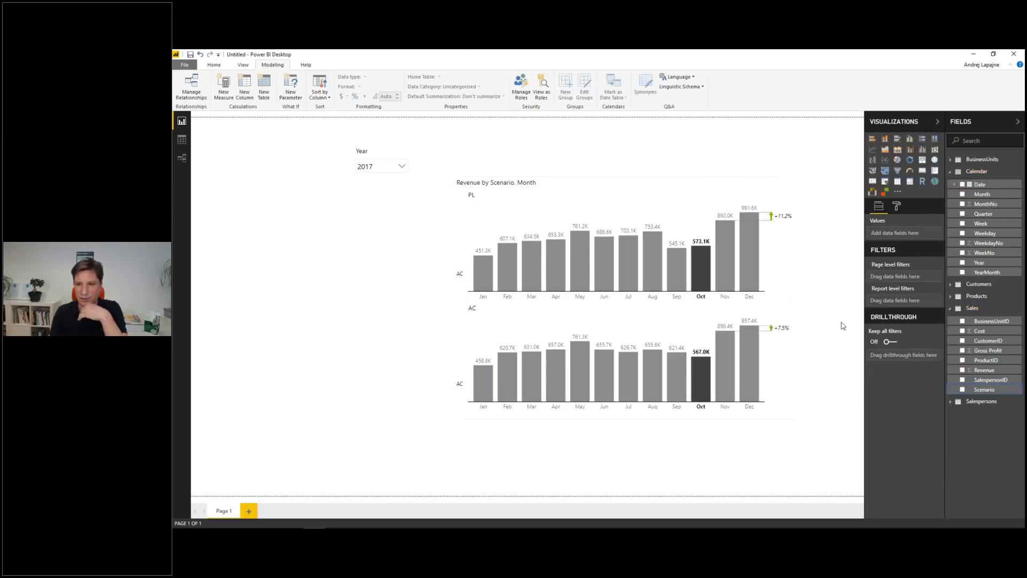
{"action": "left_click", "coordinate": [762, 197]}
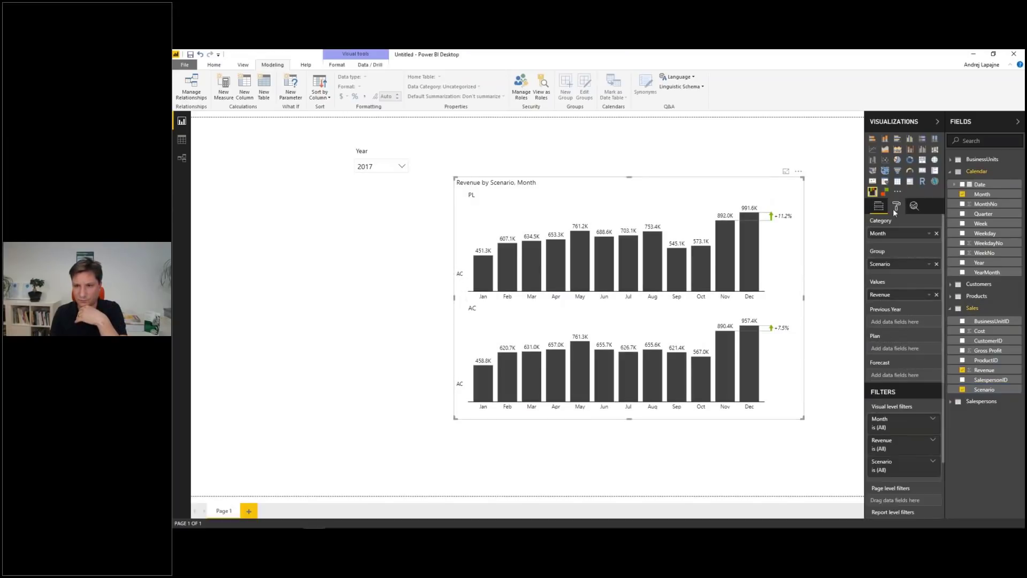
Check the December bar in the grouped charts and remove Scenario from the chart's grouping.
{"action": "left_click", "coordinate": [651, 270]}
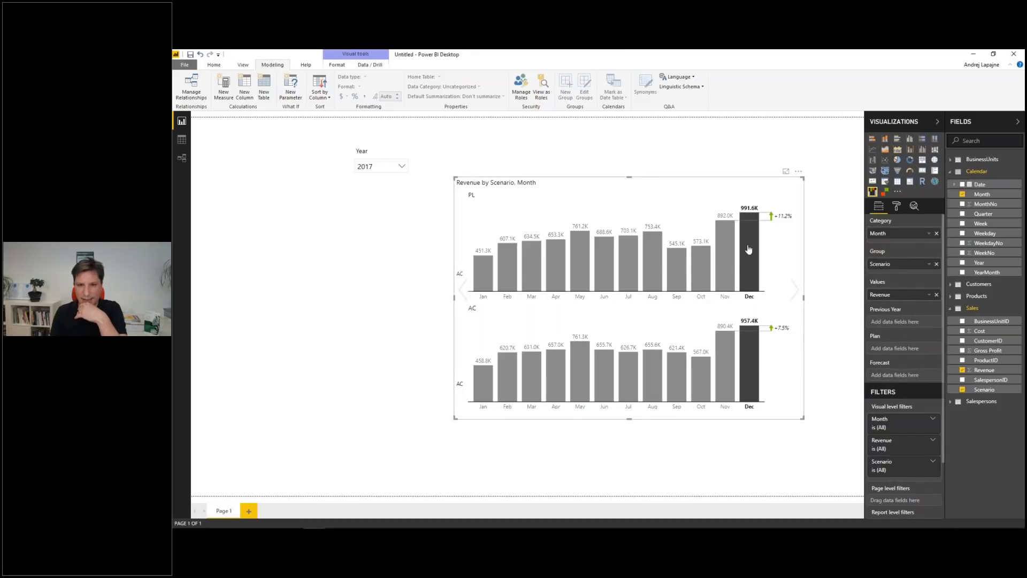
{"action": "mouse_move", "coordinate": [749, 250]}
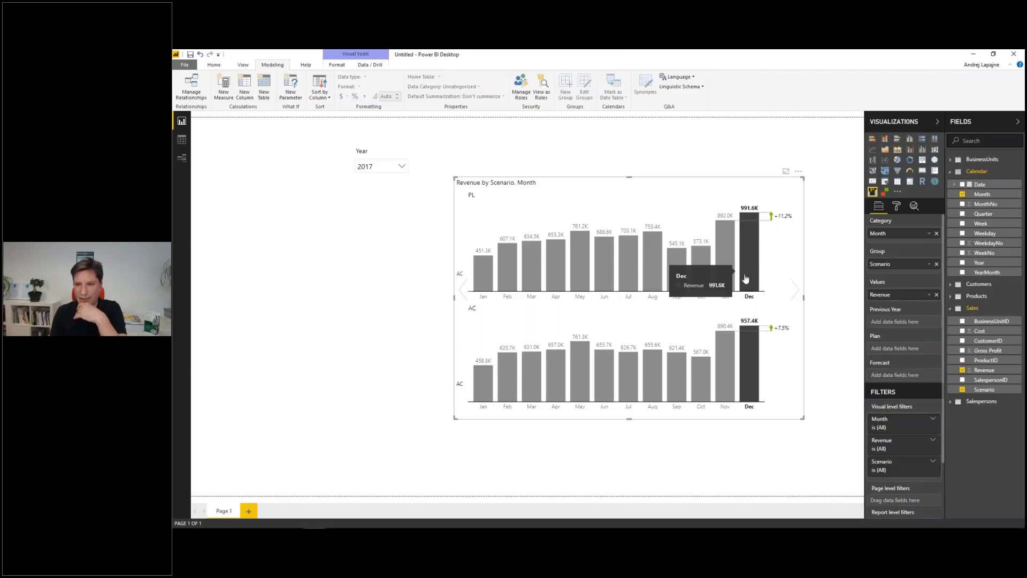
{"action": "left_click", "coordinate": [937, 264]}
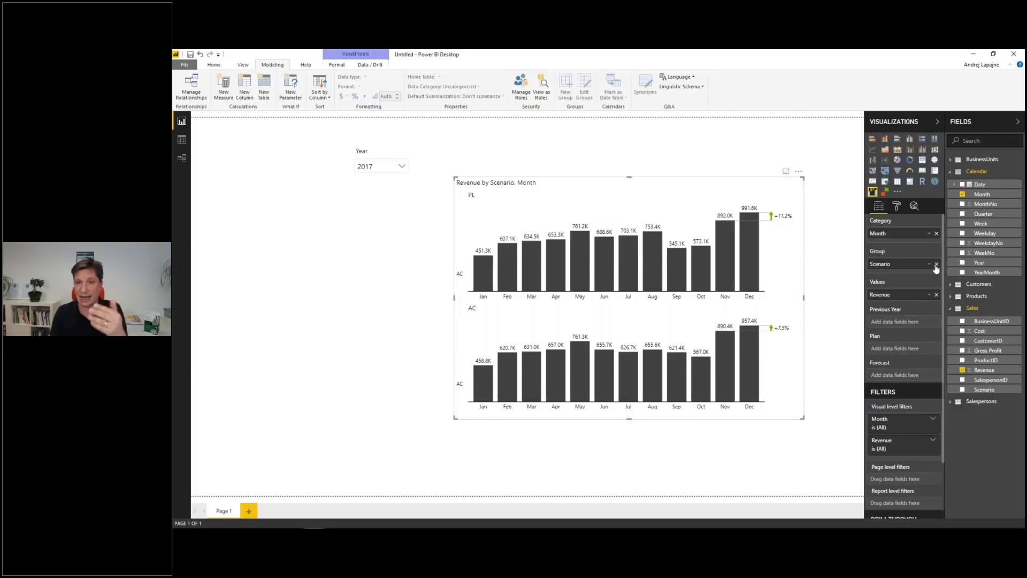
Create a new measure in the Sales table and name it Revenue AC.
{"action": "left_click", "coordinate": [983, 370]}
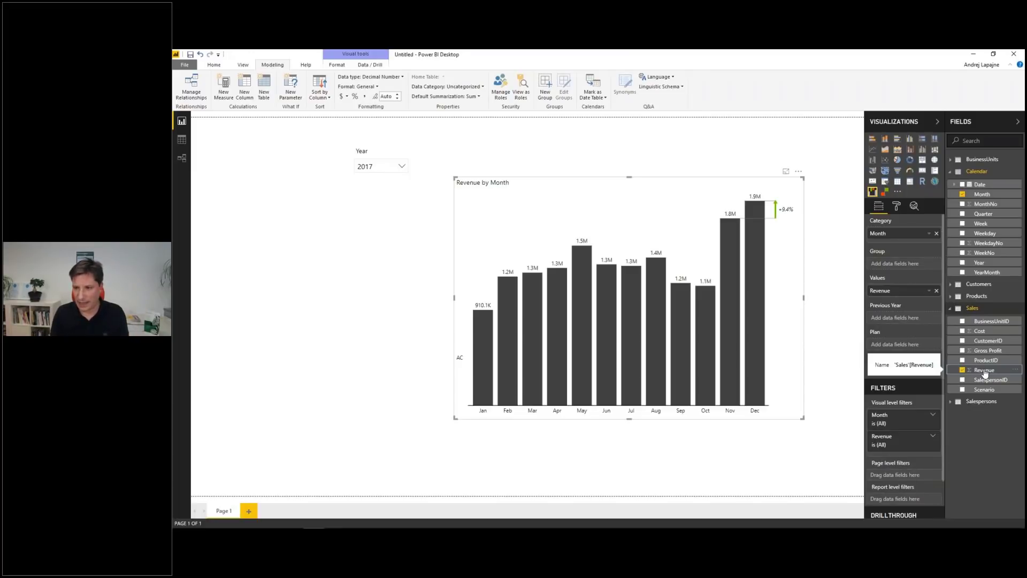
{"action": "right_click", "coordinate": [984, 372]}
{"action": "right_click", "coordinate": [982, 371]}
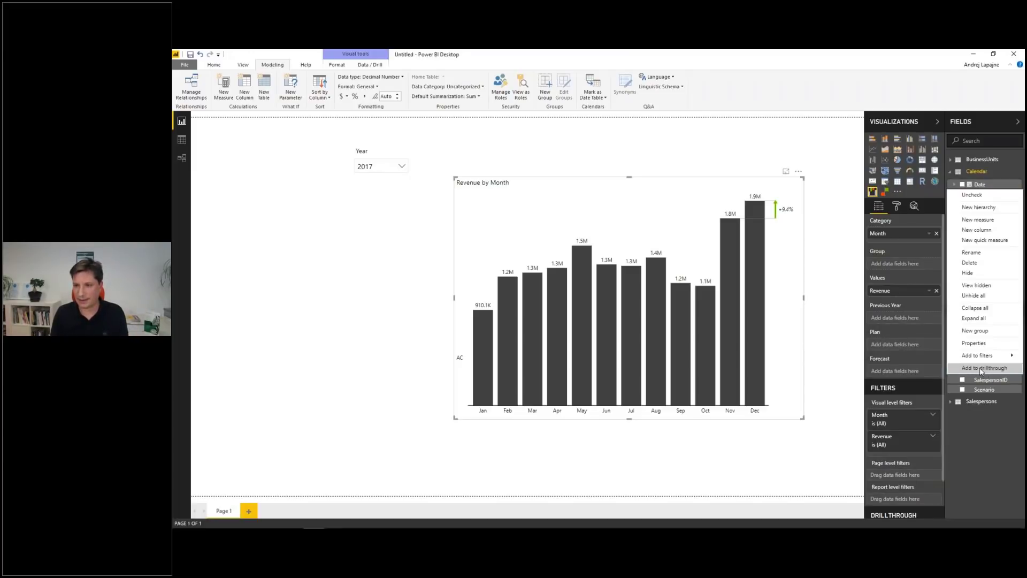
{"action": "left_click", "coordinate": [986, 224]}
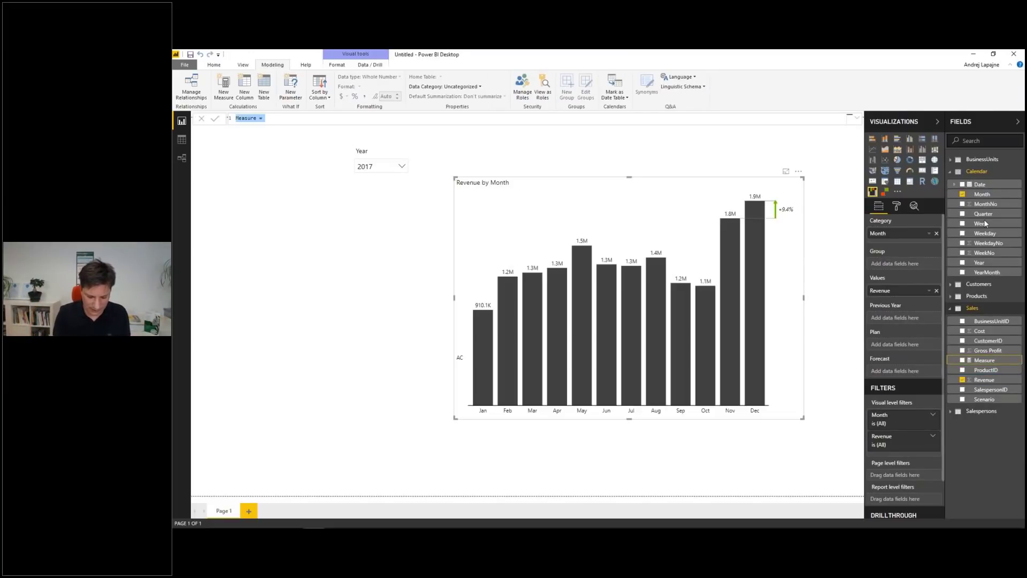
{"action": "type", "text": "Revenue"}
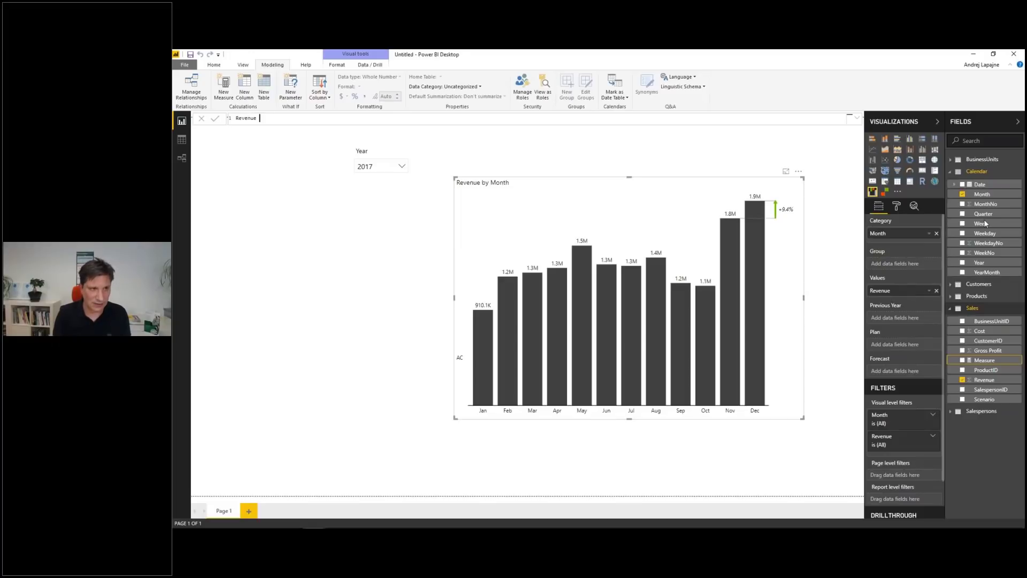
{"action": "type", "text": " AC"}
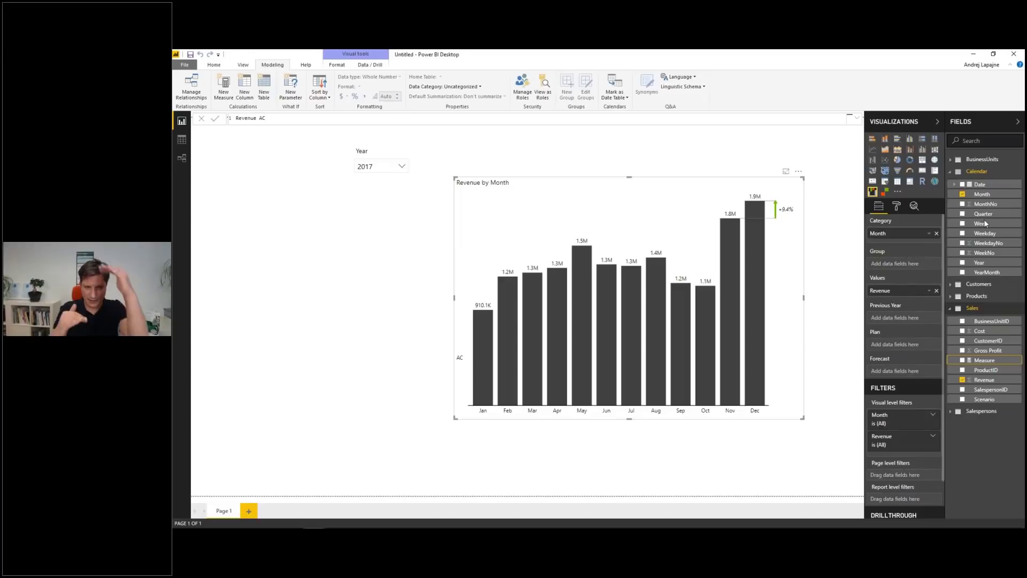
{"action": "type", "text": " = "}
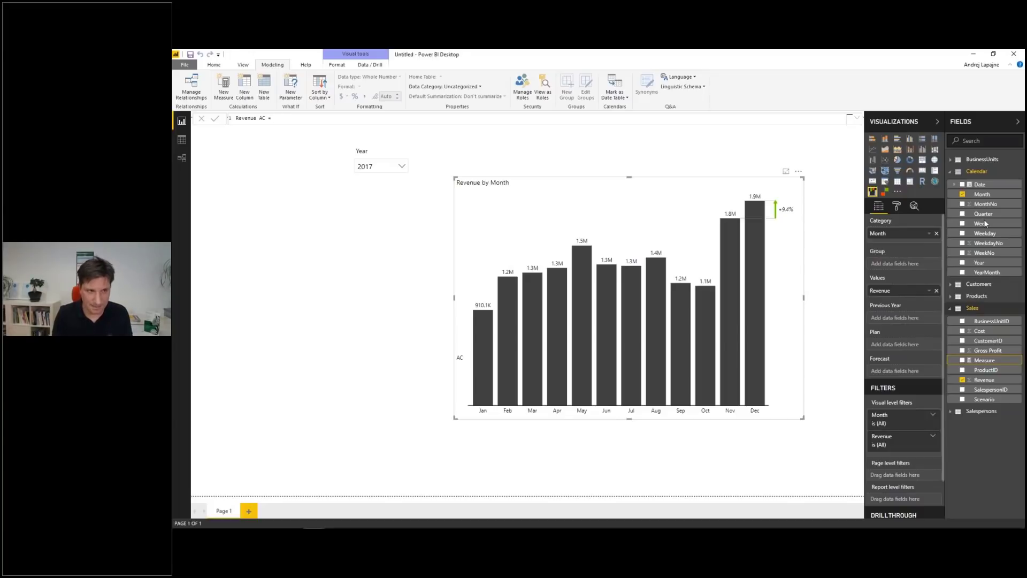
Enter SUM(Sales[Revenue]) as the expression of the Revenue AC measure.
{"action": "type", "text": "SUM"}
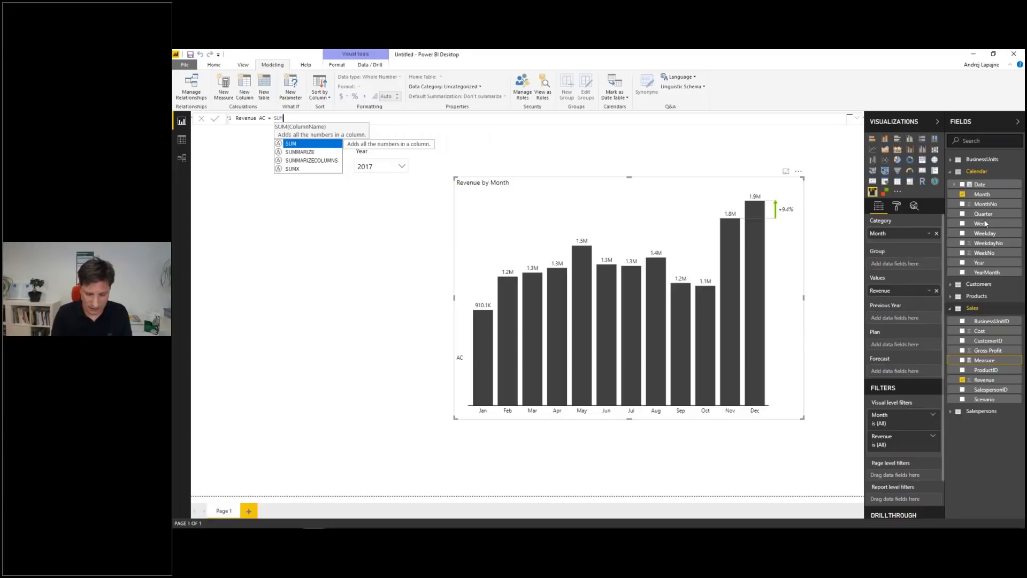
{"action": "type", "text": "("}
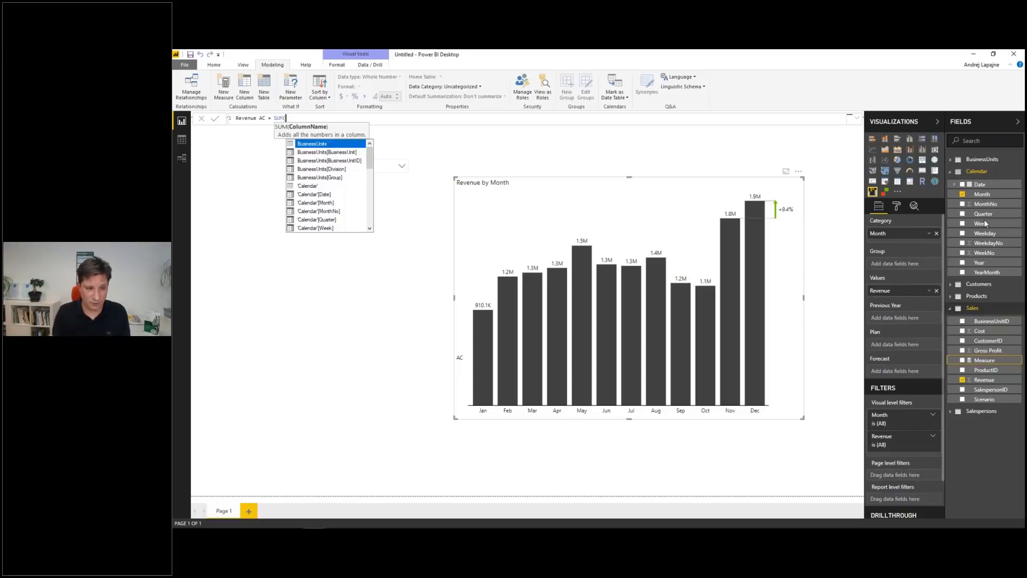
{"action": "type", "text": "revenu"}
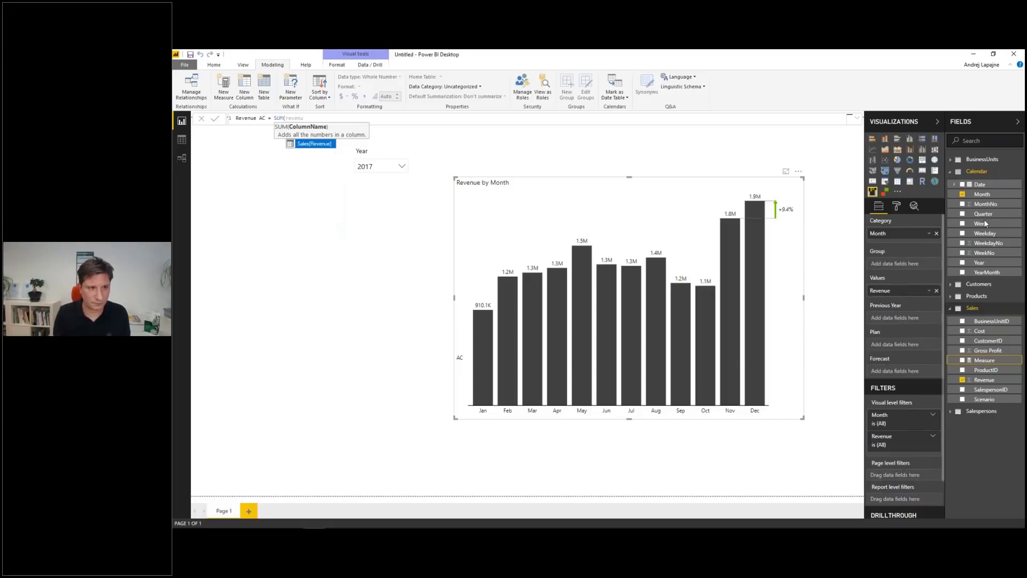
{"action": "key", "text": "Tab"}
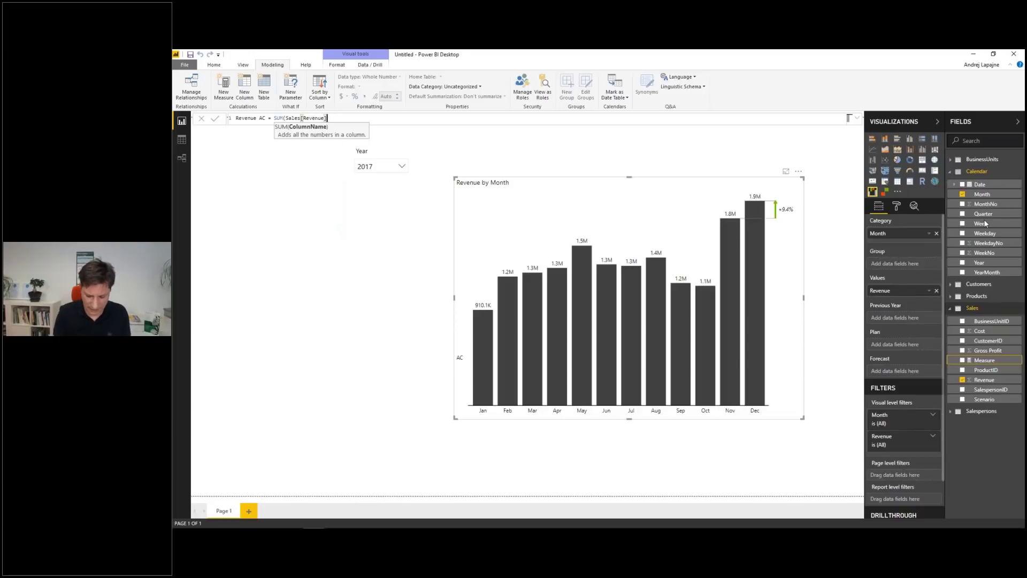
{"action": "type", "text": ")"}
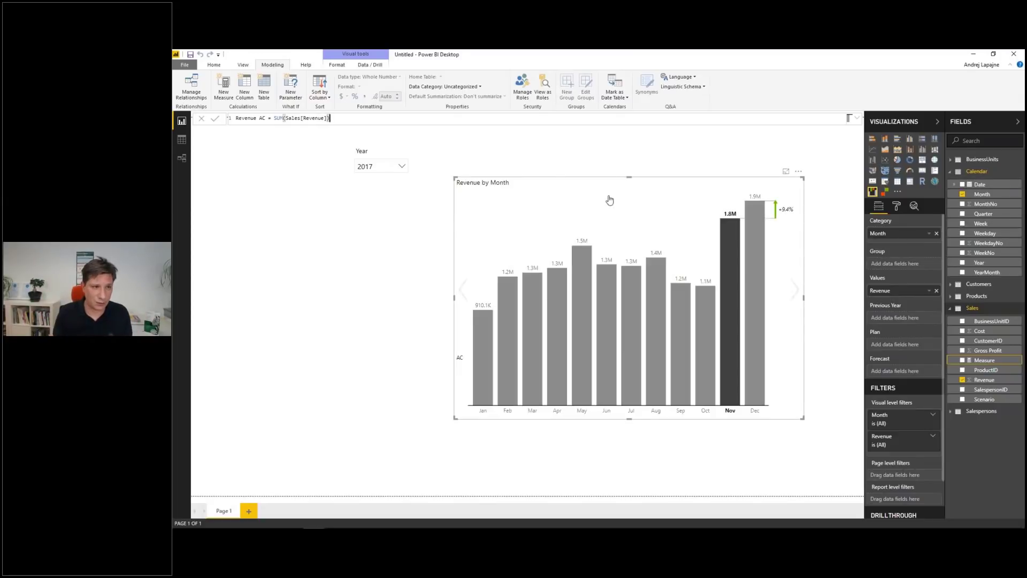
Wrap the SUM(Sales[Revenue]) expression of the Revenue AC measure in a CALCULATE function.
{"action": "scroll", "coordinate": [346, 121], "scroll_direction": "up", "scroll_amount": 5}
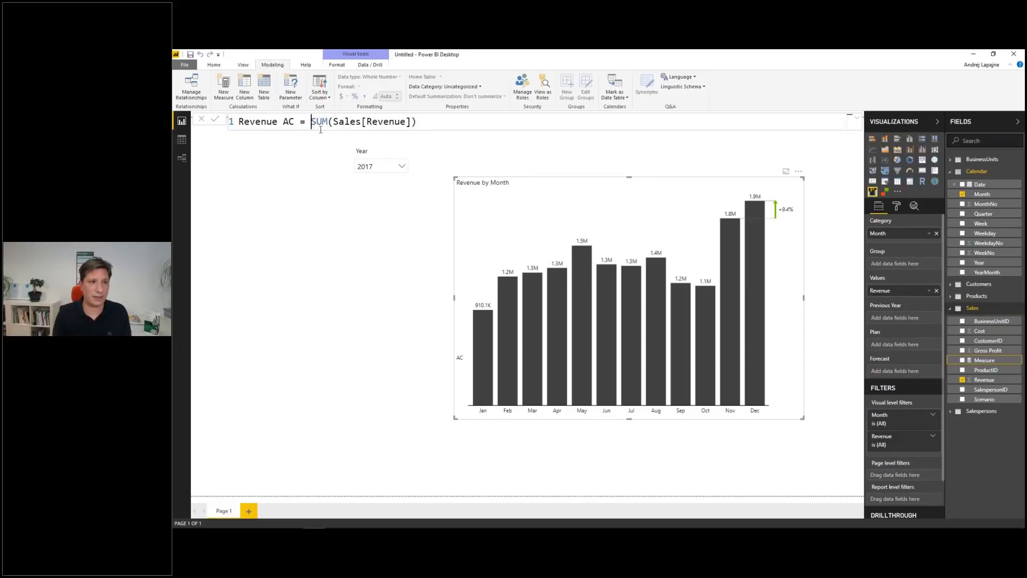
{"action": "left_click", "coordinate": [313, 121]}
{"action": "type", "text": "CA"}
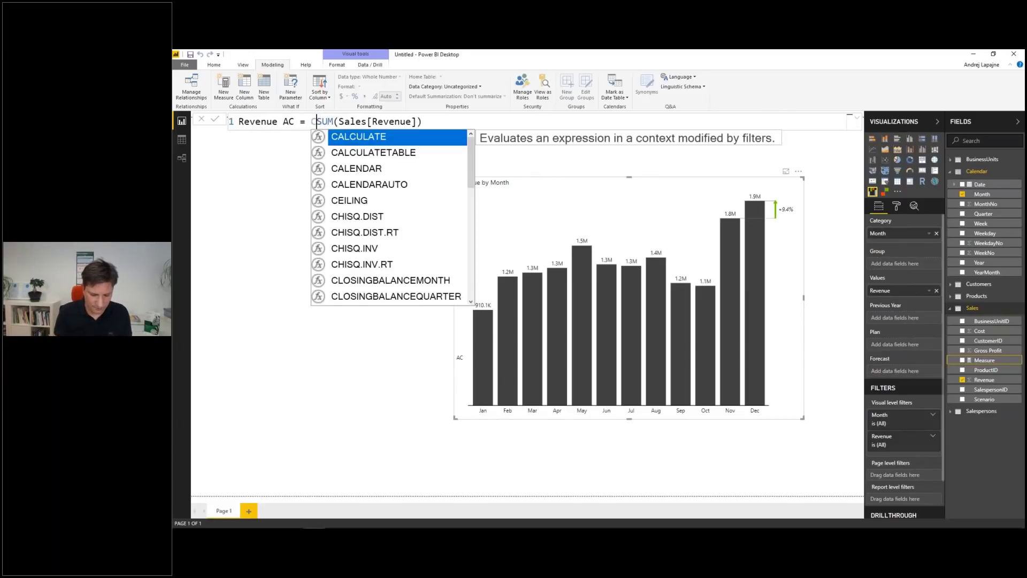
{"action": "key", "text": "Tab"}
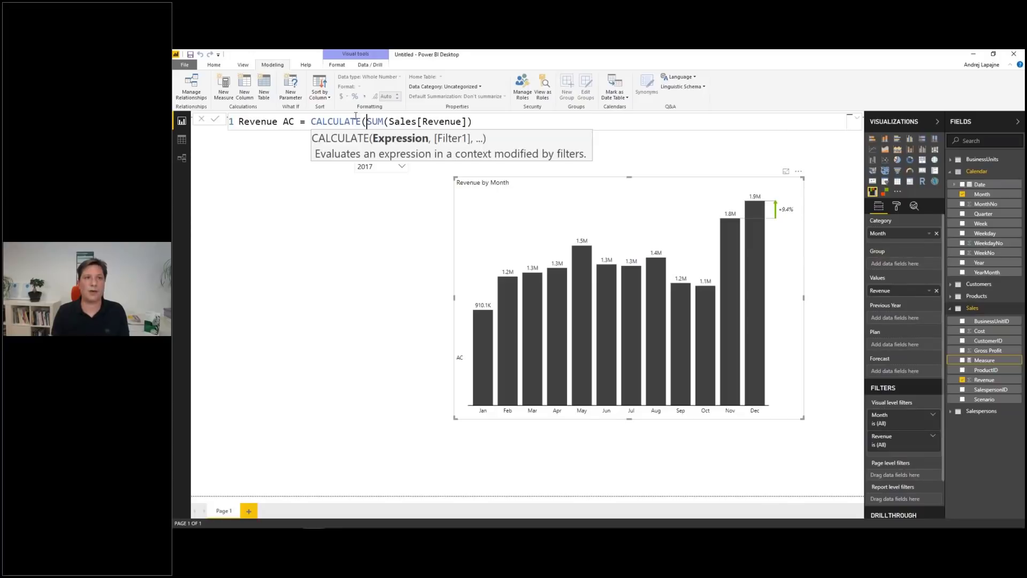
{"action": "left_click", "coordinate": [473, 121]}
{"action": "type", "text": ")"}
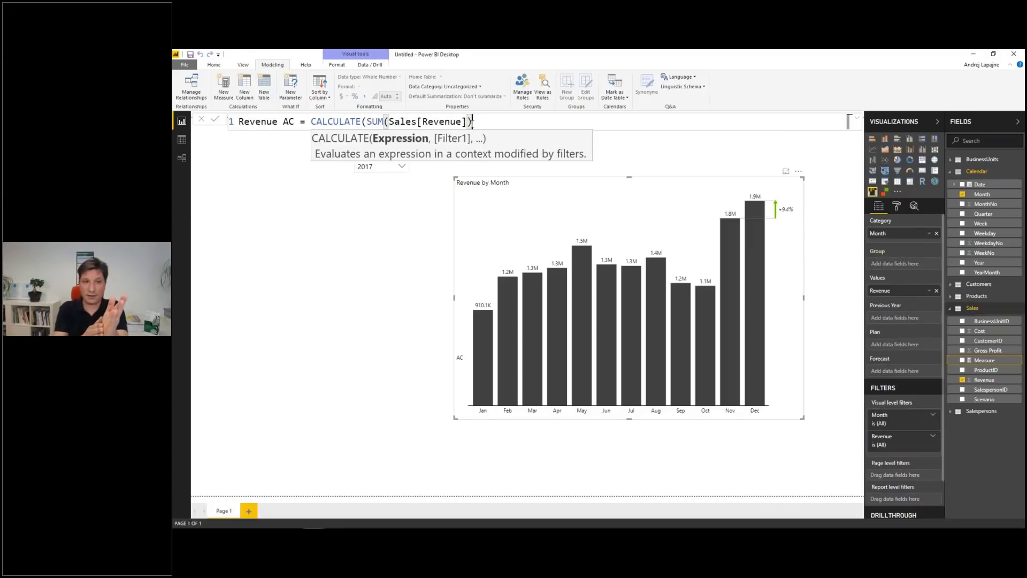
Add FILTER(Sales, Sales[Scenario]="AC") as the filter argument of CALCULATE and commit the Revenue AC measure.
{"action": "type", "text": ","}
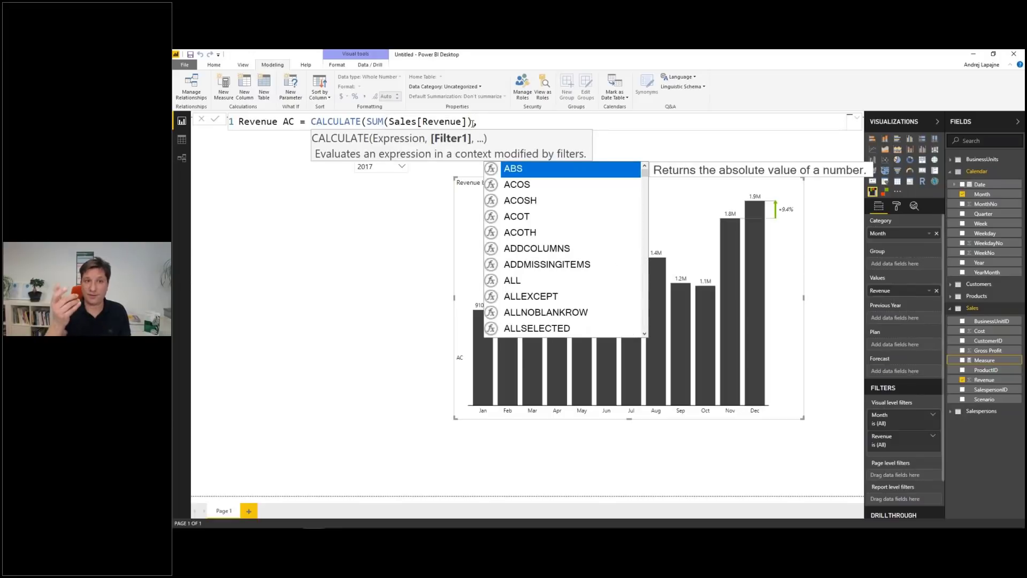
{"action": "type", "text": " FILTER"}
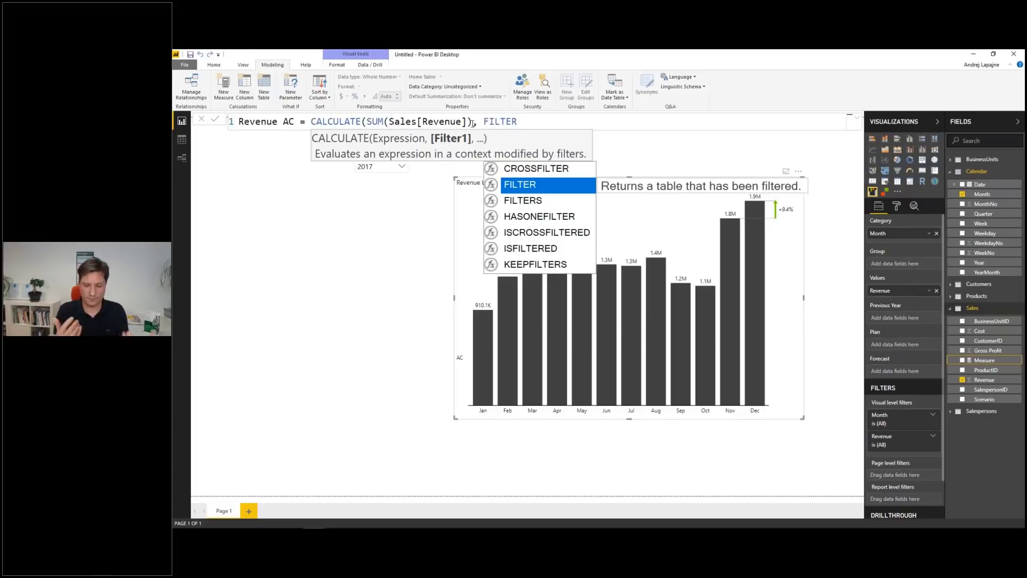
{"action": "type", "text": "("}
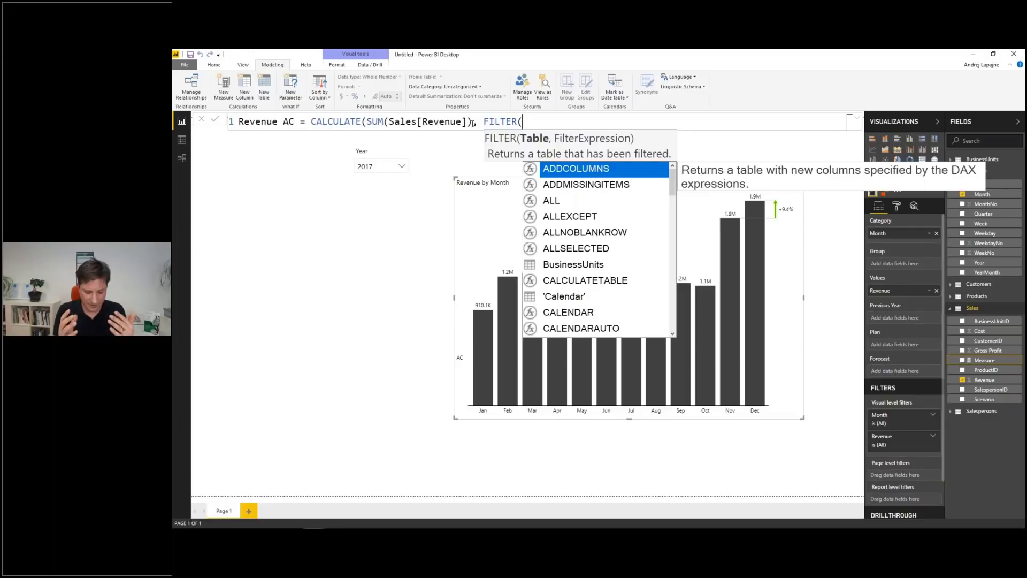
{"action": "type", "text": "Sales"}
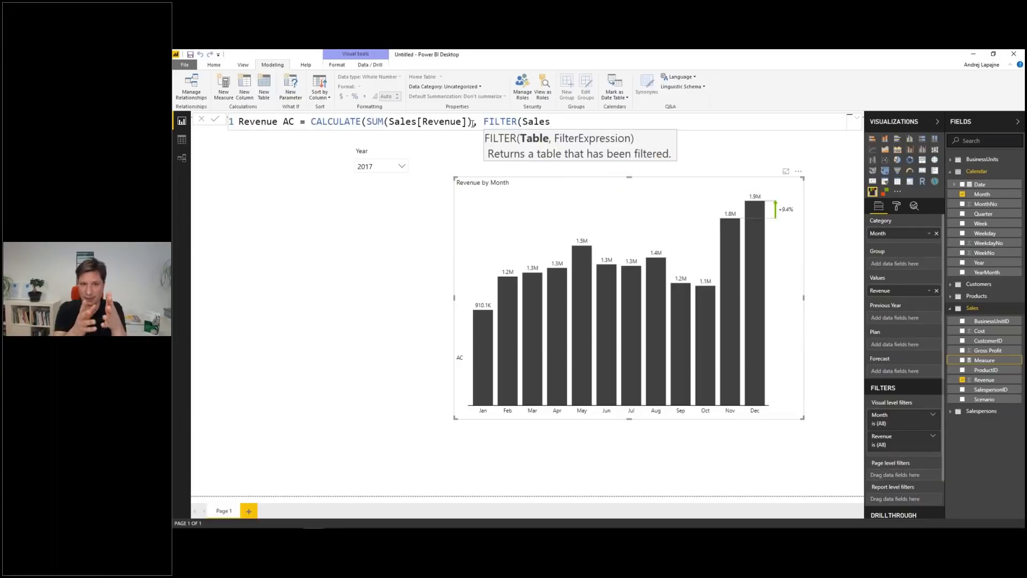
{"action": "type", "text": ","}
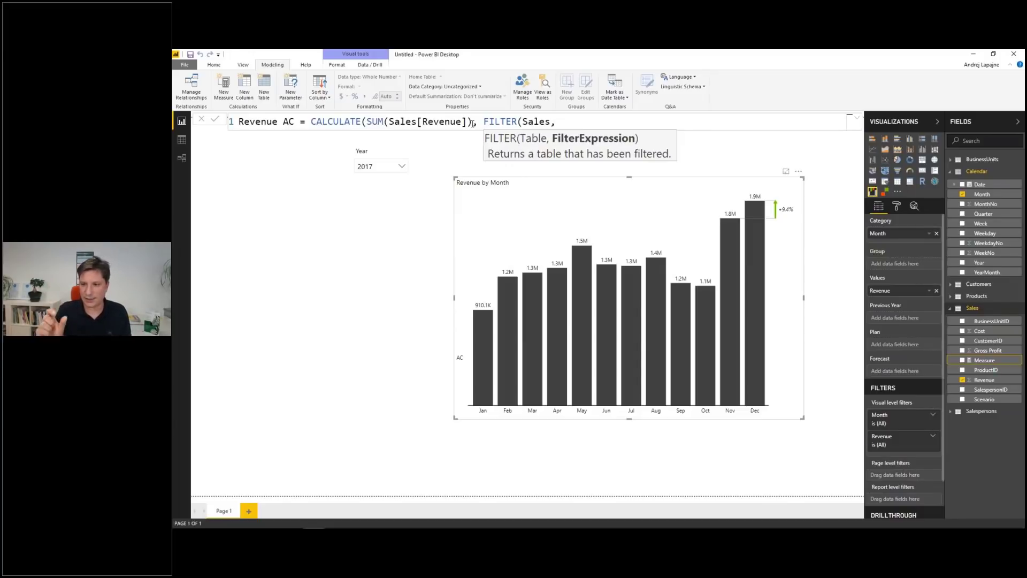
{"action": "type", "text": "Sc"}
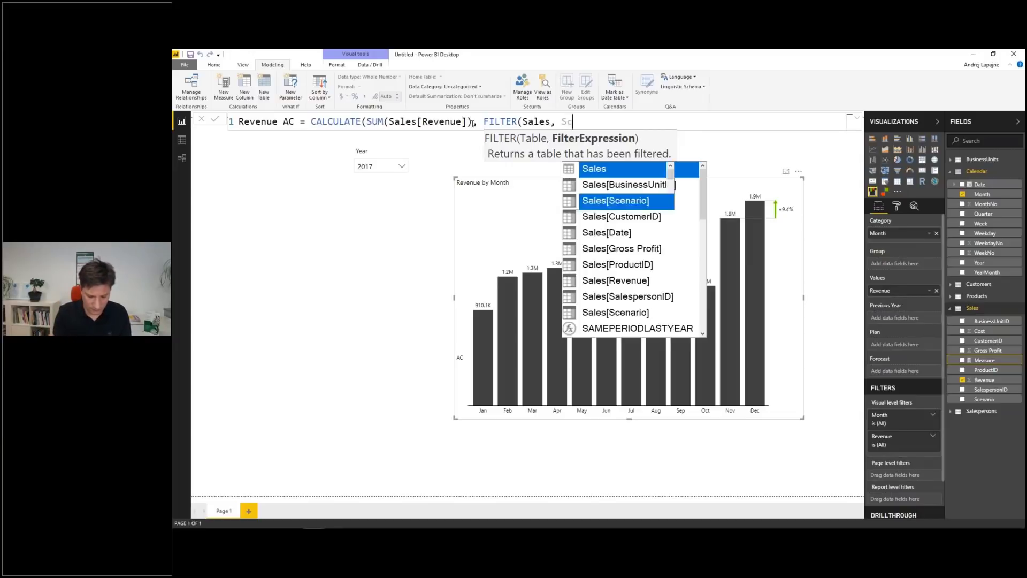
{"action": "type", "text": "enario"}
{"action": "key", "text": "Tab"}
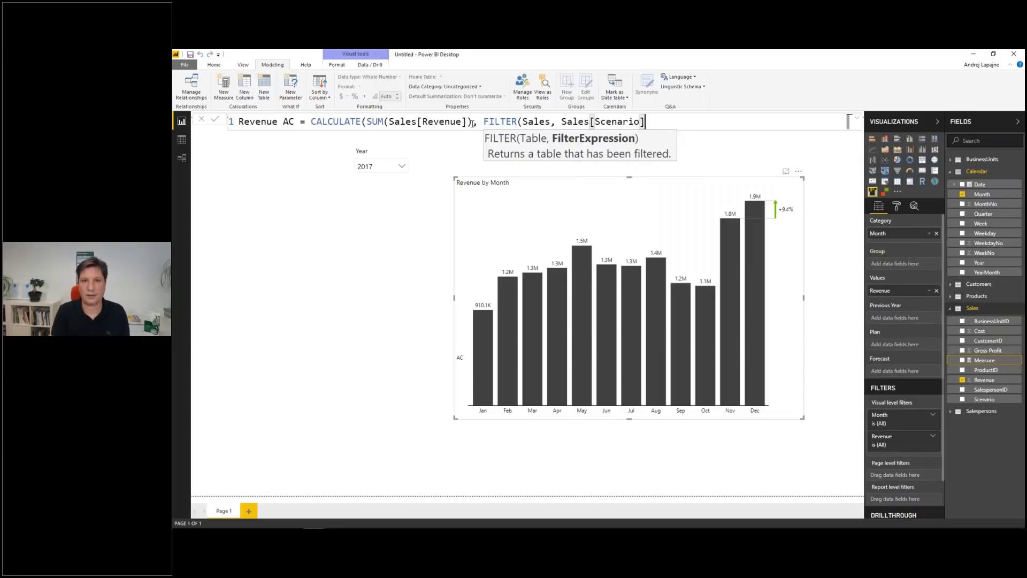
{"action": "type", "text": "="}
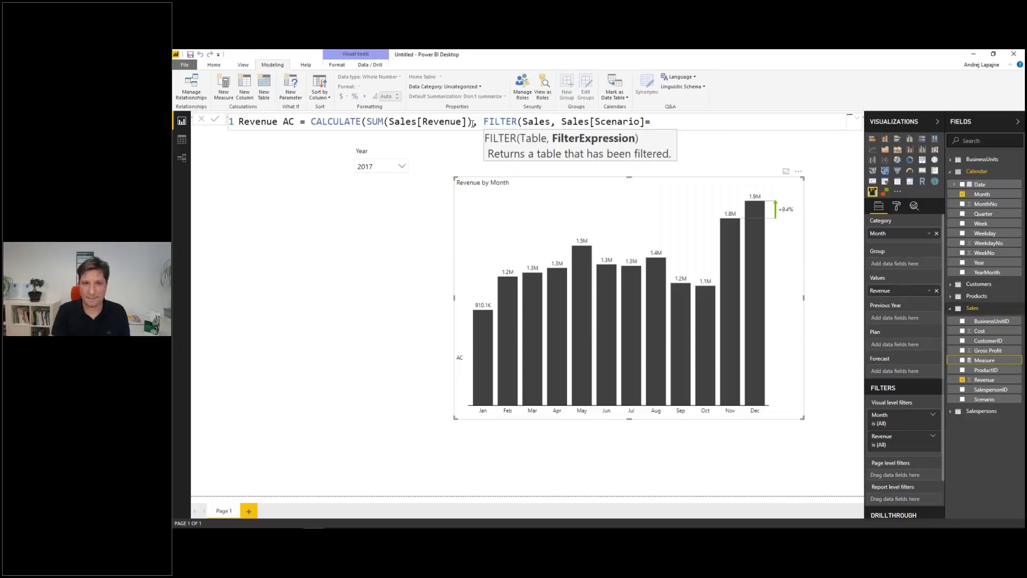
{"action": "type", "text": "\""}
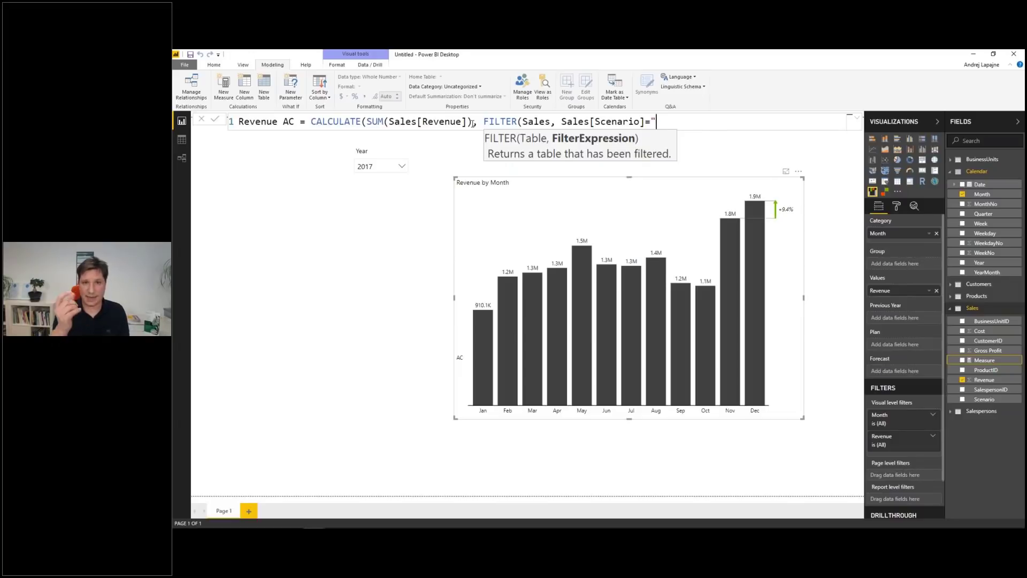
{"action": "type", "text": "AC\""}
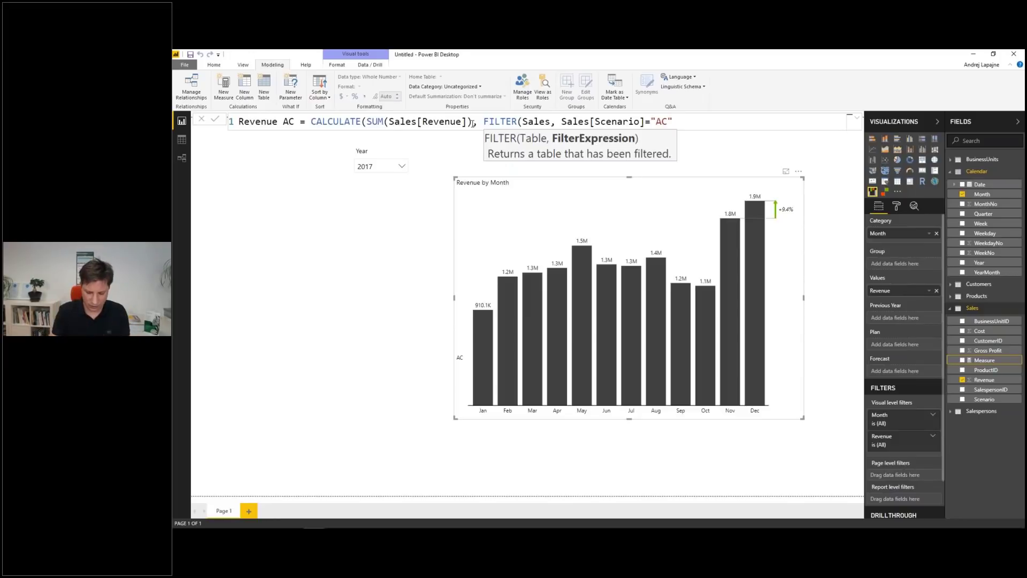
{"action": "type", "text": ")"}
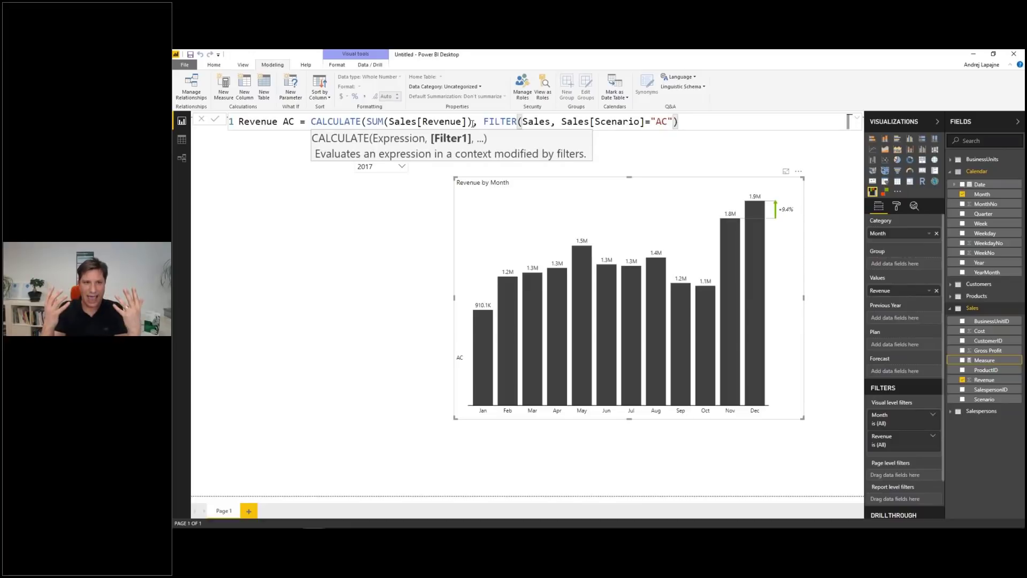
{"action": "type", "text": ")"}
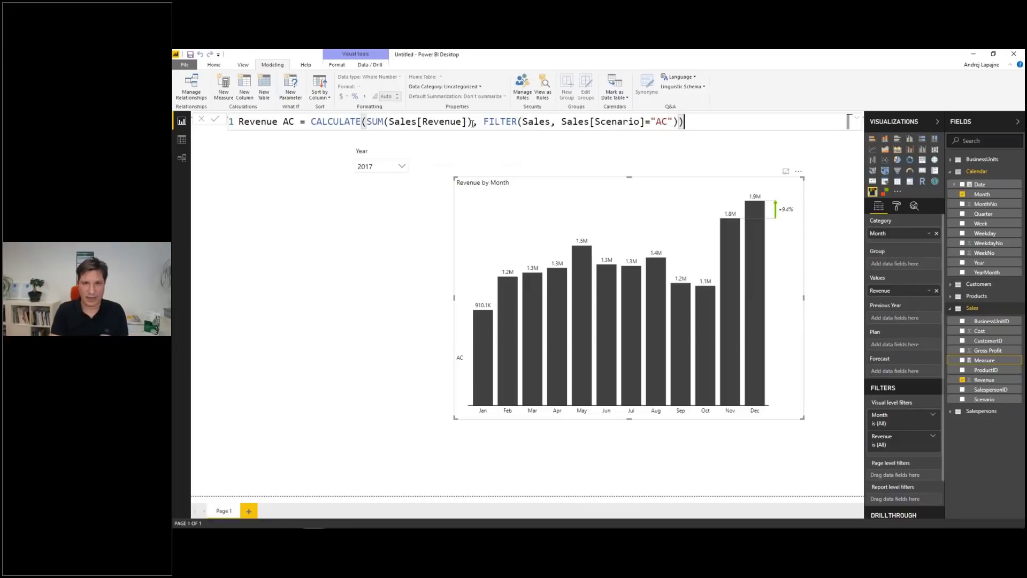
{"action": "key", "text": "Return"}
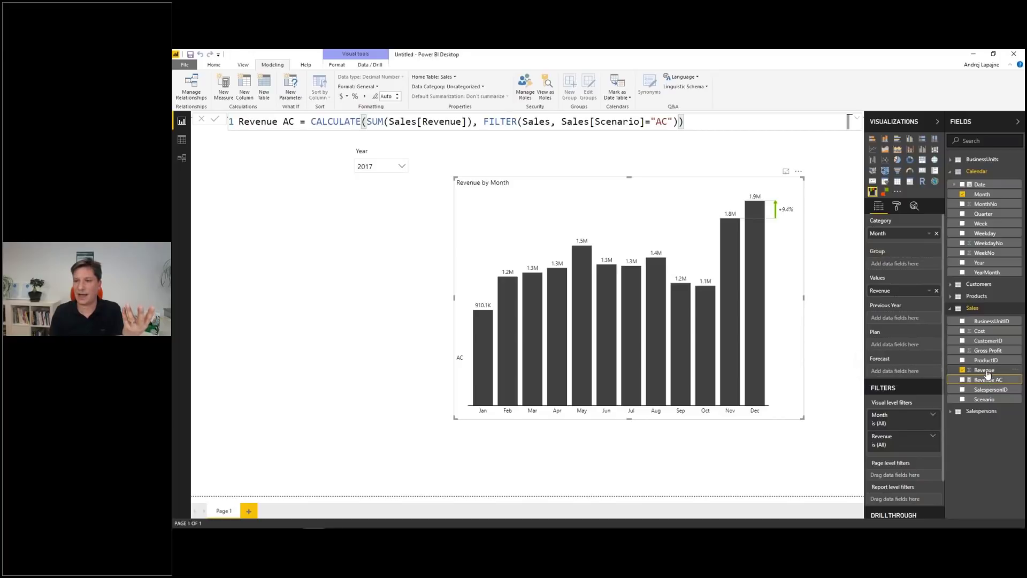
Replace Revenue with the Revenue AC measure as the values of the monthly chart.
{"action": "left_click", "coordinate": [988, 371]}
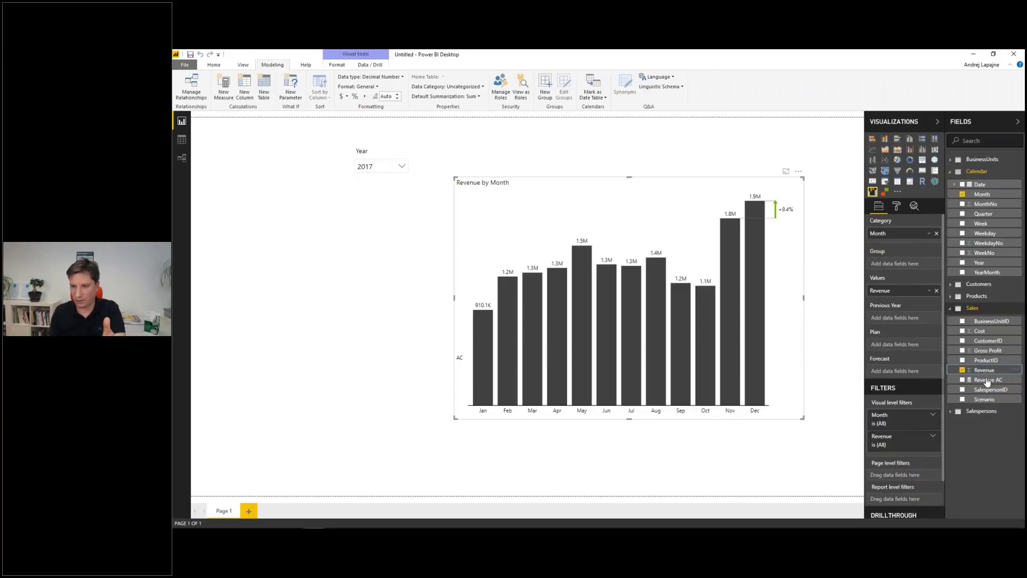
{"action": "left_click", "coordinate": [987, 381]}
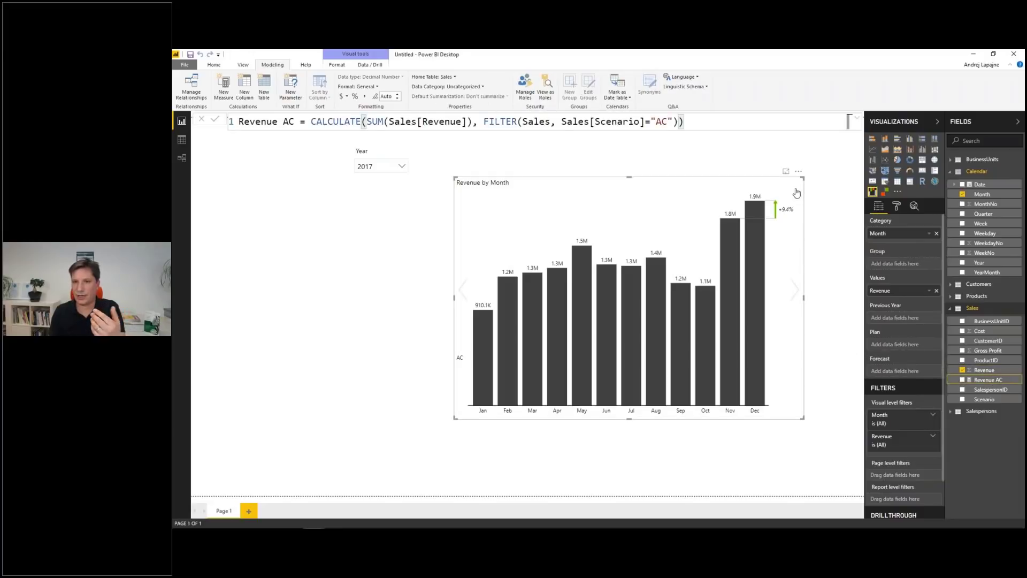
{"action": "left_click", "coordinate": [936, 292]}
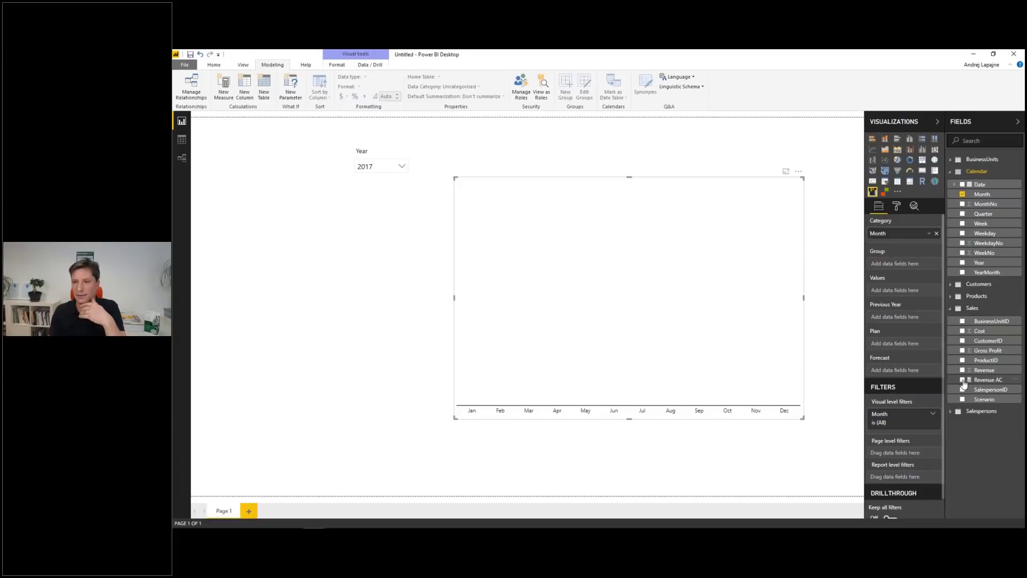
{"action": "left_click", "coordinate": [963, 380]}
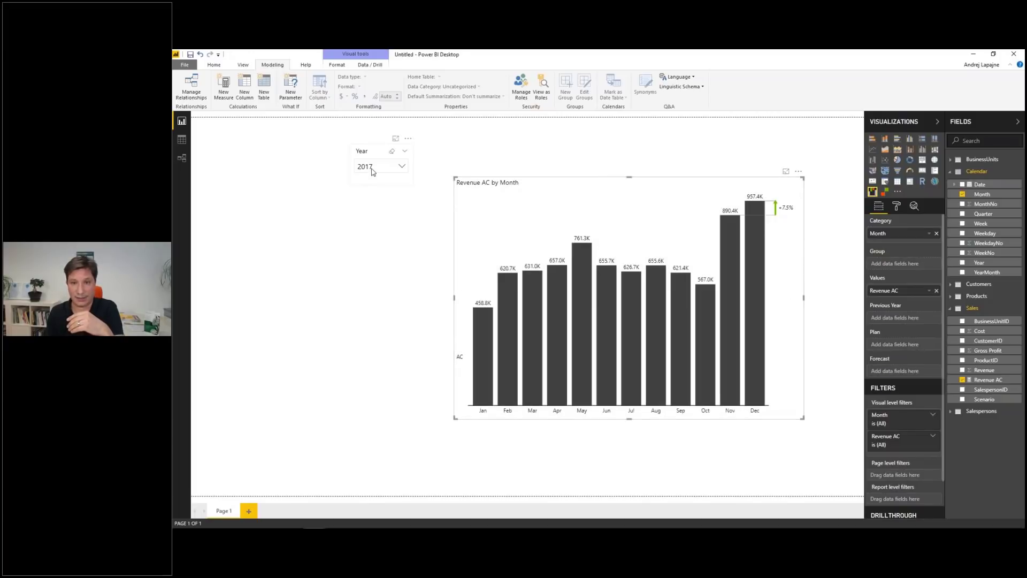
Create another measure in the Sales table and name it Revenue PY.
{"action": "left_click", "coordinate": [981, 380]}
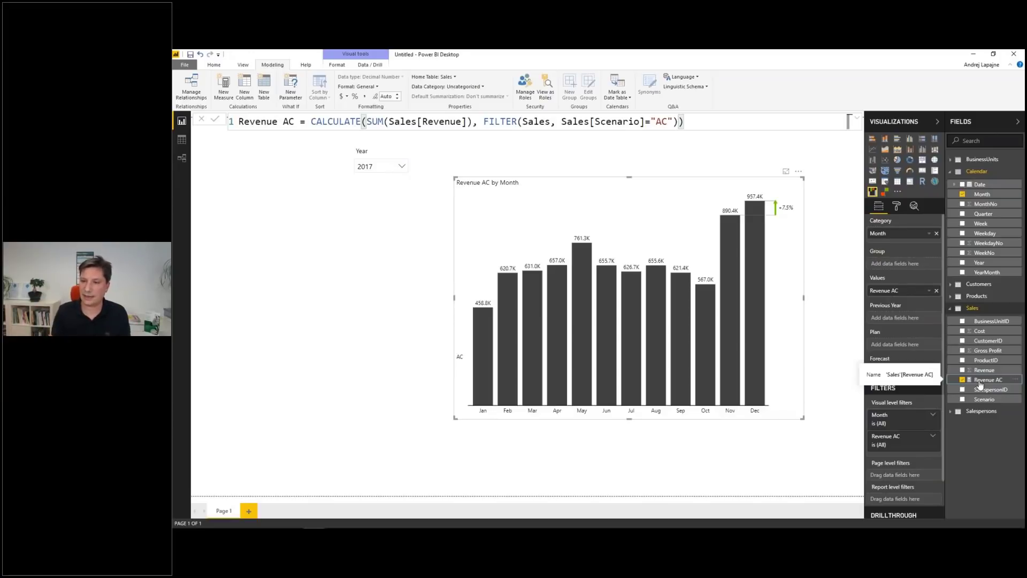
{"action": "right_click", "coordinate": [980, 384]}
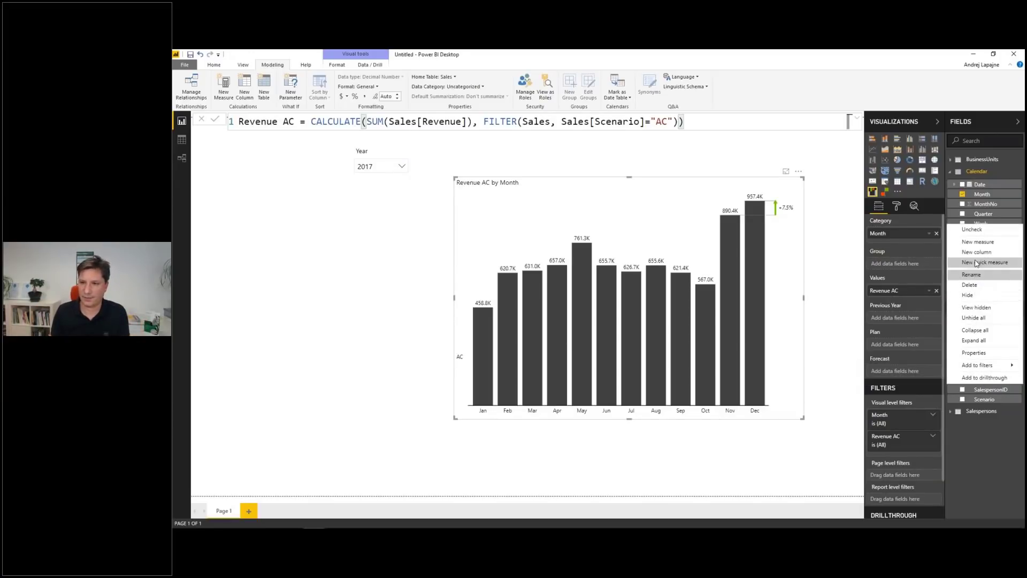
{"action": "left_click", "coordinate": [977, 243]}
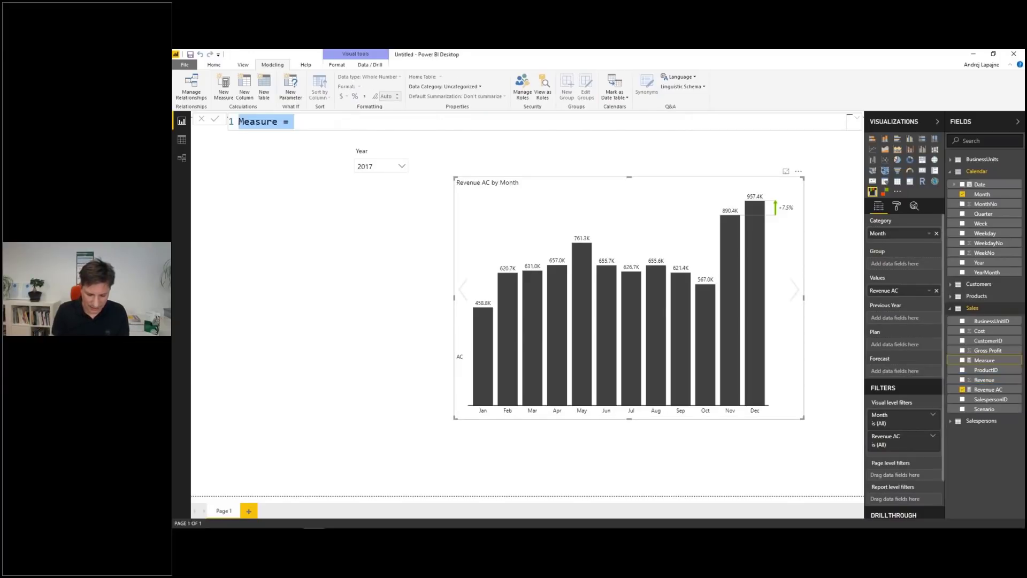
{"action": "type", "text": "R"}
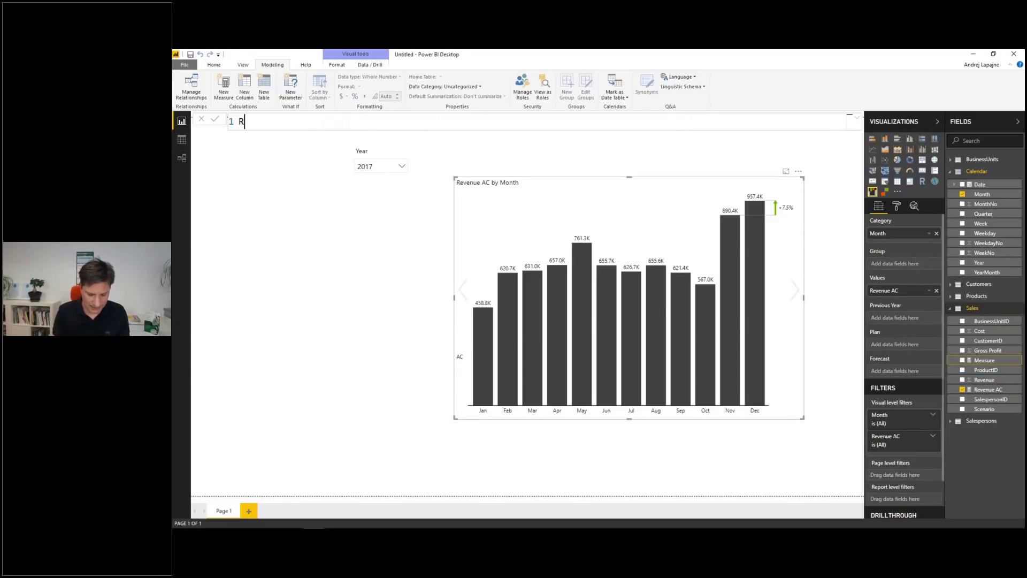
{"action": "type", "text": "evenue PY ="}
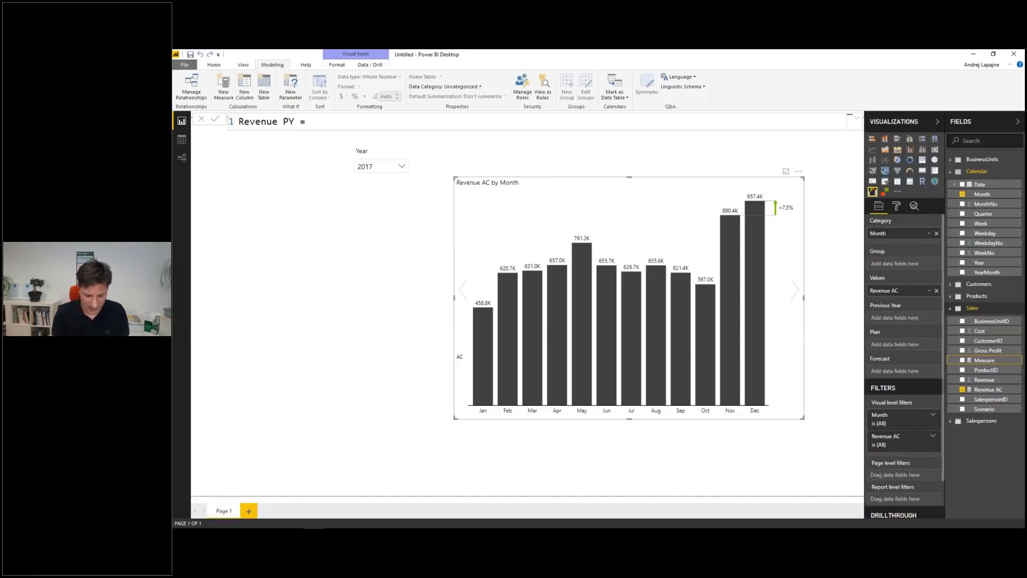
Begin the Revenue PY expression with CALCULATE and [Revenue AC] as its first argument.
{"action": "type", "text": "CA"}
{"action": "key", "text": "Tab"}
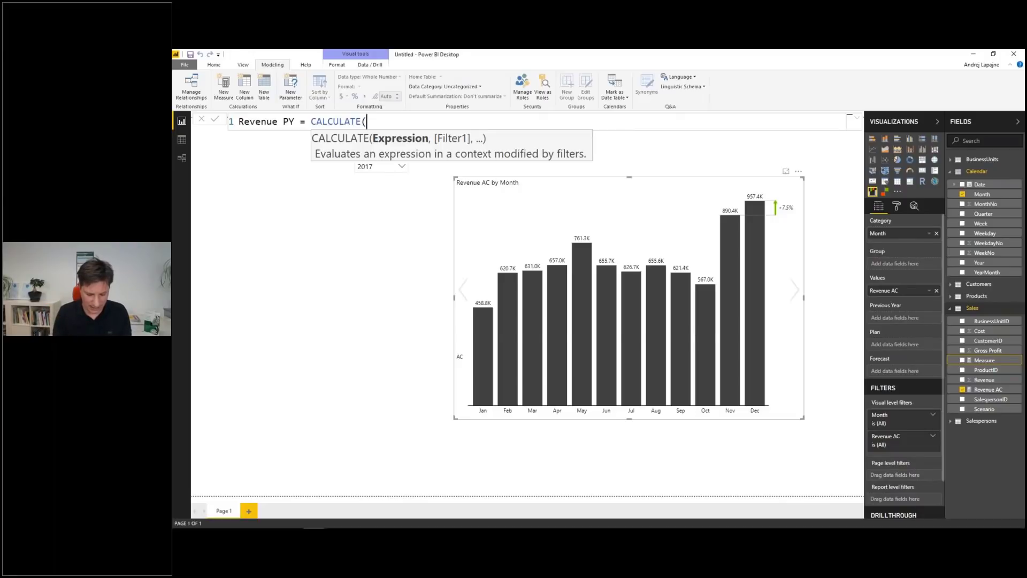
{"action": "type", "text": "revenu"}
{"action": "key", "text": "Tab"}
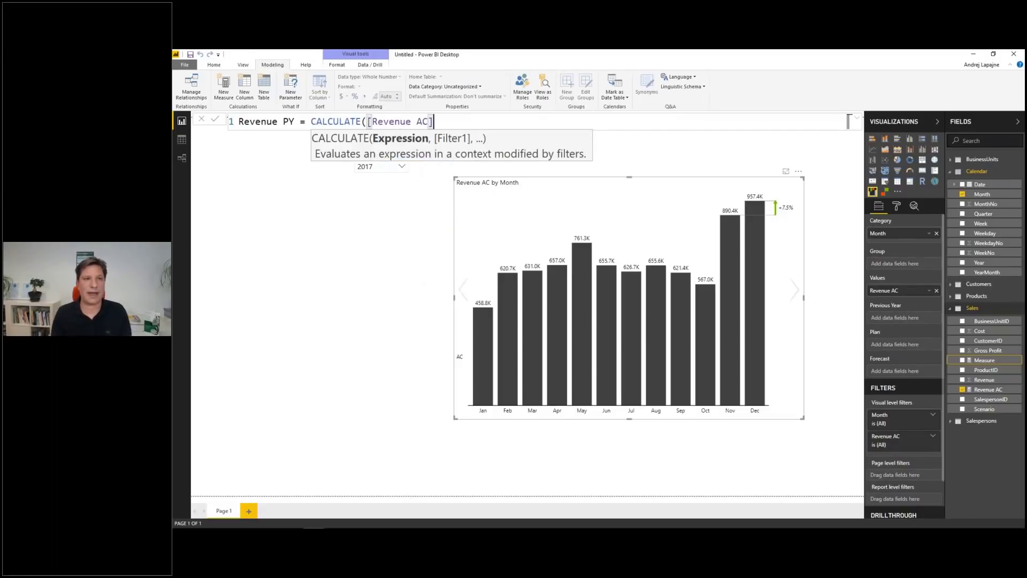
{"action": "type", "text": ","}
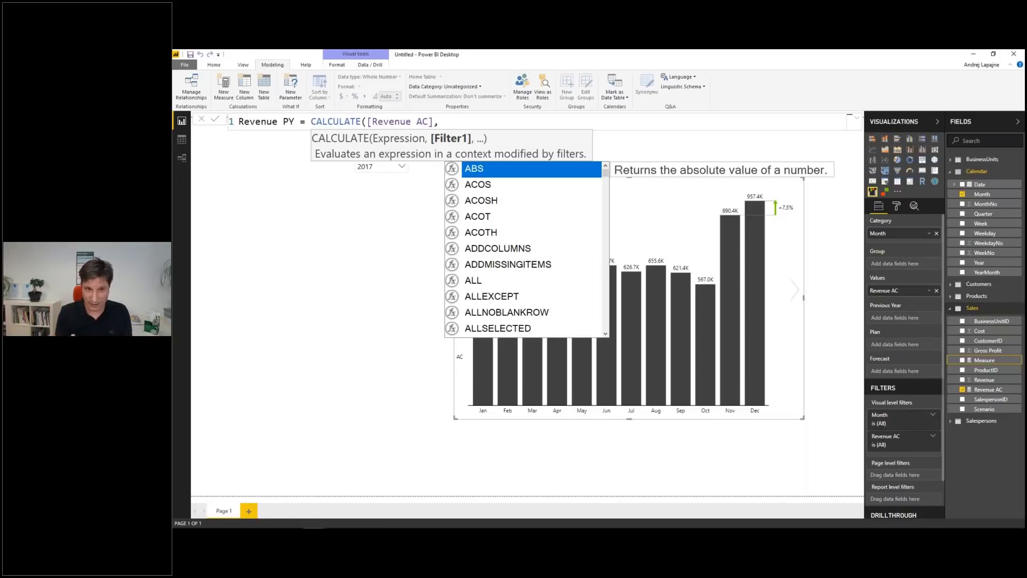
Add DATEADD as the filter argument of CALCULATE, with 'Calendar'[Date] as its dates argument.
{"action": "type", "text": "D"}
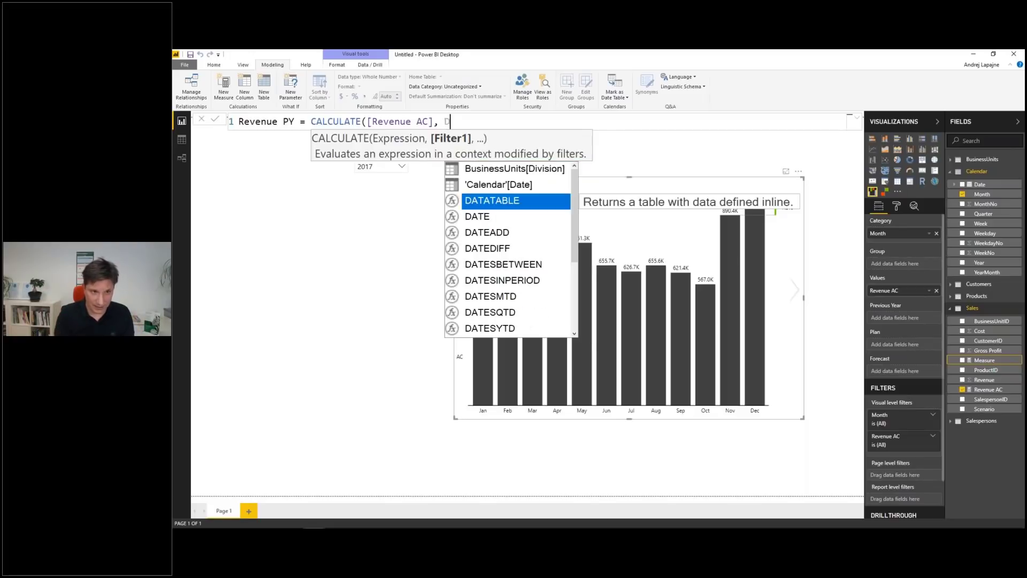
{"action": "type", "text": "A"}
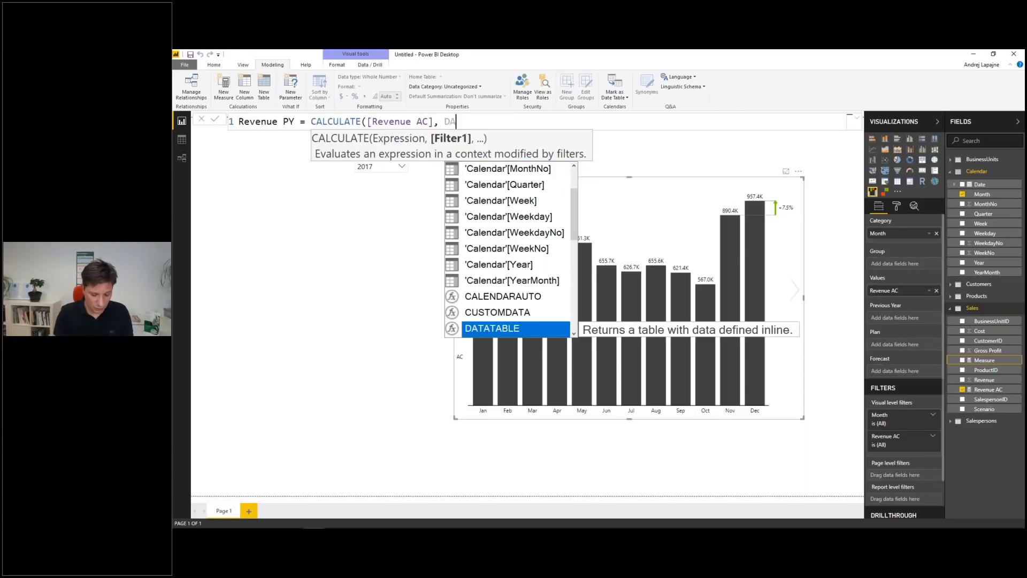
{"action": "type", "text": "T"}
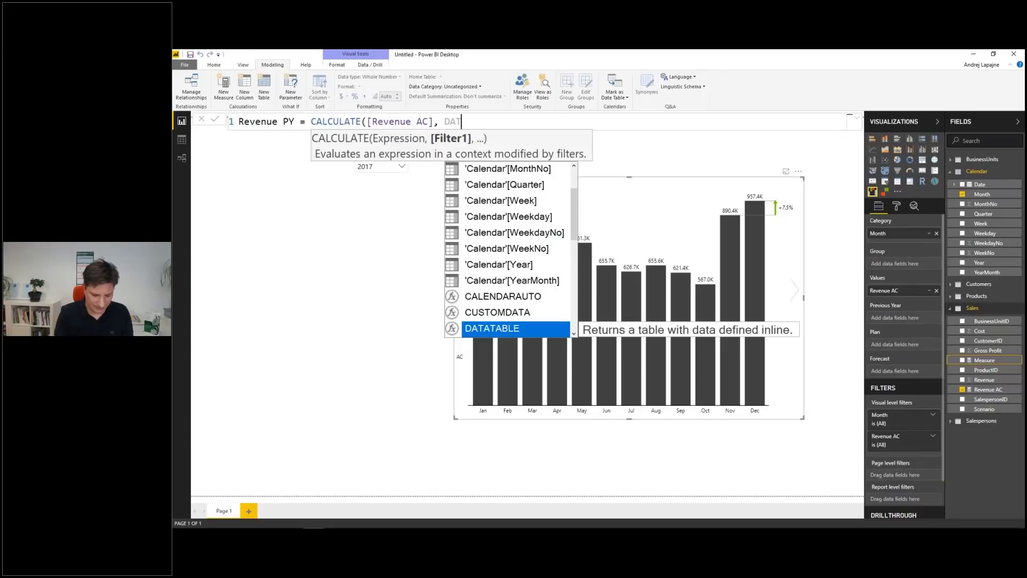
{"action": "type", "text": "EADD("}
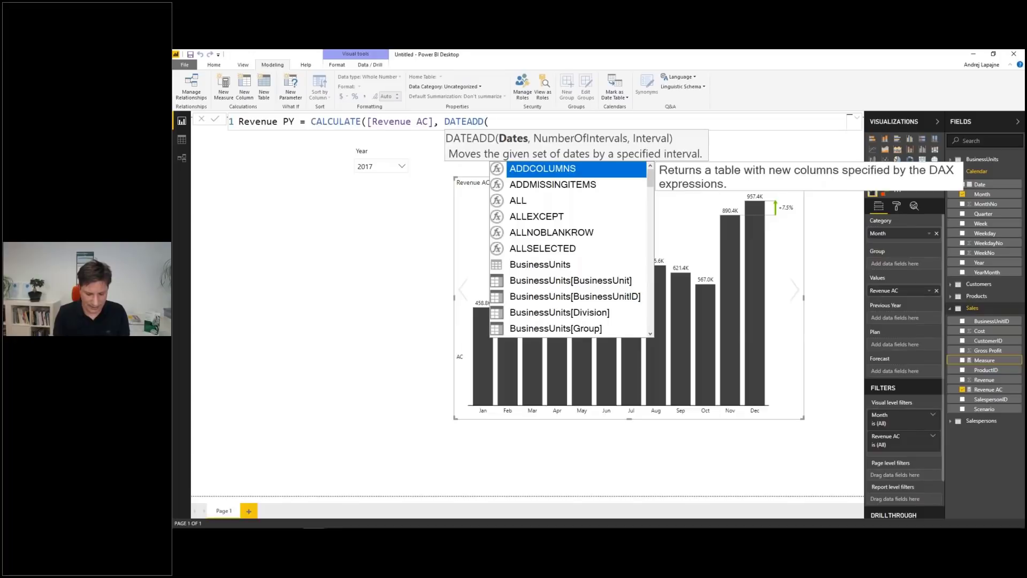
{"action": "type", "text": "date"}
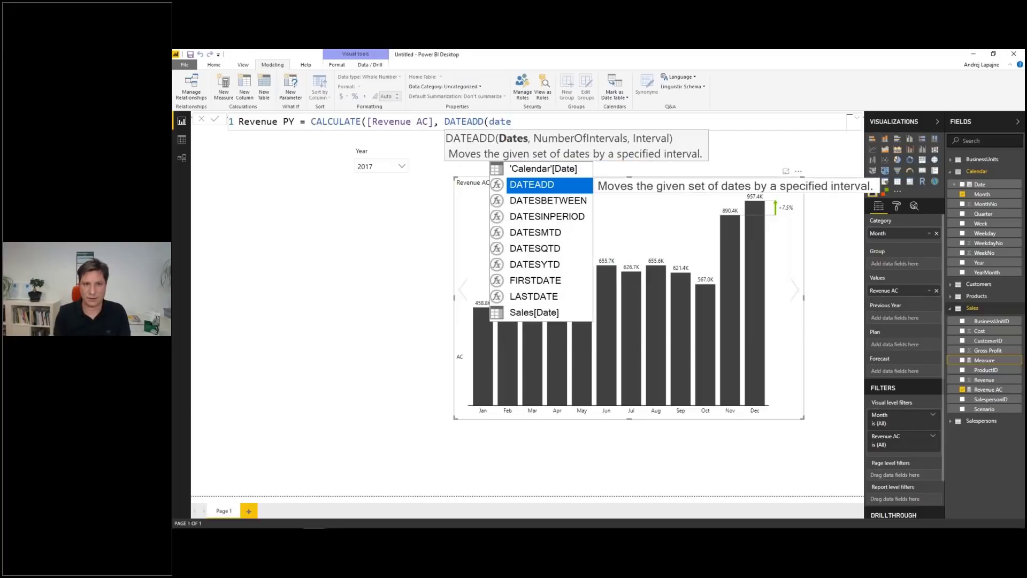
{"action": "left_click", "coordinate": [557, 177]}
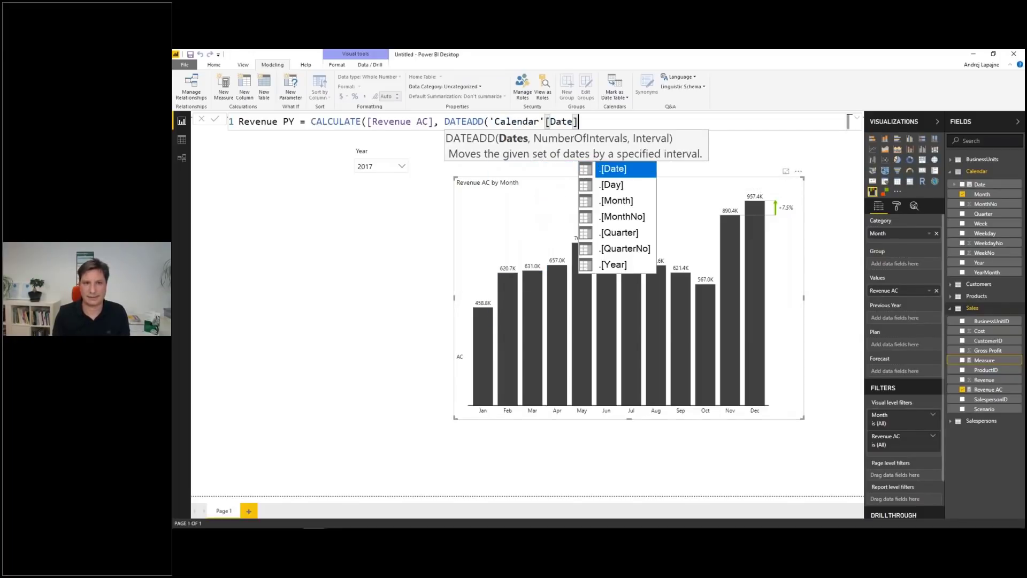
Complete DATEADD with -1 as the number of intervals and YEAR as the interval, close both functions and commit the Revenue PY measure.
{"action": "type", "text": ", "}
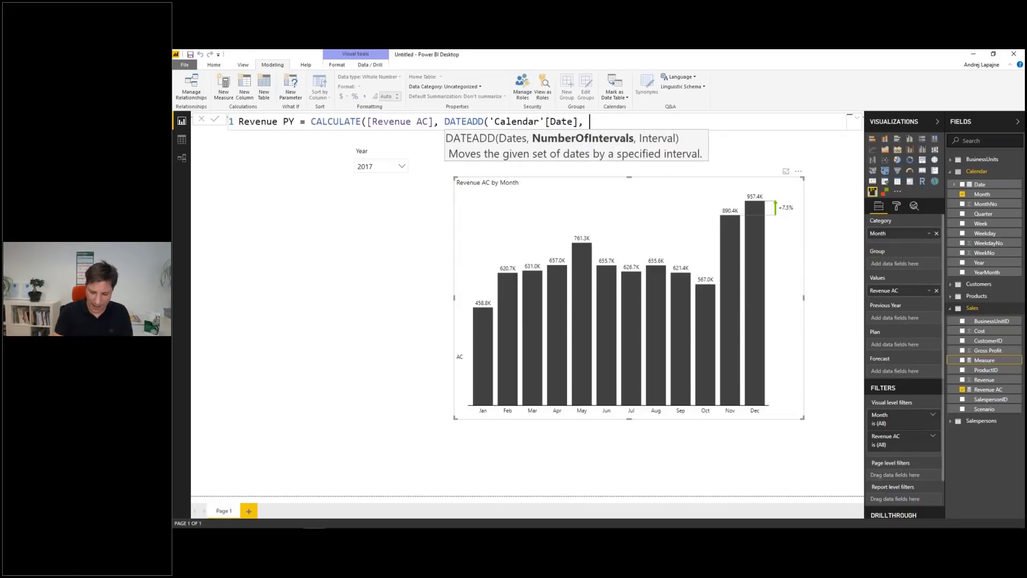
{"action": "type", "text": "-1"}
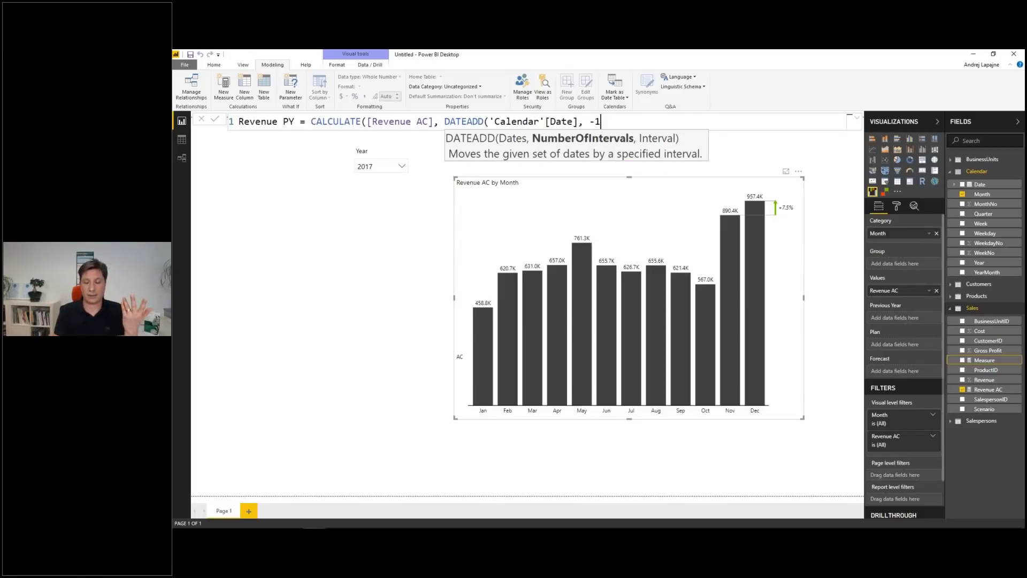
{"action": "type", "text": ","}
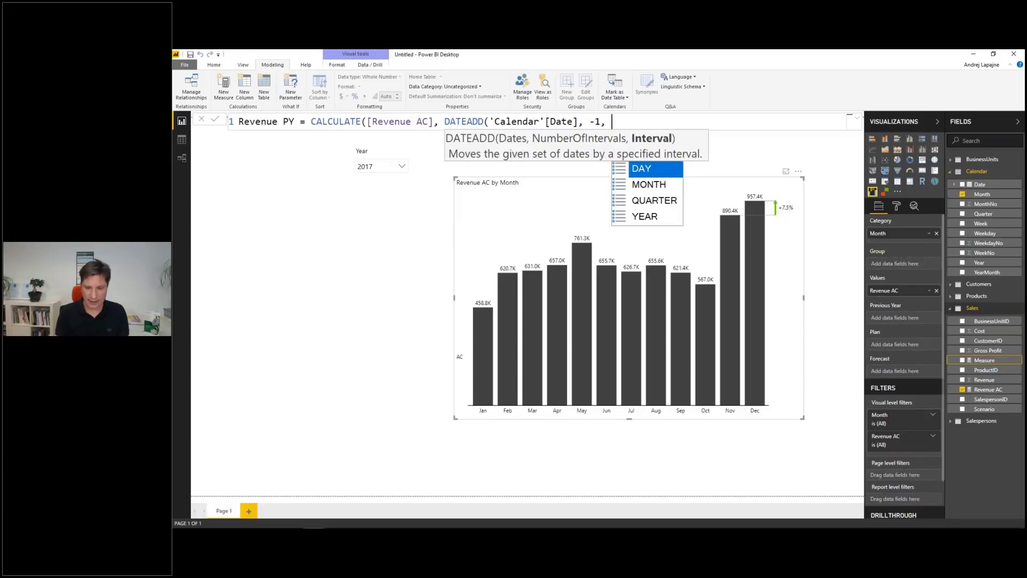
{"action": "key", "text": "Down"}
{"action": "key", "text": "Down"}
{"action": "key", "text": "Down"}
{"action": "key", "text": "Tab"}
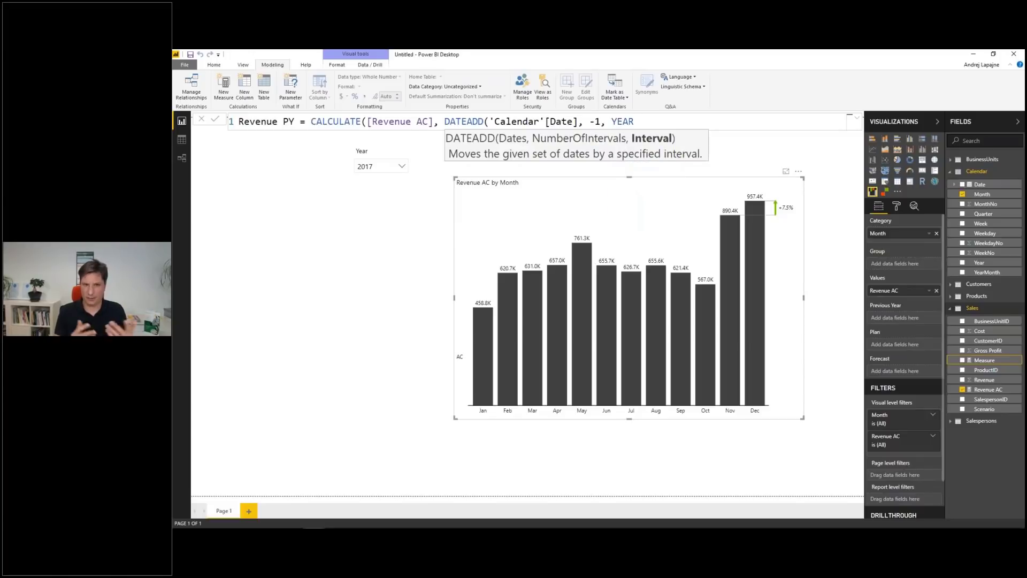
{"action": "type", "text": ")"}
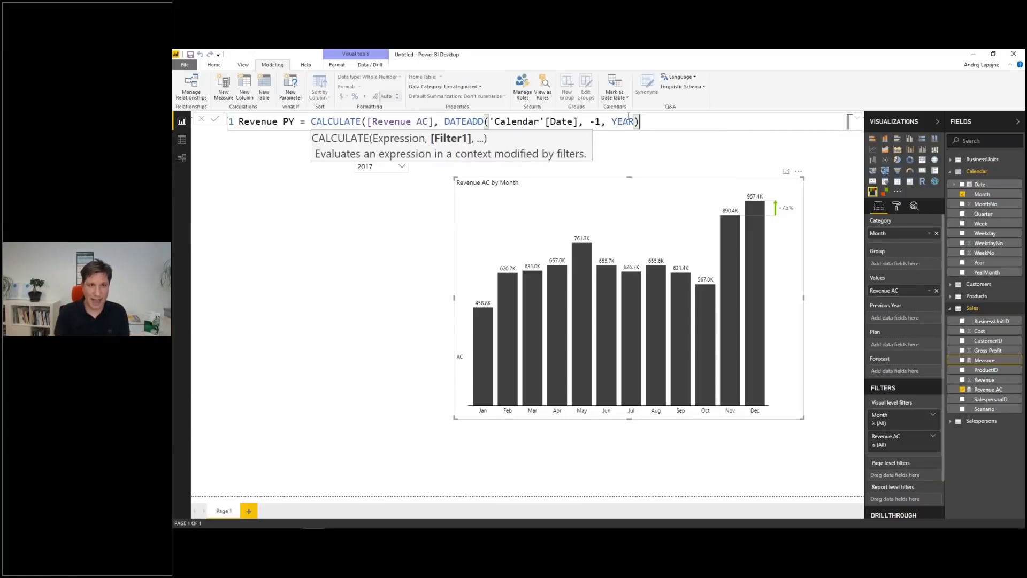
{"action": "type", "text": ")"}
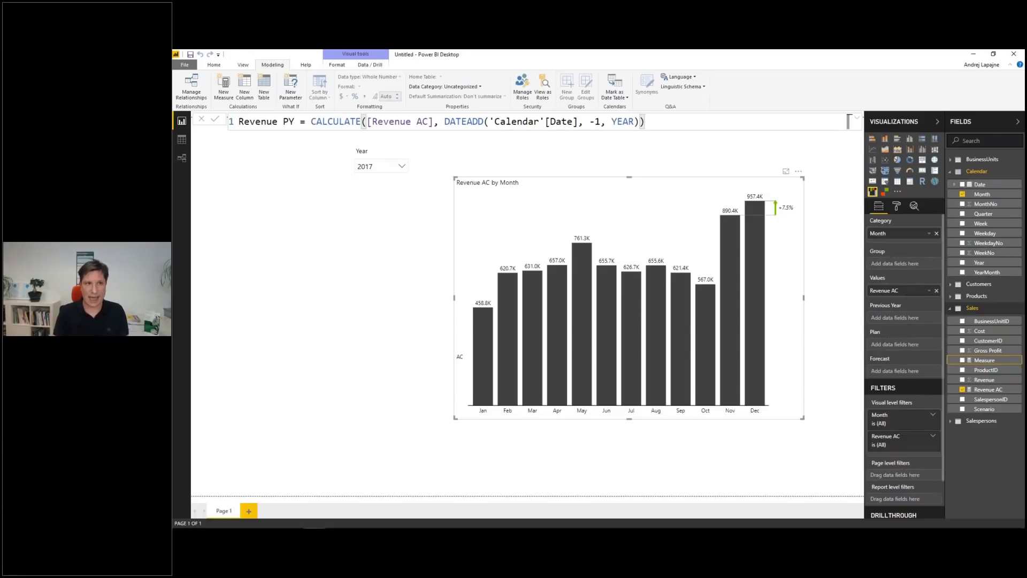
{"action": "key", "text": "Return"}
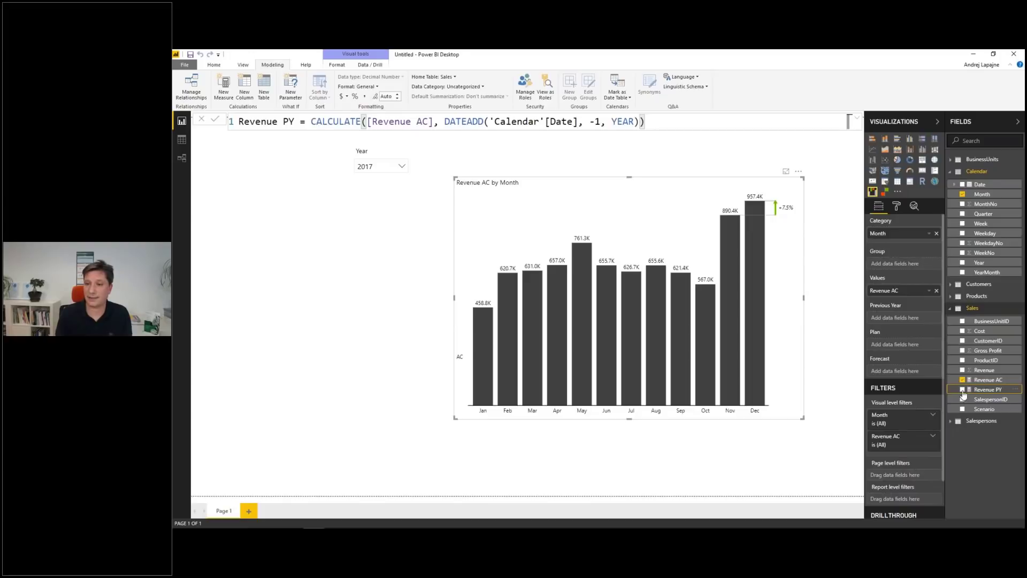
Add Revenue PY to the monthly chart as its previous-year values and try an axis break on the waterfall's total columns.
{"action": "left_click", "coordinate": [963, 390]}
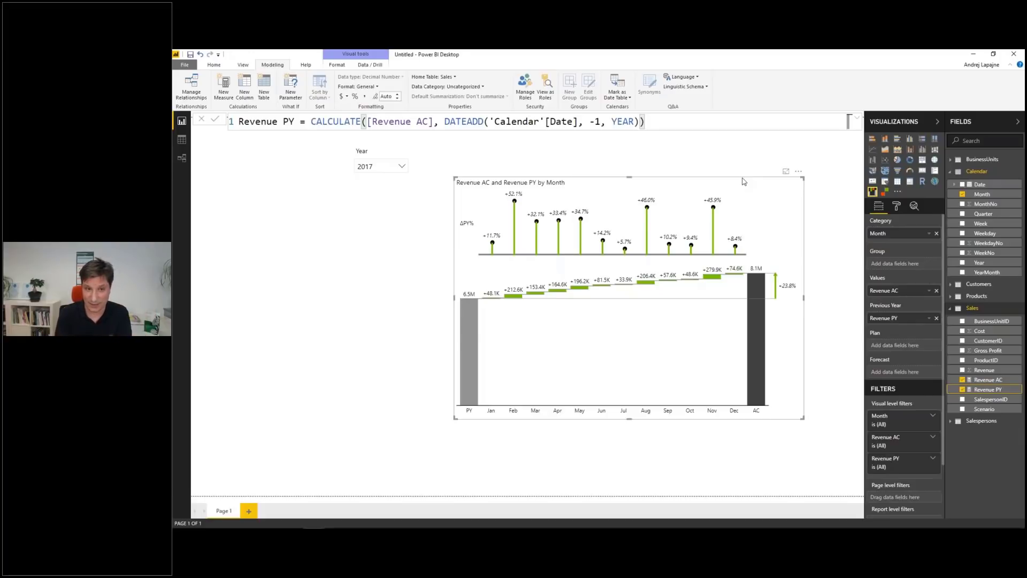
{"action": "left_click", "coordinate": [686, 185]}
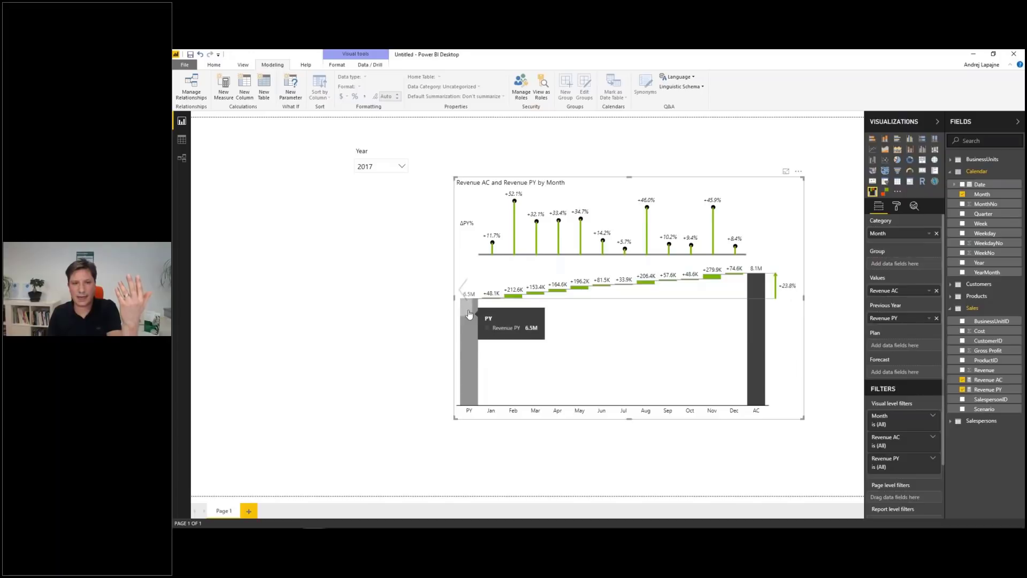
{"action": "left_click", "coordinate": [481, 348]}
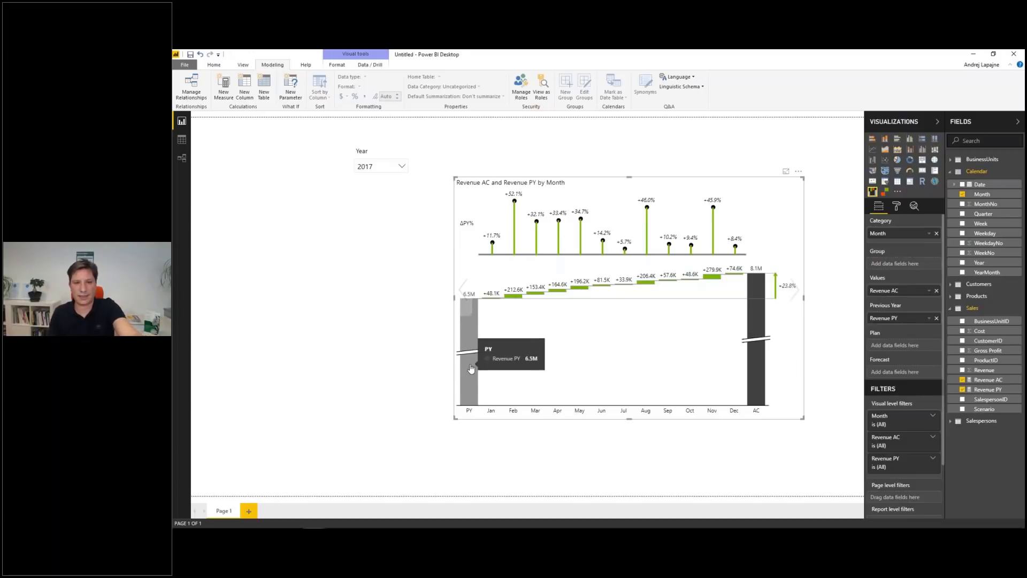
{"action": "left_click", "coordinate": [478, 335]}
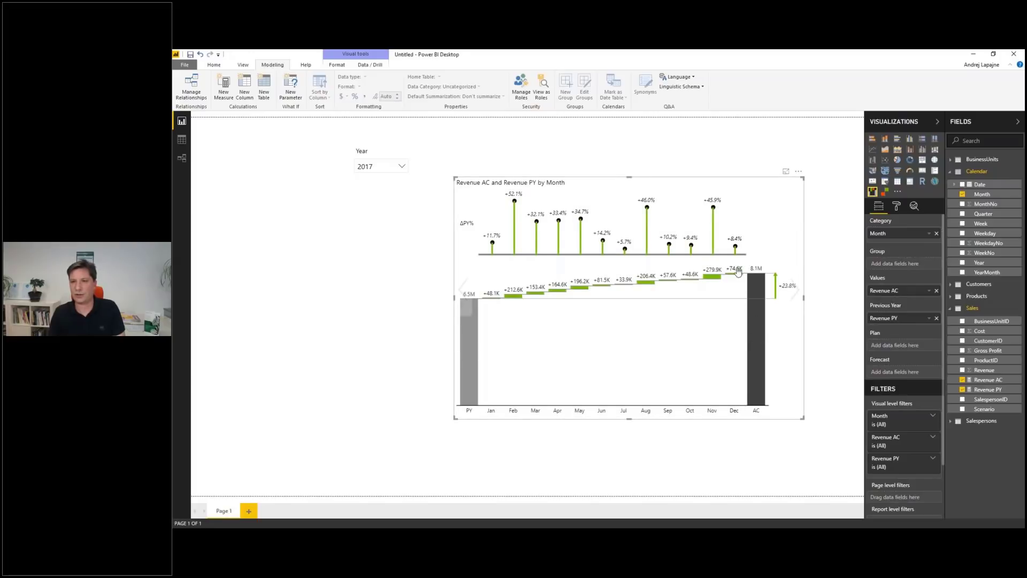
Switch the waterfall's total difference label to show both the absolute and the percentage variance.
{"action": "left_click", "coordinate": [756, 277]}
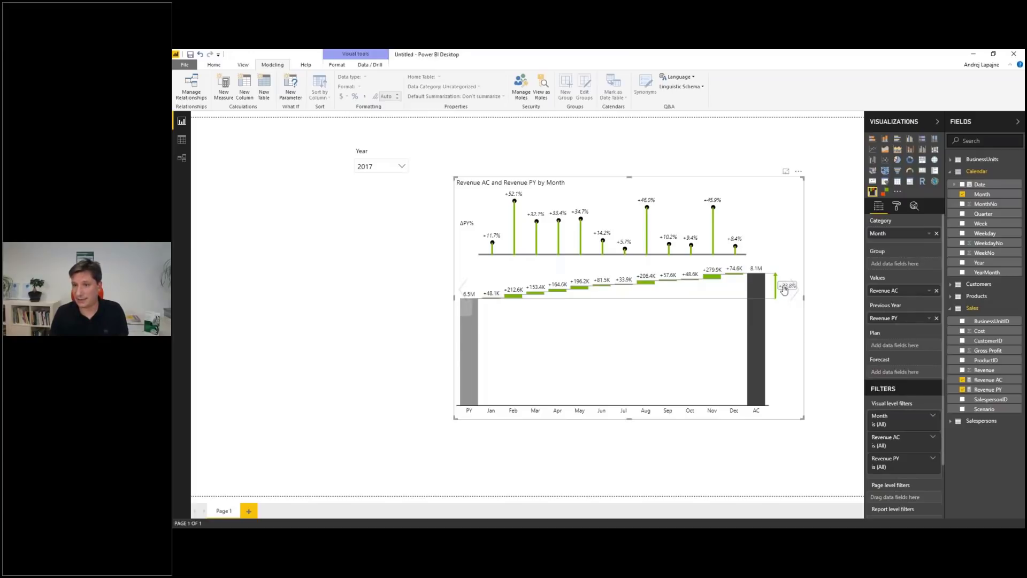
{"action": "left_click", "coordinate": [785, 288]}
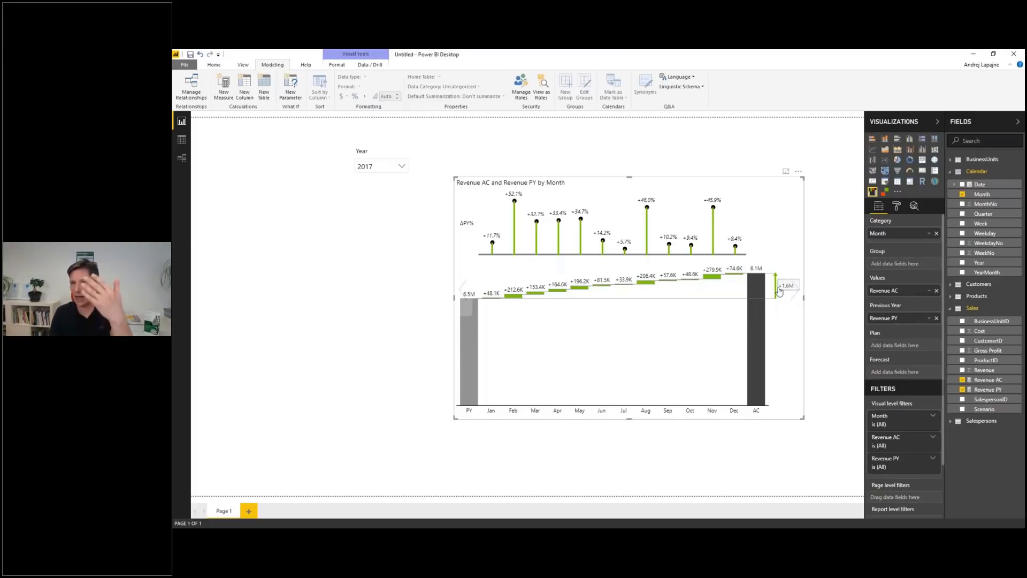
{"action": "left_click", "coordinate": [785, 288]}
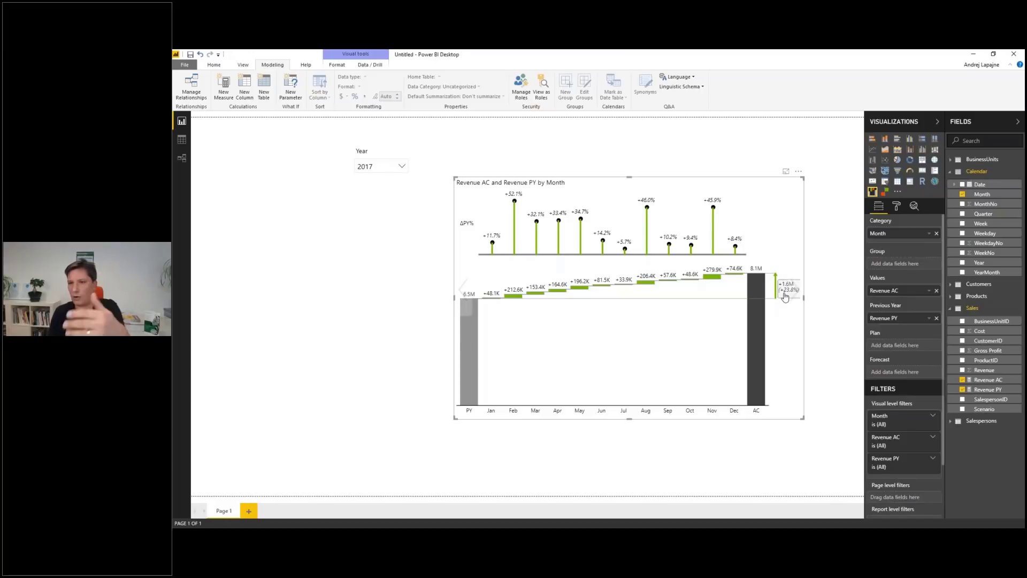
{"action": "left_click", "coordinate": [708, 277]}
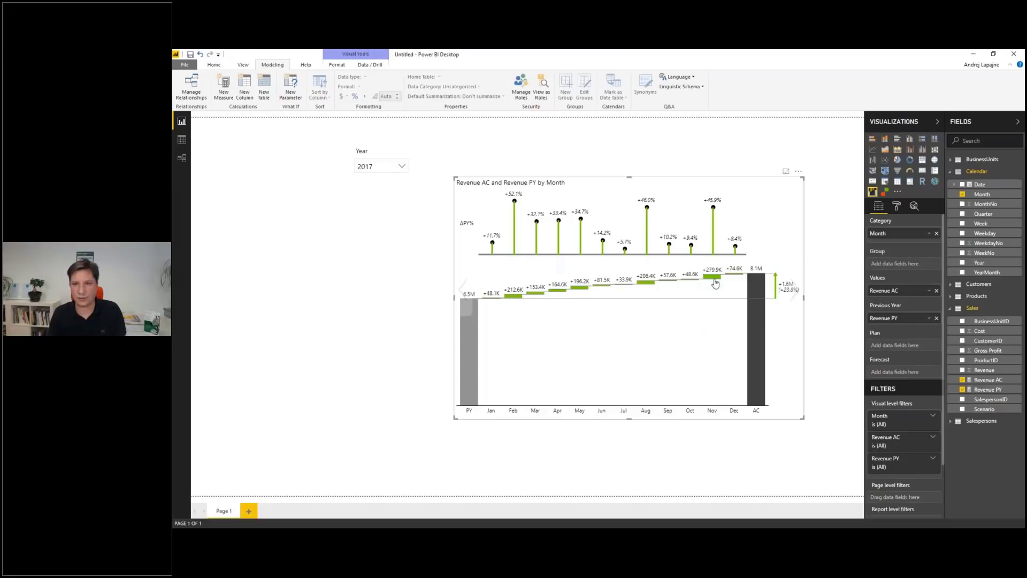
{"action": "left_click", "coordinate": [722, 317]}
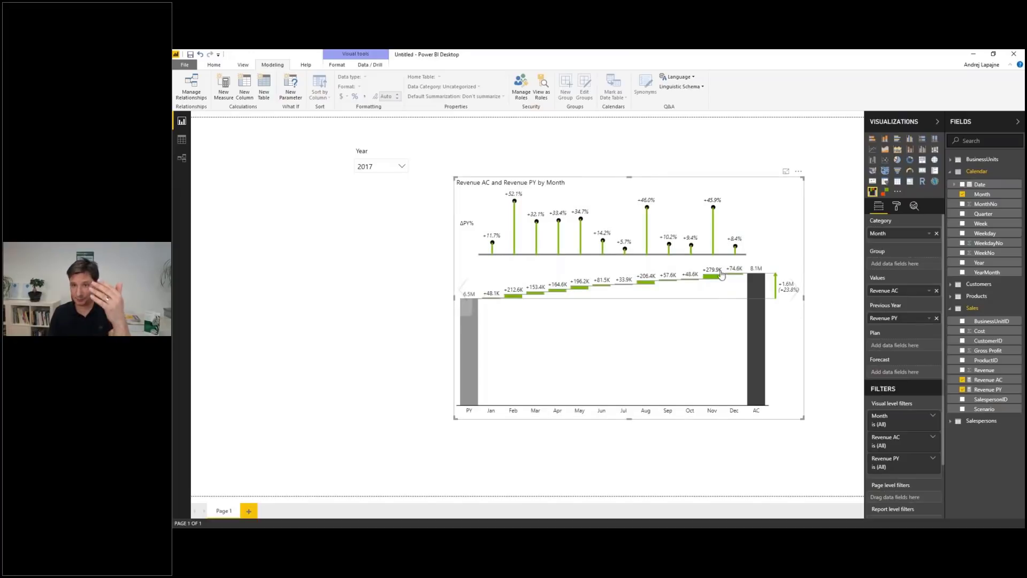
{"action": "left_click", "coordinate": [721, 272]}
{"action": "left_click", "coordinate": [719, 216]}
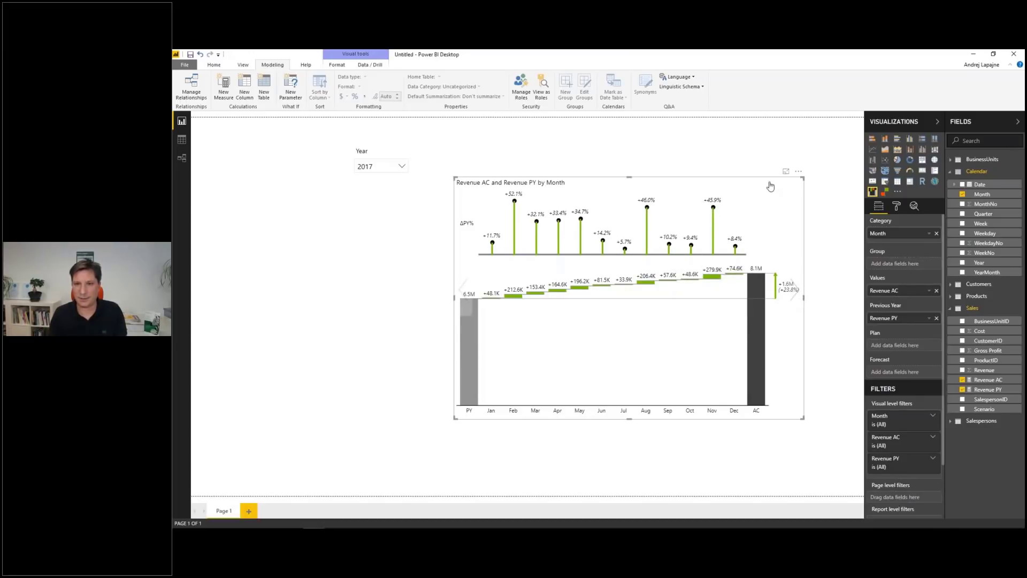
Switch the chart through its line and area layouts to the column layout with absolute and percentage variances.
{"action": "left_click", "coordinate": [467, 290]}
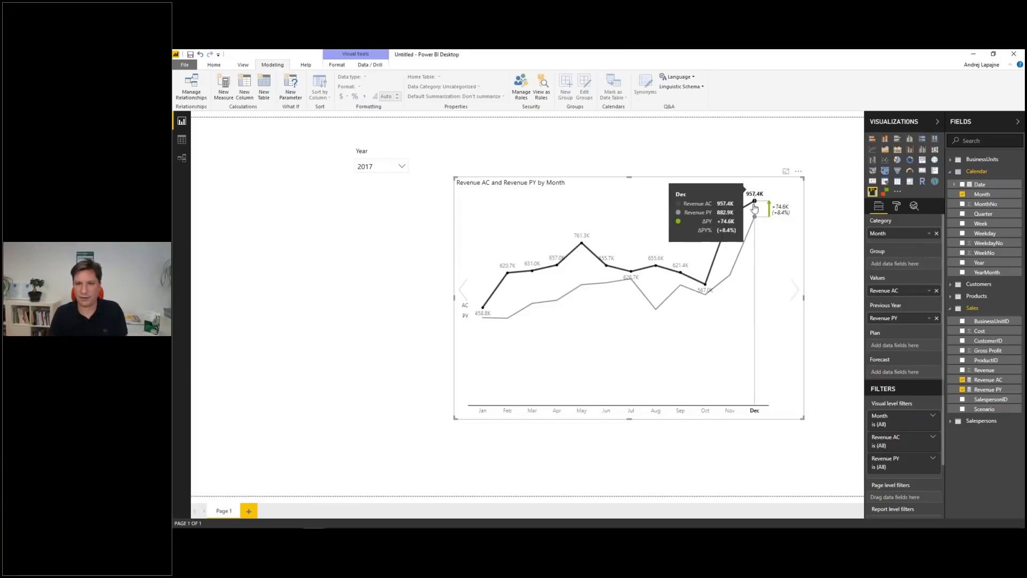
{"action": "left_click", "coordinate": [464, 292]}
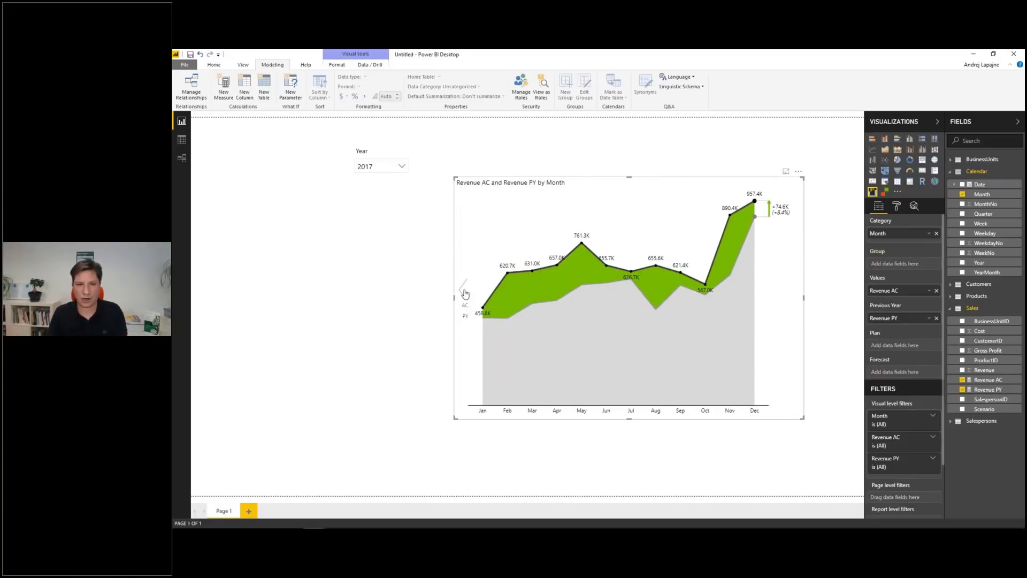
{"action": "left_click", "coordinate": [465, 294]}
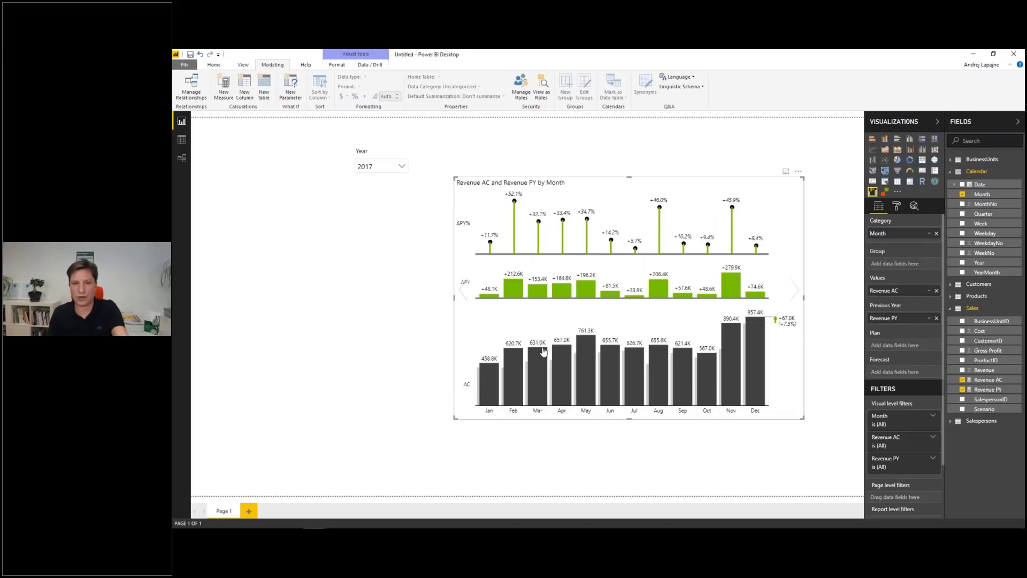
Open the chart's format settings and try several chart heights and the focus view to test the Responsive layout.
{"action": "left_click", "coordinate": [903, 208]}
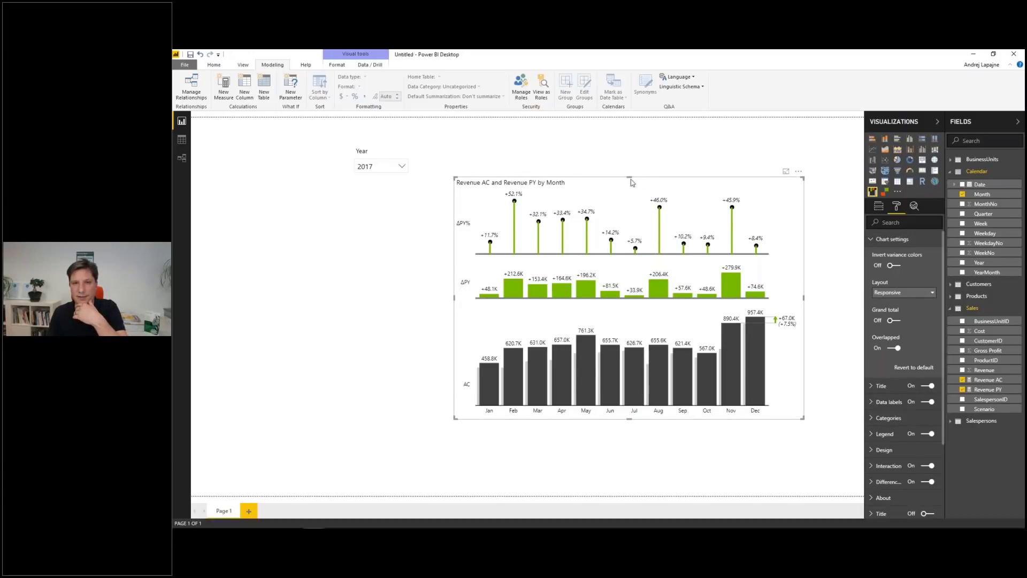
{"action": "left_click_drag", "start_coordinate": [630, 419], "coordinate": [636, 327]}
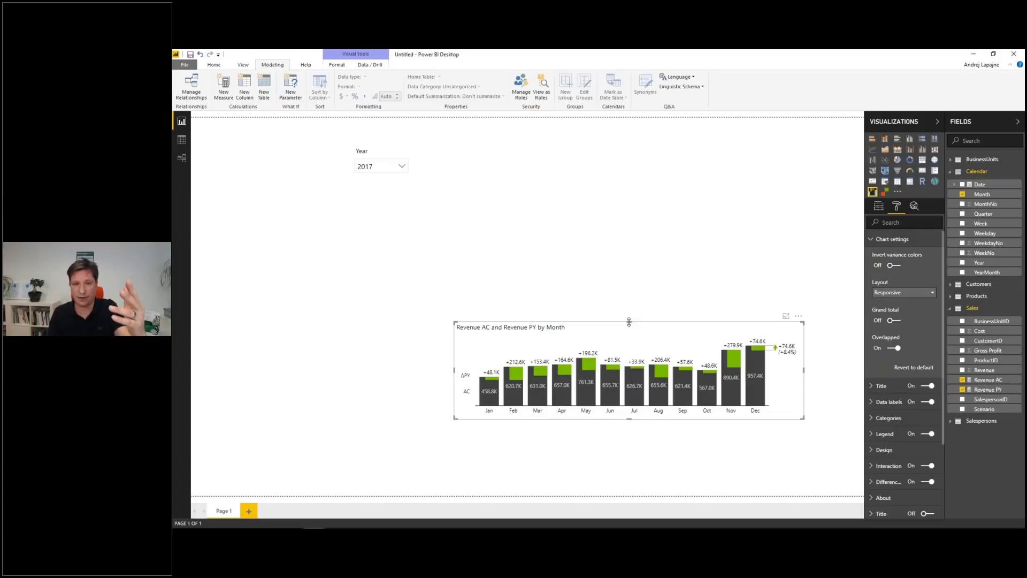
{"action": "left_click", "coordinate": [589, 369]}
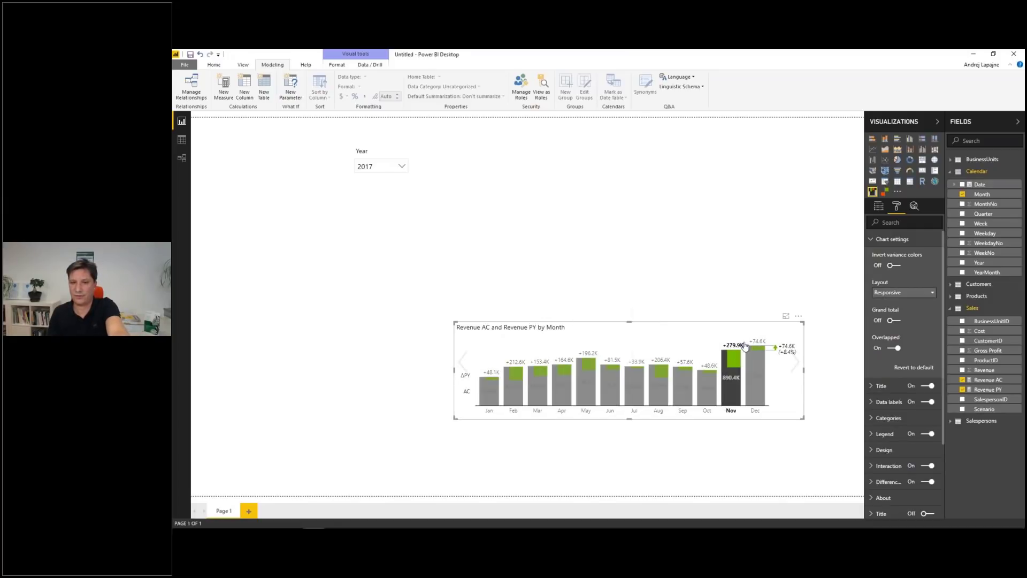
{"action": "left_click_drag", "start_coordinate": [630, 321], "coordinate": [629, 226]}
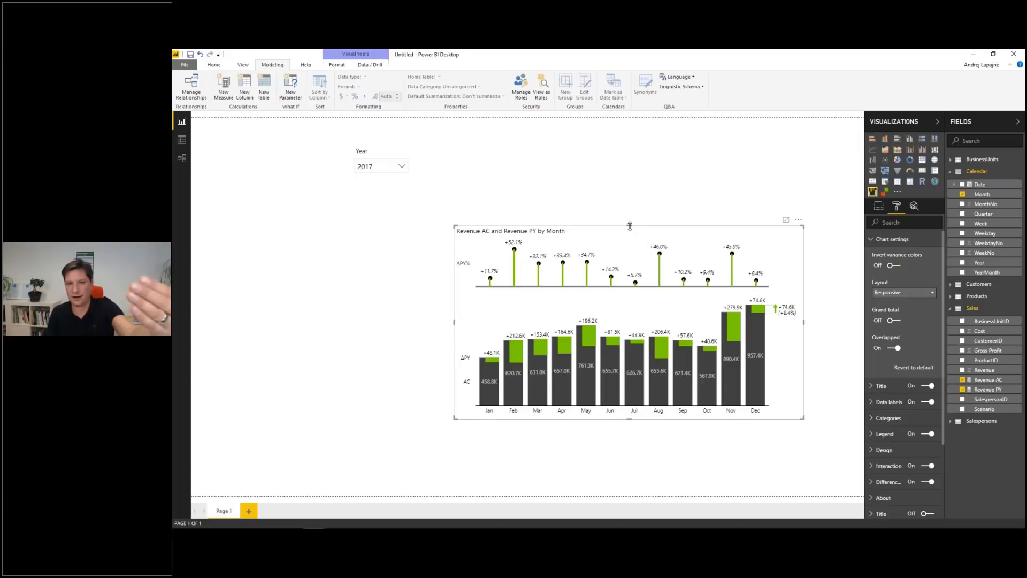
{"action": "left_click_drag", "start_coordinate": [629, 226], "coordinate": [623, 134]}
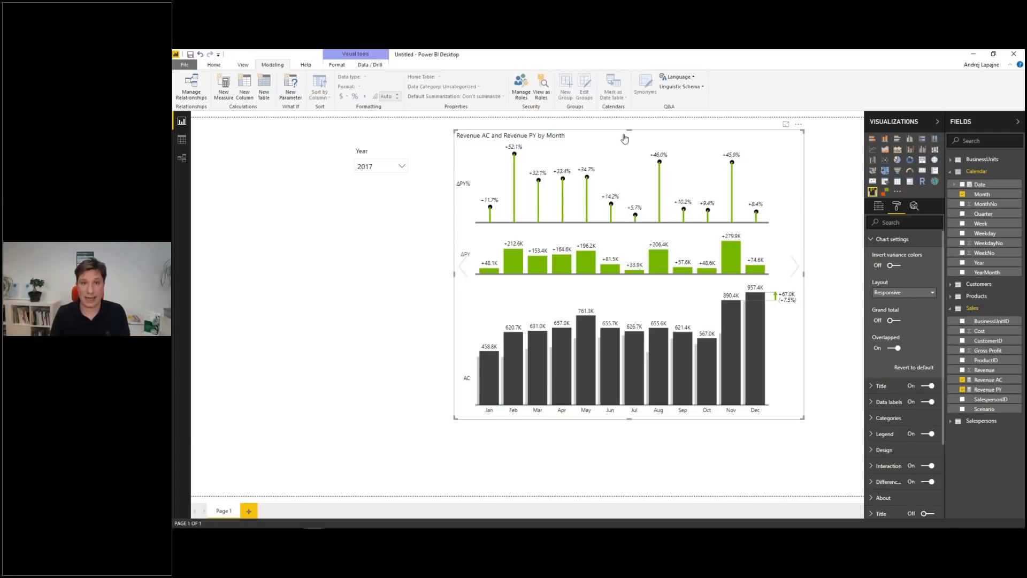
{"action": "left_click_drag", "start_coordinate": [630, 131], "coordinate": [658, 334]}
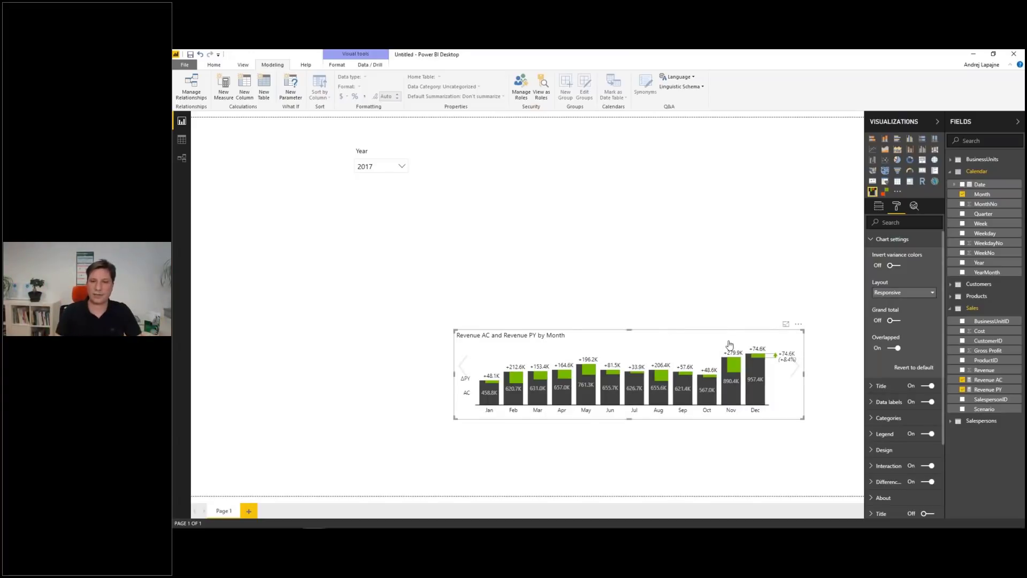
{"action": "left_click", "coordinate": [786, 325]}
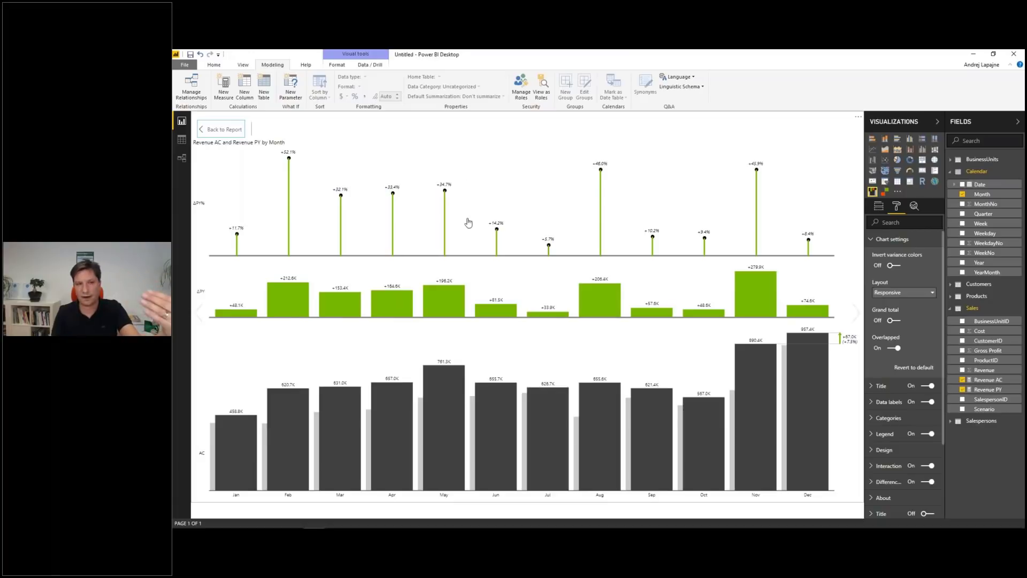
{"action": "left_click", "coordinate": [220, 129]}
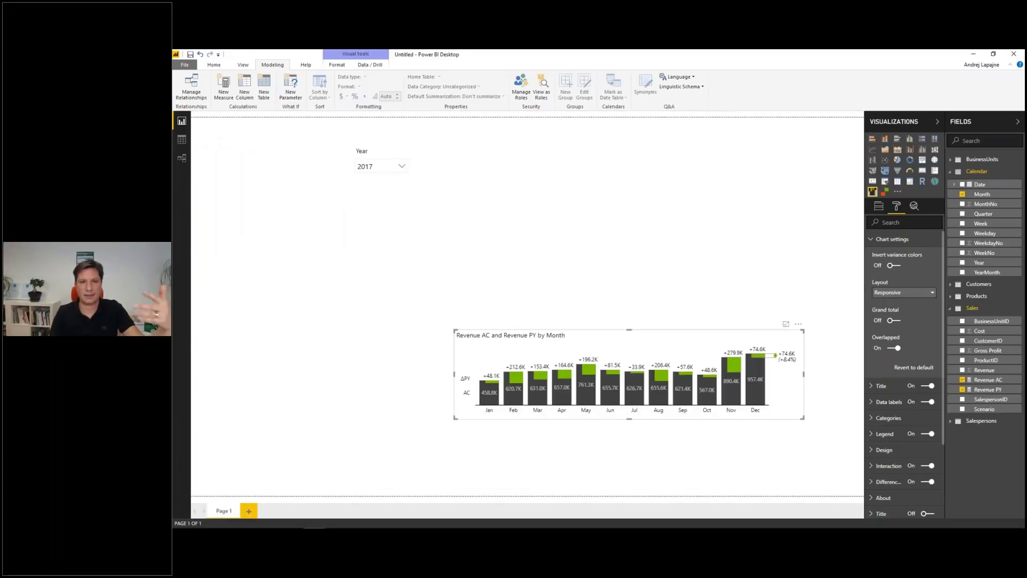
Stretch the flat chart upward to about the level of the year slicer and switch it back to the waterfall layout.
{"action": "left_click_drag", "start_coordinate": [627, 331], "coordinate": [629, 169]}
{"action": "left_click", "coordinate": [461, 288]}
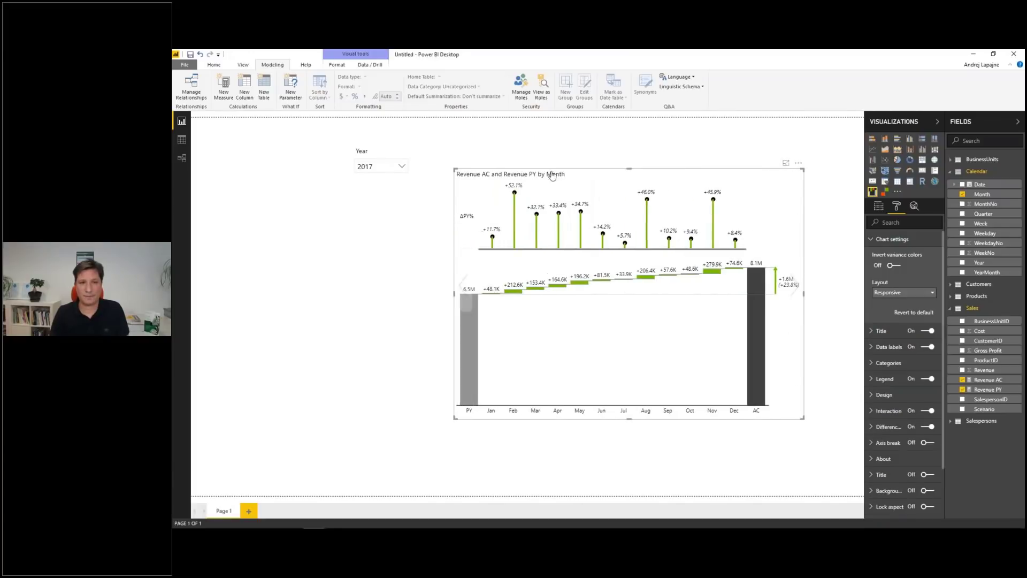
Shift the waterfall chart slightly up and to the right, and try the axis break on its PY and AC columns before removing it.
{"action": "left_click_drag", "start_coordinate": [568, 173], "coordinate": [595, 159]}
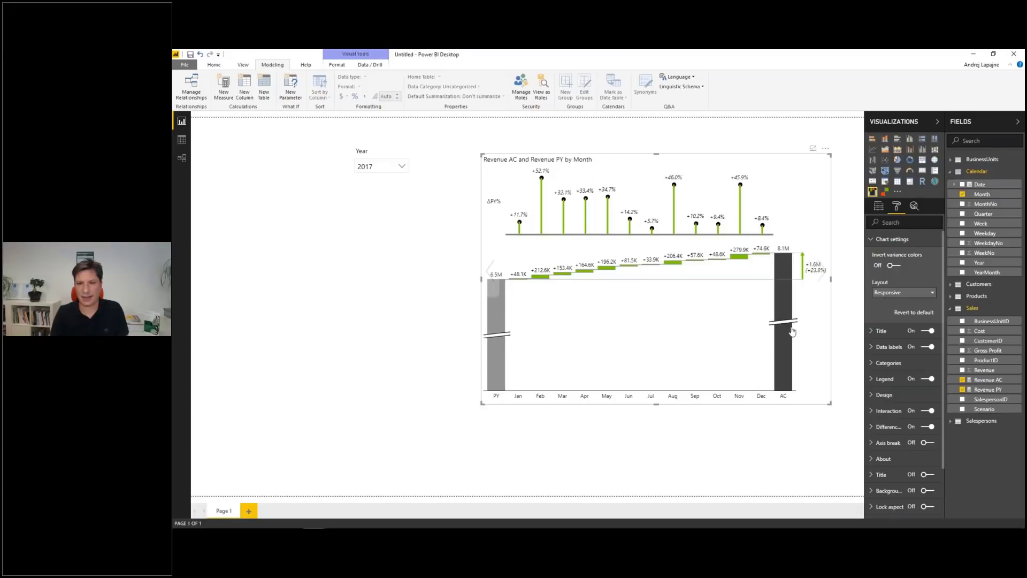
{"action": "left_click", "coordinate": [795, 289]}
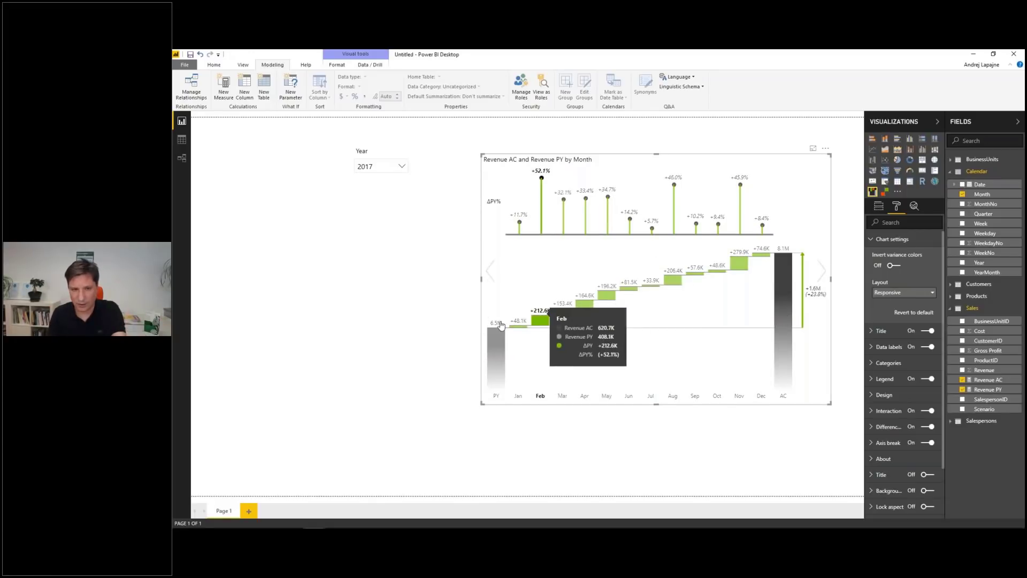
{"action": "mouse_move", "coordinate": [641, 284]}
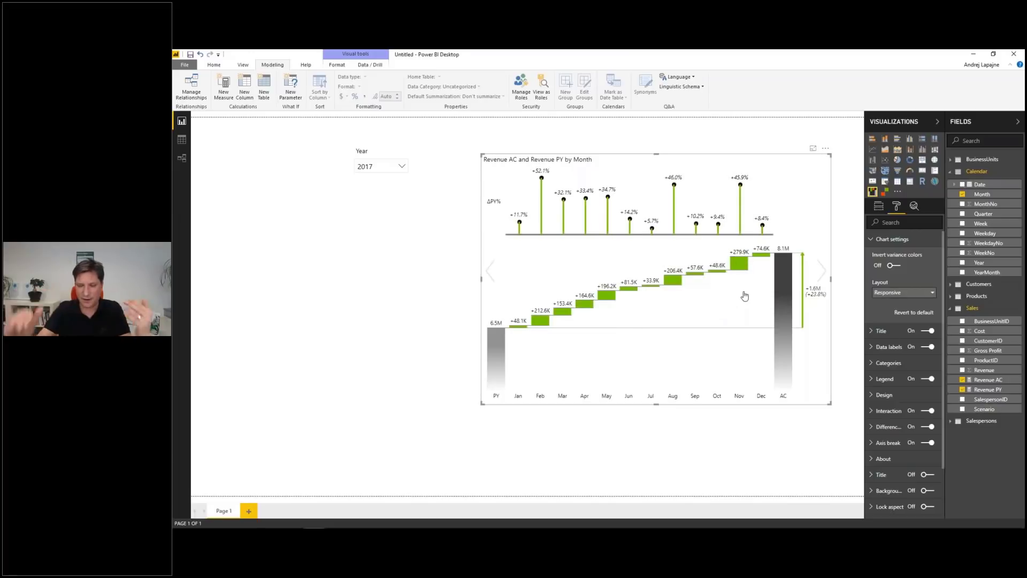
{"action": "left_click", "coordinate": [785, 332]}
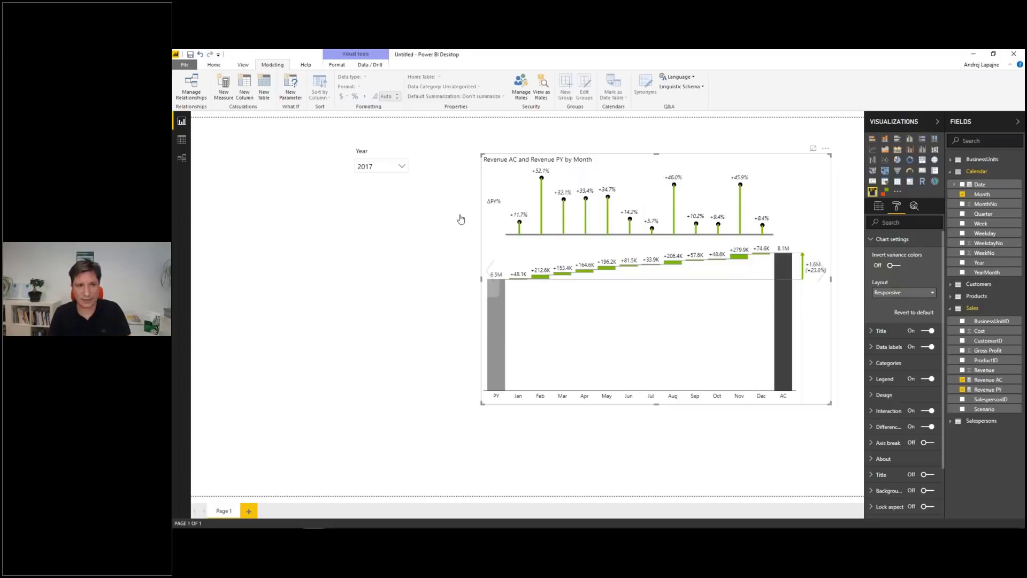
Narrow the monthly revenue chart by pulling its left edge inward to free the left half of the page.
{"action": "left_click", "coordinate": [413, 203]}
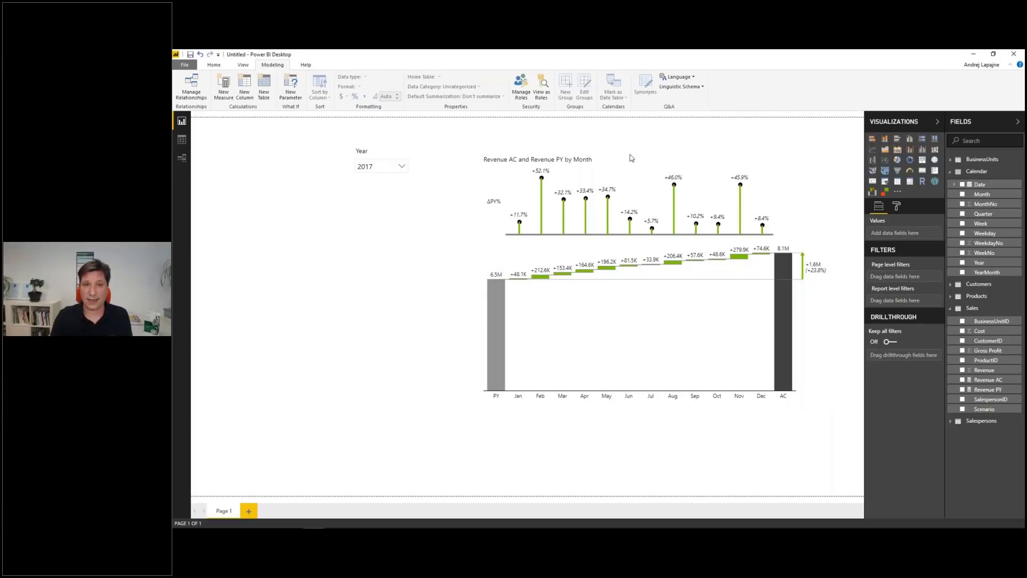
{"action": "left_click", "coordinate": [521, 176]}
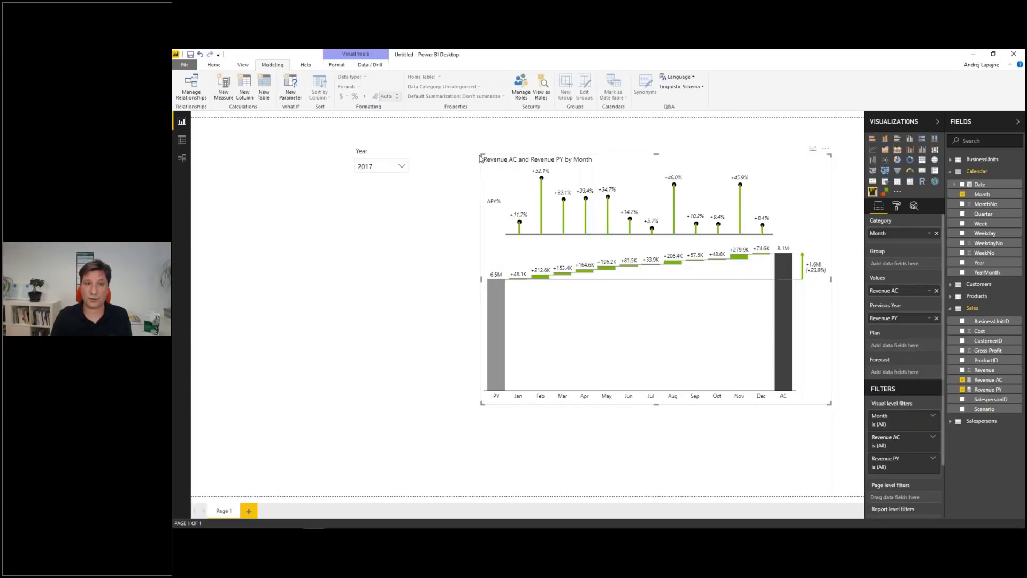
{"action": "left_click_drag", "start_coordinate": [480, 157], "coordinate": [573, 146]}
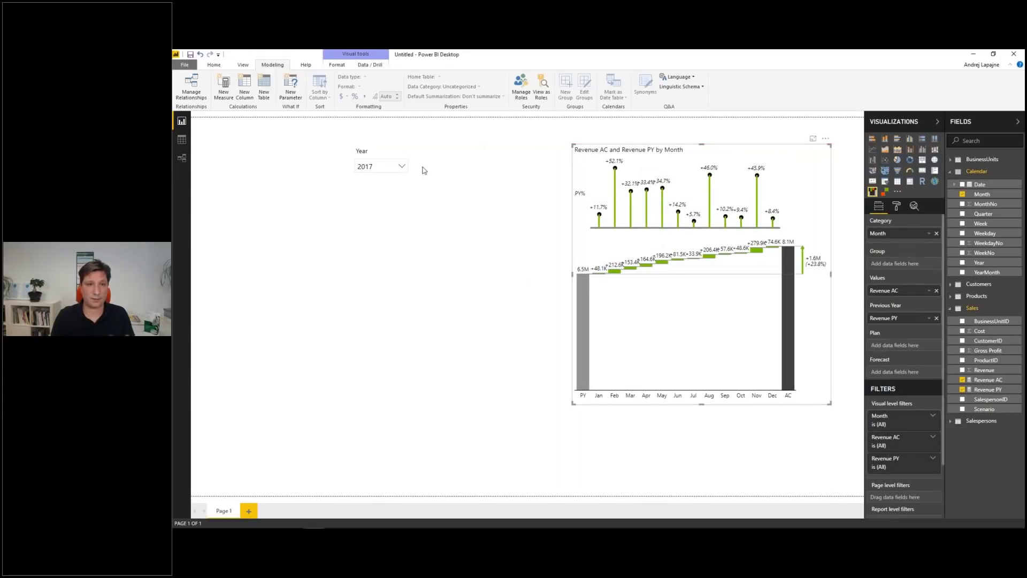
Set the Year slicer to 2018 and place it in the upper-left corner of the report page.
{"action": "left_click", "coordinate": [392, 151]}
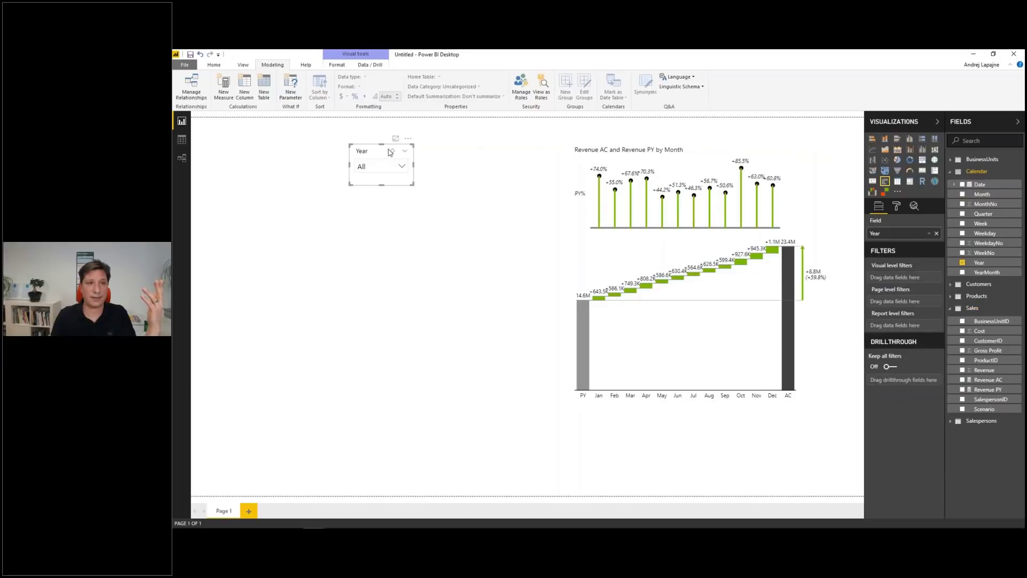
{"action": "left_click", "coordinate": [399, 166]}
{"action": "left_click", "coordinate": [377, 202]}
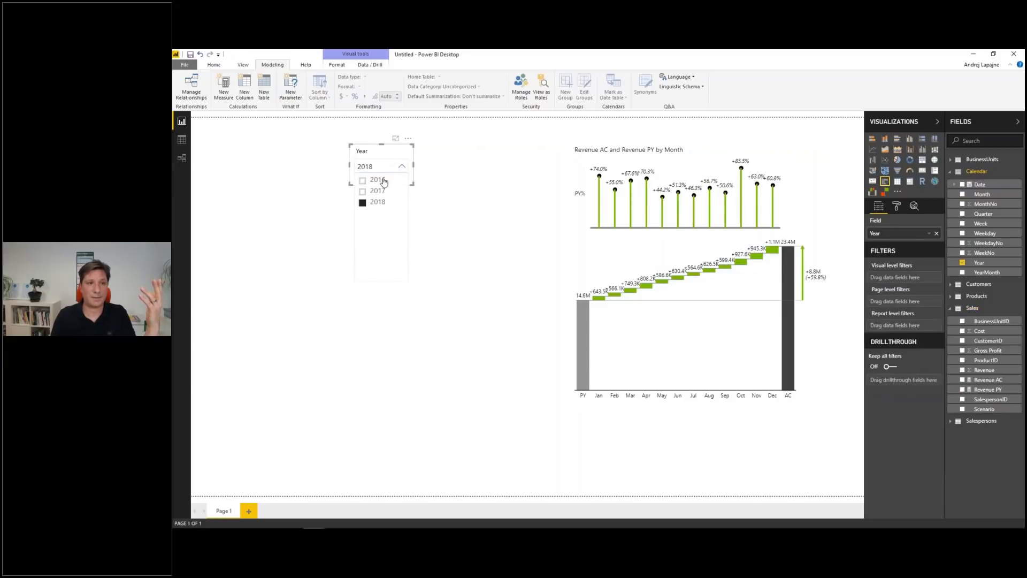
{"action": "left_click_drag", "start_coordinate": [373, 149], "coordinate": [227, 133]}
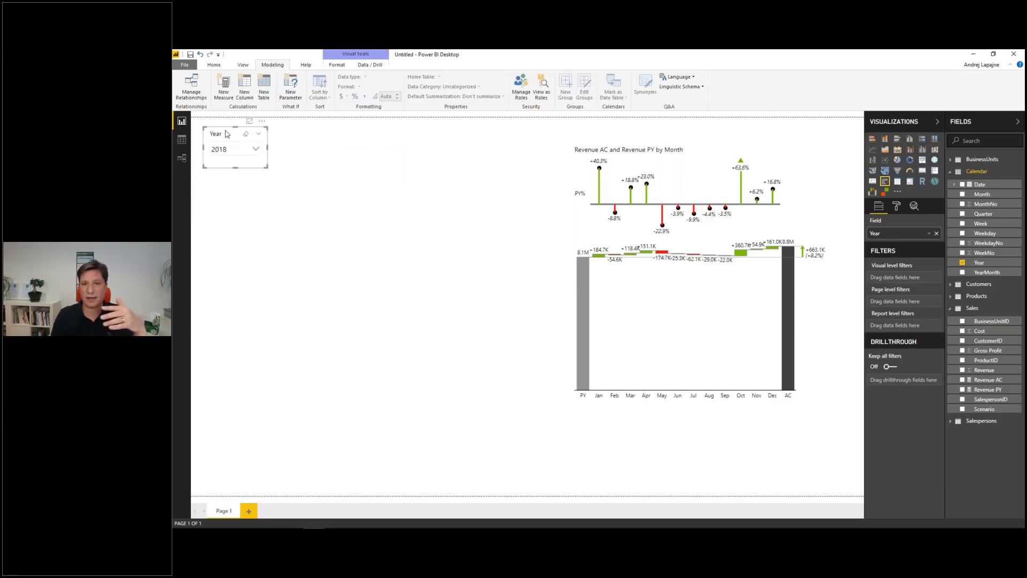
{"action": "left_click", "coordinate": [373, 231]}
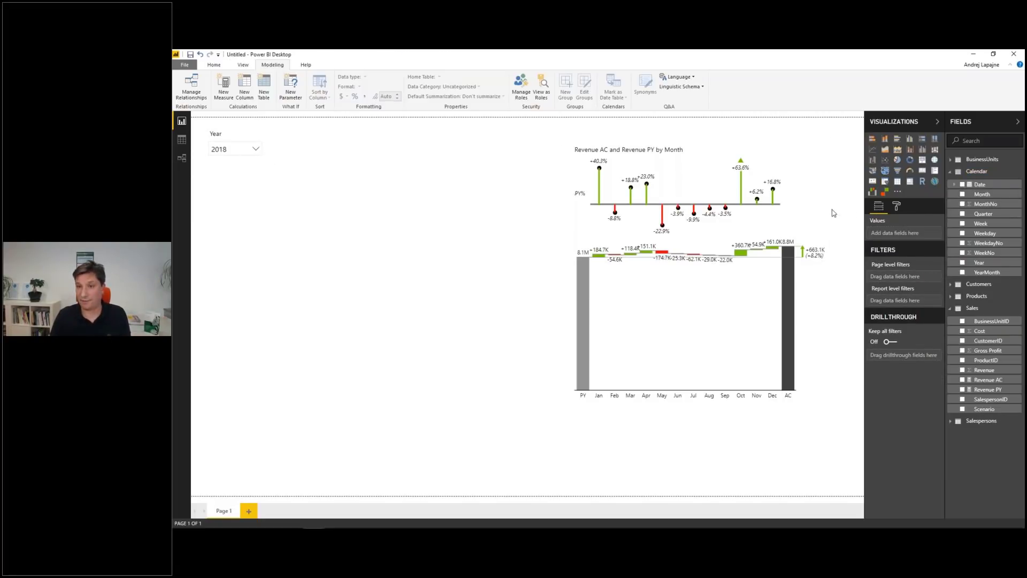
Add a Zebra BI table visual below the slicer with Revenue AC and Revenue PY by business unit Group, and widen it toward the monthly chart.
{"action": "left_click", "coordinate": [884, 196]}
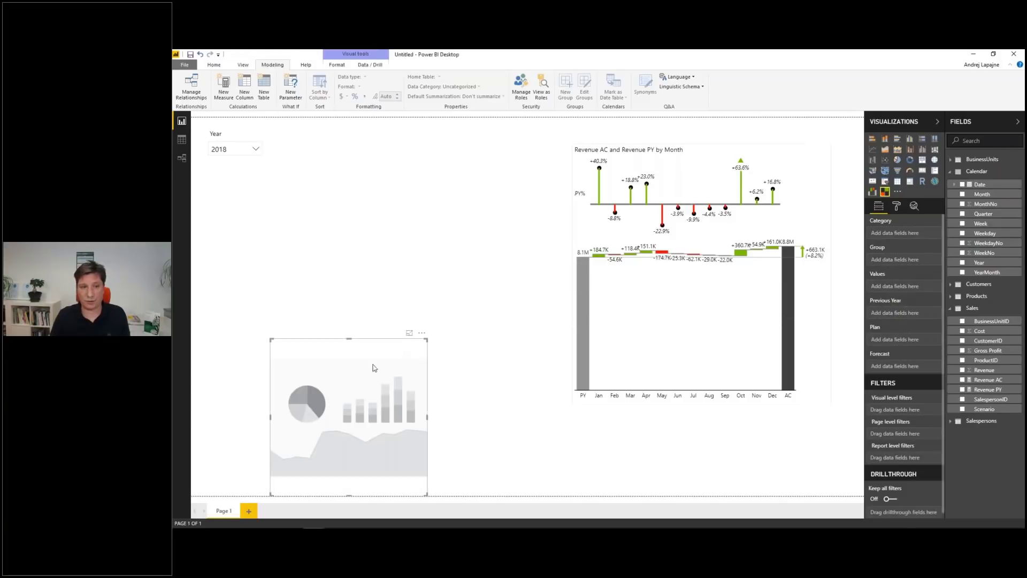
{"action": "left_click_drag", "start_coordinate": [386, 346], "coordinate": [324, 202]}
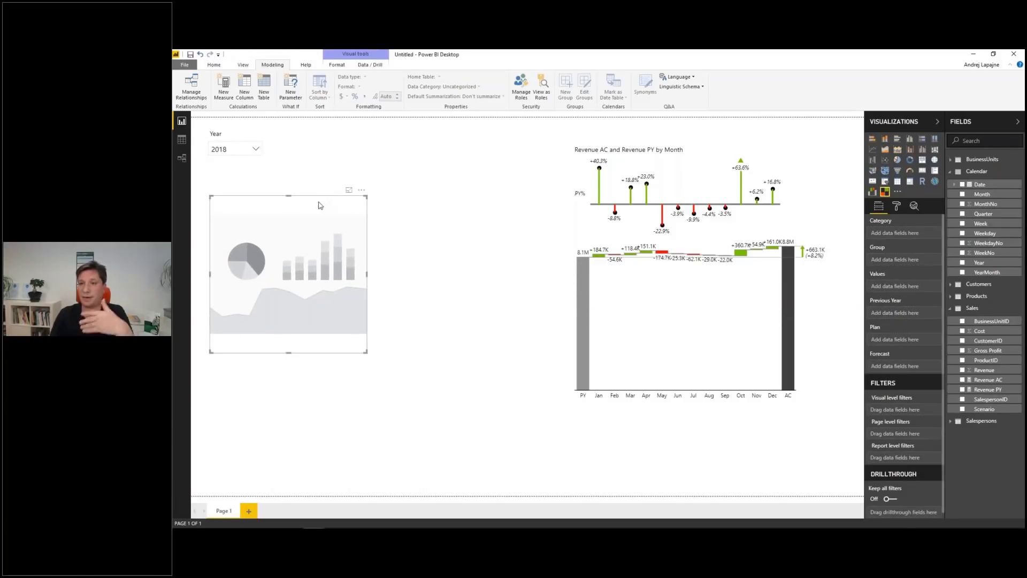
{"action": "left_click", "coordinate": [952, 161]}
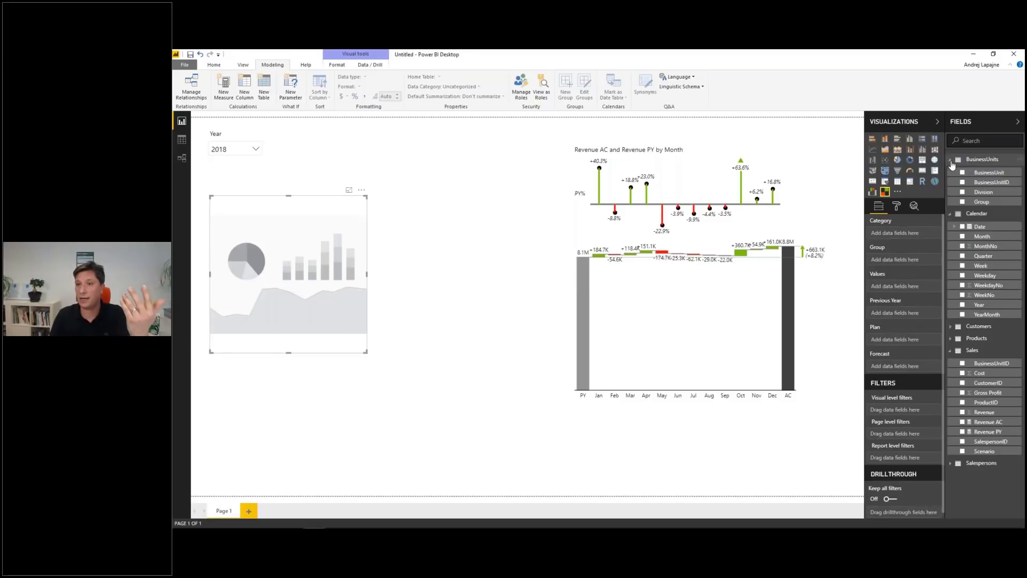
{"action": "left_click", "coordinate": [962, 202]}
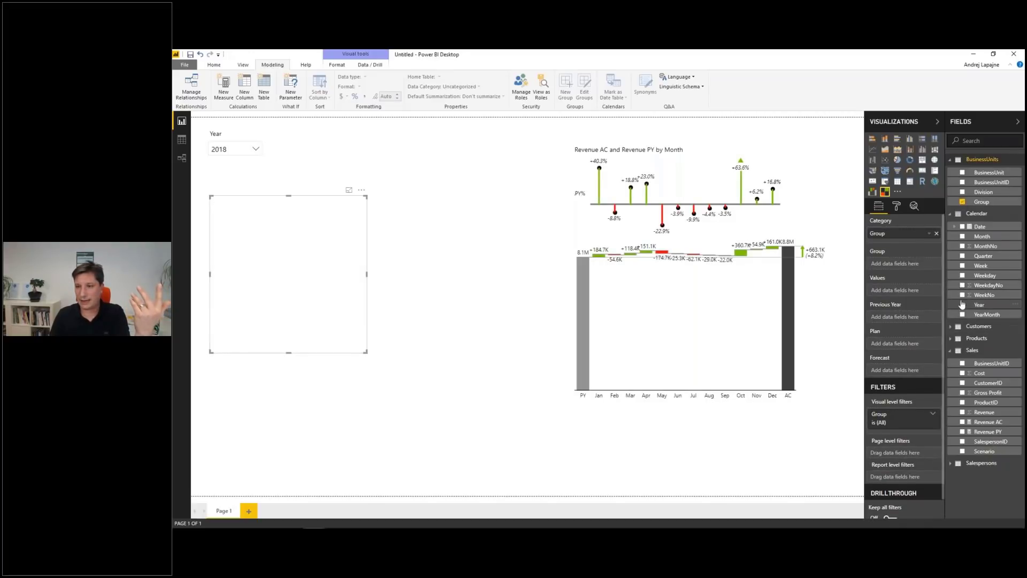
{"action": "left_click", "coordinate": [962, 422]}
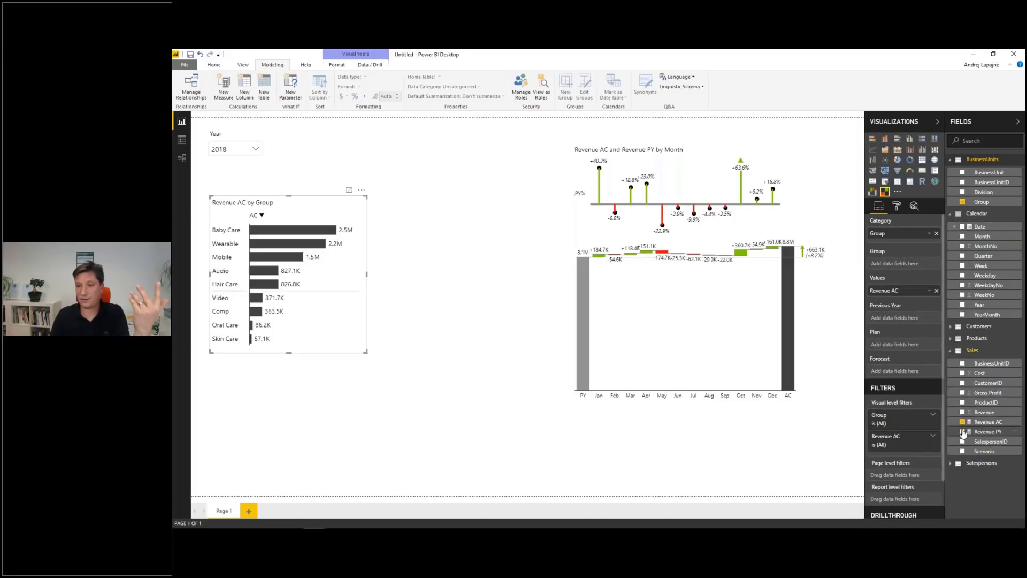
{"action": "left_click", "coordinate": [962, 432]}
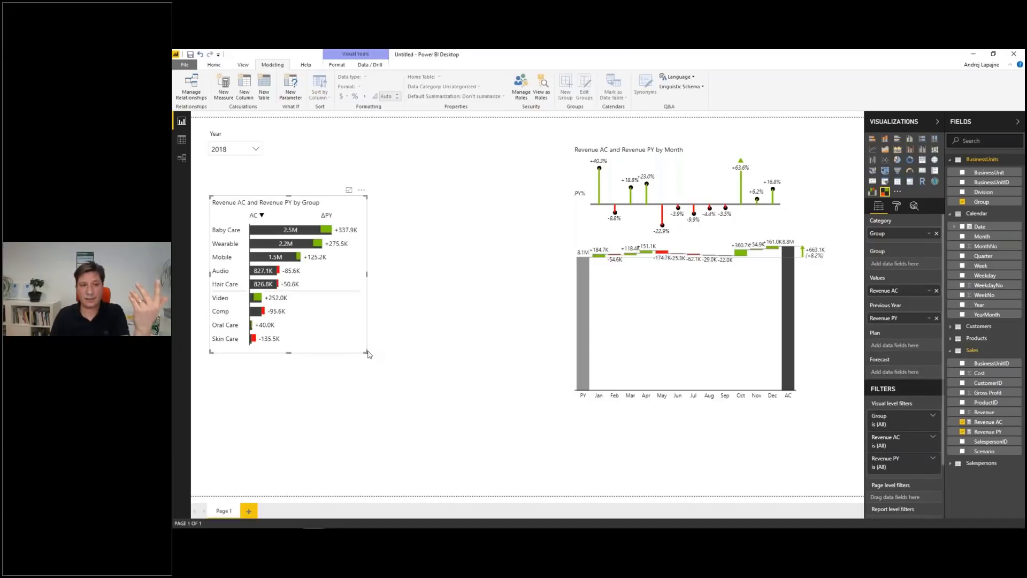
{"action": "left_click_drag", "start_coordinate": [367, 353], "coordinate": [535, 375]}
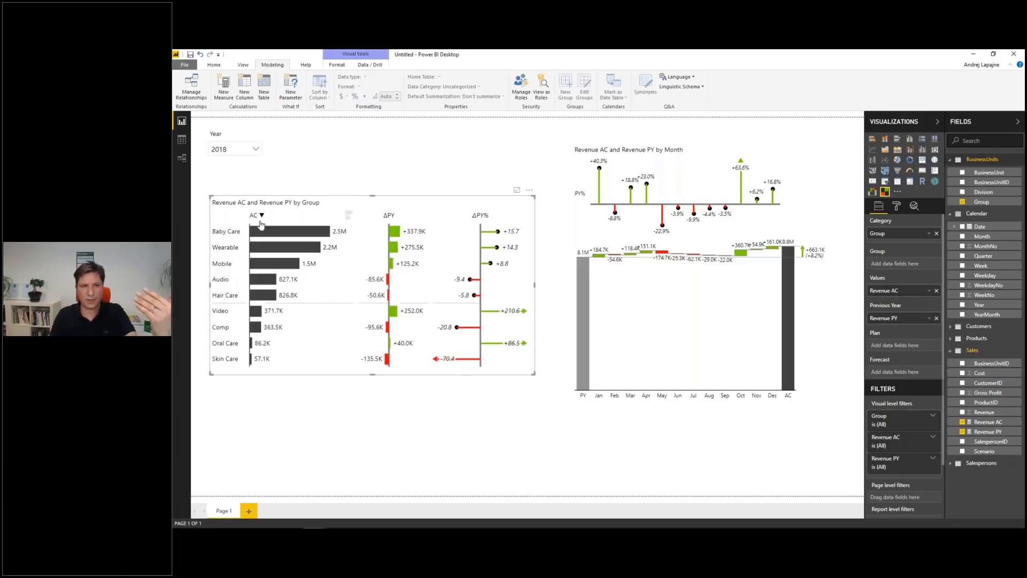
Sort the group table by ΔPY in descending and in ascending order.
{"action": "left_click", "coordinate": [391, 221]}
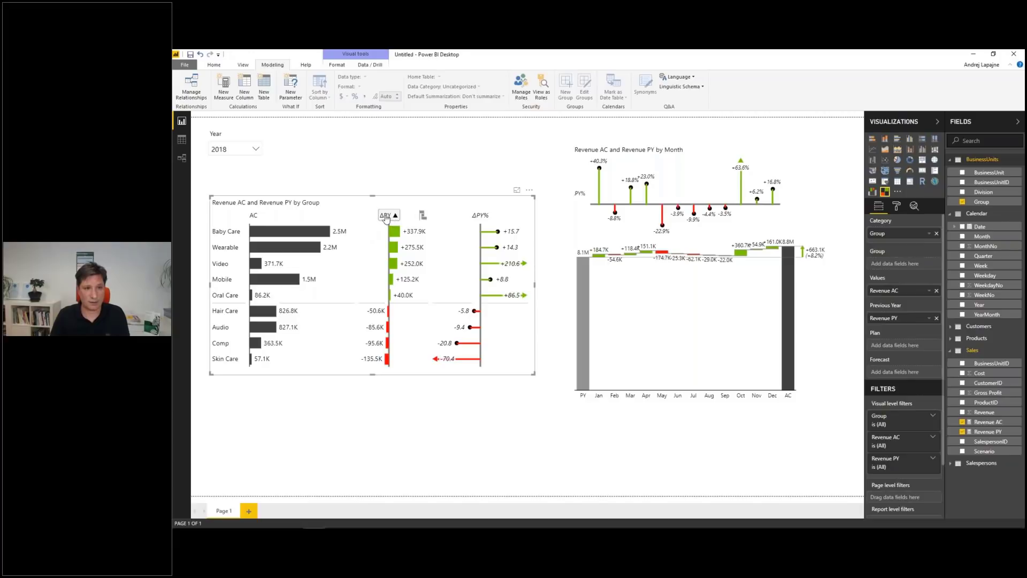
{"action": "left_click", "coordinate": [386, 216]}
{"action": "left_click", "coordinate": [384, 231]}
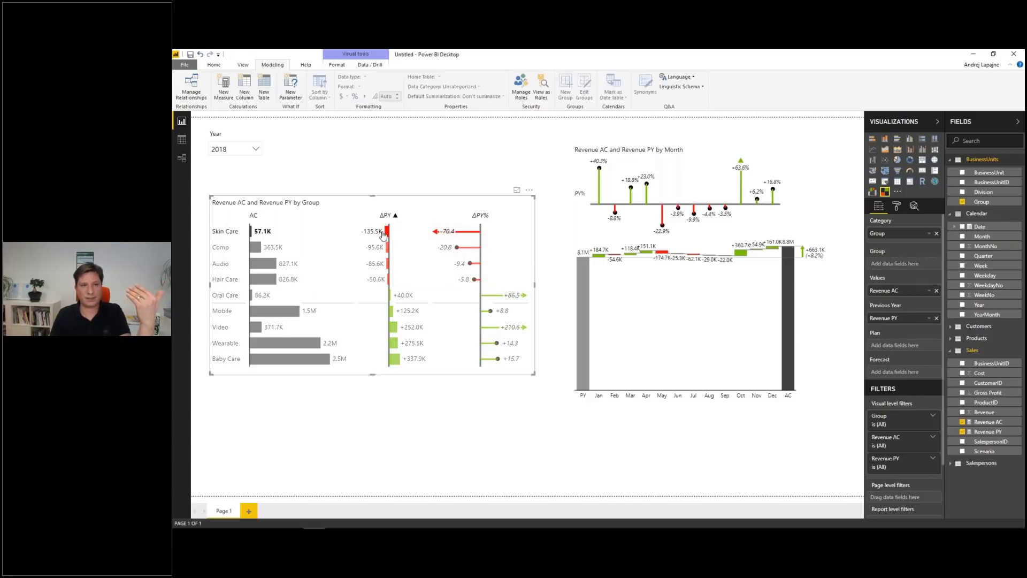
Cross-filter the monthly chart by Skin Care, clear that filter and sort the group table by AC in descending order.
{"action": "left_click", "coordinate": [388, 233]}
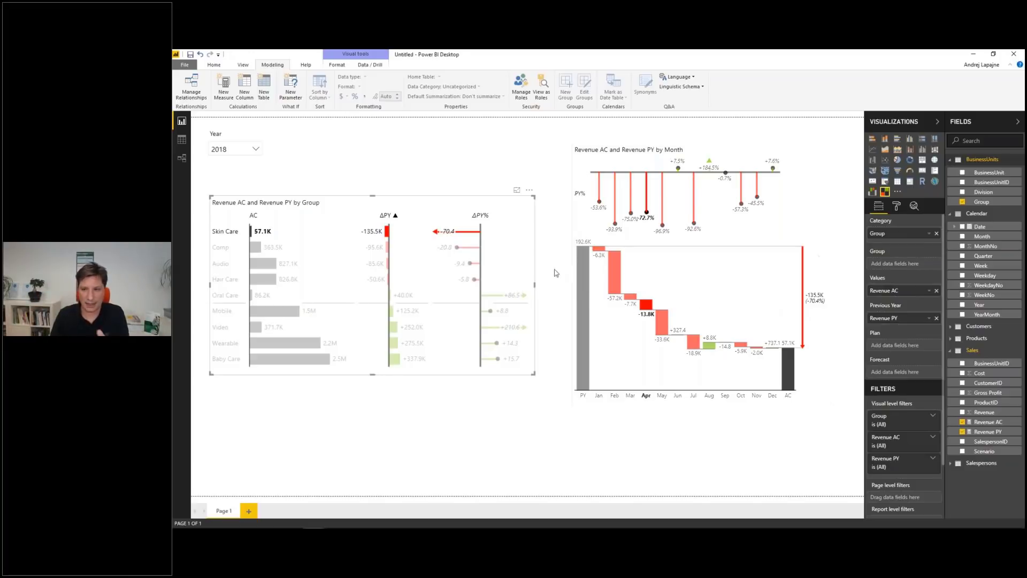
{"action": "left_click", "coordinate": [227, 233]}
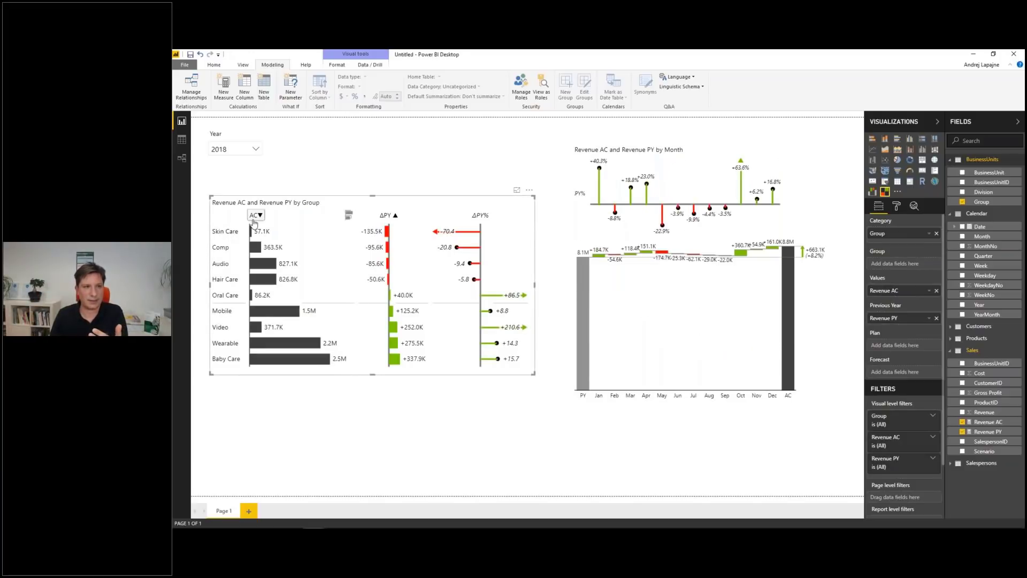
{"action": "left_click", "coordinate": [254, 215]}
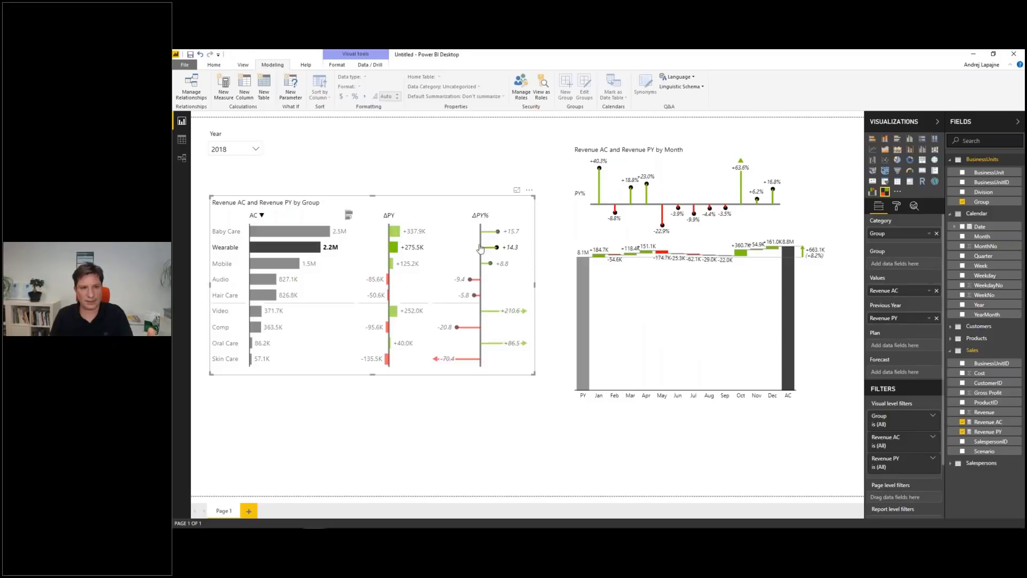
Widen the group table slightly and add Division above Group in its category hierarchy.
{"action": "left_click_drag", "start_coordinate": [535, 285], "coordinate": [540, 284]}
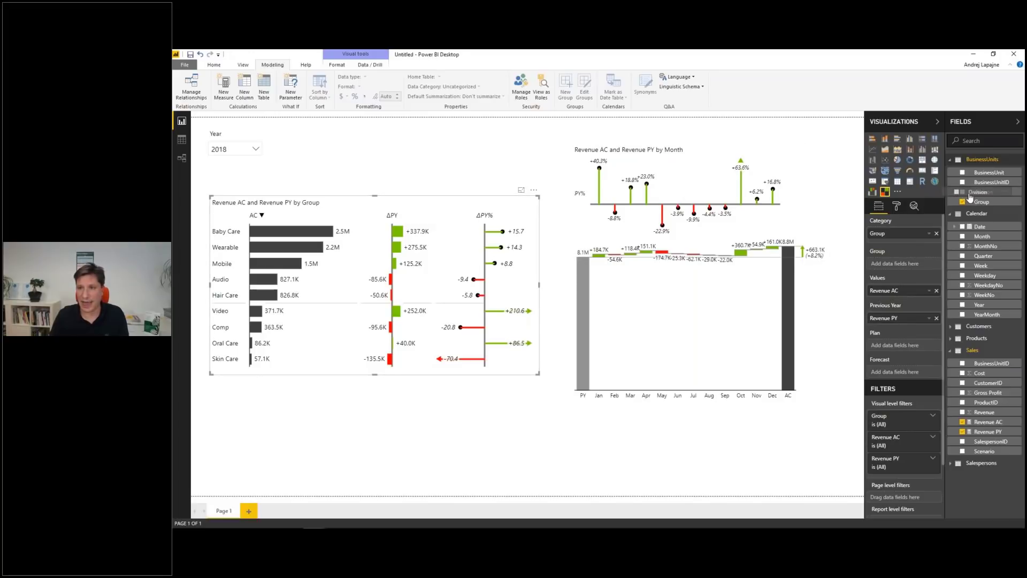
{"action": "left_click_drag", "start_coordinate": [983, 195], "coordinate": [914, 235]}
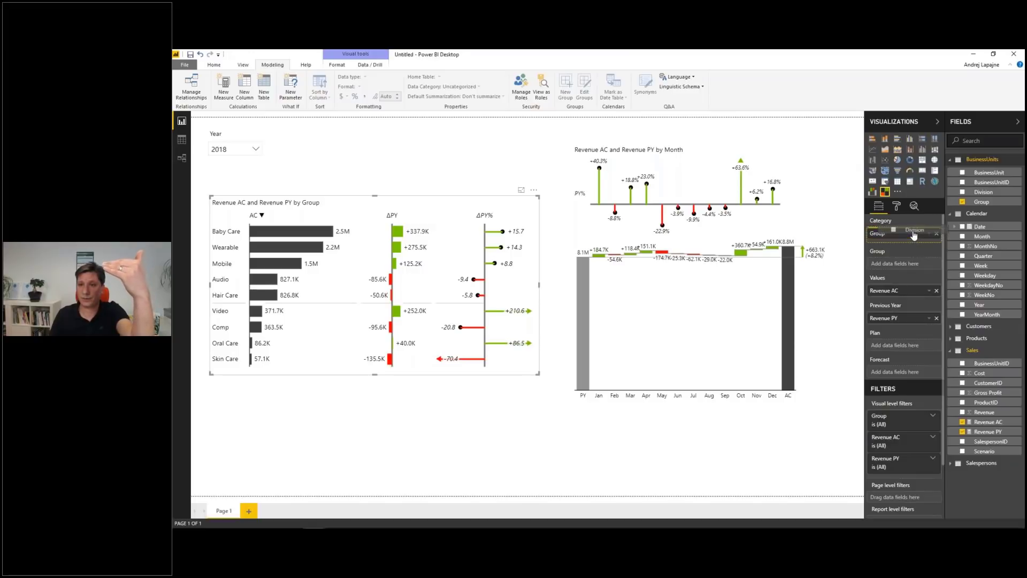
{"action": "left_click_drag", "start_coordinate": [914, 234], "coordinate": [913, 234]}
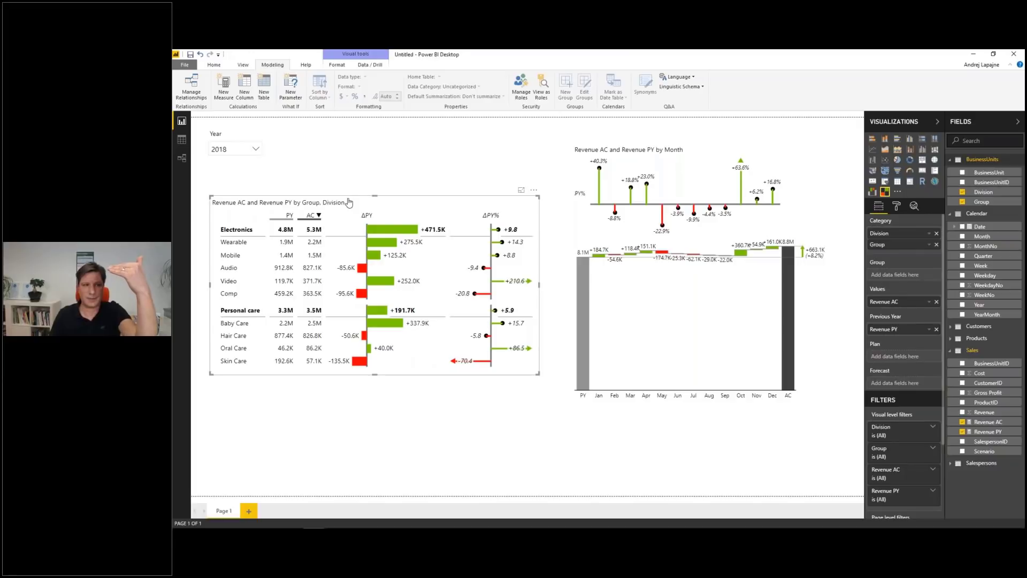
Cross-filter the monthly chart by Electronics, Wearable, Mobile and Audio from the table, and clear the filter.
{"action": "left_click", "coordinate": [231, 231]}
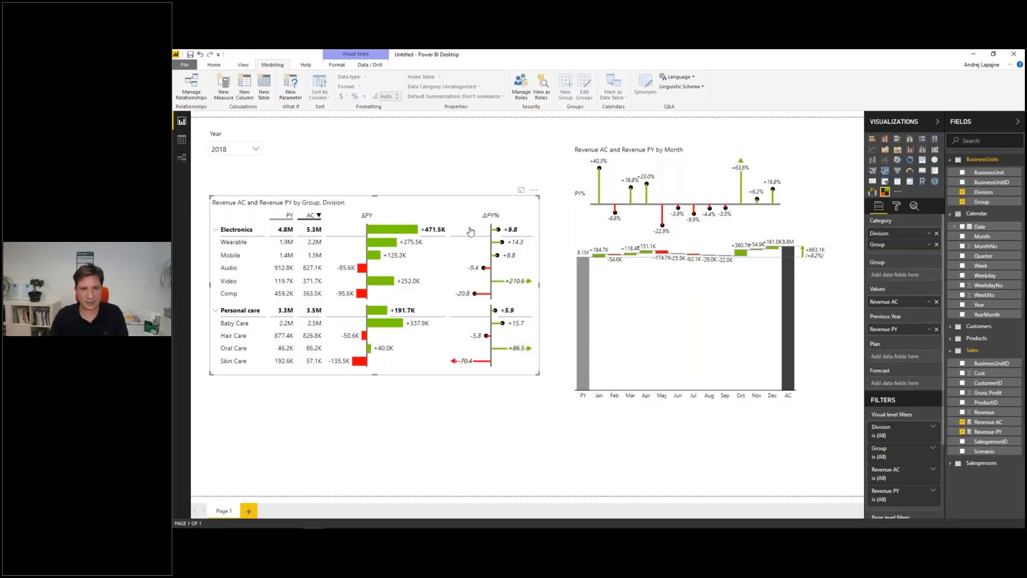
{"action": "left_click", "coordinate": [234, 232]}
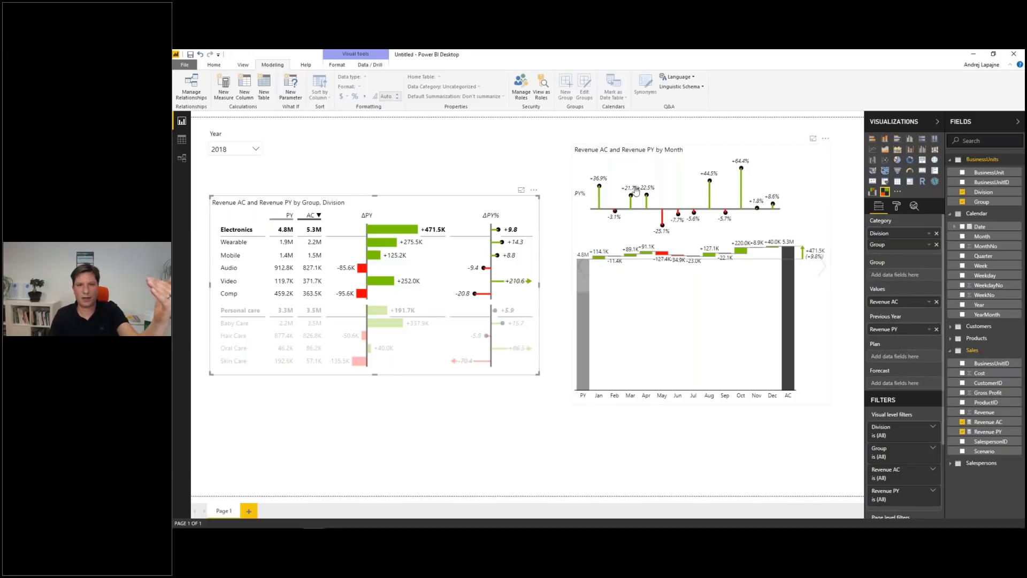
{"action": "left_click", "coordinate": [234, 244]}
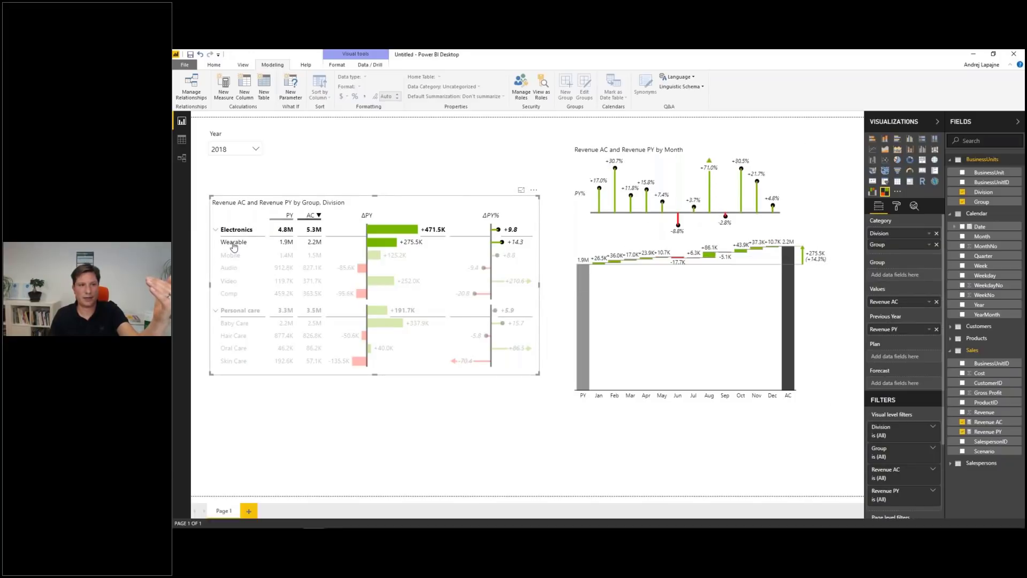
{"action": "left_click", "coordinate": [231, 256]}
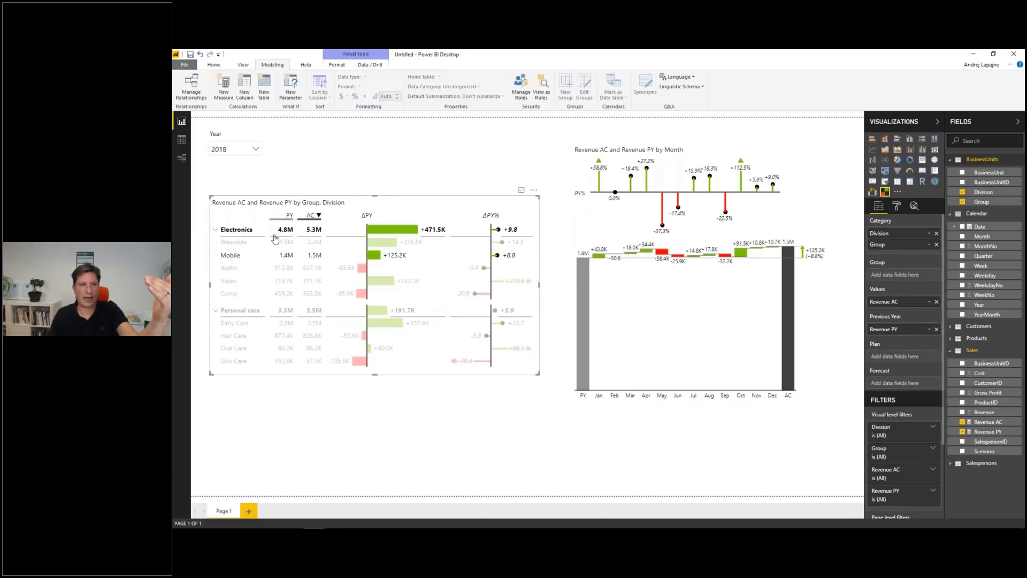
{"action": "left_click", "coordinate": [228, 267]}
{"action": "left_click", "coordinate": [238, 236]}
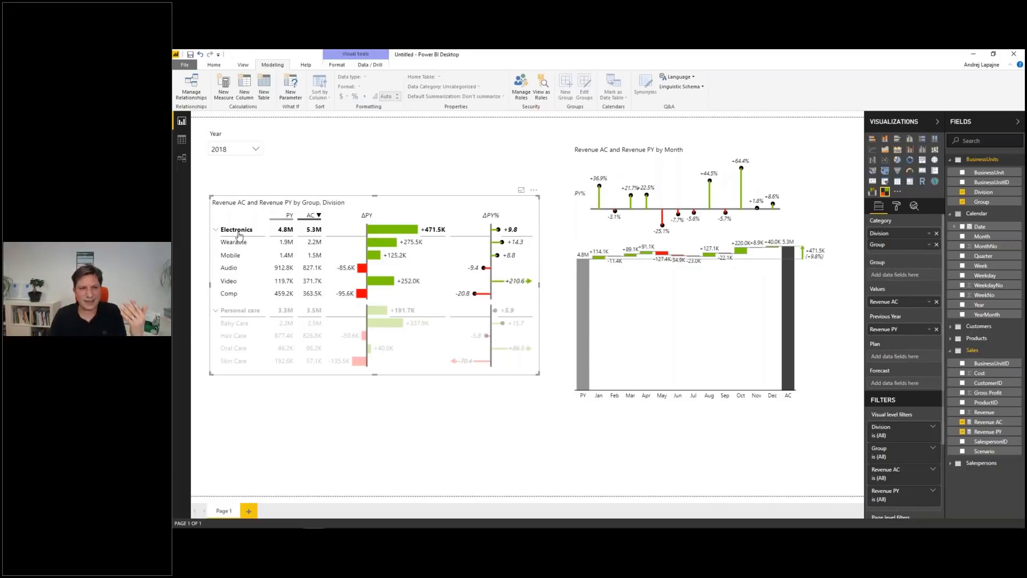
{"action": "left_click", "coordinate": [238, 231]}
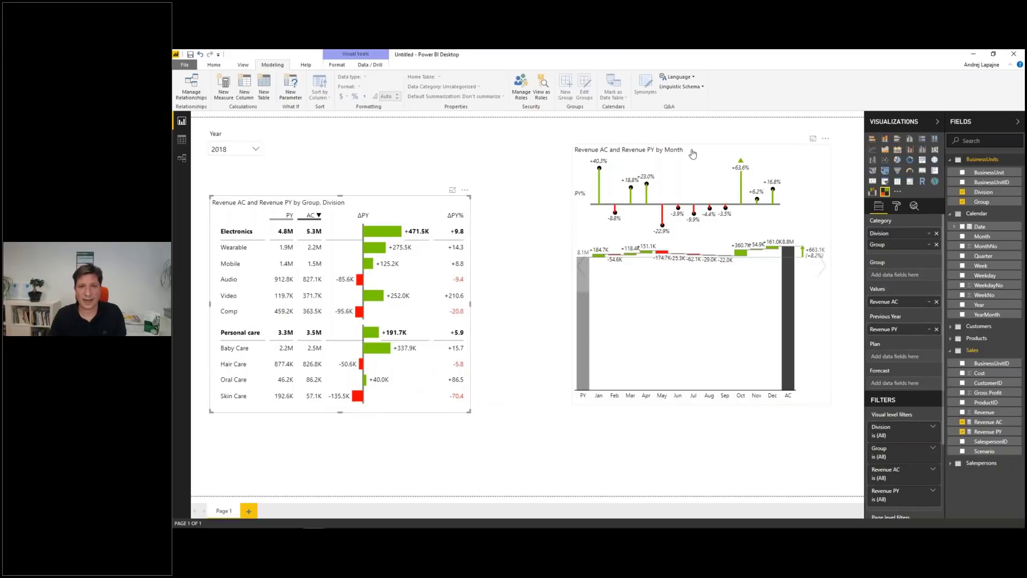
Move the monthly revenue chart up beside the division table and enlarge it to fill the right part of the page.
{"action": "left_click", "coordinate": [693, 154]}
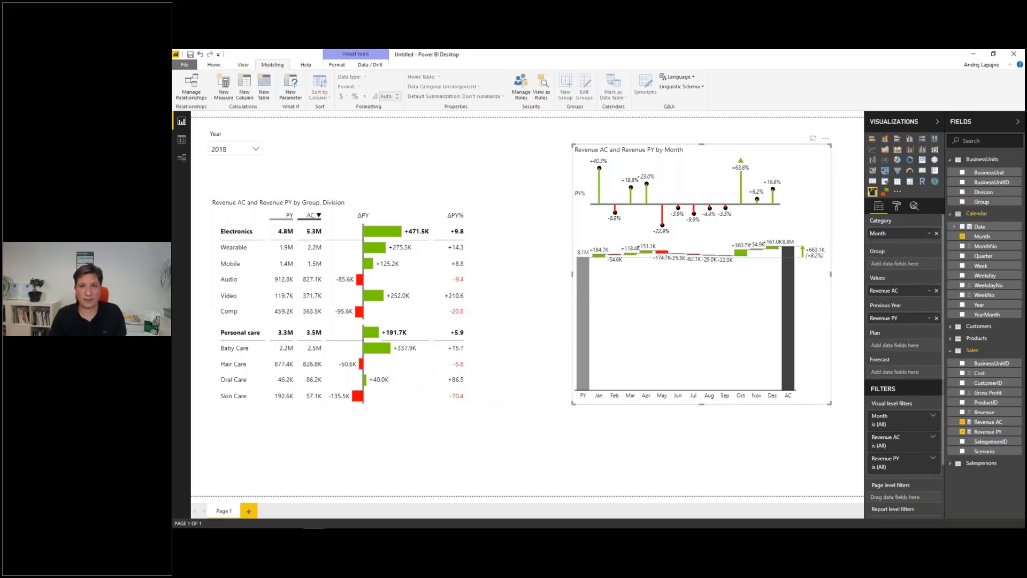
{"action": "left_click_drag", "start_coordinate": [826, 143], "coordinate": [741, 130]}
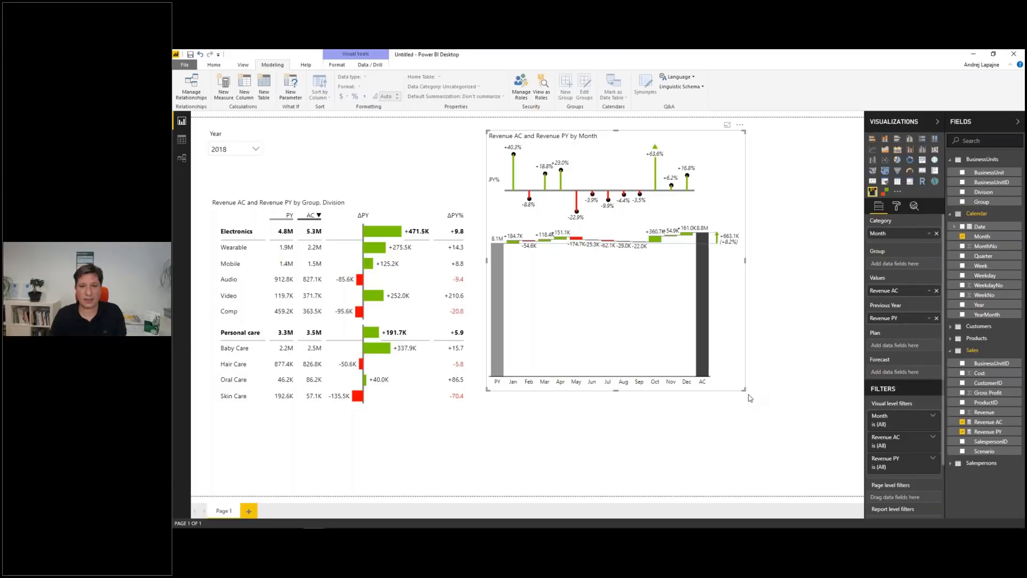
{"action": "left_click_drag", "start_coordinate": [743, 388], "coordinate": [851, 478]}
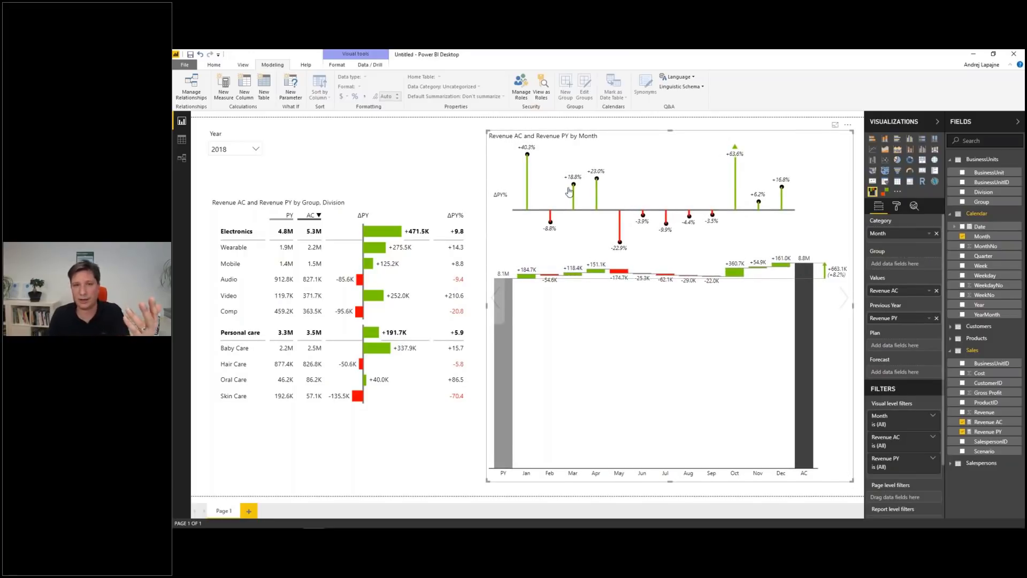
{"action": "left_click", "coordinate": [240, 253]}
{"action": "left_click", "coordinate": [242, 351]}
{"action": "left_click", "coordinate": [244, 262]}
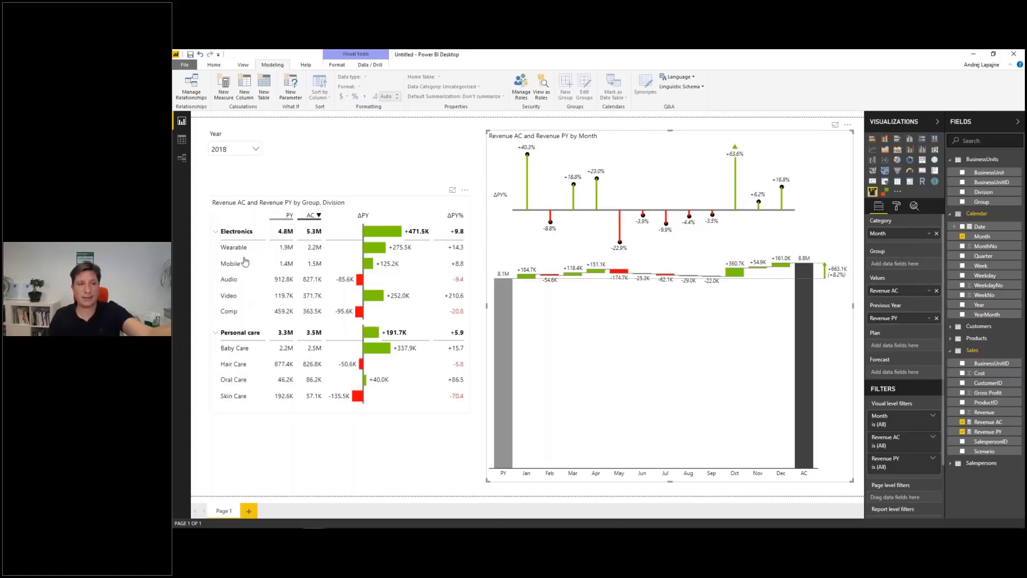
{"action": "left_click", "coordinate": [321, 282]}
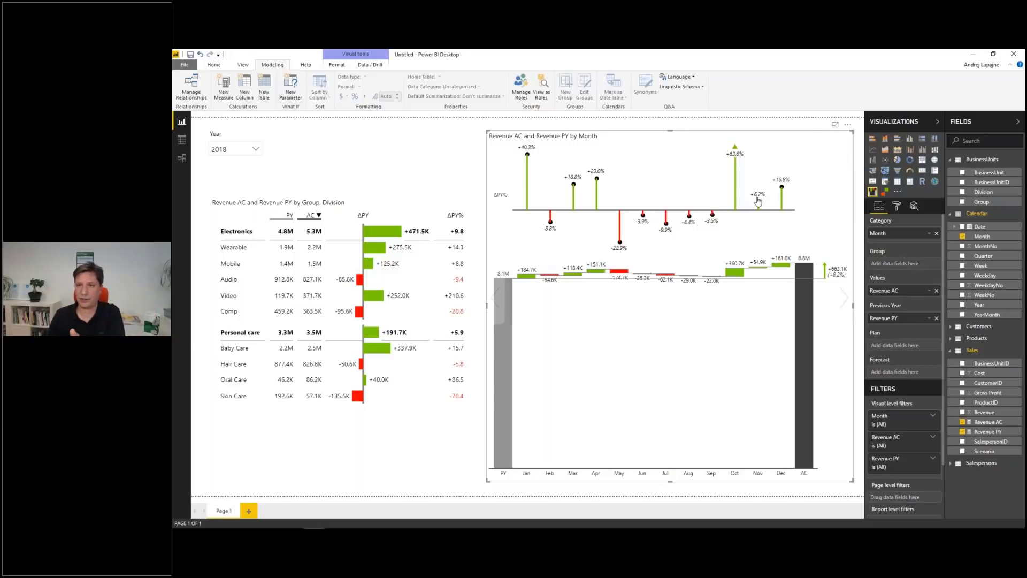
Split the monthly revenue chart into small multiples by Group and switch them to the area chart layout.
{"action": "left_click", "coordinate": [963, 202]}
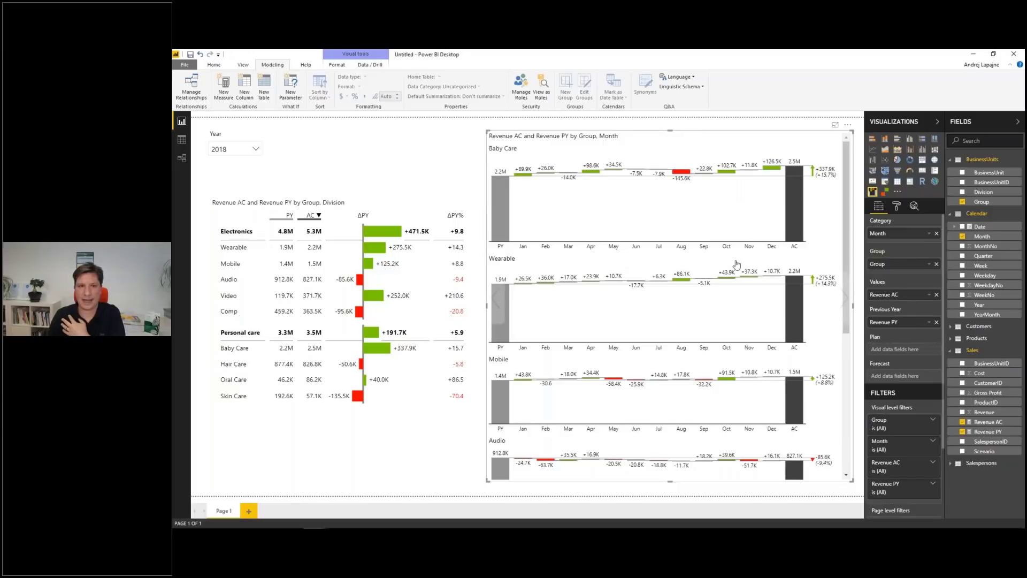
{"action": "left_click", "coordinate": [850, 304]}
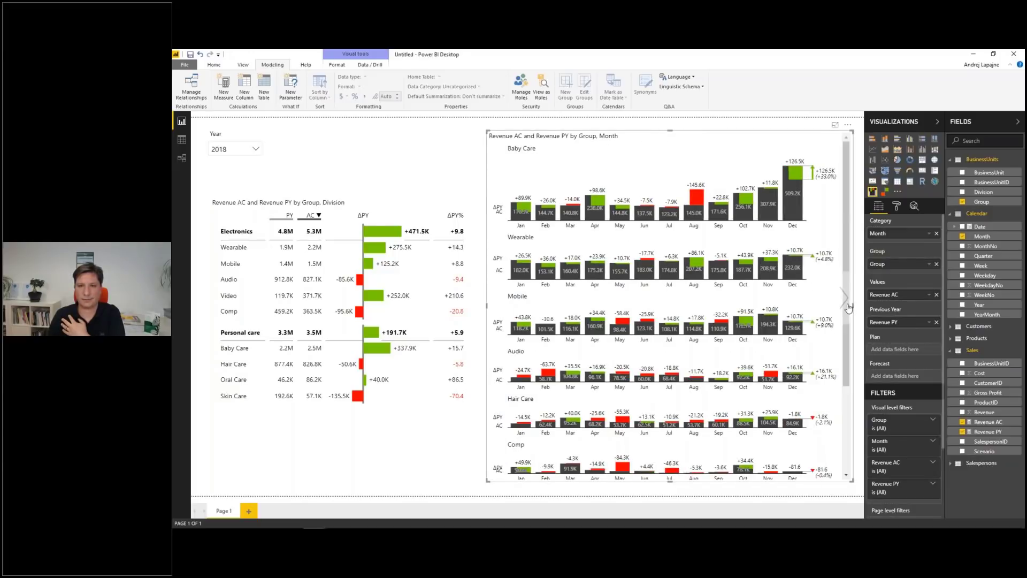
{"action": "left_click", "coordinate": [849, 305]}
Narrow the division table so it keeps only the AC and ΔPY columns, and shift it slightly up and left.
{"action": "left_click", "coordinate": [452, 232]}
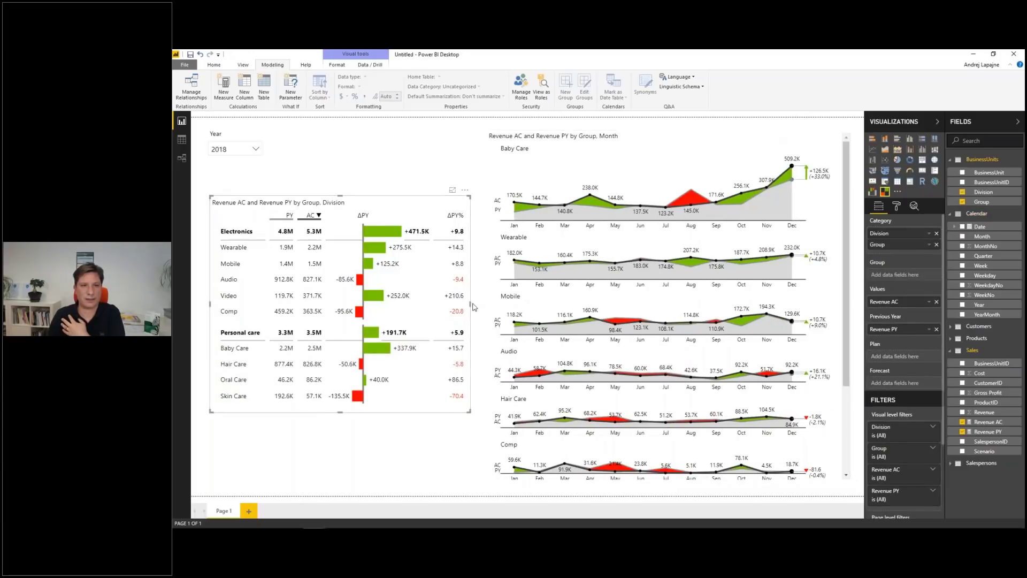
{"action": "left_click_drag", "start_coordinate": [471, 304], "coordinate": [386, 305]}
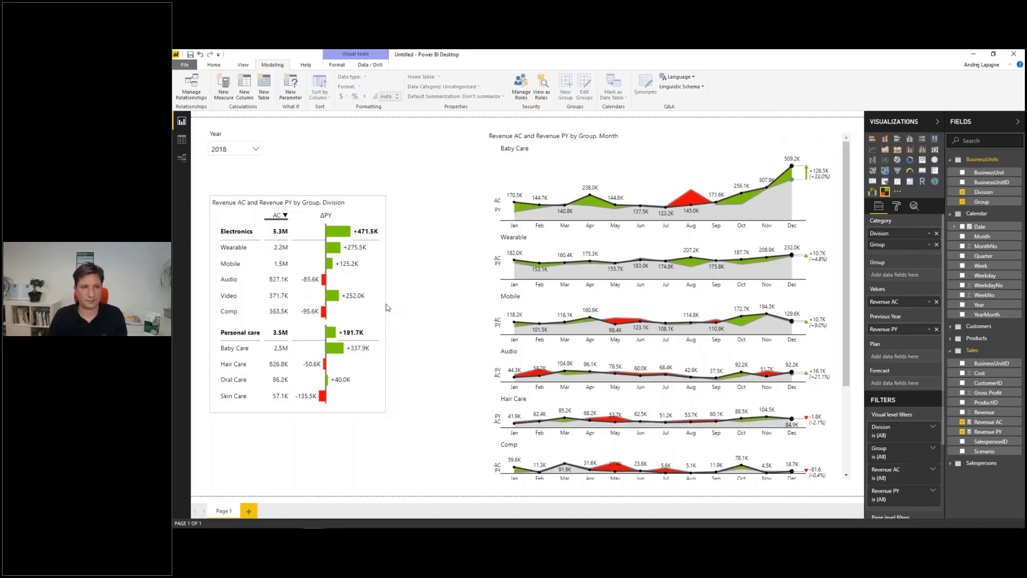
{"action": "left_click_drag", "start_coordinate": [362, 201], "coordinate": [350, 196]}
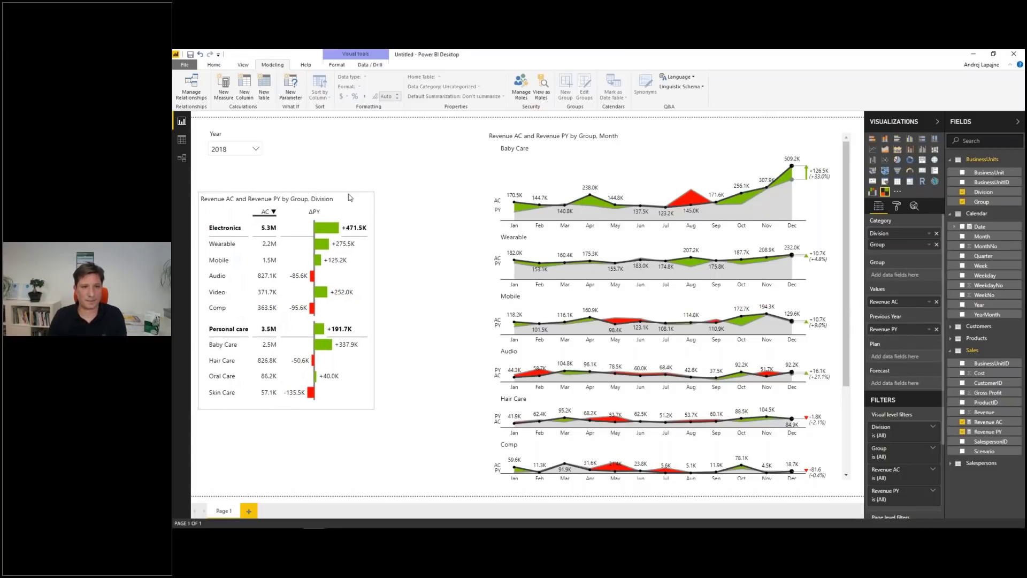
Widen the small-multiples chart to reach the narrowed table and shift it to the page's right edge.
{"action": "left_click", "coordinate": [487, 302]}
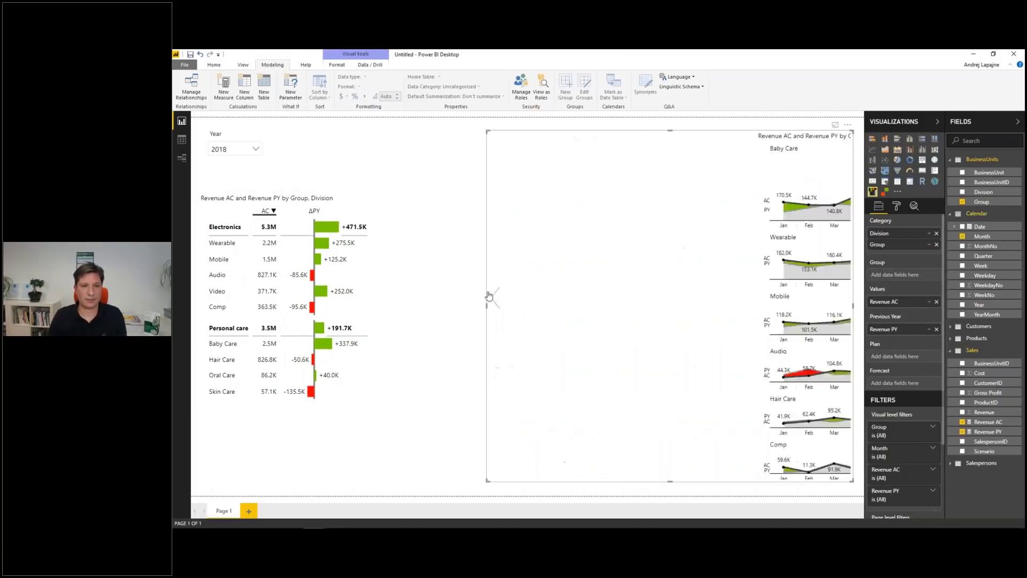
{"action": "left_click_drag", "start_coordinate": [487, 305], "coordinate": [372, 305]}
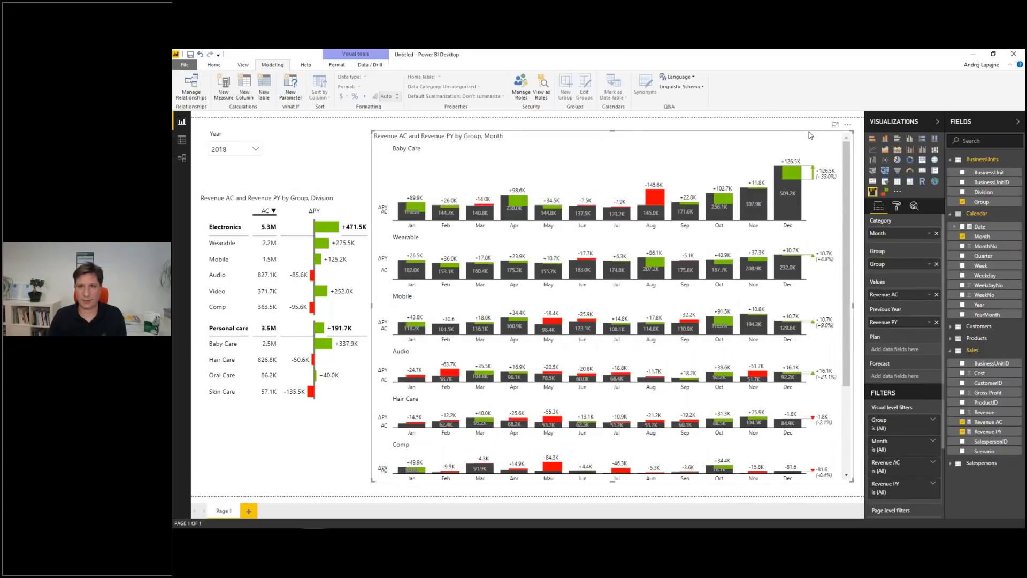
{"action": "left_click_drag", "start_coordinate": [809, 132], "coordinate": [819, 129]}
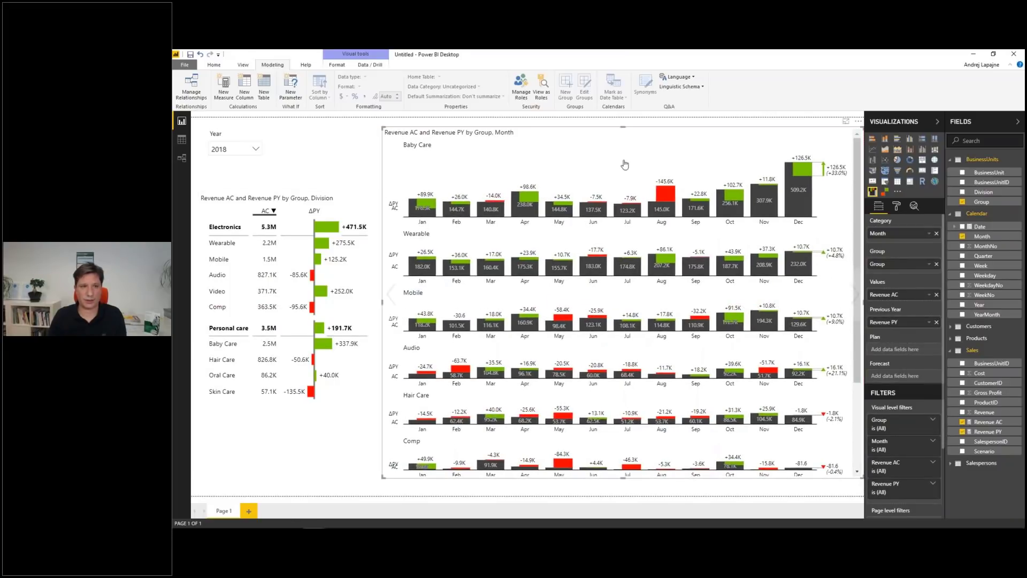
{"action": "left_click_drag", "start_coordinate": [383, 305], "coordinate": [375, 305]}
{"action": "left_click", "coordinate": [374, 305]}
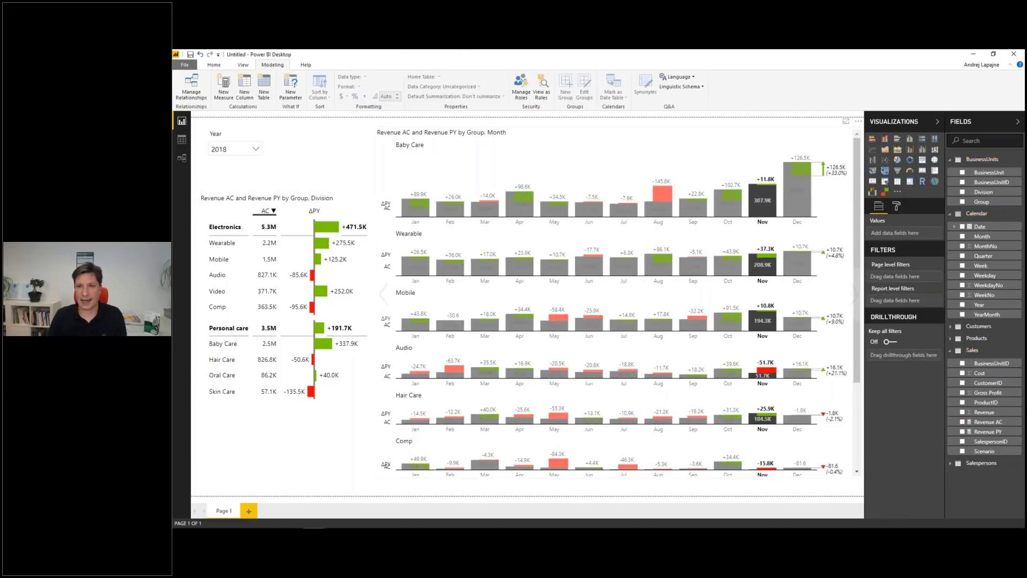
Preview the small multiples as area charts with their monthly values, and switch them to the waterfall layout.
{"action": "left_click", "coordinate": [841, 291]}
{"action": "left_click", "coordinate": [856, 294]}
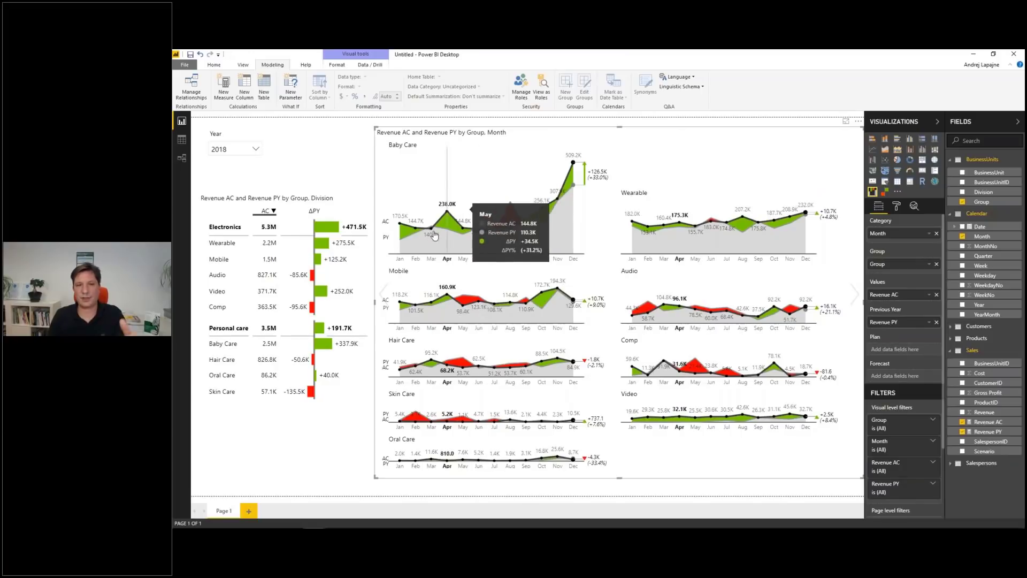
{"action": "mouse_move", "coordinate": [446, 214]}
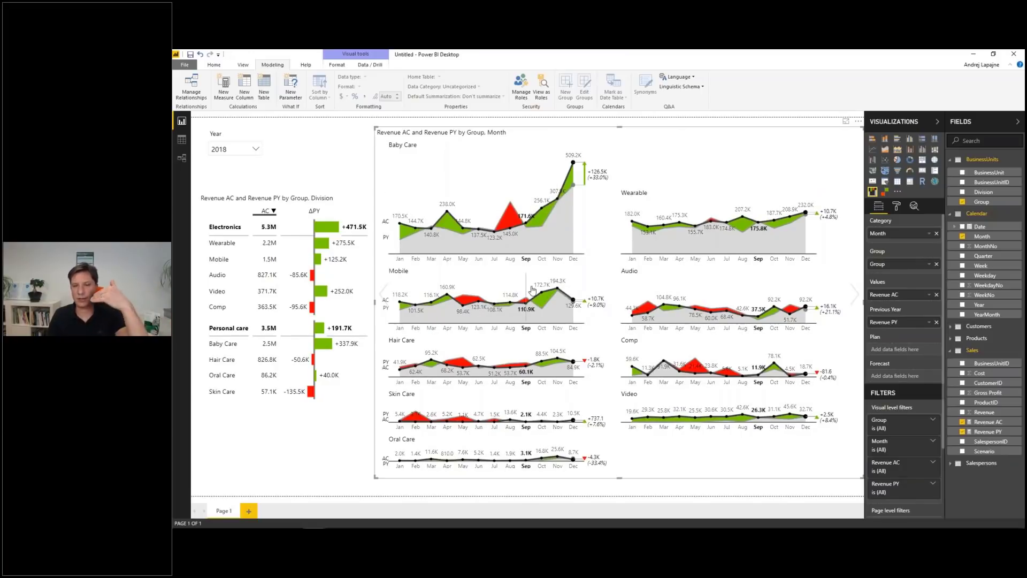
{"action": "mouse_move", "coordinate": [576, 297]}
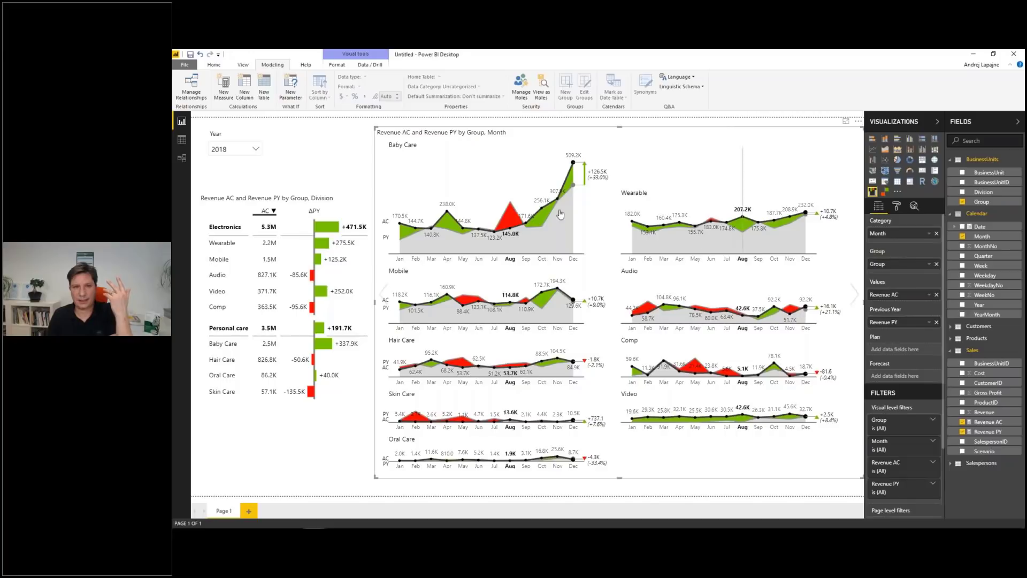
{"action": "left_click", "coordinate": [383, 293]}
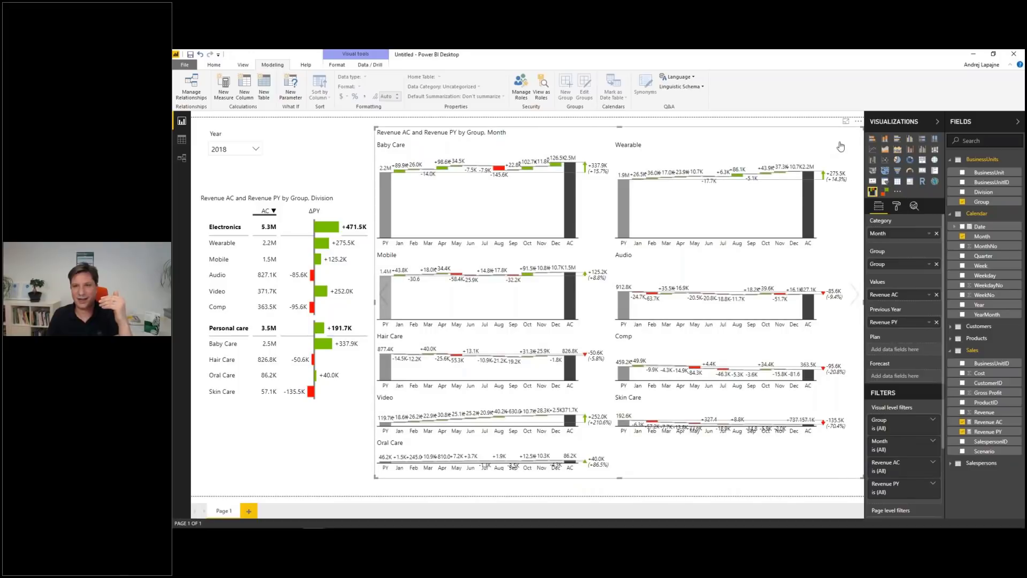
Set the data label units of the small-multiples chart to Thousands.
{"action": "left_click", "coordinate": [894, 206]}
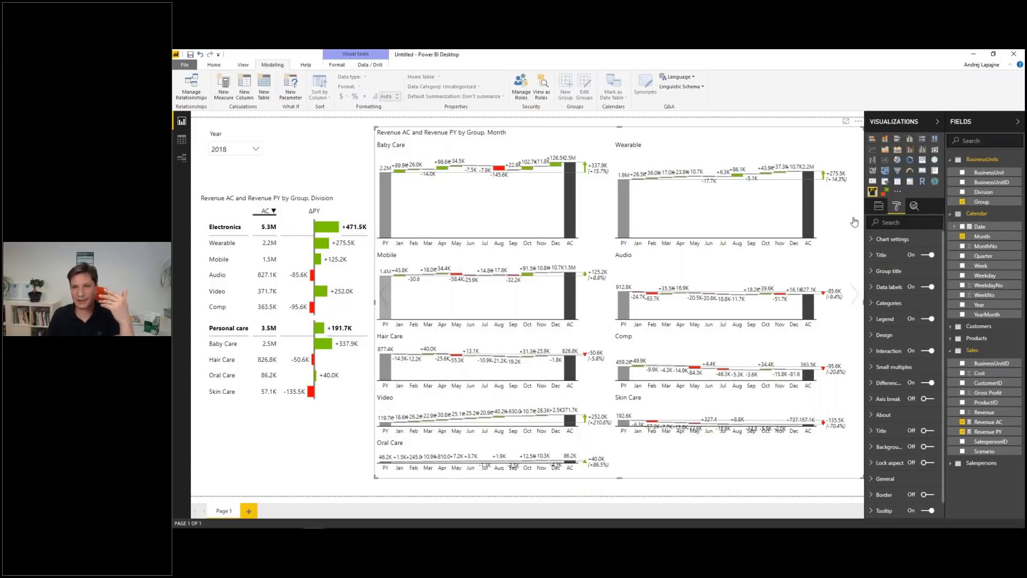
{"action": "left_click", "coordinate": [889, 288]}
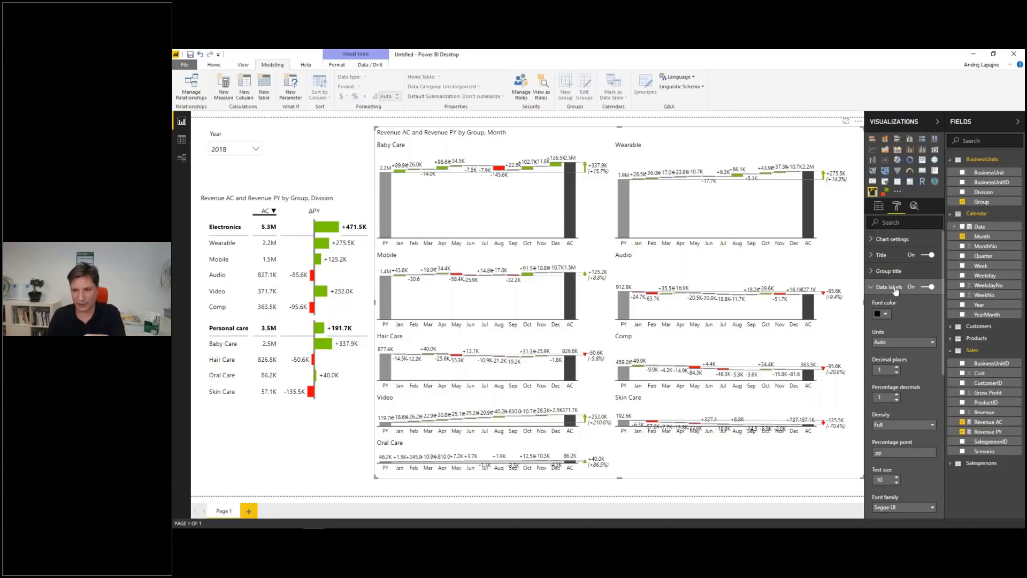
{"action": "left_click", "coordinate": [896, 341]}
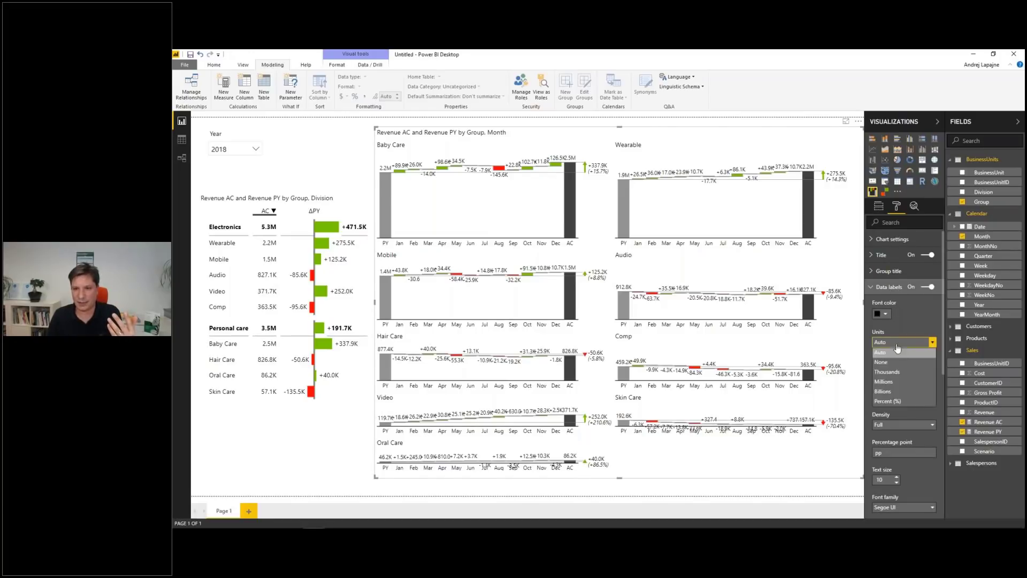
{"action": "left_click", "coordinate": [898, 373]}
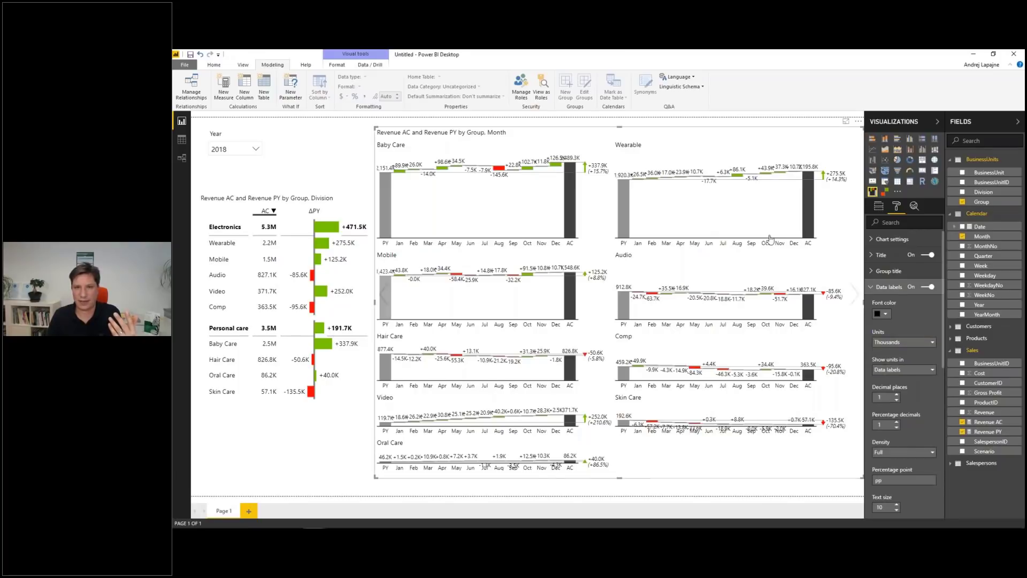
{"action": "mouse_move", "coordinate": [740, 178]}
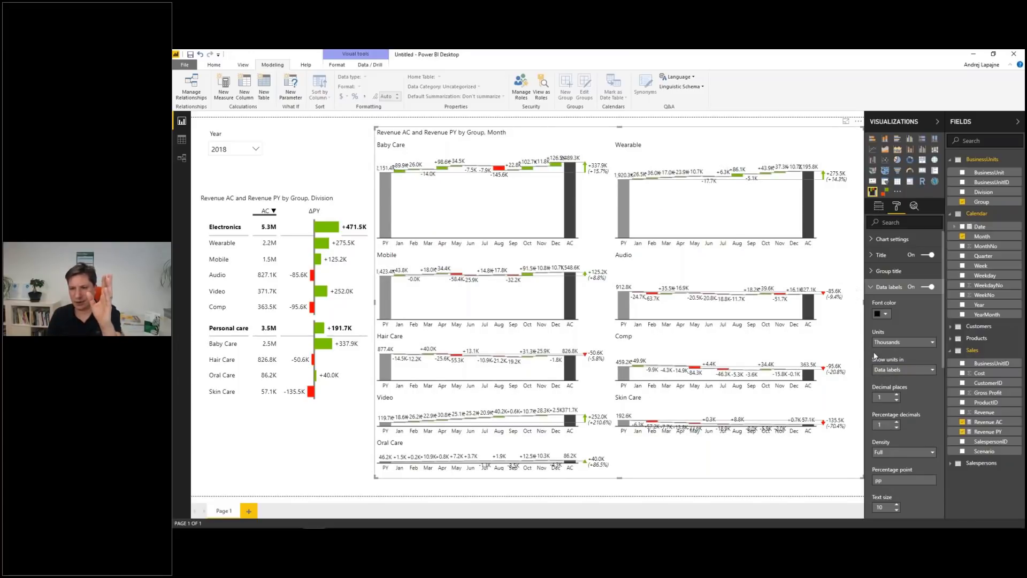
Set the data labels to show units in the Title, with 0 decimal places and First, last, min, max density.
{"action": "left_click", "coordinate": [905, 375]}
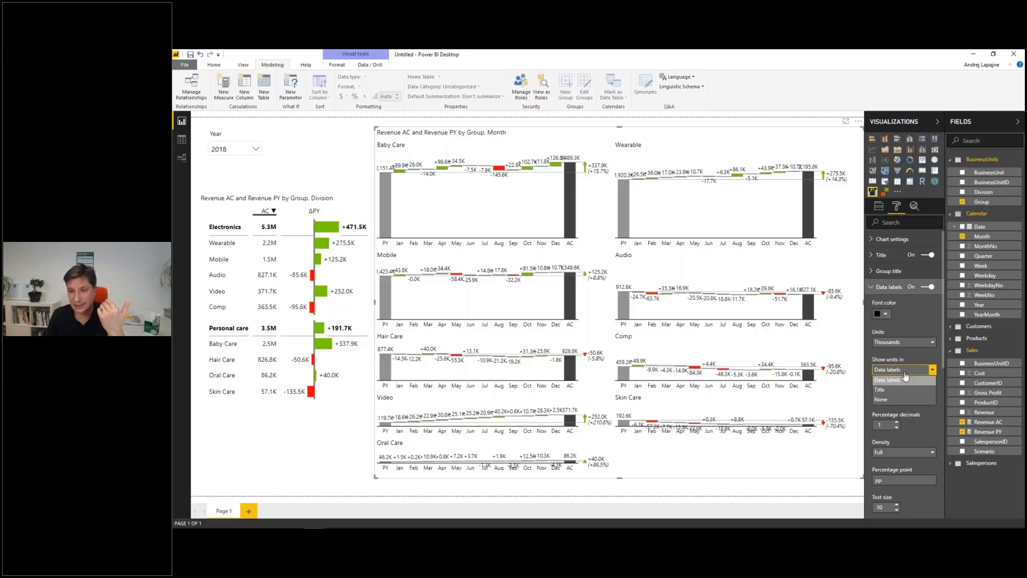
{"action": "left_click", "coordinate": [897, 391]}
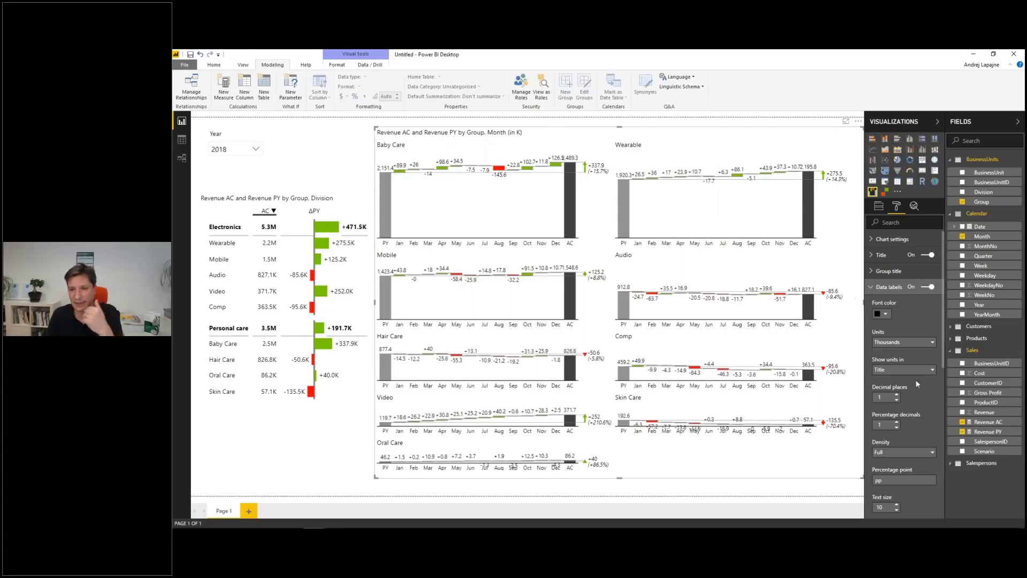
{"action": "left_click", "coordinate": [897, 401]}
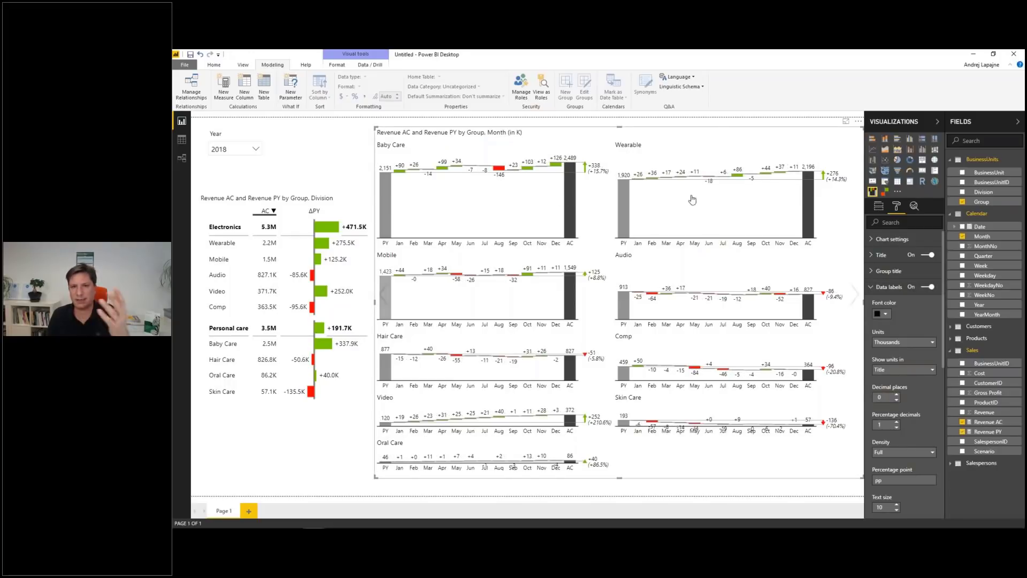
{"action": "left_click", "coordinate": [902, 457]}
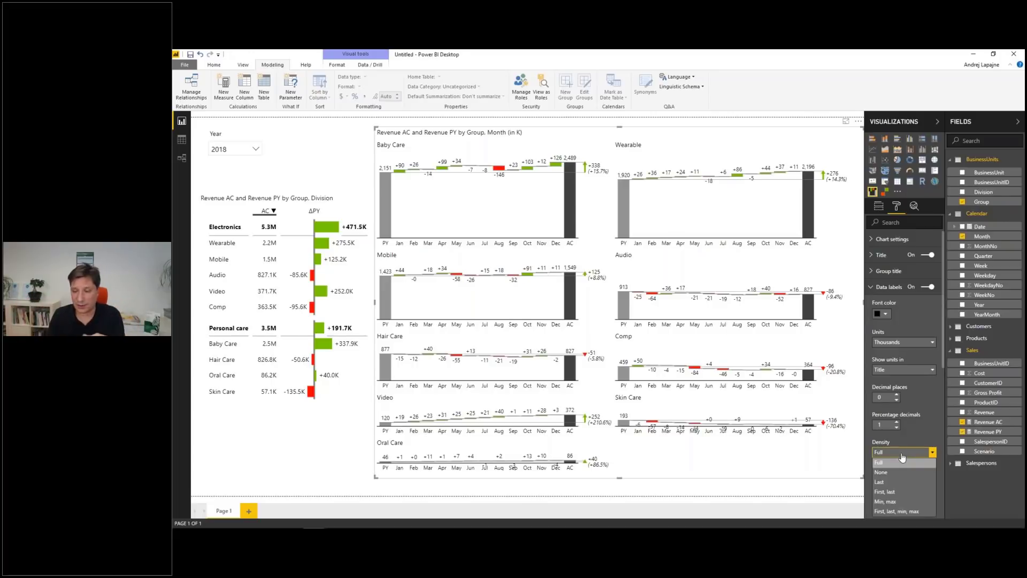
{"action": "left_click", "coordinate": [897, 512]}
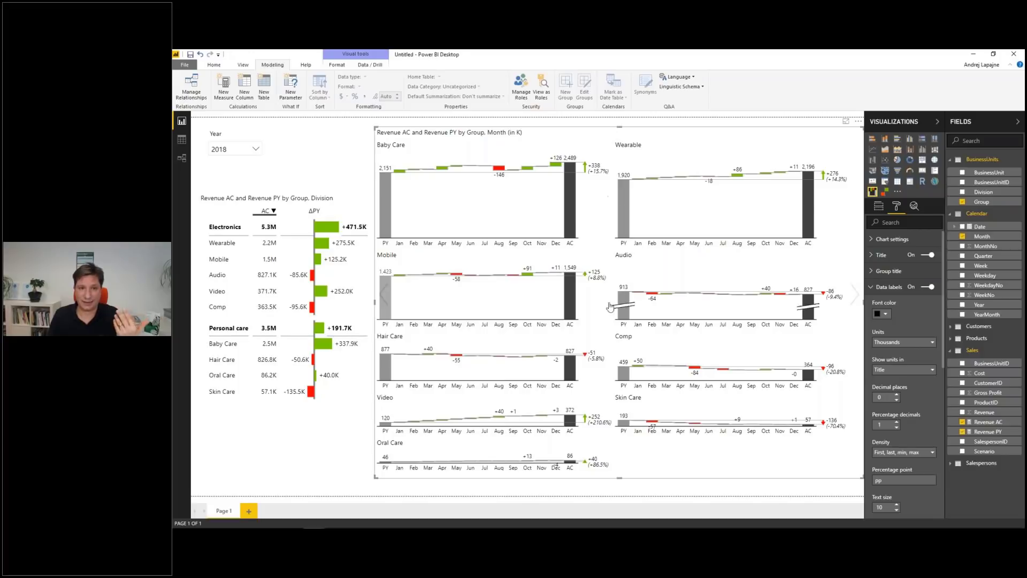
Preview the small multiples as area charts and switch them to the column layout with ΔPY variances.
{"action": "left_click", "coordinate": [856, 297]}
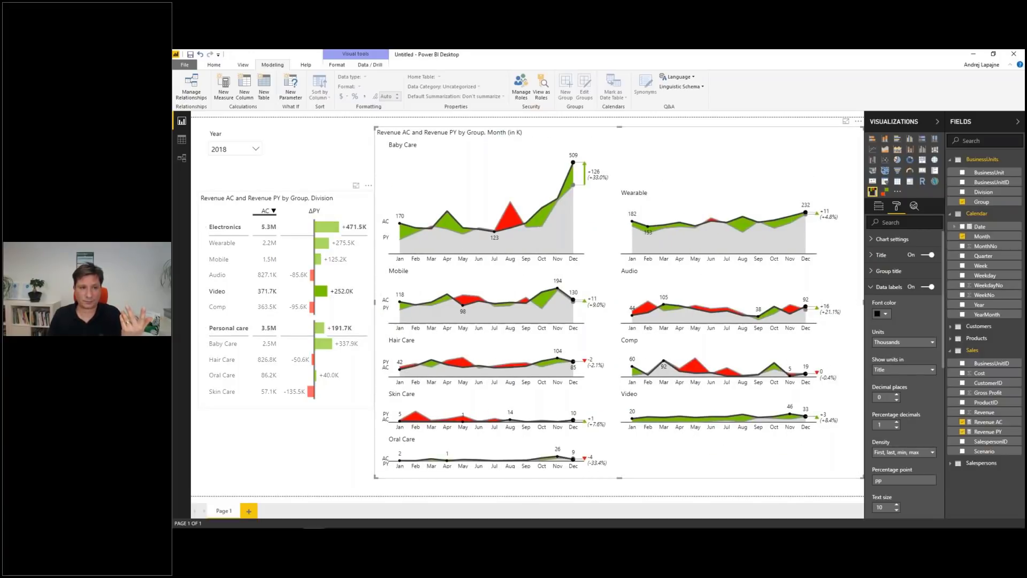
{"action": "left_click", "coordinate": [384, 295]}
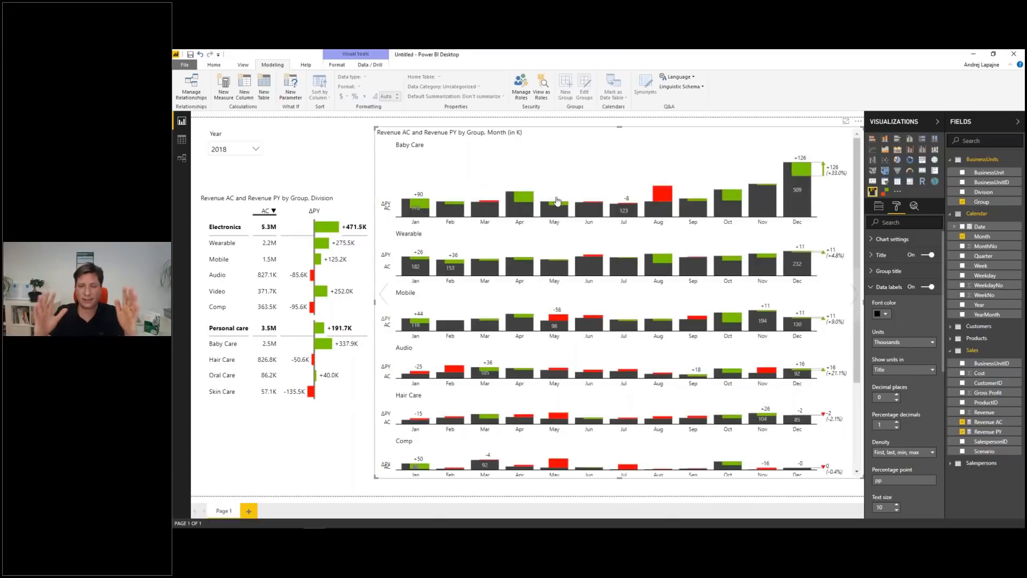
Set the small multiples chart's category width to Fixed with a minimum width of 22.
{"action": "left_click", "coordinate": [869, 289]}
{"action": "left_click", "coordinate": [888, 366]}
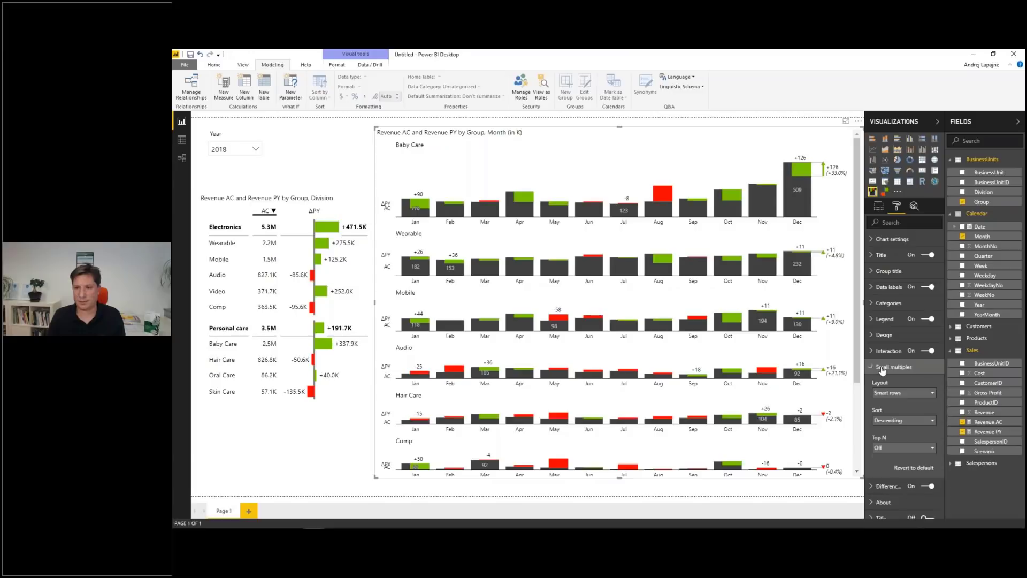
{"action": "left_click", "coordinate": [872, 305]}
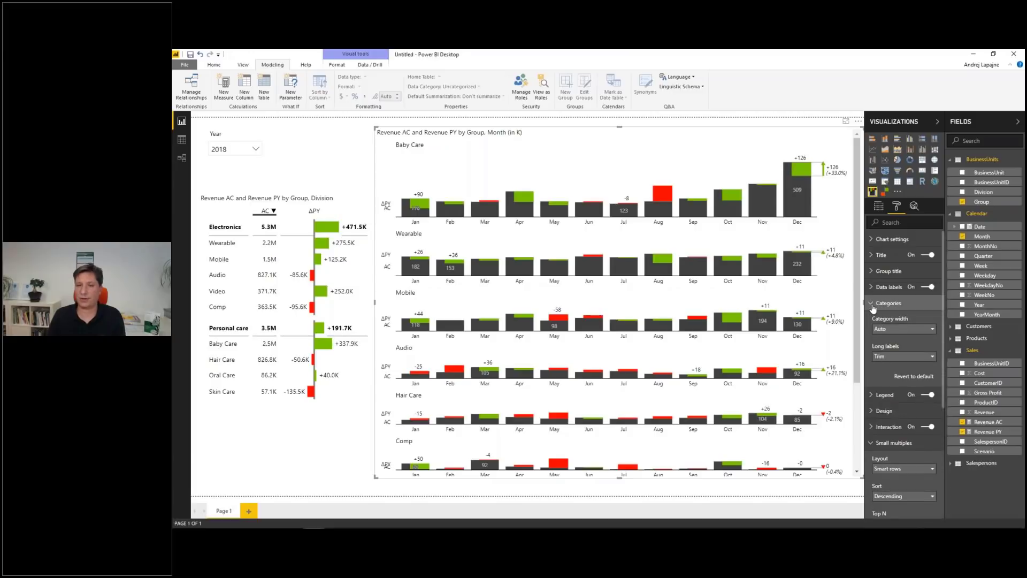
{"action": "left_click", "coordinate": [901, 328]}
{"action": "left_click", "coordinate": [899, 349]}
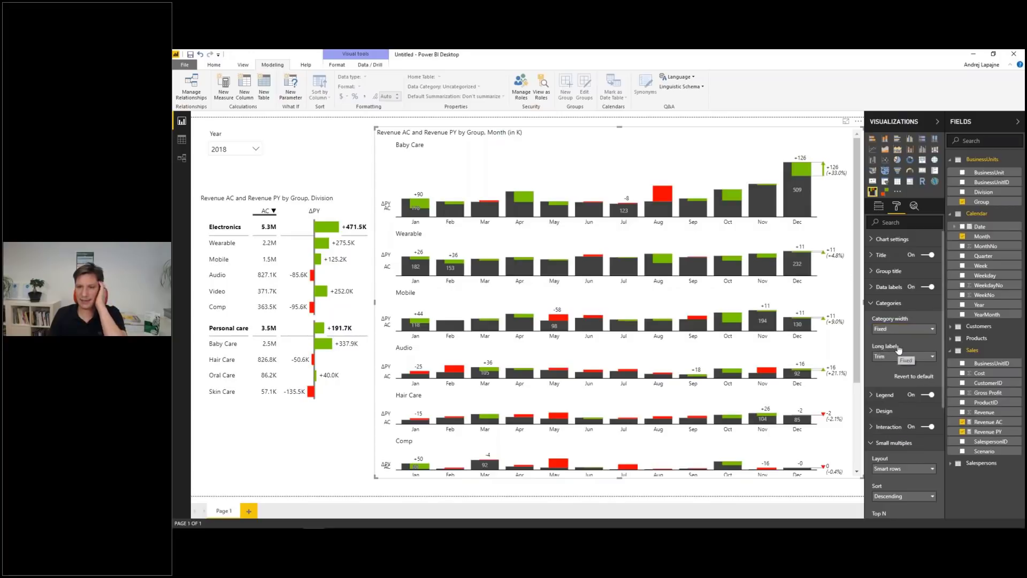
{"action": "left_click", "coordinate": [886, 358]}
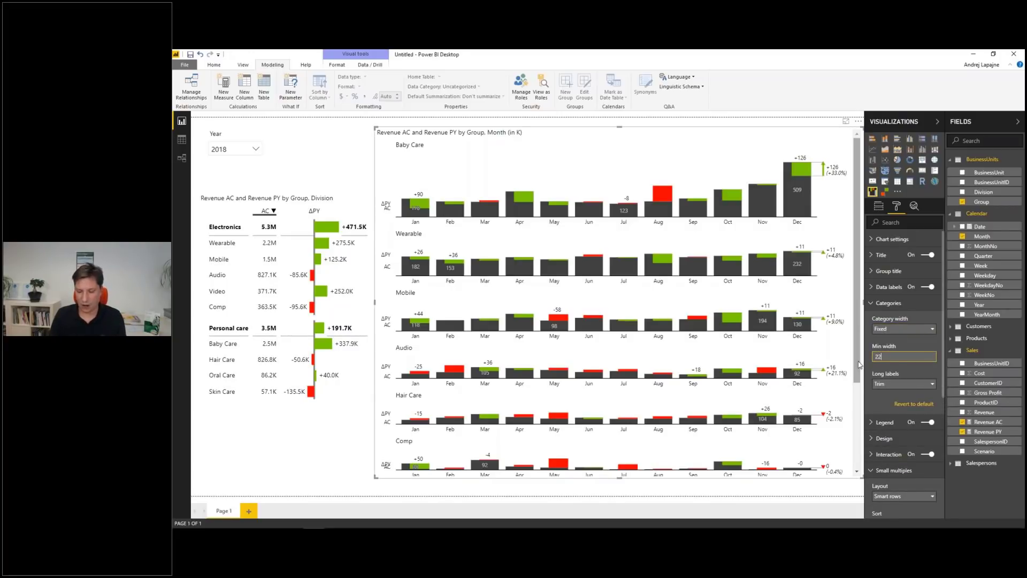
{"action": "key", "text": "Return"}
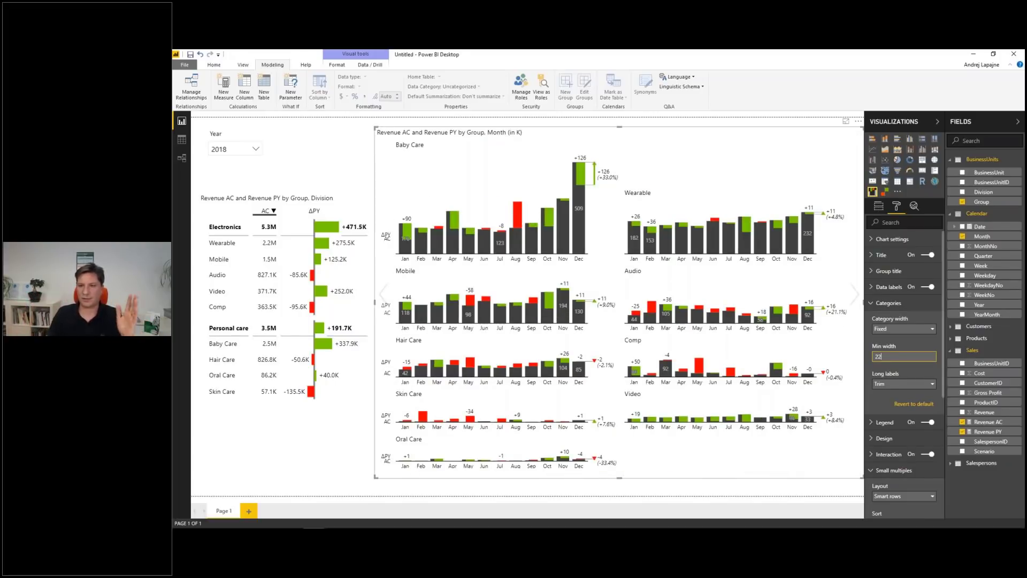
Switch the small multiples to the area variance chart and filter them by the Electronics division.
{"action": "left_click", "coordinate": [854, 296]}
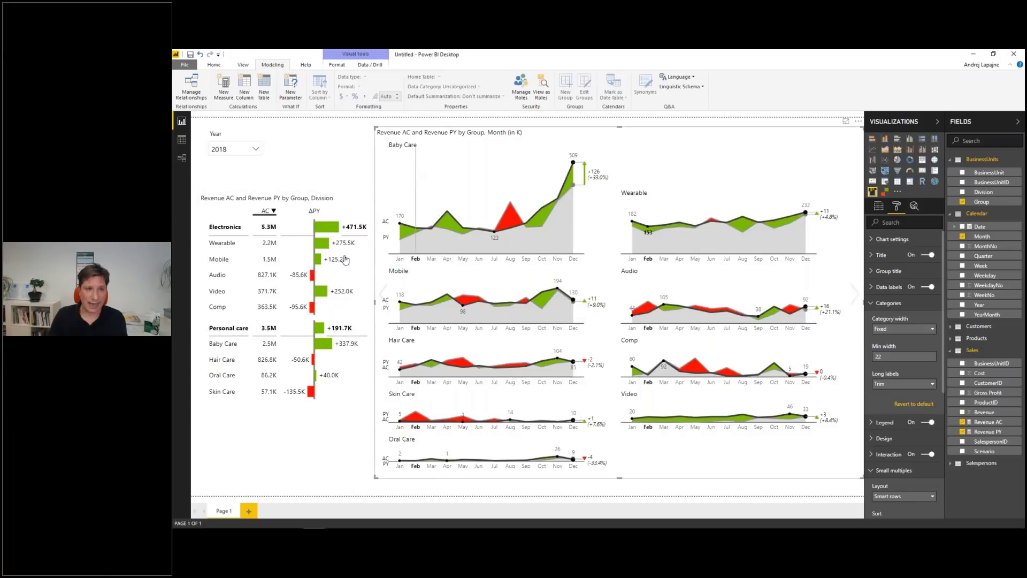
{"action": "left_click", "coordinate": [229, 230]}
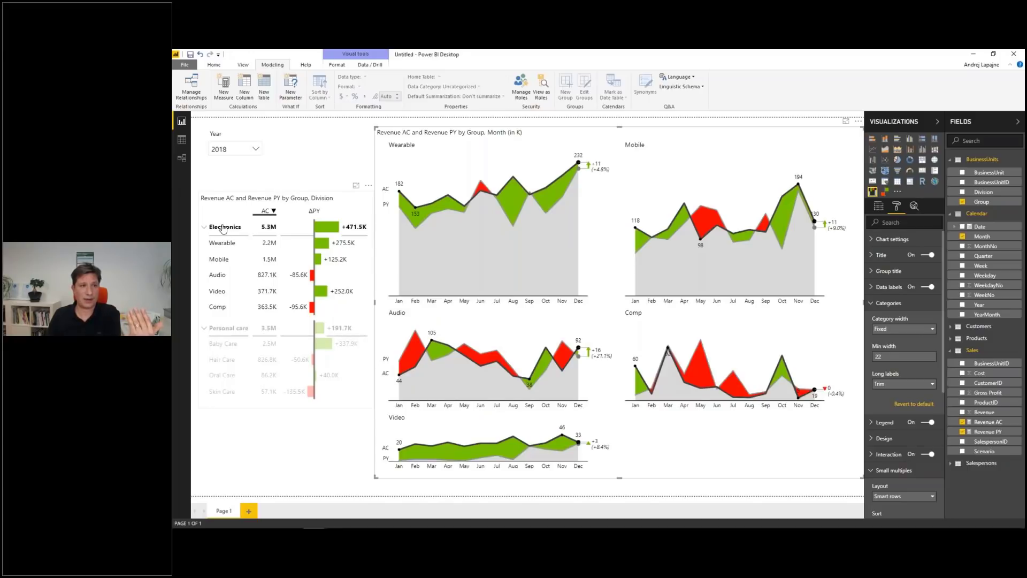
{"action": "left_click", "coordinate": [222, 227]}
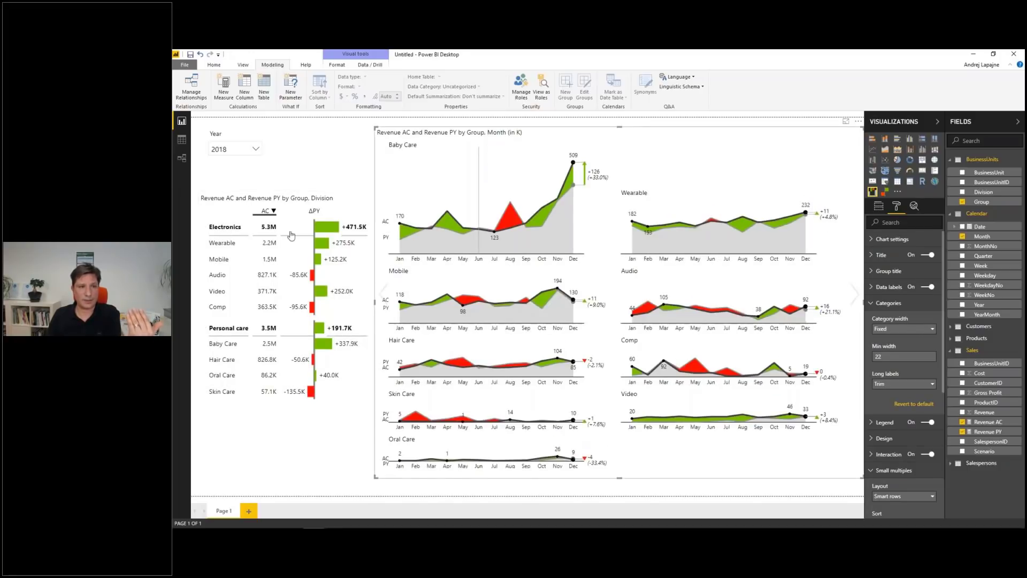
{"action": "left_click", "coordinate": [224, 229]}
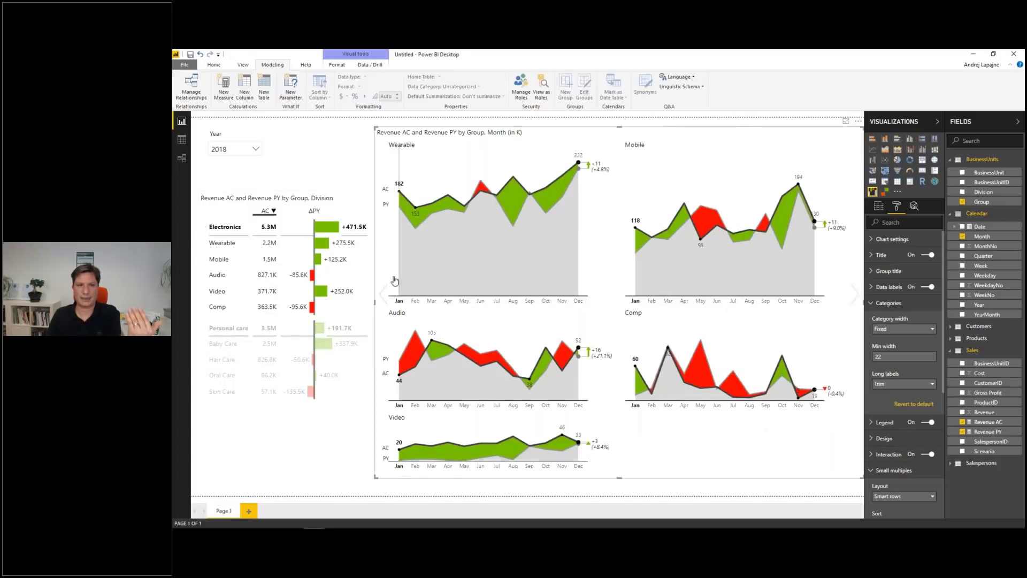
Switch the small multiples to the waterfall chart, and try the axis break on its total columns before removing it.
{"action": "left_click", "coordinate": [387, 292]}
{"action": "left_click", "coordinate": [386, 291]}
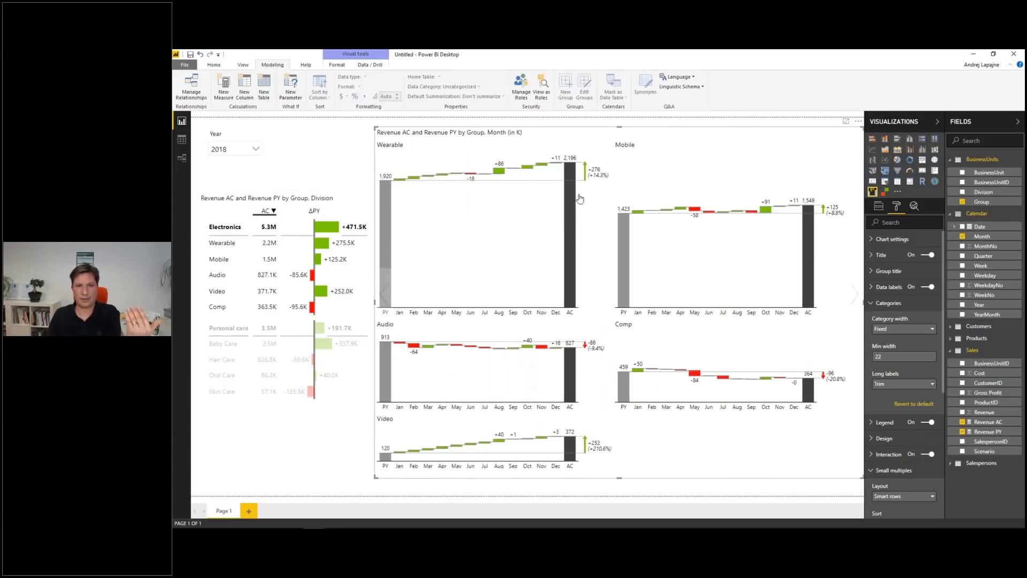
{"action": "left_click", "coordinate": [572, 237]}
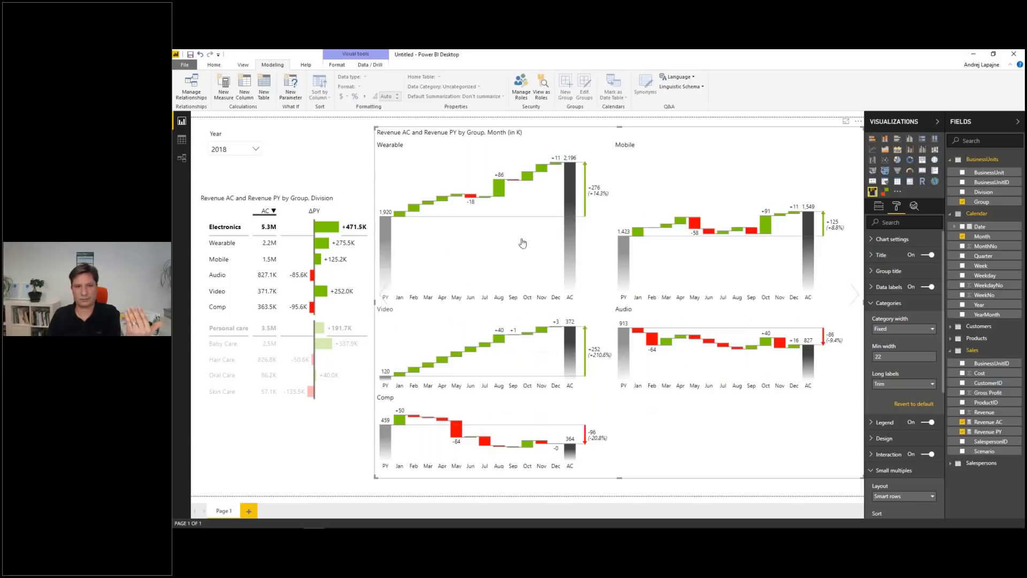
{"action": "left_click", "coordinate": [574, 236]}
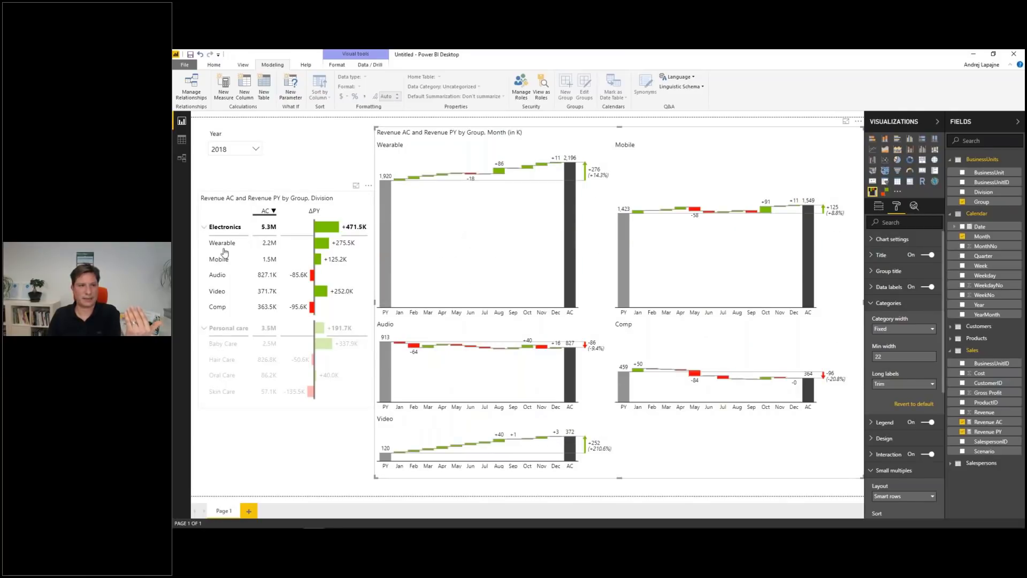
Filter the small multiples by the Personal care division and set their layout to Auto.
{"action": "left_click", "coordinate": [230, 331]}
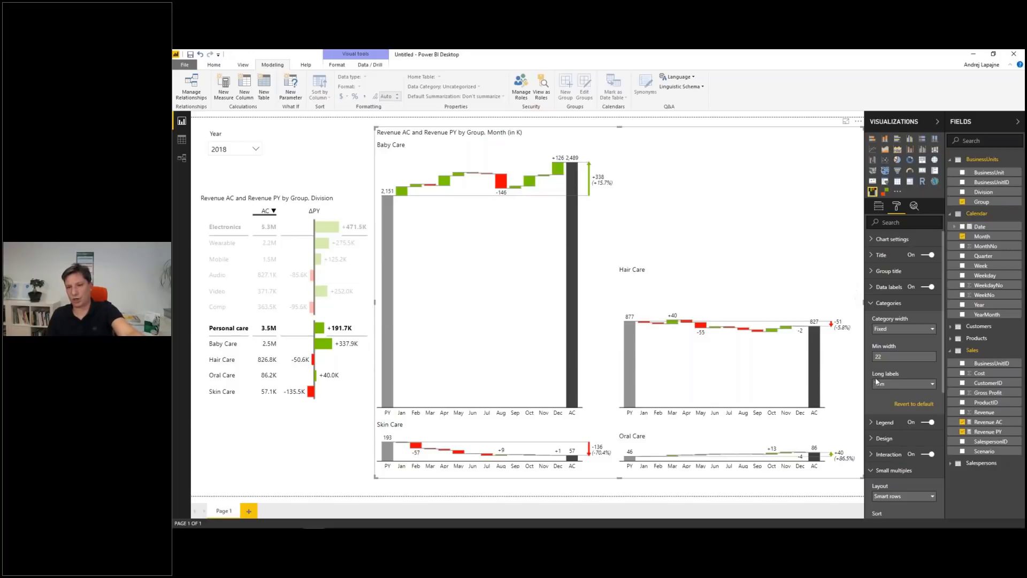
{"action": "left_click", "coordinate": [890, 304]}
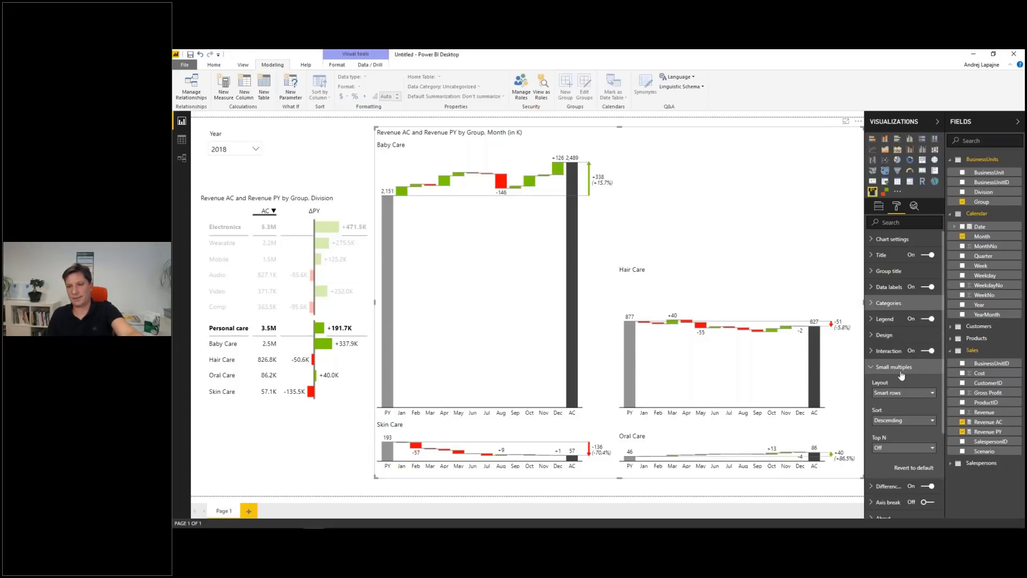
{"action": "left_click", "coordinate": [892, 394]}
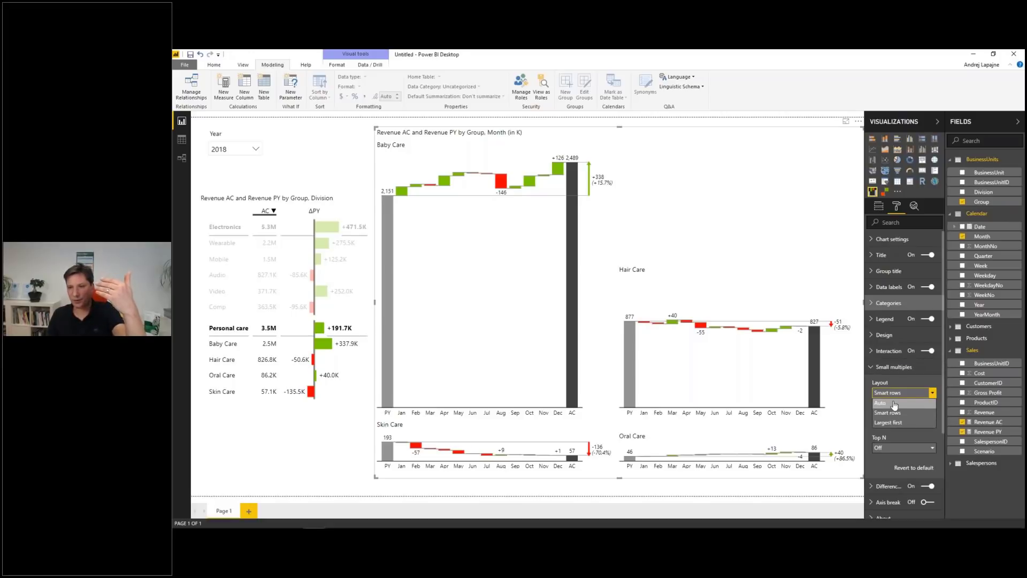
{"action": "left_click", "coordinate": [893, 404]}
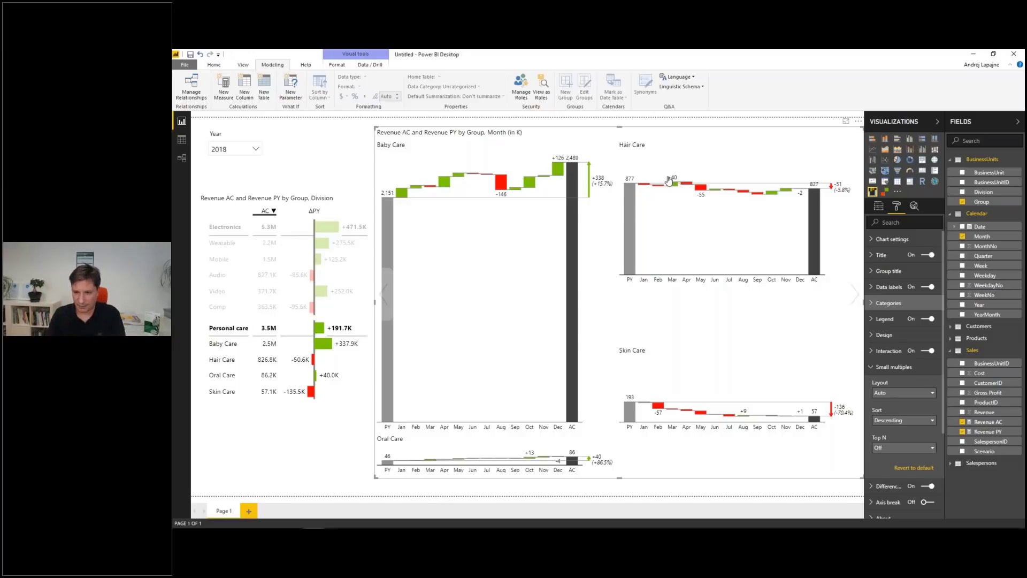
Try the Largest first layout for the small multiples, and return the layout to Smart rows.
{"action": "left_click", "coordinate": [904, 392]}
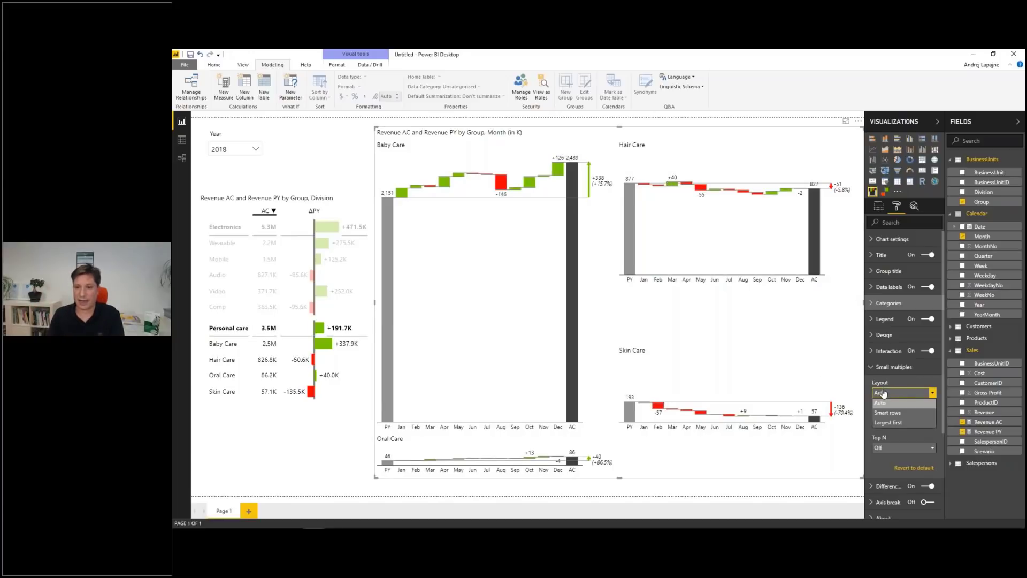
{"action": "left_click", "coordinate": [902, 423]}
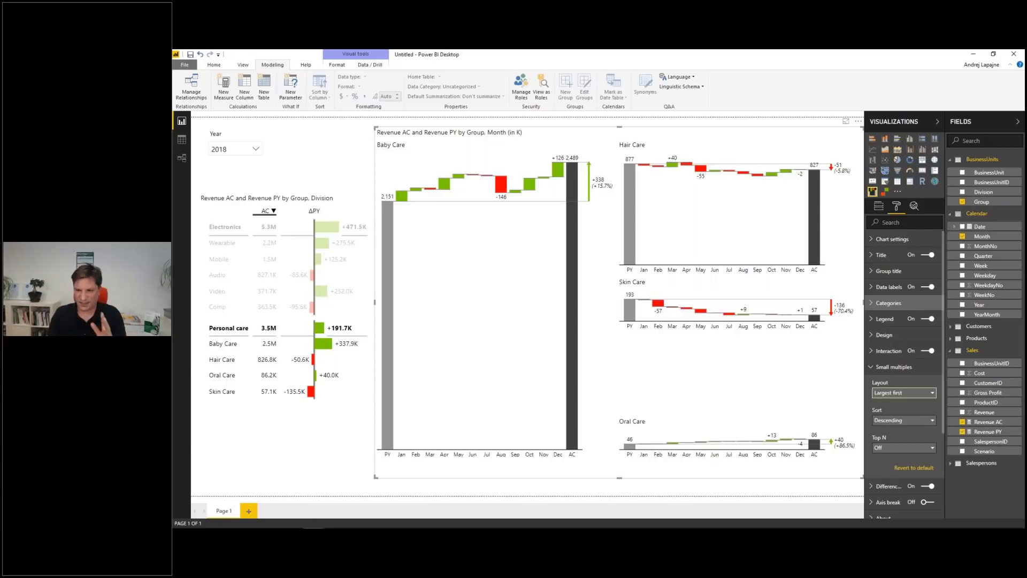
{"action": "left_click", "coordinate": [902, 393]}
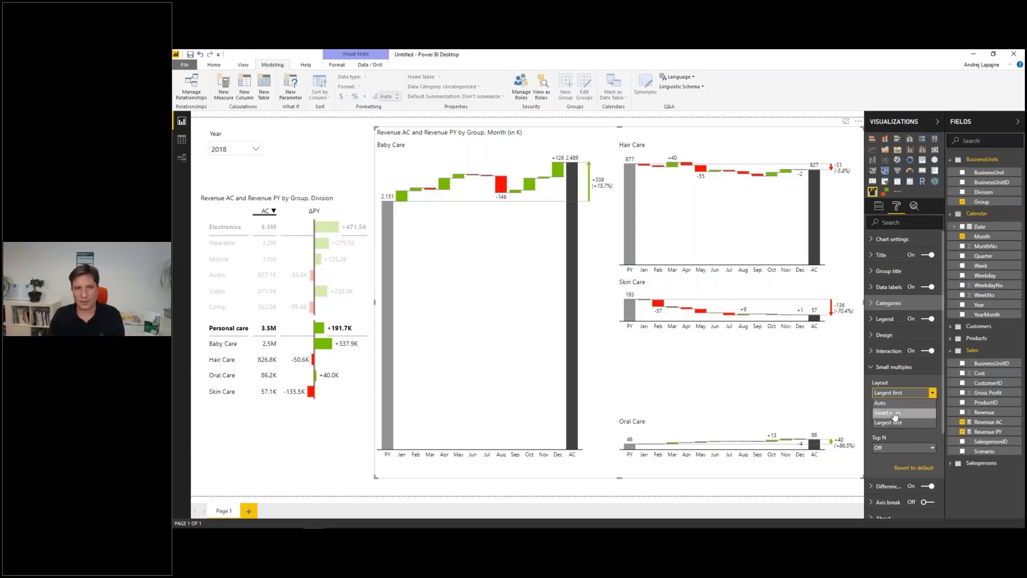
{"action": "left_click", "coordinate": [895, 413]}
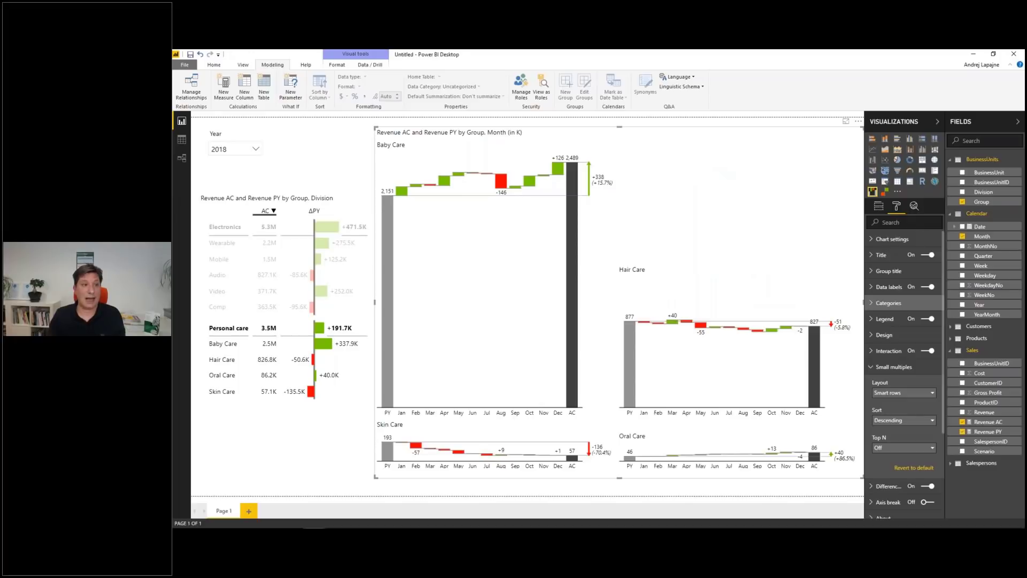
Clear the division filter so the small multiples cover all groups.
{"action": "left_click", "coordinate": [230, 229]}
{"action": "left_click", "coordinate": [230, 229]}
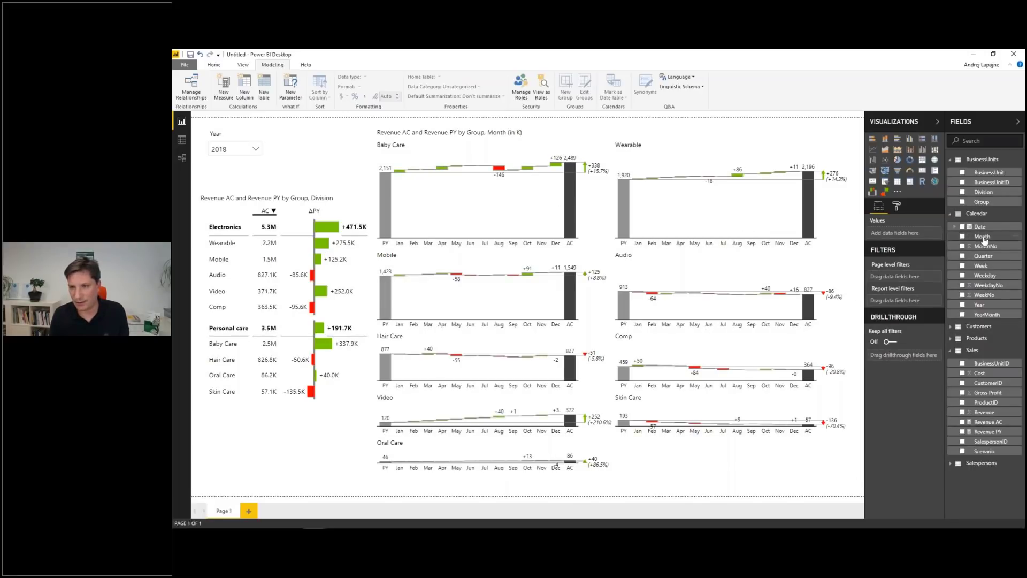
Add a slicer for the Calendar Month field above the division table and change it to a dropdown.
{"action": "left_click_drag", "start_coordinate": [985, 241], "coordinate": [321, 137]}
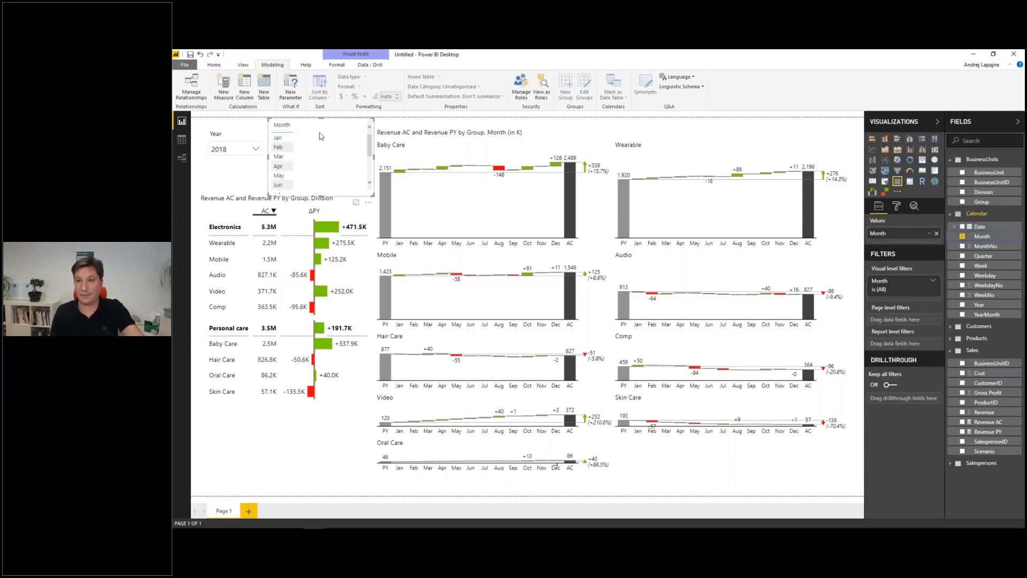
{"action": "left_click", "coordinate": [886, 181]}
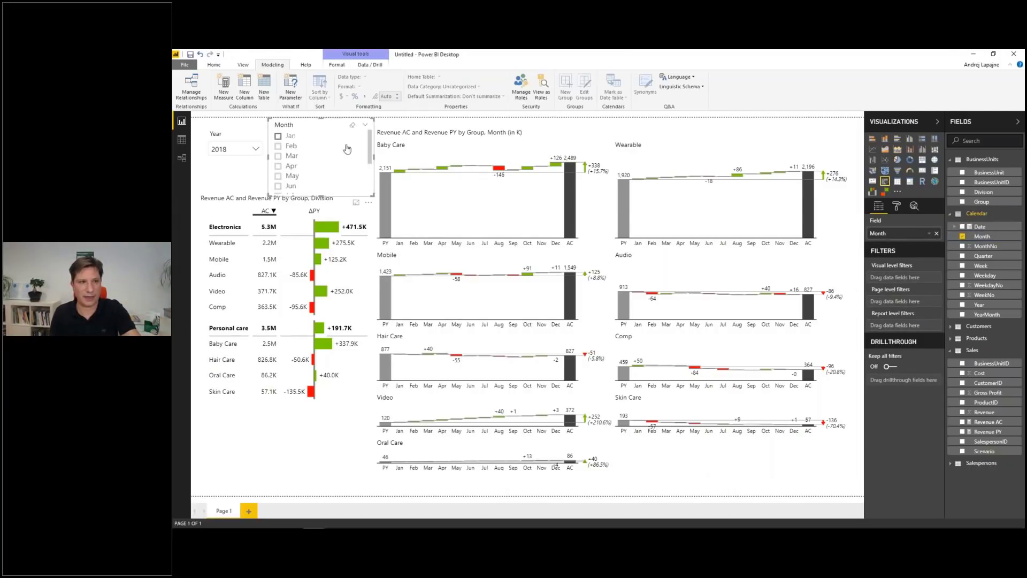
{"action": "left_click", "coordinate": [365, 125]}
{"action": "left_click", "coordinate": [364, 154]}
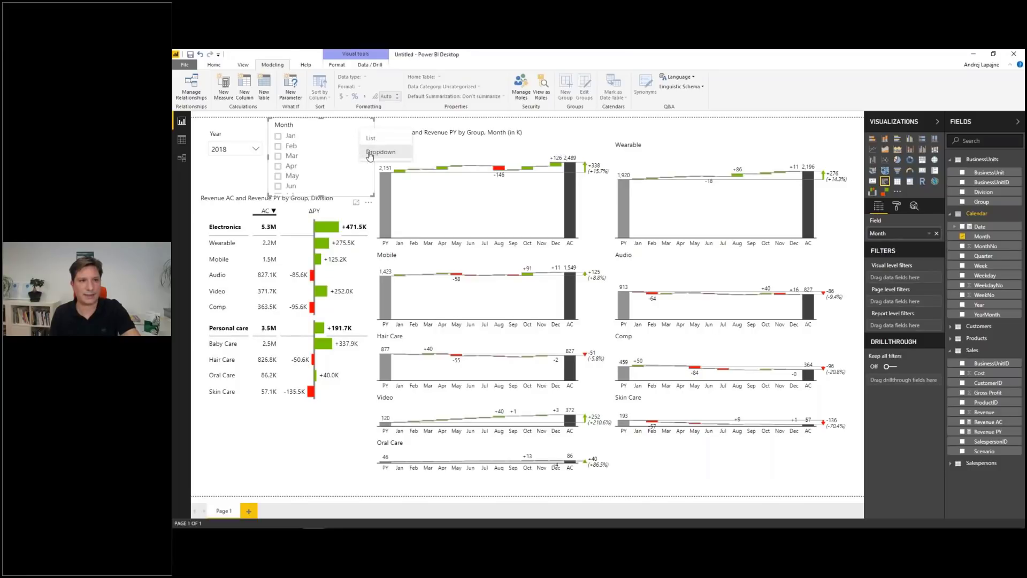
Filter the report to Aug with the Month slicer and shrink the slicer to fit beside the Year slicer.
{"action": "left_click", "coordinate": [318, 142]}
{"action": "left_click", "coordinate": [294, 230]}
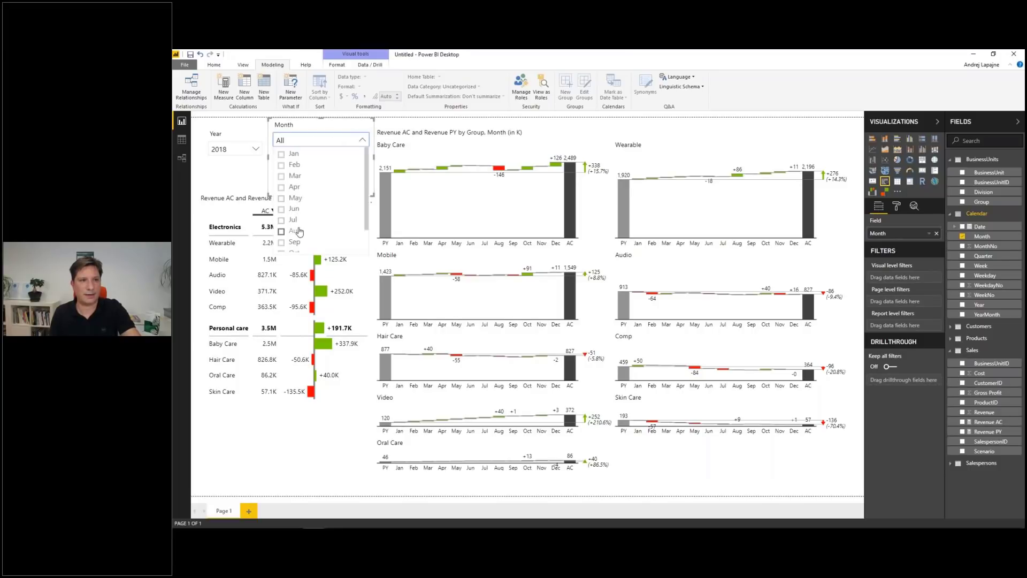
{"action": "left_click", "coordinate": [294, 140]}
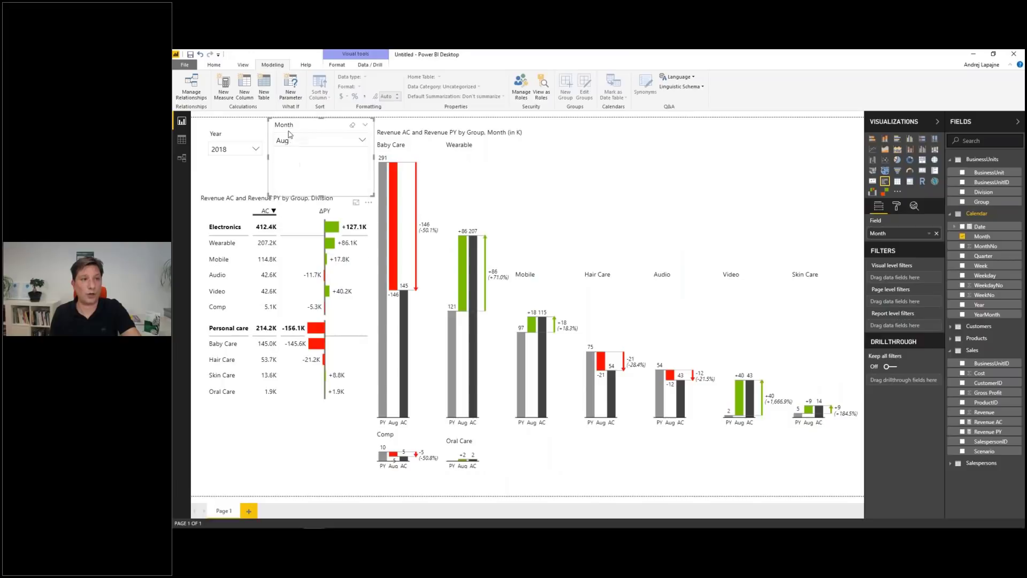
{"action": "left_click_drag", "start_coordinate": [373, 204], "coordinate": [318, 164]}
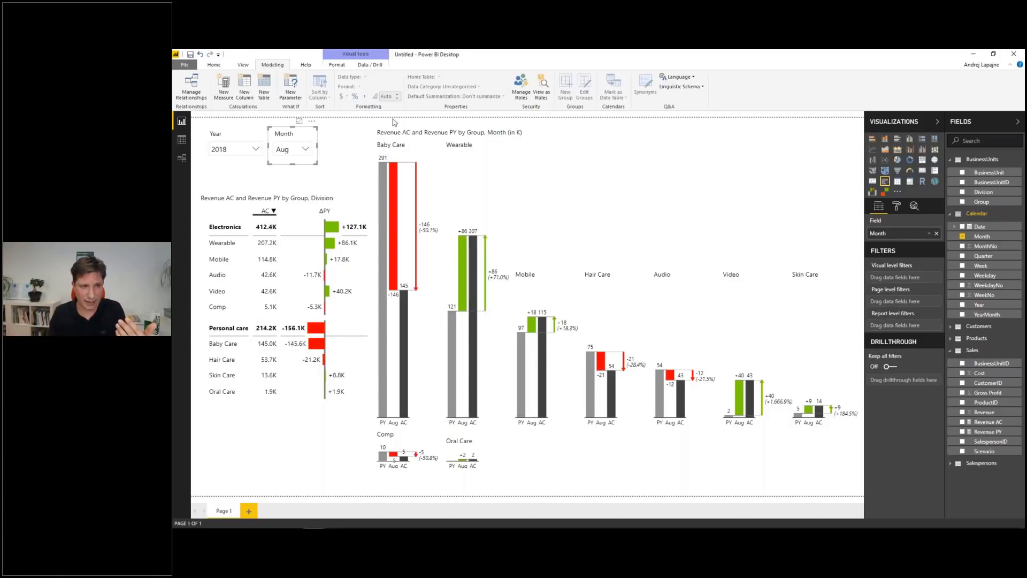
Change the Month slicer's selection to Sep.
{"action": "left_click", "coordinate": [302, 149]}
{"action": "left_click", "coordinate": [282, 251]}
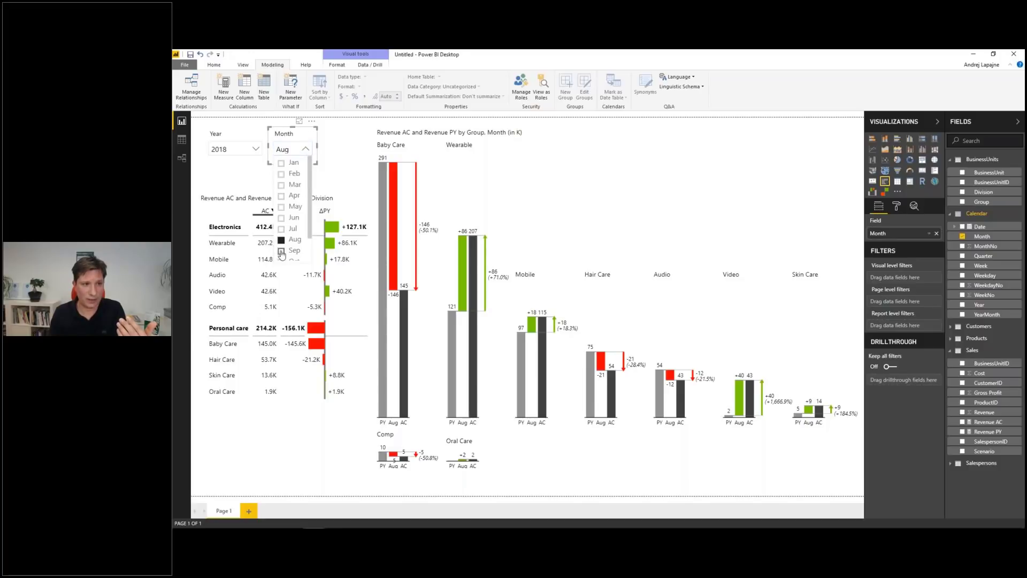
{"action": "left_click", "coordinate": [338, 163]}
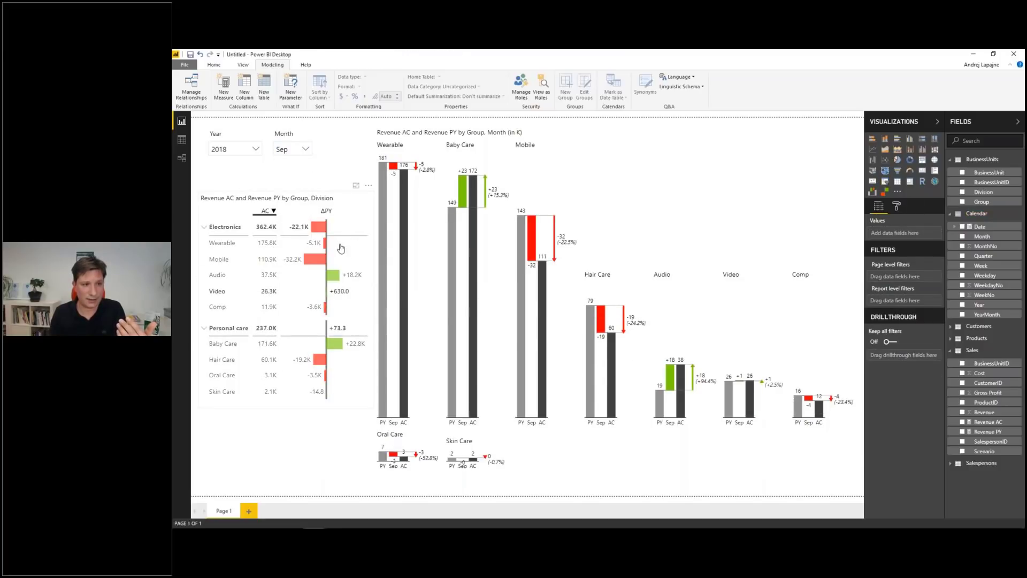
{"action": "left_click", "coordinate": [254, 246]}
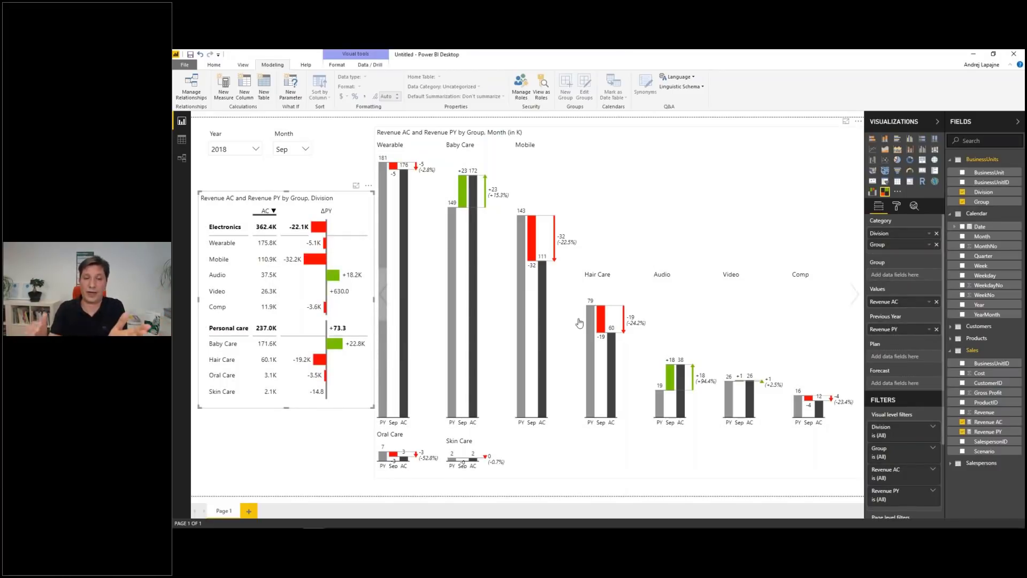
{"action": "left_click", "coordinate": [464, 423]}
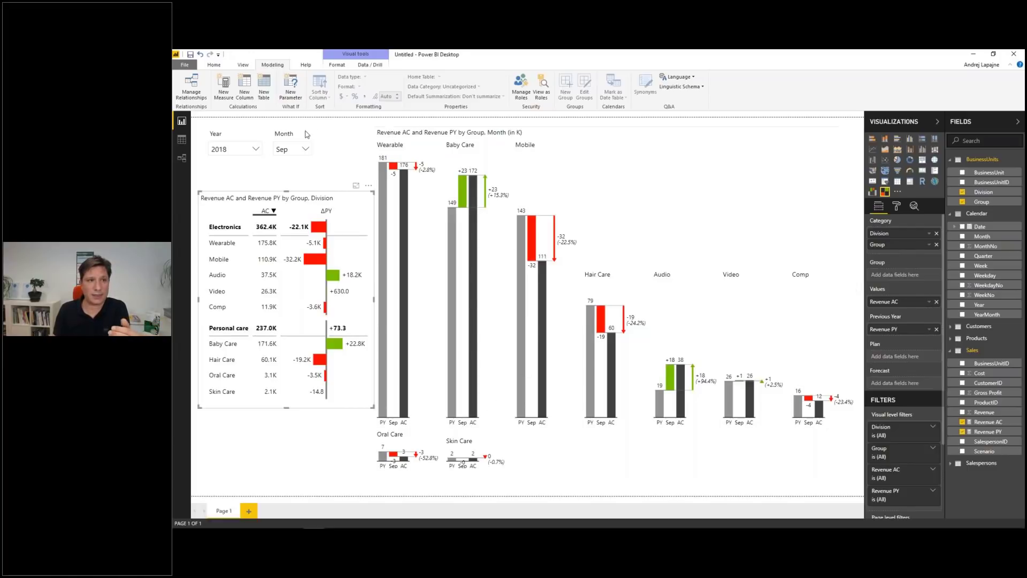
Edit the Month slicer's interactions so that it does not filter the monthly small multiples chart.
{"action": "left_click", "coordinate": [285, 134]}
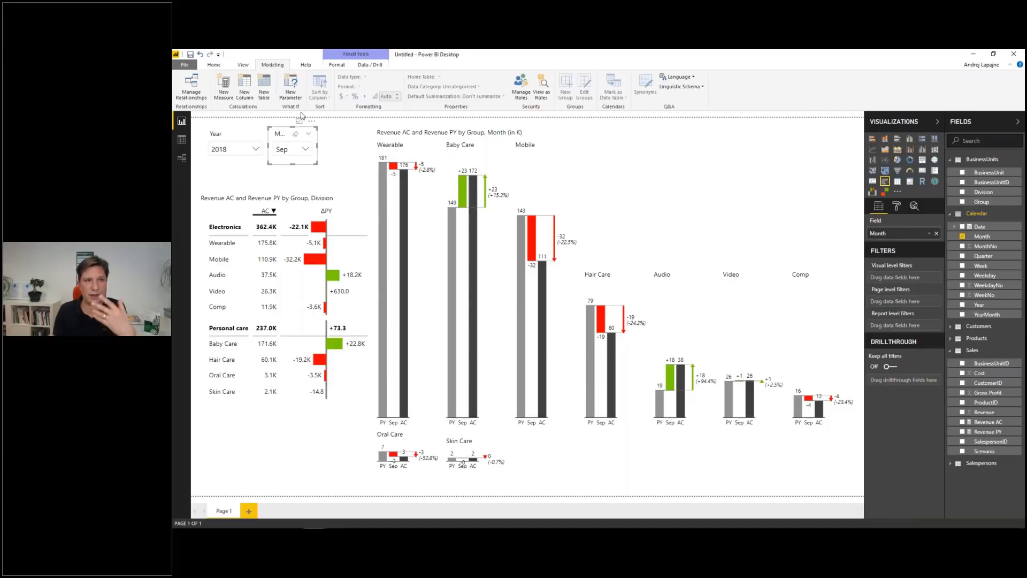
{"action": "left_click", "coordinate": [337, 64]}
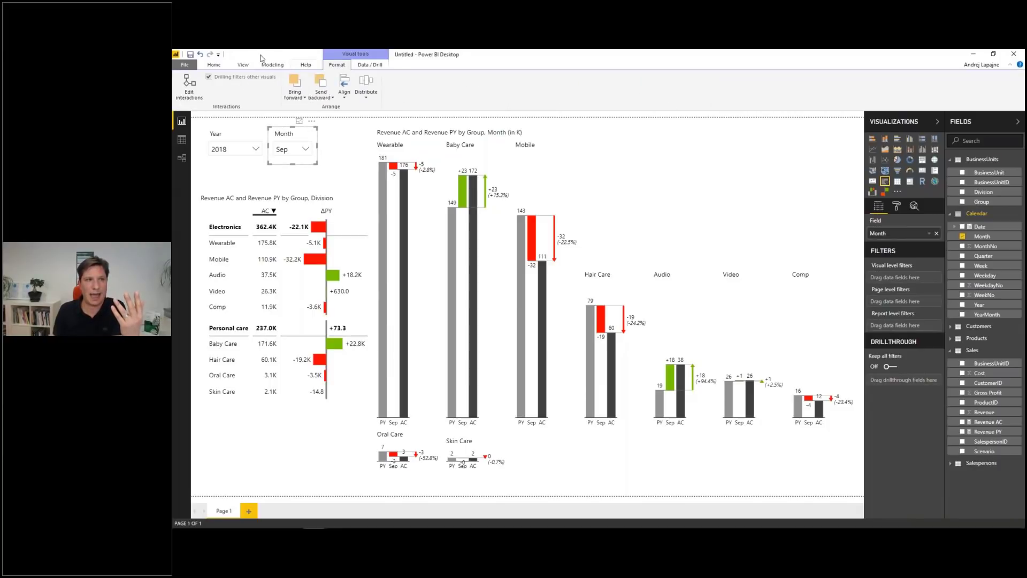
{"action": "left_click", "coordinate": [191, 88]}
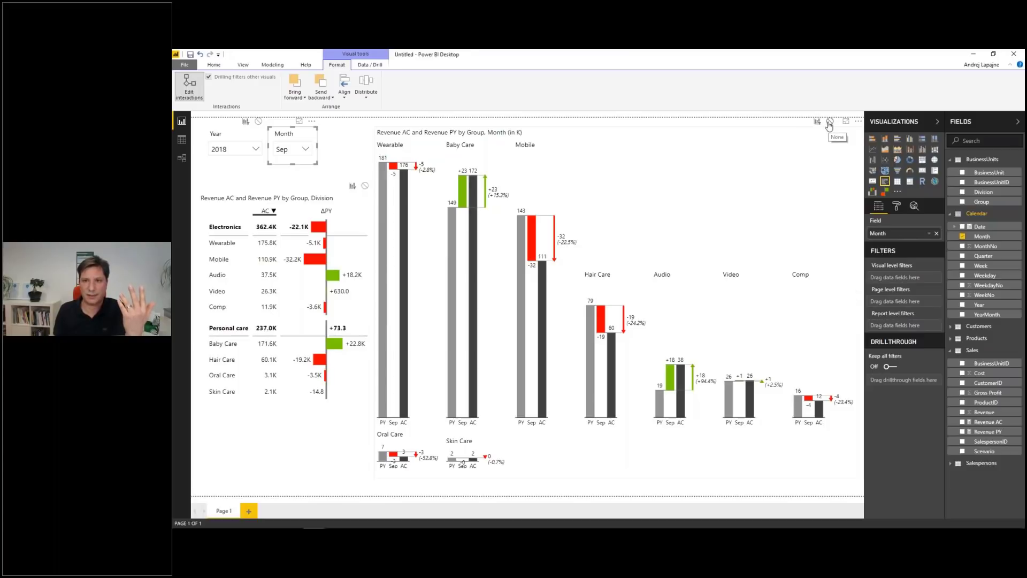
{"action": "left_click", "coordinate": [829, 122]}
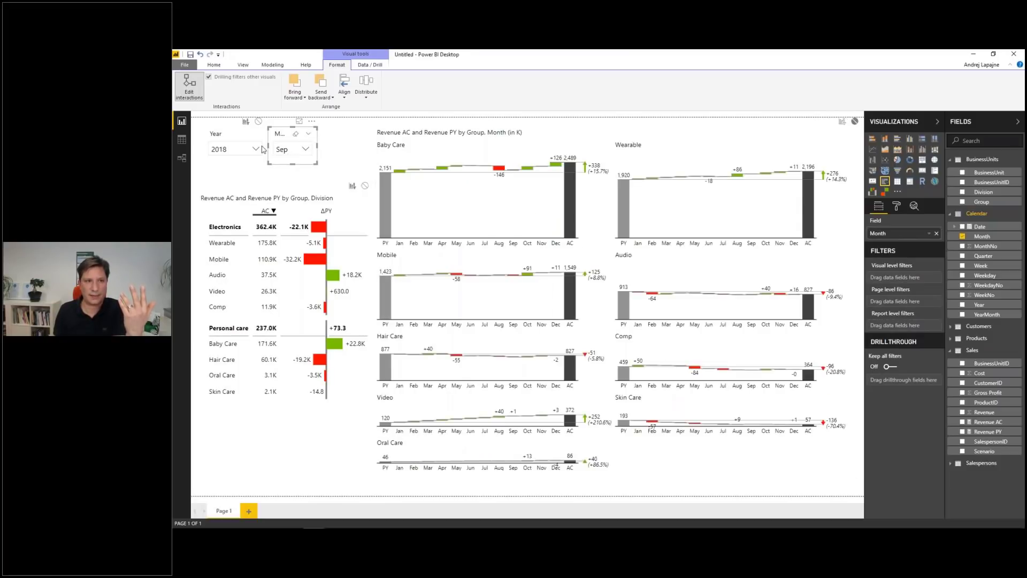
Change the Month slicer's selection to Aug and finish editing the visual interactions.
{"action": "left_click", "coordinate": [306, 150]}
{"action": "left_click", "coordinate": [302, 238]}
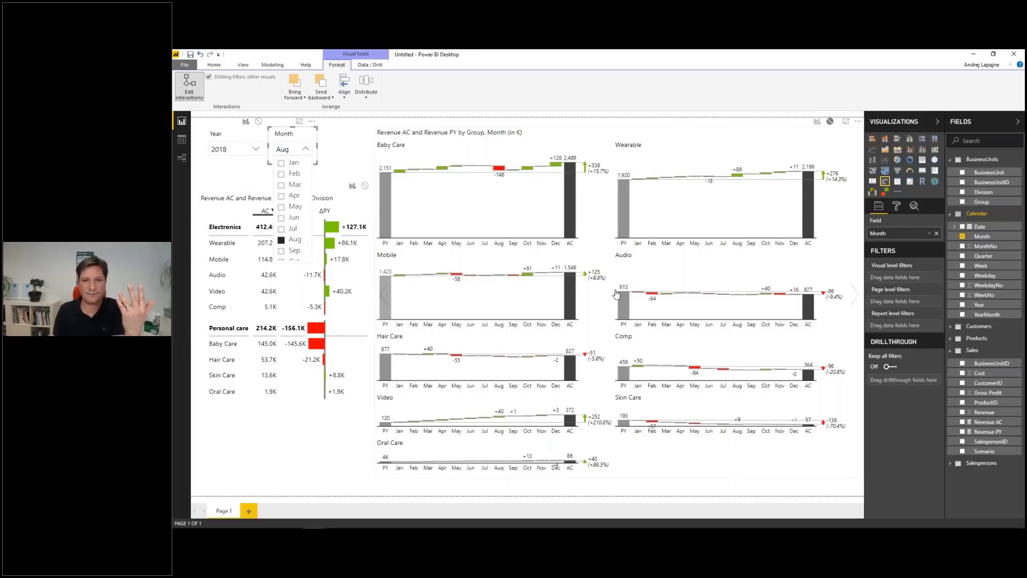
{"action": "left_click", "coordinate": [190, 87]}
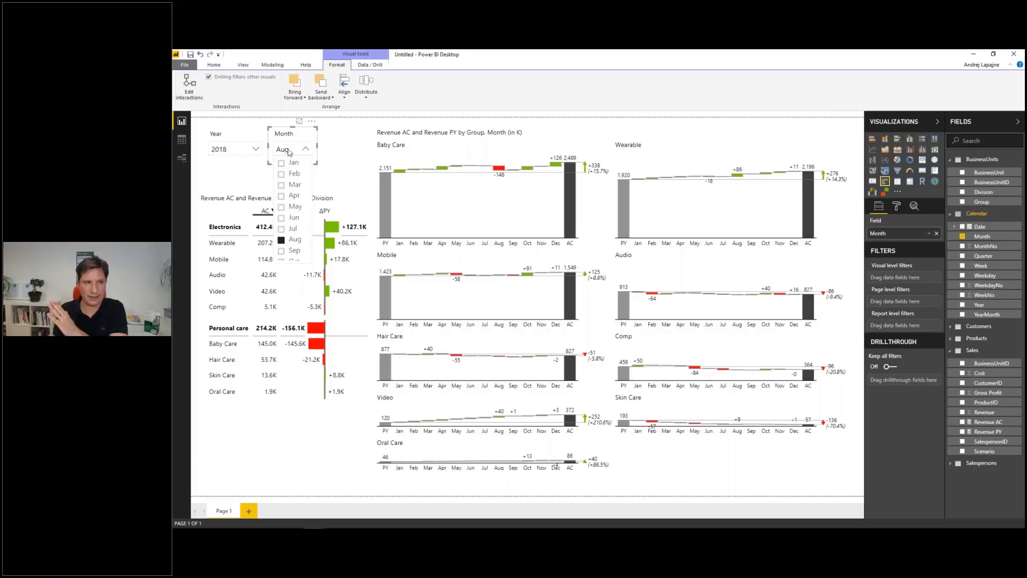
{"action": "left_click", "coordinate": [332, 152]}
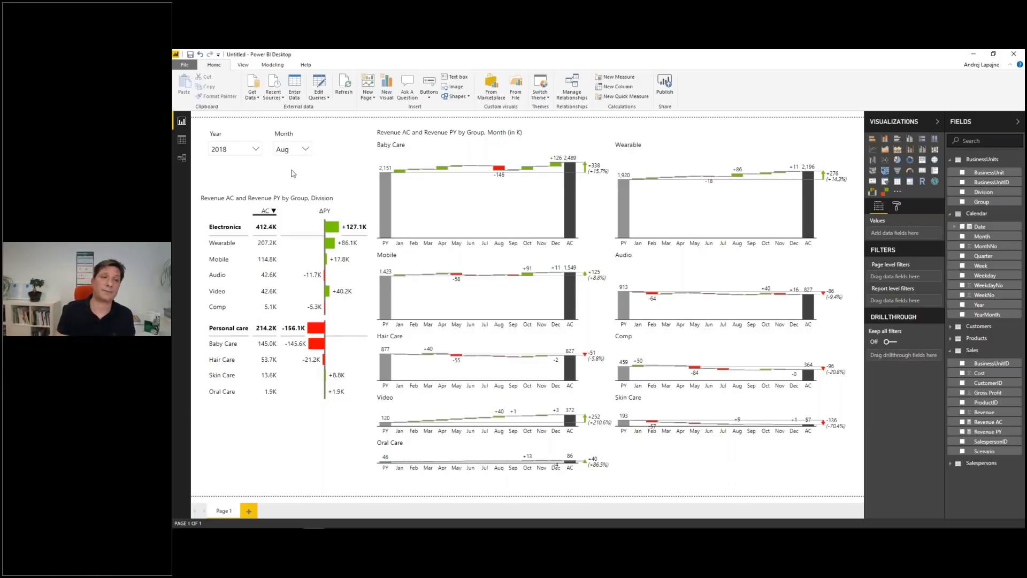
Start a manually entered table from the model's relationship view and name it Period Calculation.
{"action": "left_click", "coordinate": [182, 140]}
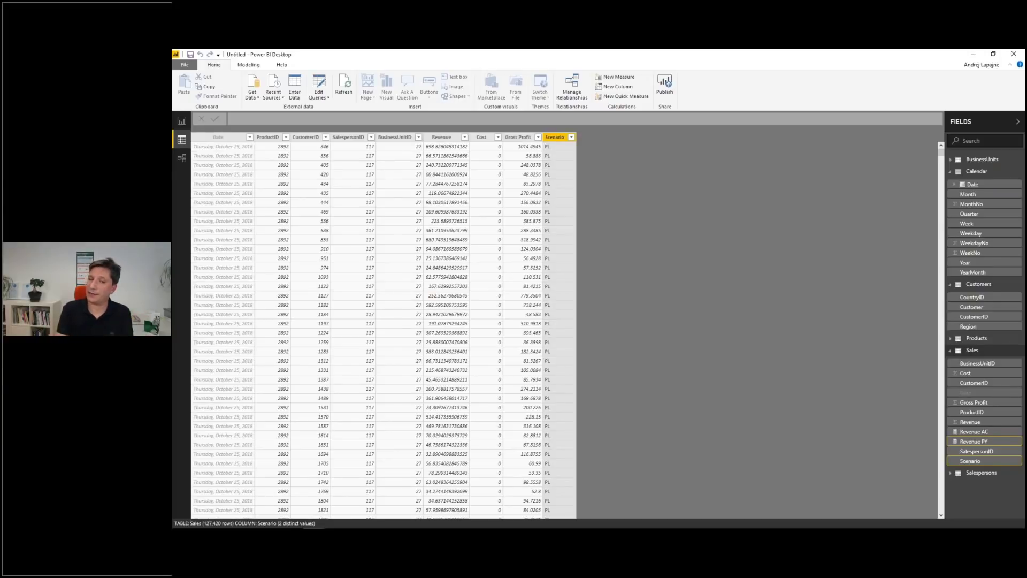
{"action": "left_click", "coordinate": [181, 156]}
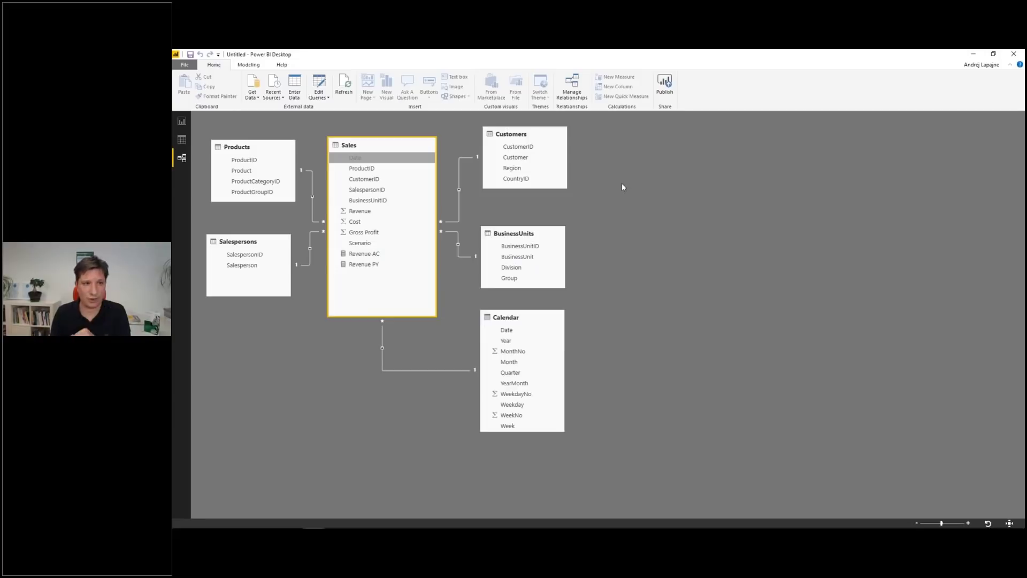
{"action": "left_click", "coordinate": [345, 119]}
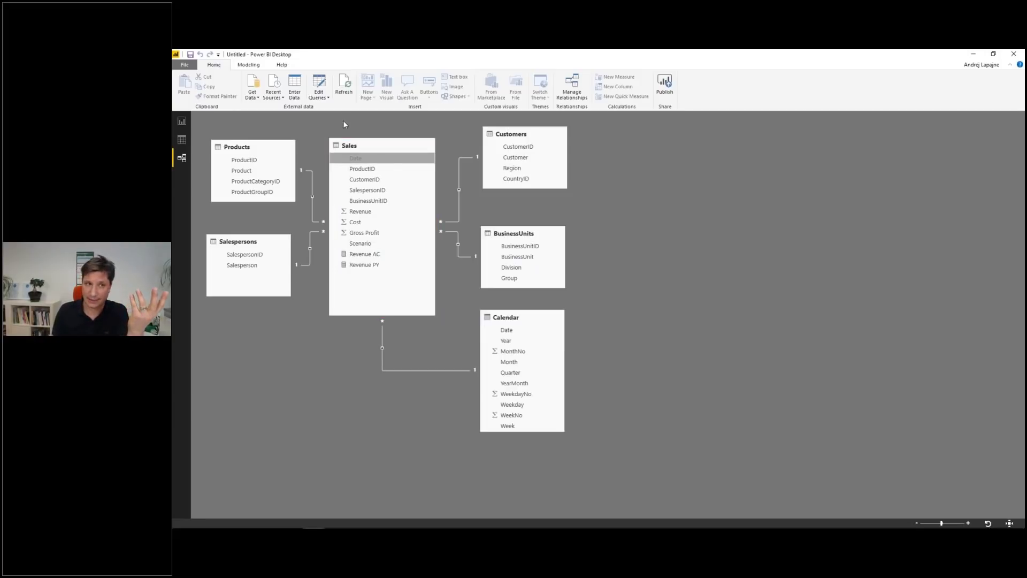
{"action": "left_click", "coordinate": [292, 92]}
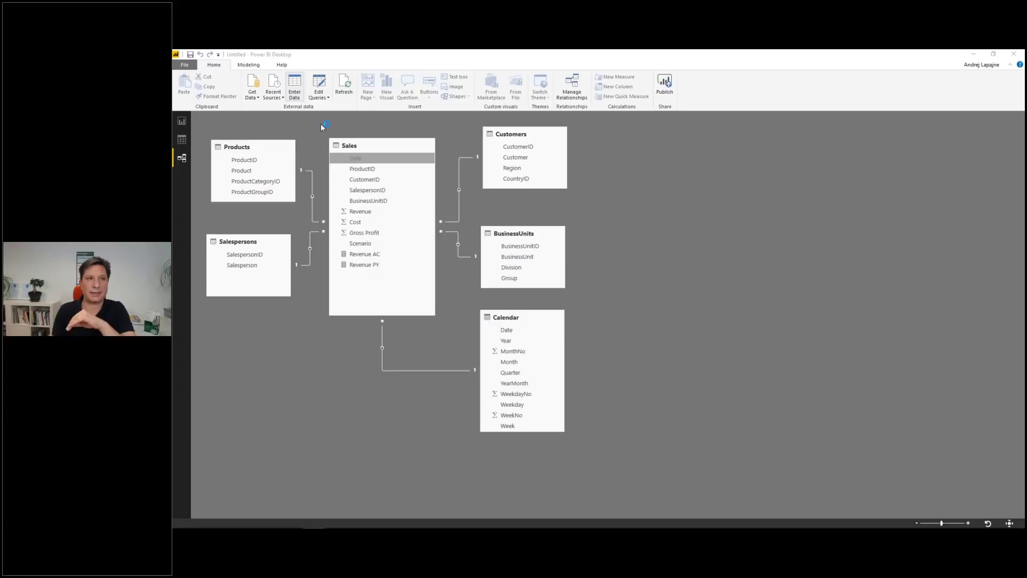
{"action": "left_click_drag", "start_coordinate": [503, 138], "coordinate": [593, 132]}
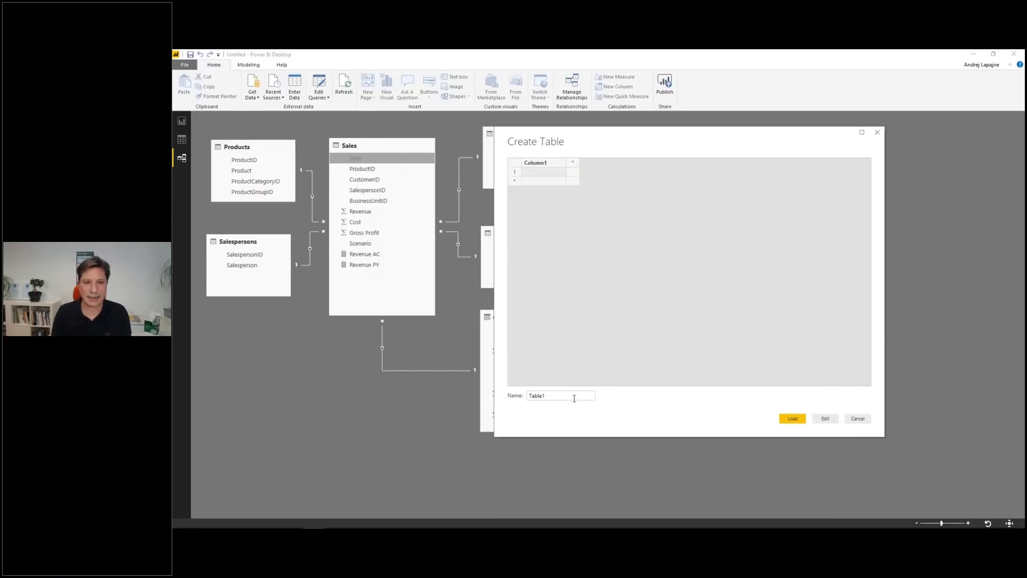
{"action": "left_click", "coordinate": [549, 399]}
{"action": "right_click", "coordinate": [529, 396]}
{"action": "left_click_drag", "start_coordinate": [550, 396], "coordinate": [533, 396]}
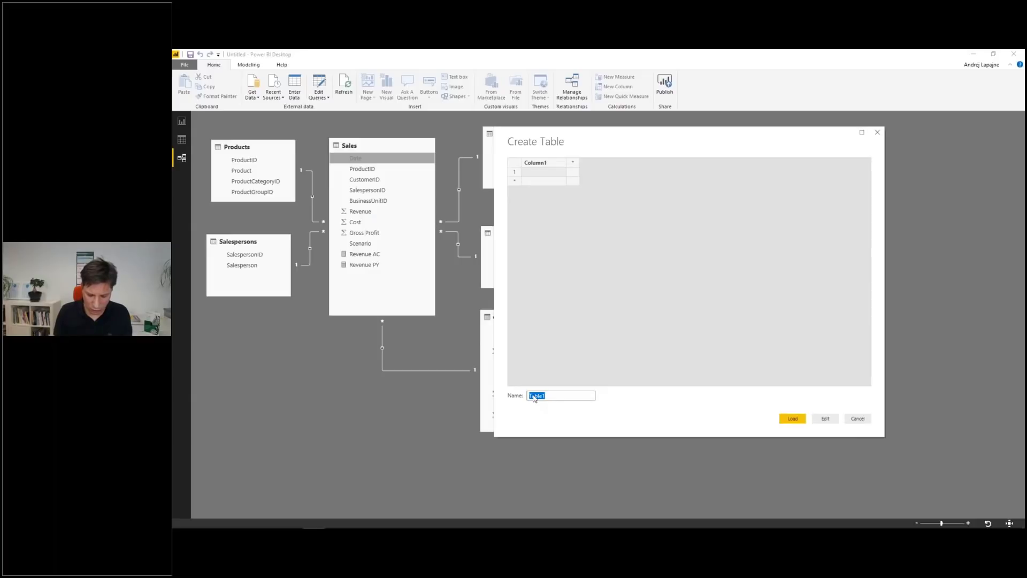
{"action": "type", "text": "Period"}
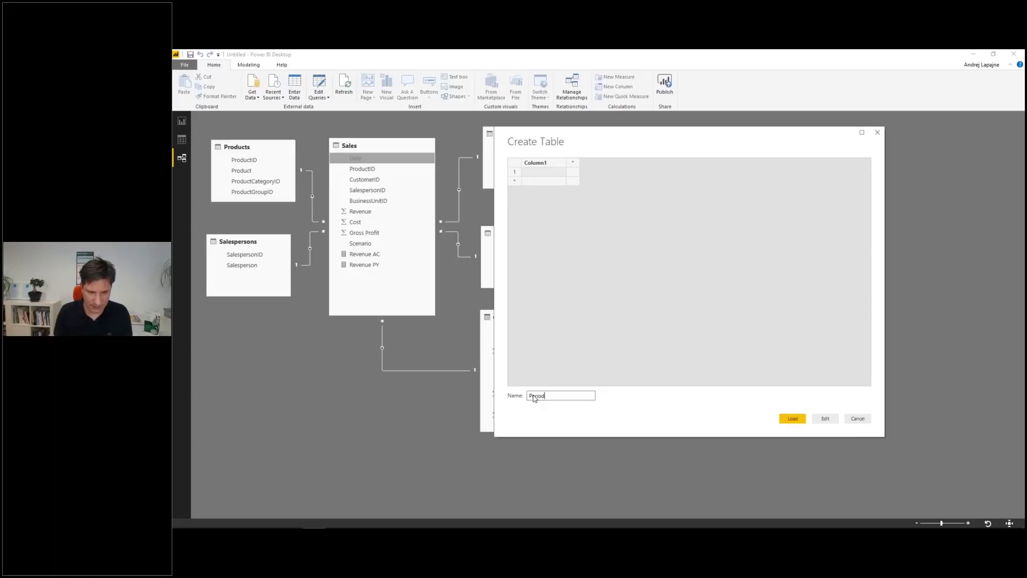
{"action": "type", "text": " Cal"}
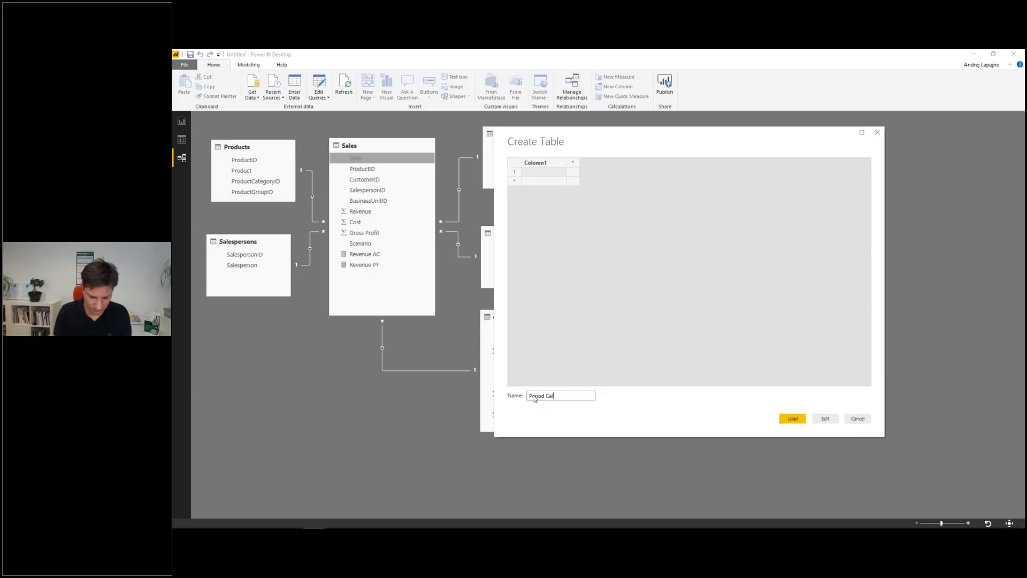
{"action": "type", "text": "culation"}
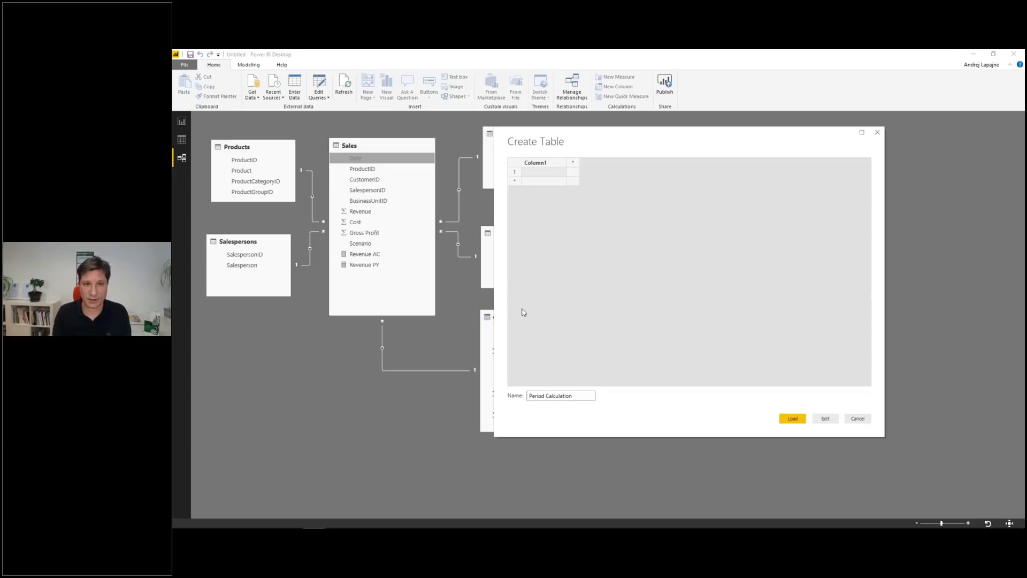
Name the new table's two columns Period Calculation and CalcID, widening the first to fit its heading.
{"action": "left_click", "coordinate": [547, 163]}
{"action": "double_click", "coordinate": [547, 164]}
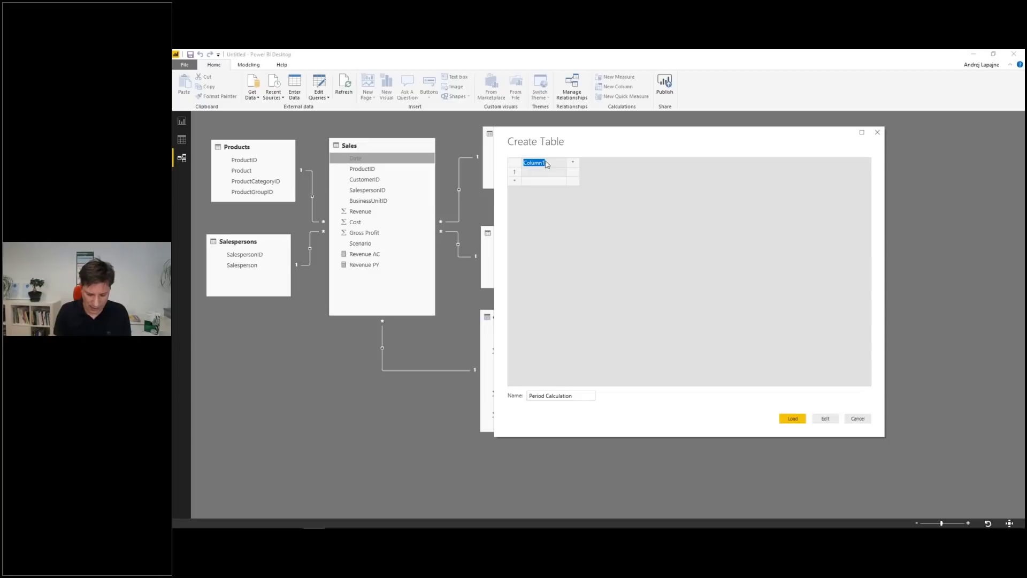
{"action": "type", "text": "Period Calculation"}
{"action": "key", "text": "Tab"}
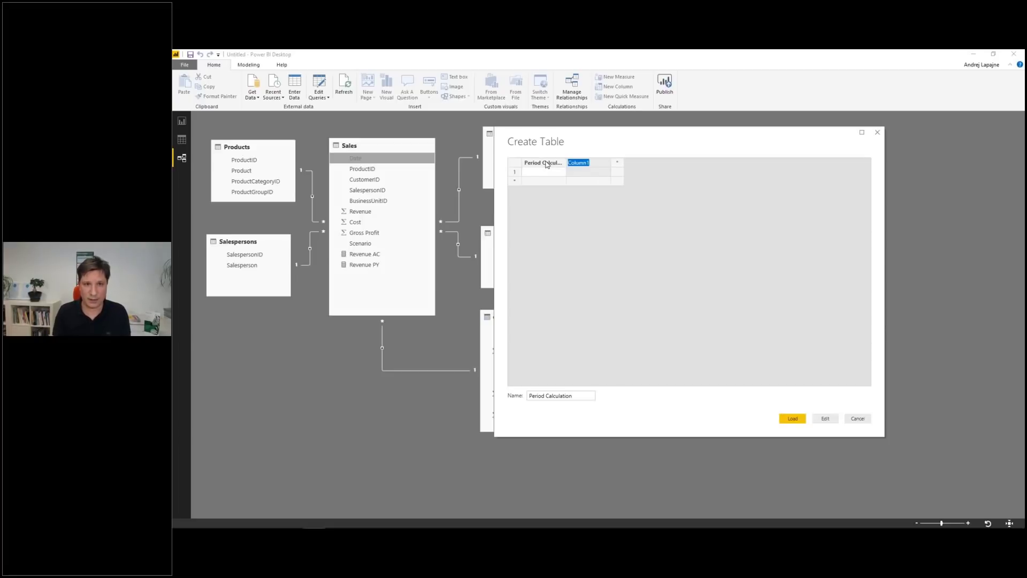
{"action": "left_click_drag", "start_coordinate": [566, 163], "coordinate": [597, 163]}
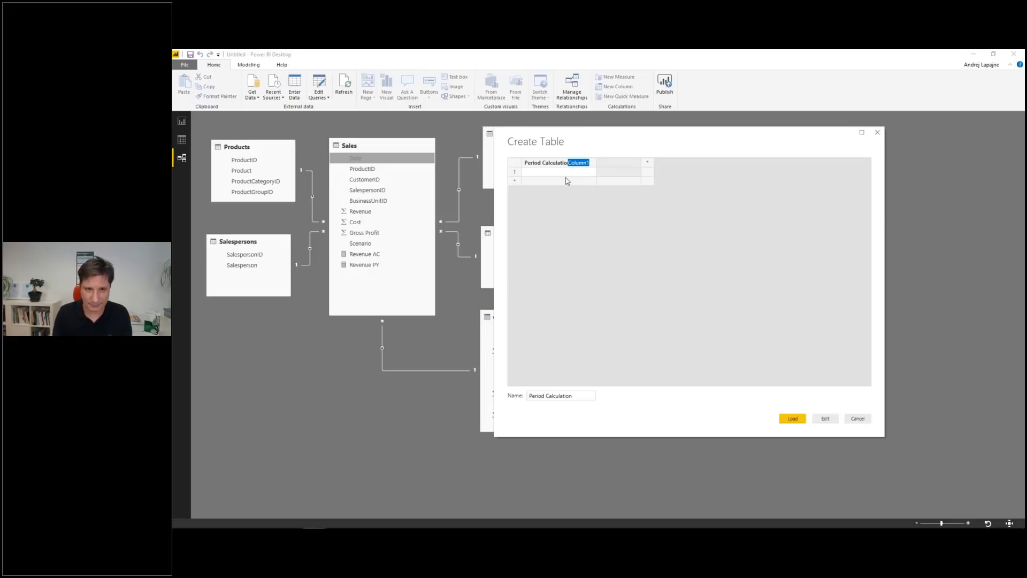
{"action": "left_click", "coordinate": [567, 180]}
{"action": "double_click", "coordinate": [608, 164]}
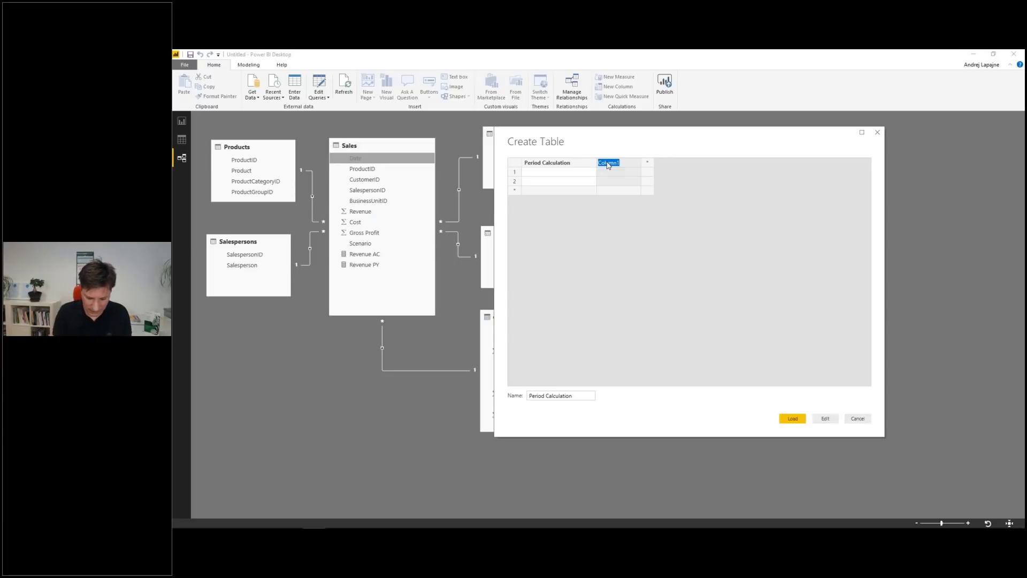
{"action": "type", "text": "Calc"}
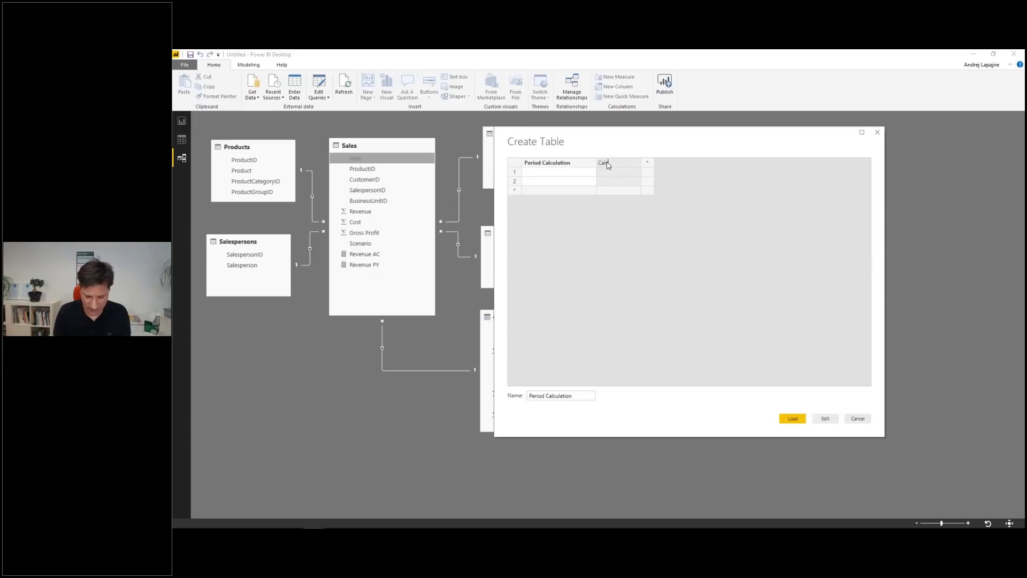
{"action": "type", "text": "ID"}
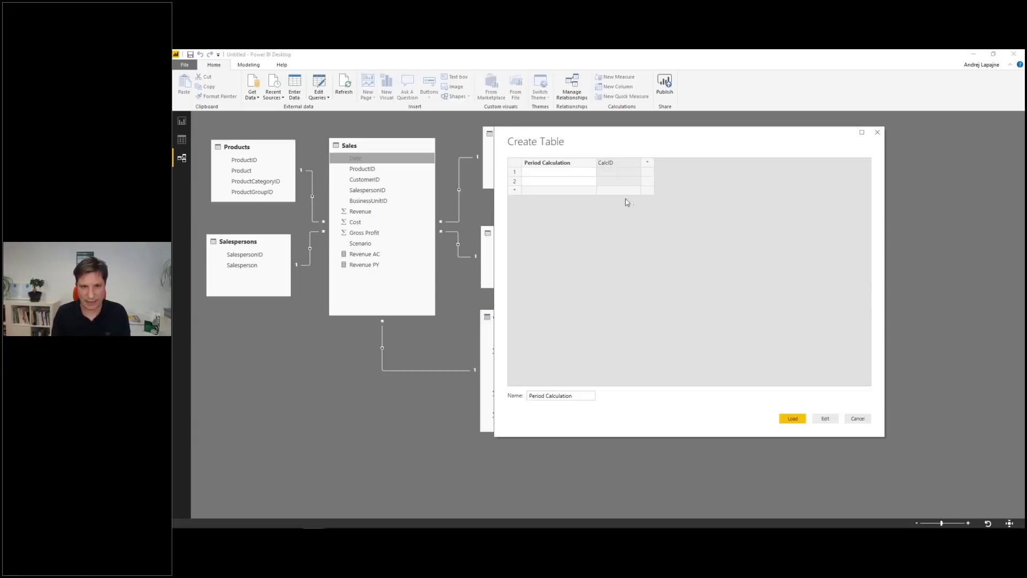
Fill the table with two rows: Monthly with CalcID 1 and YTD with CalcID 2.
{"action": "left_click", "coordinate": [564, 173]}
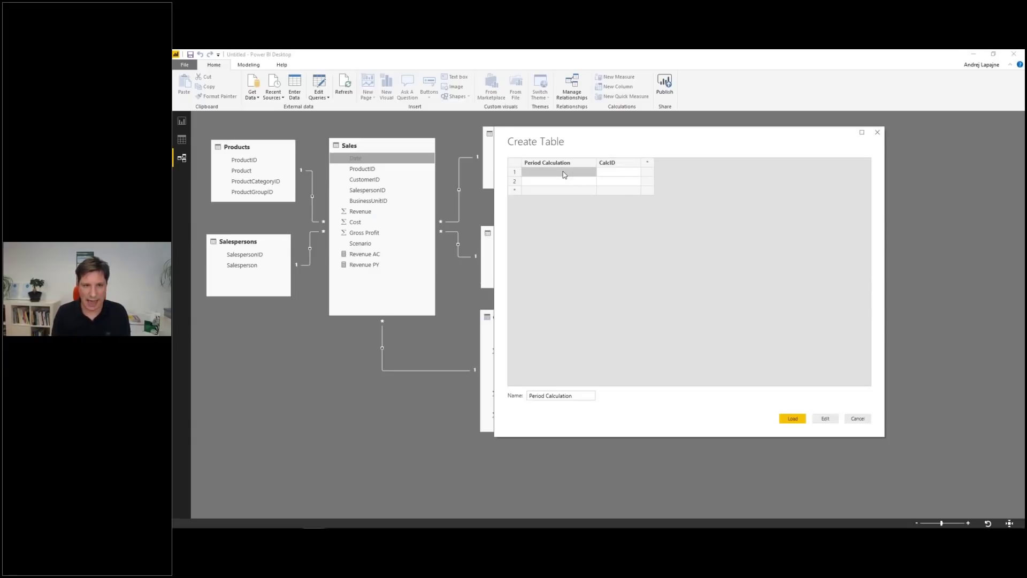
{"action": "left_click", "coordinate": [564, 174]}
{"action": "type", "text": "Monthy"}
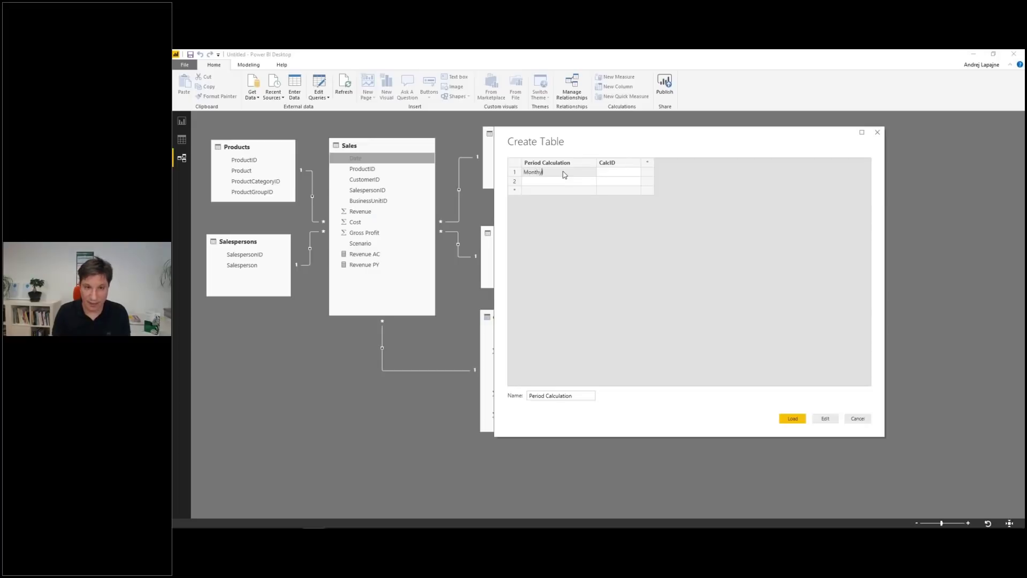
{"action": "key", "text": "BackSpace"}
{"action": "key", "text": "BackSpace"}
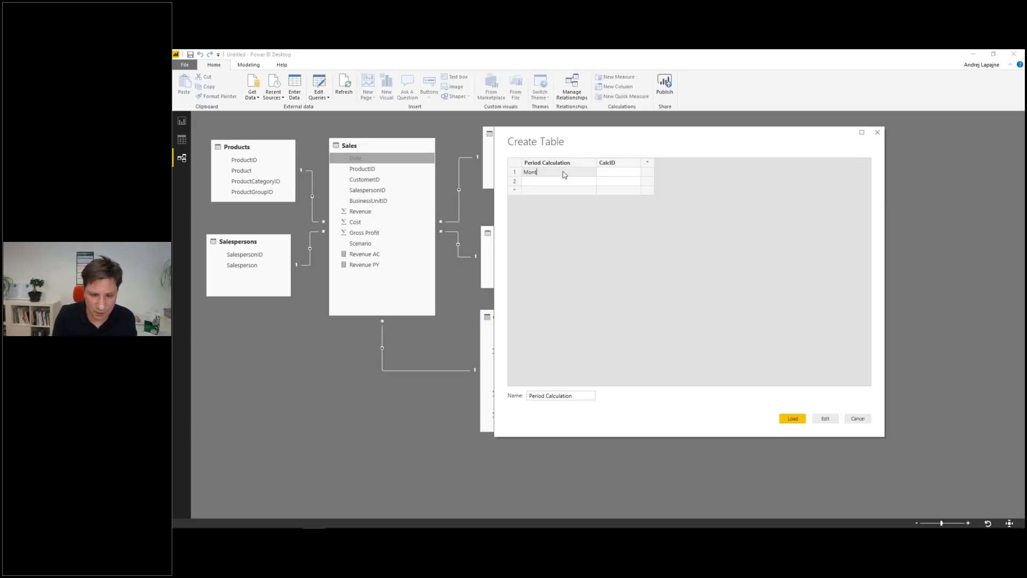
{"action": "type", "text": "hly"}
{"action": "key", "text": "Tab"}
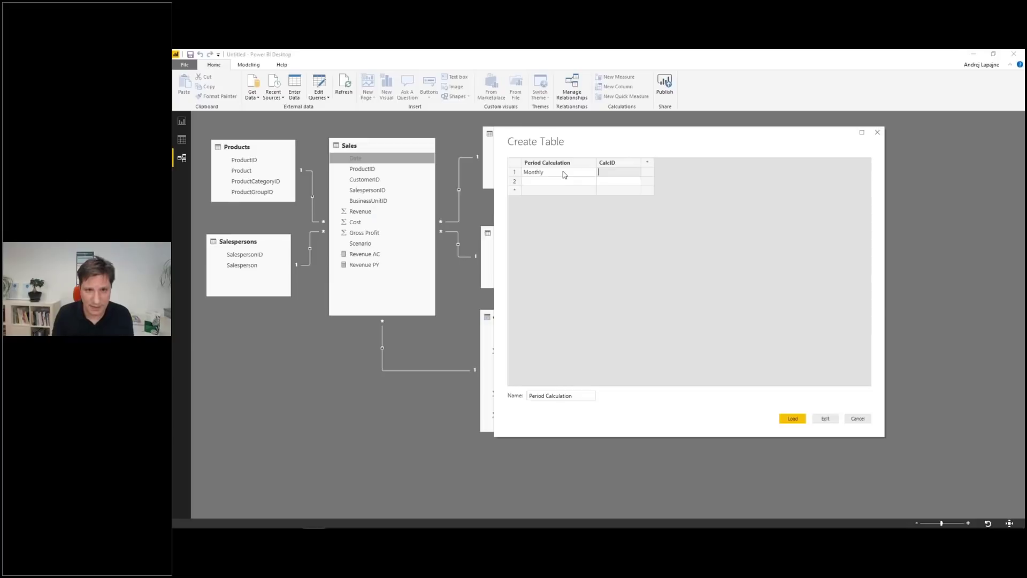
{"action": "type", "text": "1"}
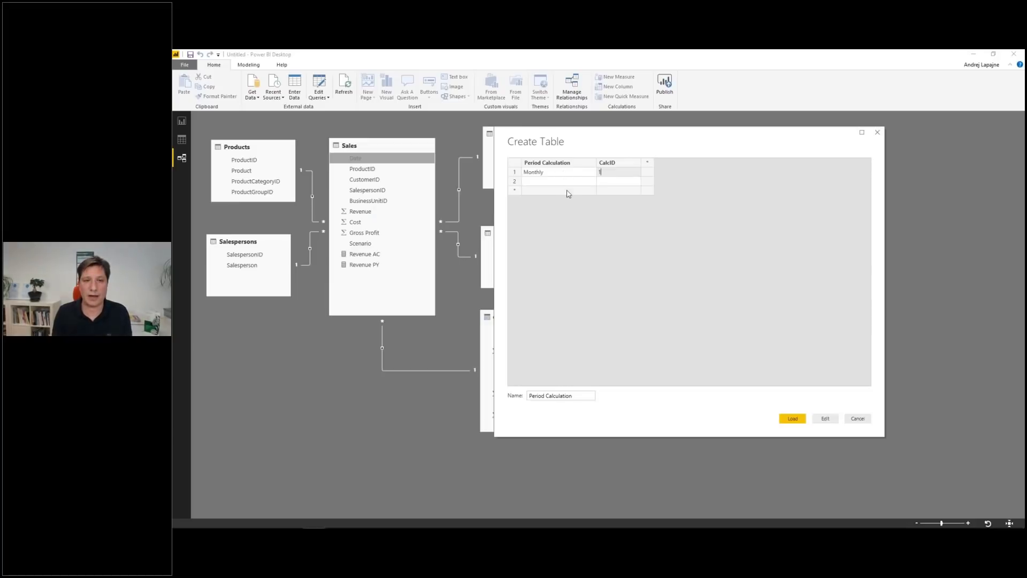
{"action": "left_click", "coordinate": [568, 181]}
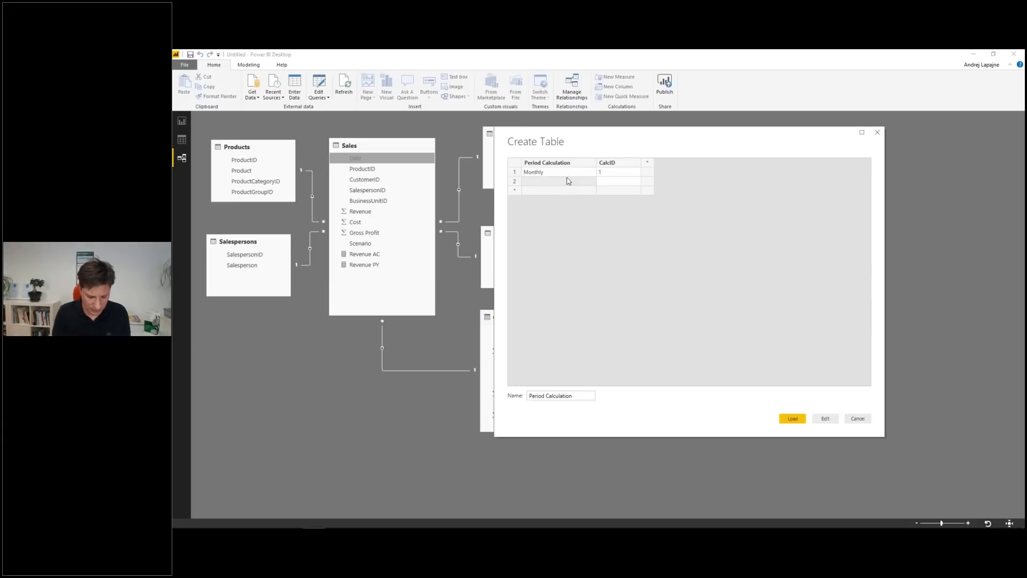
{"action": "type", "text": "YTD"}
{"action": "key", "text": "Tab"}
{"action": "type", "text": "2"}
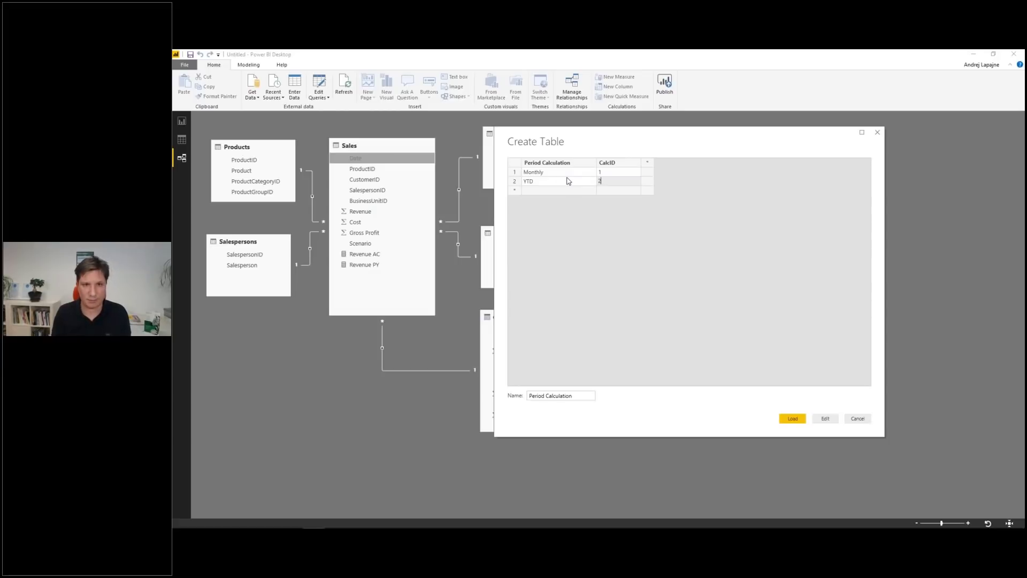
Load the Period Calculation table into the model and place it beside the Calendar table.
{"action": "left_click", "coordinate": [793, 419]}
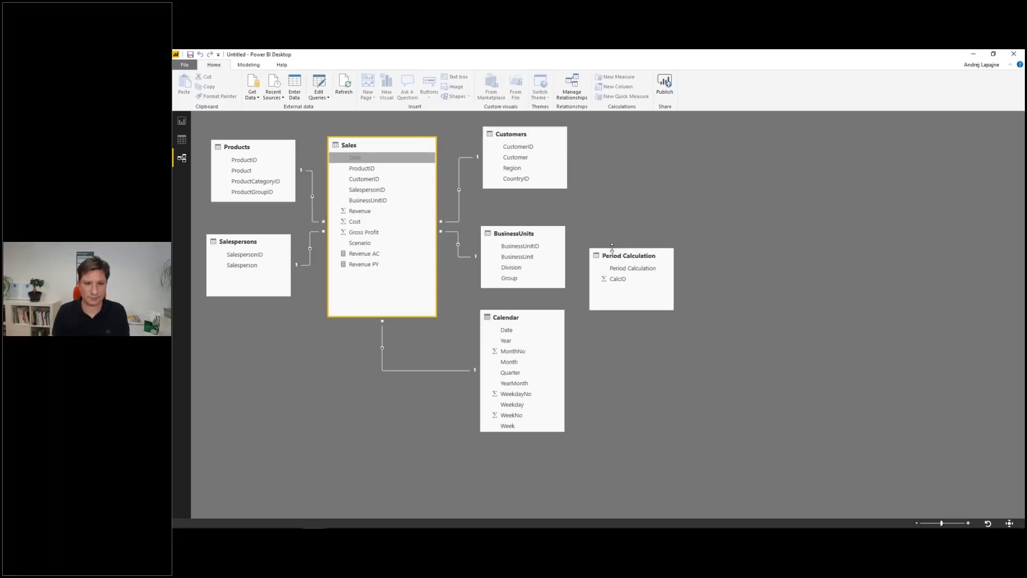
{"action": "left_click_drag", "start_coordinate": [614, 255], "coordinate": [603, 321]}
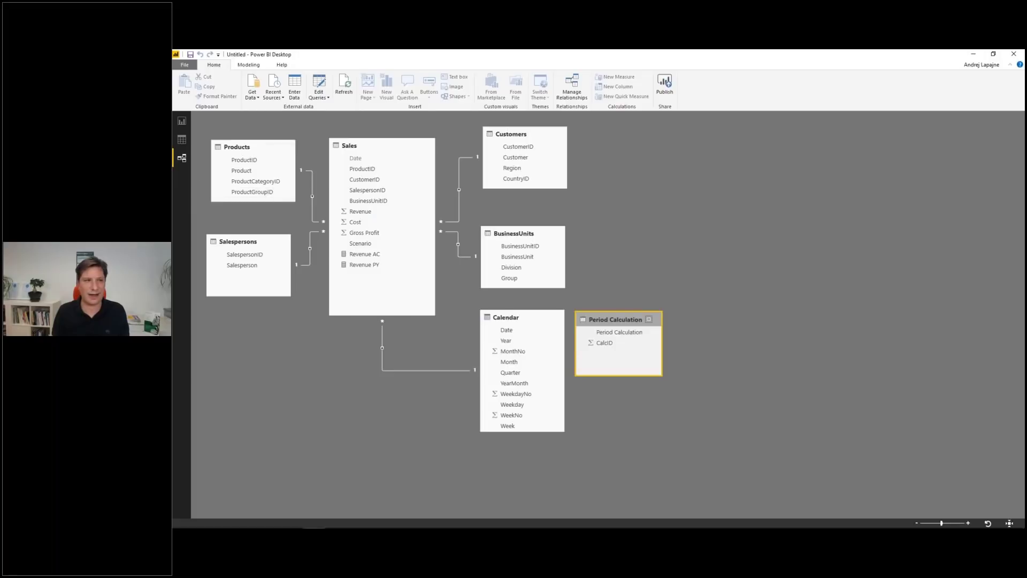
Add the Period Calculation field to the report page as a new visual beside the Month slicer.
{"action": "left_click", "coordinate": [182, 122]}
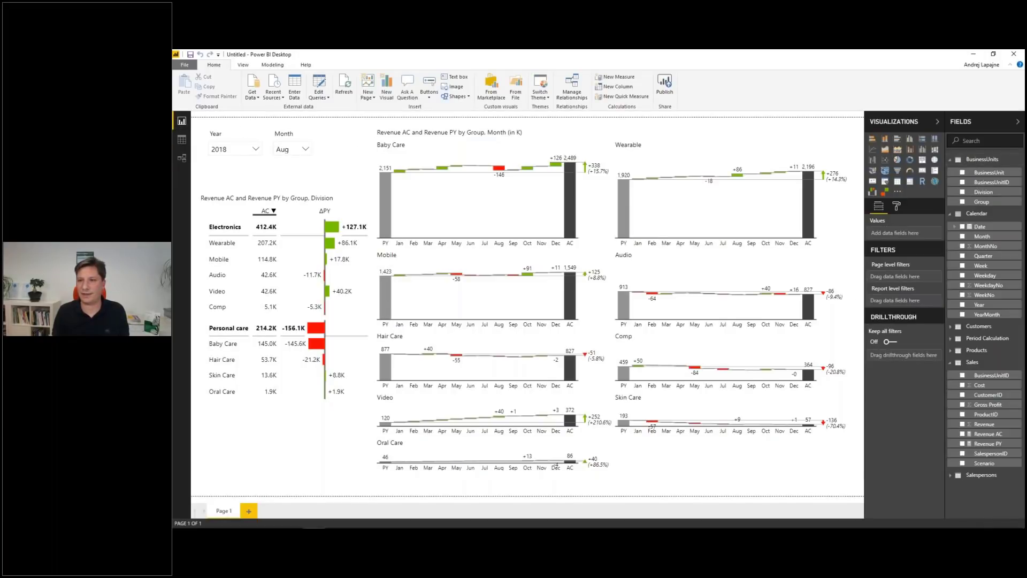
{"action": "left_click", "coordinate": [951, 340]}
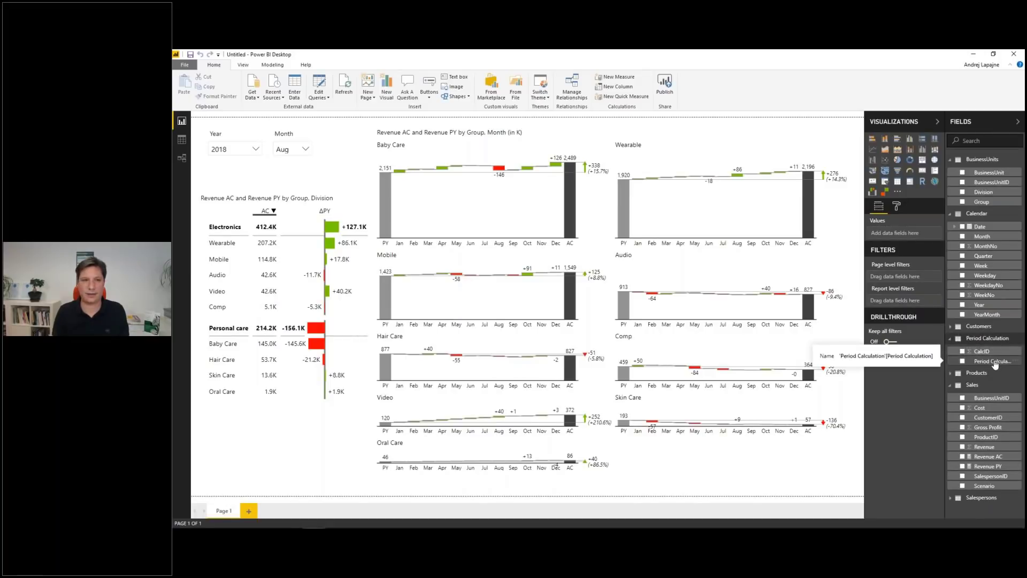
{"action": "left_click_drag", "start_coordinate": [994, 362], "coordinate": [349, 139]}
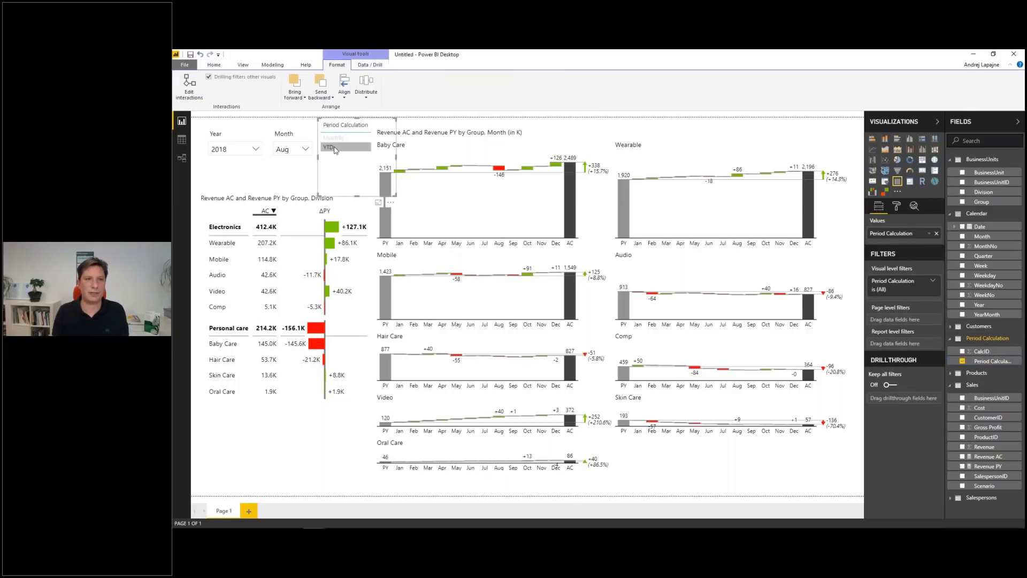
{"action": "left_click", "coordinate": [335, 146]}
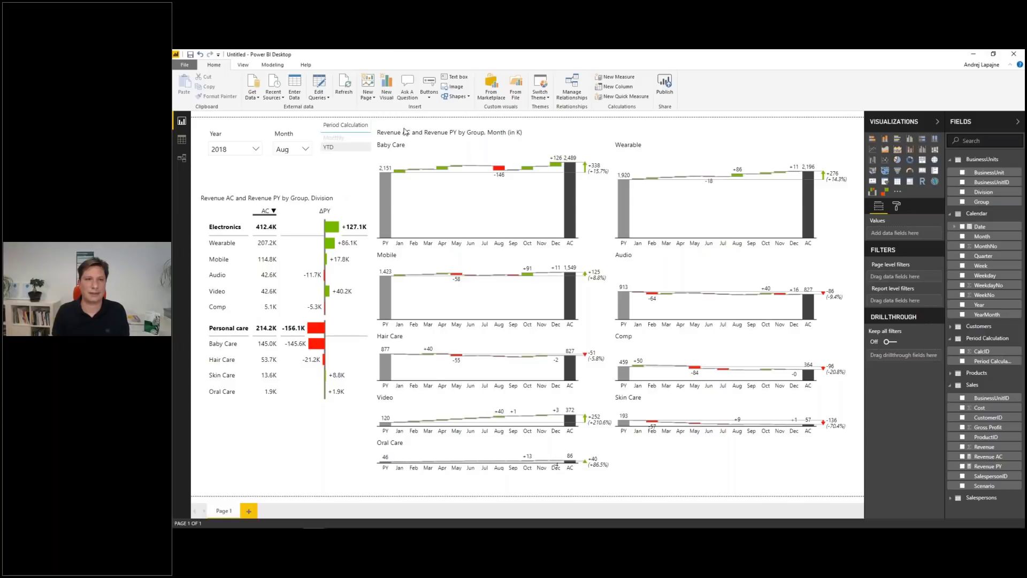
{"action": "left_click", "coordinate": [406, 131]}
Narrow the Year slicer and move it into the upper-left corner of the report page.
{"action": "left_click", "coordinate": [248, 129]}
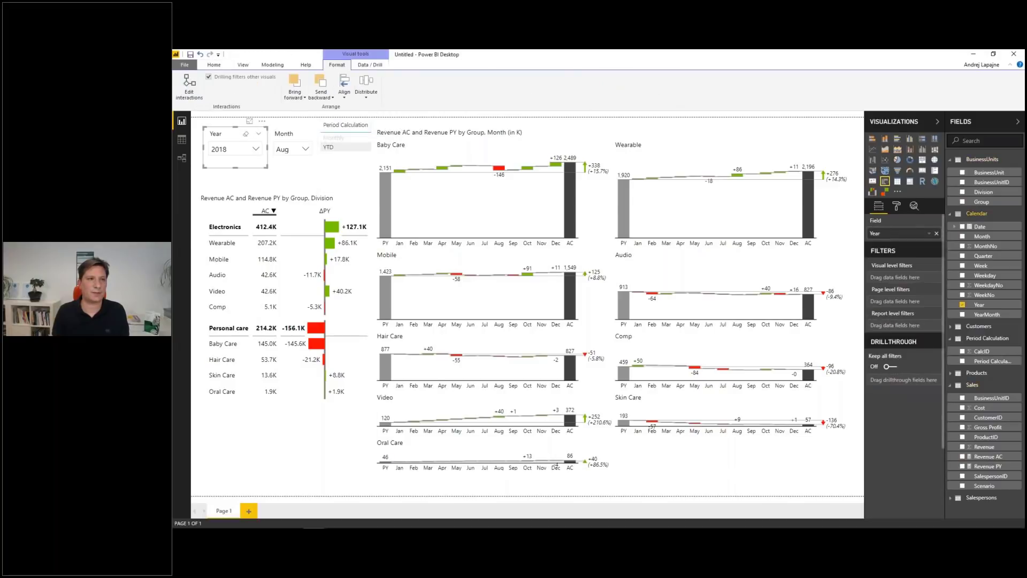
{"action": "left_click", "coordinate": [264, 146]}
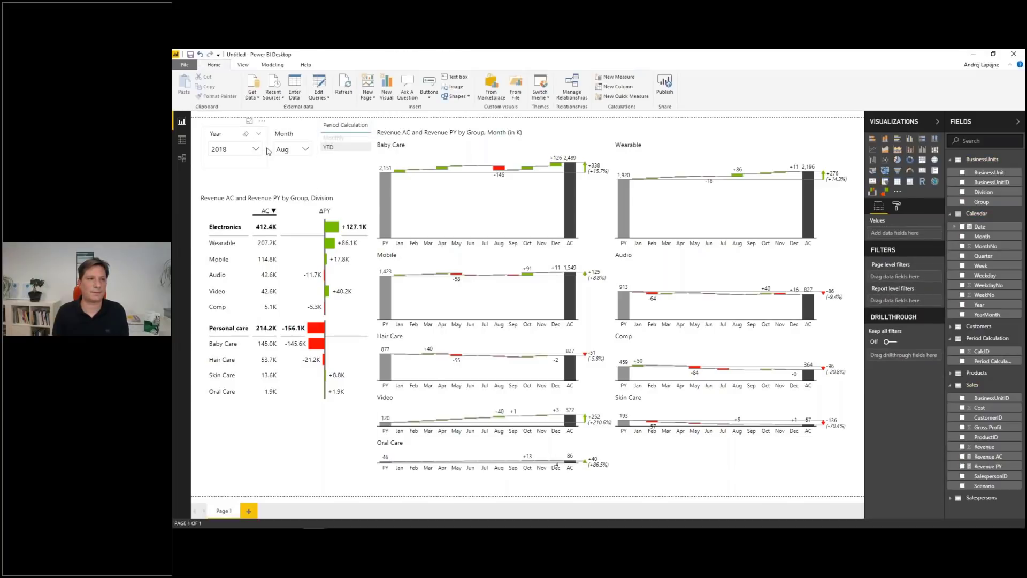
{"action": "left_click", "coordinate": [263, 147]}
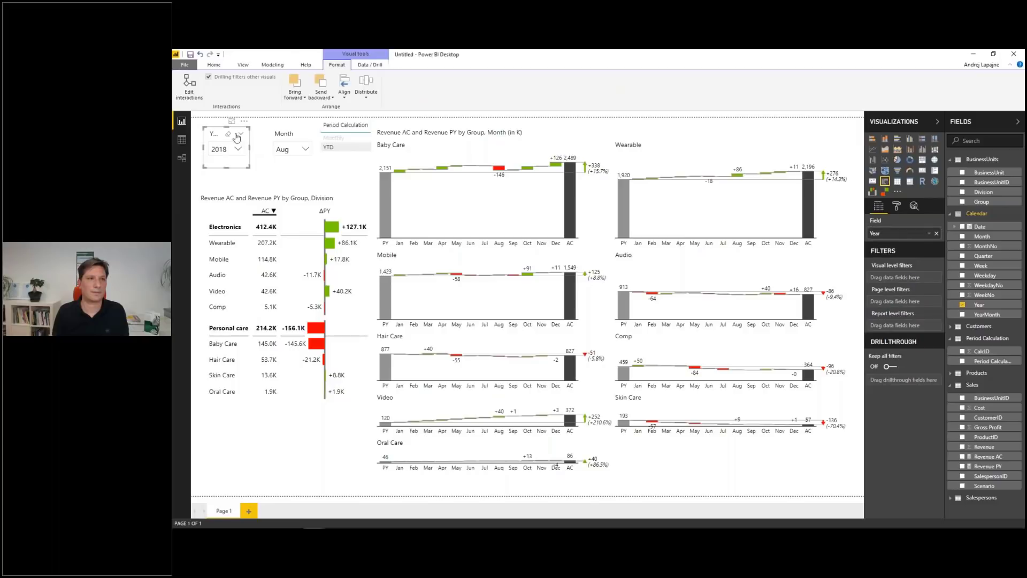
{"action": "left_click_drag", "start_coordinate": [214, 130], "coordinate": [202, 127]}
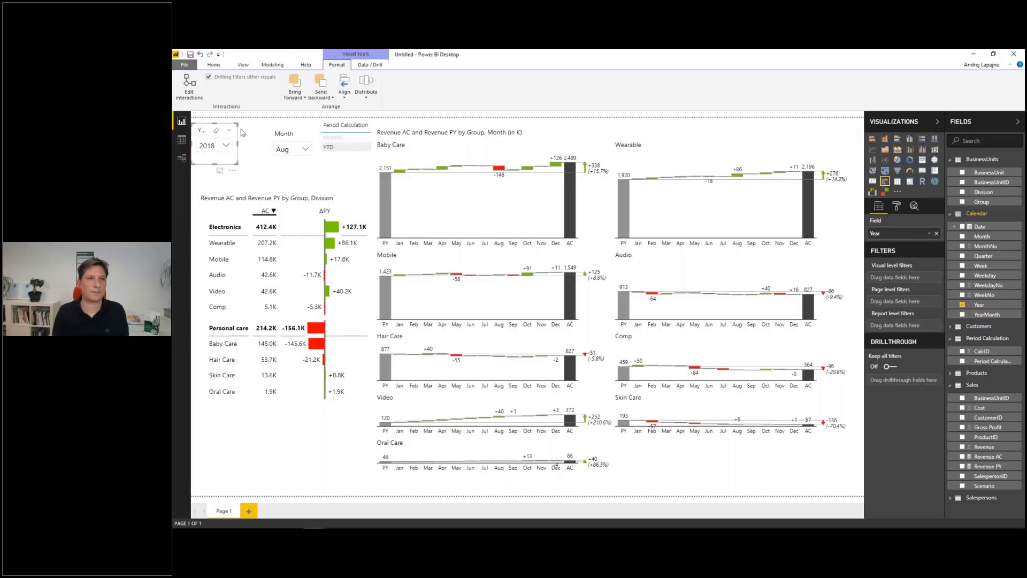
Move the Month slicer directly beside the Year slicer and place the Period Calculation visual next to it.
{"action": "left_click_drag", "start_coordinate": [291, 134], "coordinate": [260, 130]}
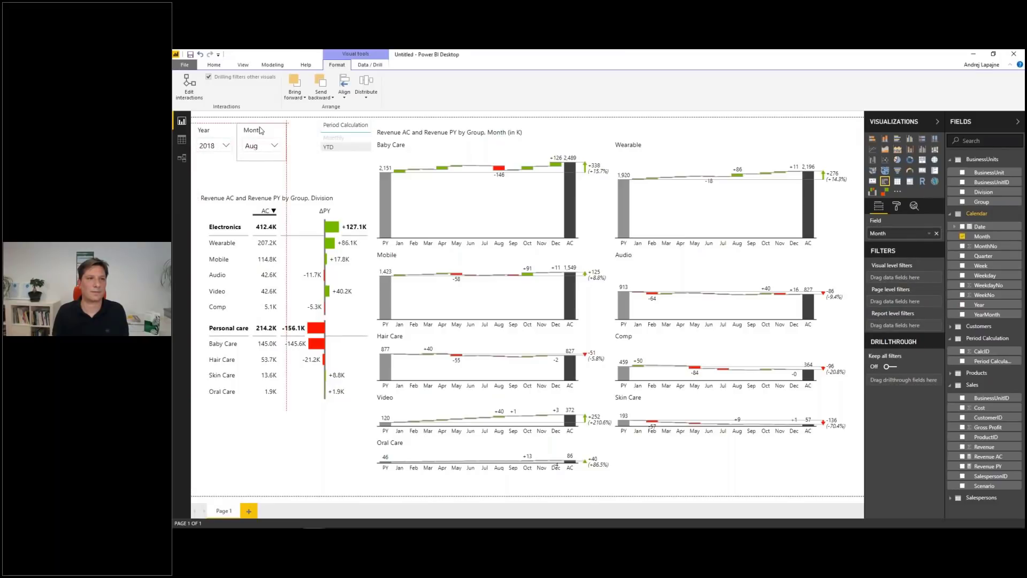
{"action": "left_click", "coordinate": [314, 130]}
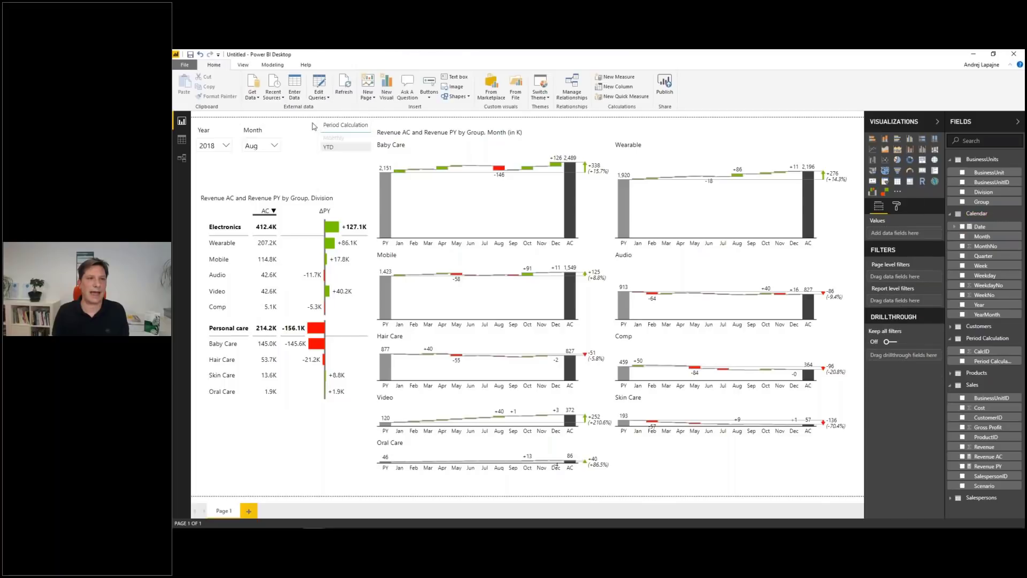
{"action": "left_click", "coordinate": [320, 126]}
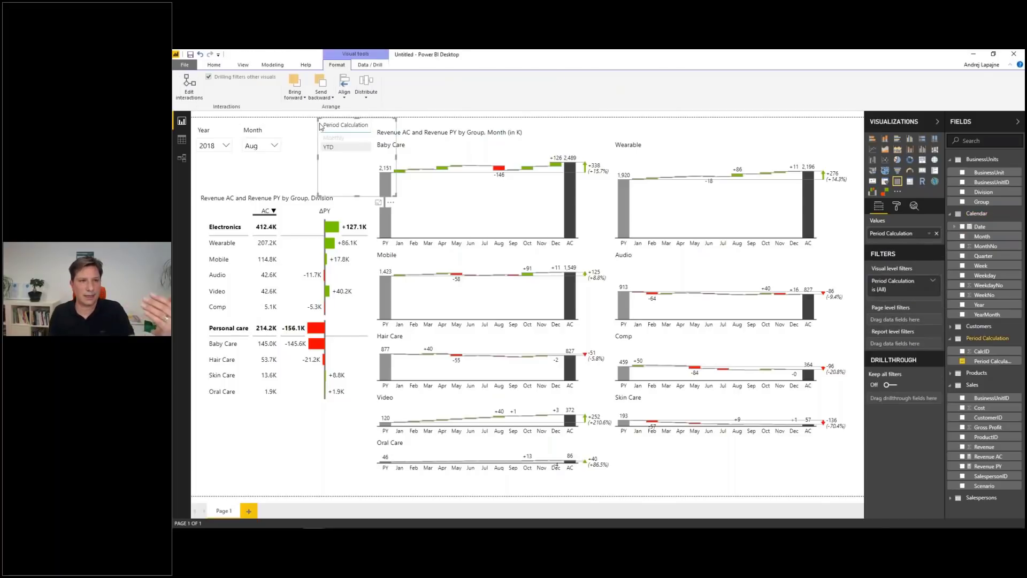
{"action": "left_click_drag", "start_coordinate": [320, 126], "coordinate": [293, 128]}
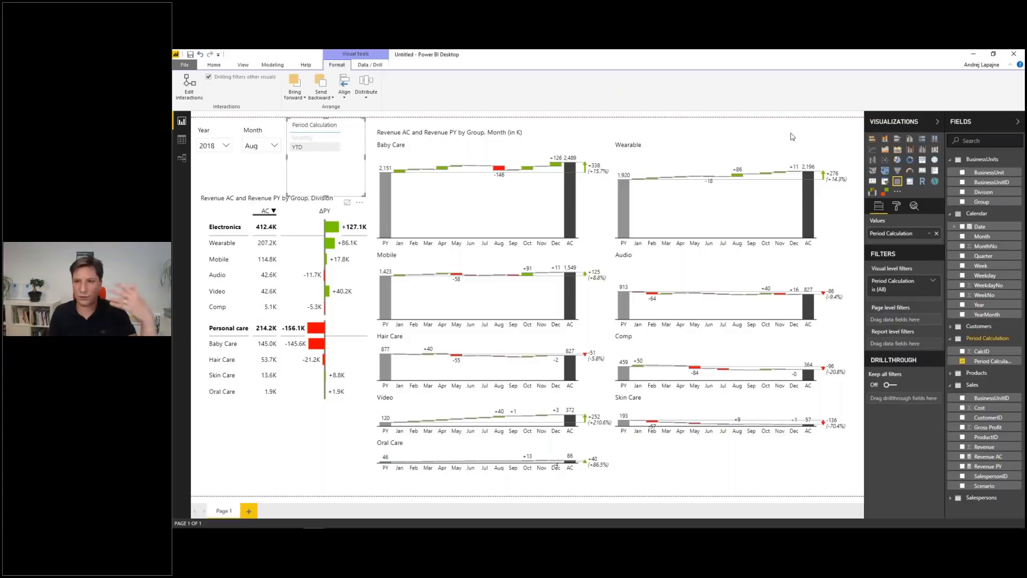
Convert the Period Calculation visual into a slicer and set its orientation to Horizontal.
{"action": "left_click", "coordinate": [885, 182]}
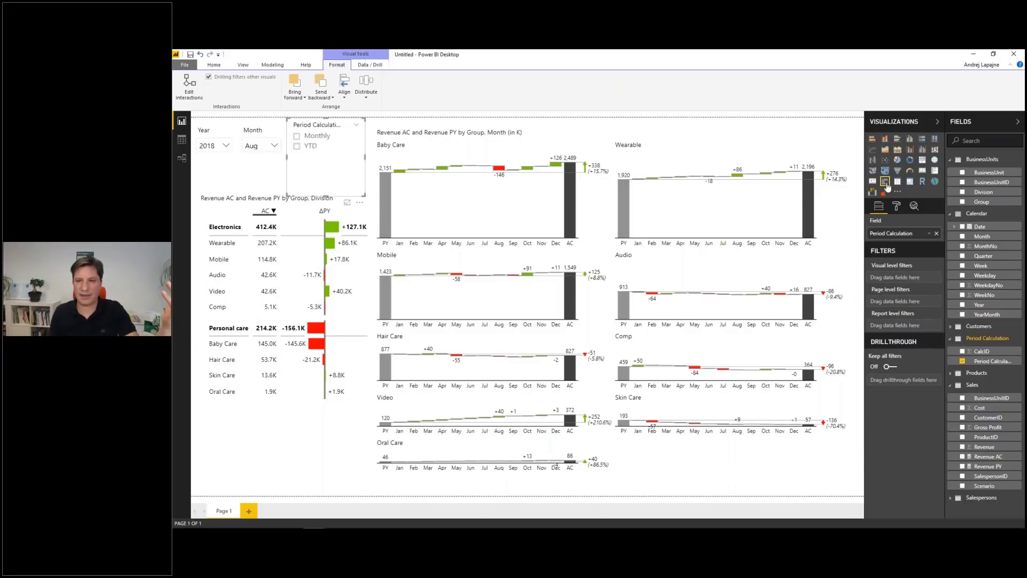
{"action": "left_click", "coordinate": [896, 209]}
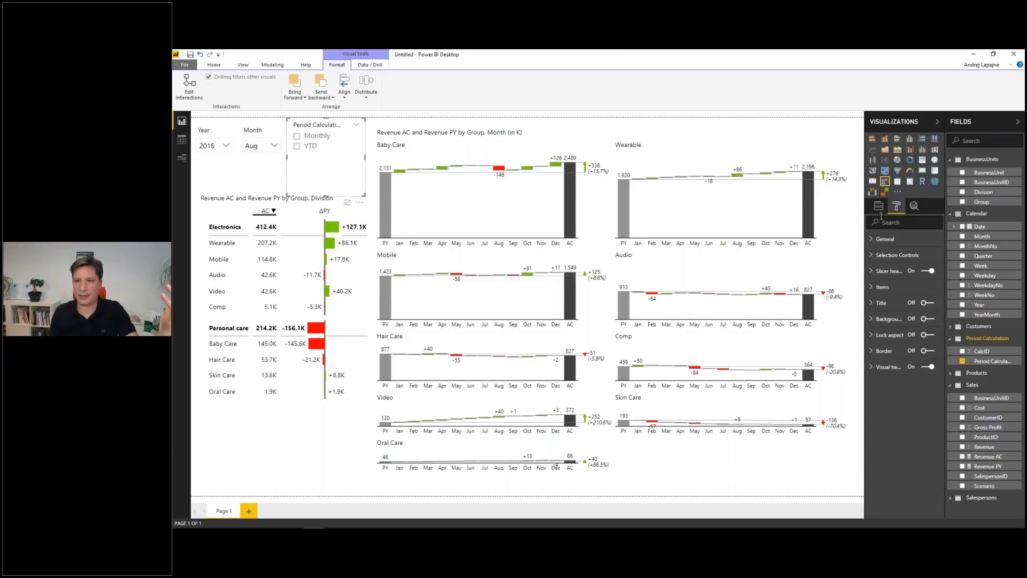
{"action": "left_click", "coordinate": [886, 238]}
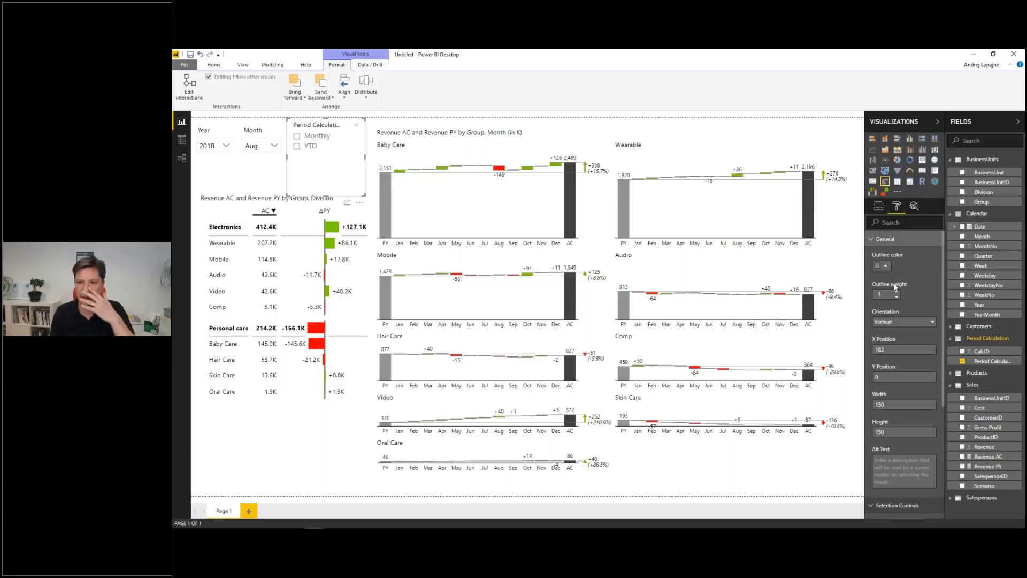
{"action": "left_click", "coordinate": [898, 322]}
{"action": "left_click", "coordinate": [886, 341]}
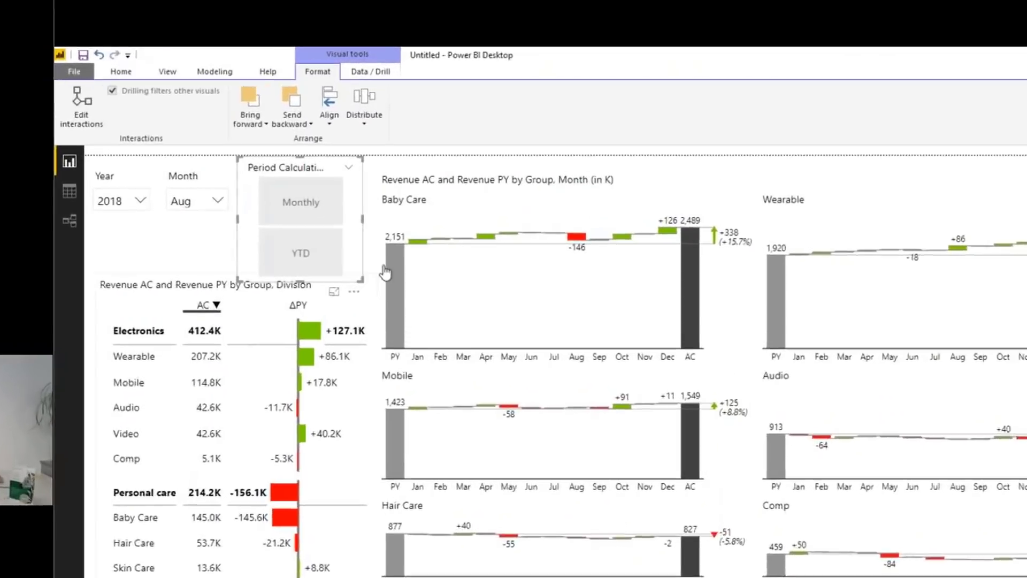
Resize the Period Calculation slicer into a compact single row with Monthly and YTD side by side, and align it beside the Month slicer.
{"action": "left_click_drag", "start_coordinate": [369, 198], "coordinate": [391, 162]}
{"action": "left_click_drag", "start_coordinate": [444, 426], "coordinate": [454, 362]}
{"action": "left_click_drag", "start_coordinate": [83, 294], "coordinate": [84, 325]}
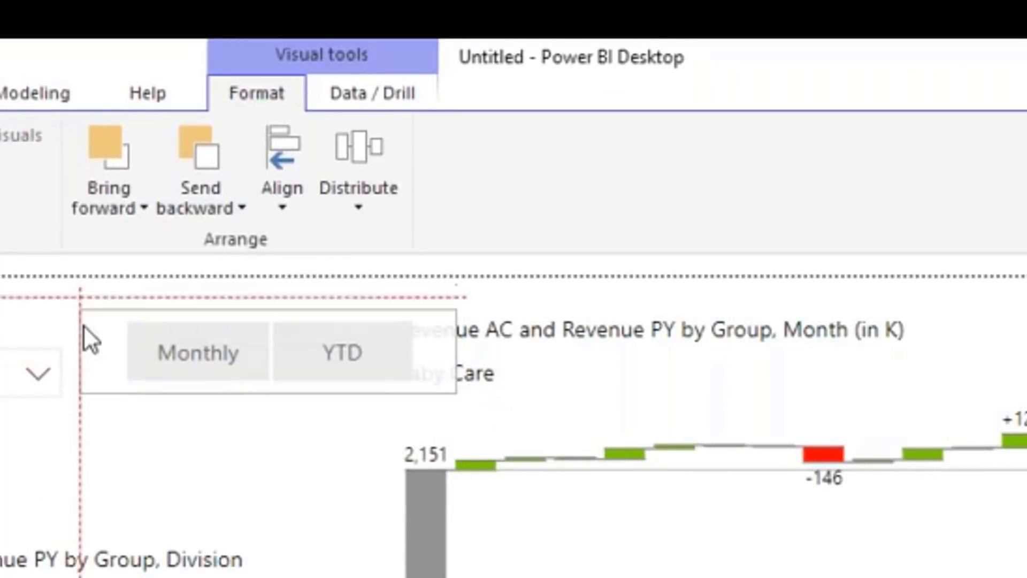
{"action": "left_click_drag", "start_coordinate": [455, 352], "coordinate": [429, 349]}
Try both options of the Period Calculation slicer, Monthly first, and leave YTD selected.
{"action": "left_click", "coordinate": [184, 362]}
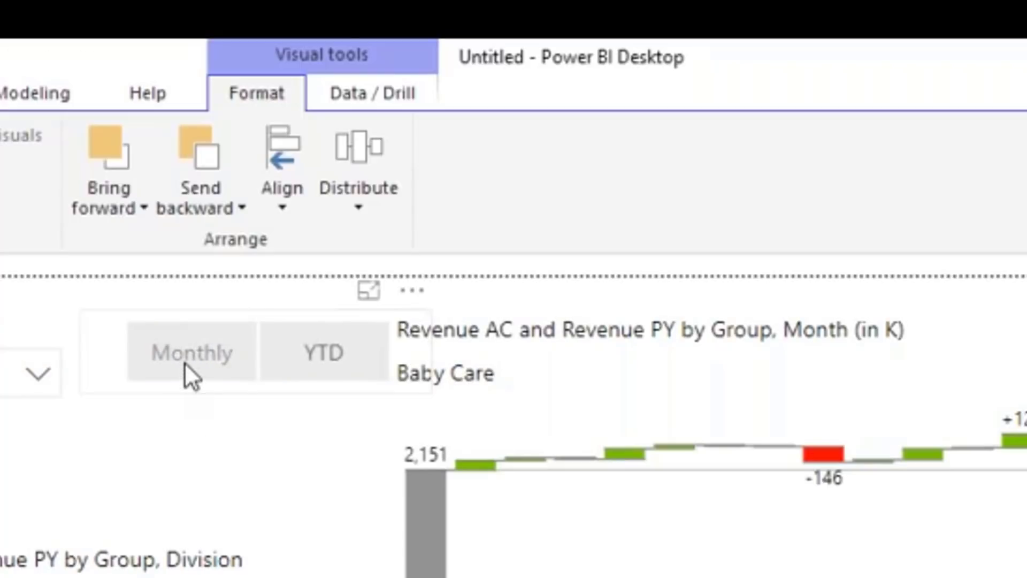
{"action": "left_click", "coordinate": [326, 362]}
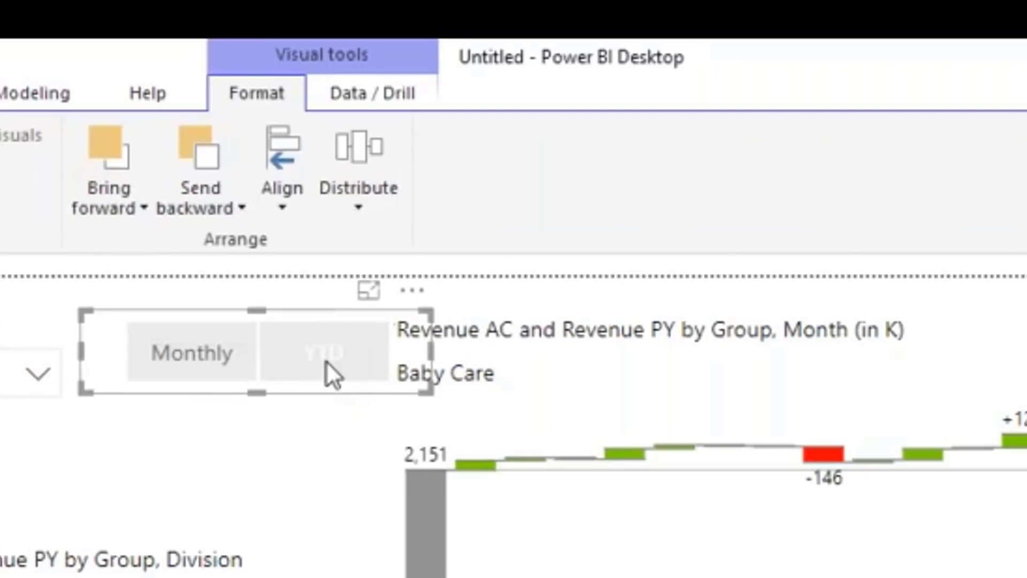
{"action": "left_click", "coordinate": [268, 404]}
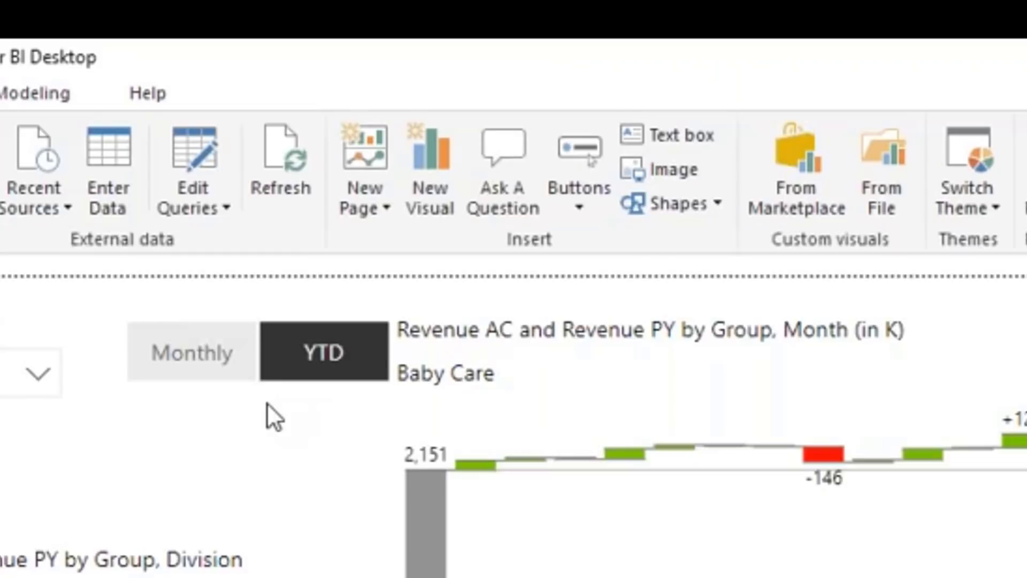
{"action": "left_click", "coordinate": [245, 368]}
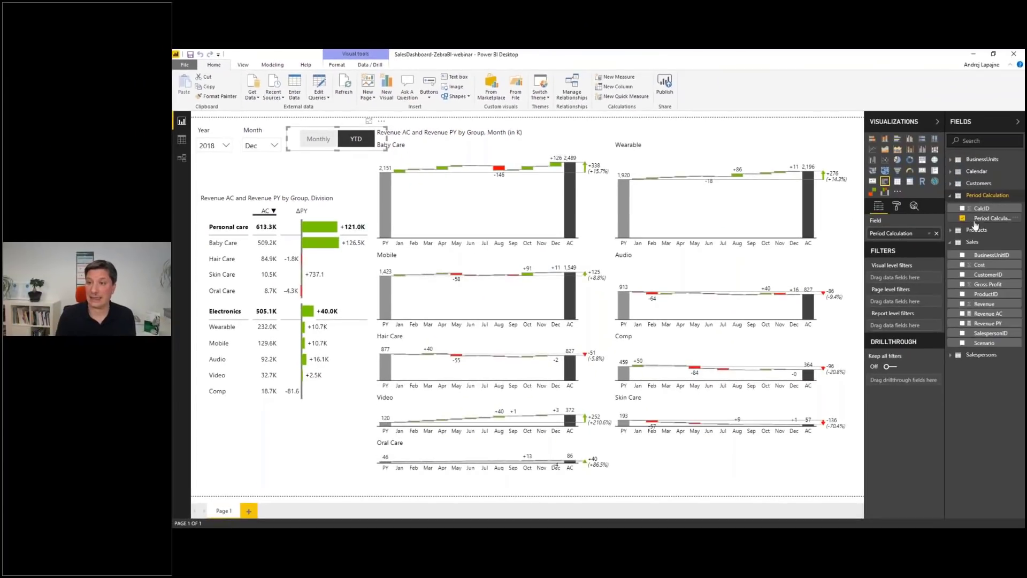
Create a measure in the Period Calculation table defined as SelectedCalc = MIN('Period Calculation'[CalcID]).
{"action": "right_click", "coordinate": [975, 221]}
{"action": "left_click", "coordinate": [988, 252]}
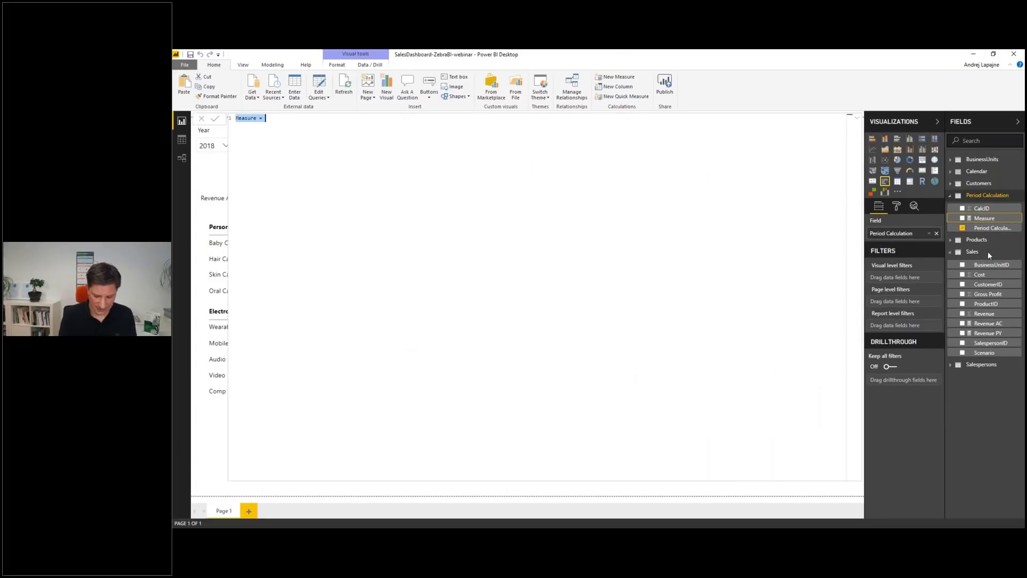
{"action": "type", "text": "Select"}
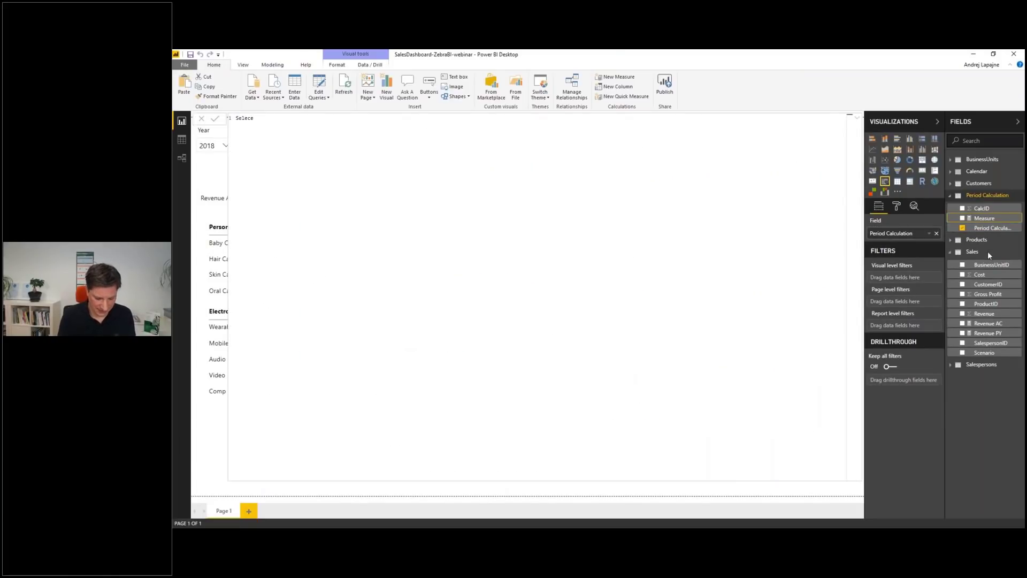
{"action": "type", "text": "edCalc"}
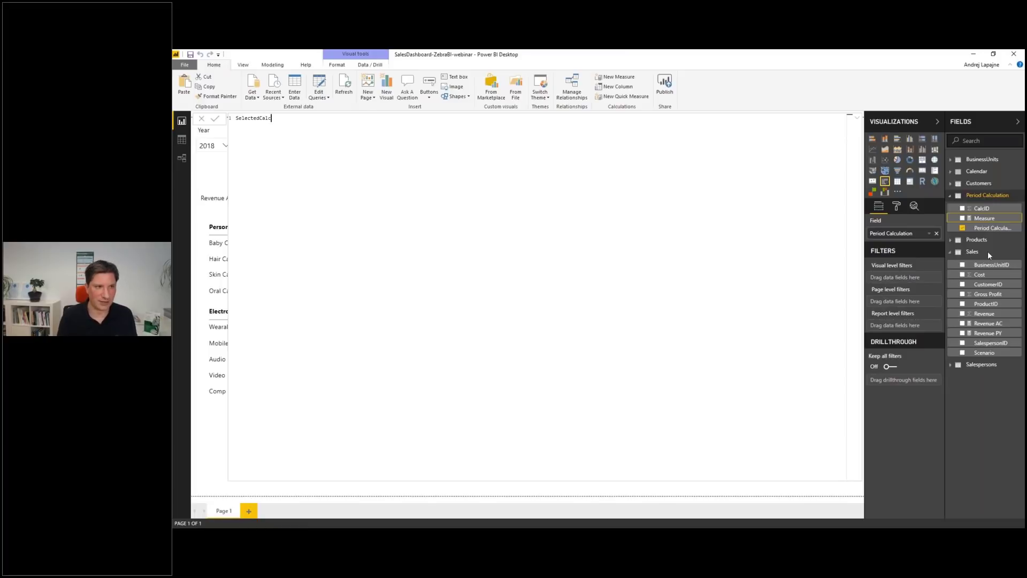
{"action": "type", "text": " ="}
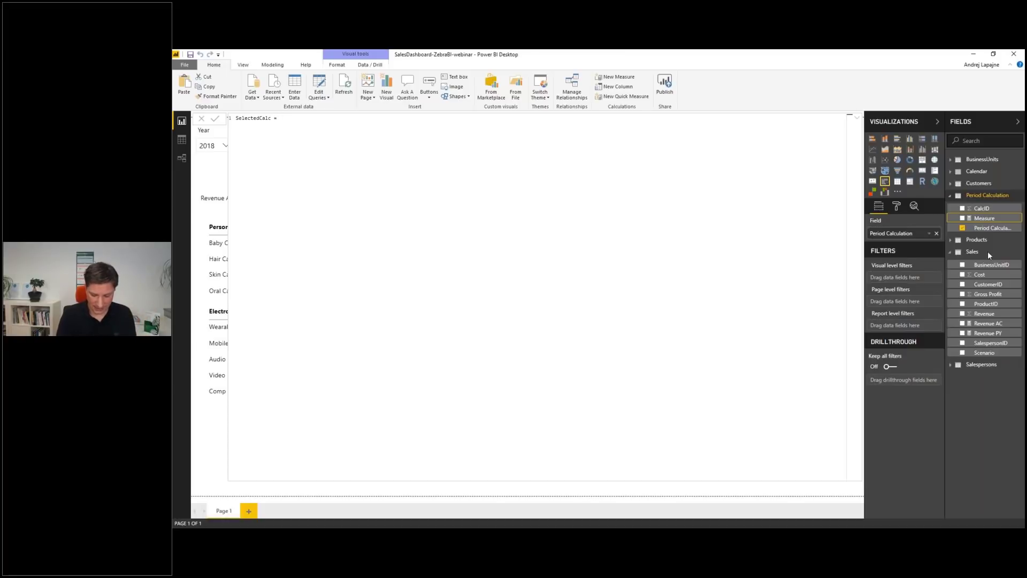
{"action": "type", "text": "MIN("}
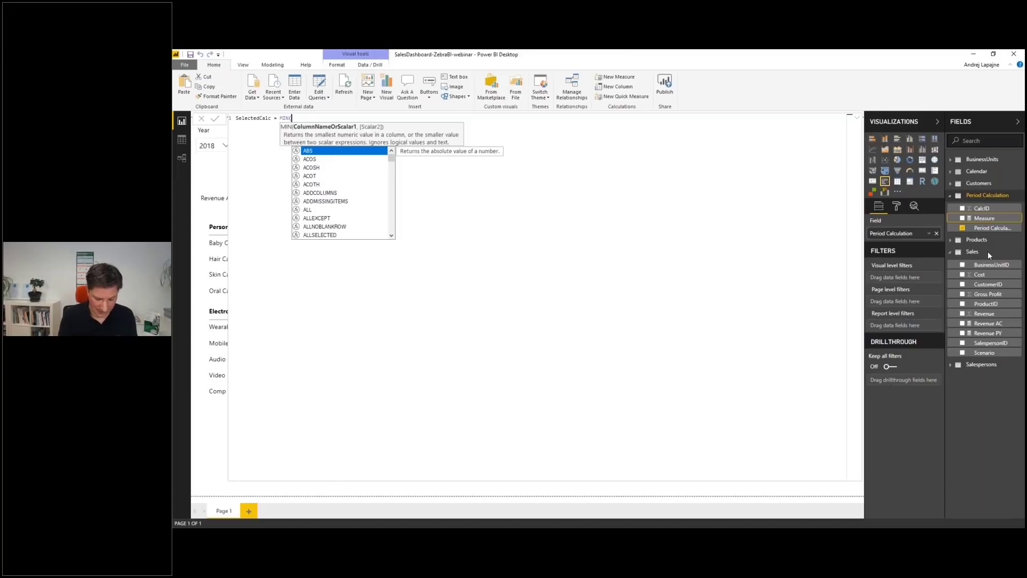
{"action": "type", "text": "c"}
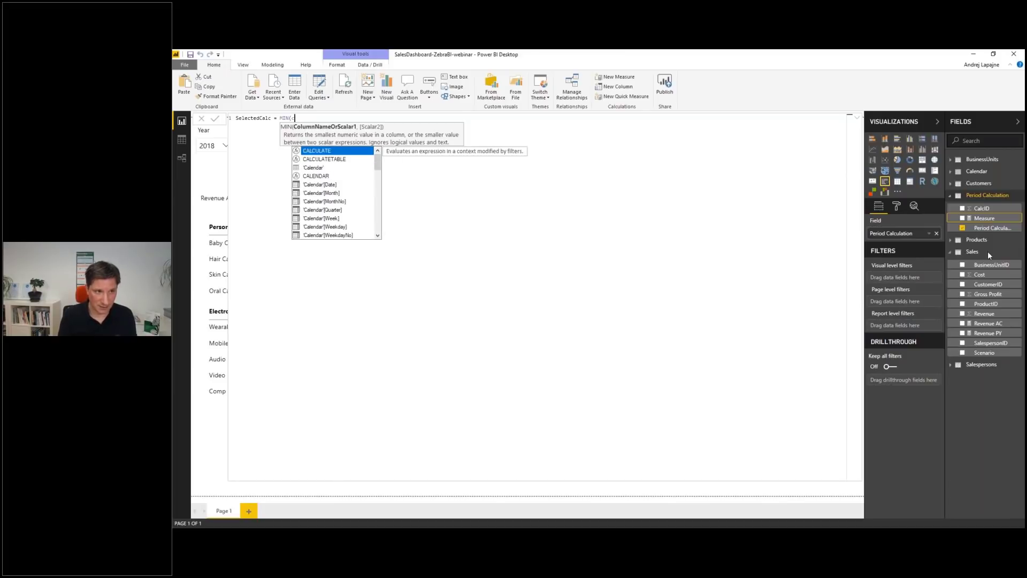
{"action": "type", "text": "al"}
{"action": "type", "text": "cid"}
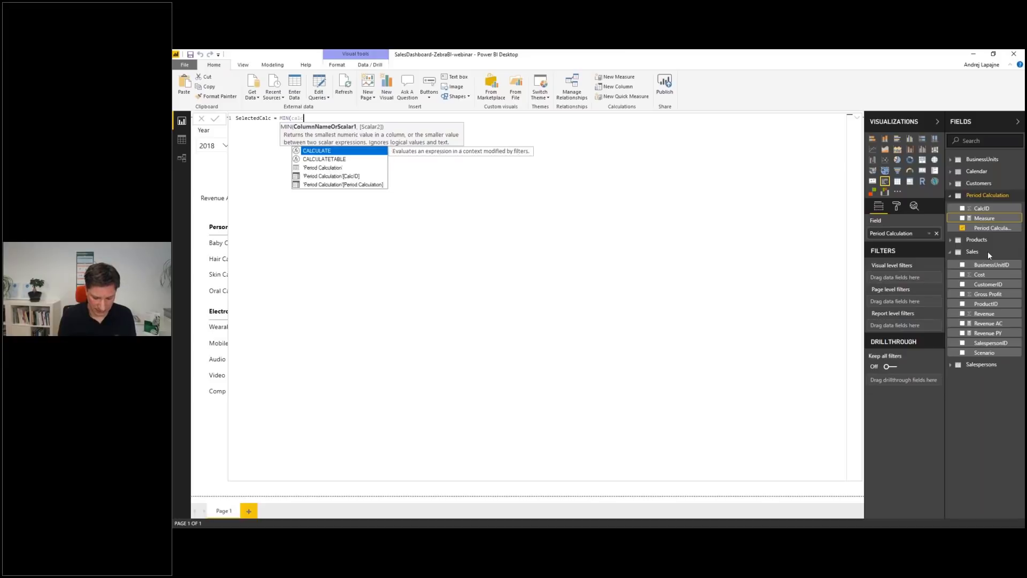
{"action": "key", "text": "Tab"}
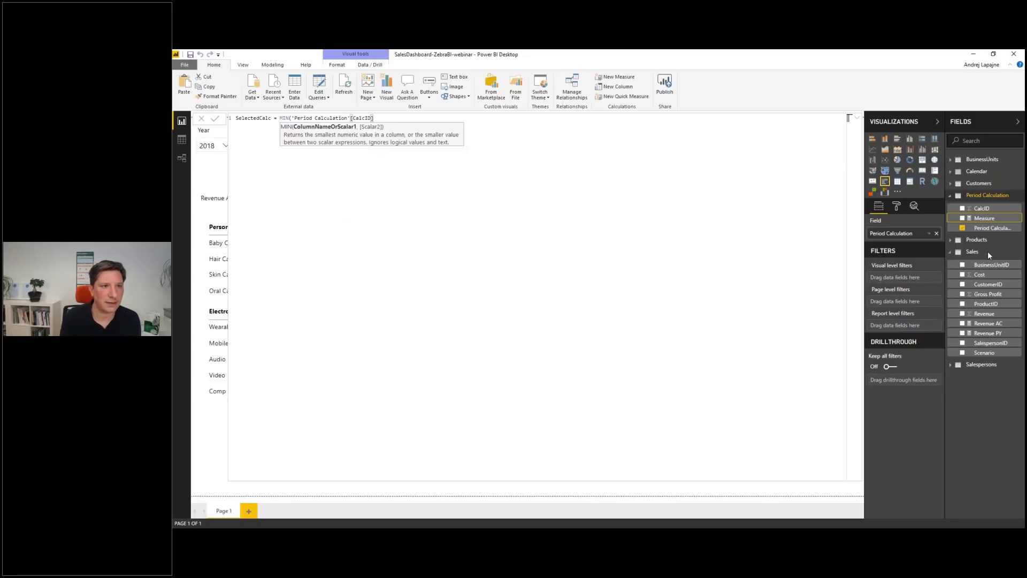
{"action": "type", "text": ")"}
{"action": "key", "text": "Return"}
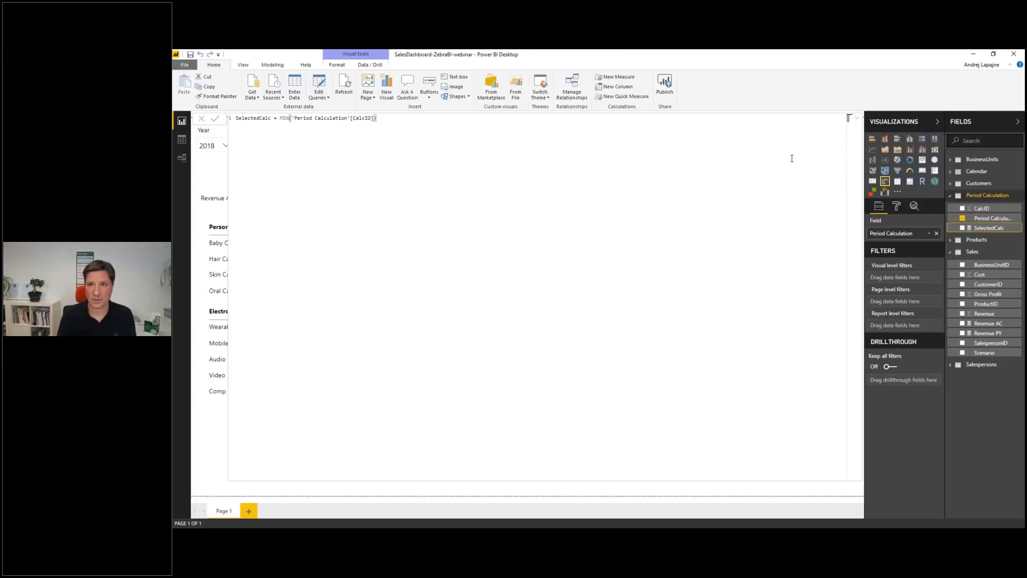
Show the SelectedCalc measure as a card below the division table and test it by switching the slicer to Monthly and back to YTD.
{"action": "left_click", "coordinate": [858, 118]}
{"action": "left_click_drag", "start_coordinate": [989, 227], "coordinate": [276, 426]}
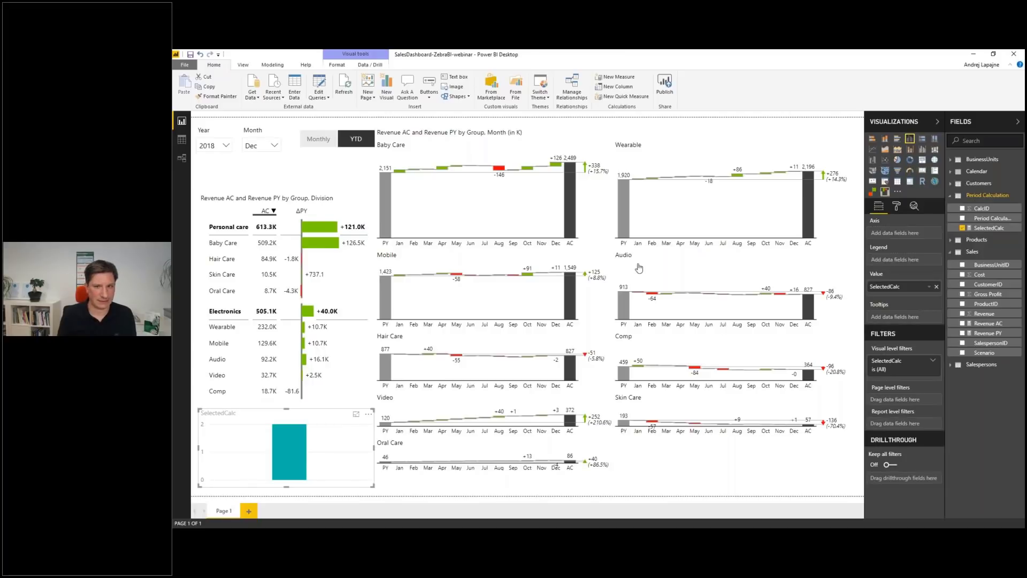
{"action": "left_click", "coordinate": [923, 170]}
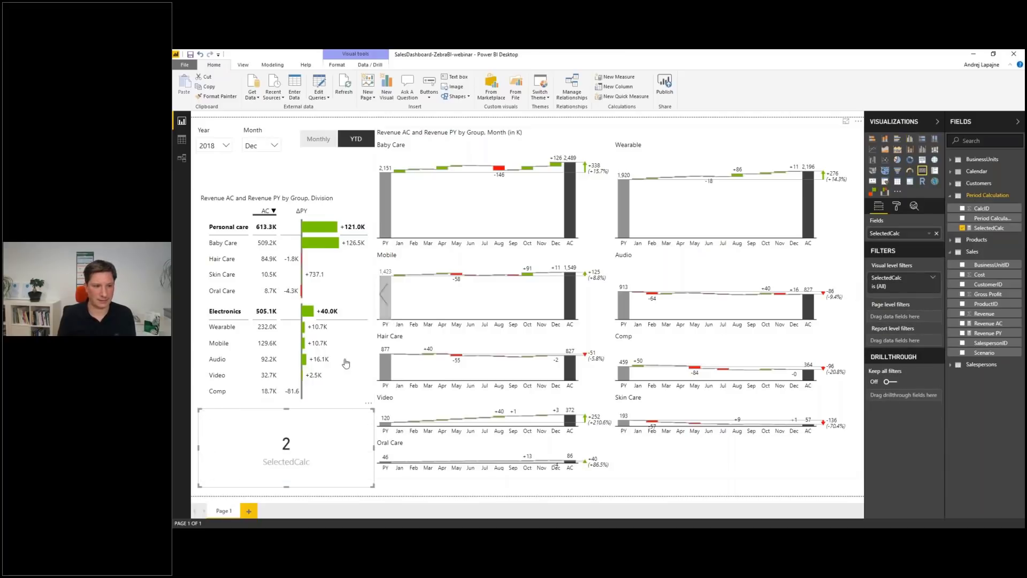
{"action": "left_click", "coordinate": [319, 141]}
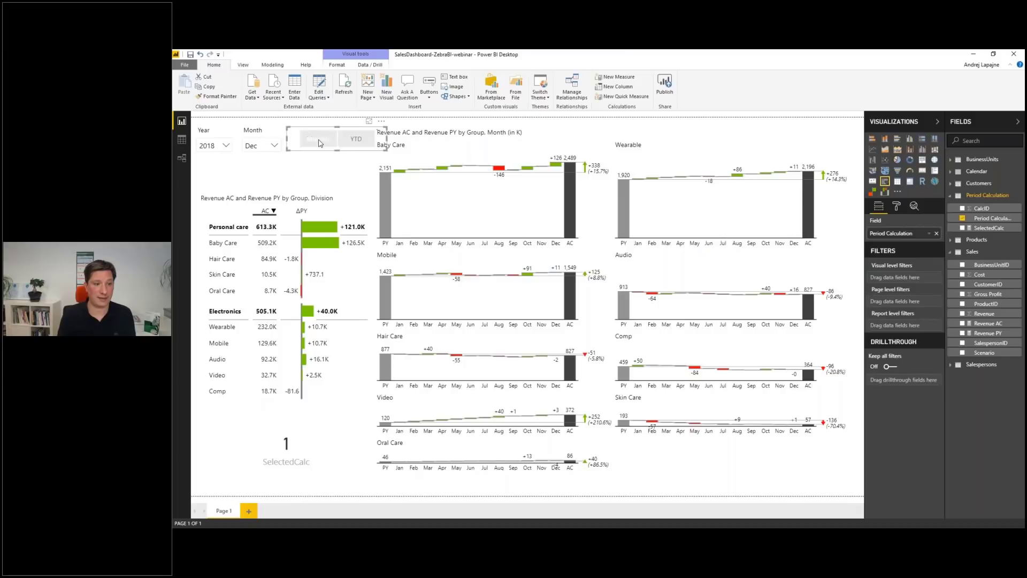
{"action": "left_click", "coordinate": [353, 142]}
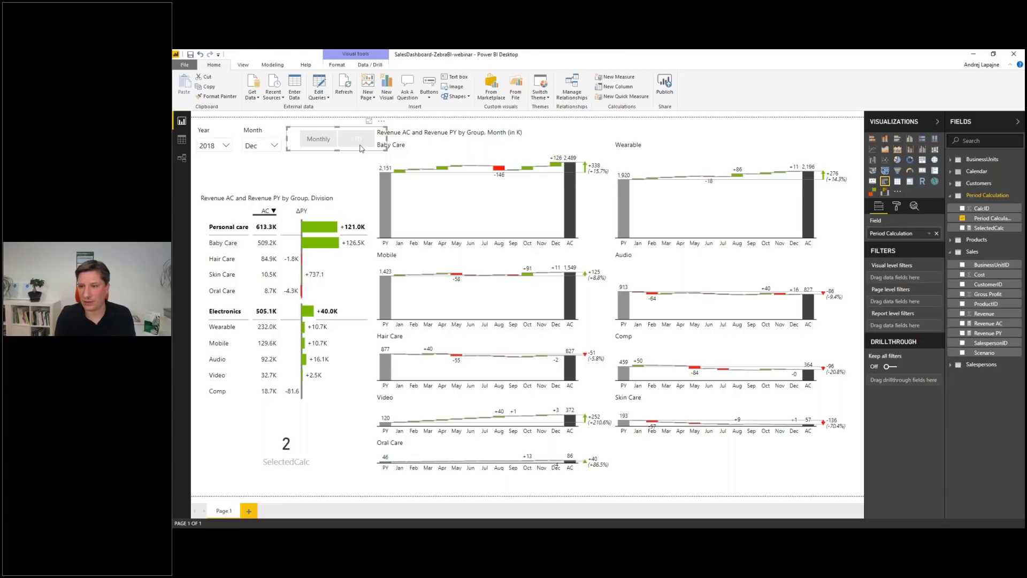
Rename the Revenue AC measure to Revenue AC filtered in its formula.
{"action": "left_click", "coordinate": [988, 323]}
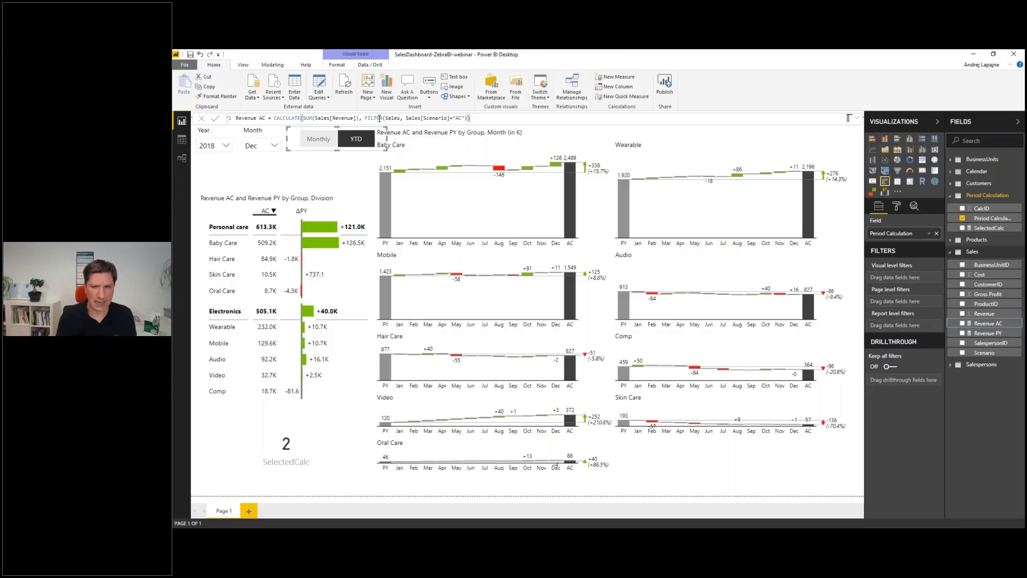
{"action": "left_click", "coordinate": [269, 119]}
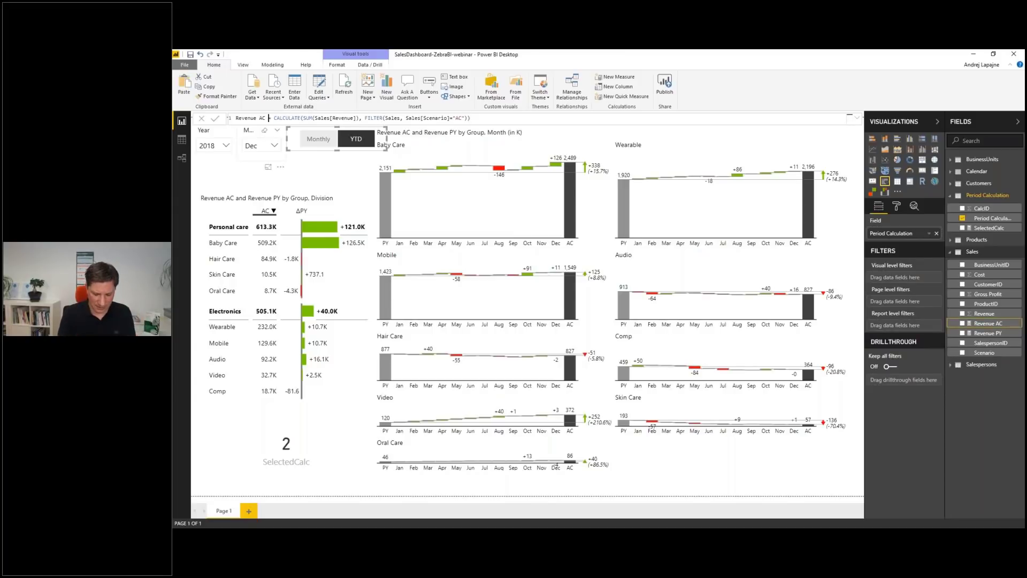
{"action": "type", "text": "filter"}
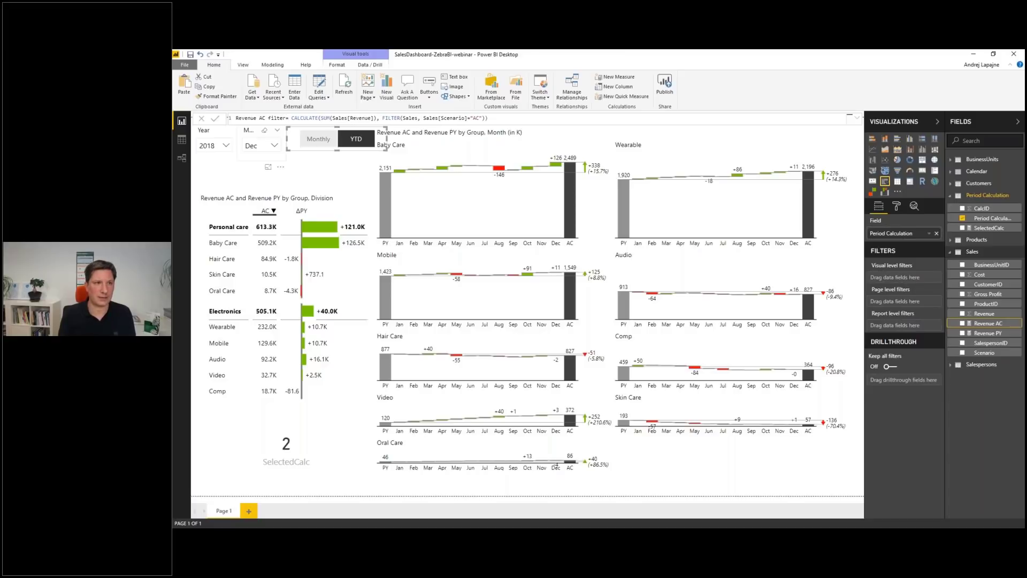
{"action": "type", "text": "ed"}
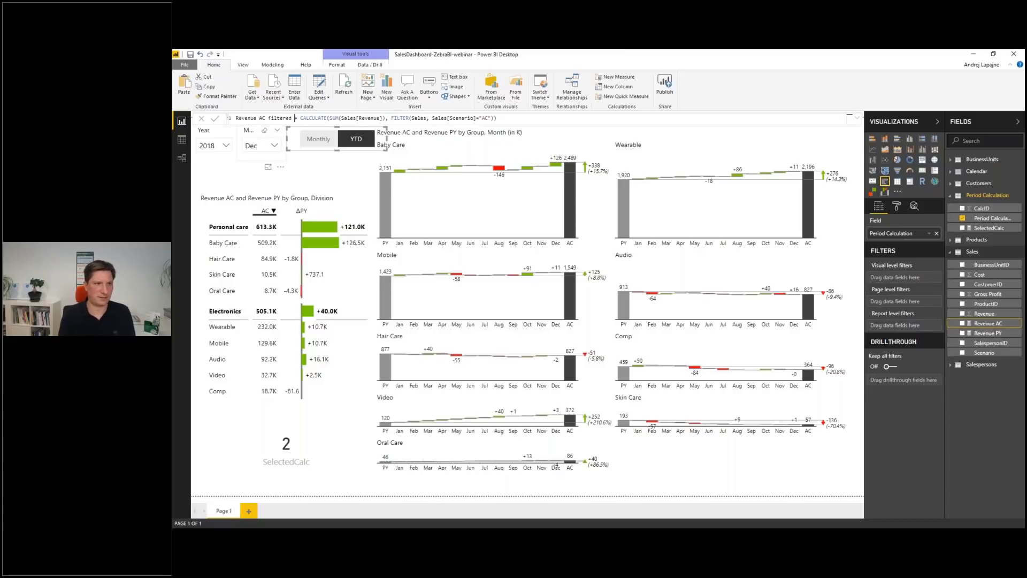
{"action": "left_click", "coordinate": [539, 118]}
{"action": "key", "text": "Return"}
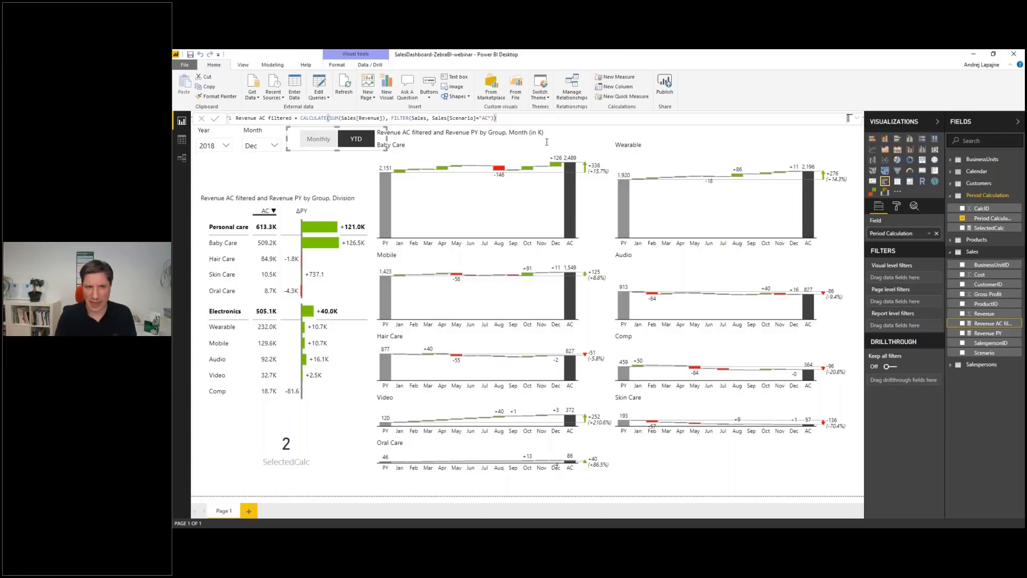
Create a new measure in the Sales table and begin its formula with Revenue AC = SWITCH.
{"action": "right_click", "coordinate": [982, 329]}
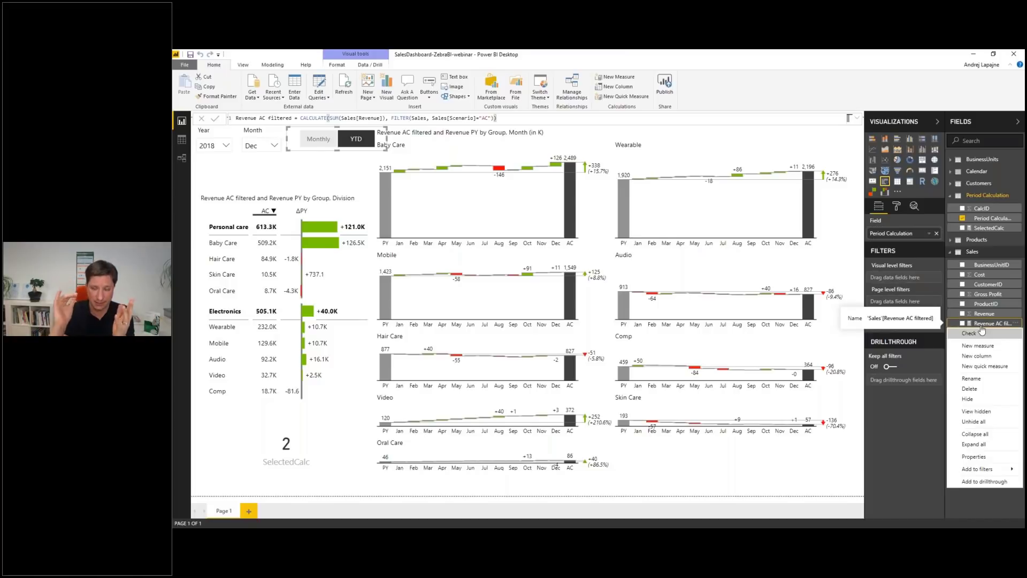
{"action": "left_click", "coordinate": [978, 347]}
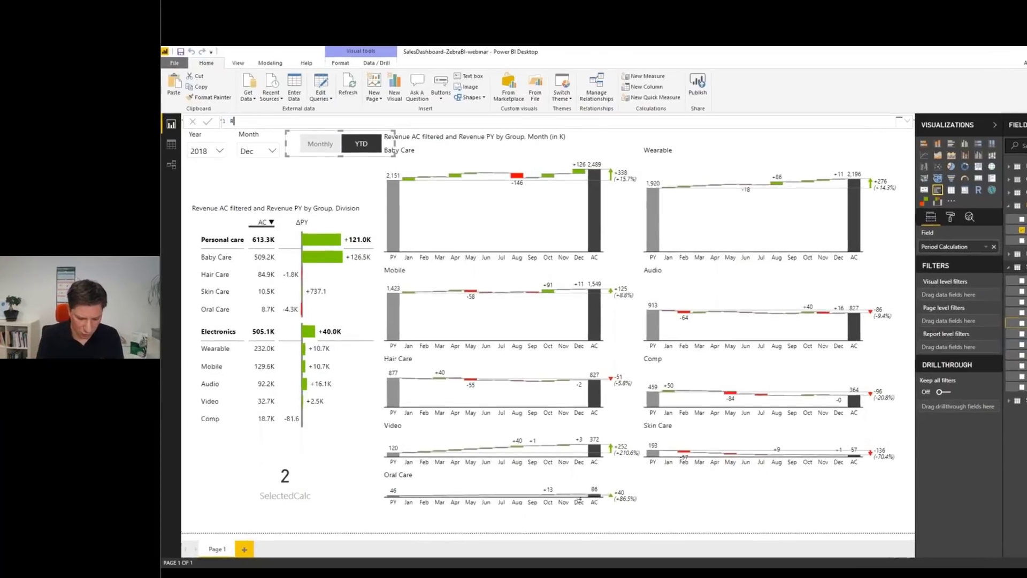
{"action": "type", "text": "Re"}
{"action": "type", "text": "venu"}
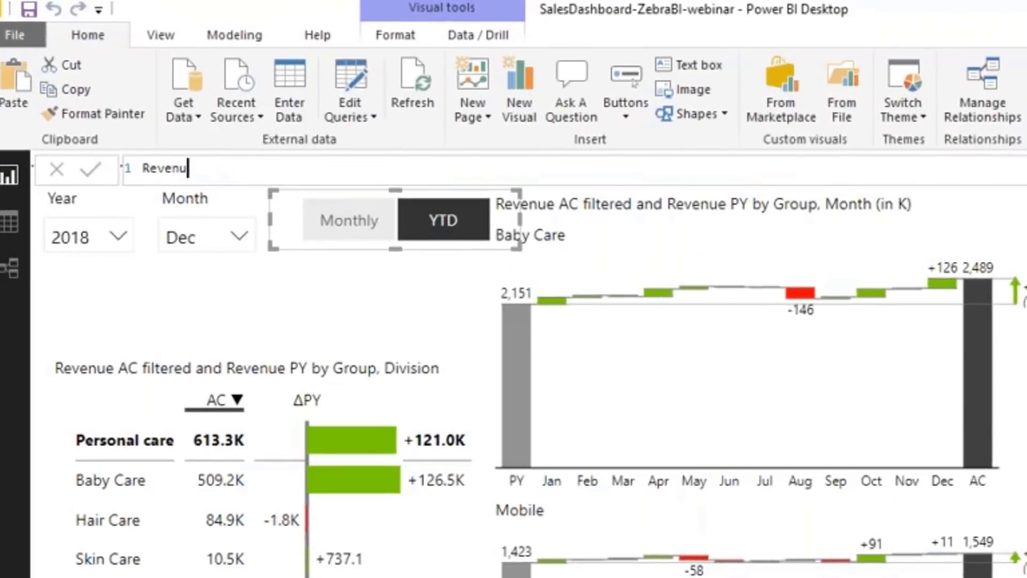
{"action": "type", "text": "e AC ="}
{"action": "type", "text": "SWITCH"}
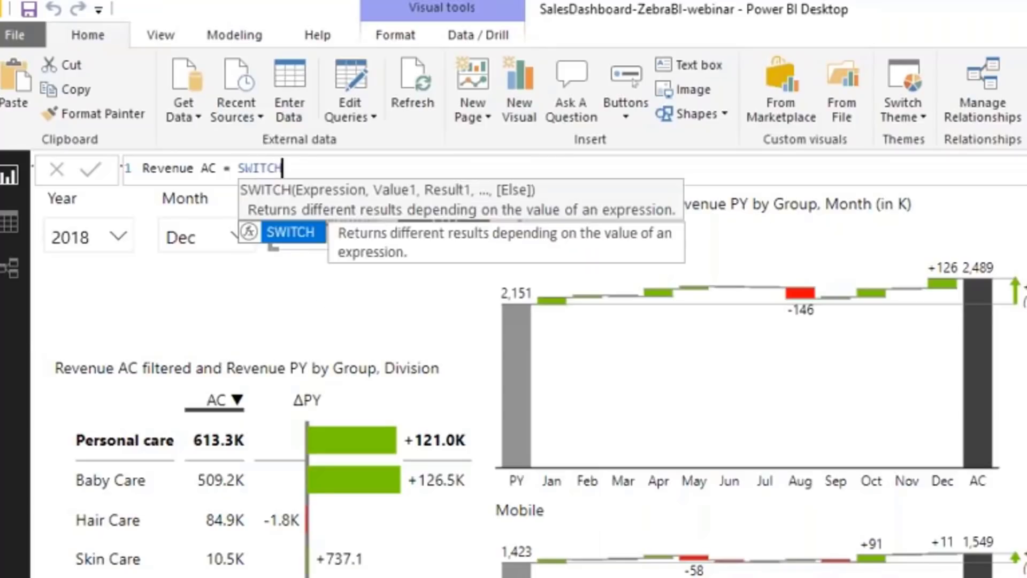
Enter the [SelectedCalc] measure as the expression that SWITCH evaluates in the Revenue AC formula.
{"action": "type", "text": "(1"}
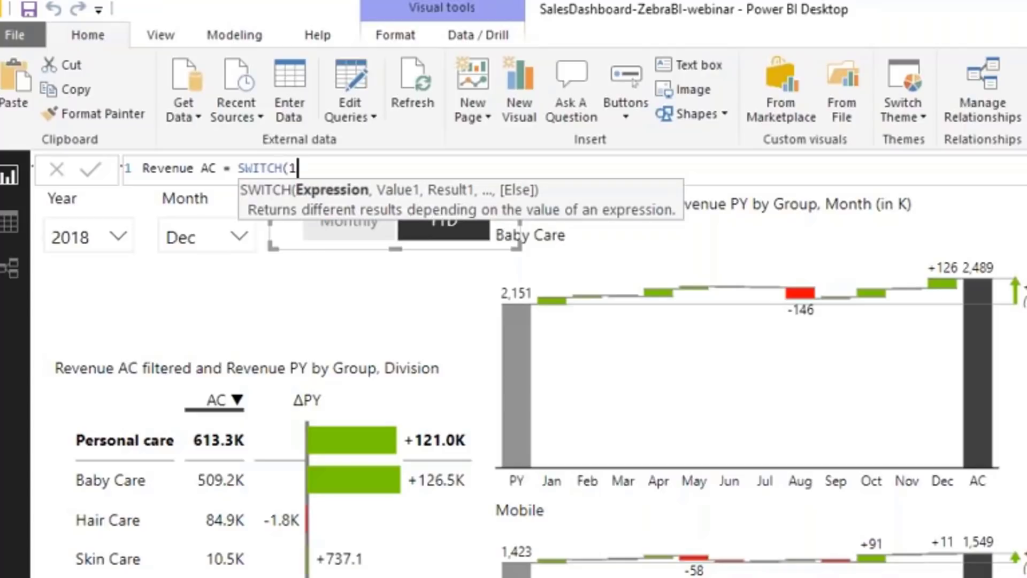
{"action": "key", "text": "BackSpace"}
{"action": "type", "text": "S"}
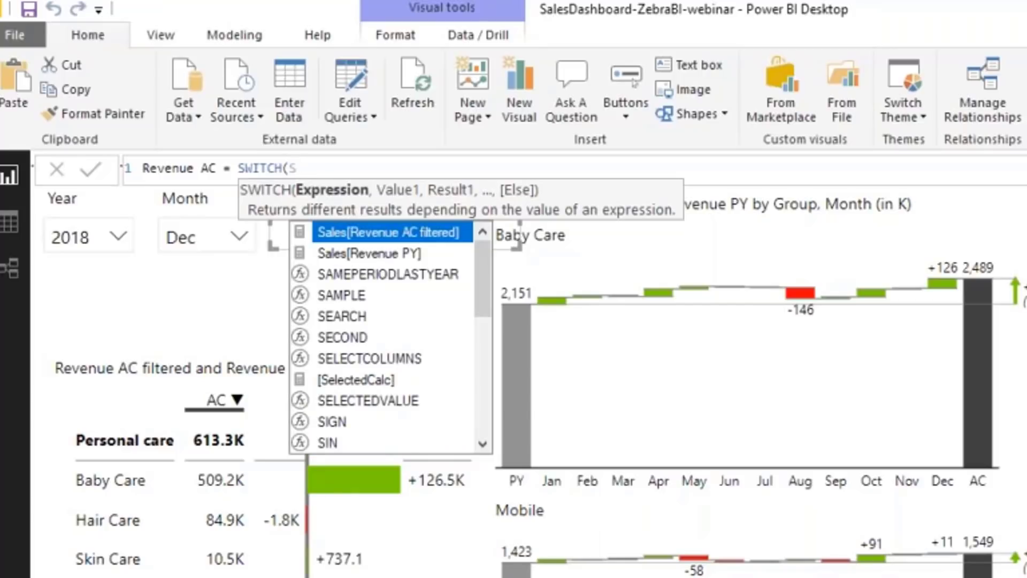
{"action": "type", "text": "elcted"}
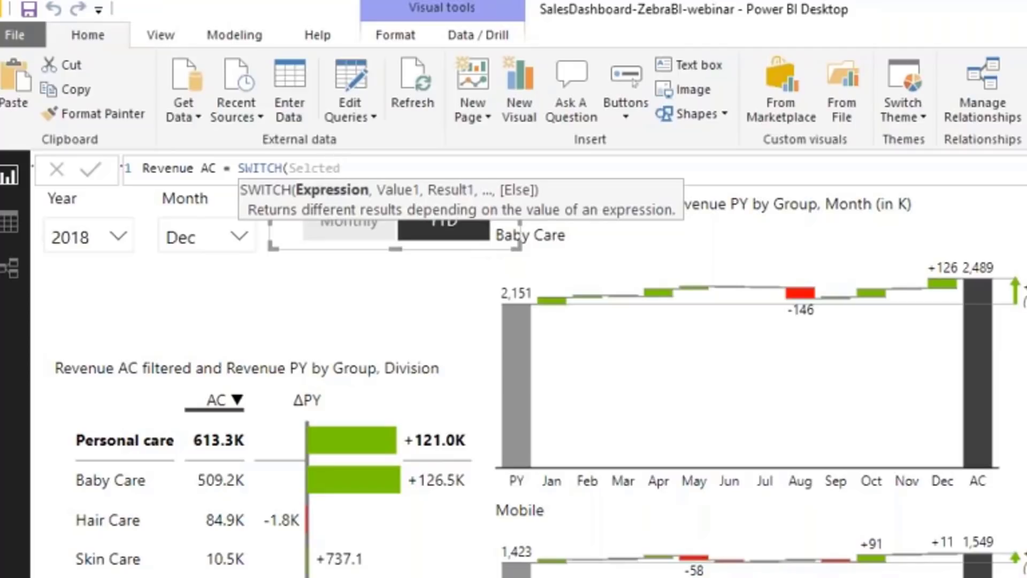
{"action": "key", "text": "BackSpace"}
{"action": "key", "text": "BackSpace"}
{"action": "key", "text": "BackSpace"}
{"action": "key", "text": "BackSpace"}
{"action": "type", "text": "ected"}
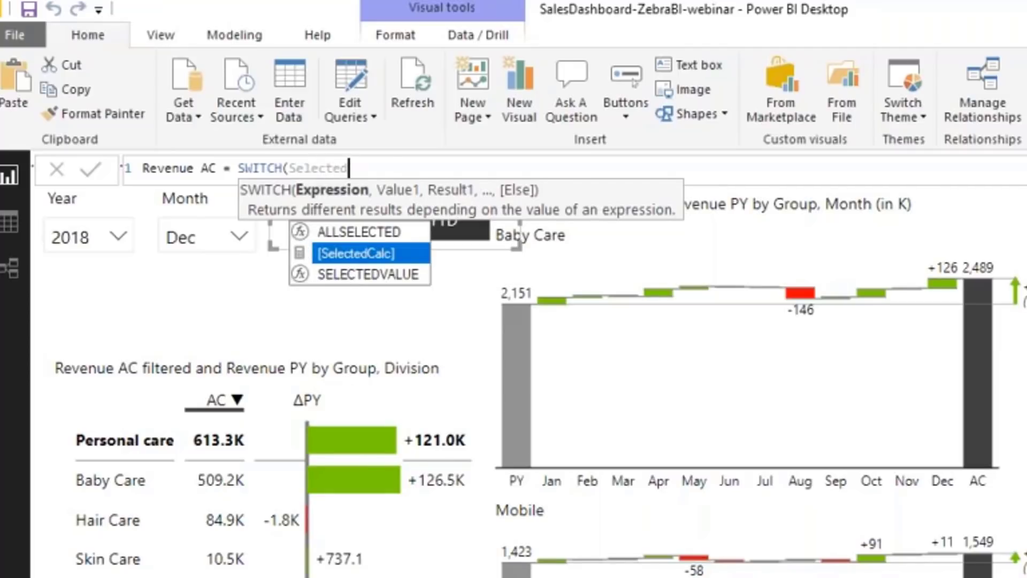
{"action": "key", "text": "Tab"}
{"action": "type", "text": ","}
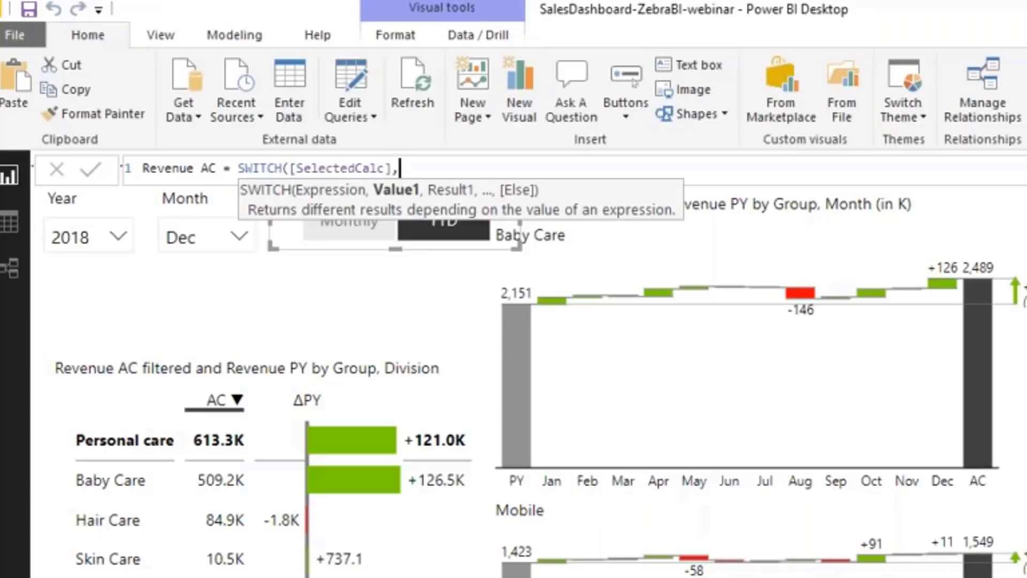
Add an indented formula line that returns [Revenue AC filtered] for value 1.
{"action": "key", "text": "shift+Return"}
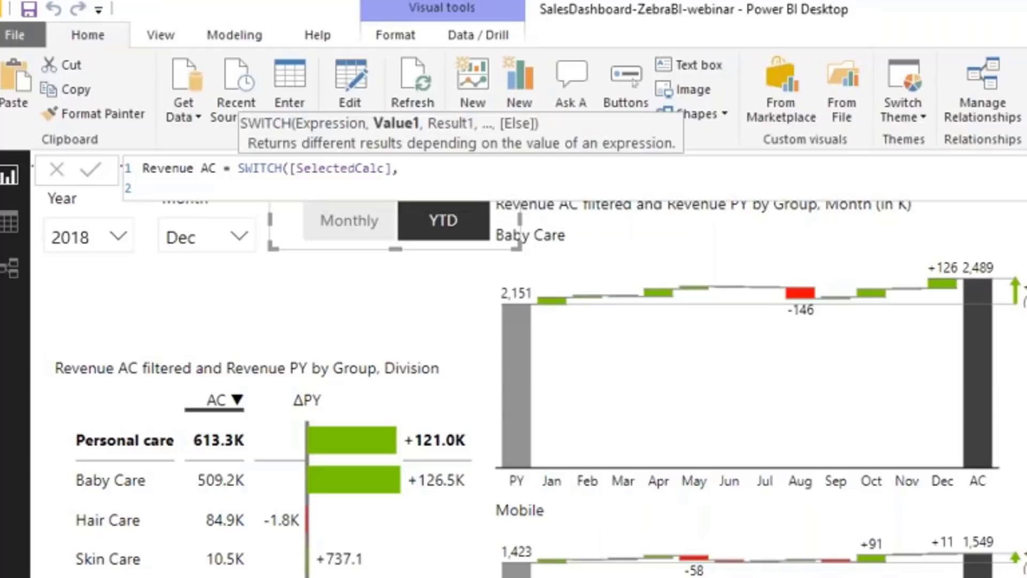
{"action": "key", "text": "Tab"}
{"action": "type", "text": "1,"}
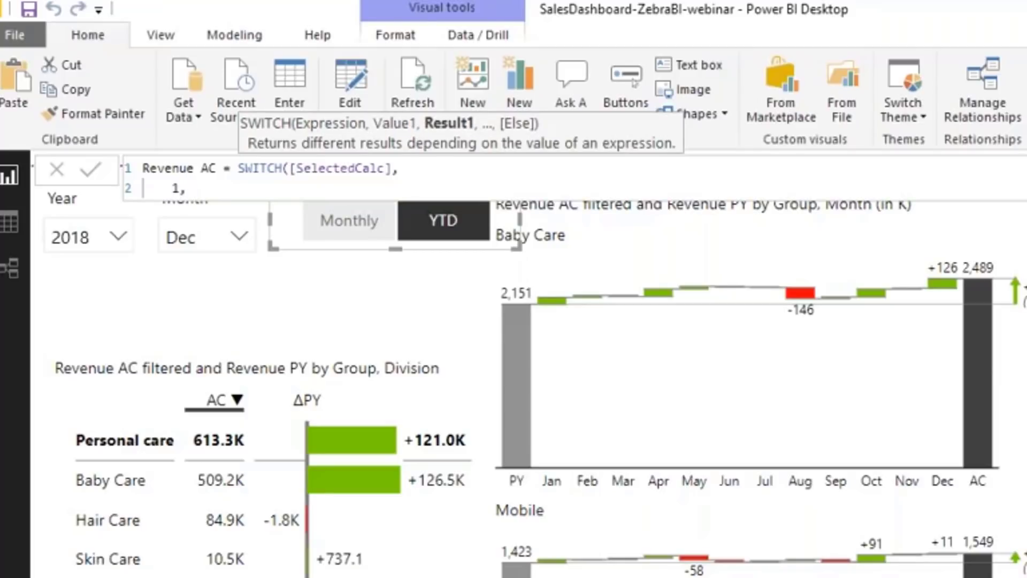
{"action": "type", "text": " Revene"}
{"action": "key", "text": "Tab"}
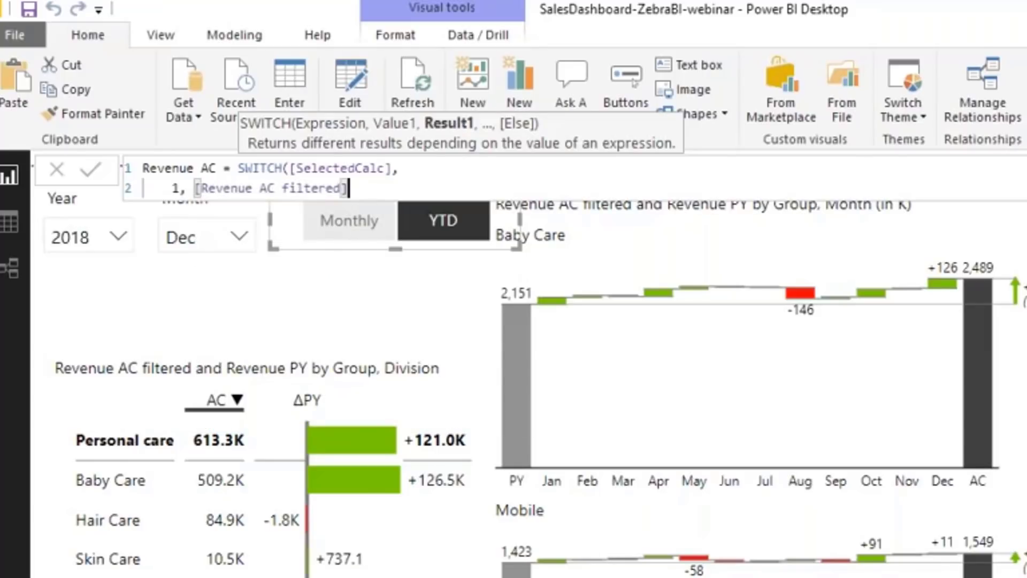
{"action": "type", "text": ","}
{"action": "key", "text": "shift+Return"}
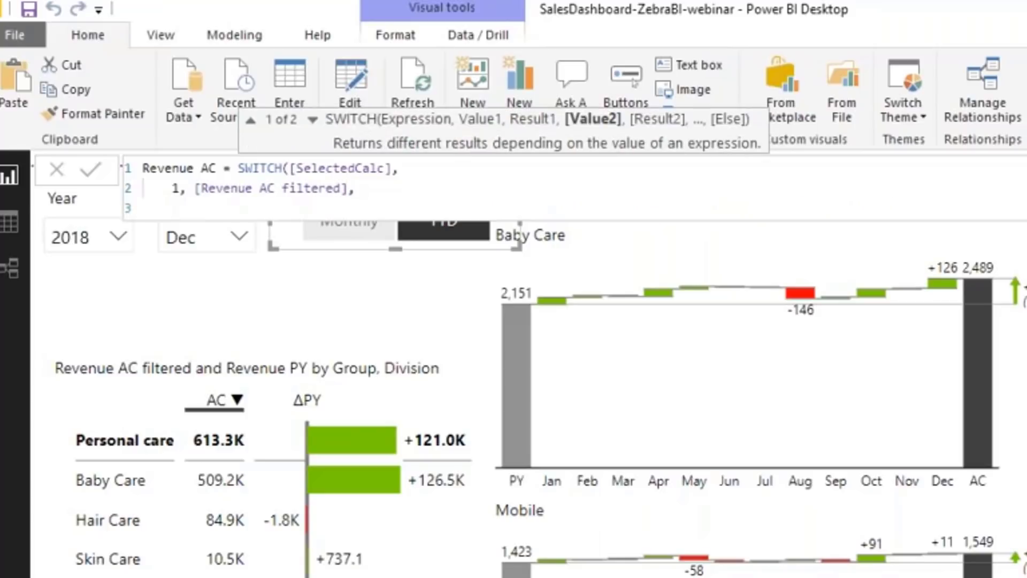
Add the case for value 2 on the third formula line, starting a CALCULATE of [Revenue AC filtered].
{"action": "type", "text": "2, "}
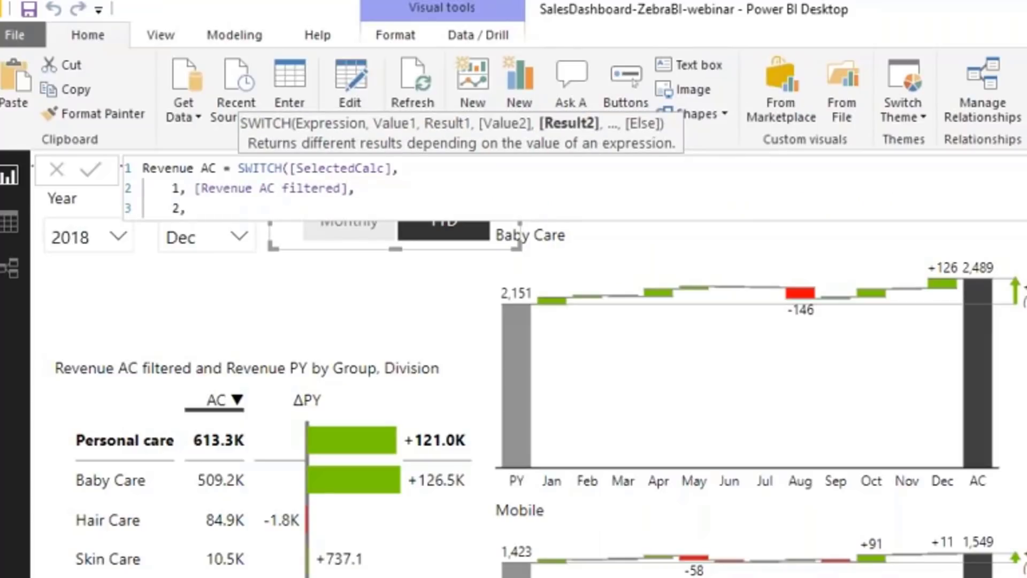
{"action": "type", "text": "CA"}
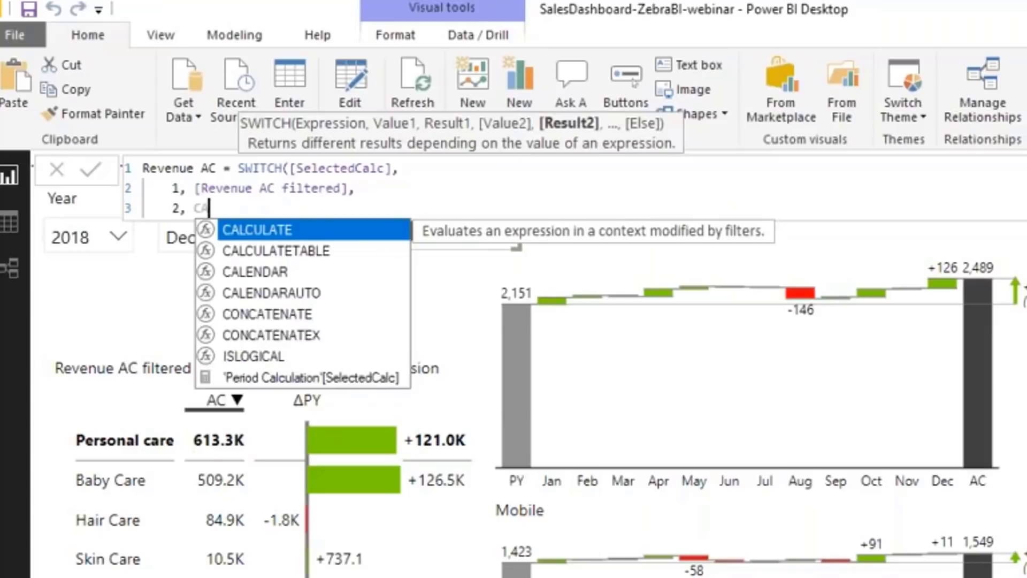
{"action": "type", "text": "LCULATE("}
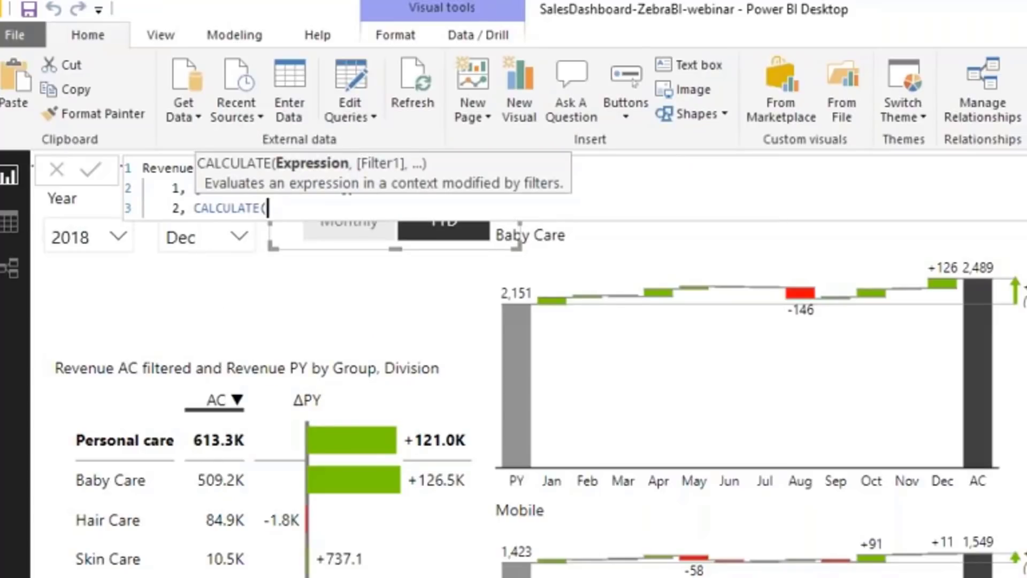
{"action": "type", "text": "reve"}
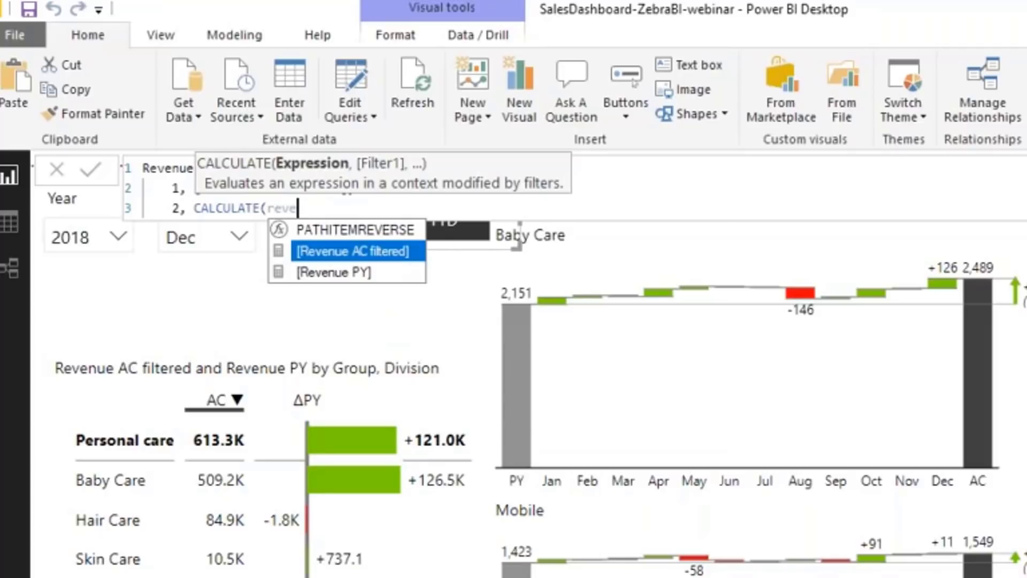
{"action": "key", "text": "Tab"}
{"action": "type", "text": ", "}
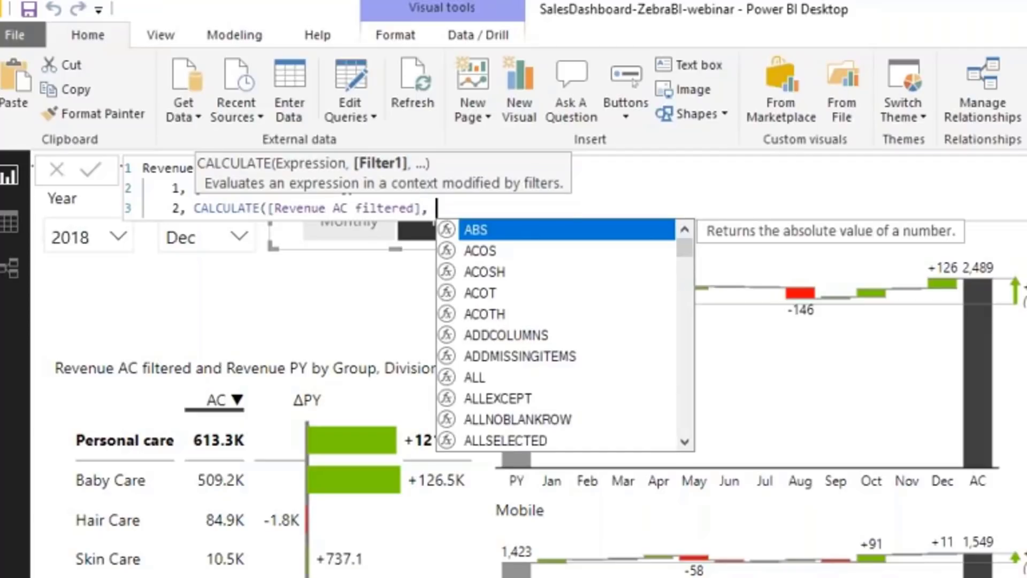
Filter the CALCULATE with DATESYTD('Calendar'[Date]), close all the brackets and commit the Revenue AC measure.
{"action": "type", "text": "DTES"}
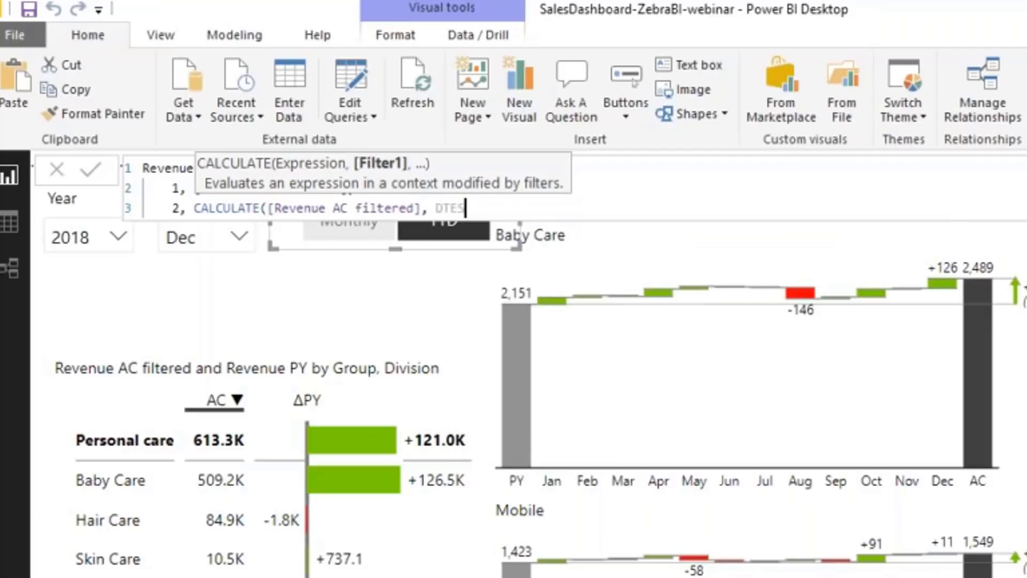
{"action": "key", "text": "BackSpace"}
{"action": "key", "text": "BackSpace"}
{"action": "key", "text": "BackSpace"}
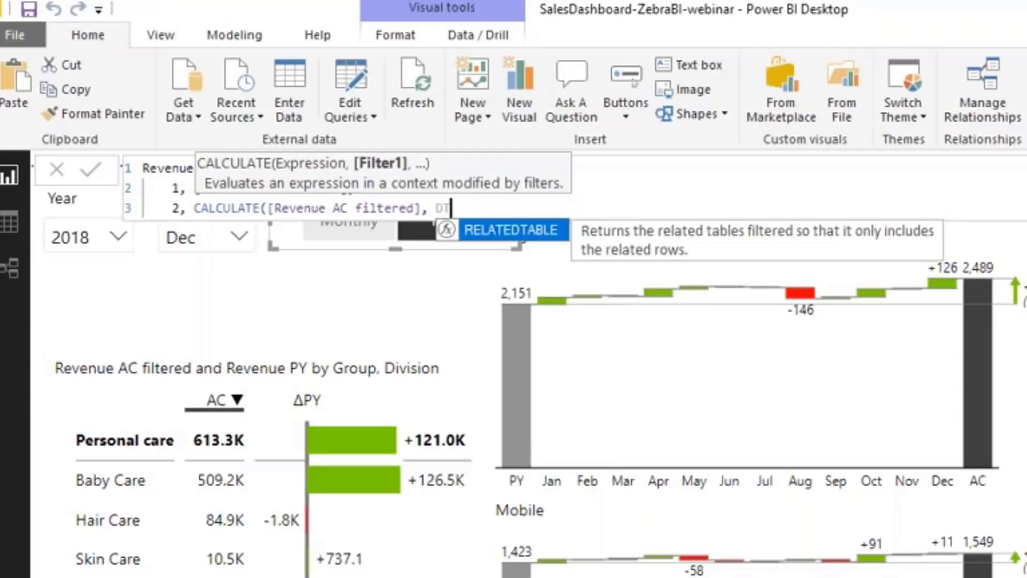
{"action": "type", "text": "ATES"}
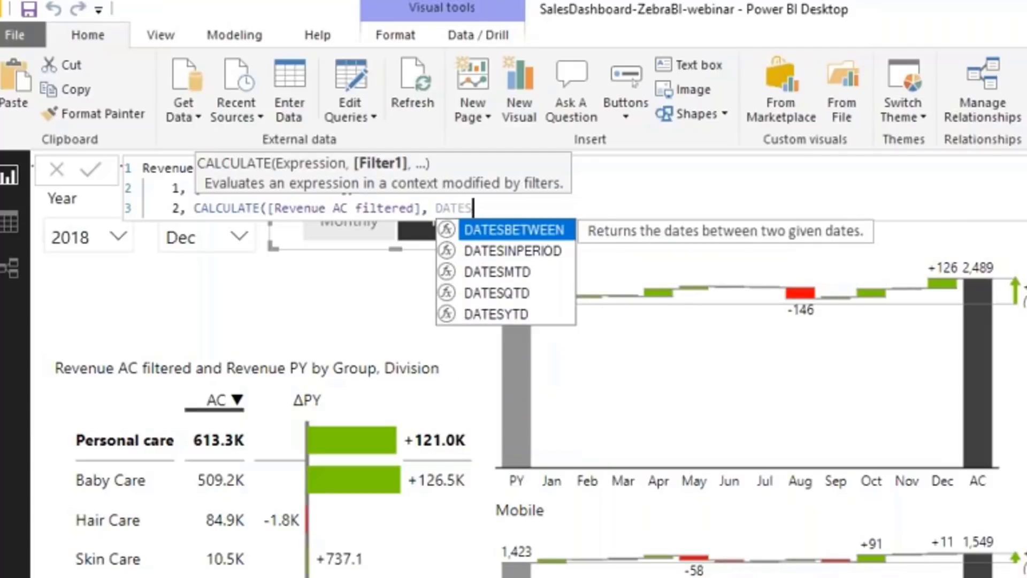
{"action": "type", "text": "Y"}
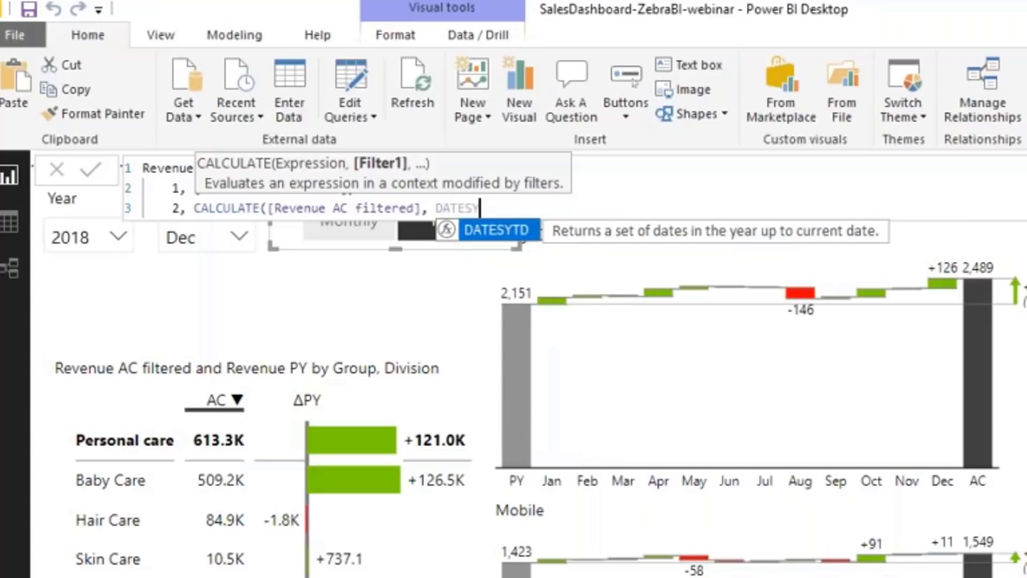
{"action": "key", "text": "Tab"}
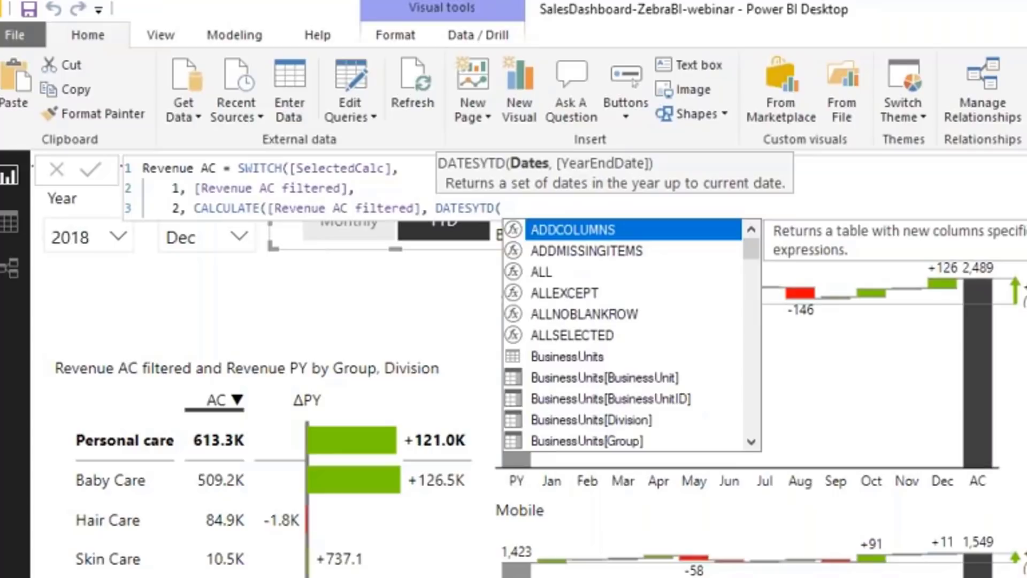
{"action": "type", "text": "date"}
{"action": "key", "text": "Up"}
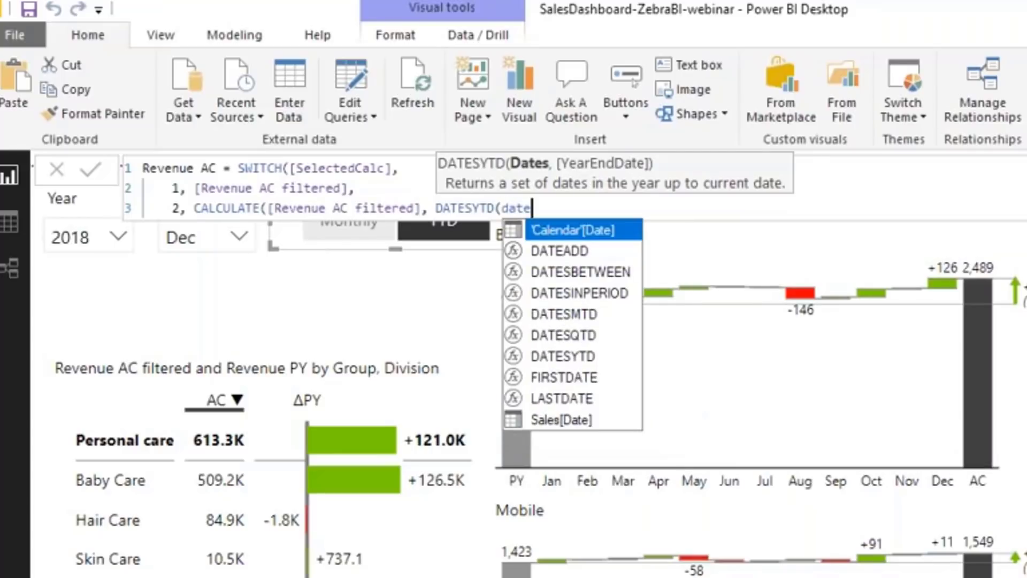
{"action": "key", "text": "Tab"}
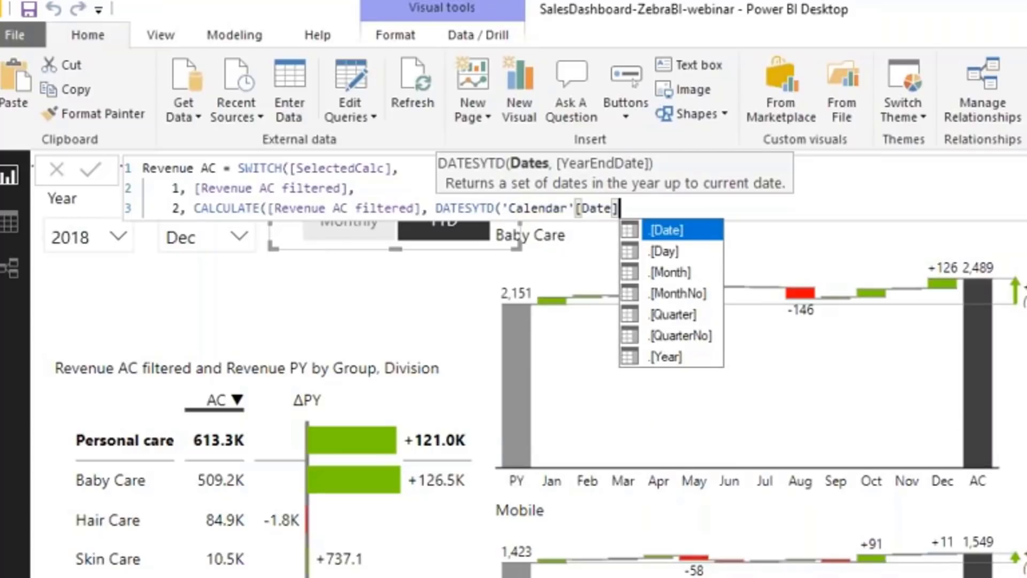
{"action": "type", "text": ")"}
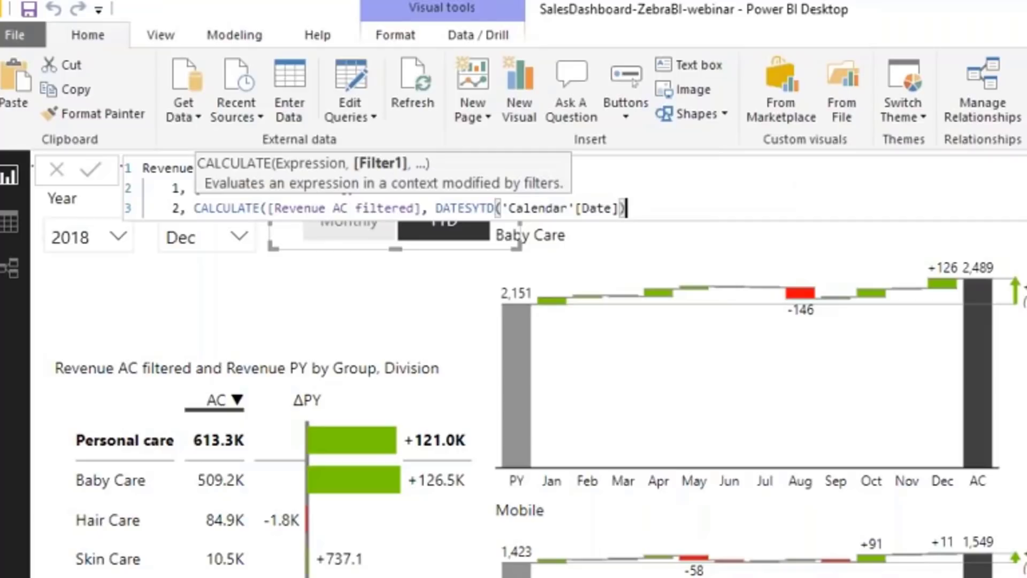
{"action": "type", "text": ")"}
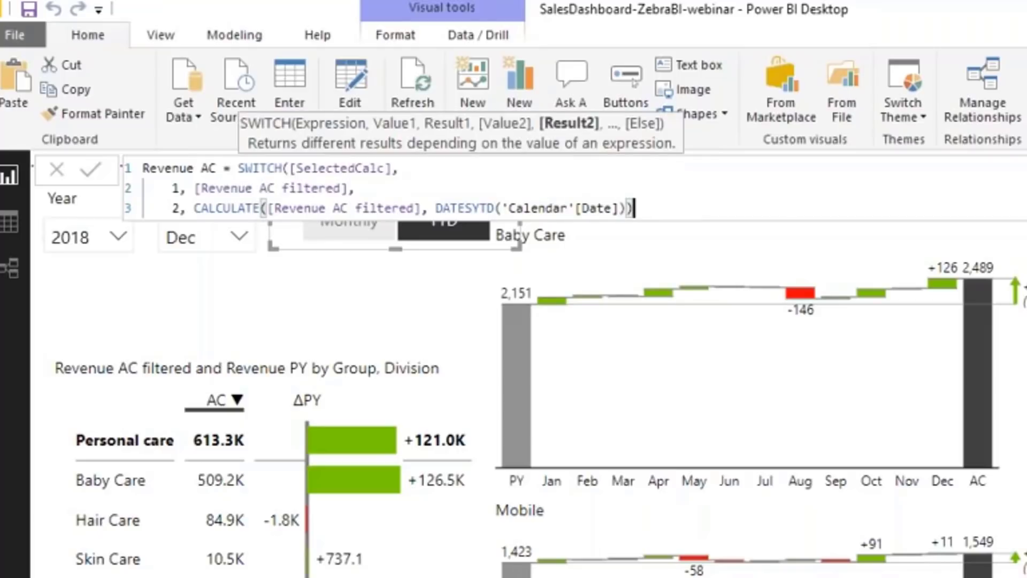
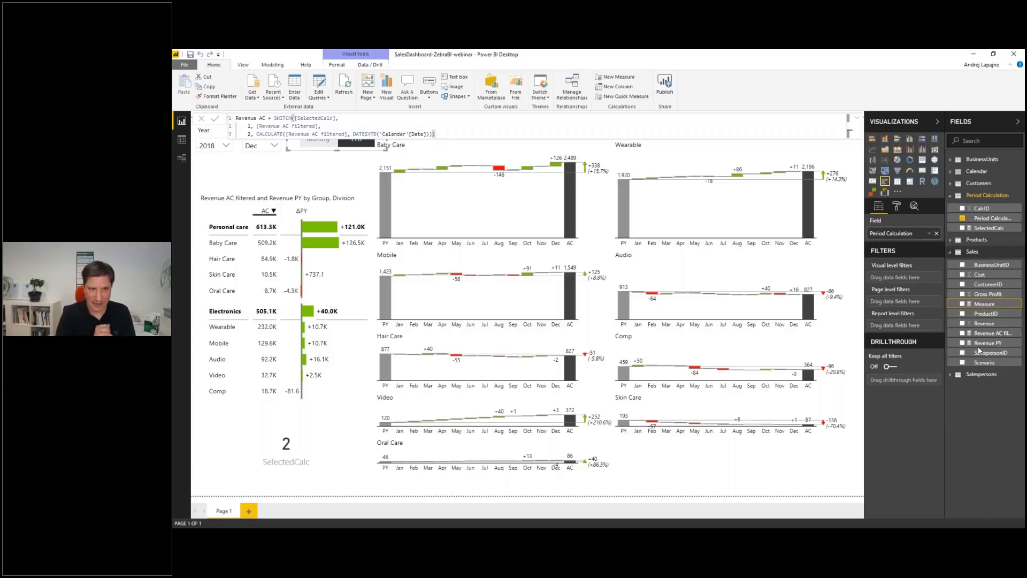
{"action": "key", "text": "Return"}
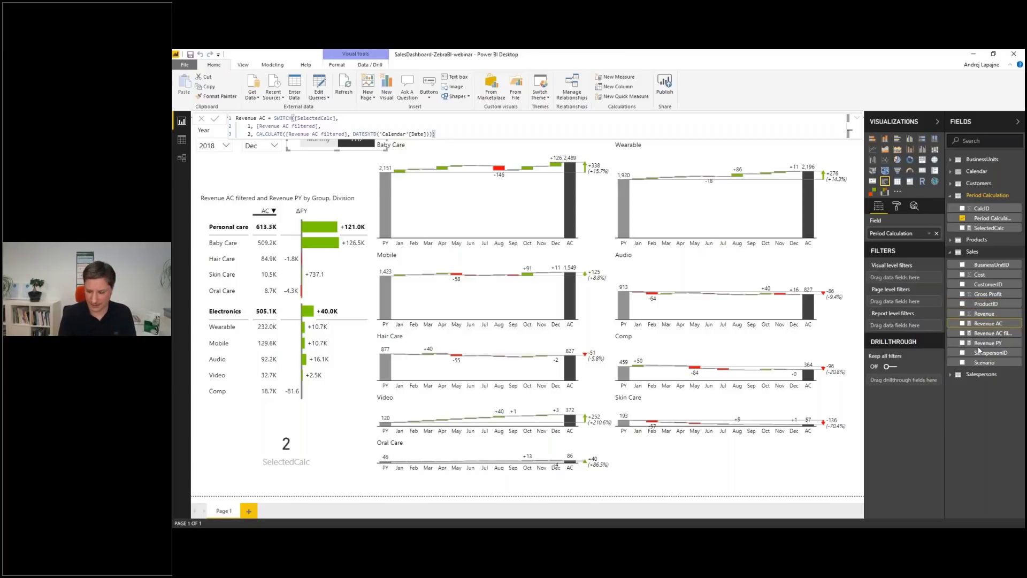
Replace Revenue AC filtered with the Revenue AC measure as the values of the monthly chart by Group.
{"action": "left_click", "coordinate": [331, 173]}
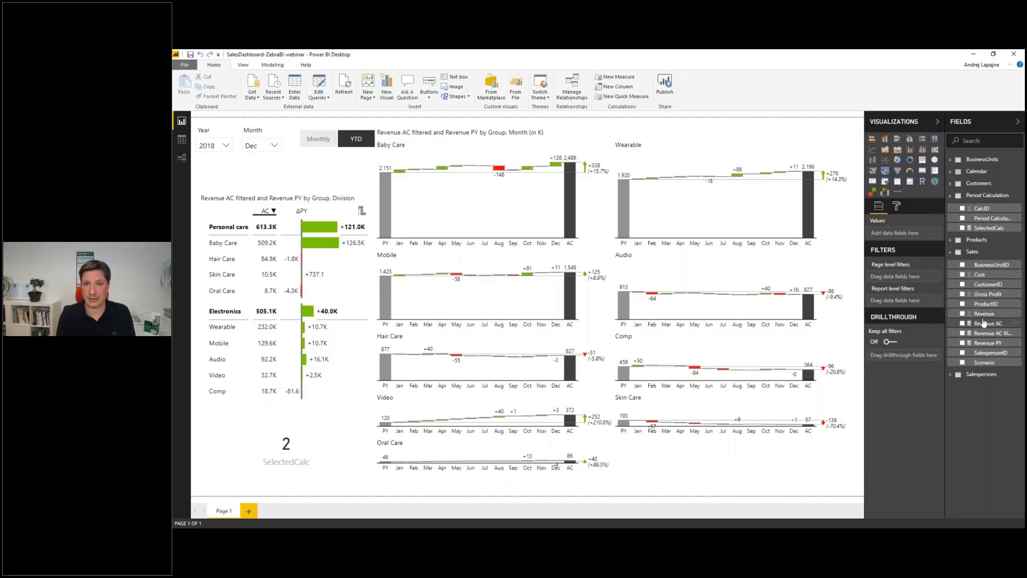
{"action": "left_click", "coordinate": [780, 142]}
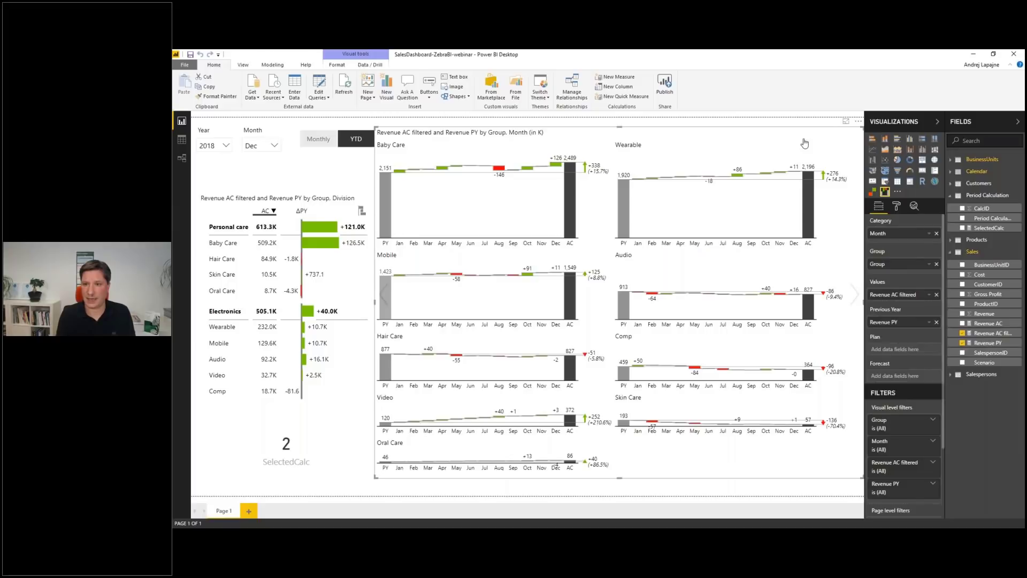
{"action": "left_click", "coordinate": [937, 295]}
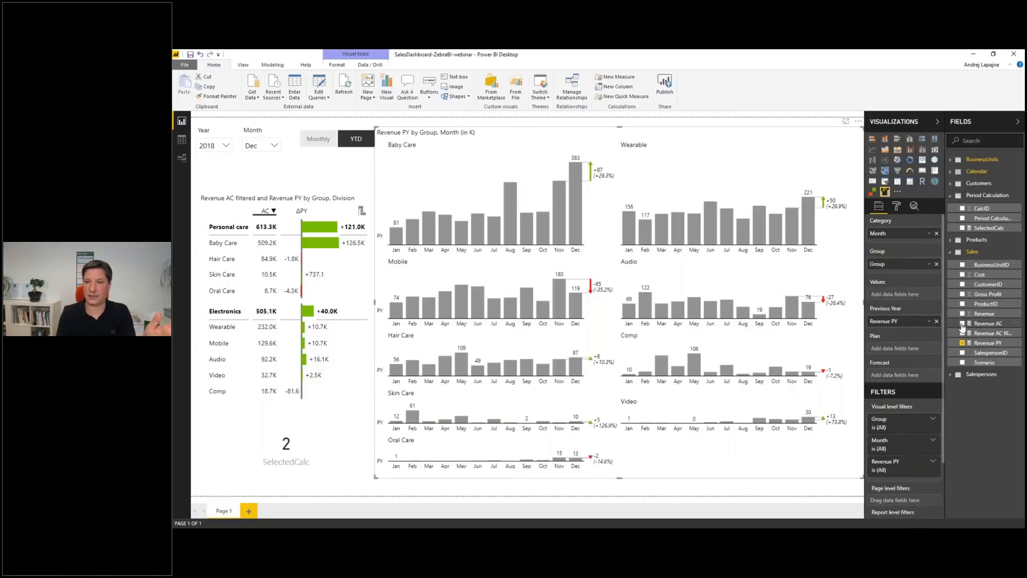
{"action": "left_click", "coordinate": [963, 323]}
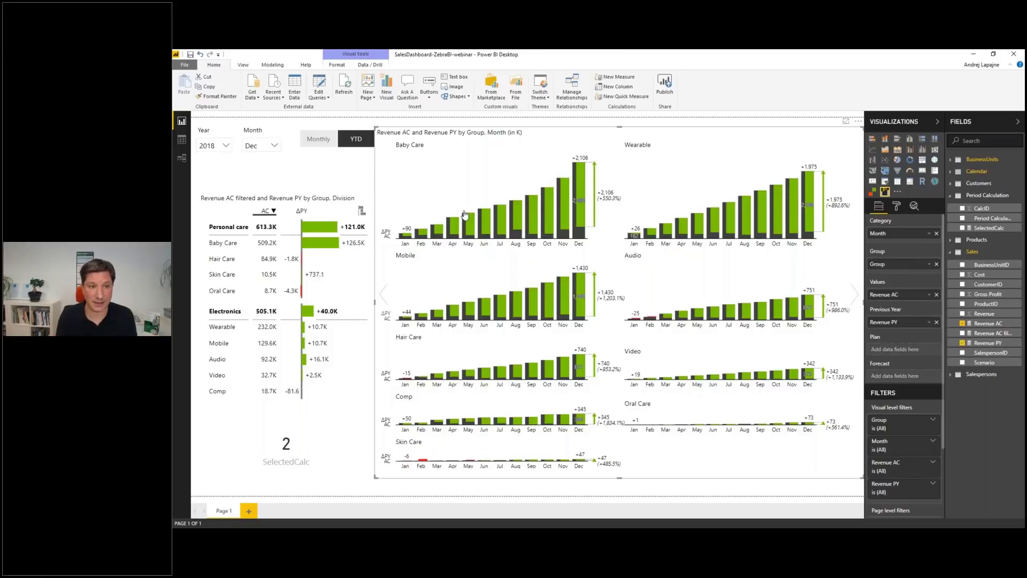
Change the Revenue PY formula to calculate from [Revenue AC] instead of [Revenue AC filtered] and commit it.
{"action": "left_click", "coordinate": [994, 344]}
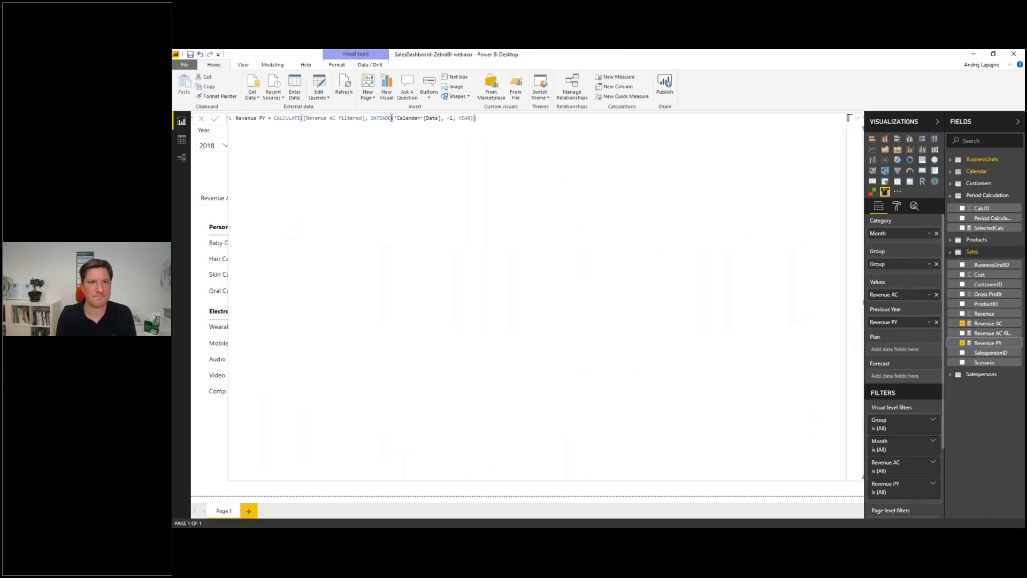
{"action": "double_click", "coordinate": [348, 117]}
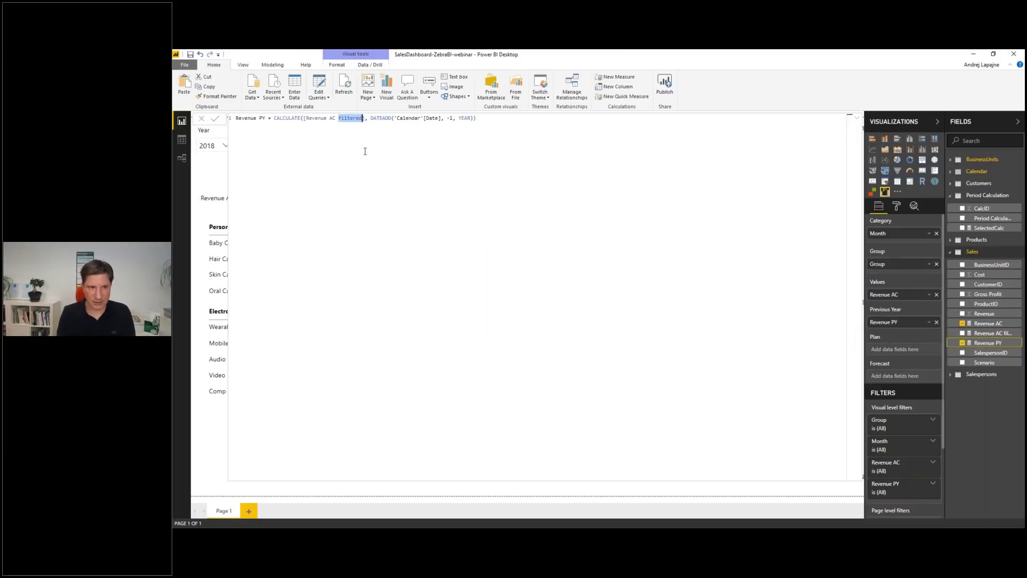
{"action": "key", "text": "BackSpace"}
{"action": "key", "text": "BackSpace"}
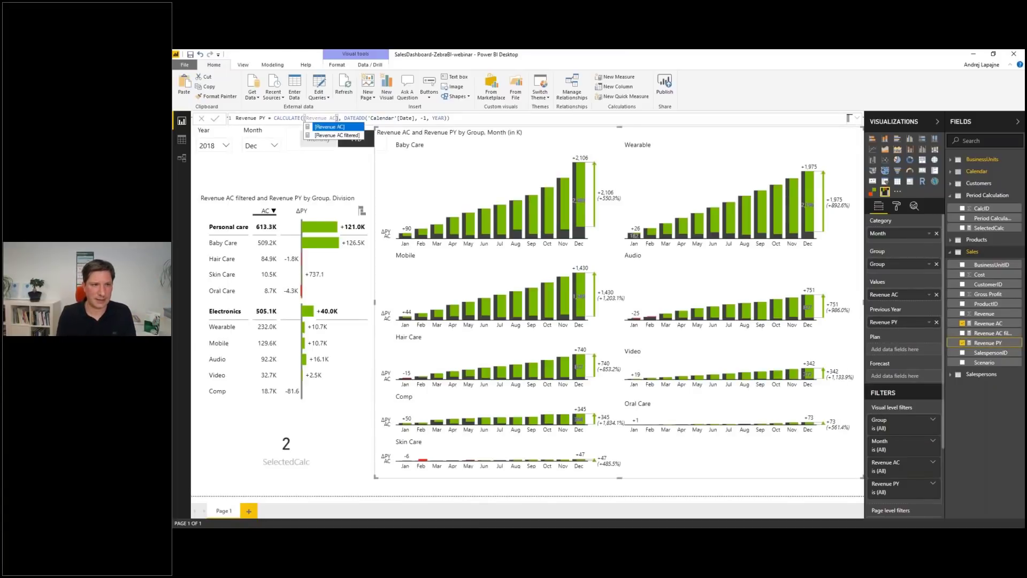
{"action": "left_click", "coordinate": [464, 121]}
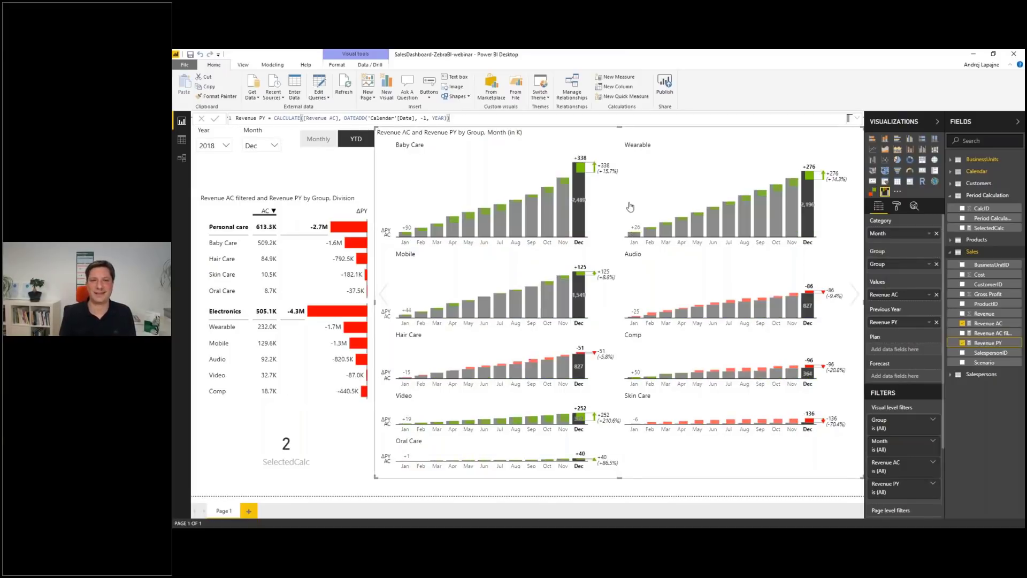
Switch the monthly chart by Group to the area chart type and set its design opacity to 0%.
{"action": "left_click", "coordinate": [657, 201]}
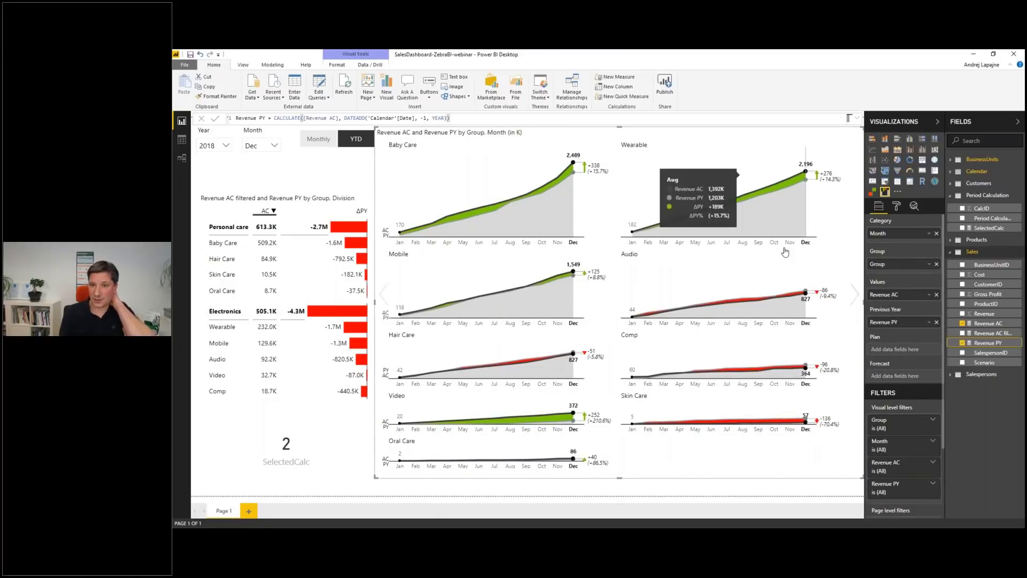
{"action": "left_click", "coordinate": [897, 207]}
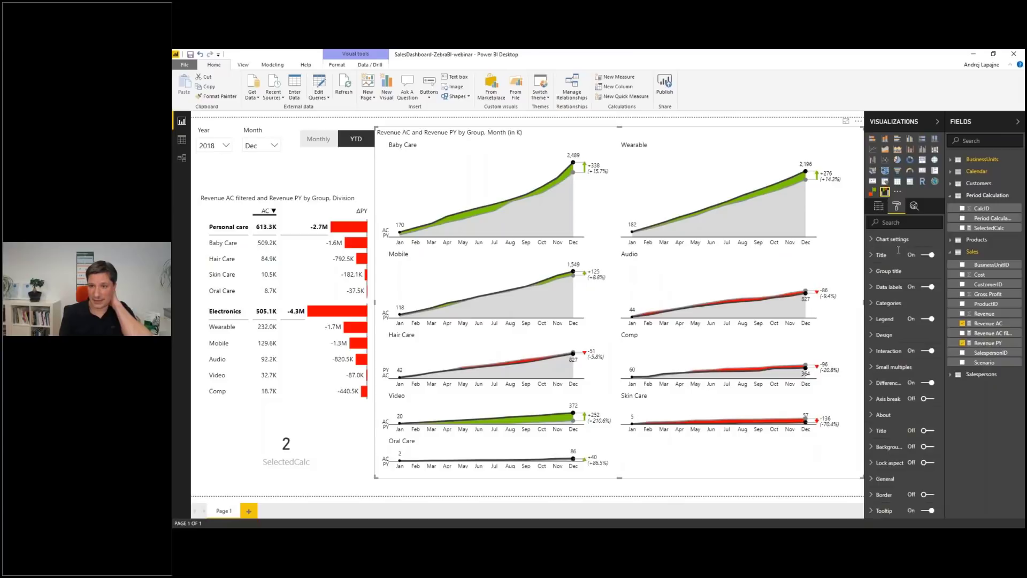
{"action": "left_click", "coordinate": [895, 337]}
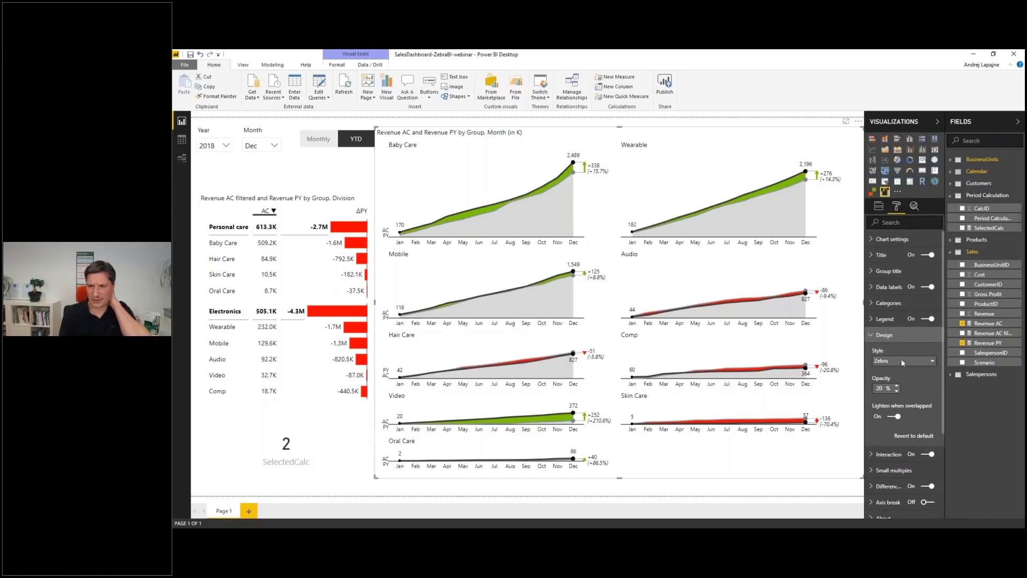
{"action": "left_click", "coordinate": [879, 388]}
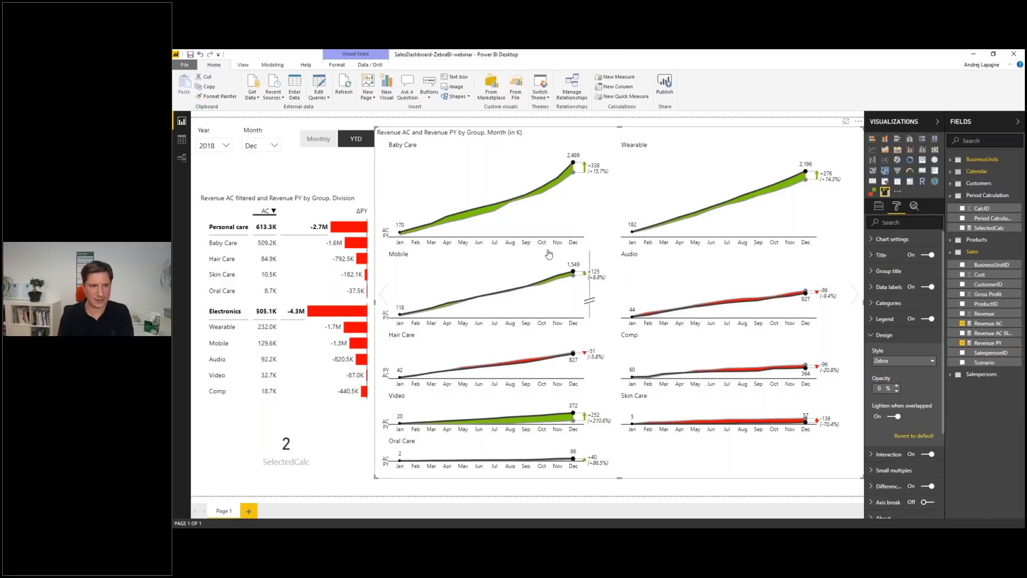
Replace Revenue AC filtered with the Revenue AC measure as the values of the Group and Division table visual.
{"action": "left_click", "coordinate": [299, 298]}
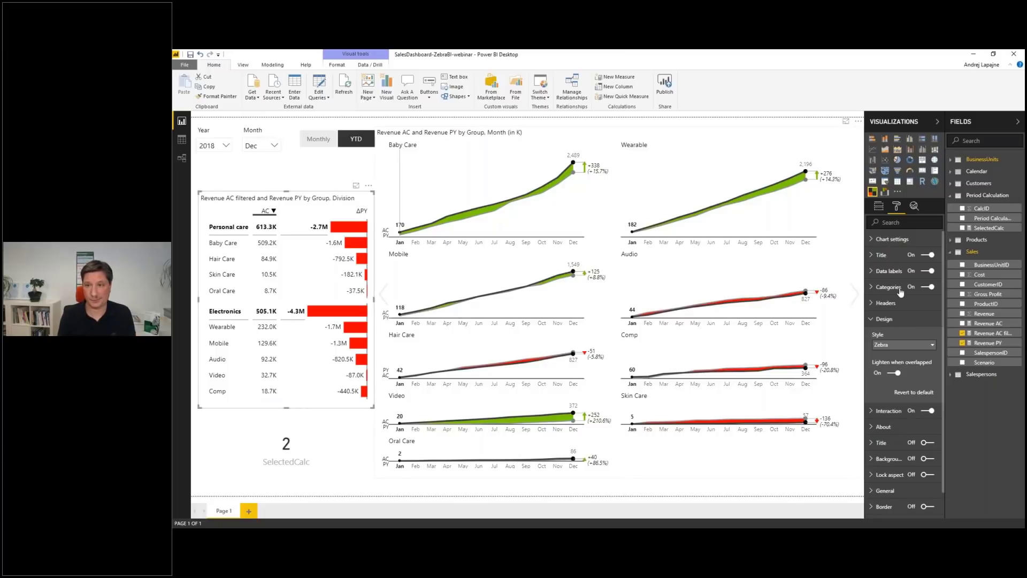
{"action": "left_click", "coordinate": [880, 207]}
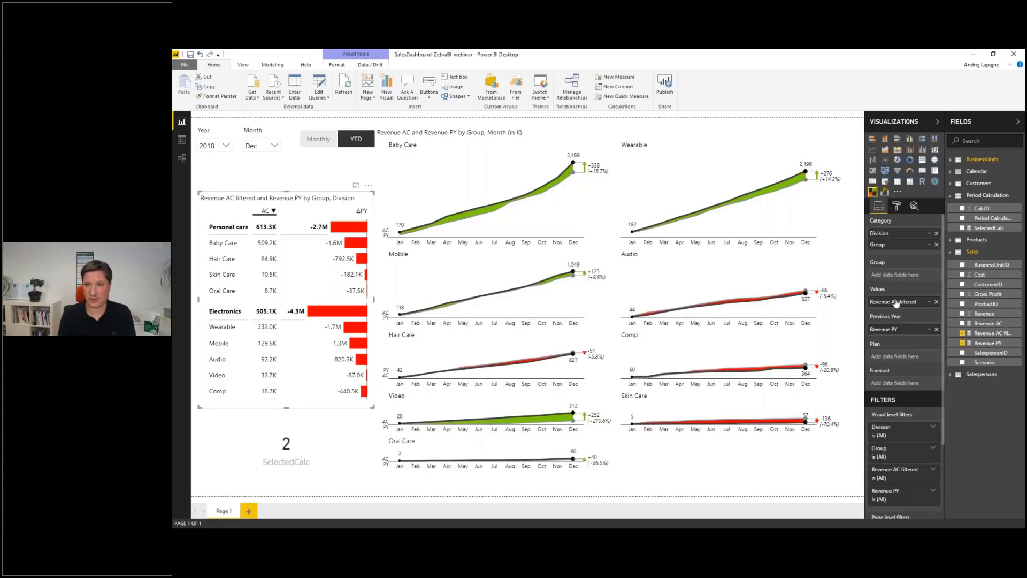
{"action": "left_click", "coordinate": [936, 302]}
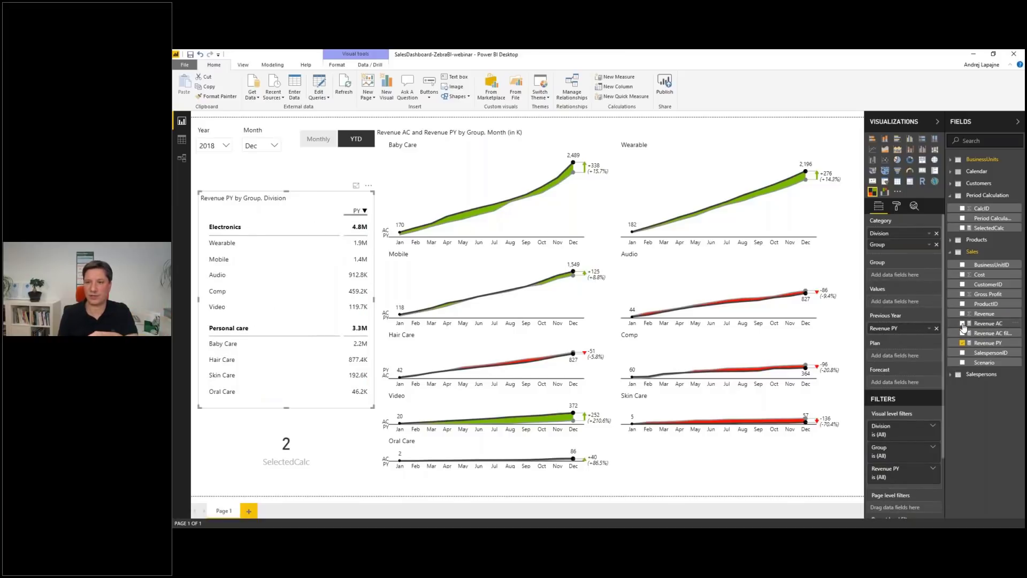
{"action": "left_click", "coordinate": [962, 323]}
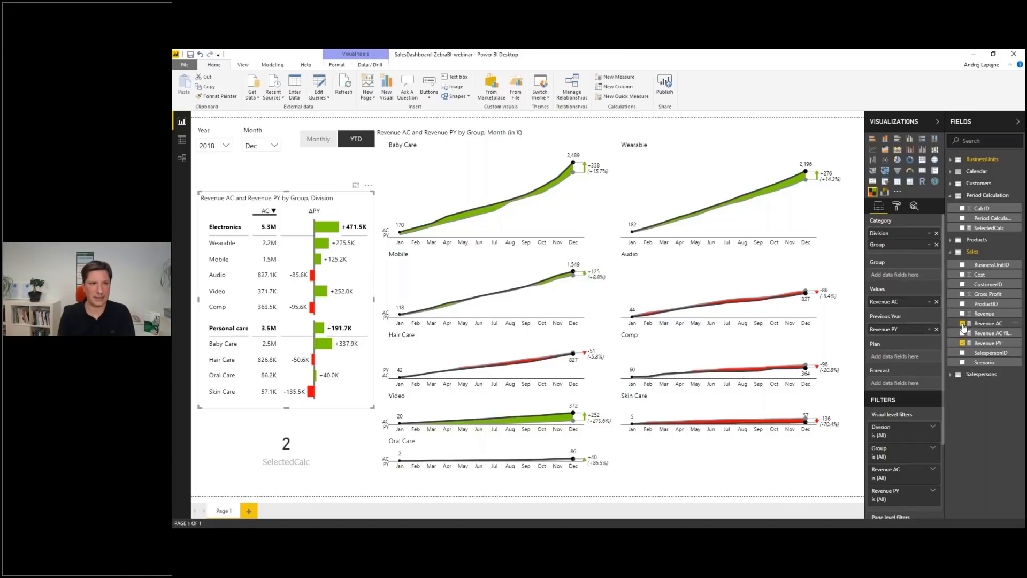
Check how the visuals respond when the period slicer is switched to Monthly and back to YTD.
{"action": "left_click", "coordinate": [327, 140]}
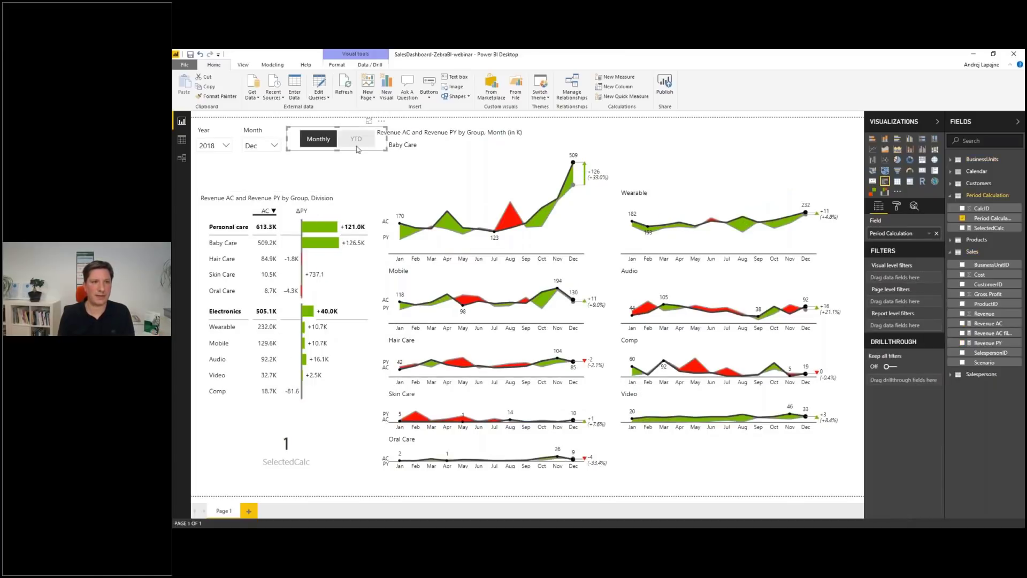
{"action": "left_click", "coordinate": [357, 148]}
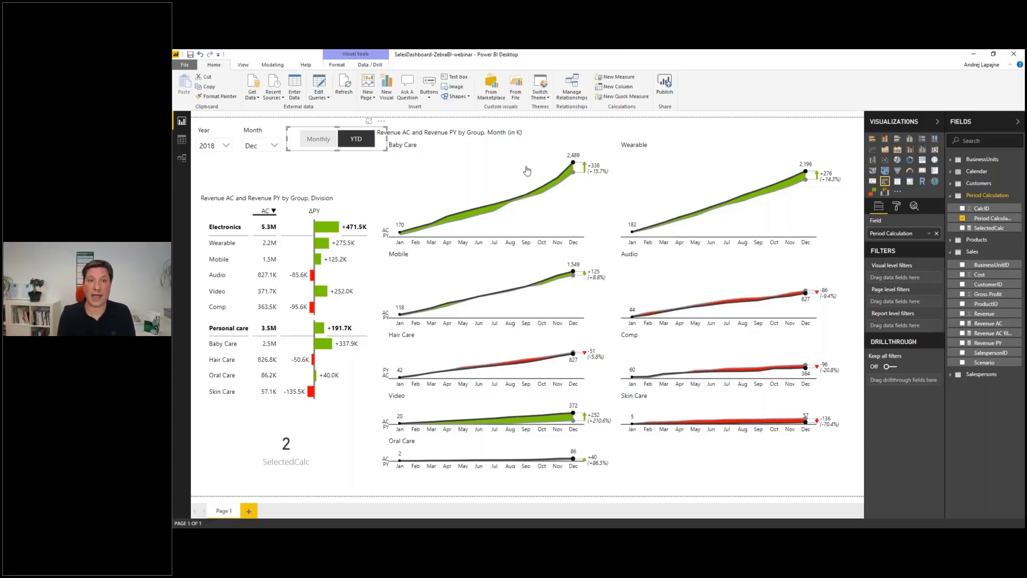
{"action": "left_click", "coordinate": [557, 135]}
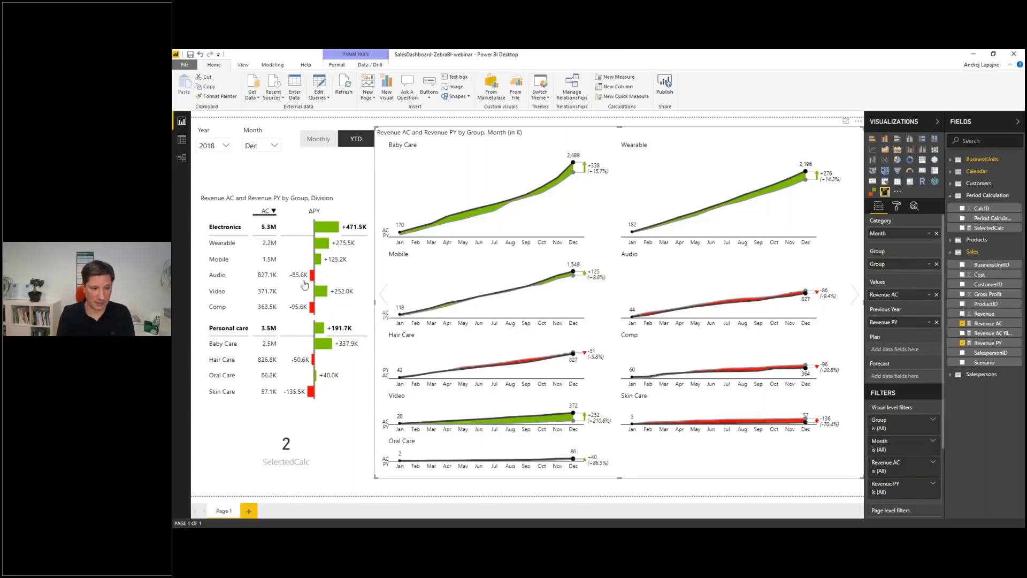
Delete the SelectedCalc card from the report page and select the monthly chart by Group.
{"action": "left_click", "coordinate": [268, 427]}
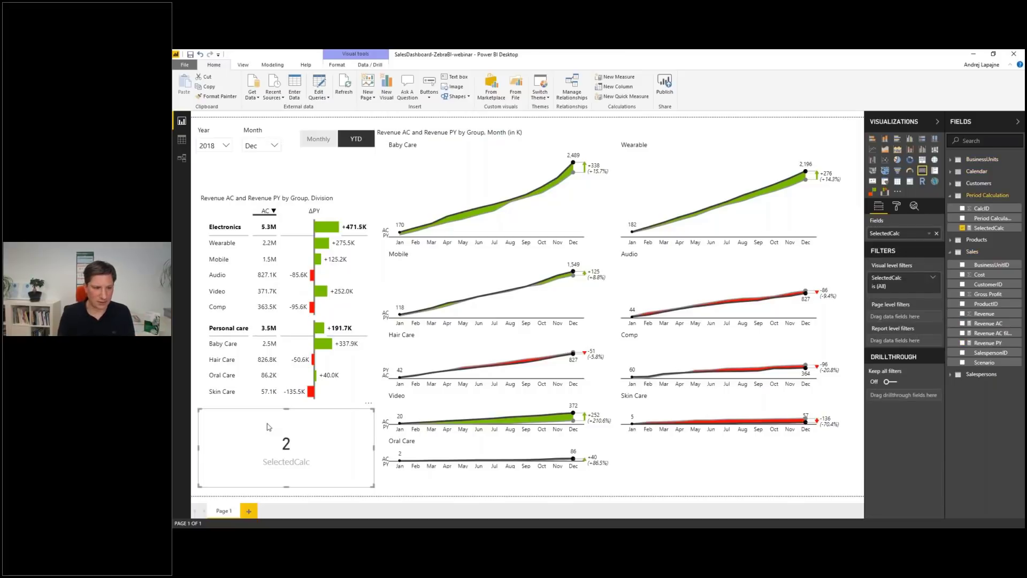
{"action": "key", "text": "Delete"}
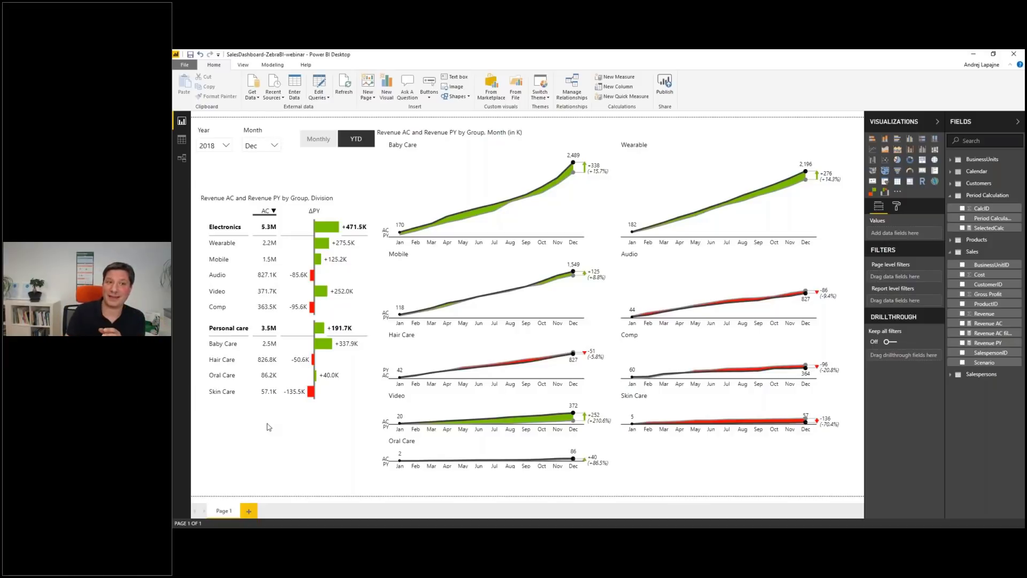
{"action": "left_click", "coordinate": [759, 132]}
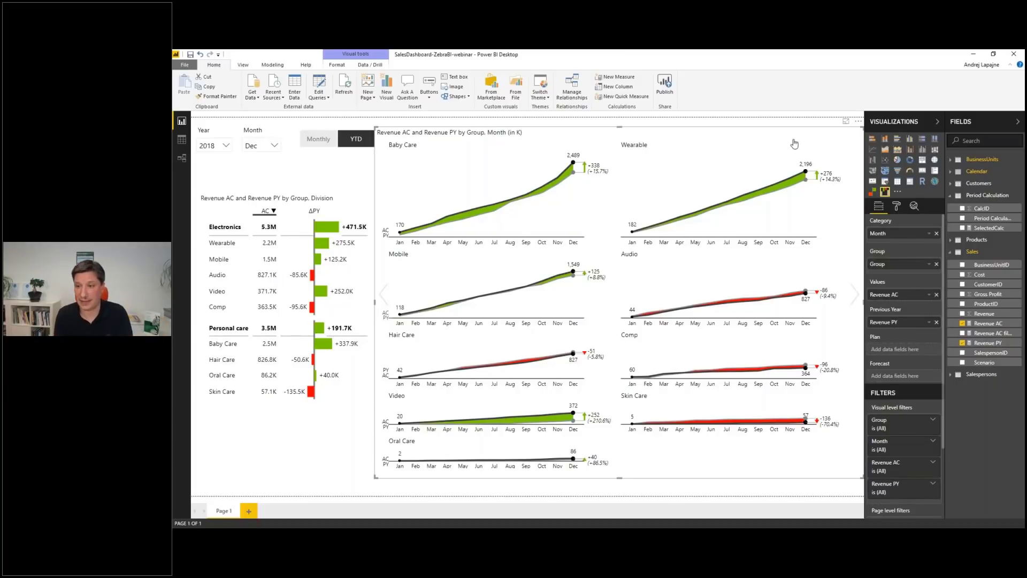
Open the Revenue AC filtered measure and copy its entire formula, including the "AC" scenario filter.
{"action": "left_click", "coordinate": [989, 333]}
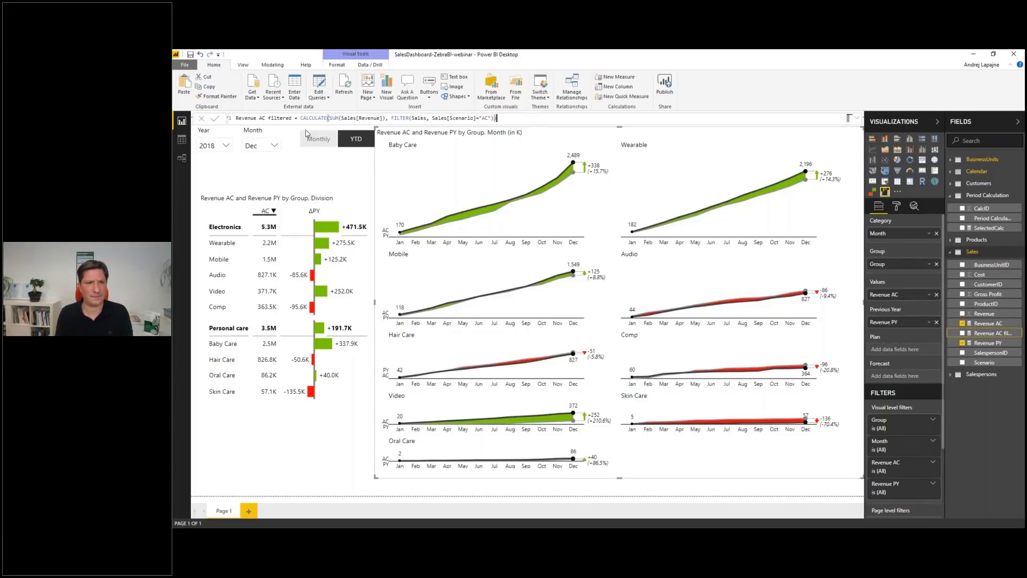
{"action": "key", "text": "ctrl+a"}
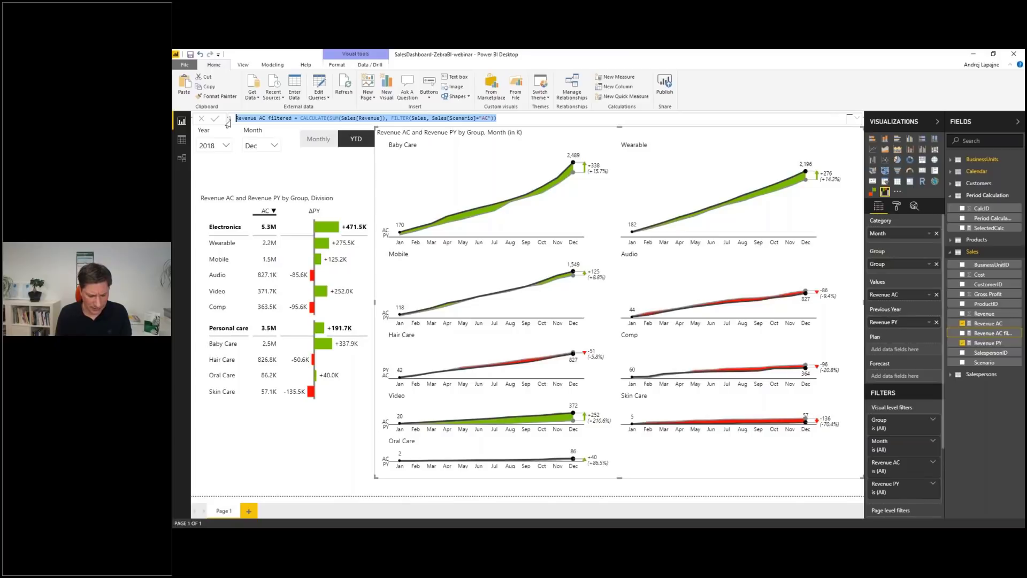
{"action": "left_click", "coordinate": [255, 117]}
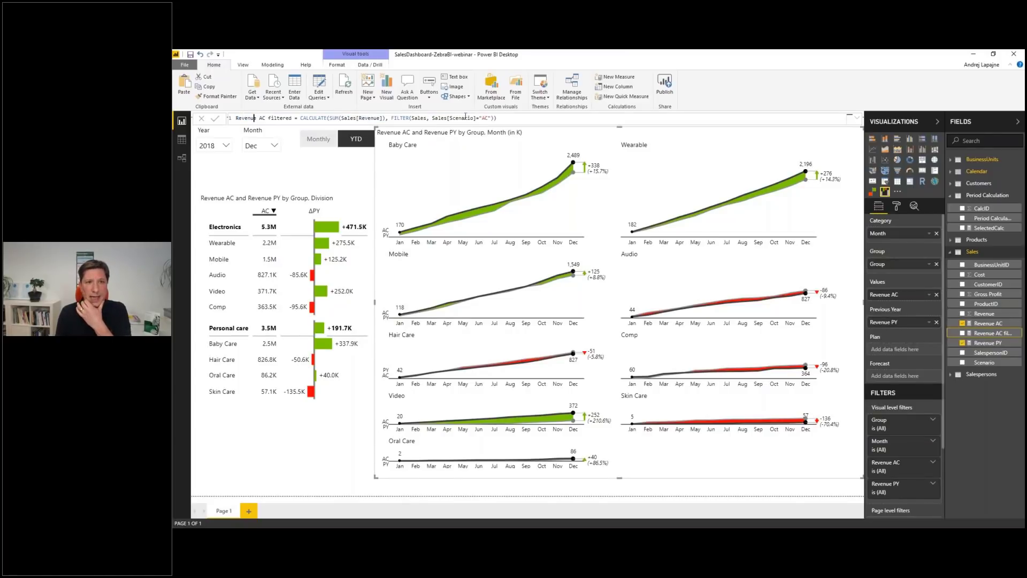
{"action": "double_click", "coordinate": [485, 117]}
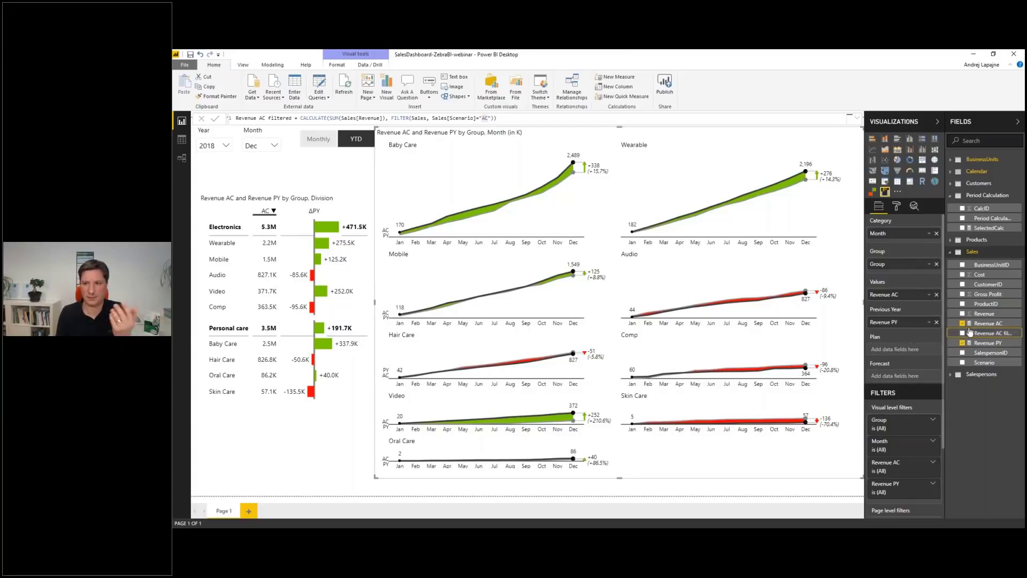
Create a new measure in the Sales table from the copied formula and name it Revenue PL filtered.
{"action": "right_click", "coordinate": [986, 334]}
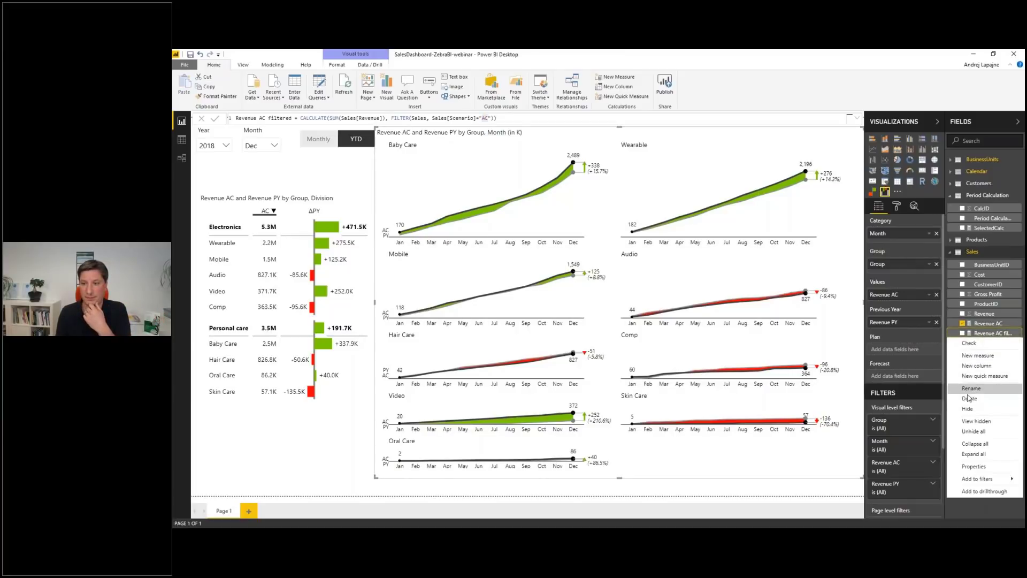
{"action": "left_click", "coordinate": [971, 355]}
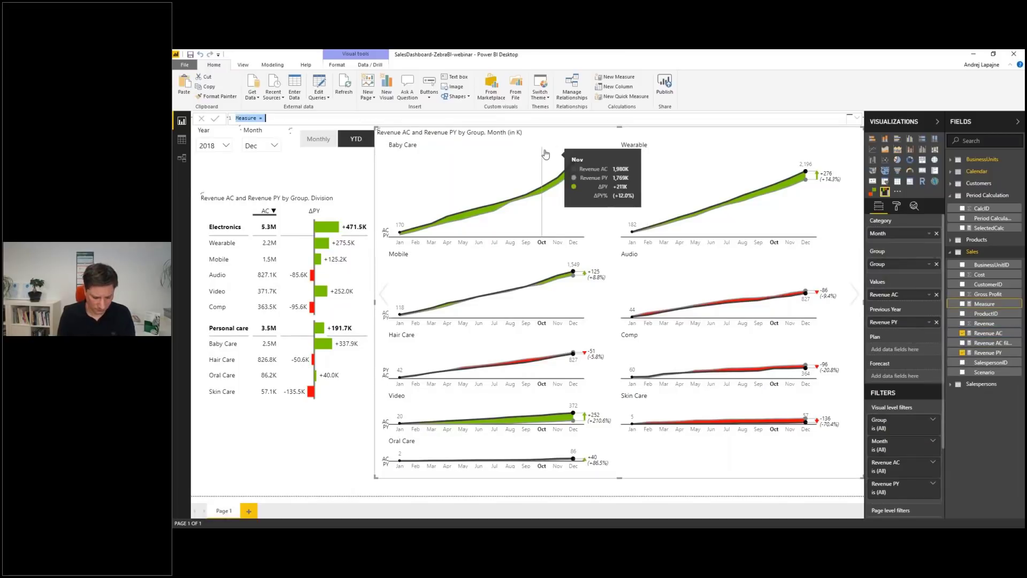
{"action": "left_click", "coordinate": [262, 117]}
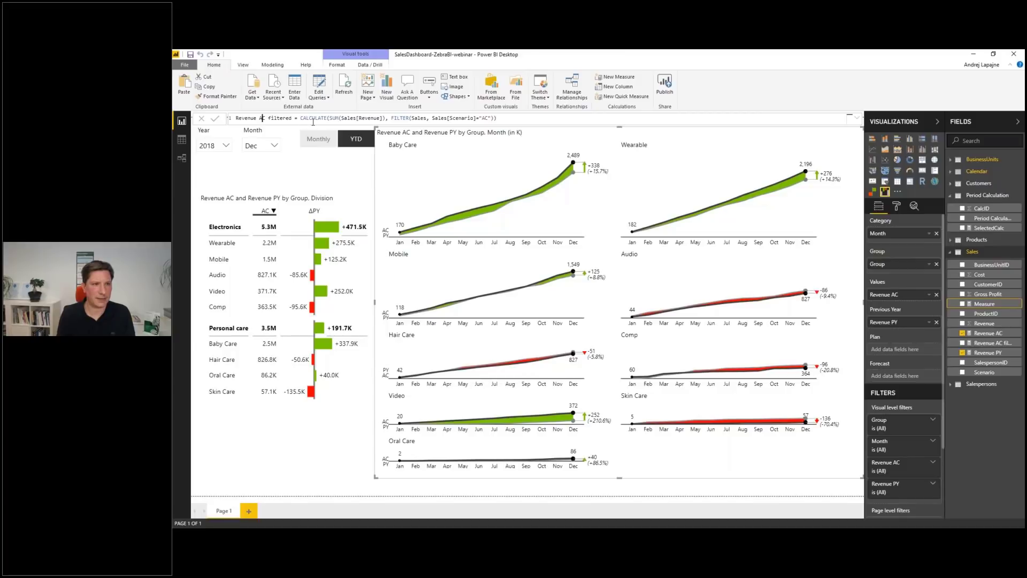
{"action": "key", "text": "BackSpace"}
{"action": "key", "text": "BackSpace"}
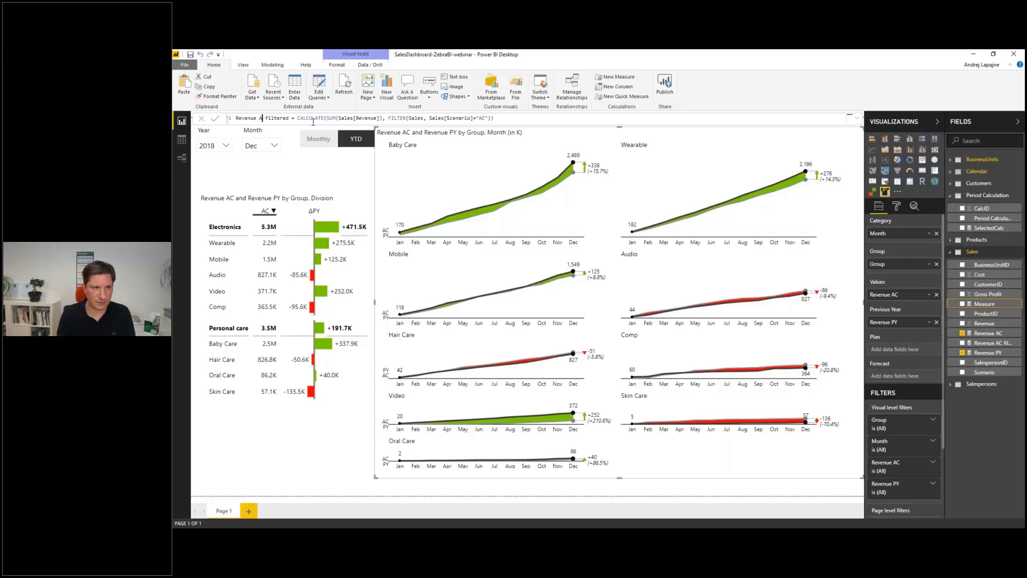
{"action": "type", "text": "PL"}
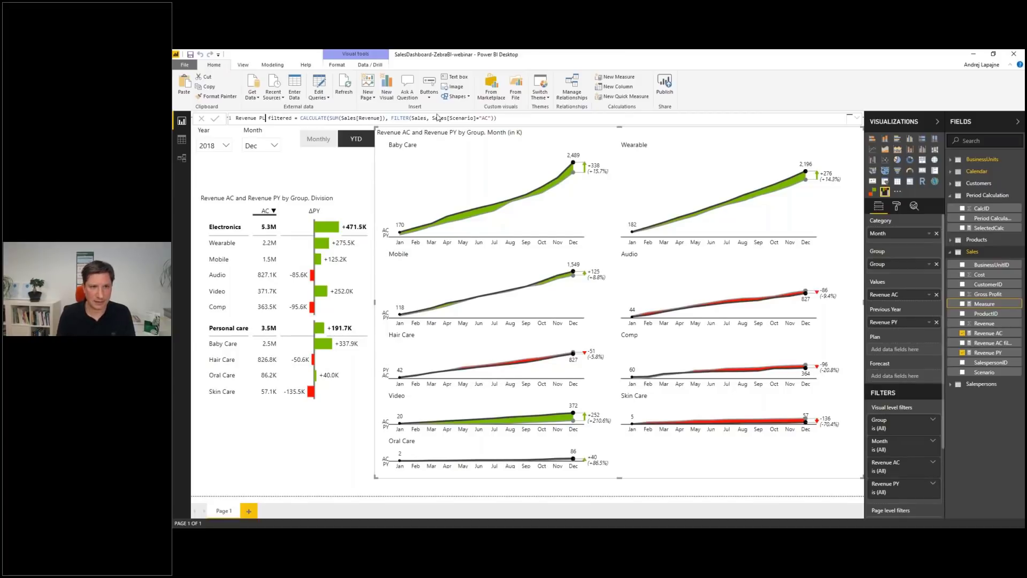
Set the Sales[Scenario] filter value in the Revenue PL filtered formula to "PL" and commit the measure.
{"action": "left_click", "coordinate": [488, 119]}
{"action": "key", "text": "BackSpace"}
{"action": "key", "text": "BackSpace"}
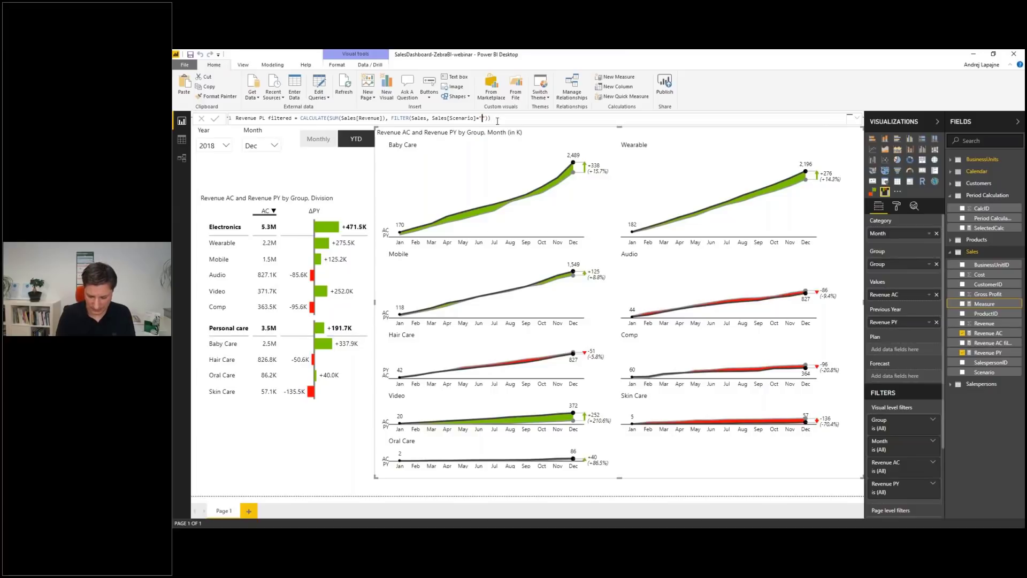
{"action": "type", "text": "PL"}
{"action": "left_click", "coordinate": [497, 121]}
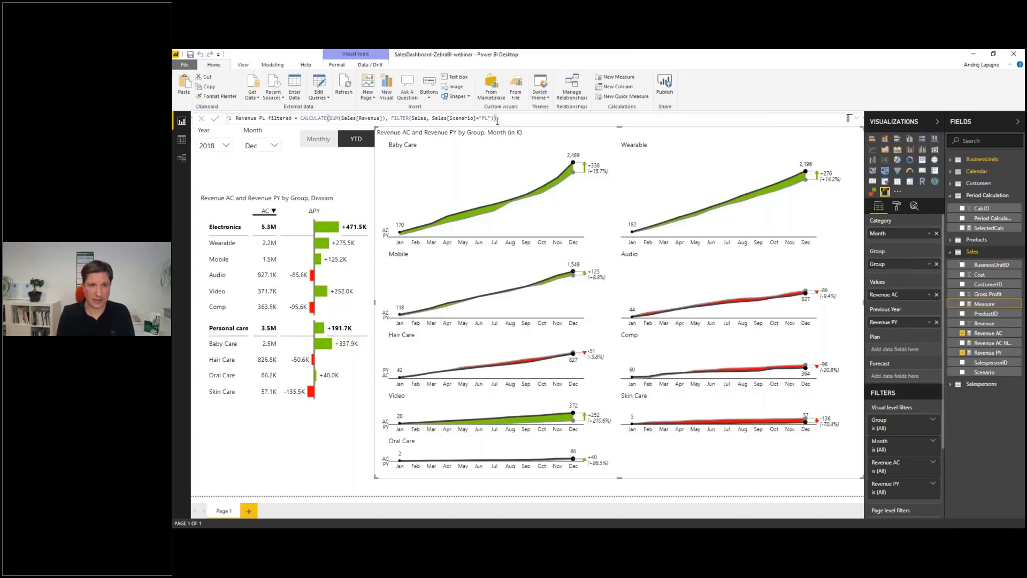
{"action": "key", "text": "Return"}
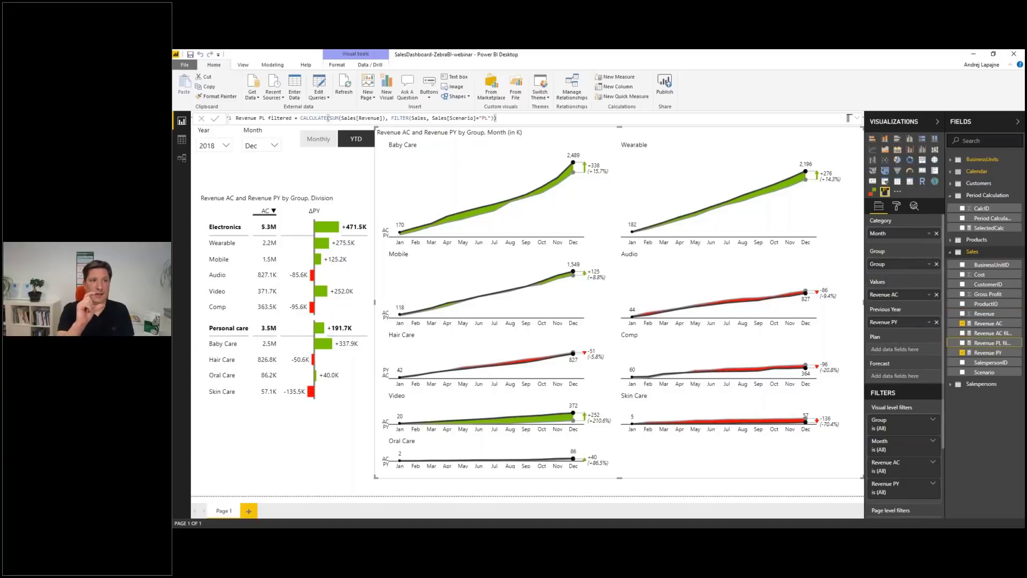
Copy the full Revenue AC SWITCH formula and paste it as the formula of a new column in the Sales table.
{"action": "left_click", "coordinate": [987, 324]}
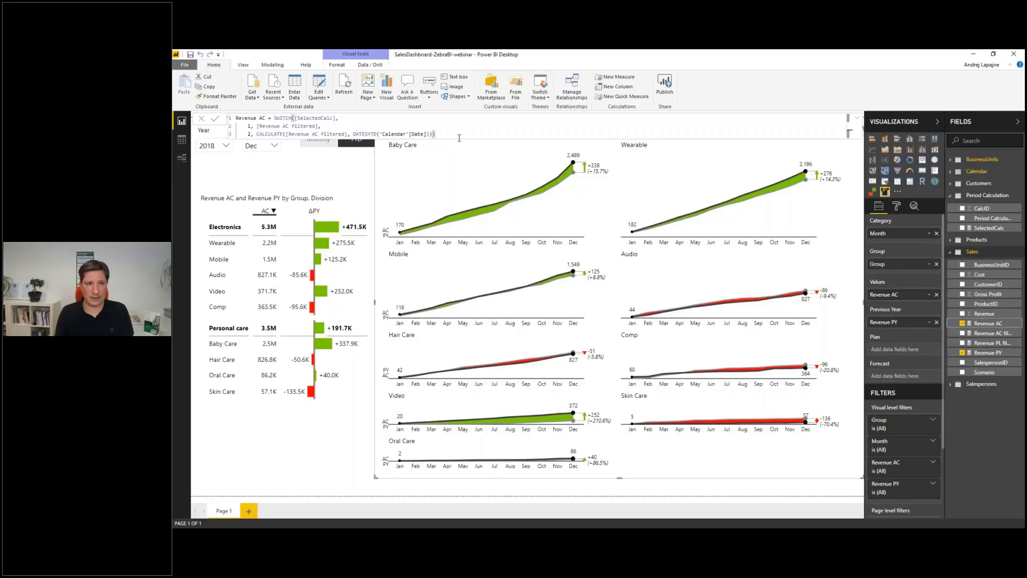
{"action": "left_click_drag", "start_coordinate": [426, 134], "coordinate": [223, 114]}
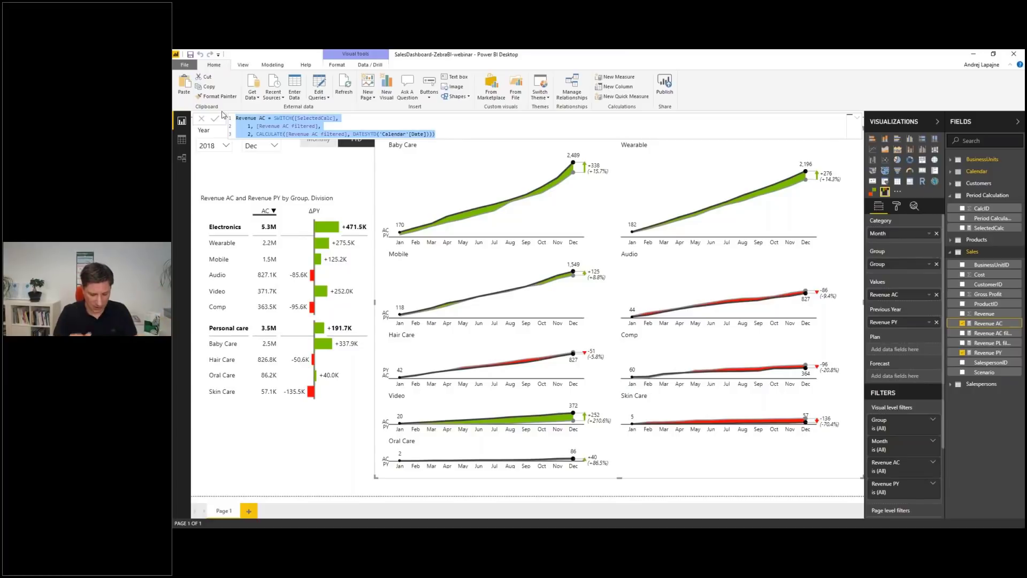
{"action": "right_click", "coordinate": [983, 326]}
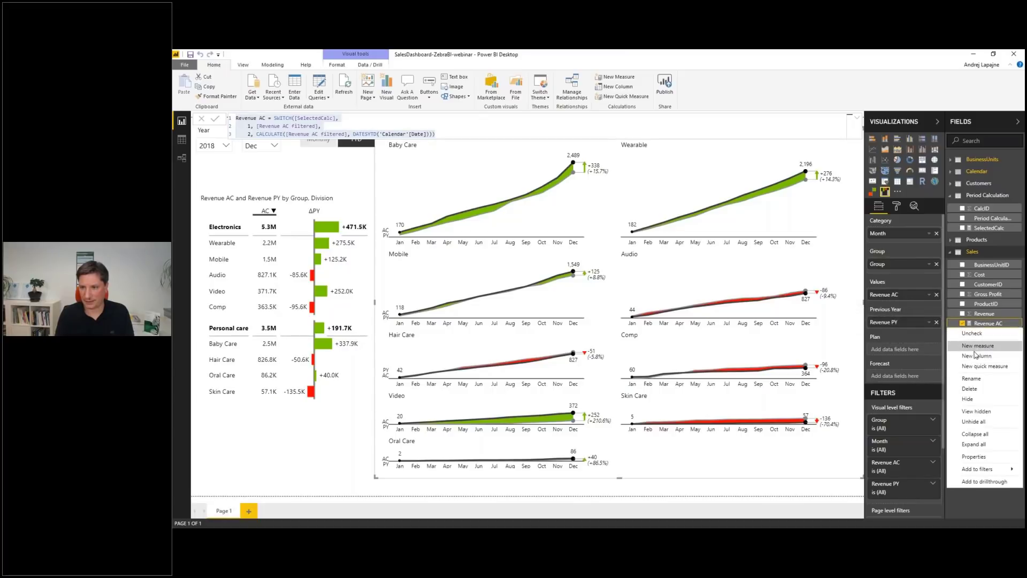
{"action": "left_click", "coordinate": [975, 347]}
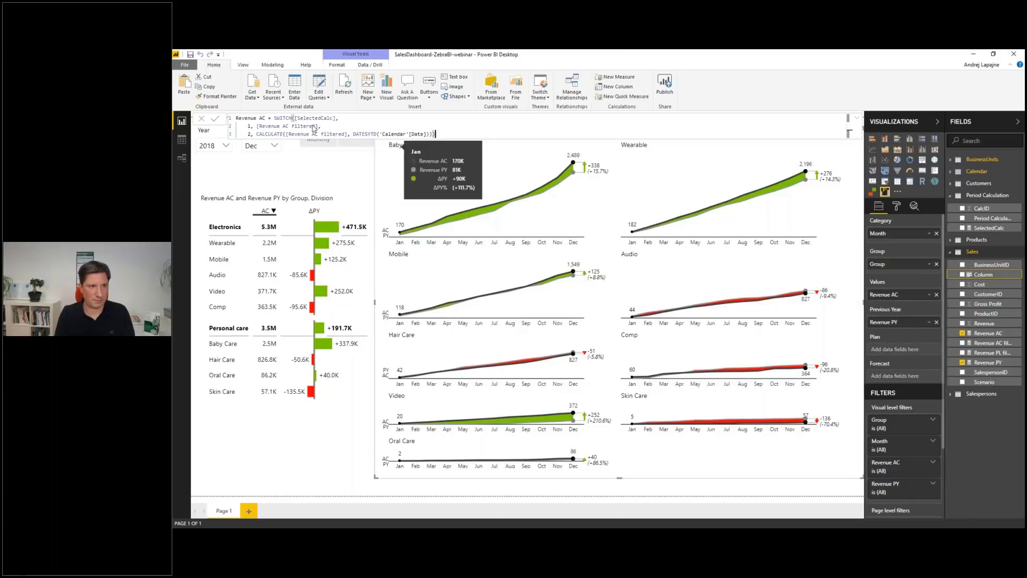
Rename the pasted SWITCH formula to Revenue PL and make its option 1 return [Revenue PL filtered].
{"action": "left_click", "coordinate": [263, 118]}
{"action": "key", "text": "BackSpace"}
{"action": "key", "text": "BackSpace"}
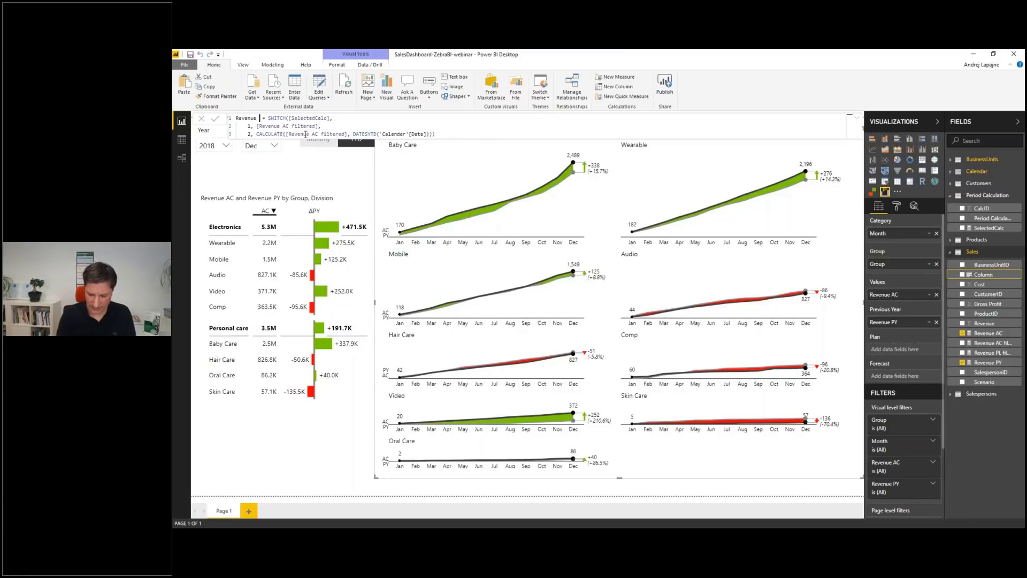
{"action": "type", "text": "PL"}
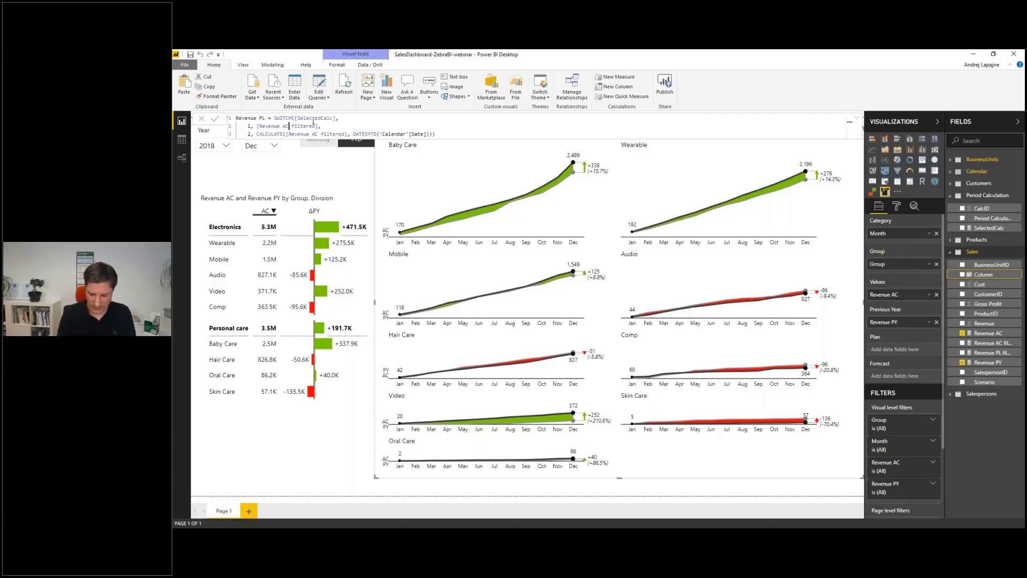
{"action": "key", "text": "BackSpace"}
{"action": "key", "text": "BackSpace"}
{"action": "type", "text": "PL"}
{"action": "key", "text": "Tab"}
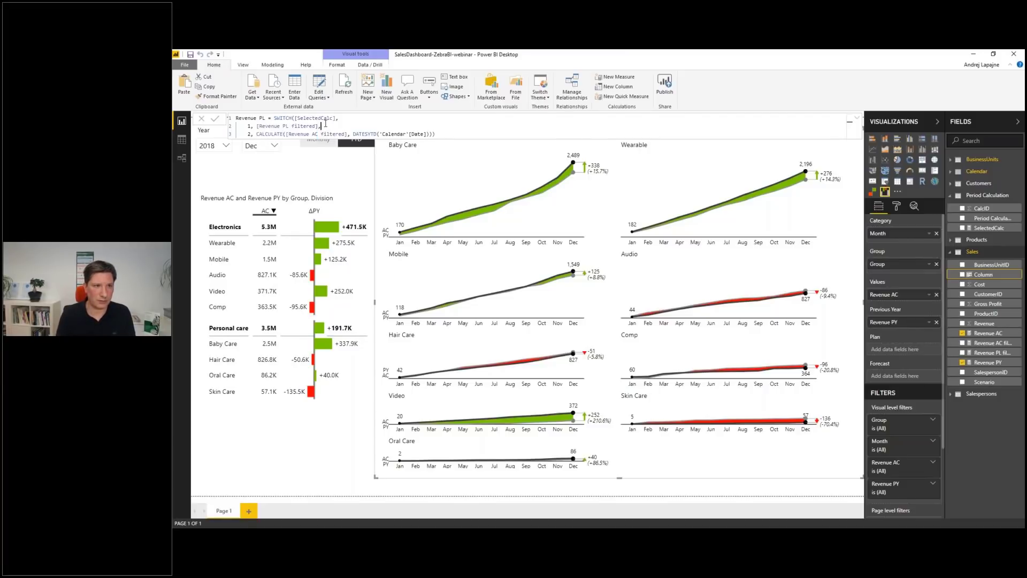
Replace the measure inside the year-to-date CALCULATE with [Revenue PL filtered] and commit the Revenue PL formula.
{"action": "left_click", "coordinate": [319, 134]}
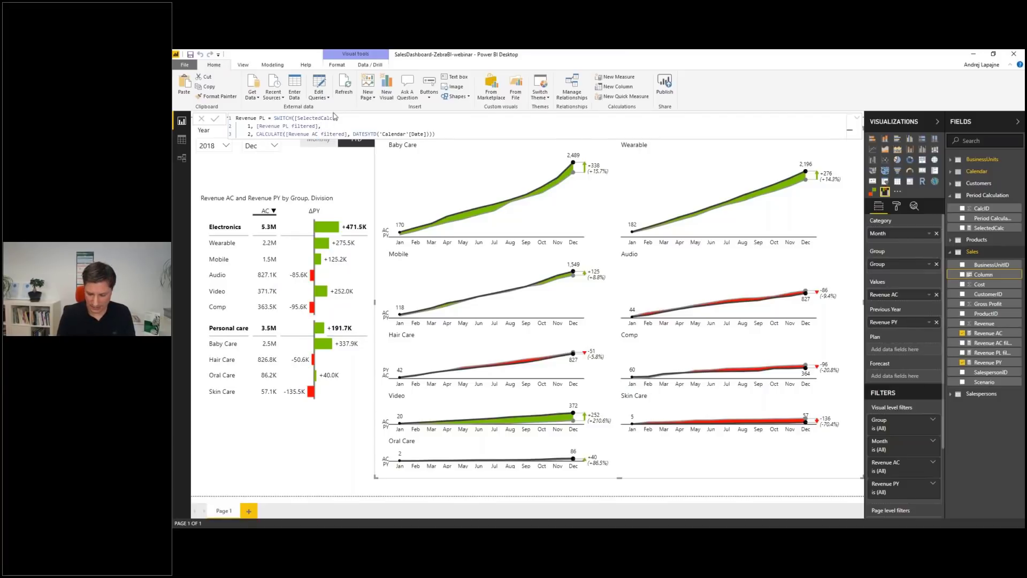
{"action": "key", "text": "BackSpace"}
{"action": "key", "text": "BackSpace"}
{"action": "type", "text": "PL"}
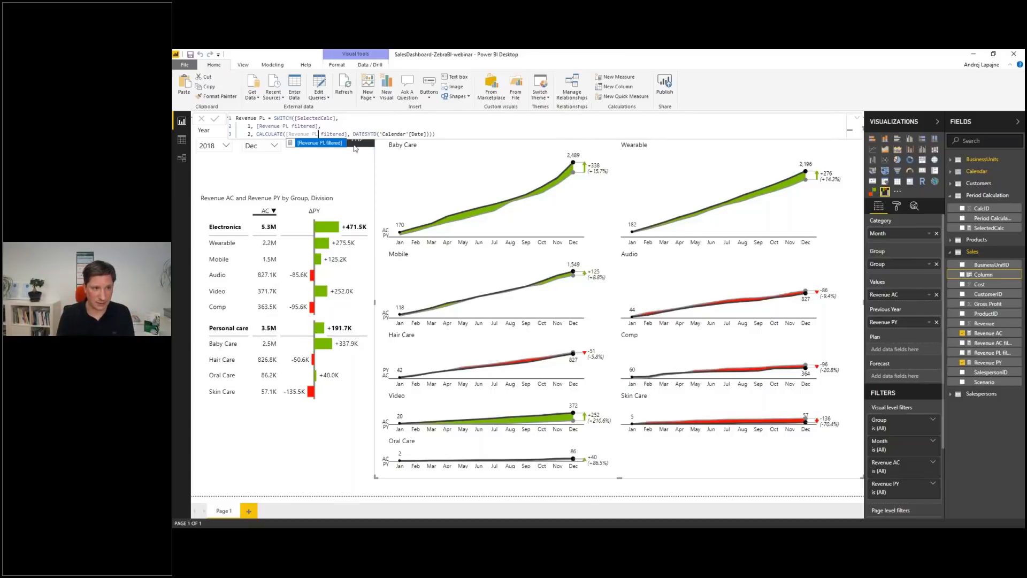
{"action": "key", "text": "Return"}
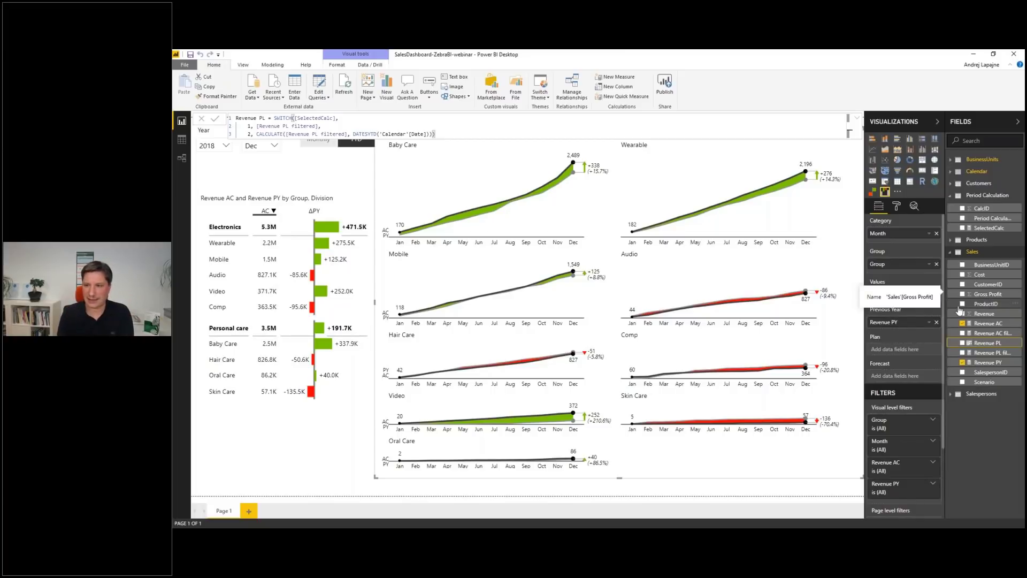
{"action": "left_click", "coordinate": [996, 324]}
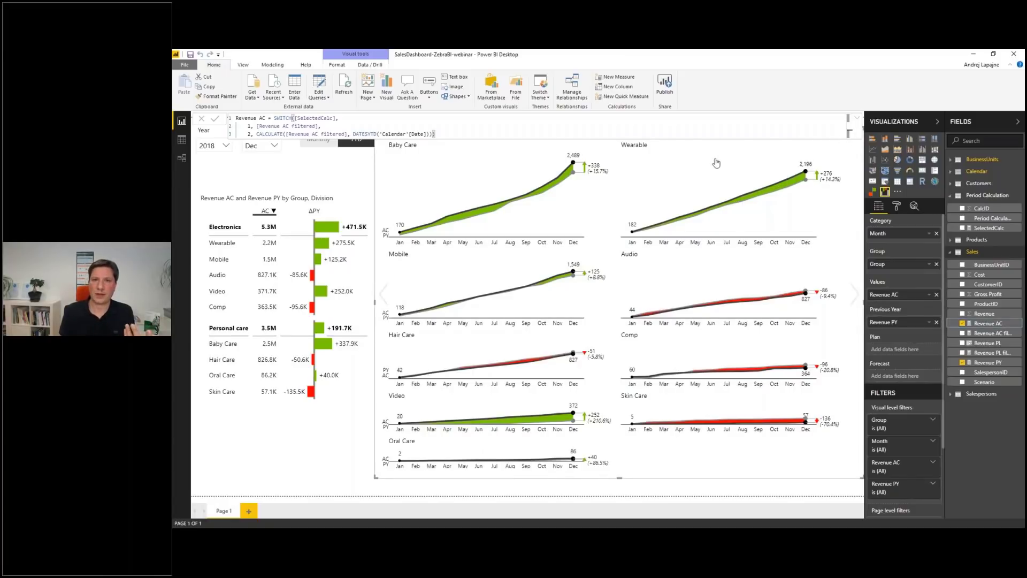
{"action": "left_click", "coordinate": [361, 153]}
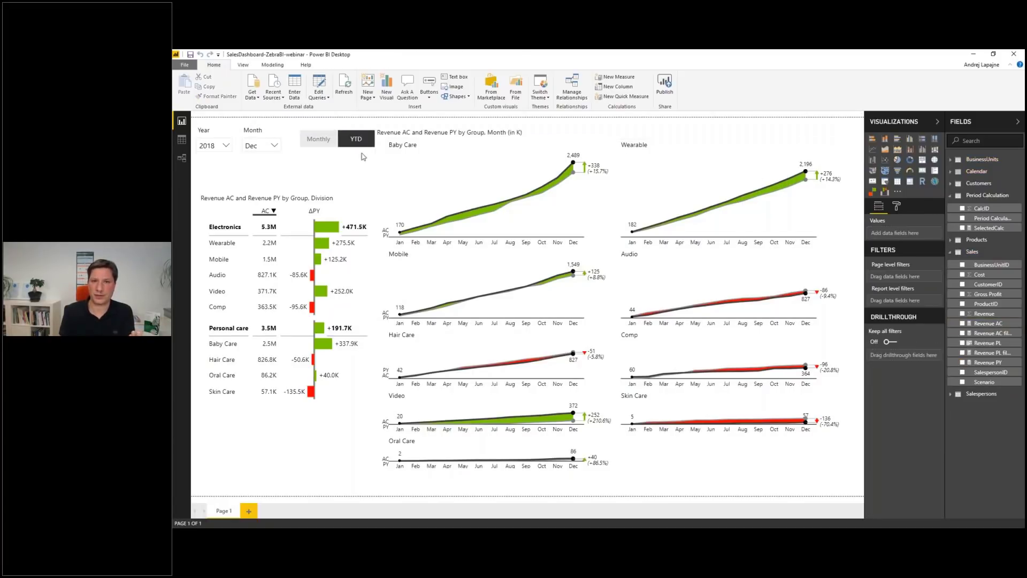
{"action": "left_click", "coordinate": [600, 136]}
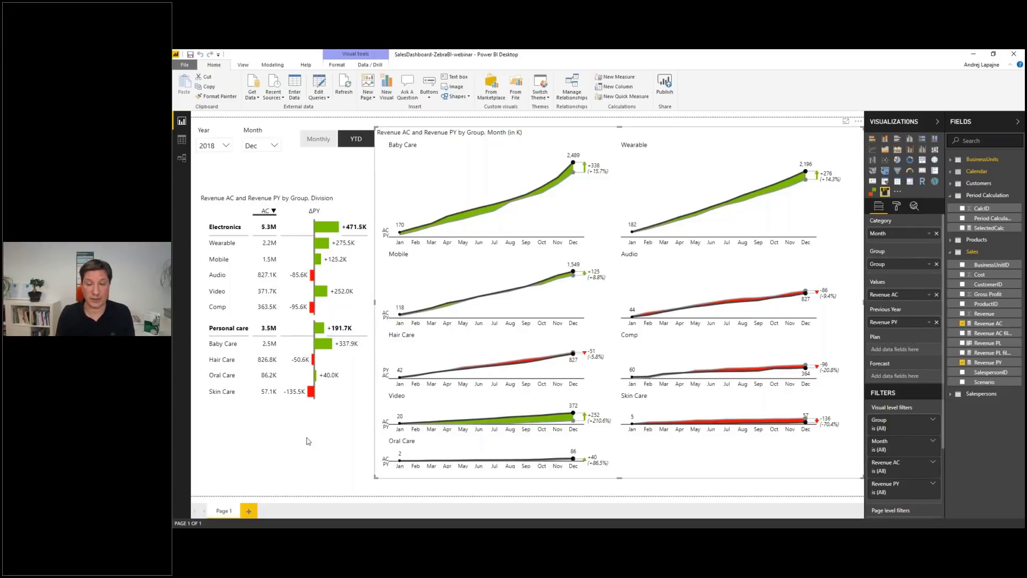
{"action": "left_click", "coordinate": [290, 430]}
{"action": "mouse_move", "coordinate": [519, 255]}
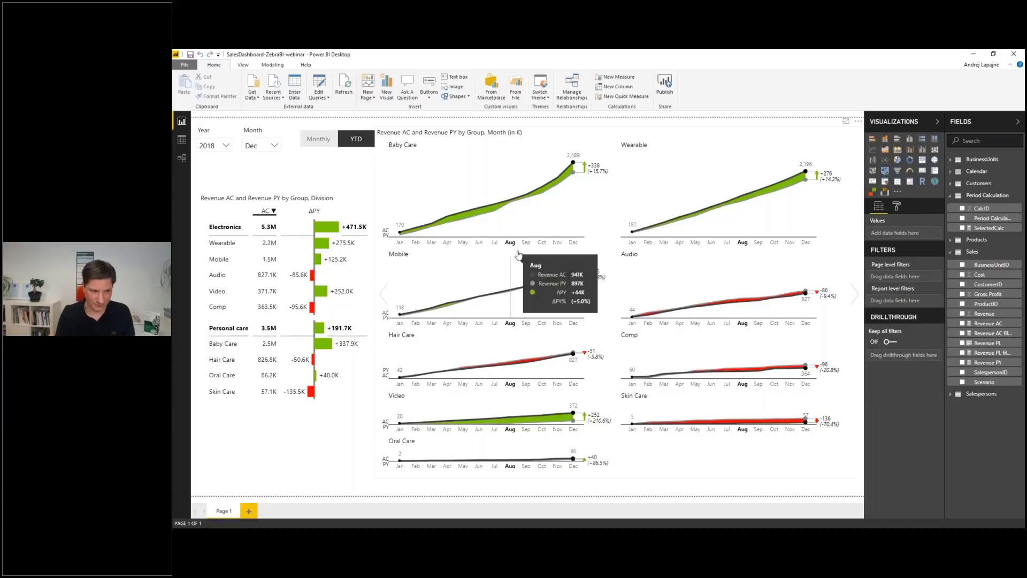
Start a manually entered table from the relationships view and name it KPIs.
{"action": "left_click", "coordinate": [180, 139]}
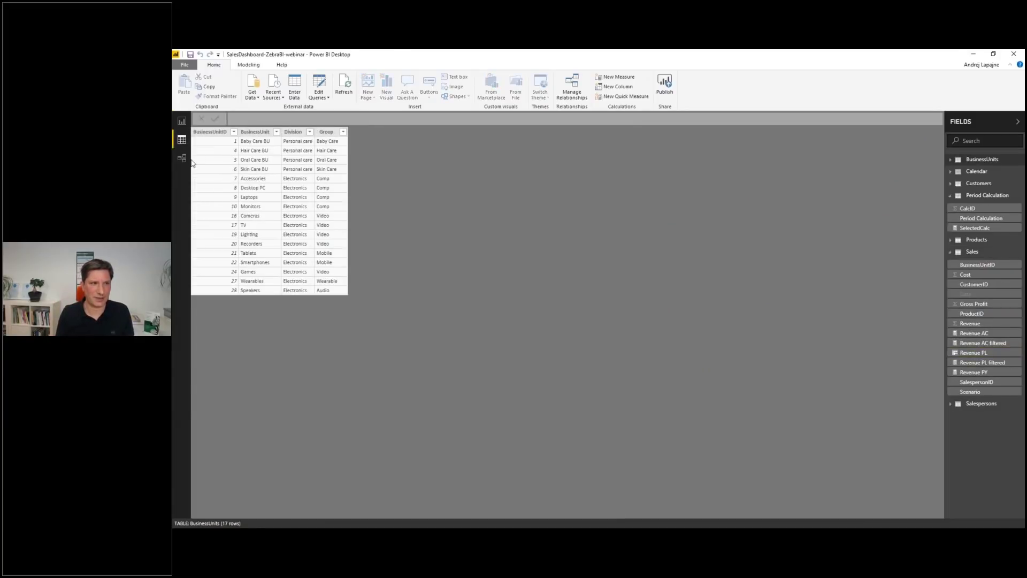
{"action": "left_click", "coordinate": [182, 158]}
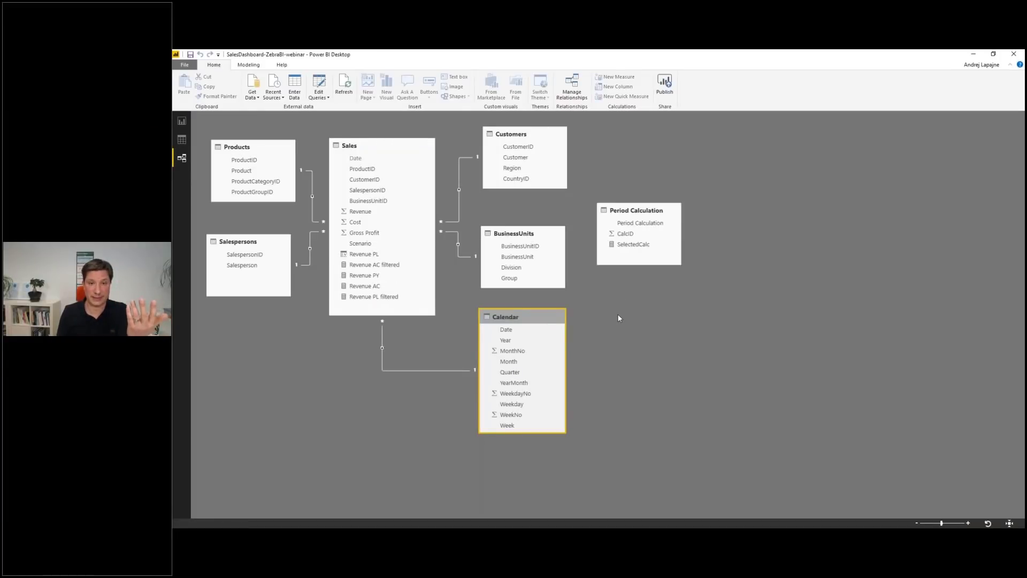
{"action": "left_click", "coordinate": [285, 87]}
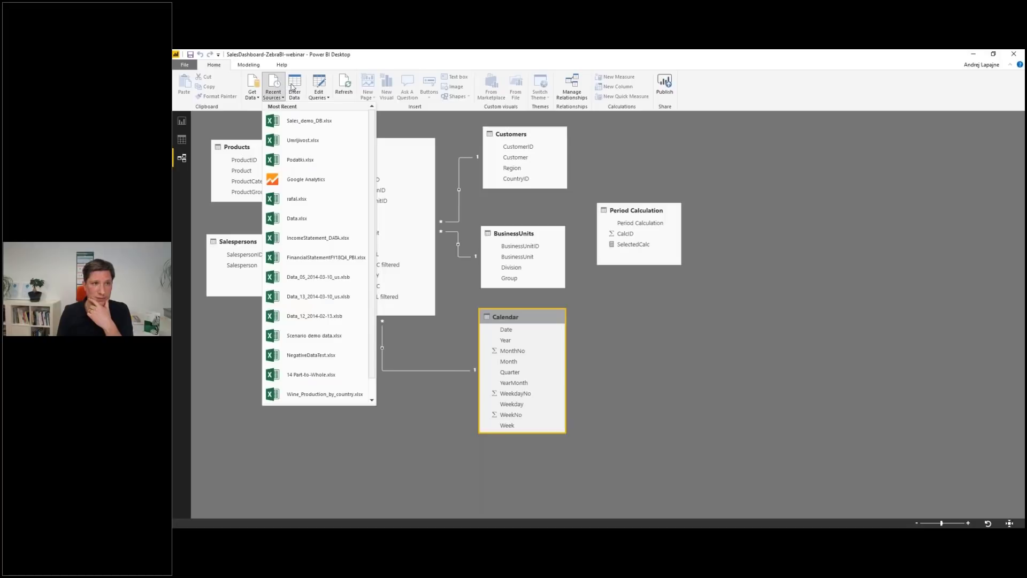
{"action": "left_click", "coordinate": [294, 87]}
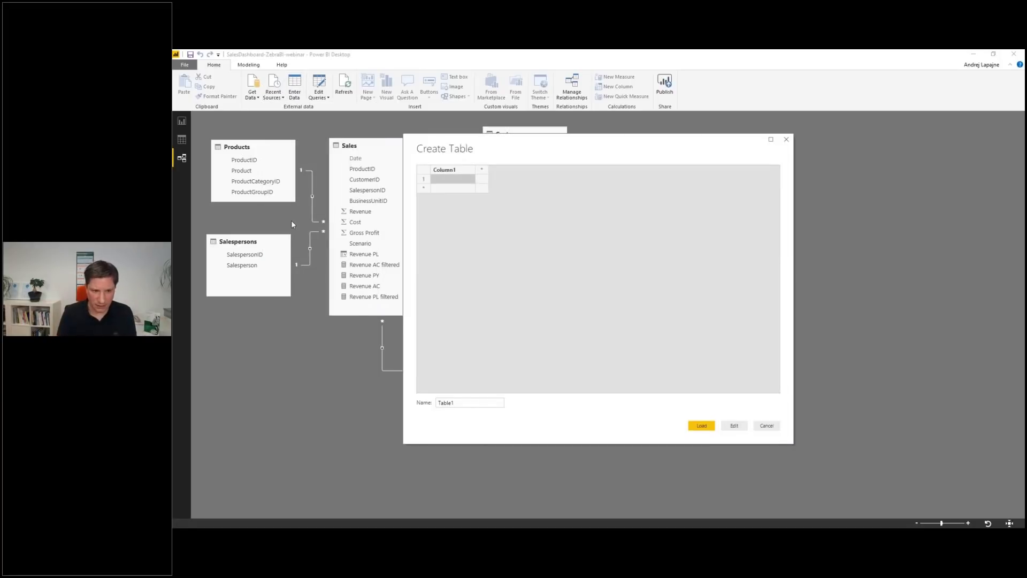
{"action": "double_click", "coordinate": [444, 403]}
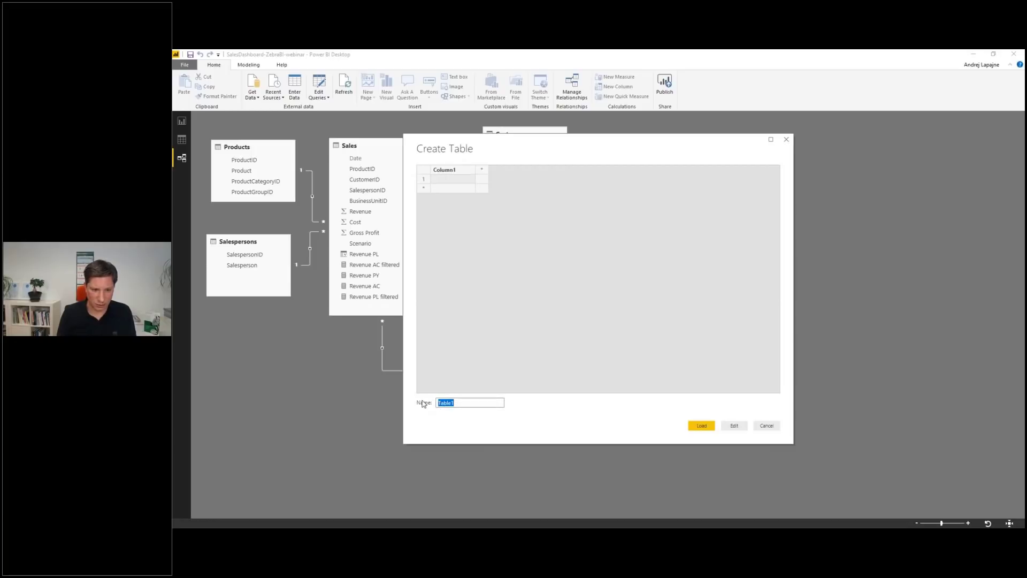
{"action": "type", "text": "Kpis"}
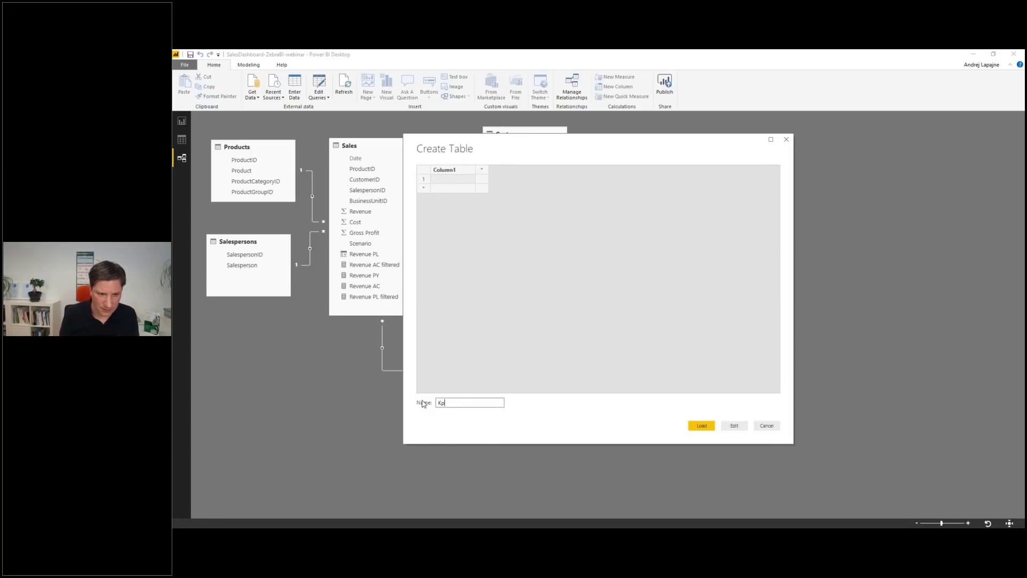
{"action": "key", "text": "BackSpace"}
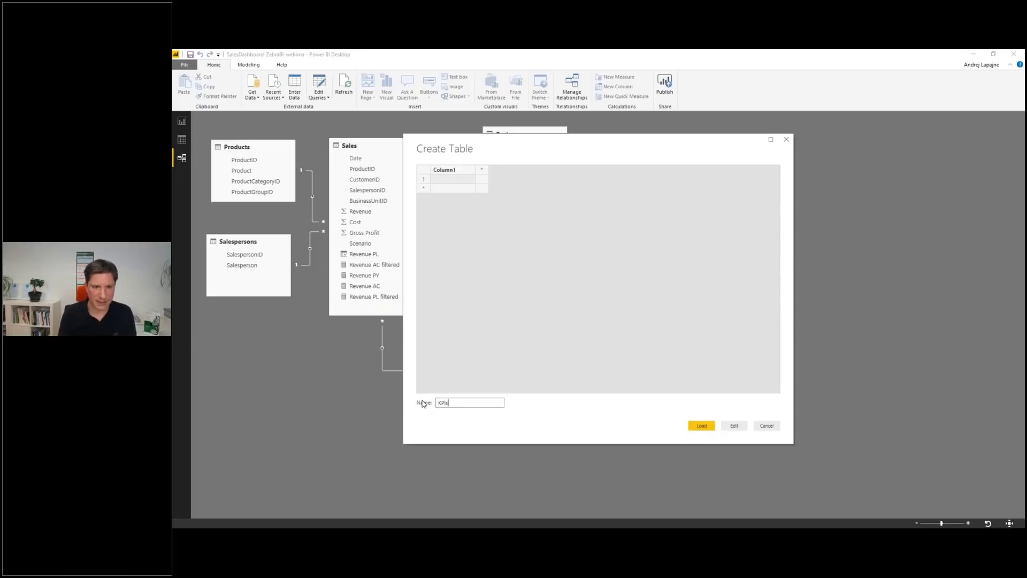
Name the two columns of the KPIs table KPI and KPIID.
{"action": "double_click", "coordinate": [452, 175]}
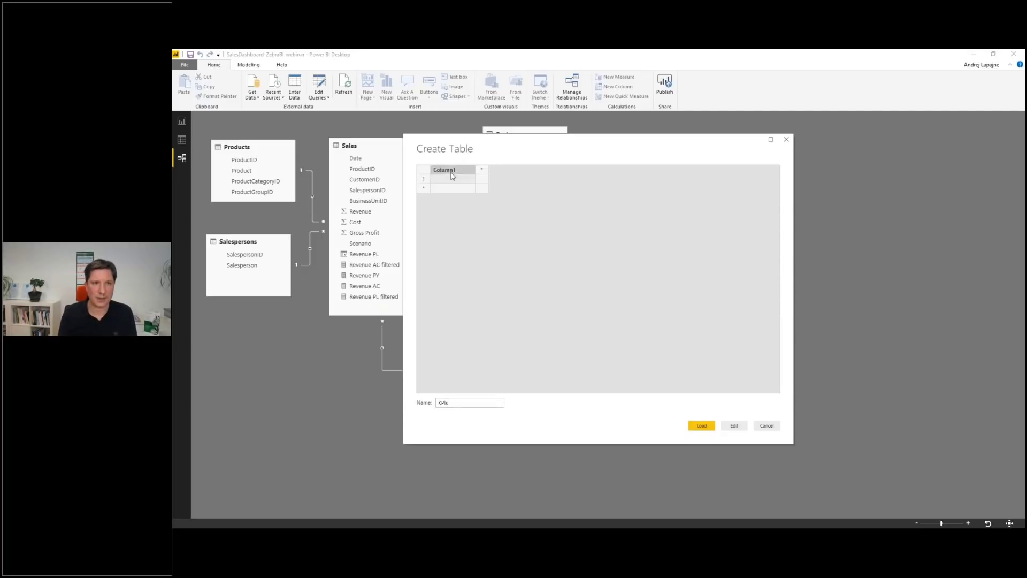
{"action": "type", "text": "KP"}
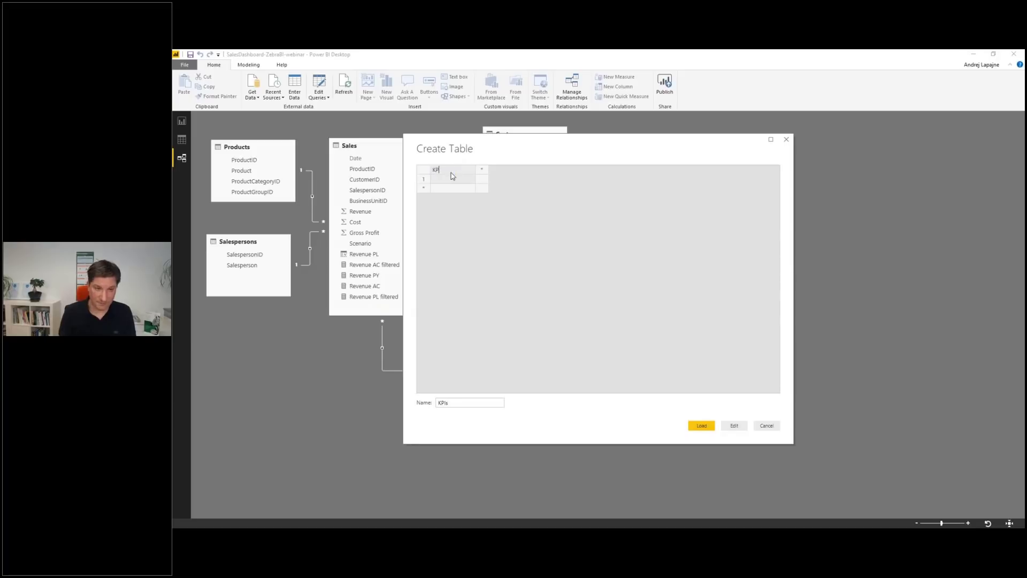
{"action": "type", "text": "I"}
{"action": "key", "text": "Tab"}
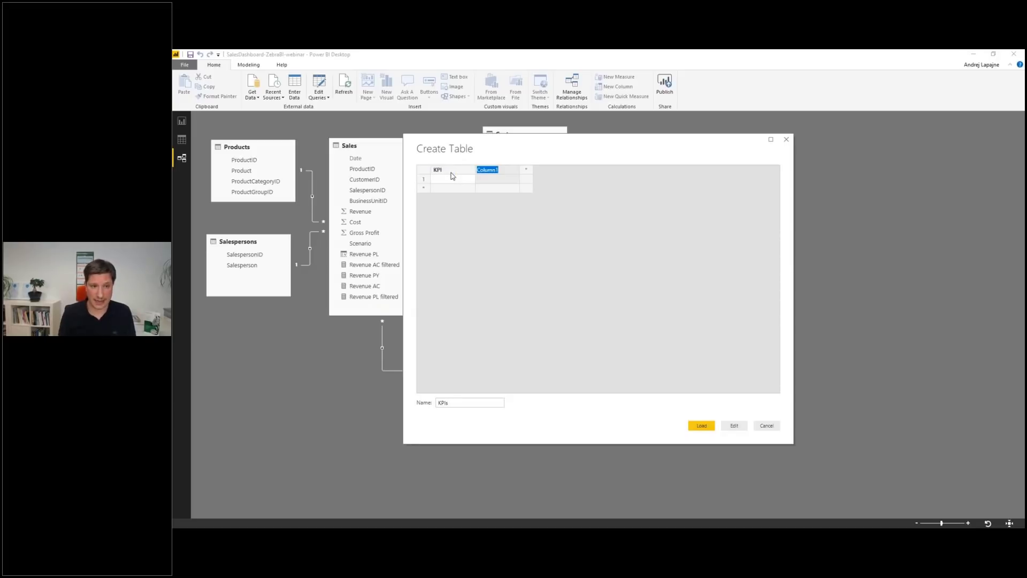
{"action": "type", "text": "KPI"}
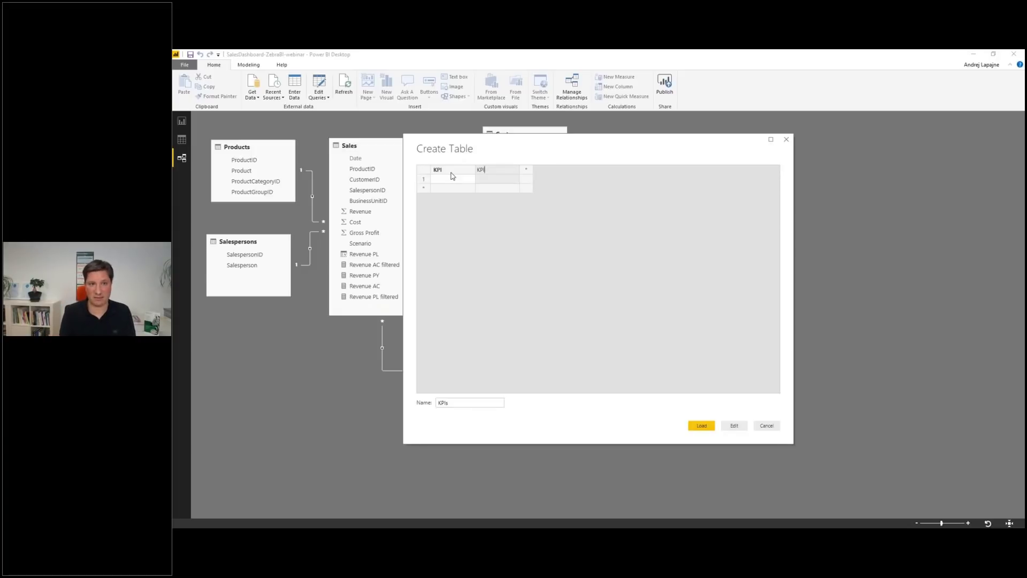
{"action": "type", "text": "ID"}
Fill the first two rows of the KPIs table with Revenue as ID 1 and Cost as ID 2.
{"action": "left_click", "coordinate": [452, 179]}
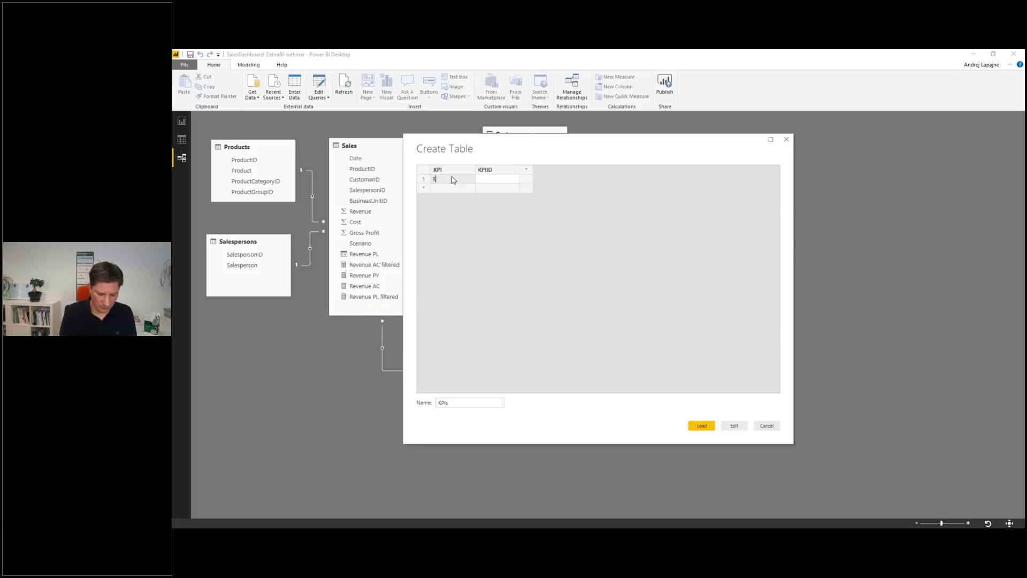
{"action": "type", "text": "Revenue"}
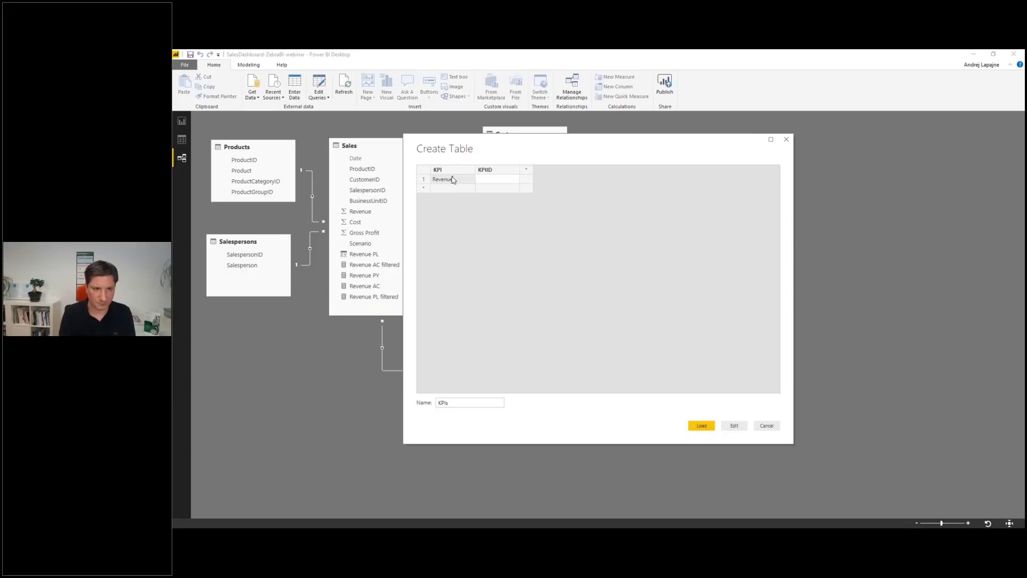
{"action": "key", "text": "Tab"}
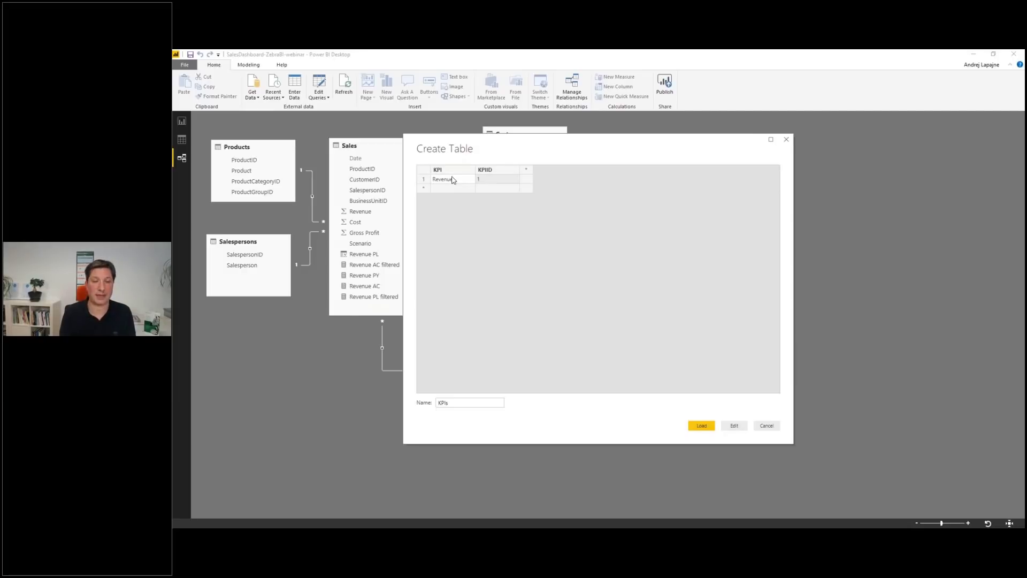
{"action": "type", "text": "1"}
{"action": "left_click", "coordinate": [448, 189]}
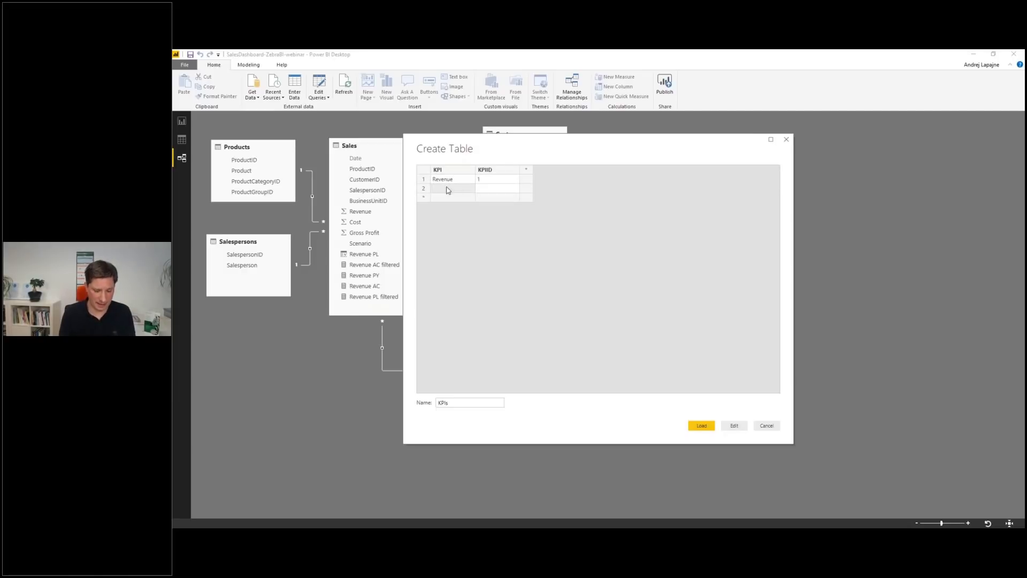
{"action": "type", "text": "Cost"}
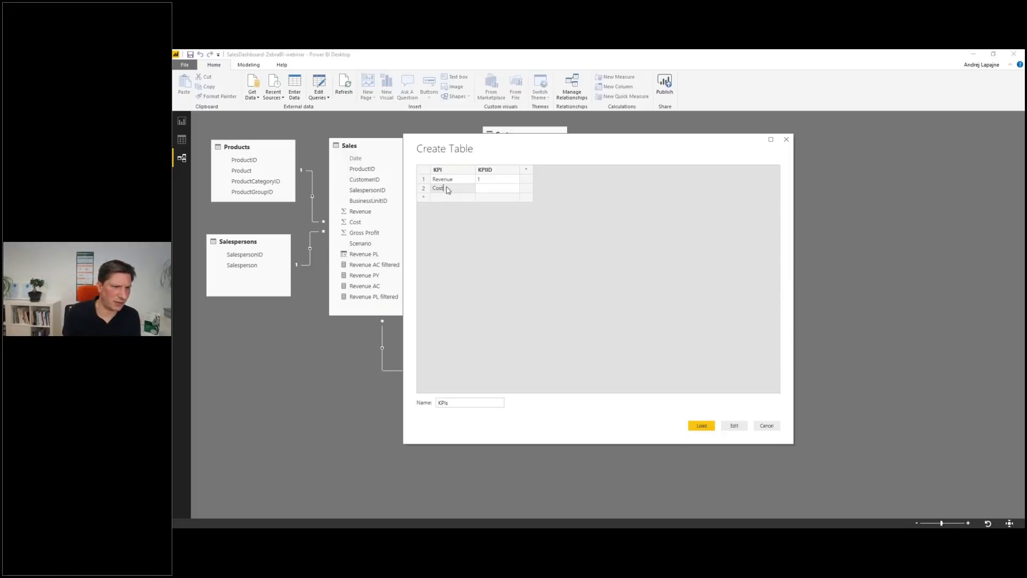
{"action": "left_click", "coordinate": [496, 188]}
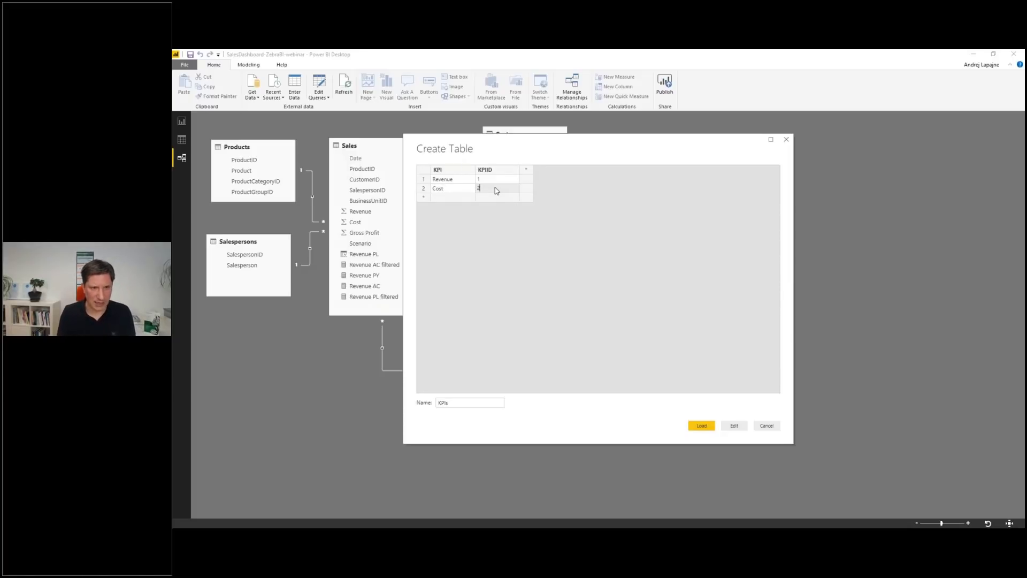
{"action": "type", "text": "2"}
Add a third row, Gross Profit with ID 3, and load the KPIs table into the model.
{"action": "left_click", "coordinate": [455, 198]}
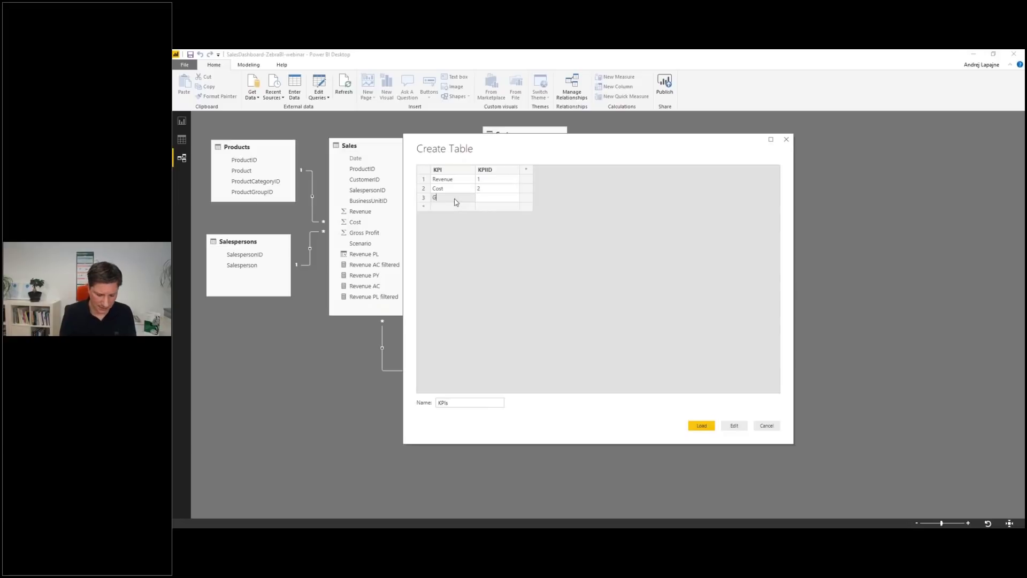
{"action": "type", "text": "Gro"}
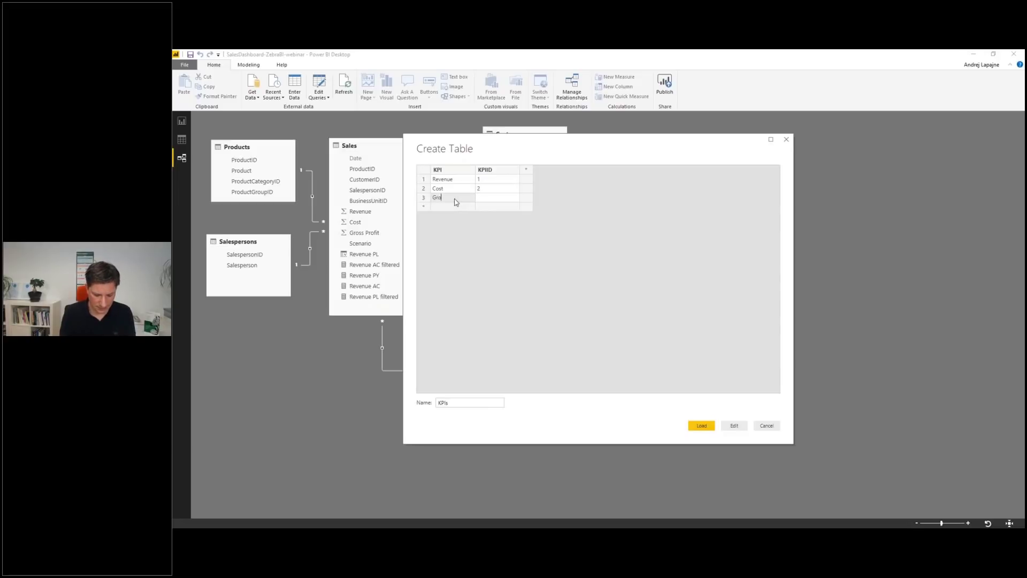
{"action": "type", "text": "ss Profit"}
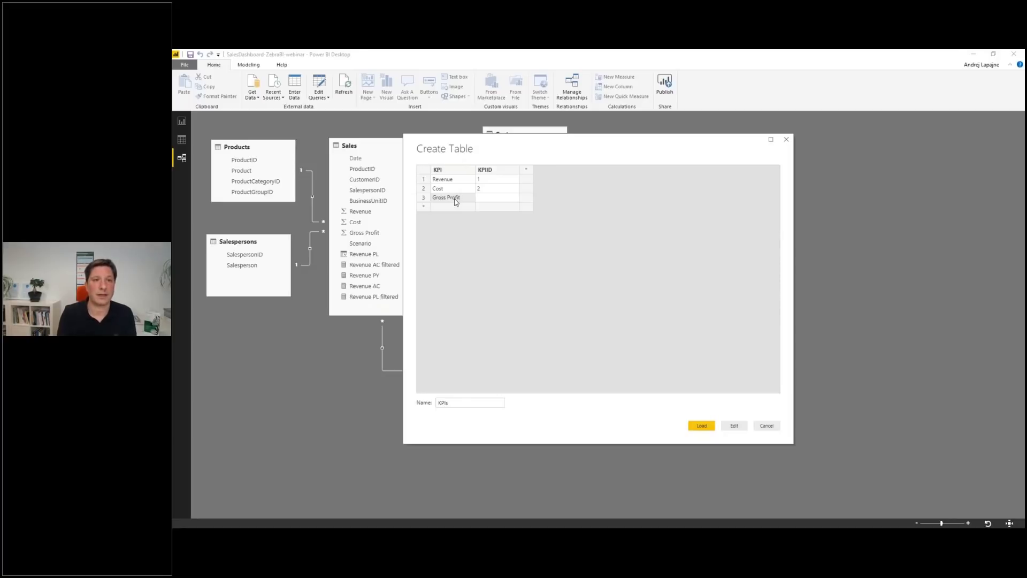
{"action": "key", "text": "Tab"}
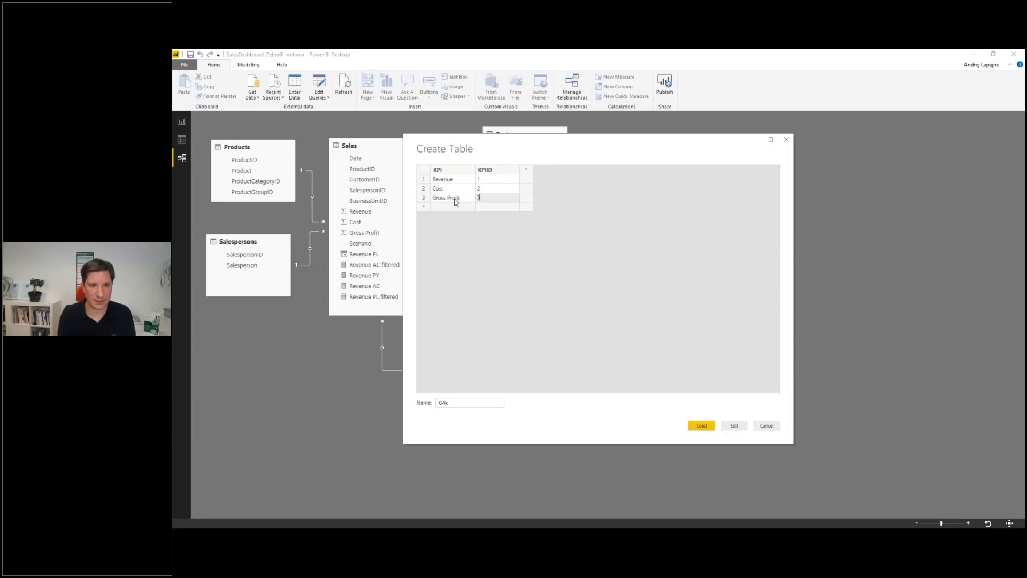
{"action": "left_click", "coordinate": [707, 429]}
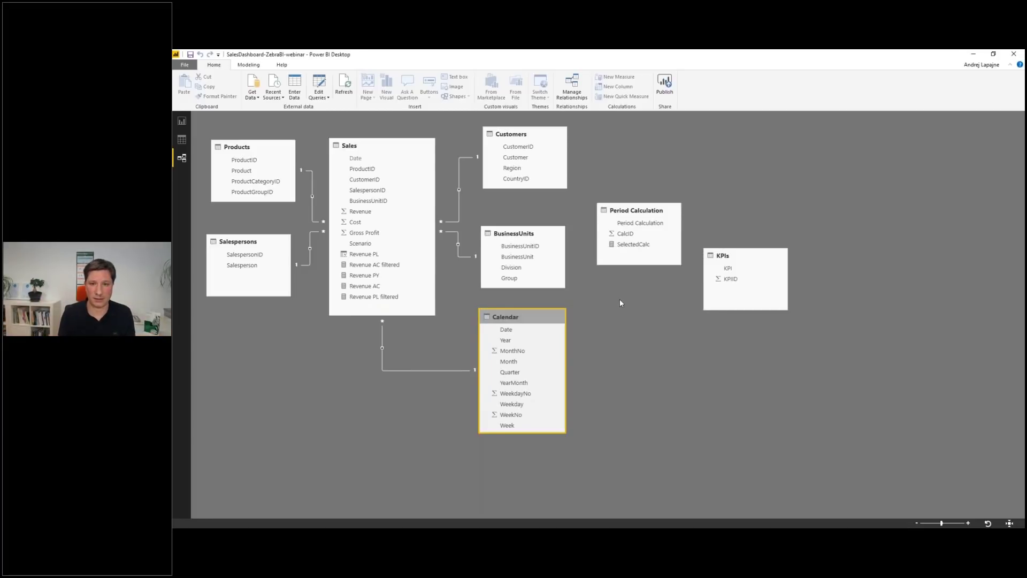
Place the KPIs table directly below Period Calculation in the model diagram, and expand its fields in the report view.
{"action": "left_click_drag", "start_coordinate": [776, 263], "coordinate": [666, 292]}
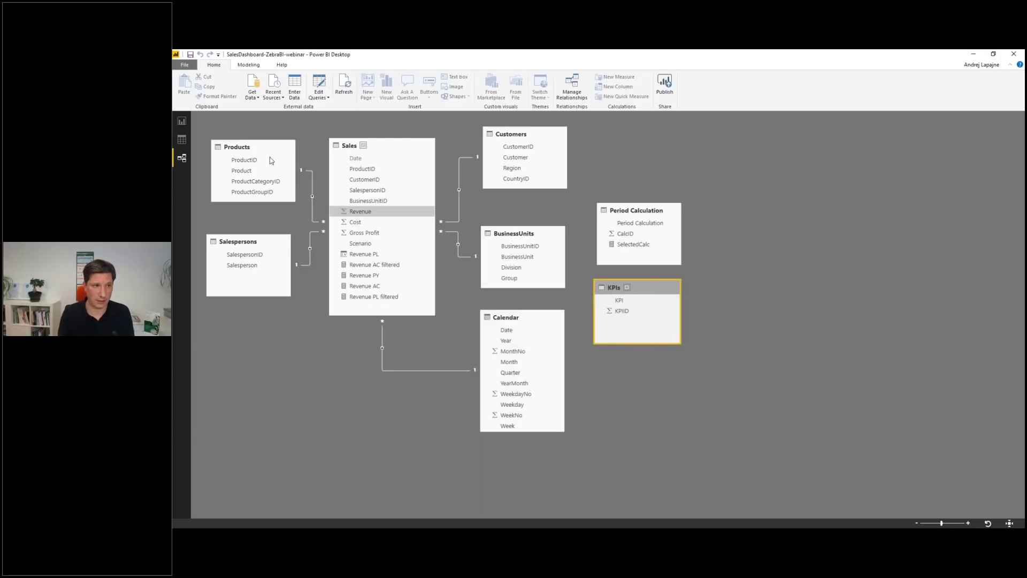
{"action": "left_click", "coordinate": [181, 121]}
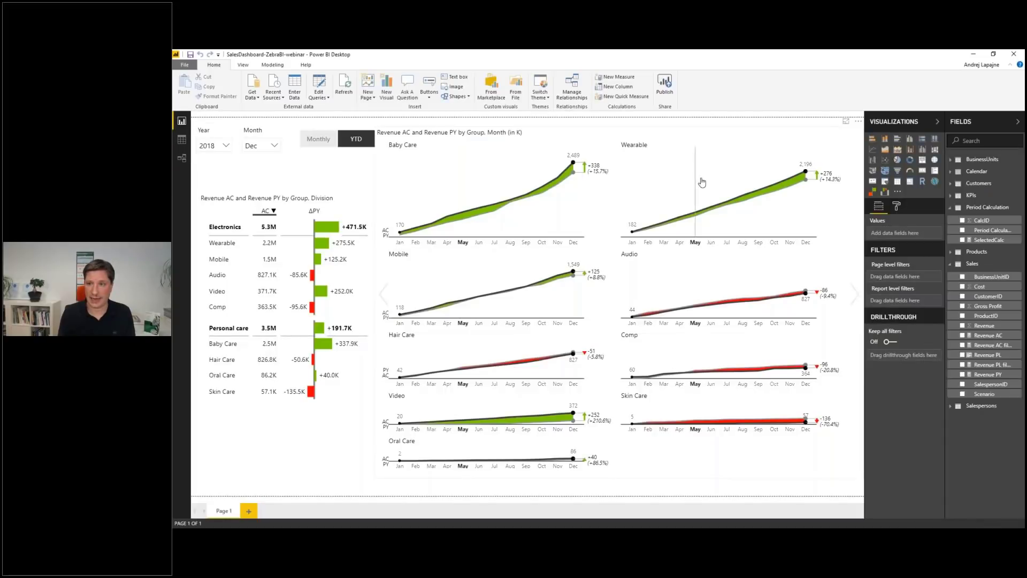
{"action": "left_click", "coordinate": [952, 196]}
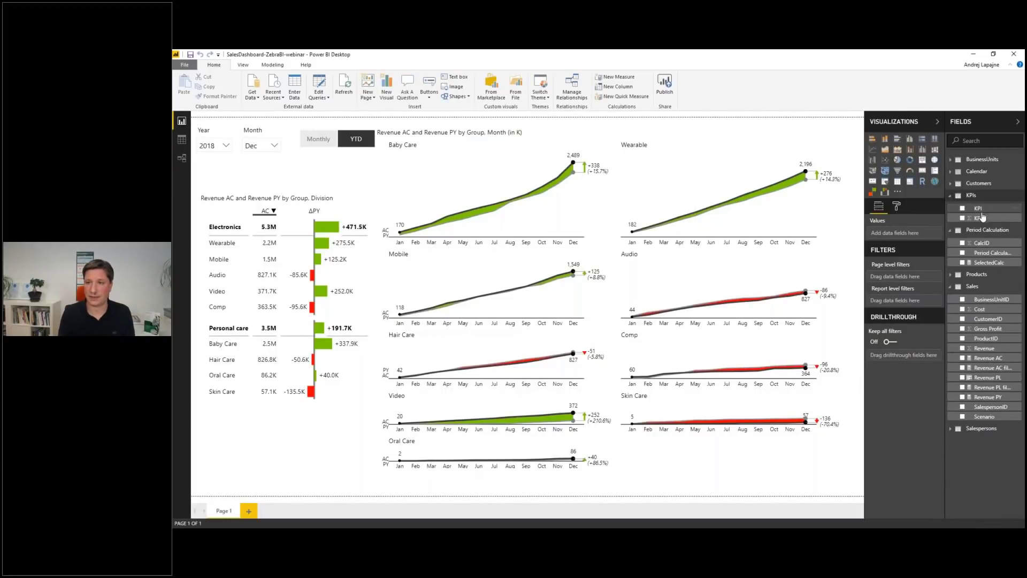
Add a slicer on the KPI field below the revenue table by division and select Revenue in it.
{"action": "left_click_drag", "start_coordinate": [979, 209], "coordinate": [254, 432]}
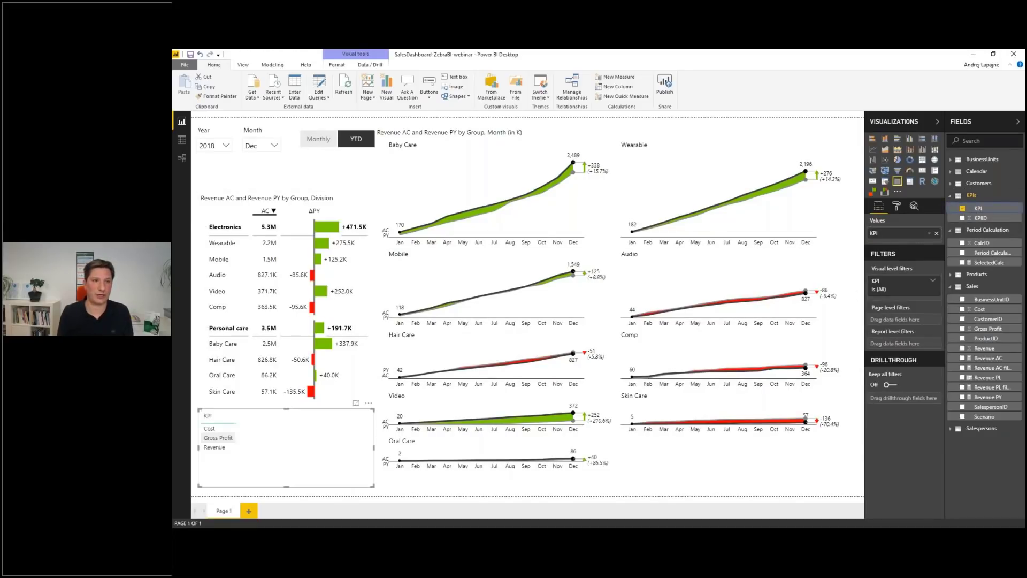
{"action": "left_click", "coordinate": [884, 181]}
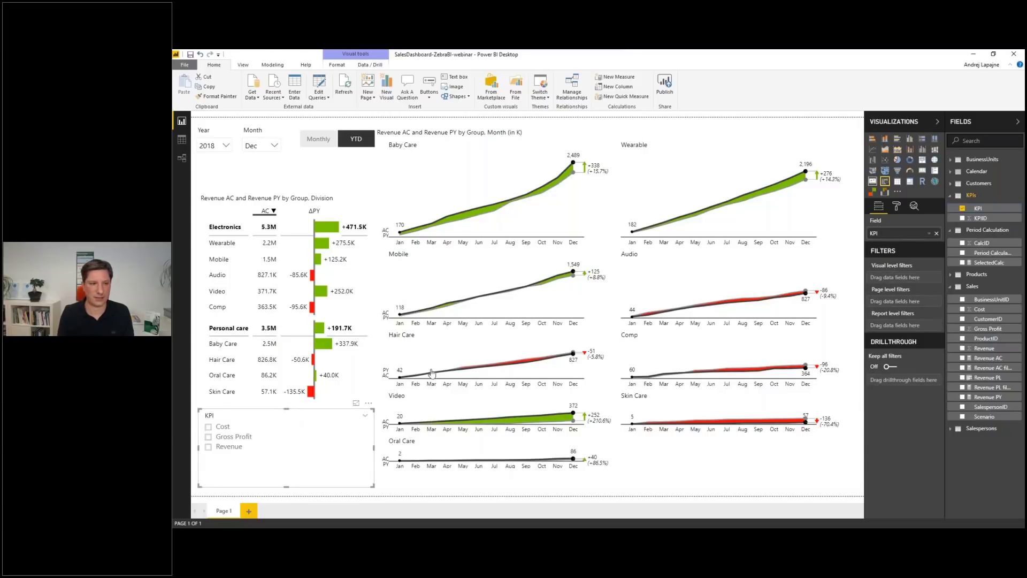
{"action": "left_click", "coordinate": [228, 436]}
{"action": "left_click", "coordinate": [229, 447]}
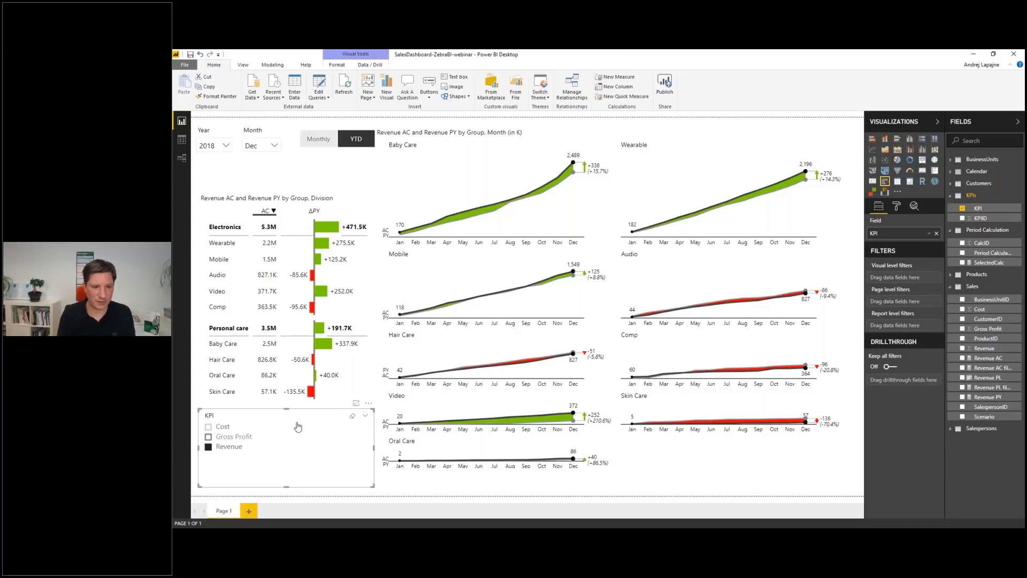
Convert the KPI slicer to a dropdown set to Revenue and shrink it to a compact box below the revenue table.
{"action": "left_click", "coordinate": [365, 416]}
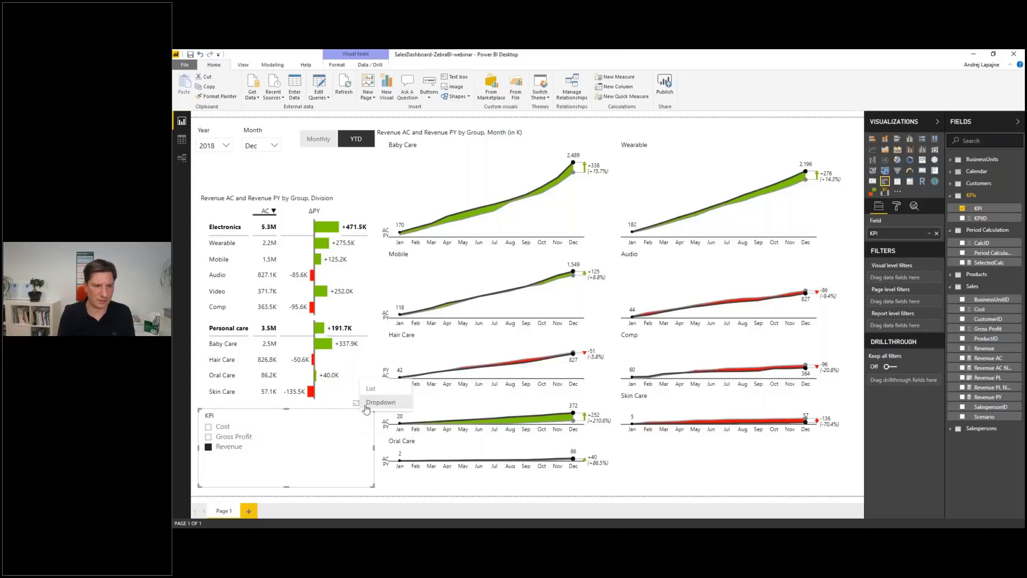
{"action": "left_click", "coordinate": [380, 403]}
{"action": "left_click", "coordinate": [356, 433]}
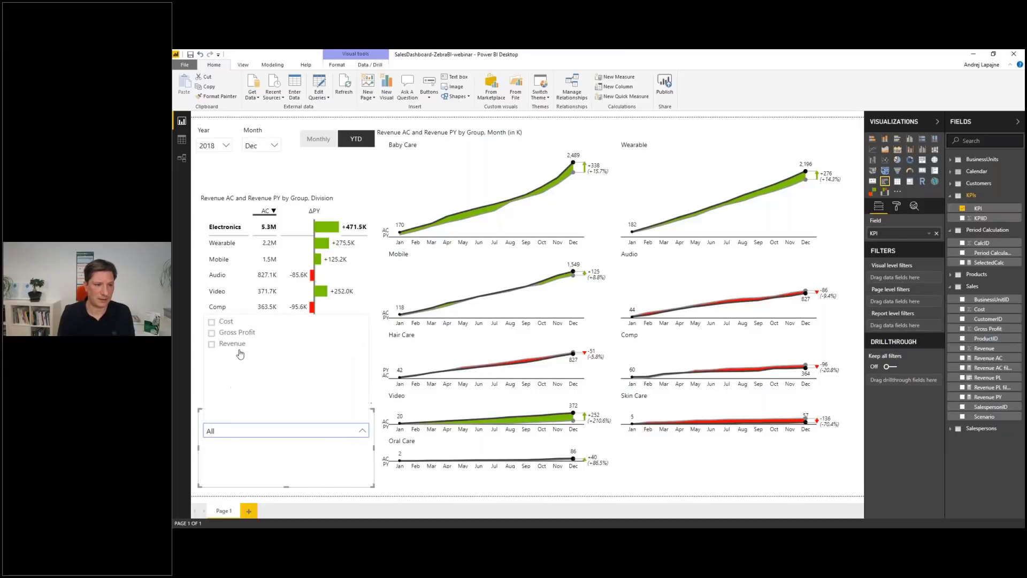
{"action": "left_click", "coordinate": [240, 354]}
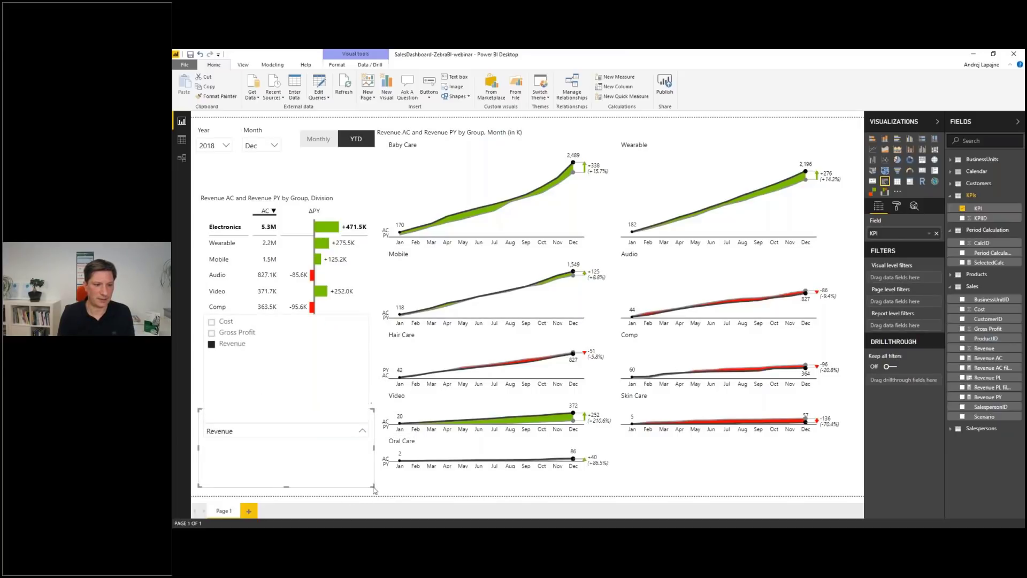
{"action": "left_click_drag", "start_coordinate": [373, 489], "coordinate": [259, 452]}
{"action": "mouse_move", "coordinate": [217, 416]}
{"action": "left_mouse_down"}
{"action": "mouse_move", "coordinate": [219, 489]}
{"action": "mouse_move", "coordinate": [223, 426]}
{"action": "left_mouse_up"}
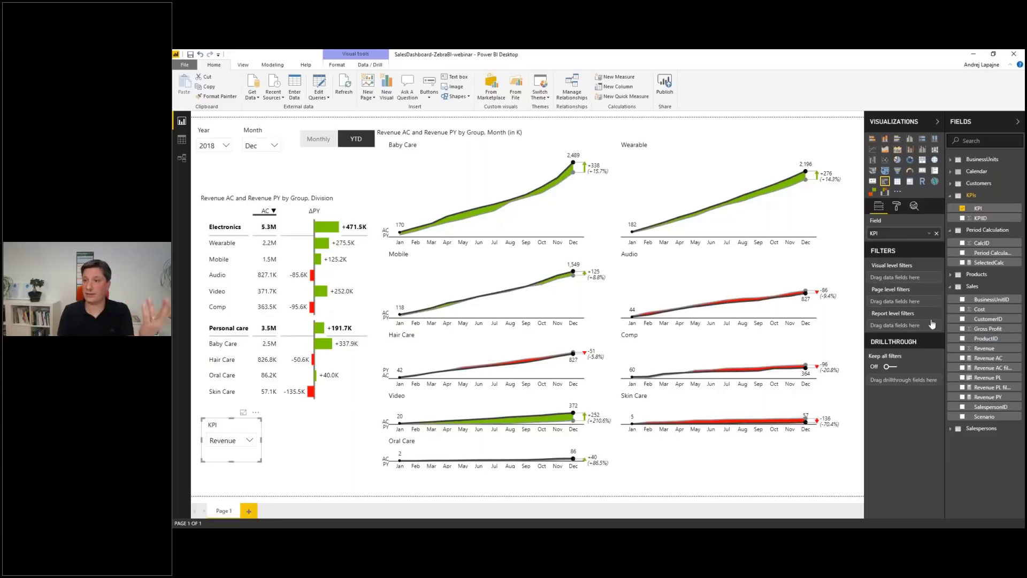
Create the measure SelectedKPI = MIN(KPIs[KPIID]) in the KPIs table.
{"action": "right_click", "coordinate": [978, 220]}
{"action": "left_click", "coordinate": [977, 257]}
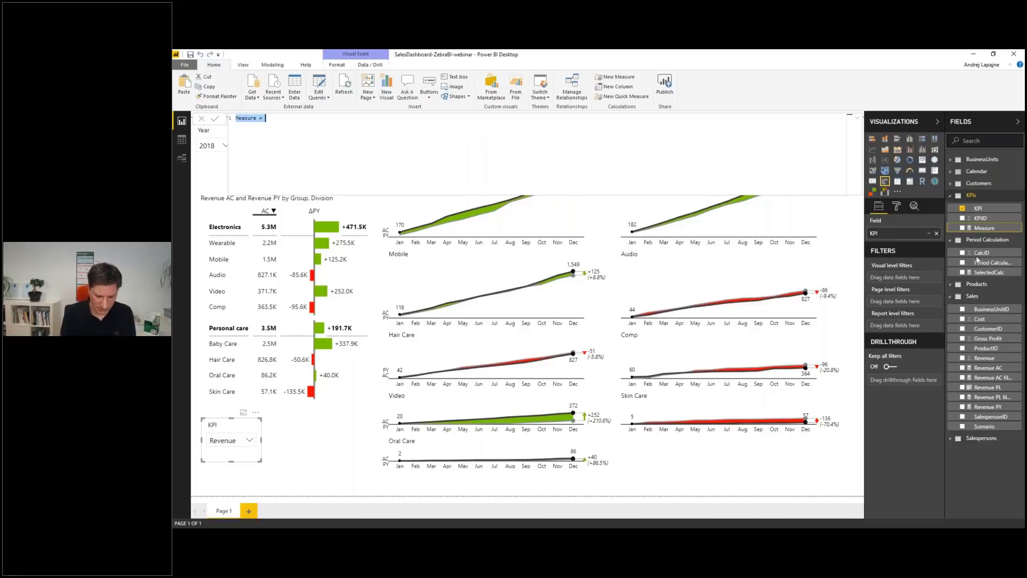
{"action": "type", "text": "Select"}
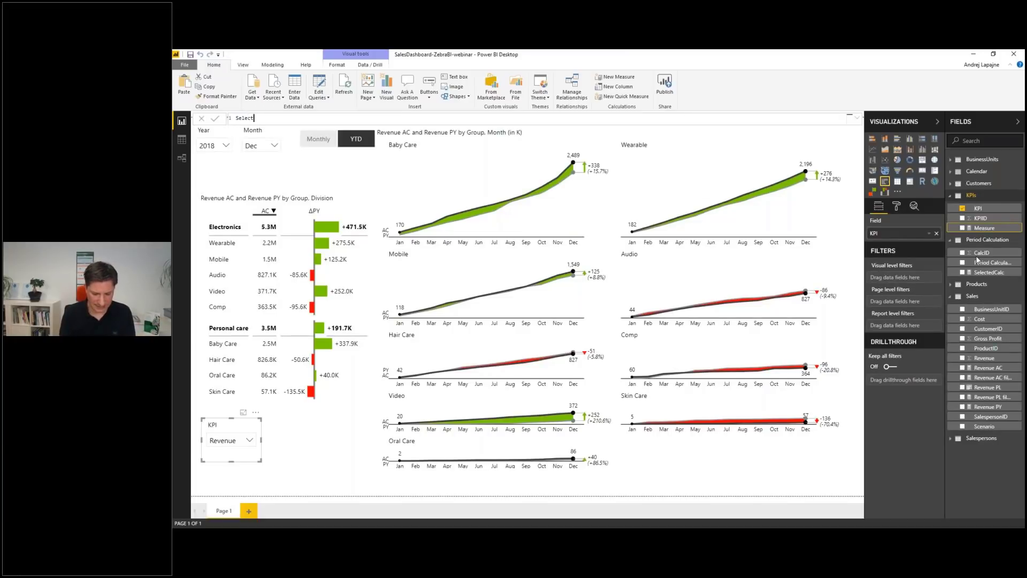
{"action": "type", "text": "ed"}
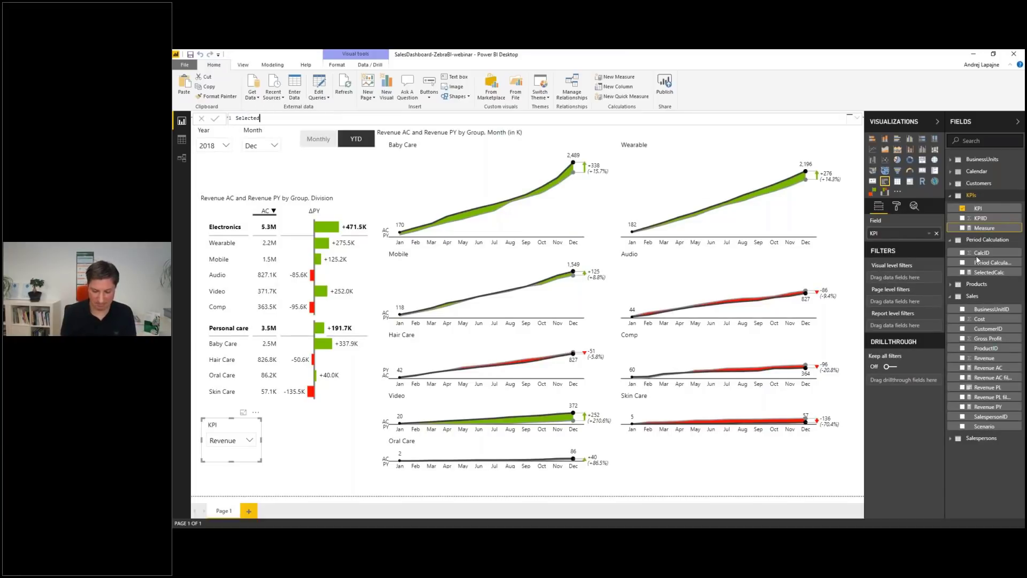
{"action": "type", "text": "KPI"}
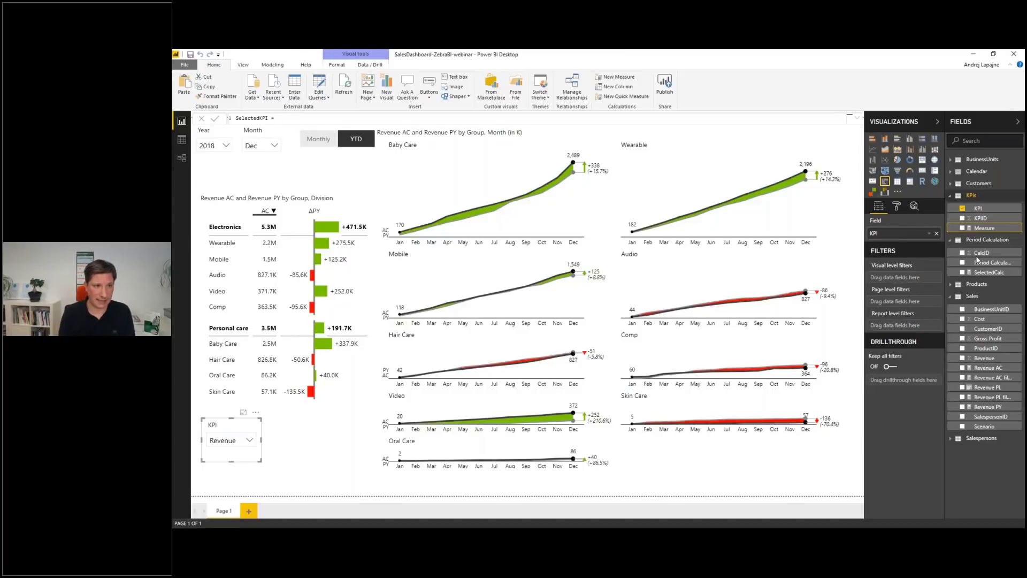
{"action": "type", "text": " = MIN("}
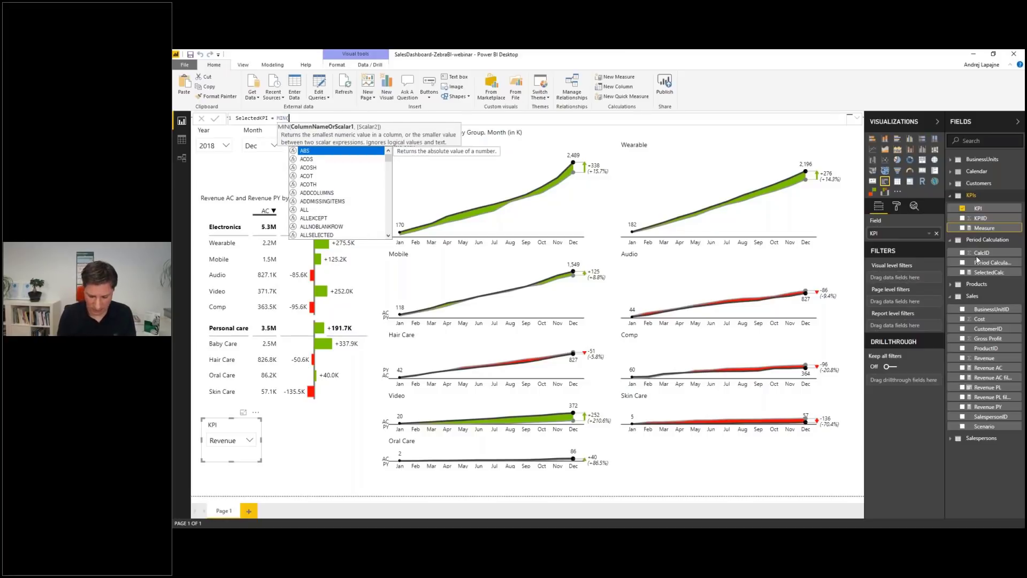
{"action": "type", "text": "KPIs[KPIID]"}
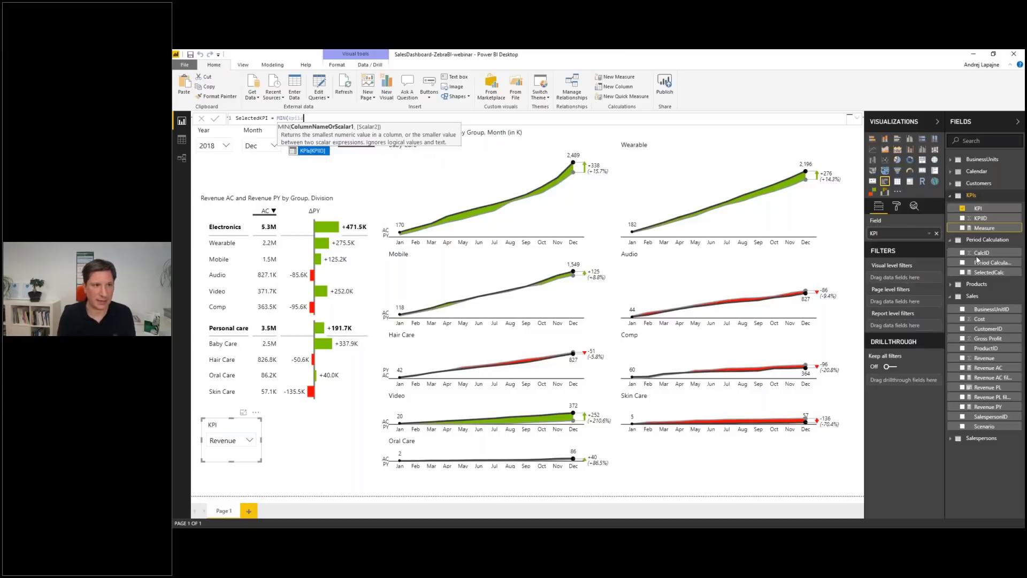
{"action": "type", "text": "("}
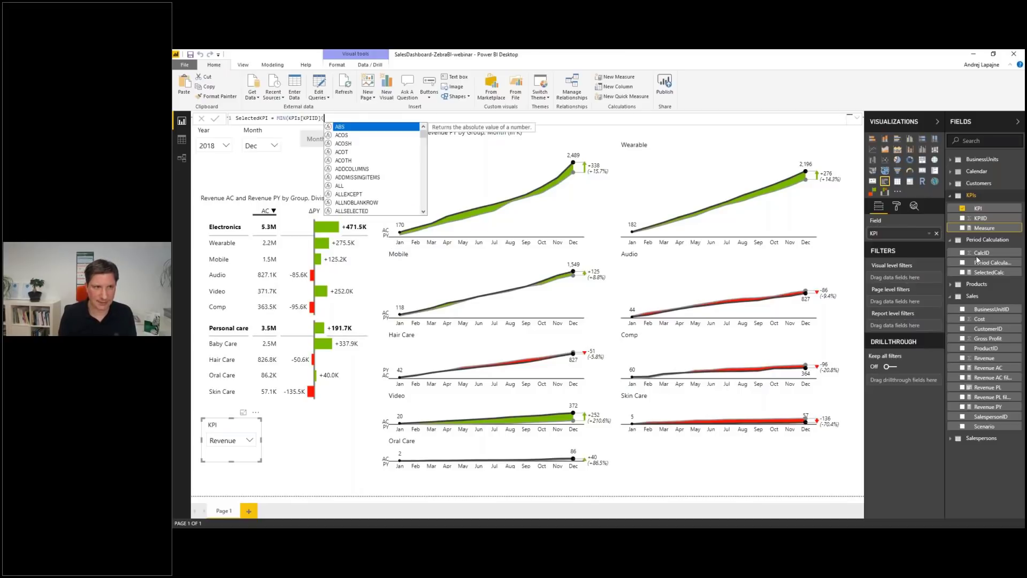
{"action": "key", "text": "BackSpace"}
{"action": "type", "text": ")"}
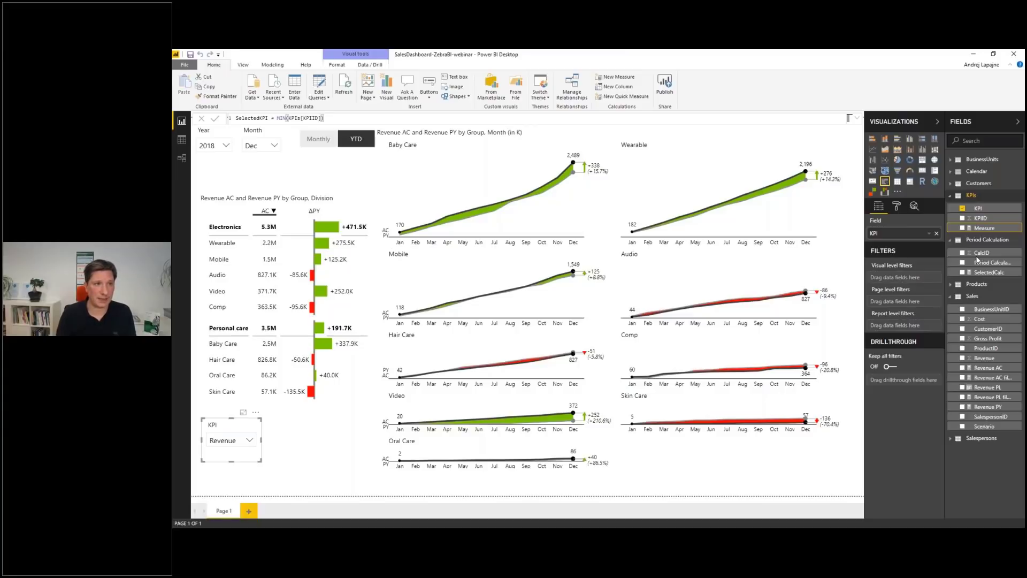
{"action": "key", "text": "Return"}
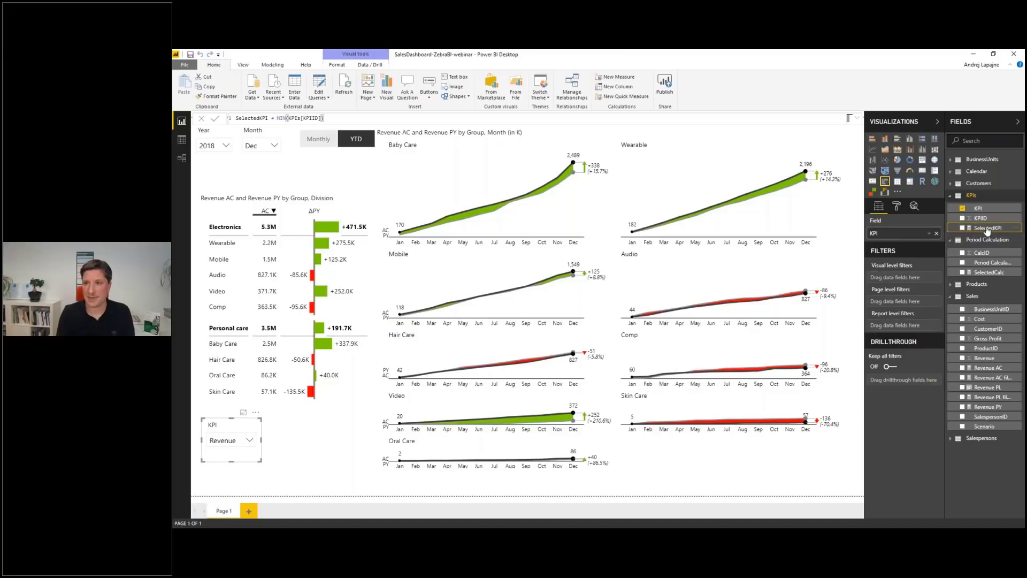
Show the SelectedKPI measure as a card beside the KPI slicer.
{"action": "left_click", "coordinate": [397, 489]}
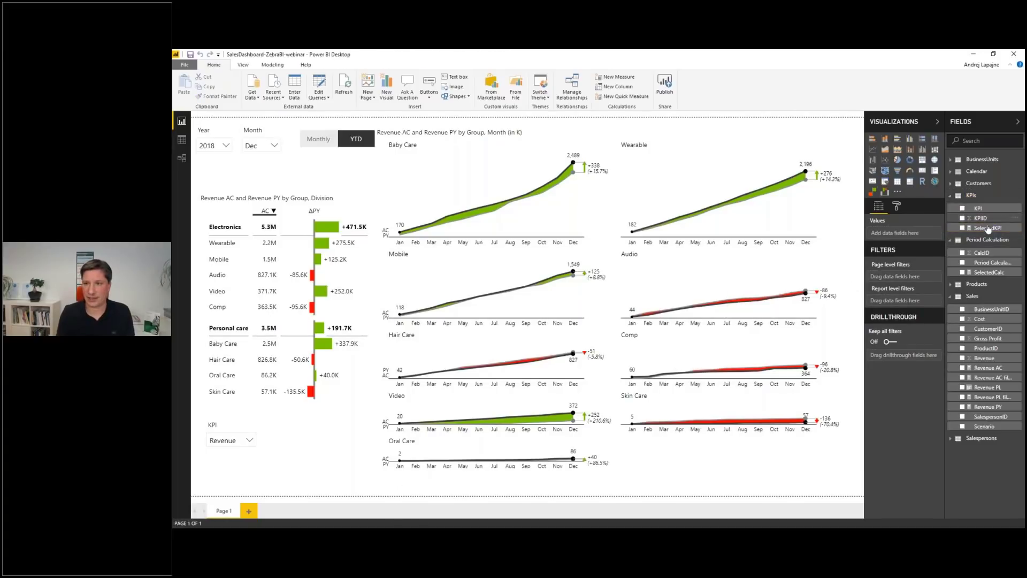
{"action": "left_click_drag", "start_coordinate": [988, 228], "coordinate": [311, 434]}
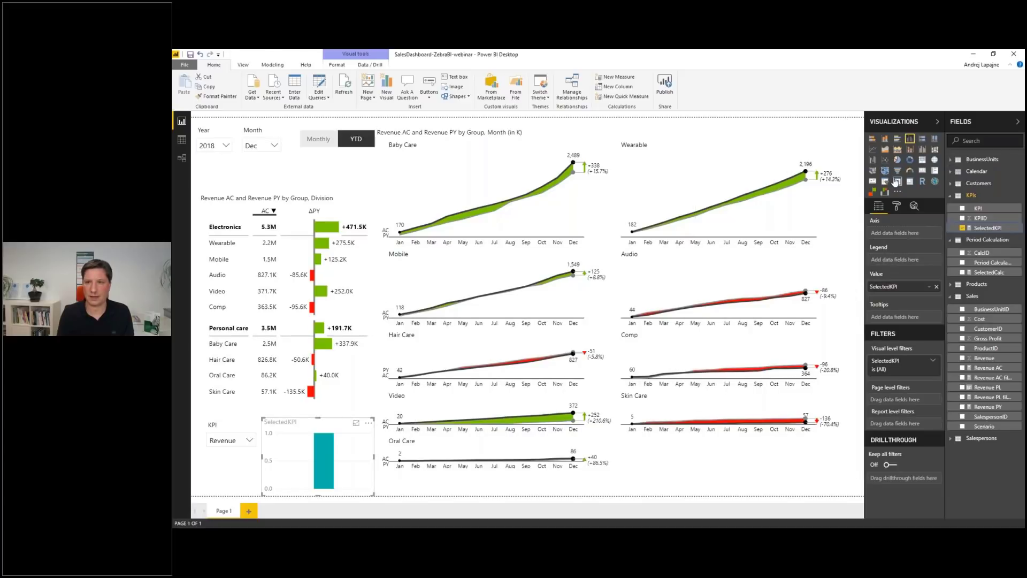
{"action": "left_click", "coordinate": [922, 170]}
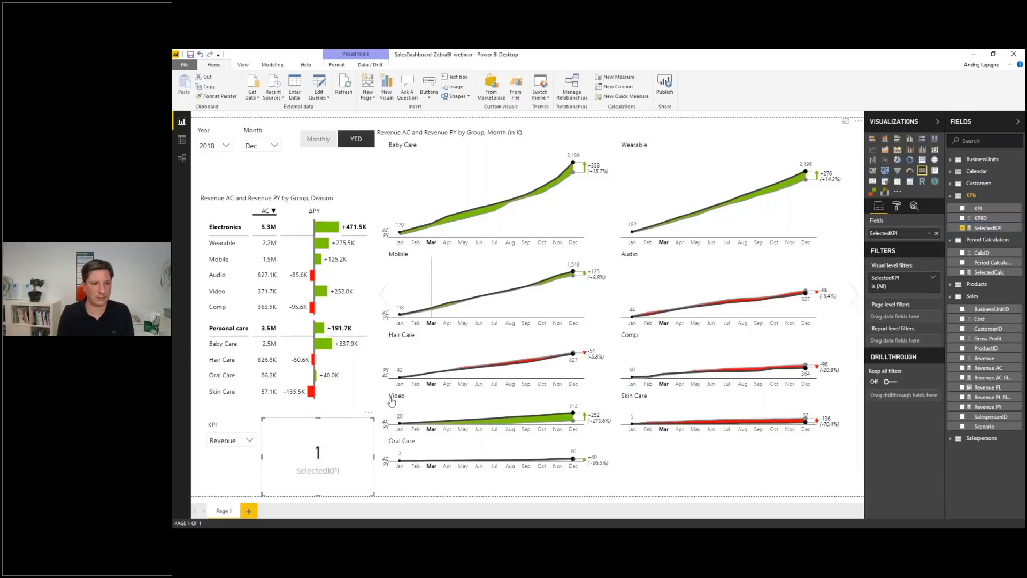
Switch the KPI slicer to Gross Profit and then Cost to check the value on the SelectedKPI card.
{"action": "left_click", "coordinate": [239, 440]}
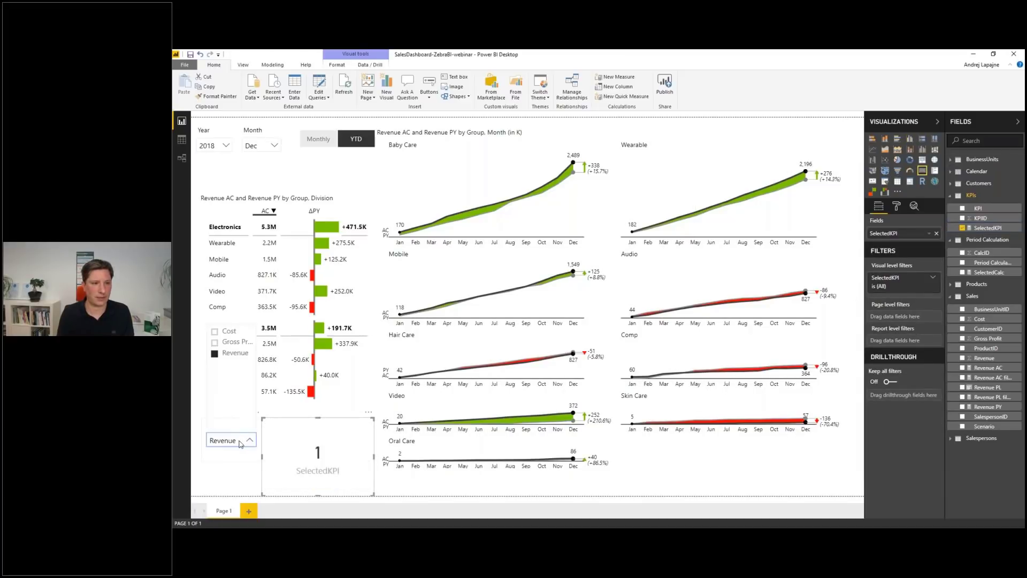
{"action": "left_click", "coordinate": [230, 344]}
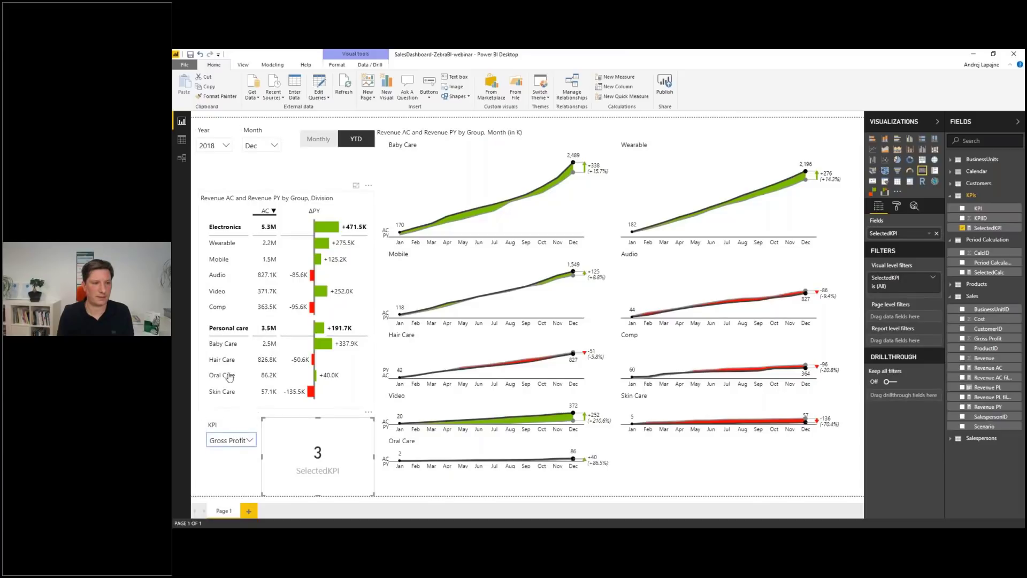
{"action": "left_click", "coordinate": [231, 440]}
{"action": "left_click", "coordinate": [229, 332]}
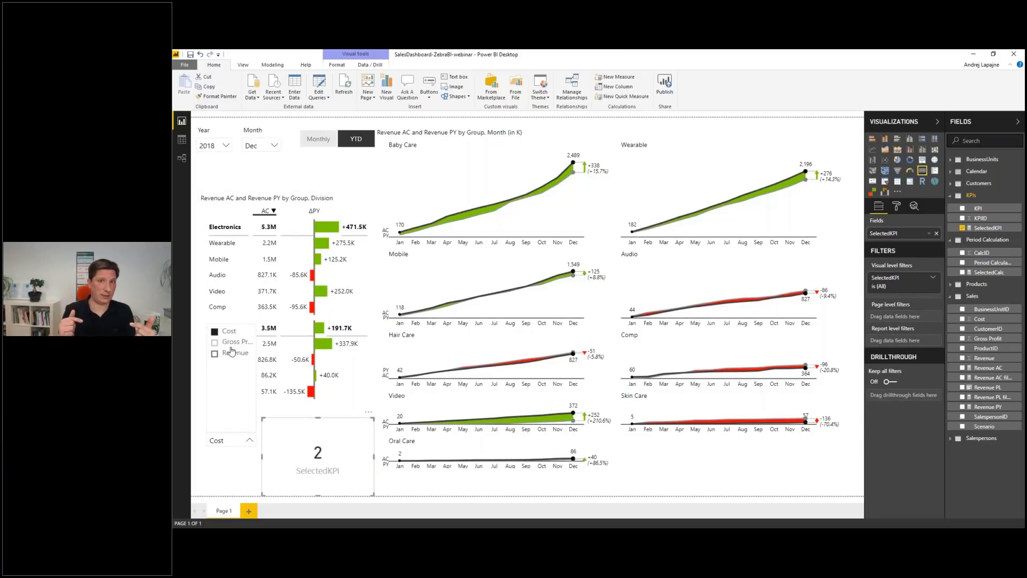
Sort the KPI column of the KPIs table by KPIID in the data view.
{"action": "left_click", "coordinate": [182, 139]}
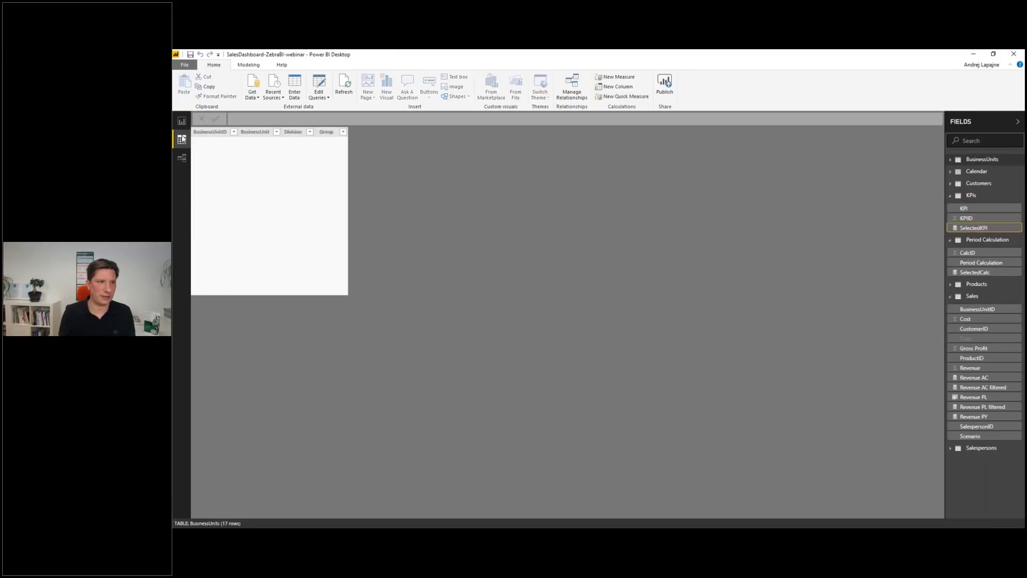
{"action": "left_click", "coordinate": [971, 211]}
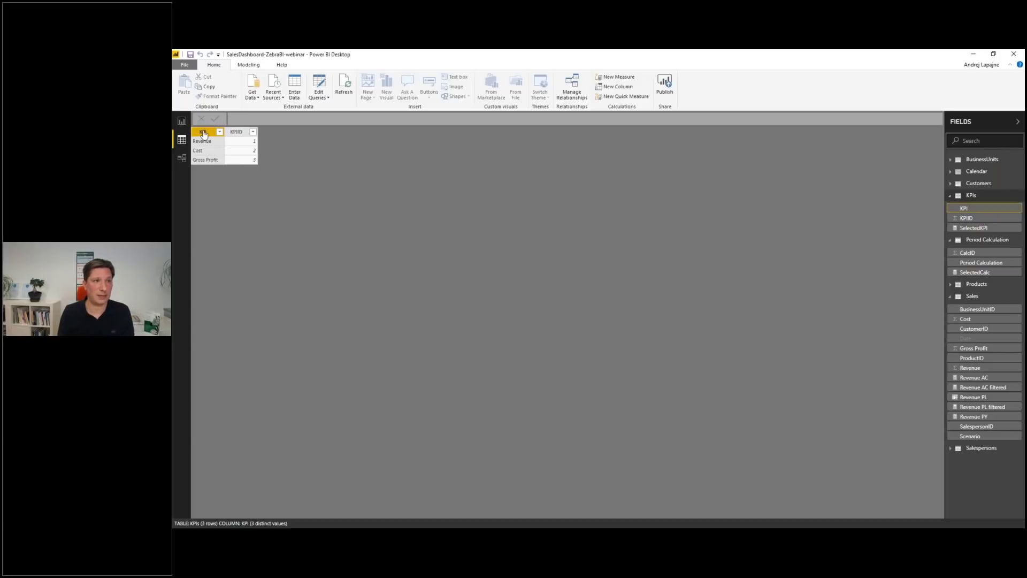
{"action": "left_click", "coordinate": [247, 64]}
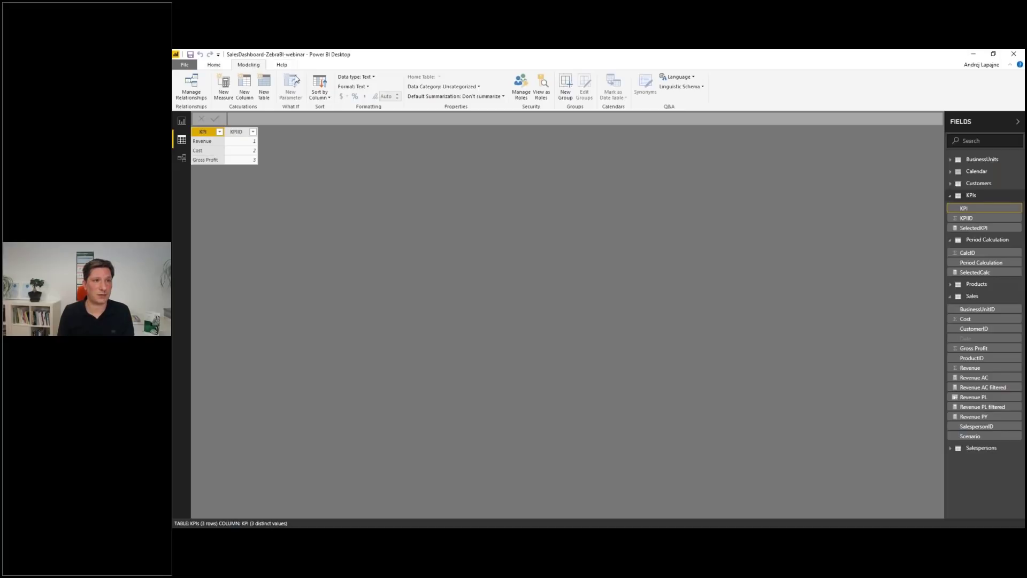
{"action": "left_click", "coordinate": [323, 97]}
{"action": "left_click", "coordinate": [329, 118]}
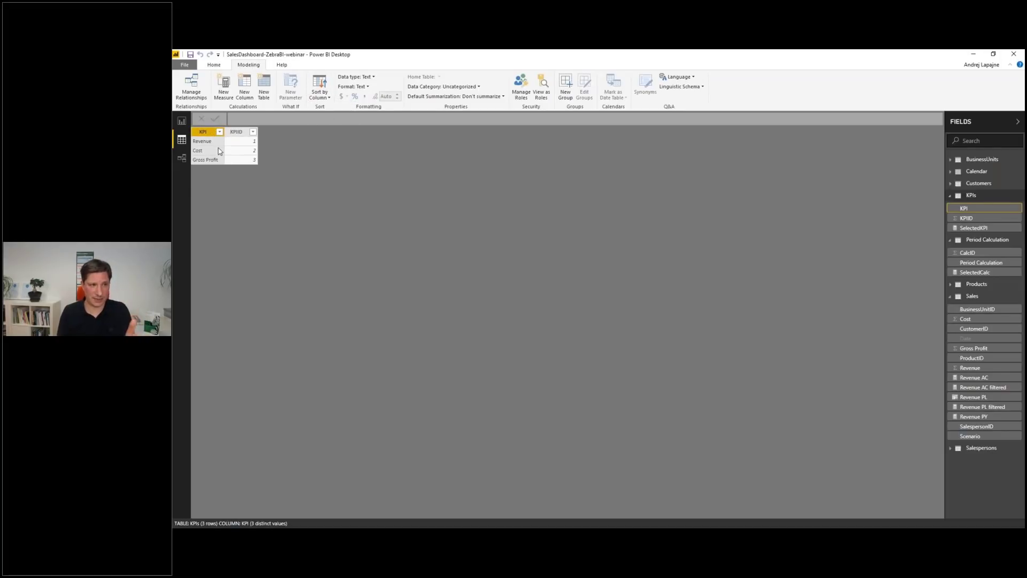
Return to the report page and refresh the data to restore the SelectedKPI card.
{"action": "left_click", "coordinate": [181, 121]}
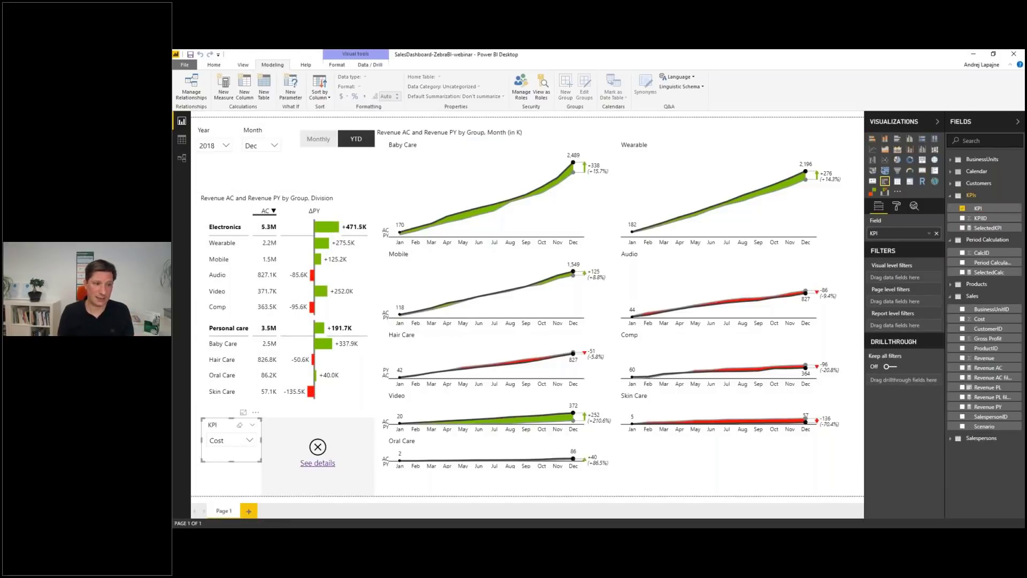
{"action": "left_click", "coordinate": [304, 428]}
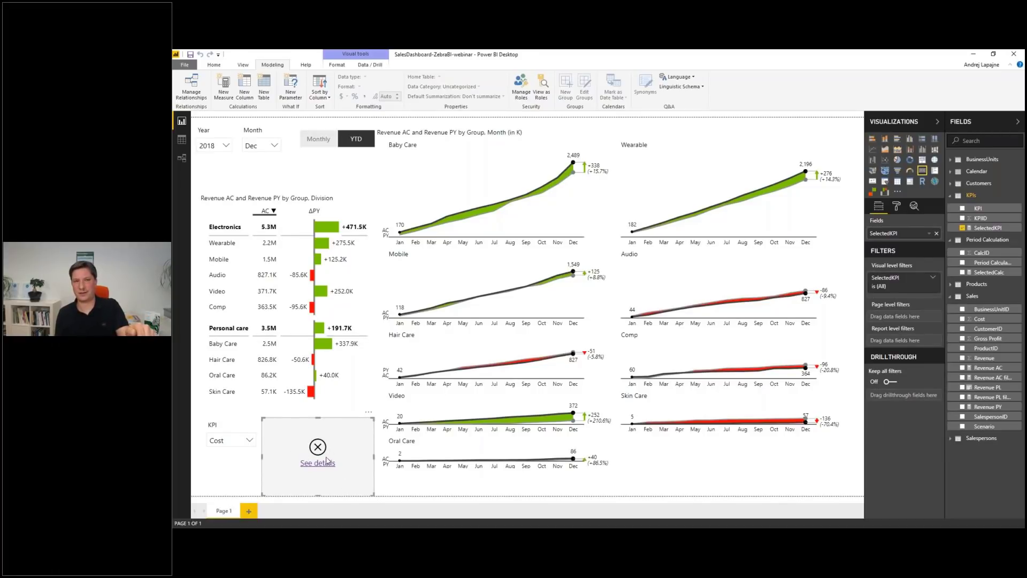
{"action": "left_click", "coordinate": [221, 64]}
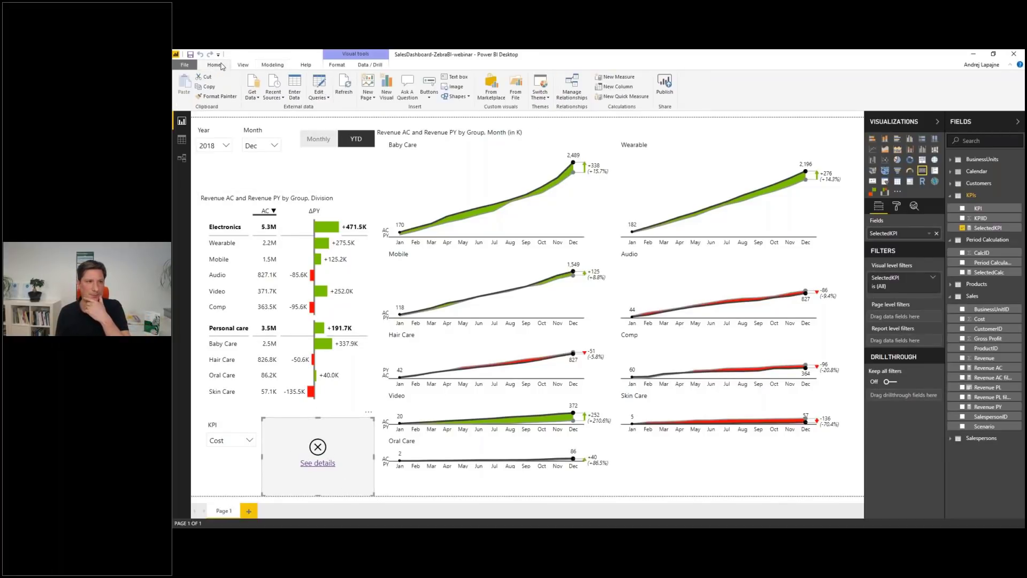
{"action": "left_click", "coordinate": [345, 86]}
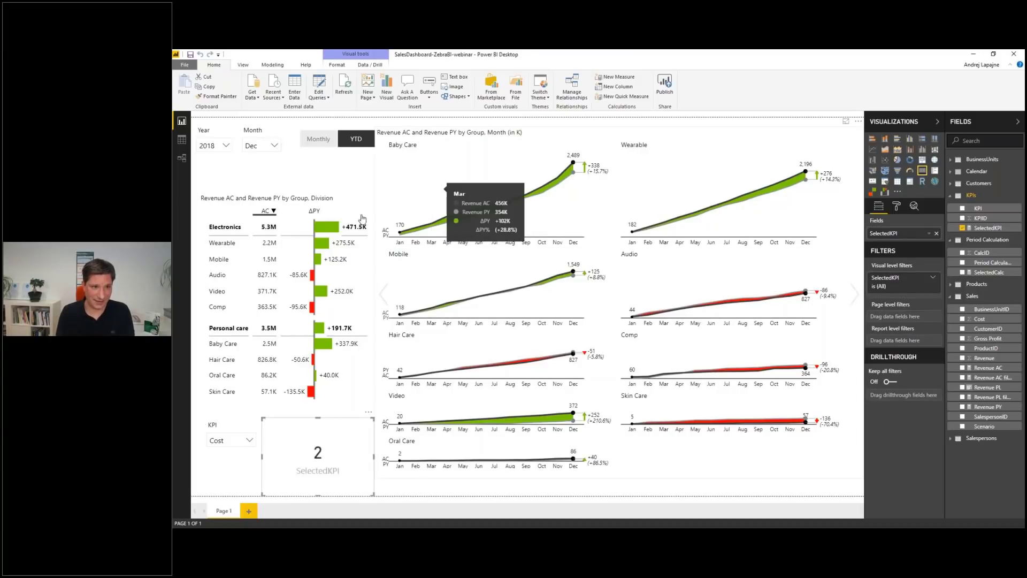
Switch the KPI slicer through Revenue, Cost and Gross Profit to check its order and the SelectedKPI card.
{"action": "left_click", "coordinate": [327, 176]}
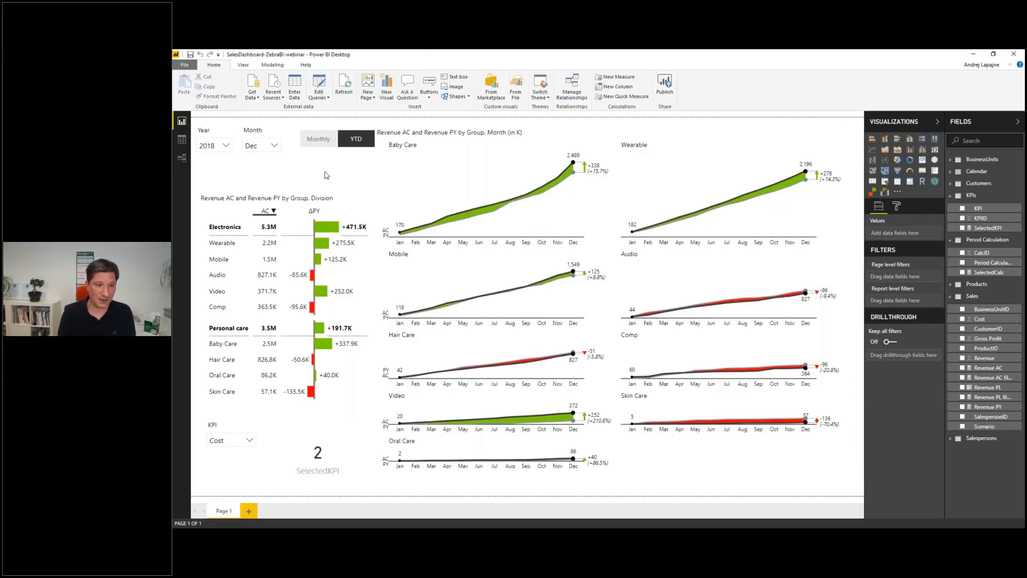
{"action": "left_click", "coordinate": [233, 440]}
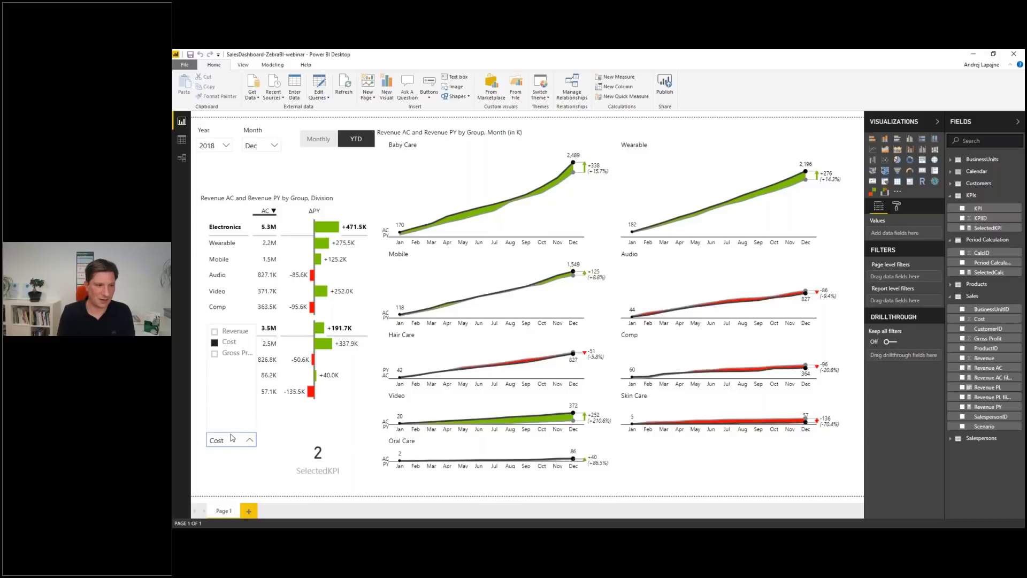
{"action": "left_click", "coordinate": [229, 331]}
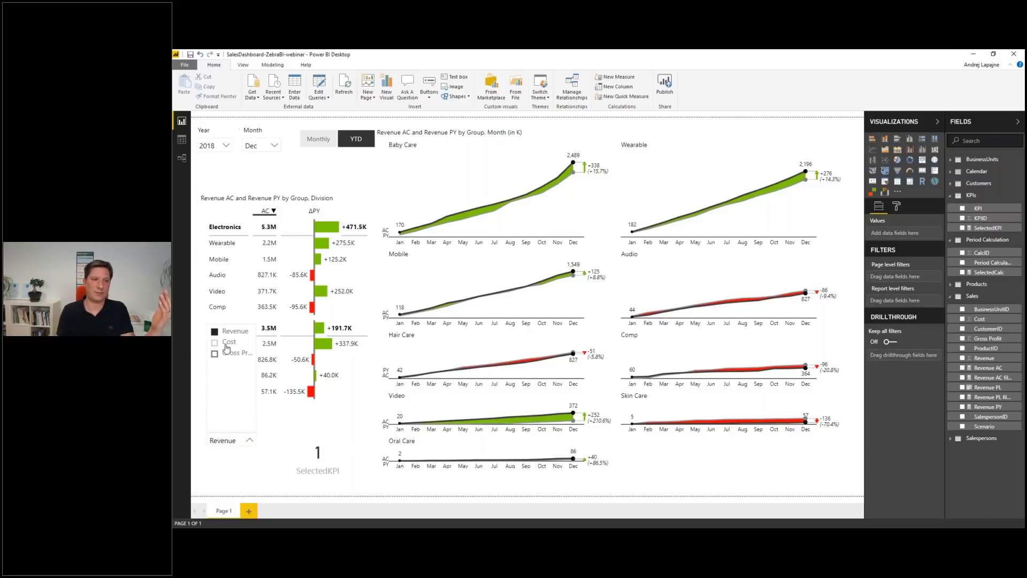
{"action": "left_click", "coordinate": [226, 345]}
{"action": "left_click", "coordinate": [230, 353]}
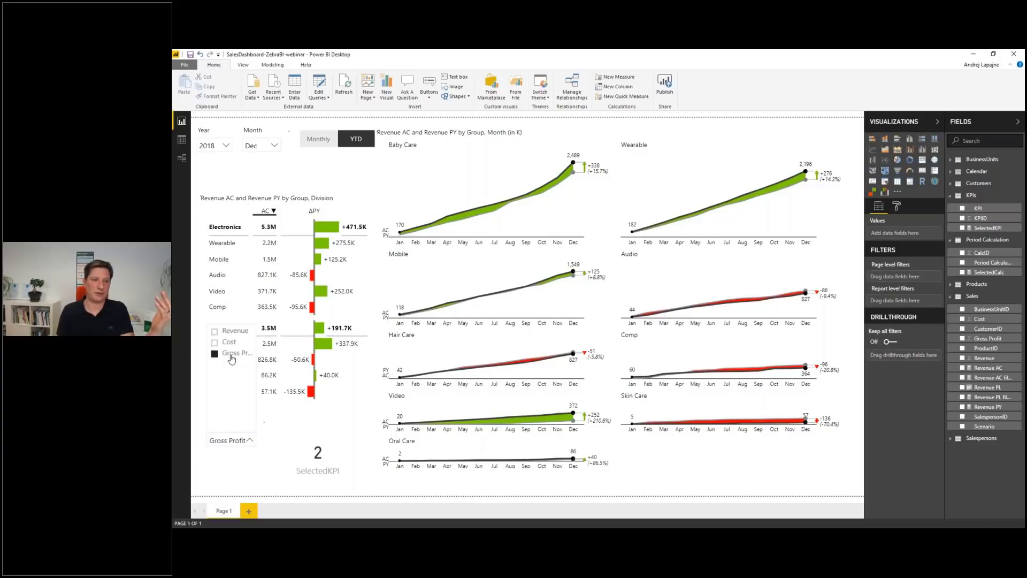
{"action": "left_click", "coordinate": [304, 444]}
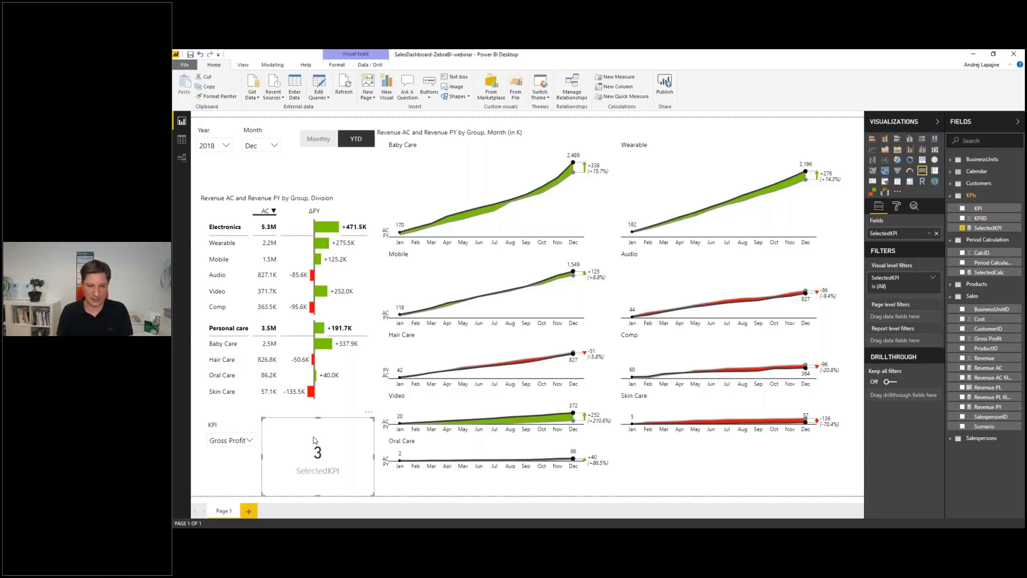
Delete the SelectedKPI card and add a new measure named Selected value to the Sales table.
{"action": "key", "text": "Delete"}
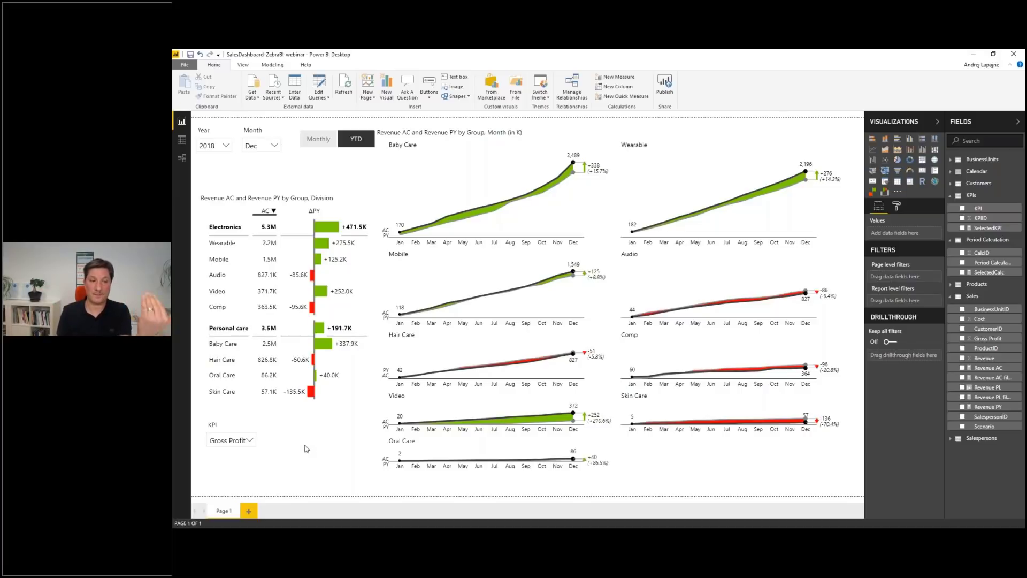
{"action": "right_click", "coordinate": [990, 417]}
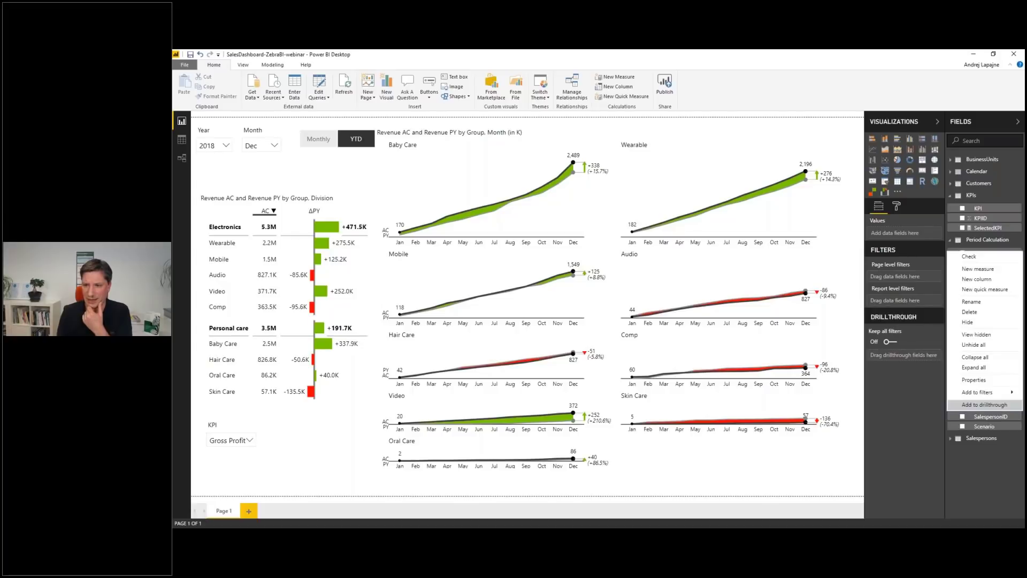
{"action": "left_click", "coordinate": [978, 269]}
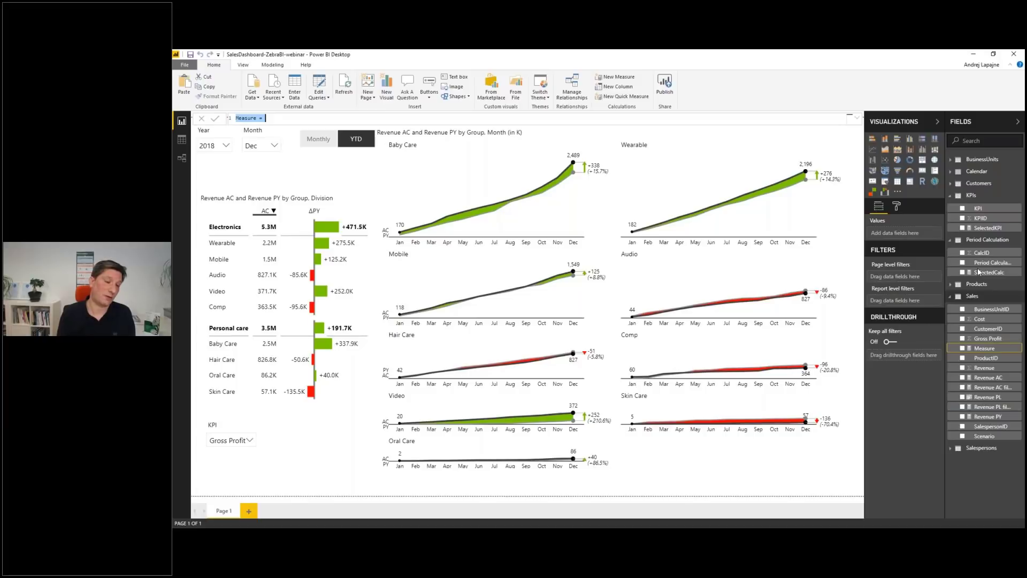
{"action": "type", "text": "S"}
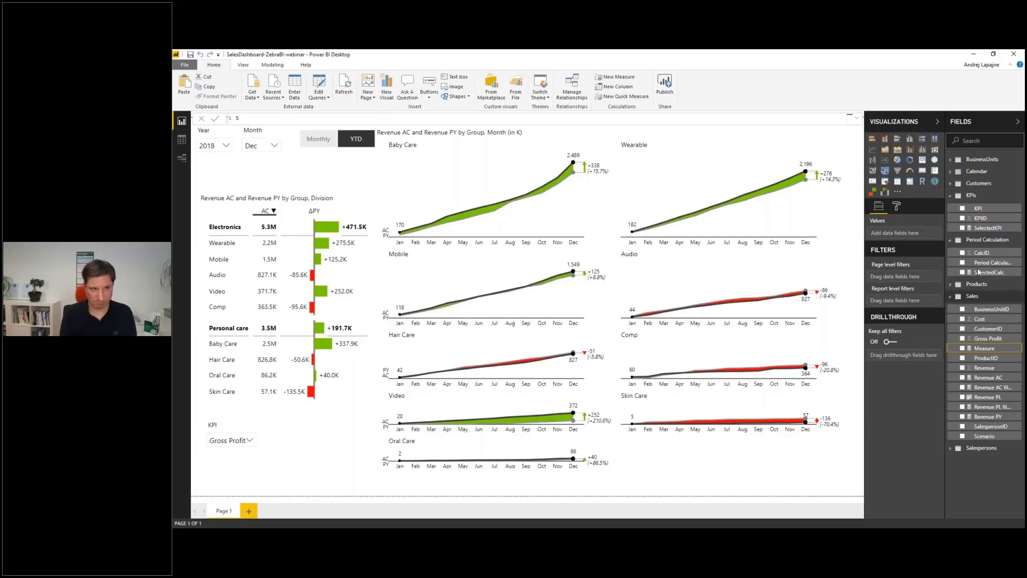
{"action": "type", "text": "ele"}
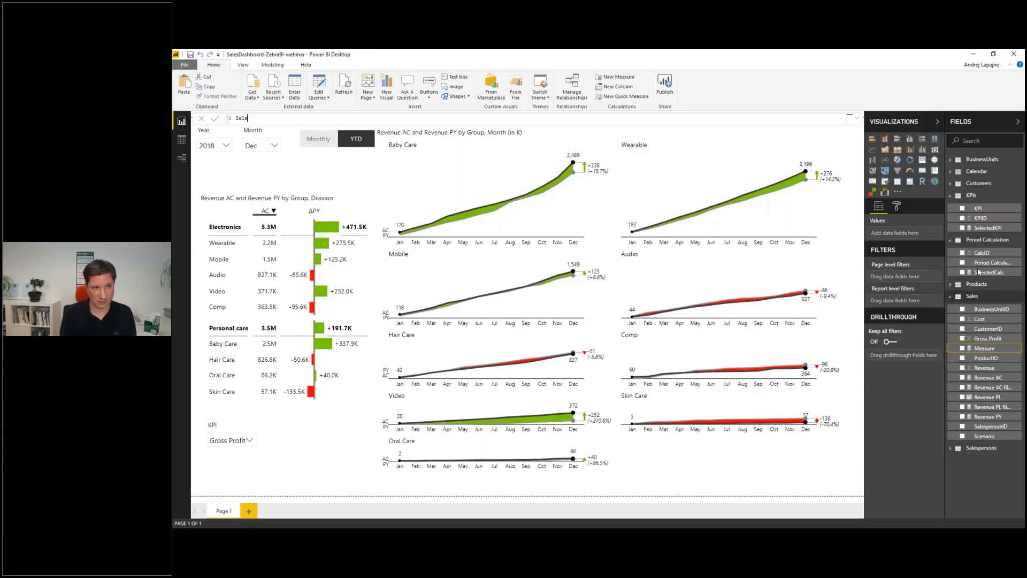
{"action": "type", "text": "cted V"}
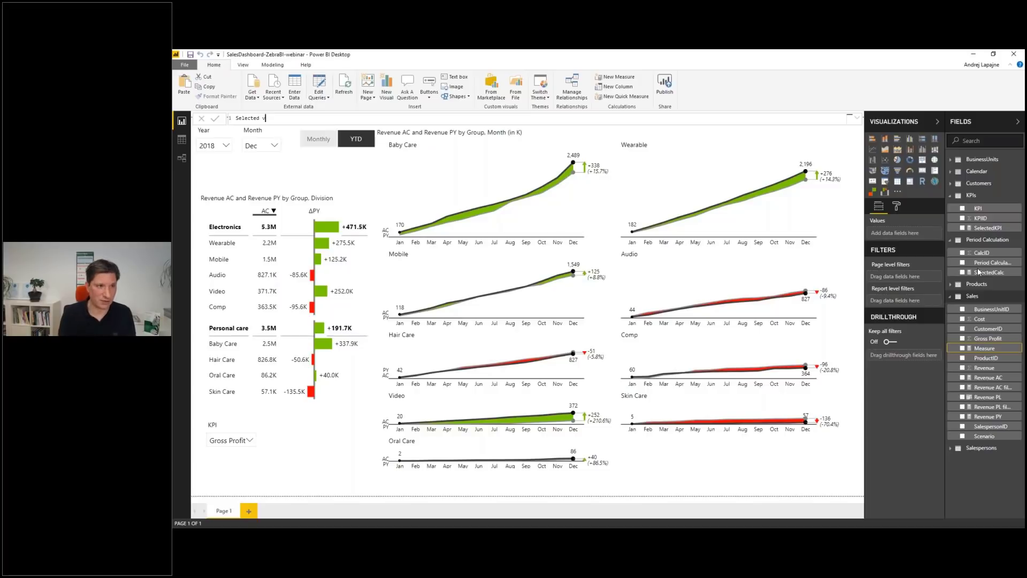
{"action": "type", "text": "e"}
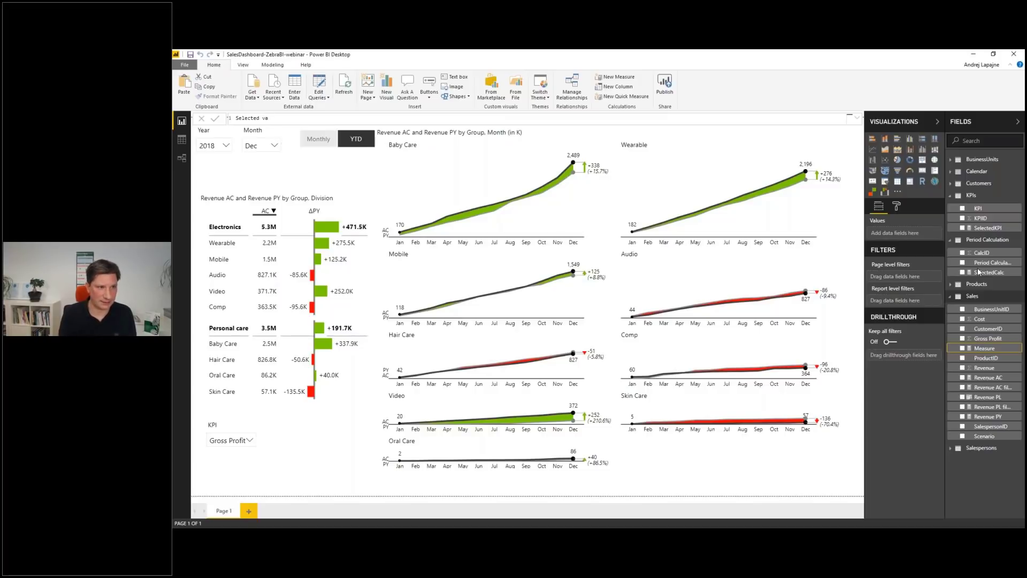
{"action": "type", "text": "lue"}
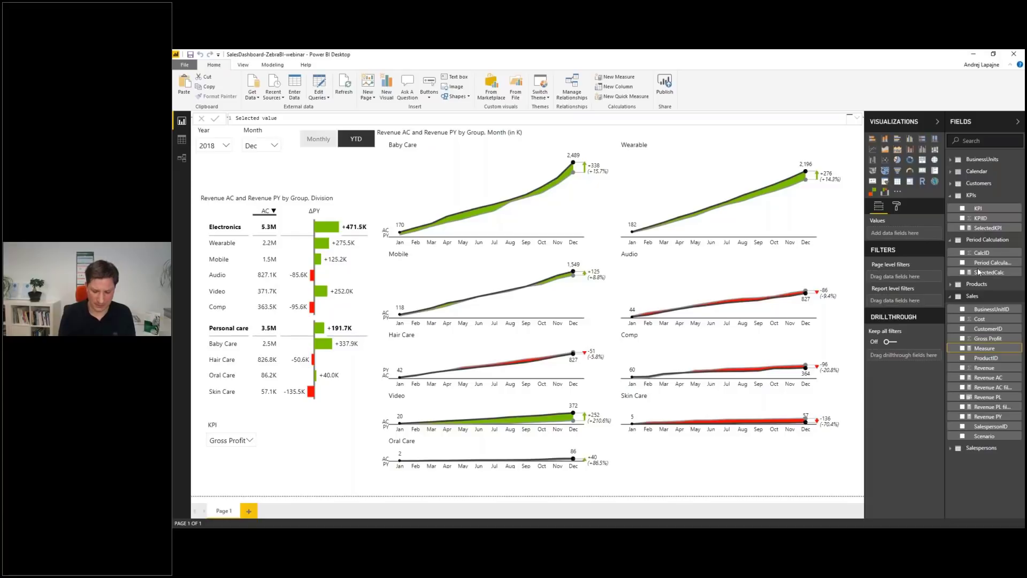
{"action": "type", "text": " = "}
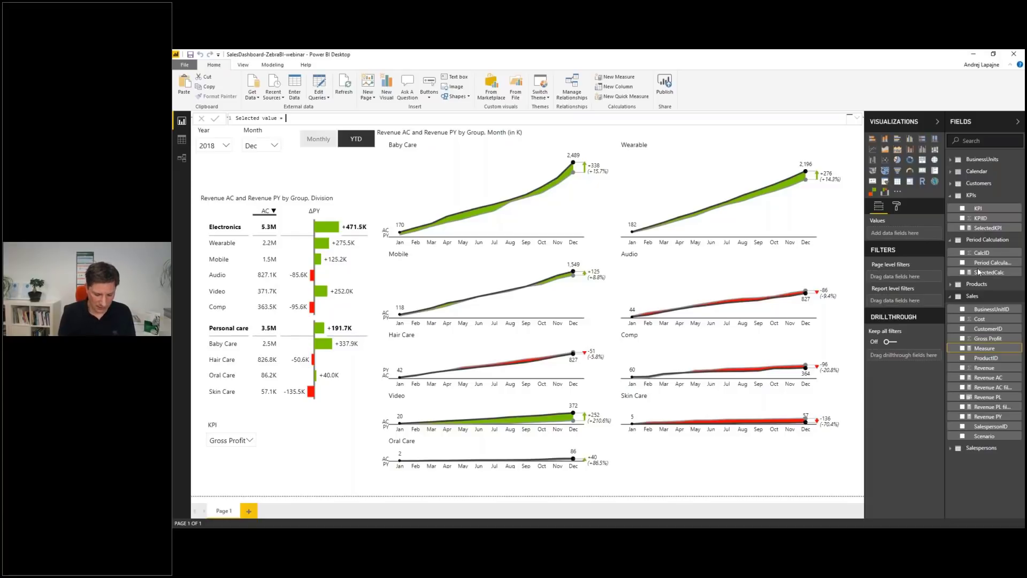
Begin the Selected value formula with SWITCH([SelectedKPI], and add 1 as the first case on a new line.
{"action": "type", "text": "S"}
{"action": "type", "text": "WIT"}
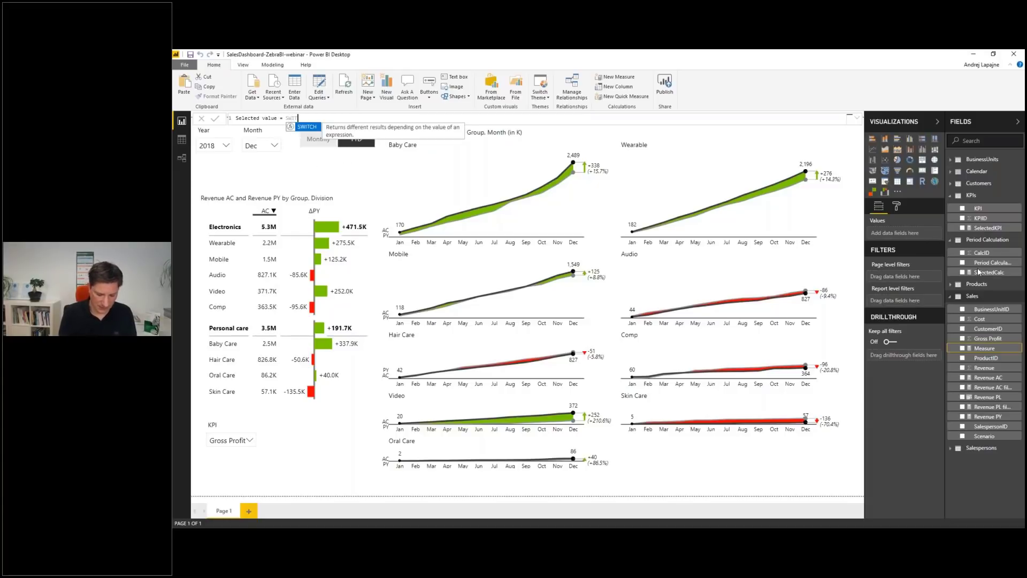
{"action": "type", "text": "CH("}
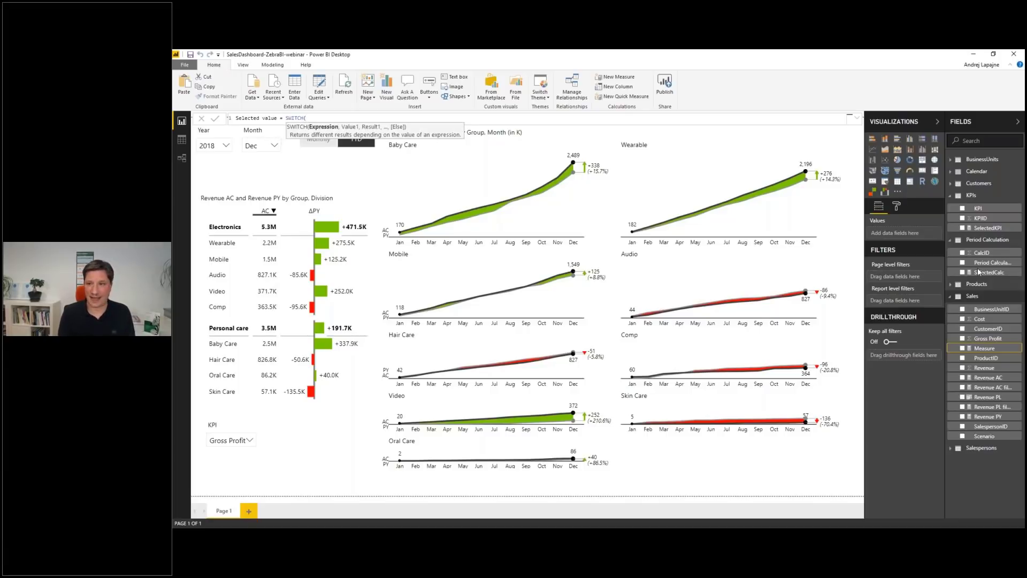
{"action": "type", "text": "Selected"}
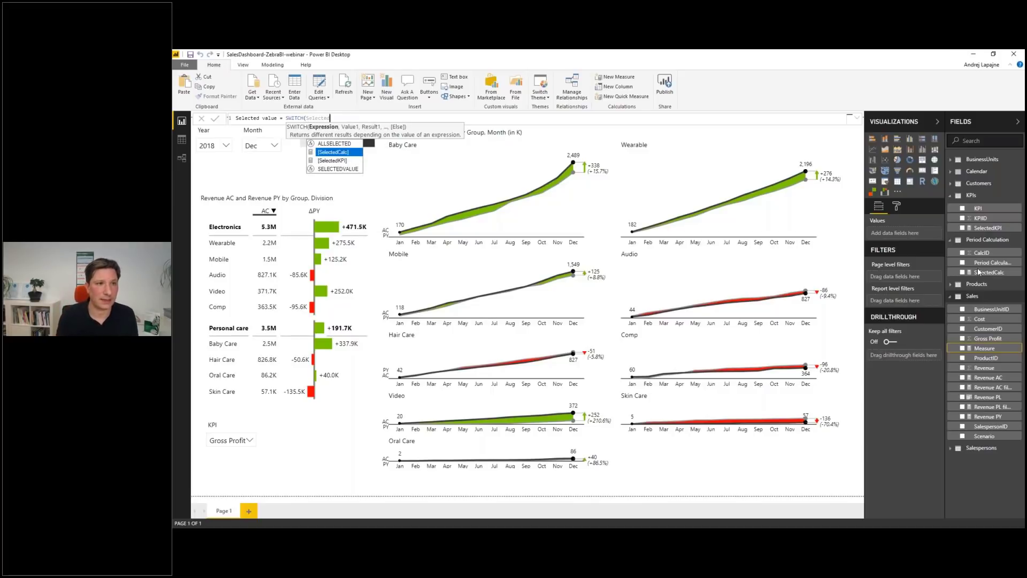
{"action": "key", "text": "Down"}
{"action": "key", "text": "Tab"}
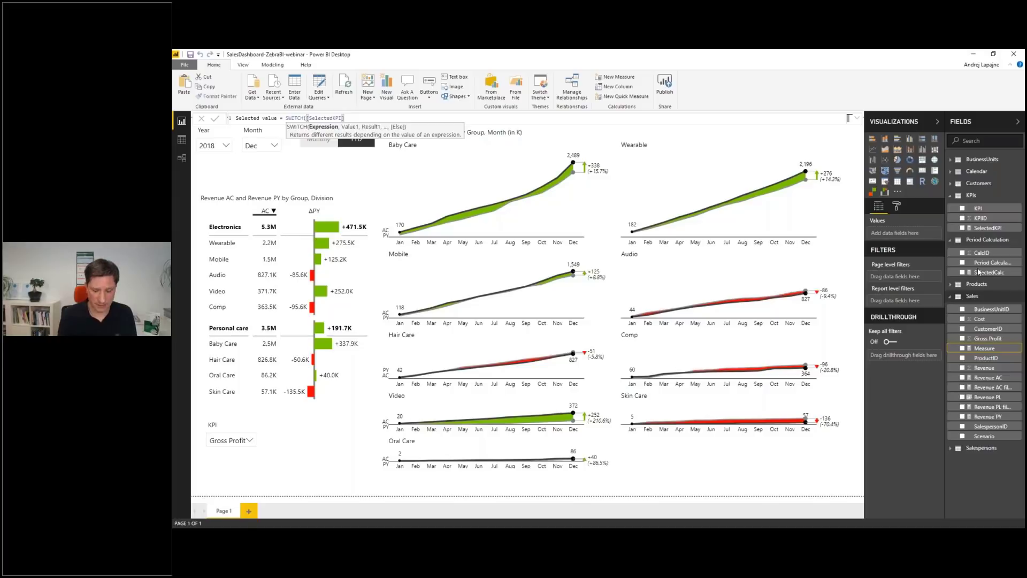
{"action": "type", "text": ","}
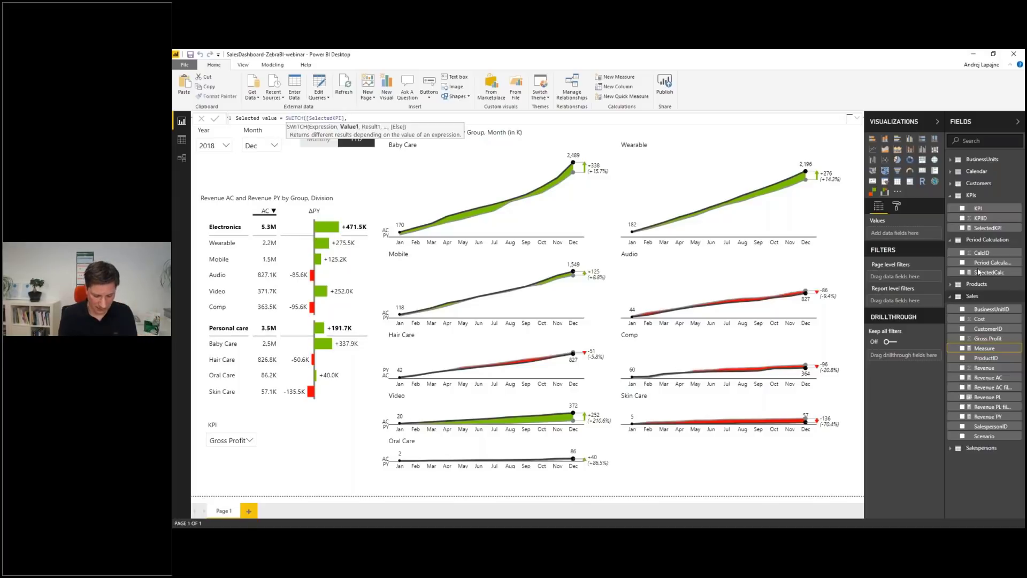
{"action": "key", "text": "shift+Return"}
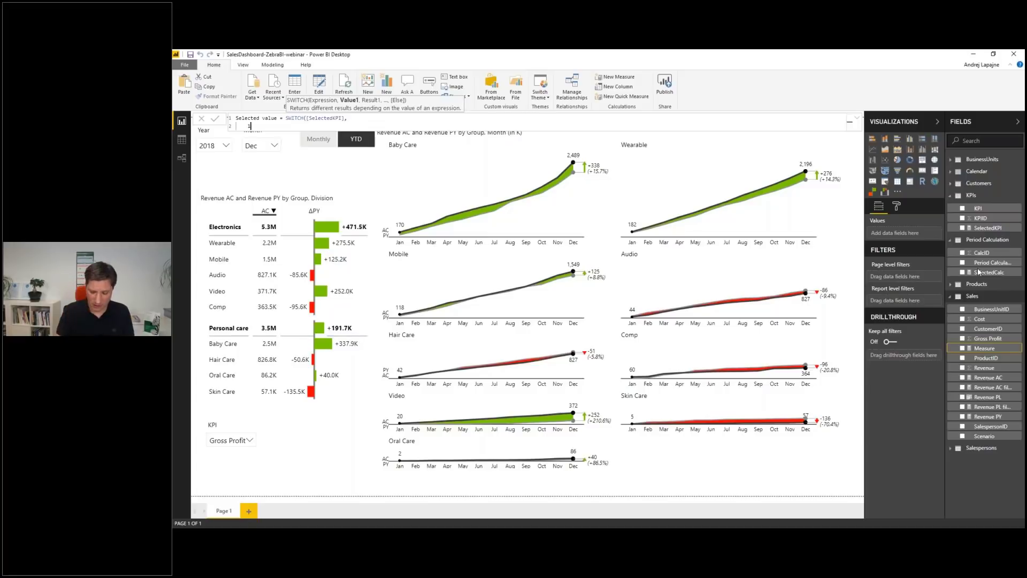
{"action": "type", "text": "1, "}
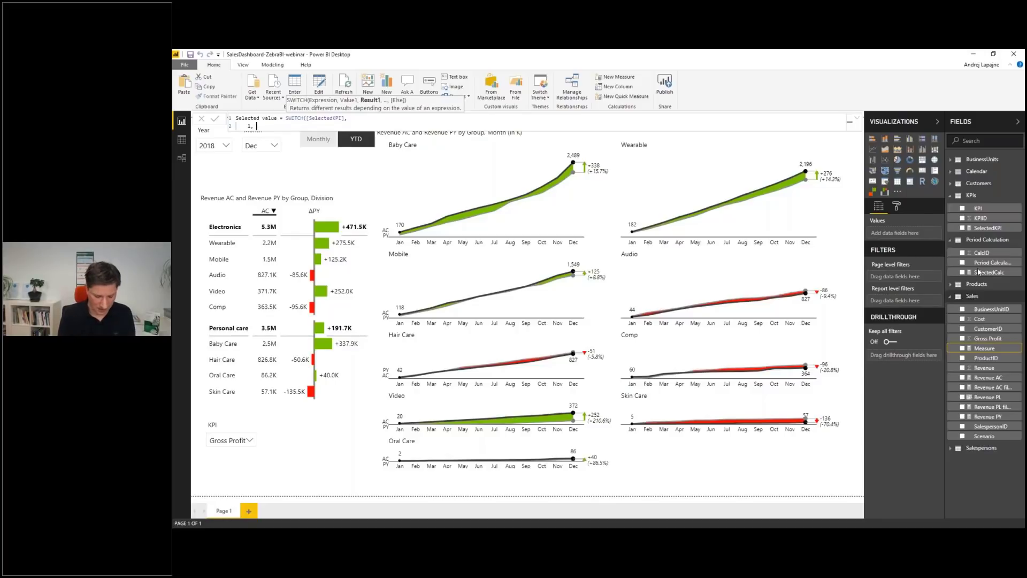
{"action": "type", "text": "Re"}
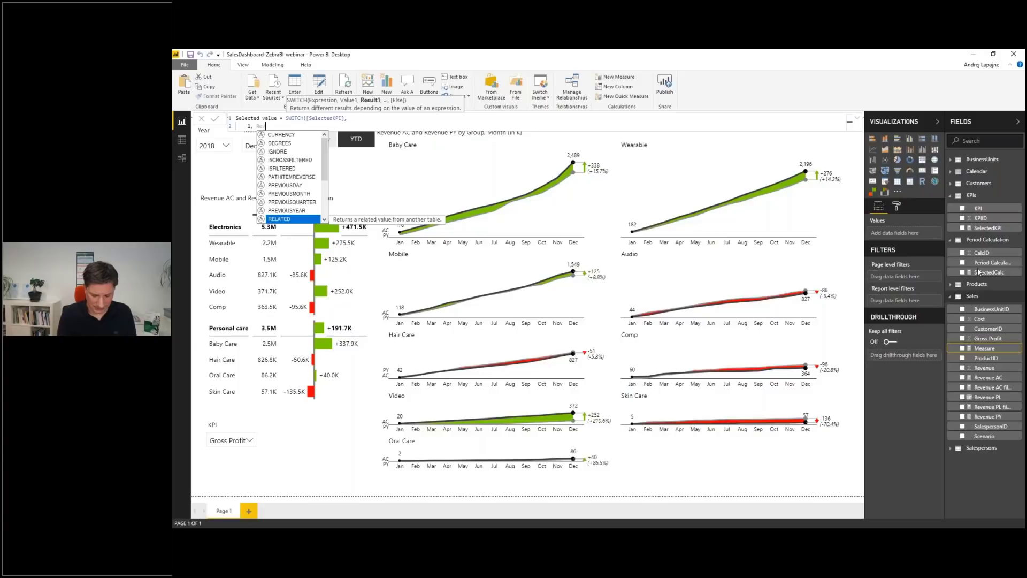
{"action": "type", "text": "venue"}
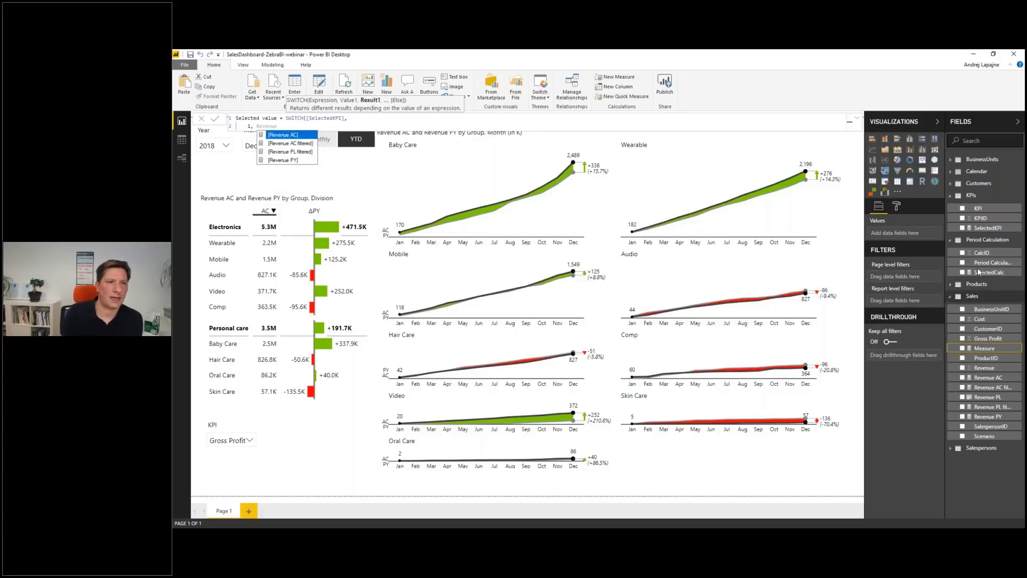
{"action": "key", "text": "BackSpace"}
{"action": "key", "text": "BackSpace"}
{"action": "key", "text": "BackSpace"}
{"action": "key", "text": "BackSpace"}
{"action": "key", "text": "BackSpace"}
{"action": "key", "text": "BackSpace"}
{"action": "key", "text": "BackSpace"}
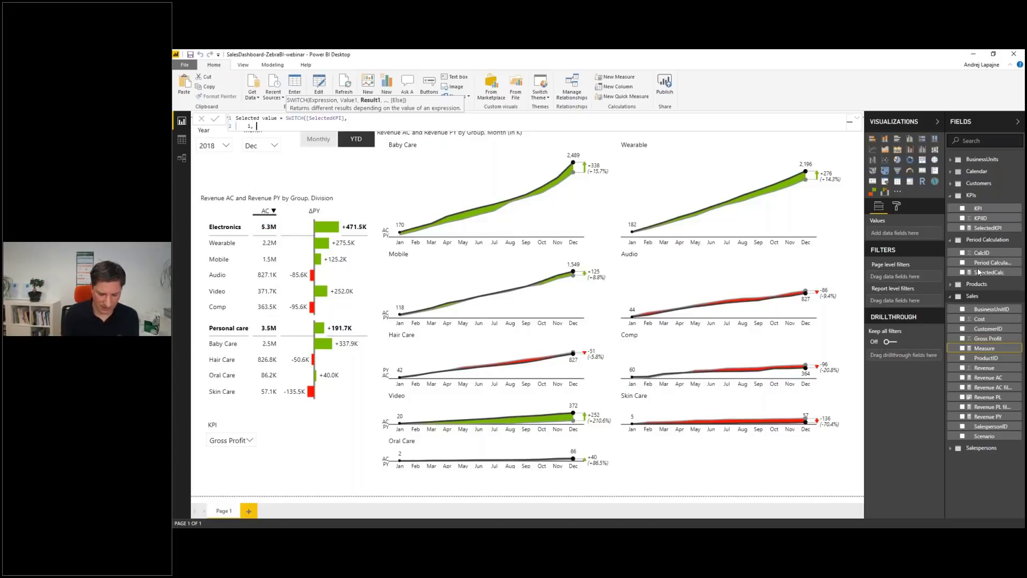
{"action": "type", "text": "s"}
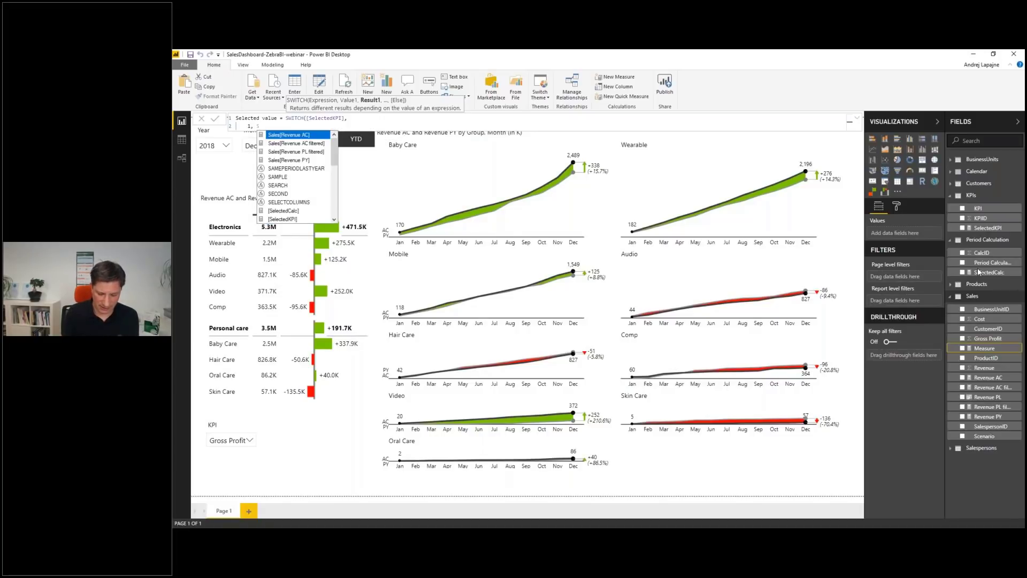
{"action": "type", "text": "um("}
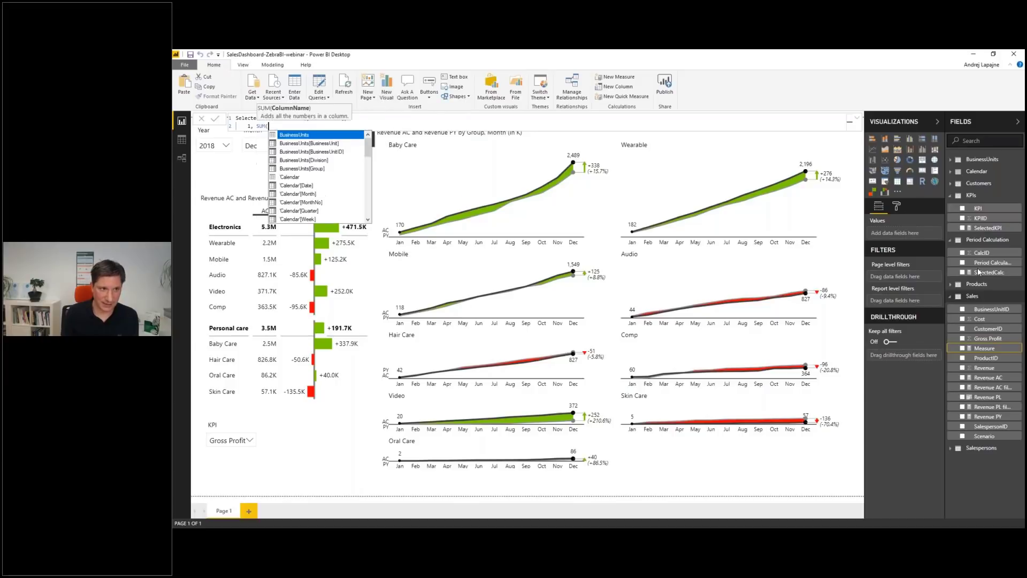
{"action": "key", "text": "BackSpace"}
{"action": "key", "text": "BackSpace"}
{"action": "key", "text": "BackSpace"}
{"action": "key", "text": "BackSpace"}
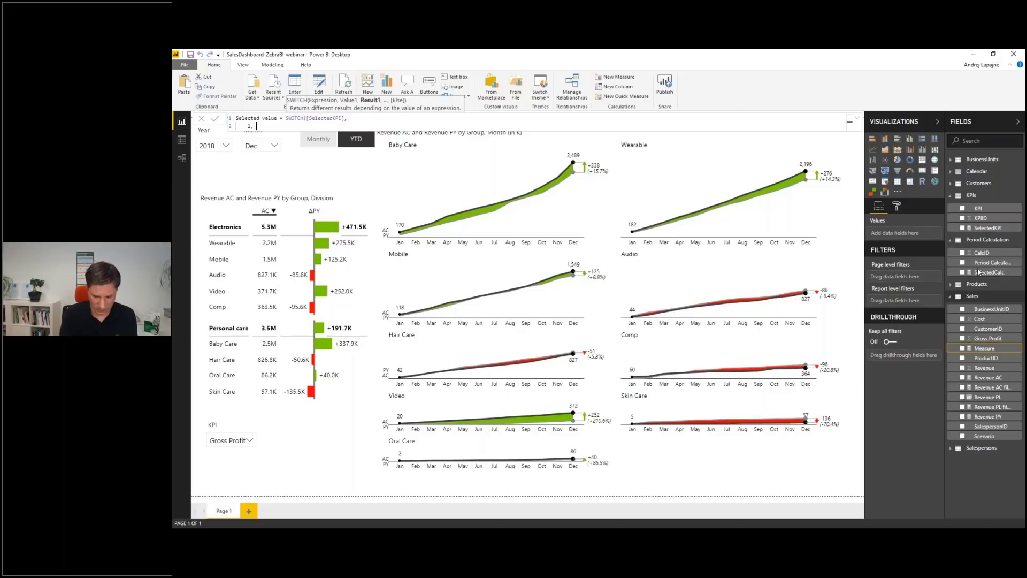
{"action": "type", "text": "r"}
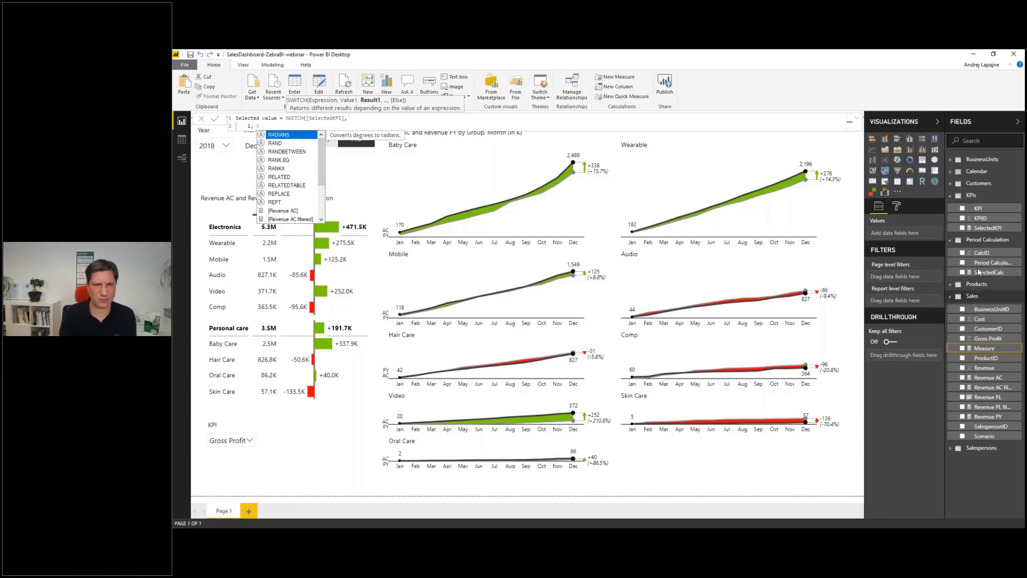
Switch to the SalesDashboard-ZebraBI v2 file and examine the Selected value formula and where its tables sit in the data model.
{"action": "key", "text": "alt+Tab"}
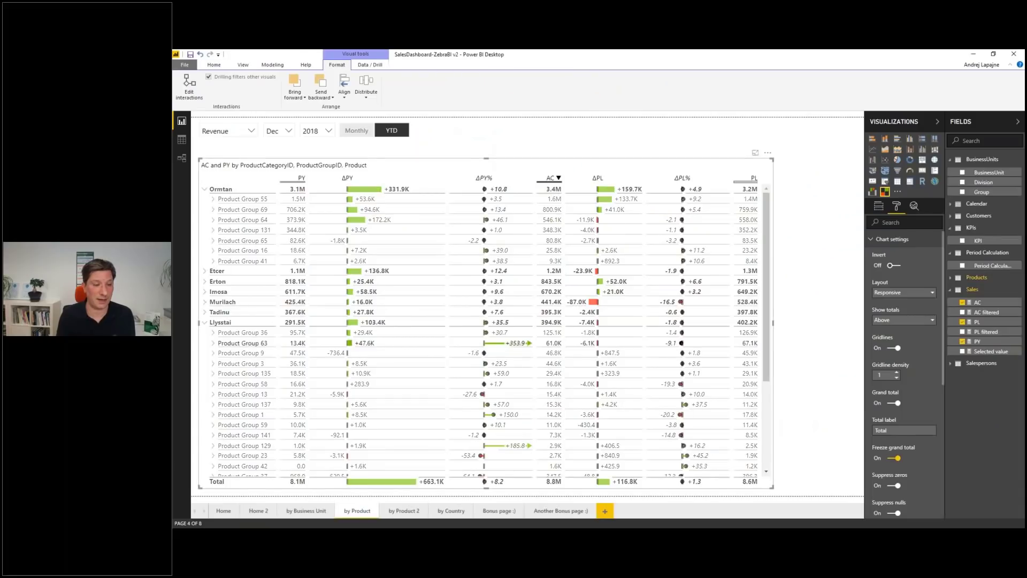
{"action": "left_click", "coordinate": [988, 353]}
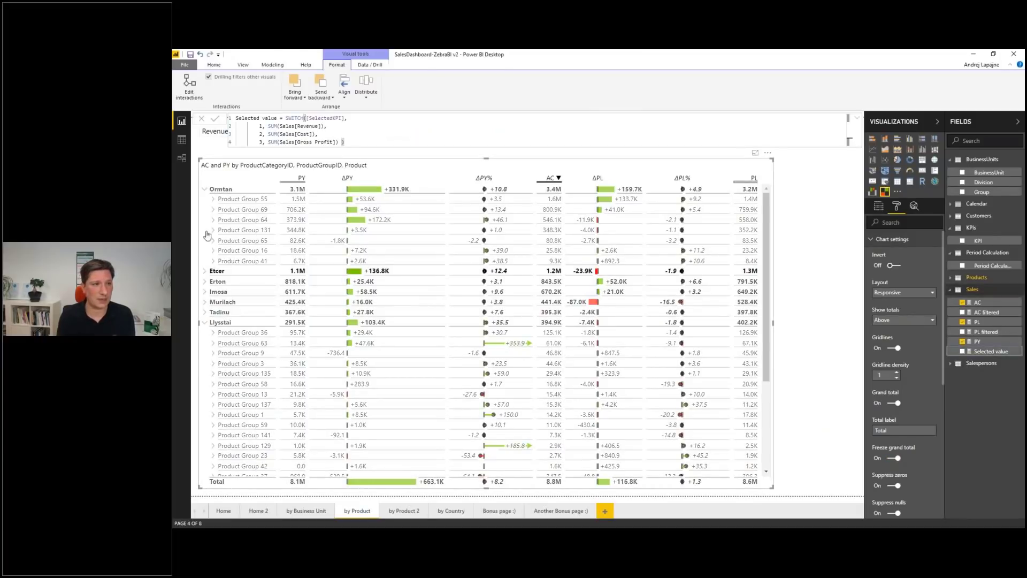
{"action": "left_click", "coordinate": [180, 157]}
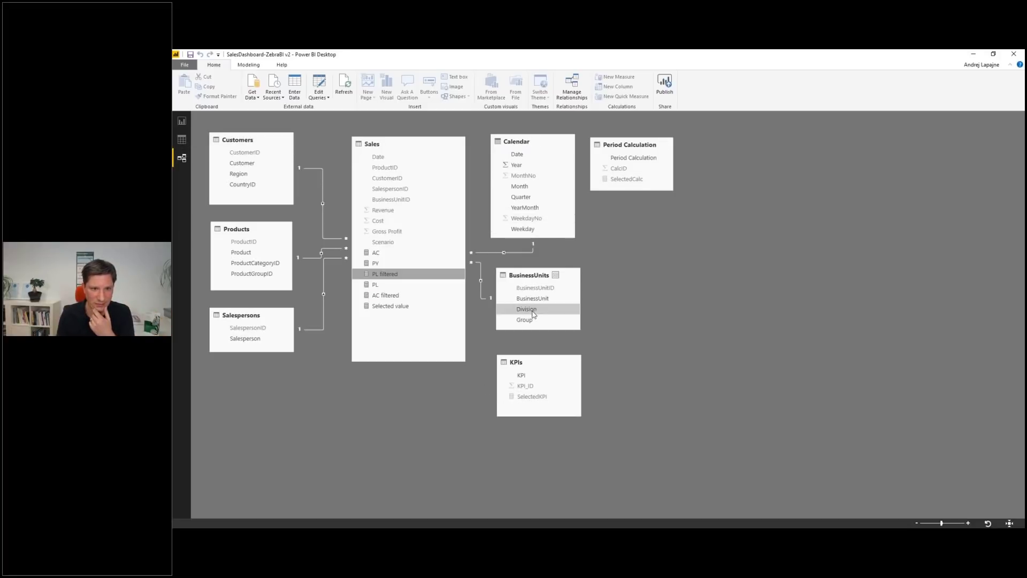
{"action": "left_click", "coordinate": [531, 404]}
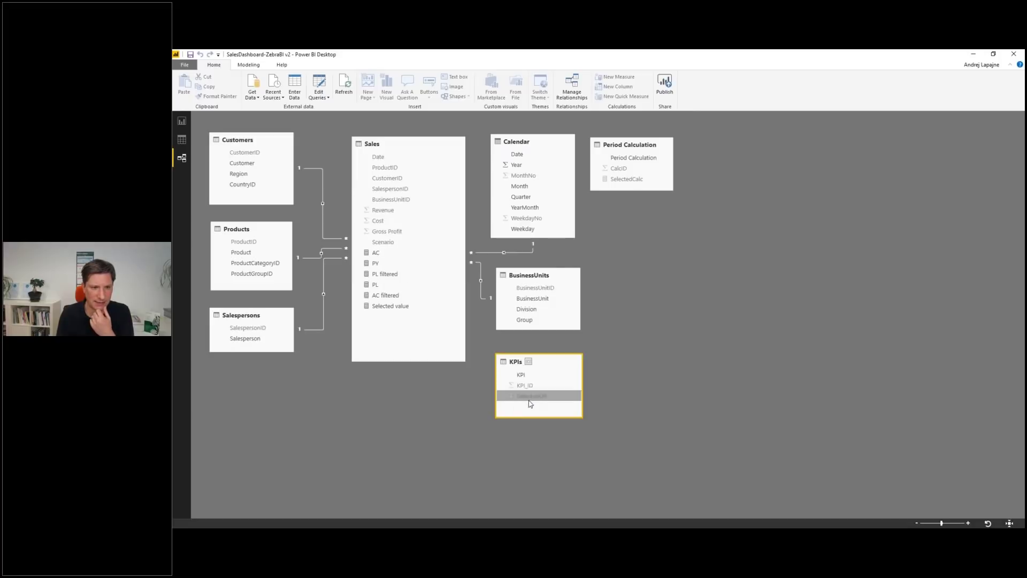
{"action": "left_click", "coordinate": [402, 307]}
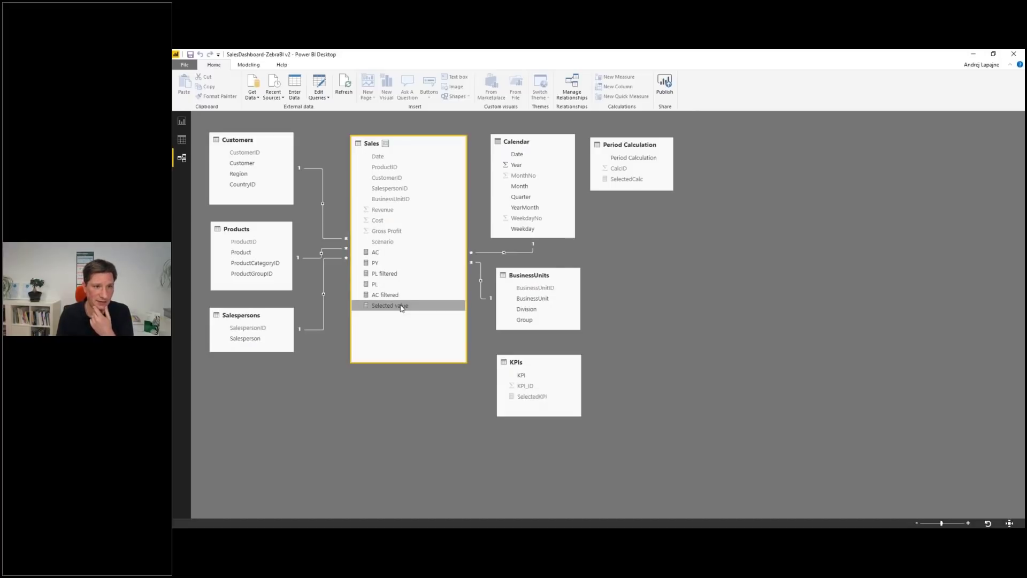
{"action": "left_click", "coordinate": [195, 141]}
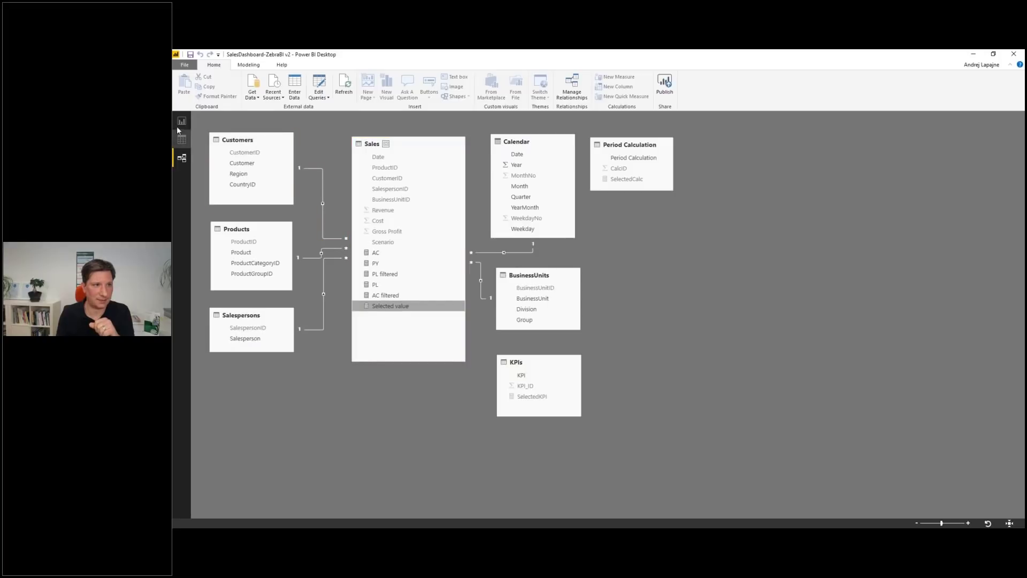
{"action": "left_click", "coordinate": [181, 121]}
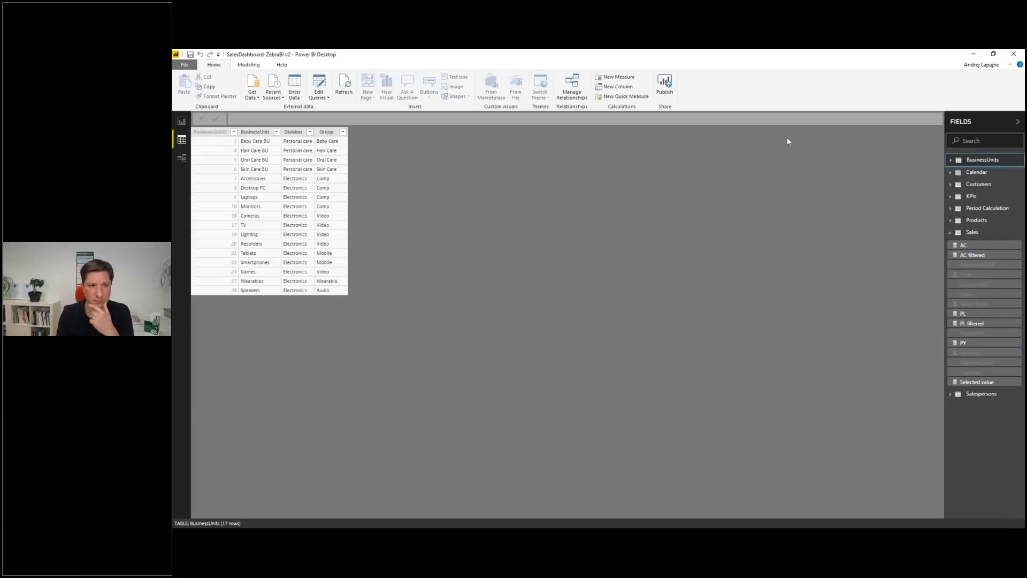
{"action": "left_click", "coordinate": [976, 380]}
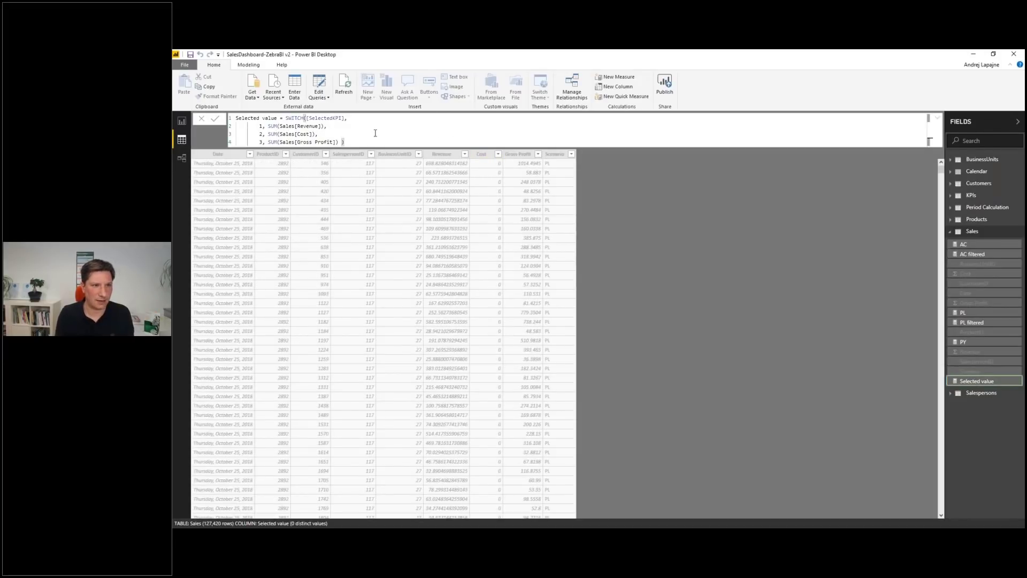
Return to the SalesDashboard-ZebraBI-webinar file and complete case 1 of the Selected value formula with SUM(Sales[Revenue]).
{"action": "key", "text": "alt+Tab"}
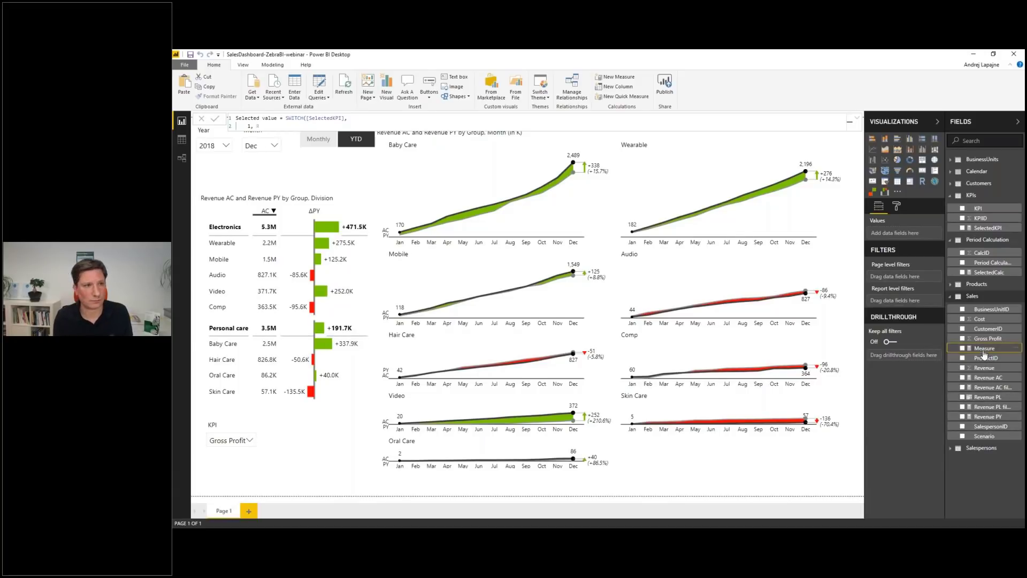
{"action": "key", "text": "Return"}
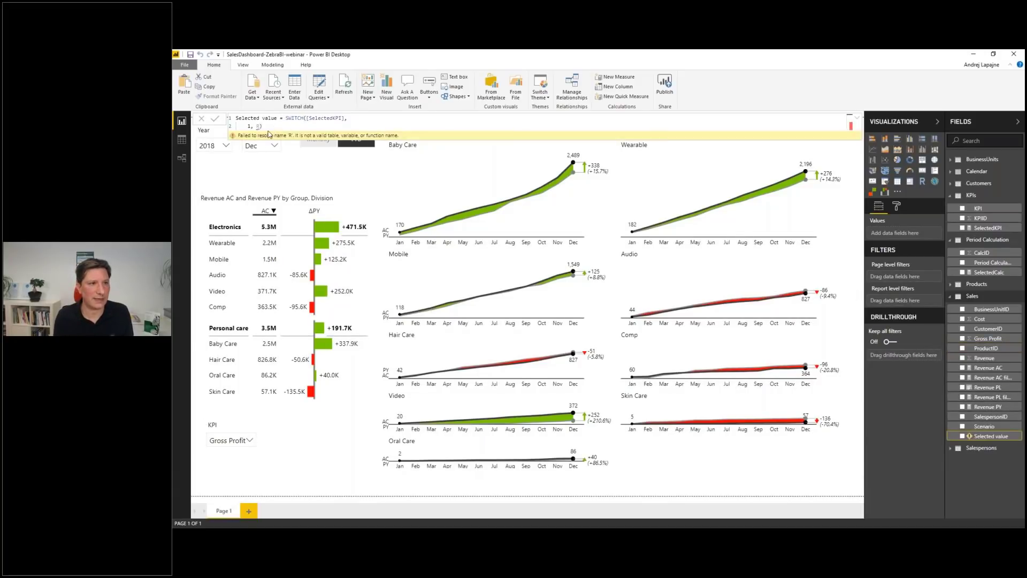
{"action": "left_click", "coordinate": [316, 125]}
{"action": "key", "text": "BackSpace"}
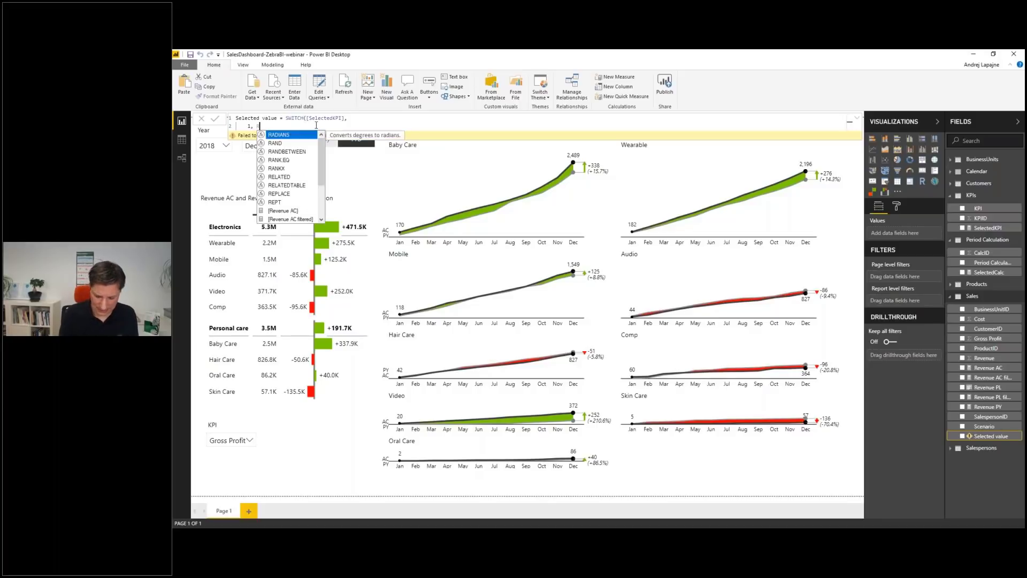
{"action": "type", "text": "UM("}
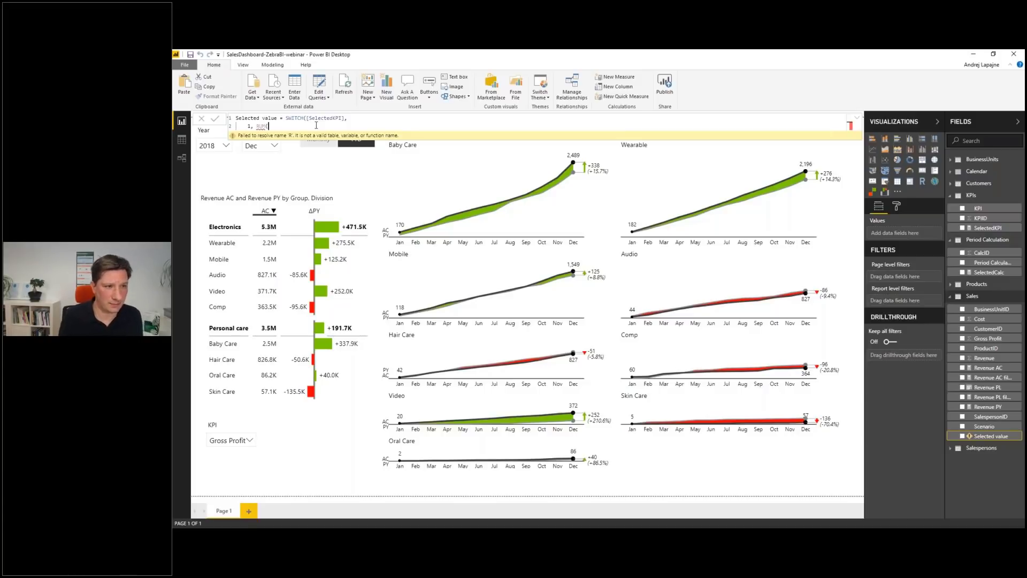
{"action": "key", "text": "BackSpace"}
{"action": "key", "text": "BackSpace"}
{"action": "key", "text": "BackSpace"}
{"action": "key", "text": "BackSpace"}
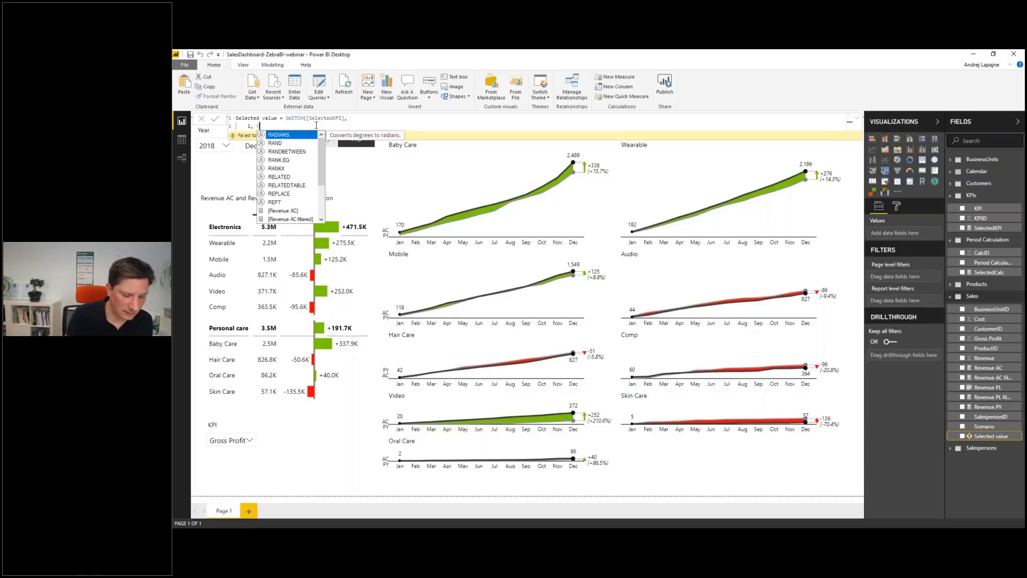
{"action": "type", "text": "SUM("}
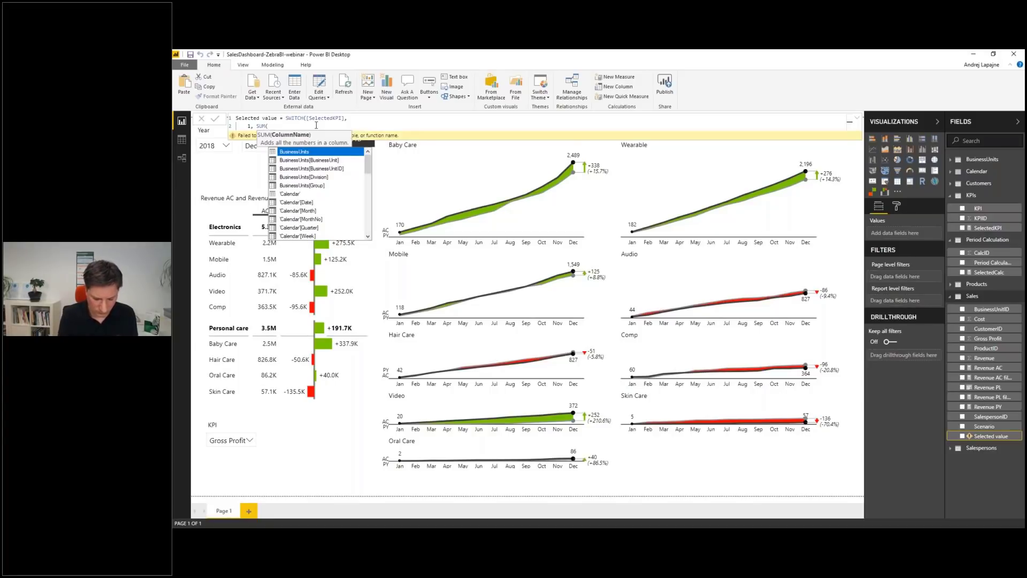
{"action": "type", "text": "rev"}
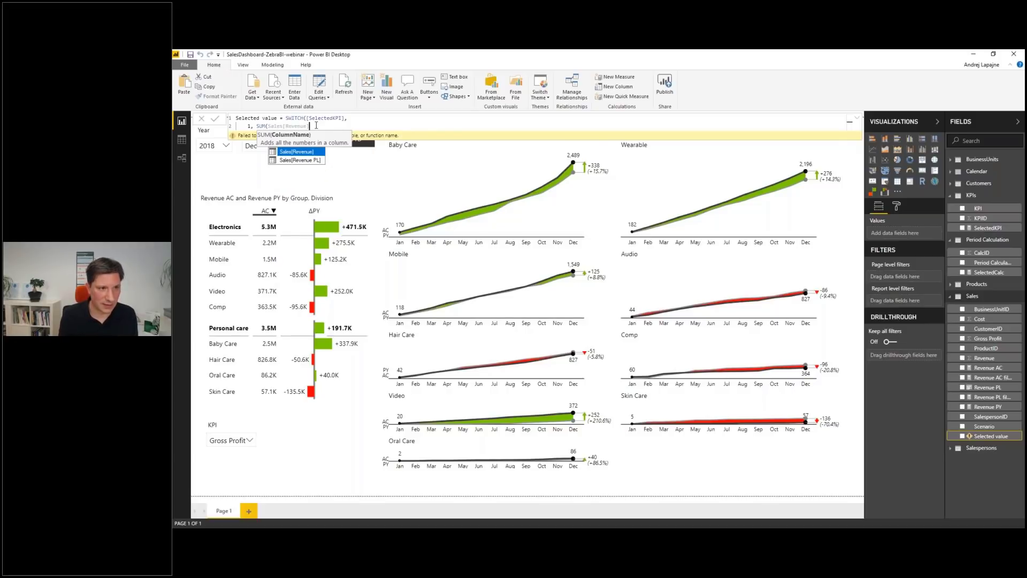
{"action": "key", "text": "Tab"}
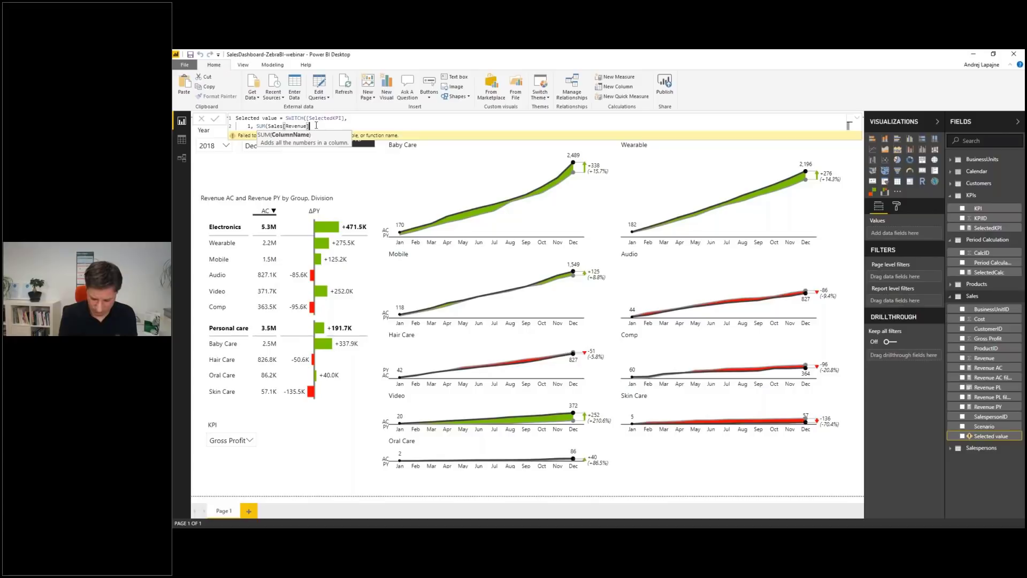
{"action": "type", "text": ")"}
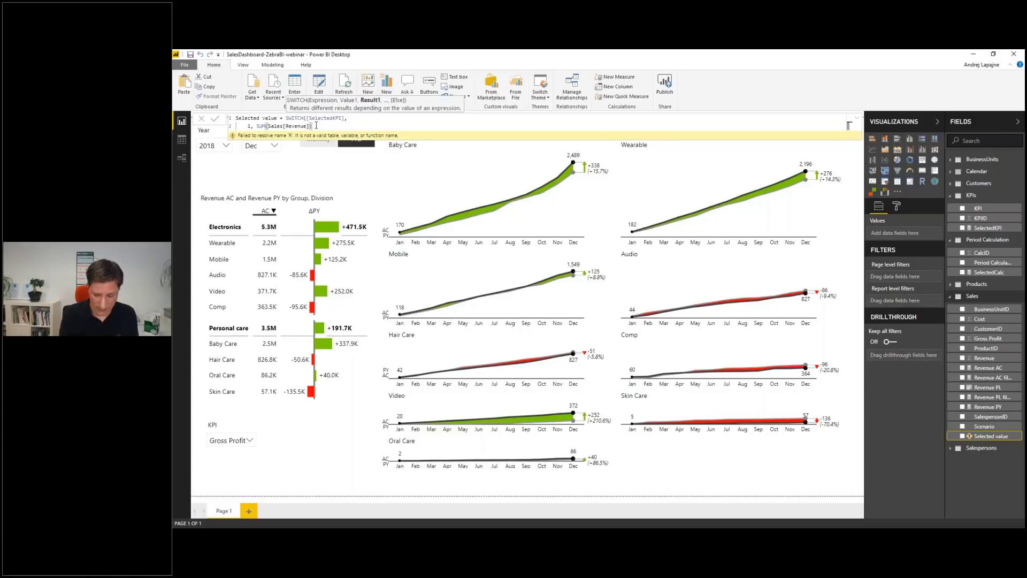
{"action": "type", "text": ","}
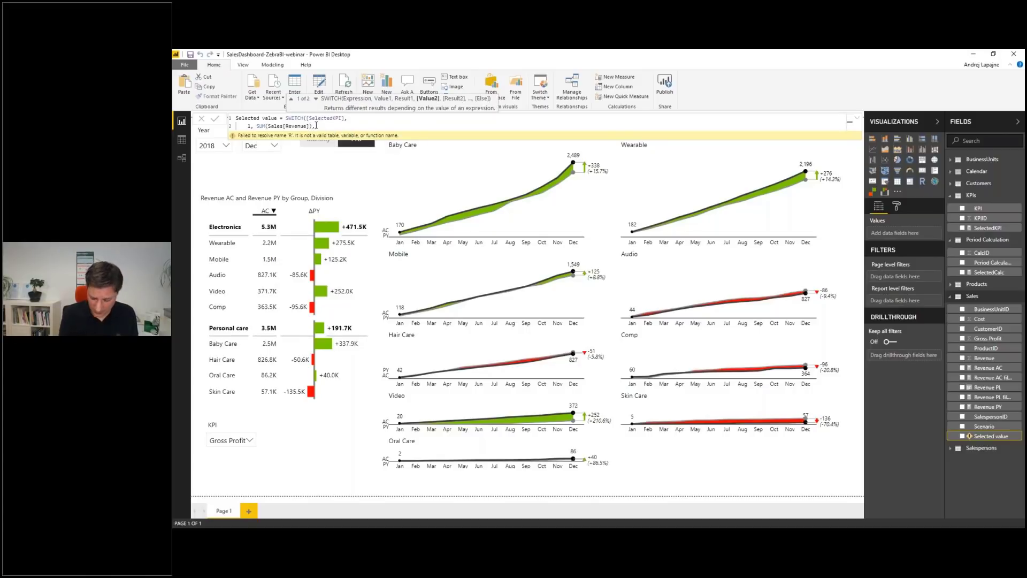
Add case 2 on a new line of the Selected value formula, returning SUM(Sales[Cost]).
{"action": "key", "text": "shift+Return"}
{"action": "type", "text": "2,"}
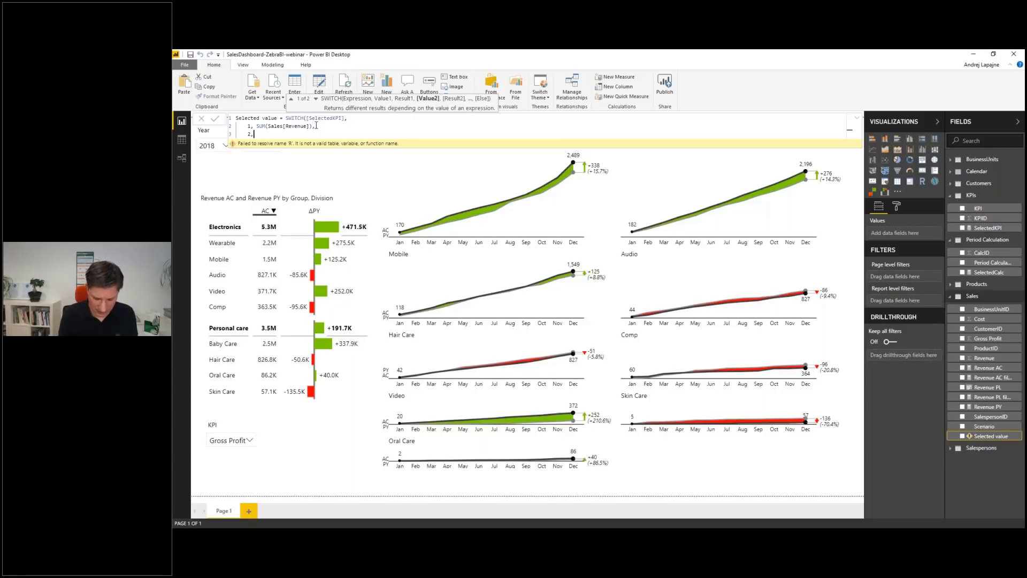
{"action": "type", "text": " SUM("}
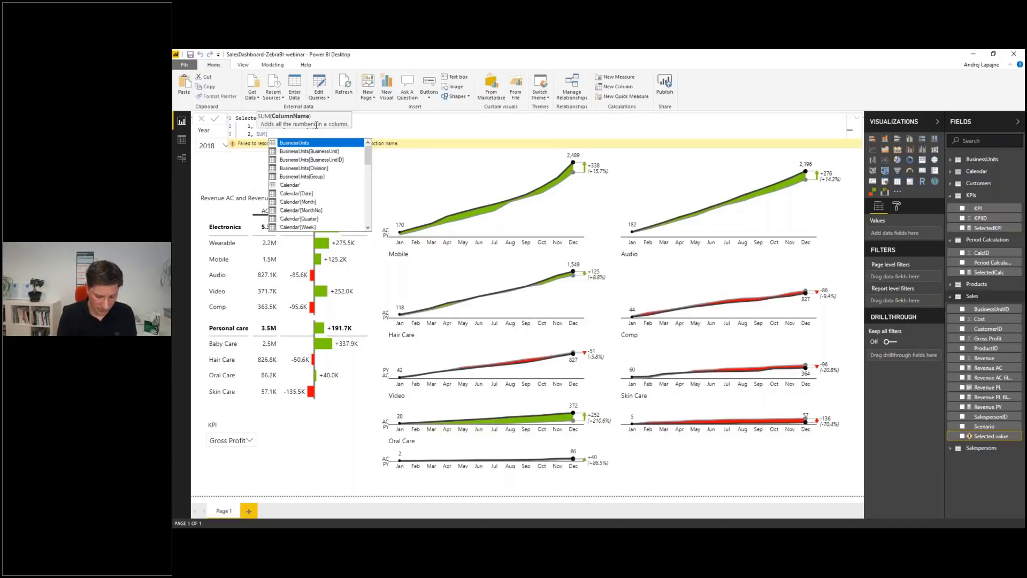
{"action": "type", "text": "Co"}
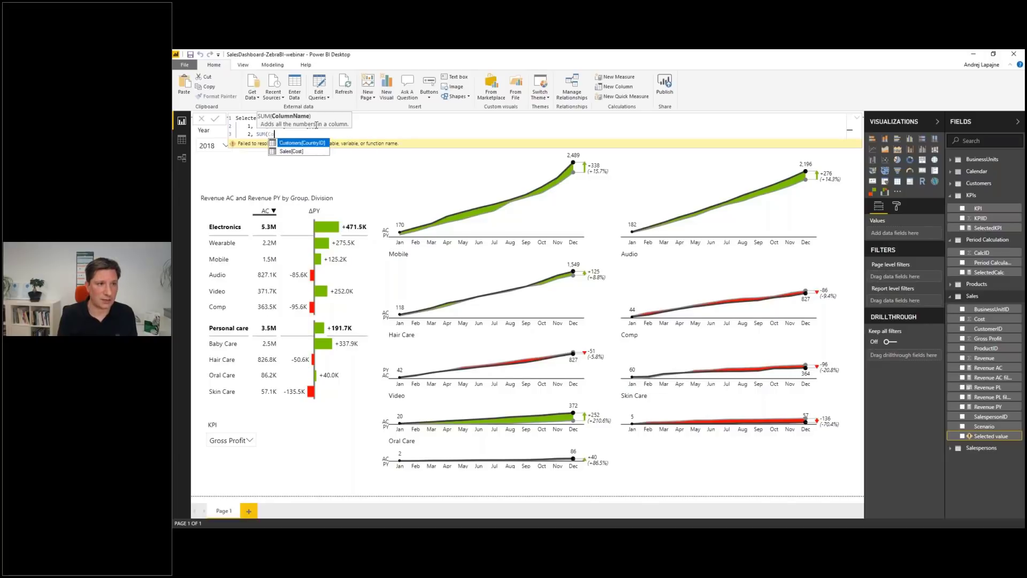
{"action": "key", "text": "Down"}
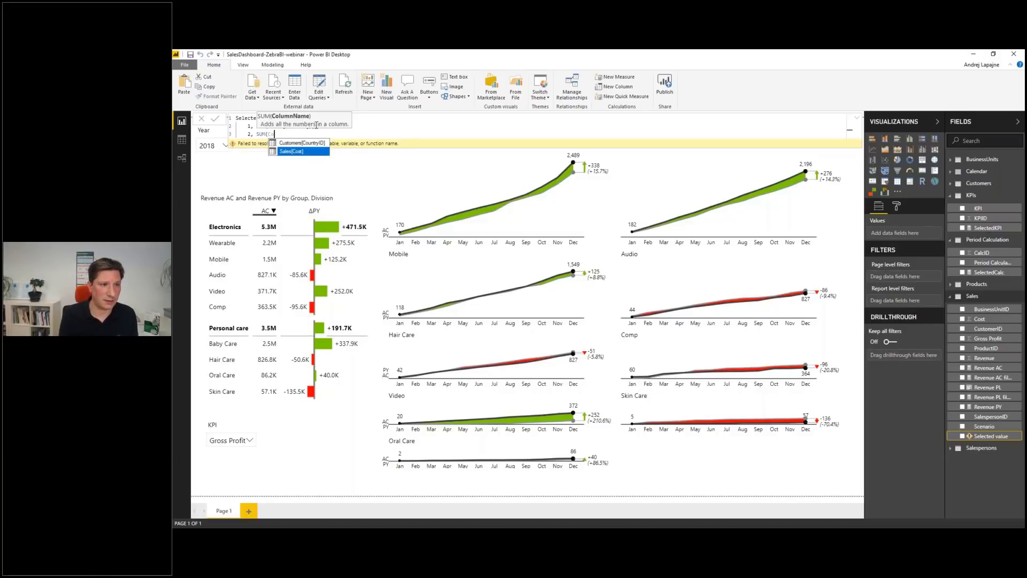
{"action": "key", "text": "Tab"}
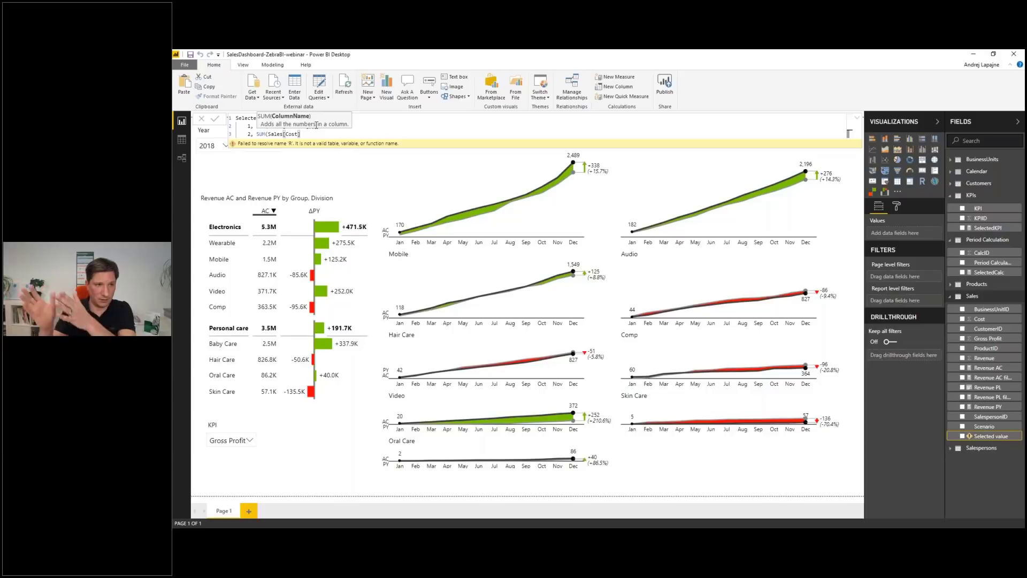
{"action": "type", "text": ")"}
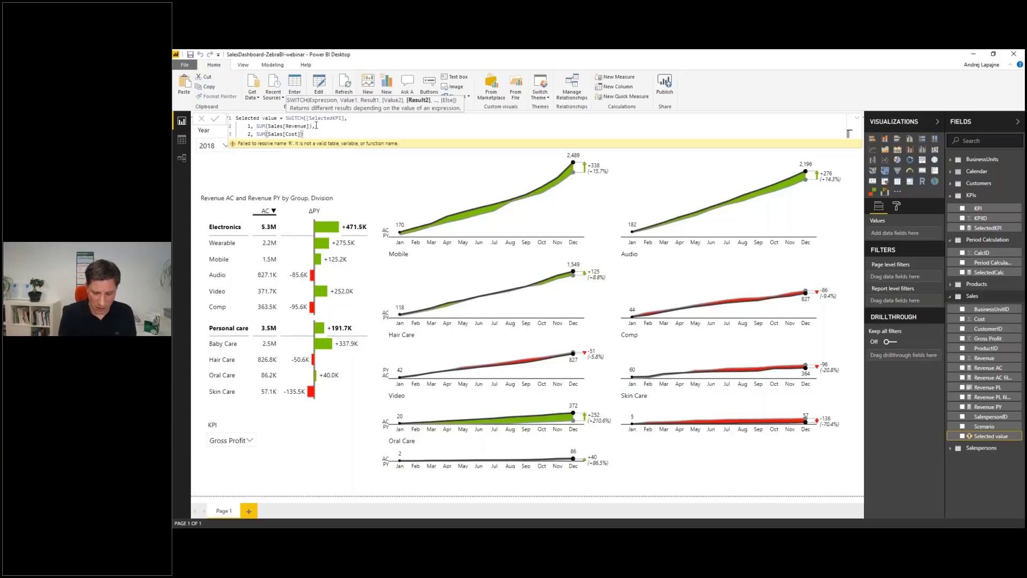
{"action": "type", "text": ",)"}
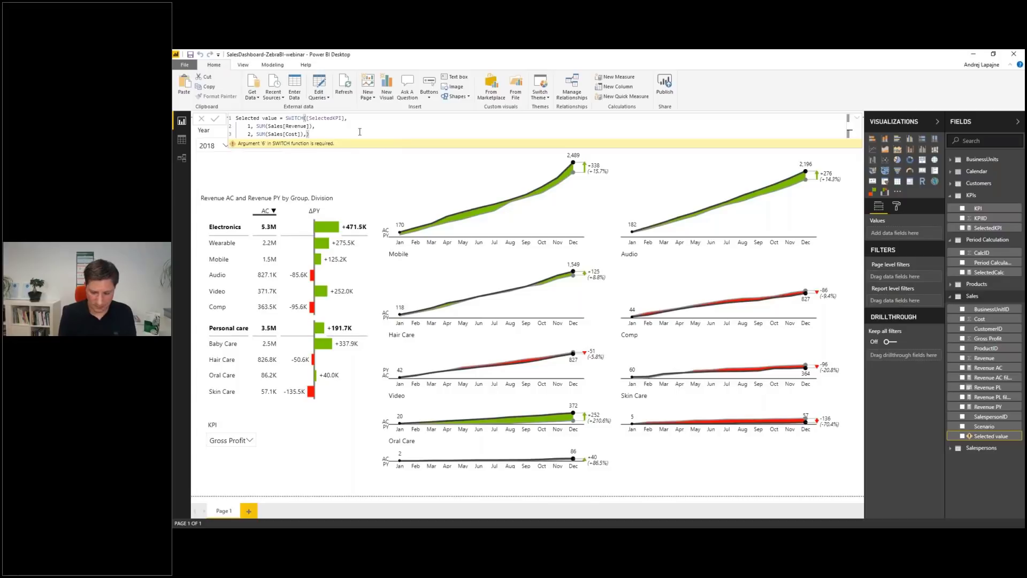
{"action": "key", "text": "BackSpace"}
Add case 3 returning SUM(Sales[Gross Profit]), close the SWITCH function and commit the Selected value measure.
{"action": "key", "text": "shift+Return"}
{"action": "type", "text": "3"}
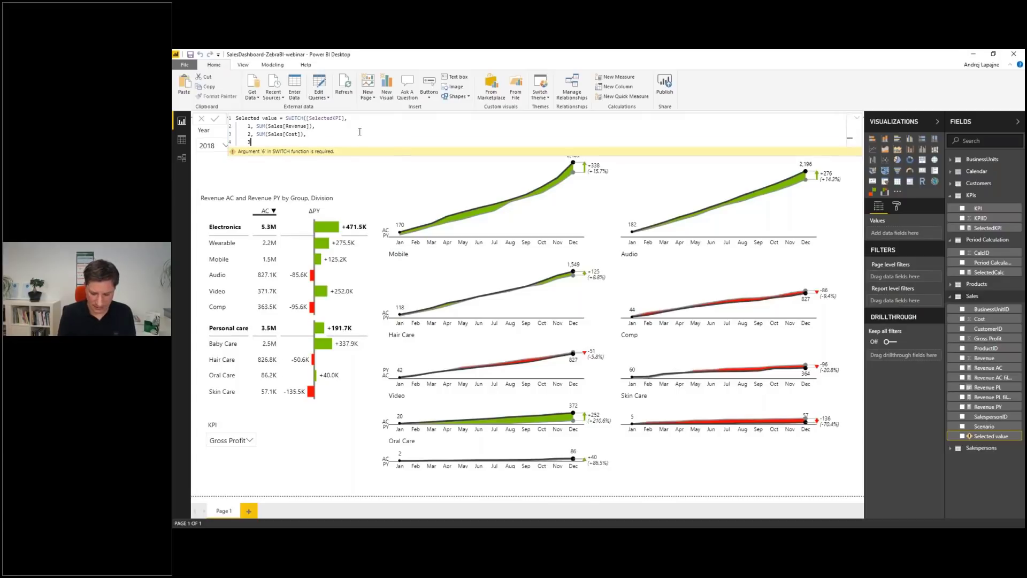
{"action": "type", "text": ", SUM("}
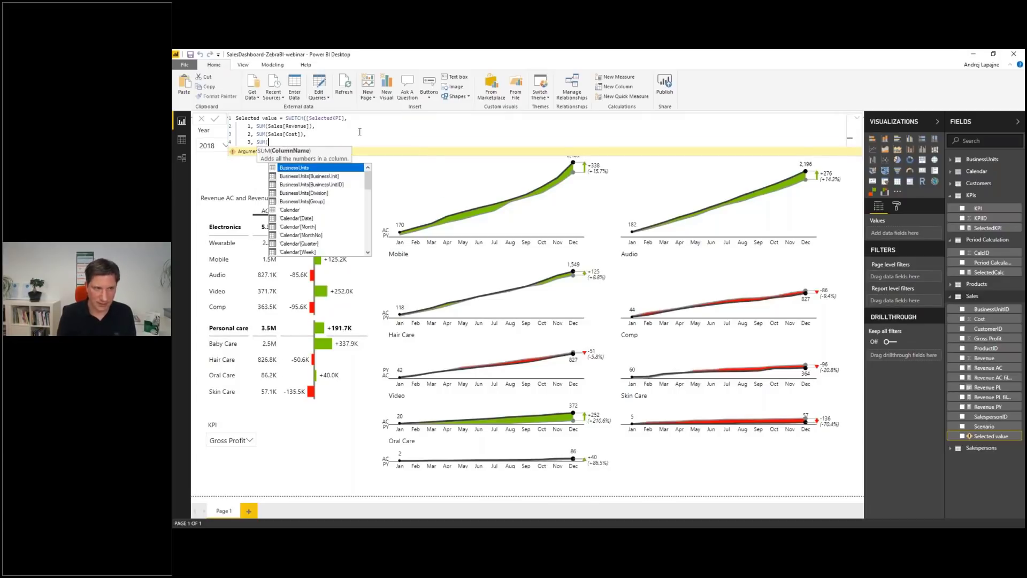
{"action": "type", "text": "Gross"}
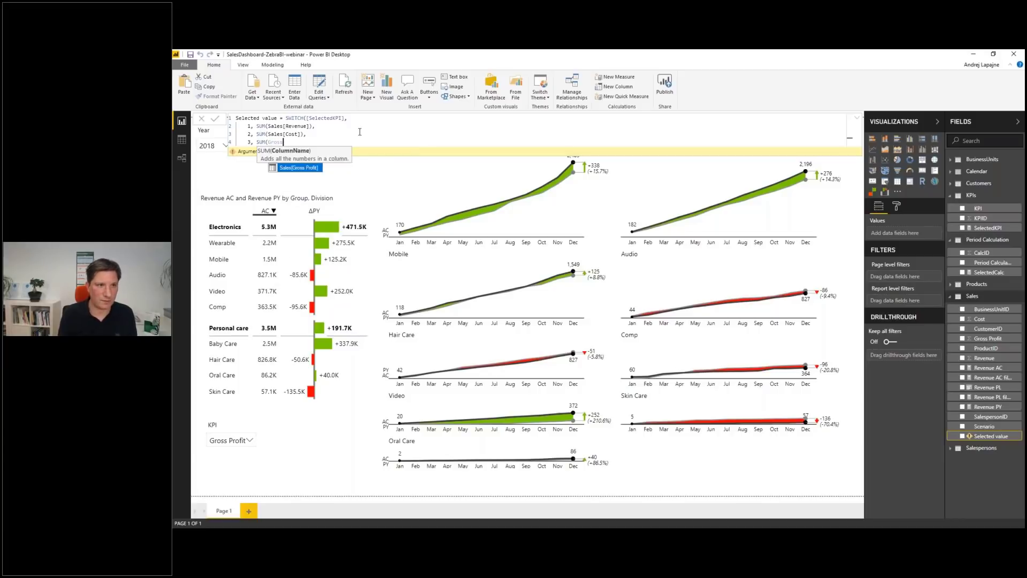
{"action": "key", "text": "Tab"}
{"action": "type", "text": ")"}
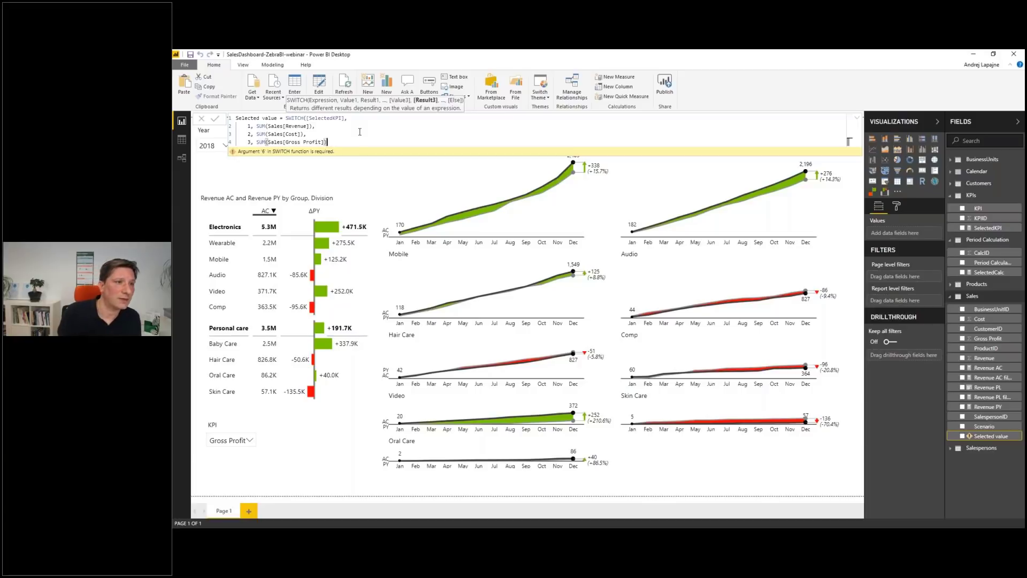
{"action": "type", "text": ")"}
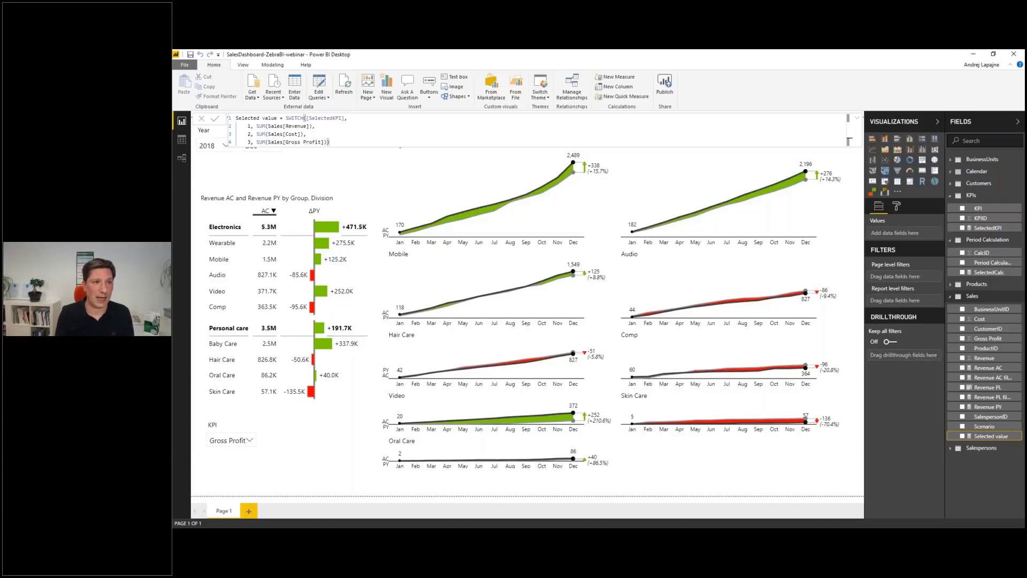
{"action": "key", "text": "Return"}
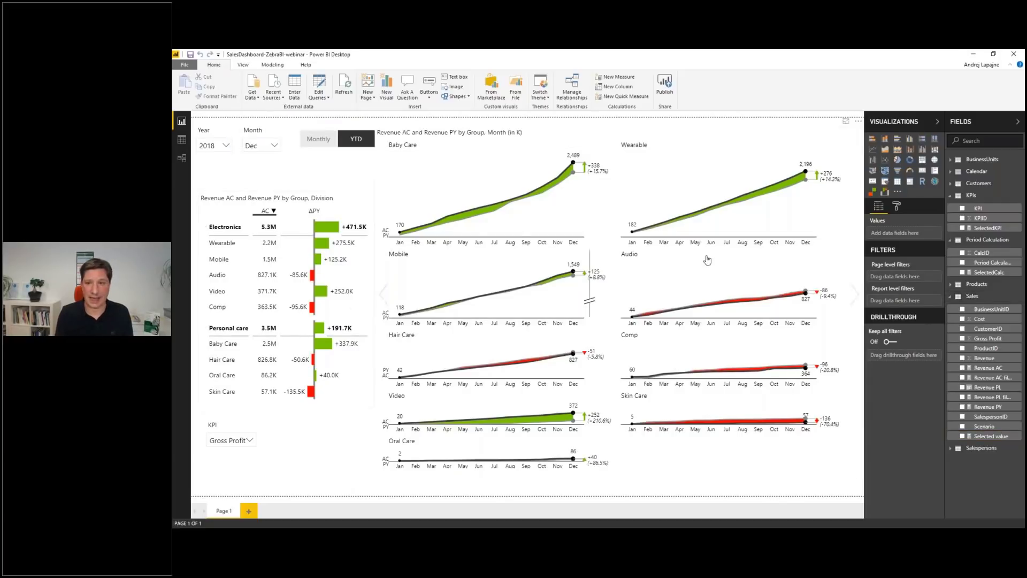
{"action": "left_click", "coordinate": [988, 368]}
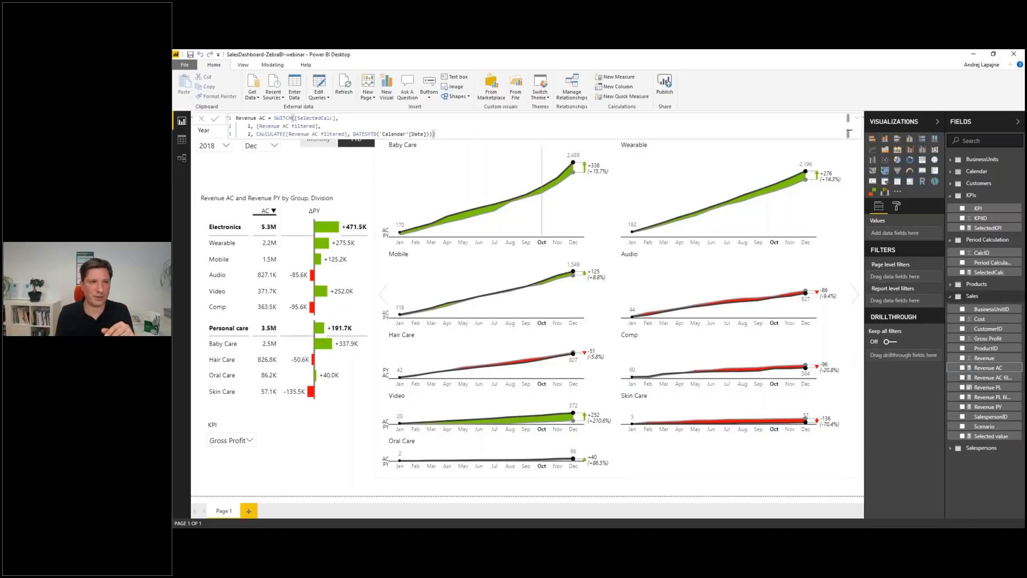
{"action": "double_click", "coordinate": [251, 119]}
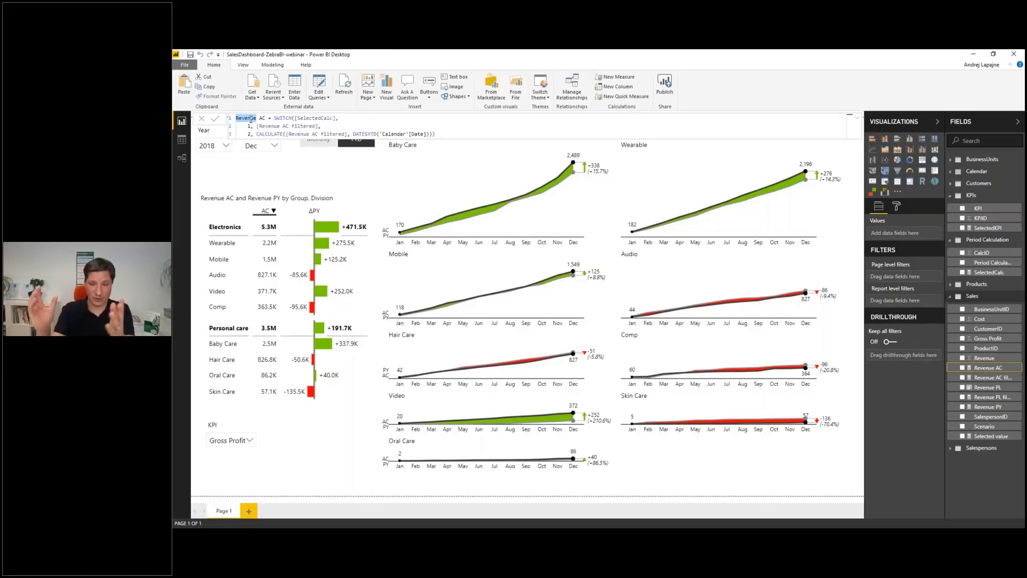
{"action": "key", "text": "Delete"}
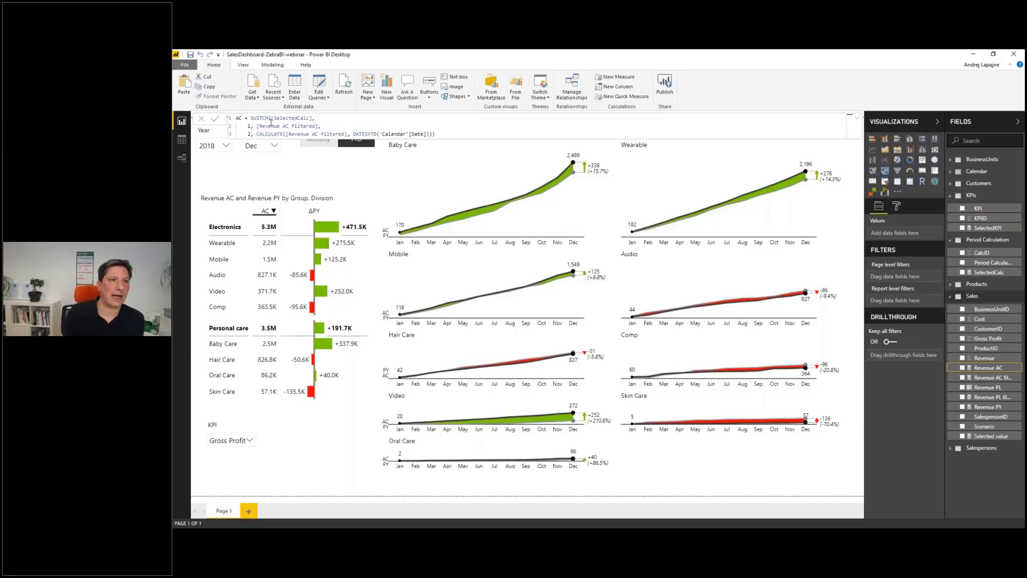
{"action": "left_click_drag", "start_coordinate": [259, 126], "coordinate": [315, 125]}
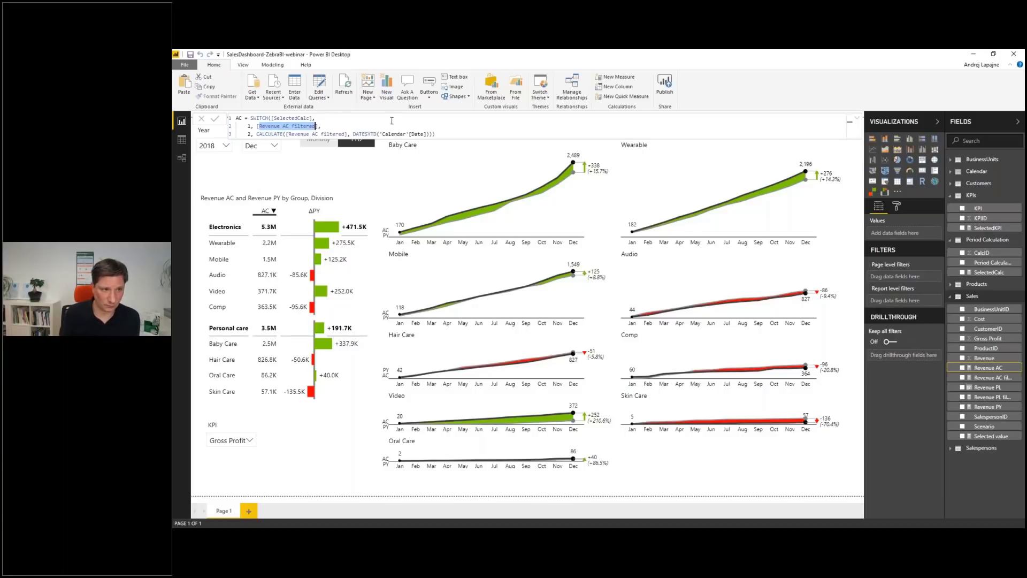
{"action": "key", "text": "BackSpace"}
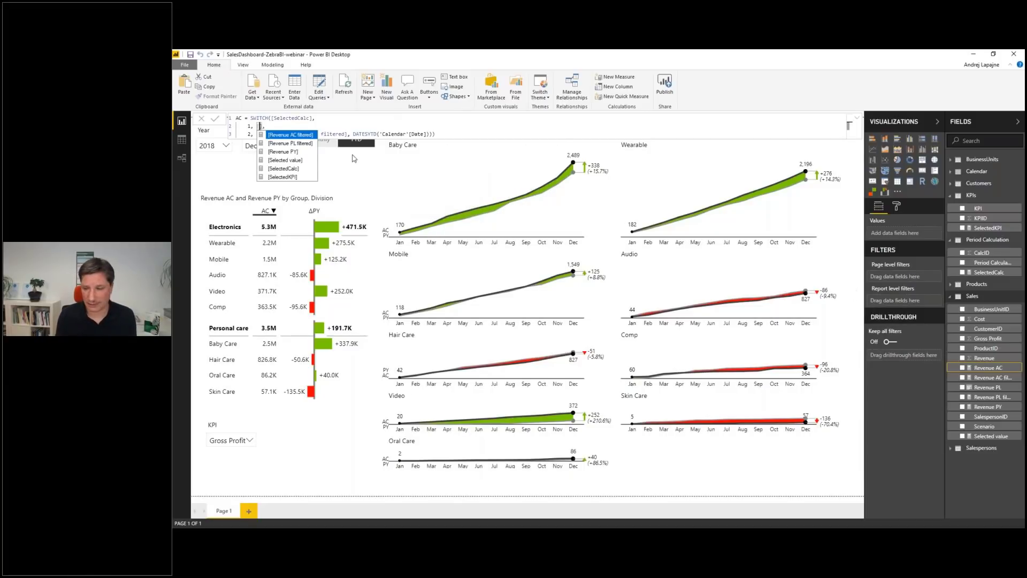
{"action": "key", "text": "Escape"}
{"action": "left_click", "coordinate": [330, 166]}
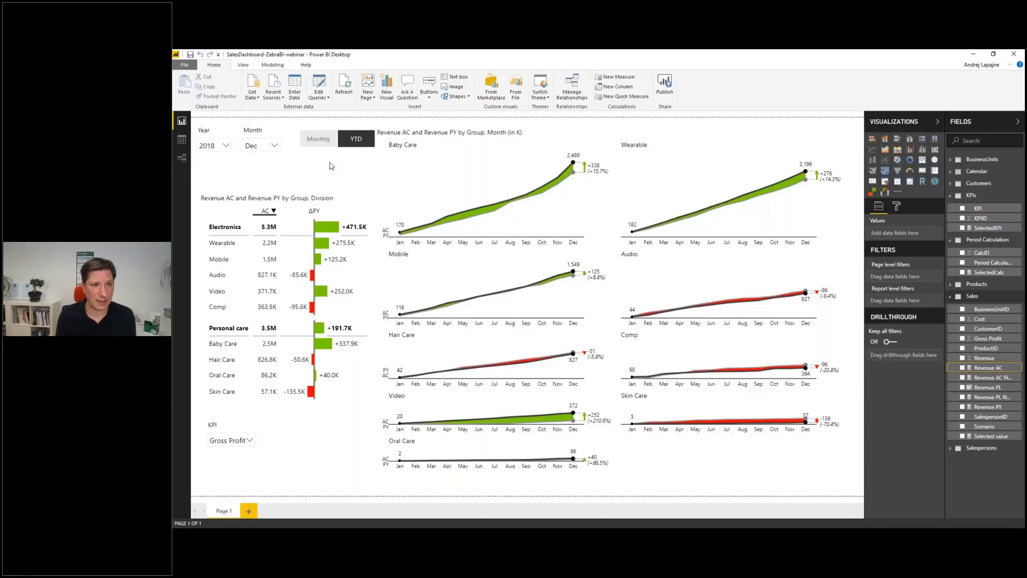
In the Revenue AC filtered measure, replace SUM(Sales[Revenue]) inside CALCULATE with the [Selected value] measure.
{"action": "left_click", "coordinate": [990, 378]}
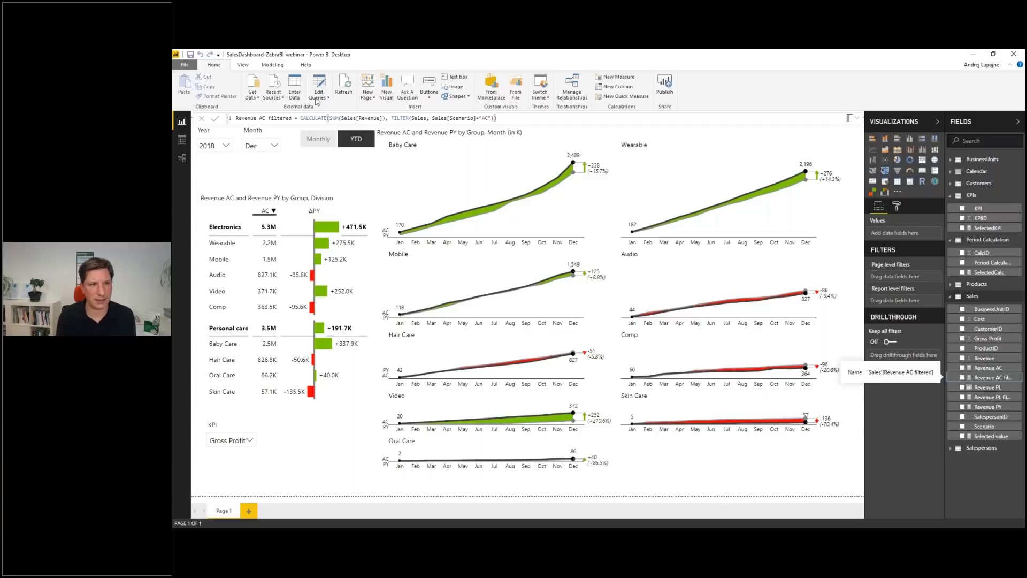
{"action": "left_click", "coordinate": [348, 118]}
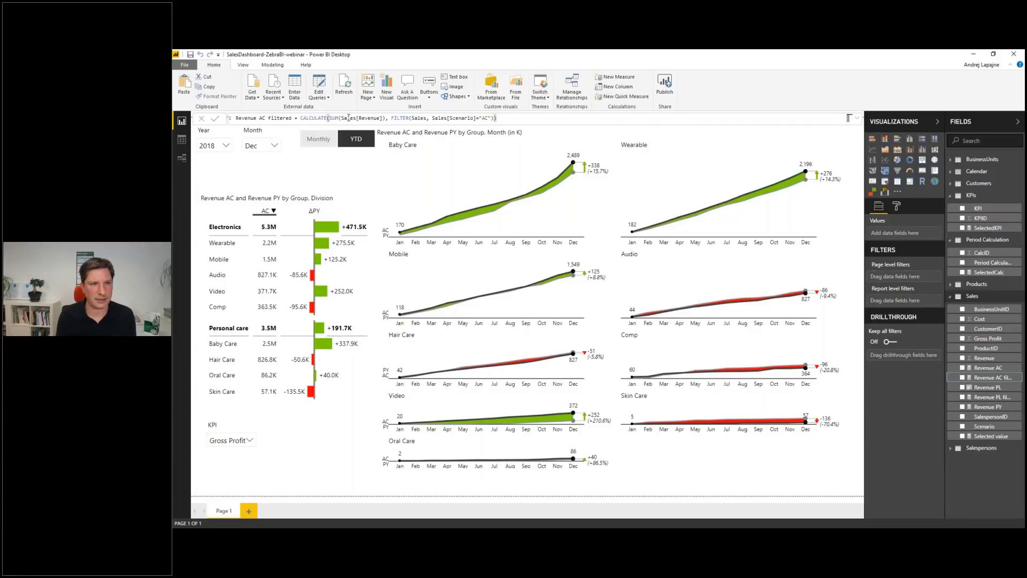
{"action": "scroll", "coordinate": [352, 118], "scroll_direction": "up", "scroll_amount": 6}
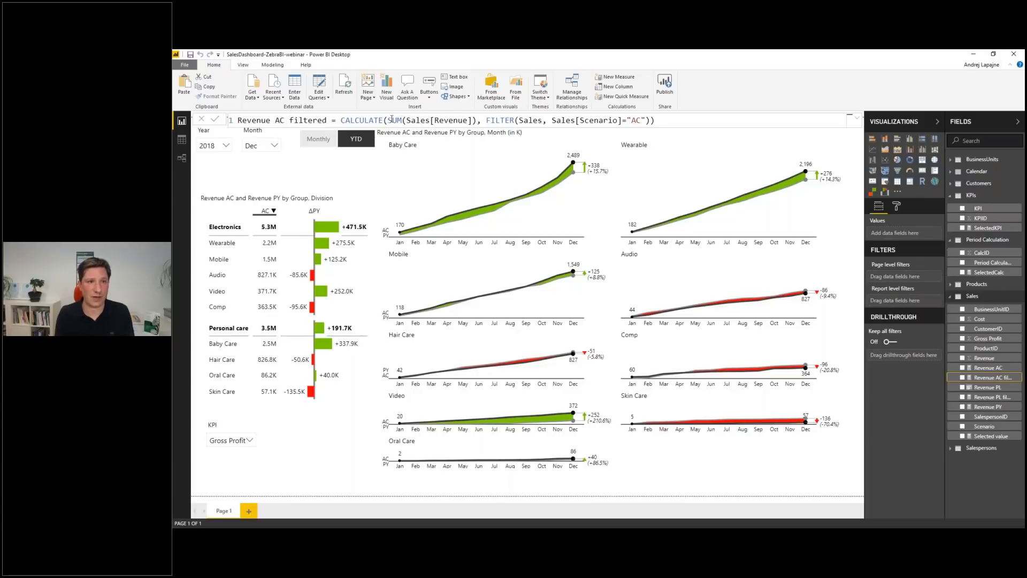
{"action": "left_click_drag", "start_coordinate": [389, 120], "coordinate": [473, 120]}
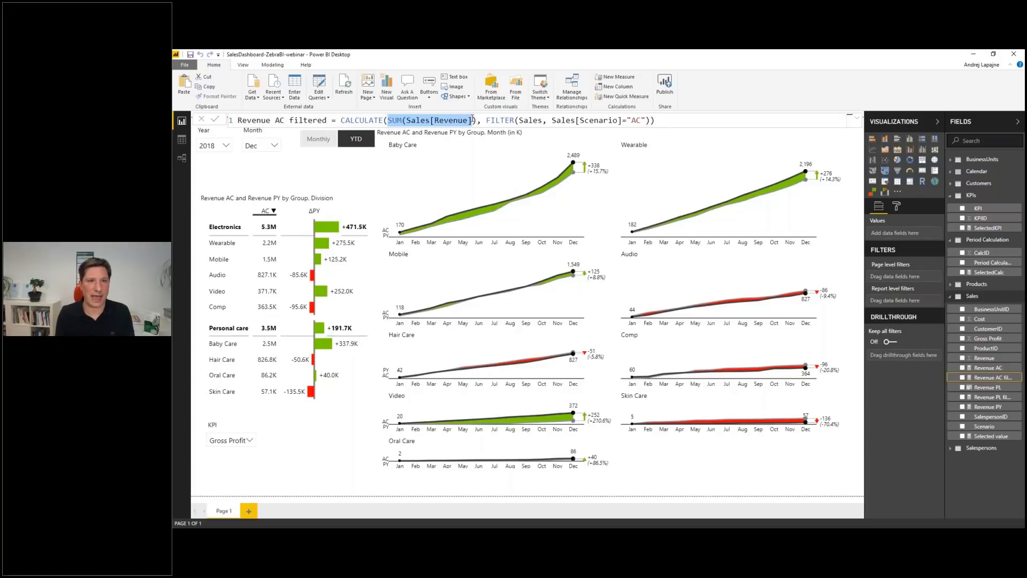
{"action": "key", "text": "Delete"}
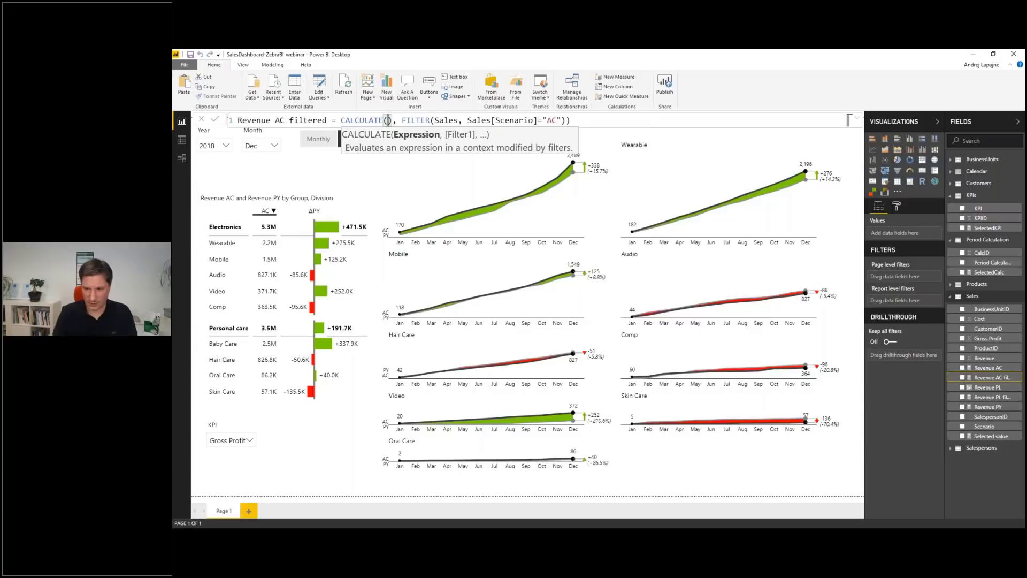
{"action": "type", "text": "Sele"}
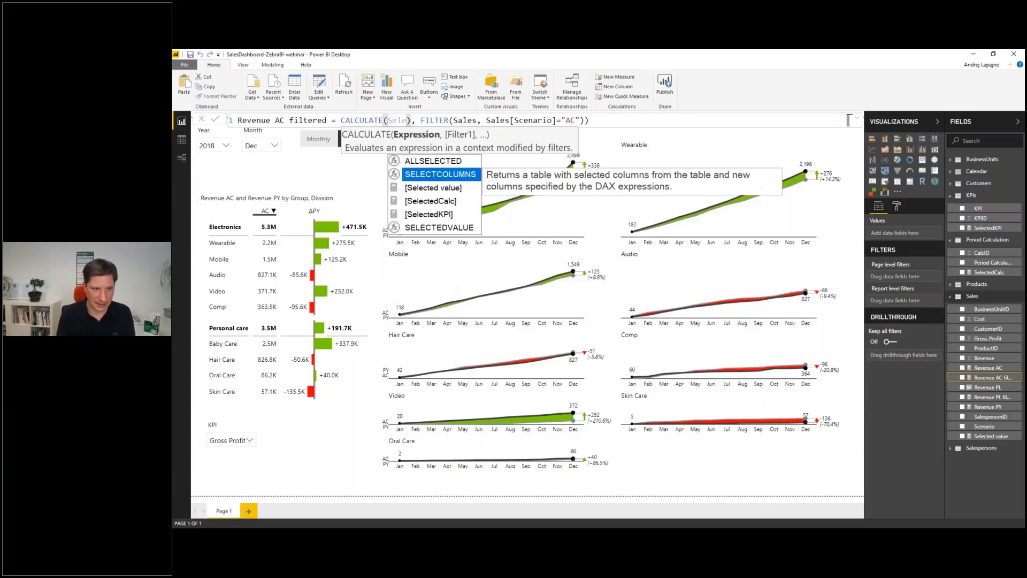
{"action": "key", "text": "Escape"}
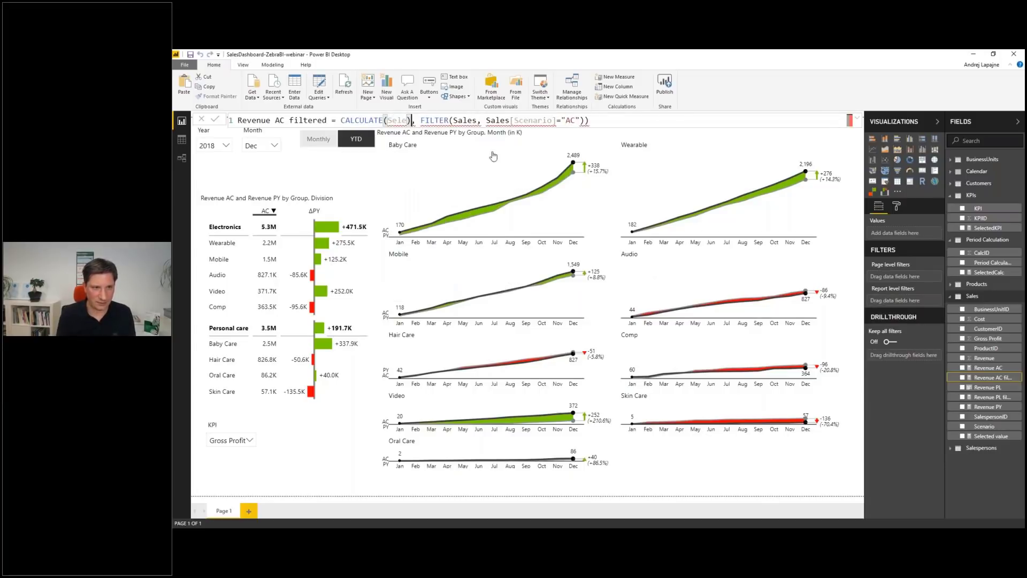
{"action": "type", "text": "c"}
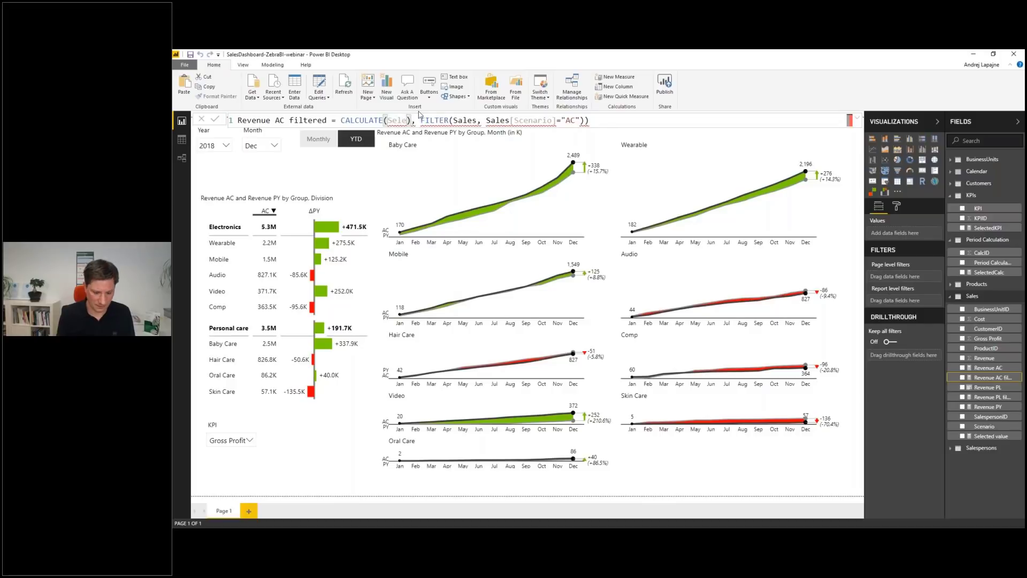
{"action": "type", "text": "ted"}
{"action": "key", "text": "Tab"}
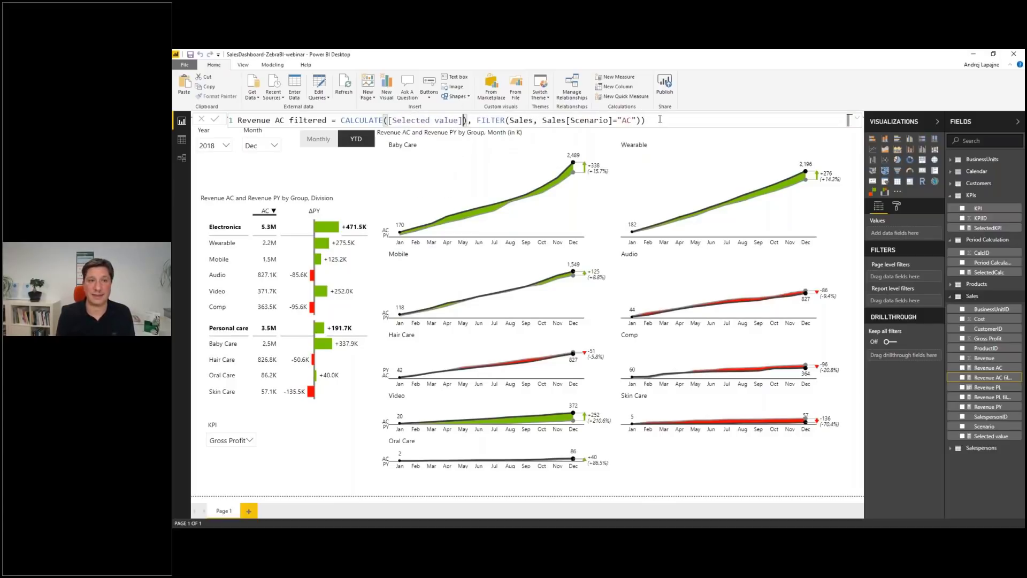
Rename the Revenue AC filtered measure to AC filtered in its formula and commit it.
{"action": "double_click", "coordinate": [257, 120]}
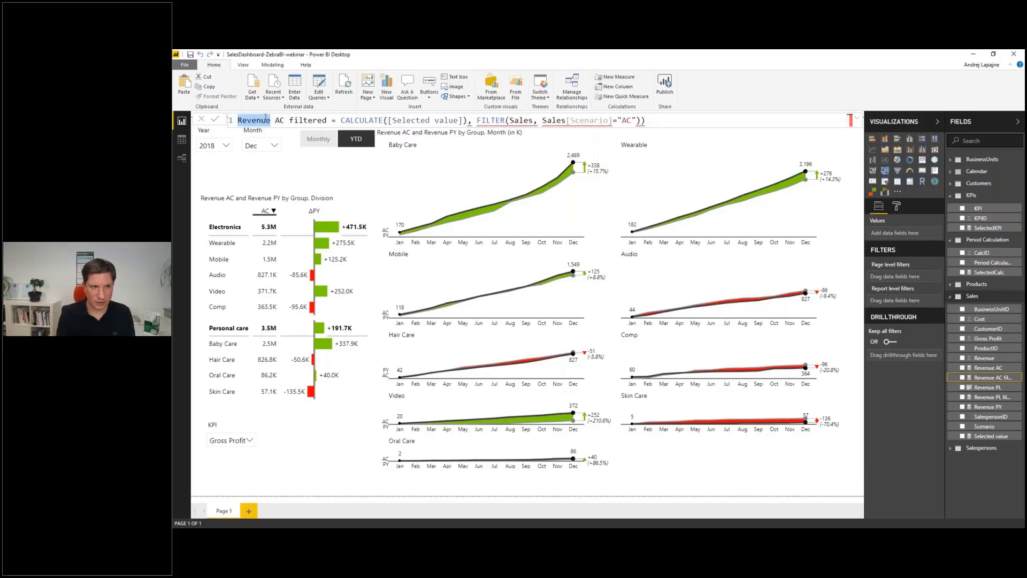
{"action": "key", "text": "BackSpace"}
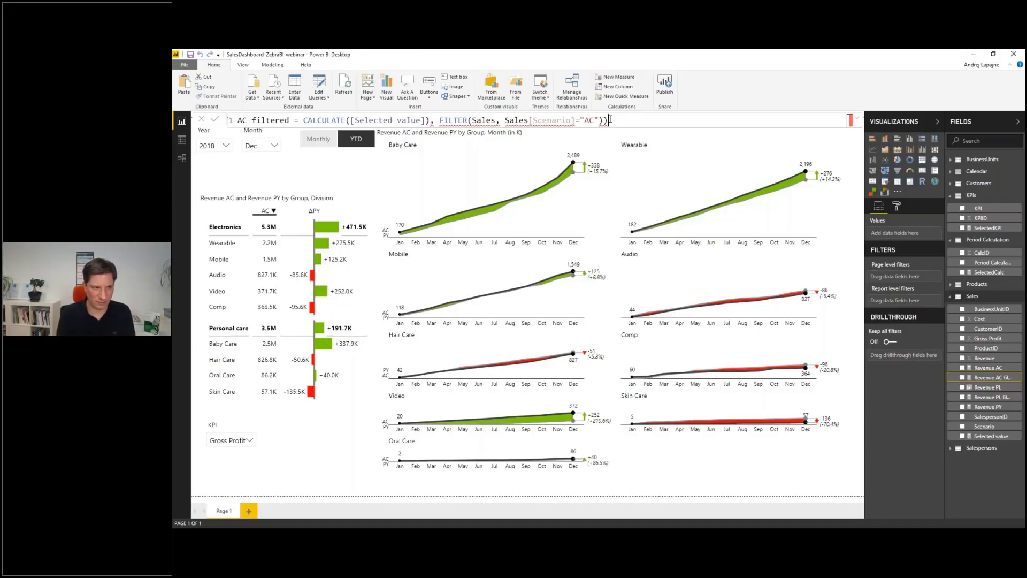
{"action": "key", "text": "Return"}
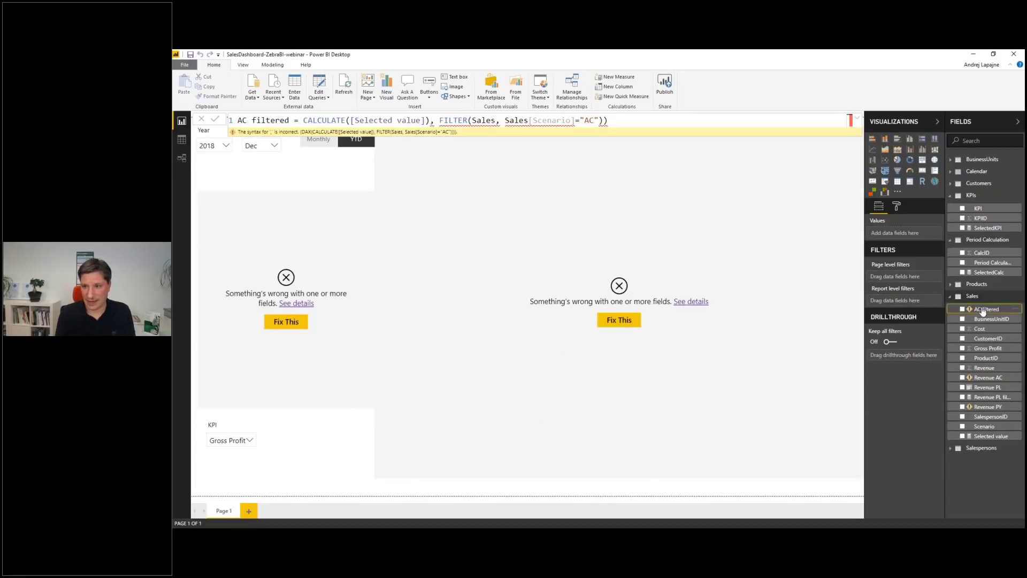
Check the Revenue AC formula, remove the extra closing parenthesis after [Selected value] in AC filtered, and commit the corrected measure.
{"action": "left_click", "coordinate": [989, 378]}
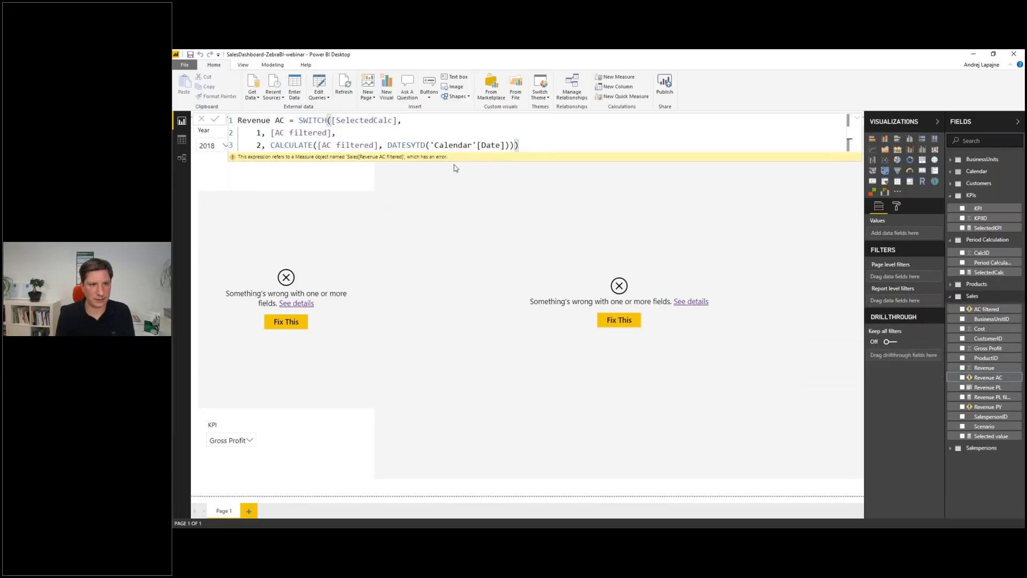
{"action": "left_click", "coordinate": [986, 309]}
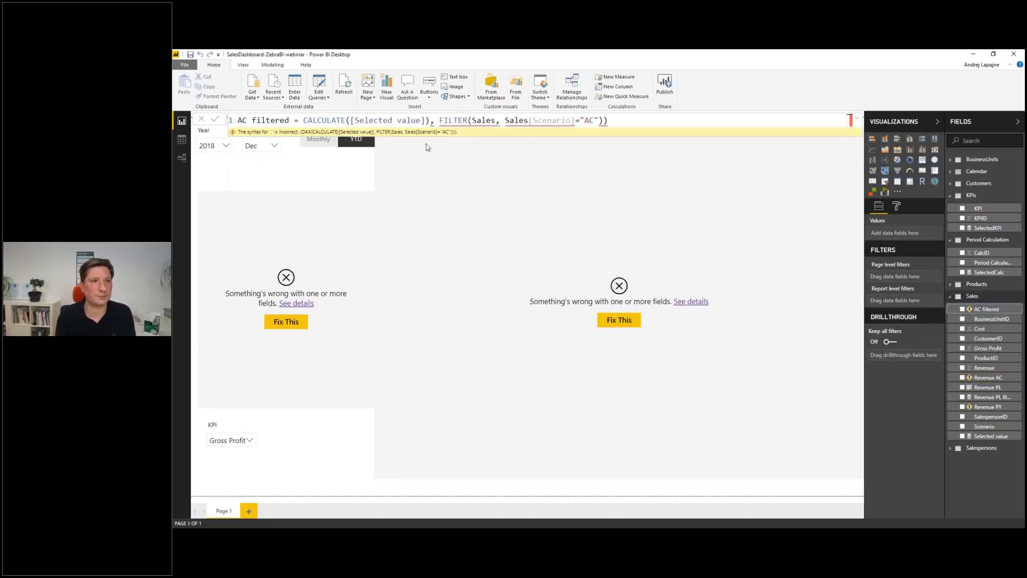
{"action": "left_click", "coordinate": [441, 121]}
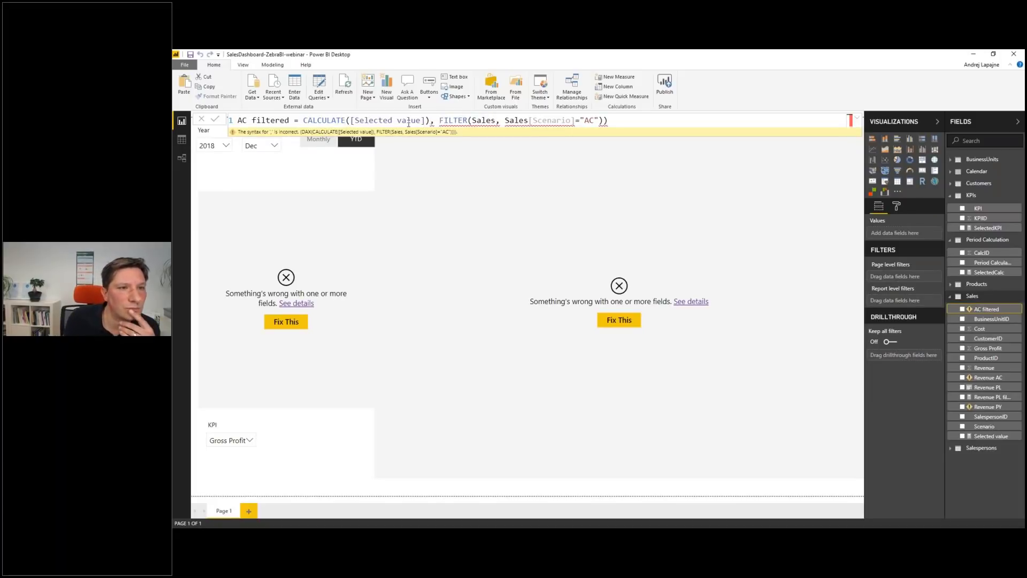
{"action": "left_click", "coordinate": [429, 117]}
{"action": "key", "text": "BackSpace"}
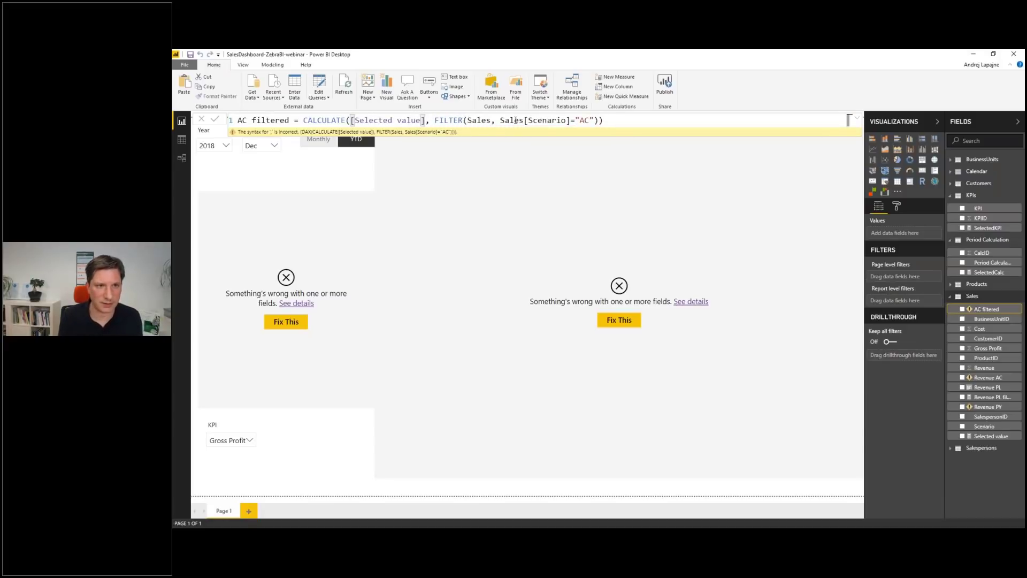
{"action": "left_click", "coordinate": [623, 117]}
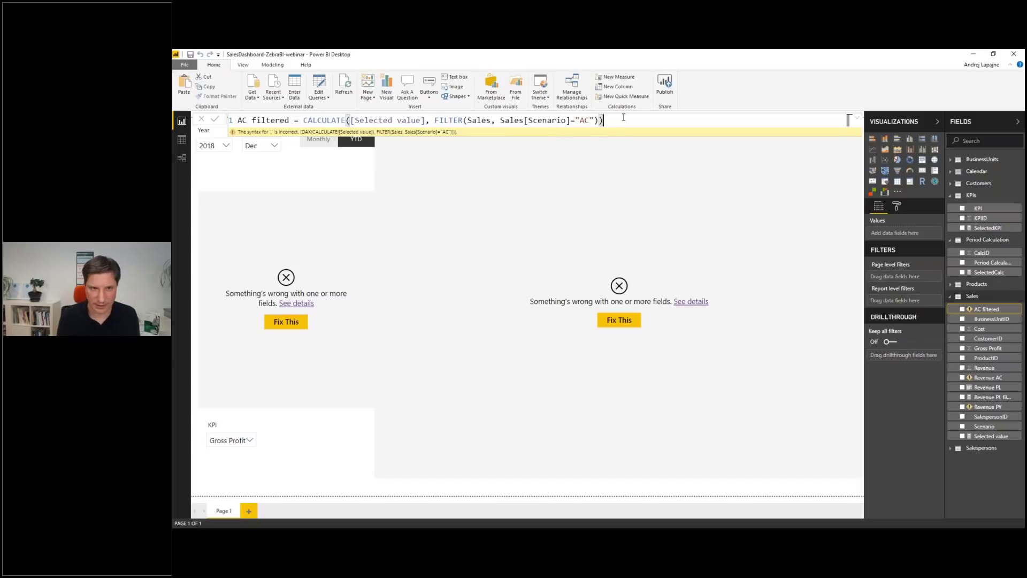
{"action": "key", "text": "Return"}
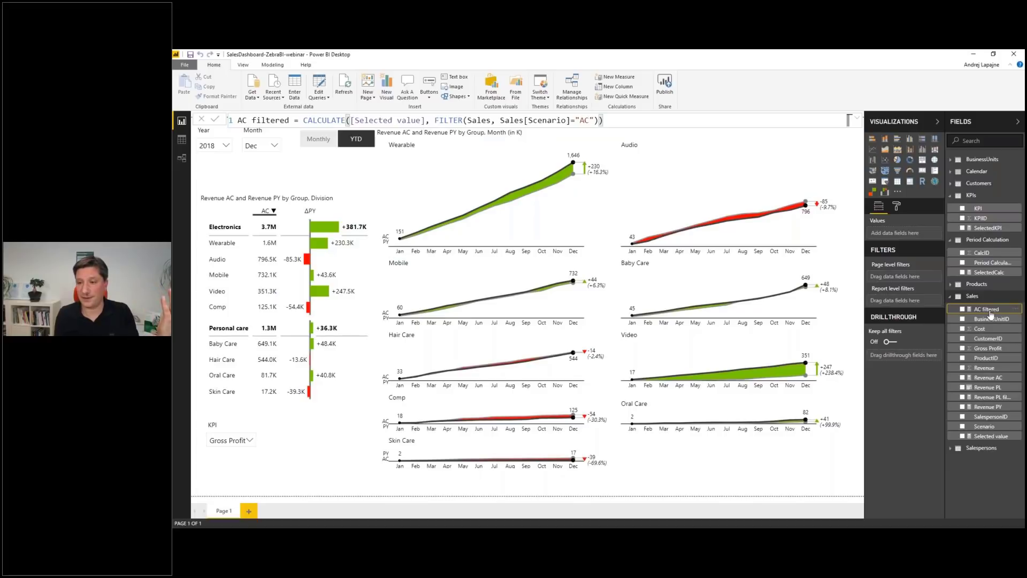
Rename the Revenue AC measure to AC and commit it.
{"action": "left_click", "coordinate": [987, 378]}
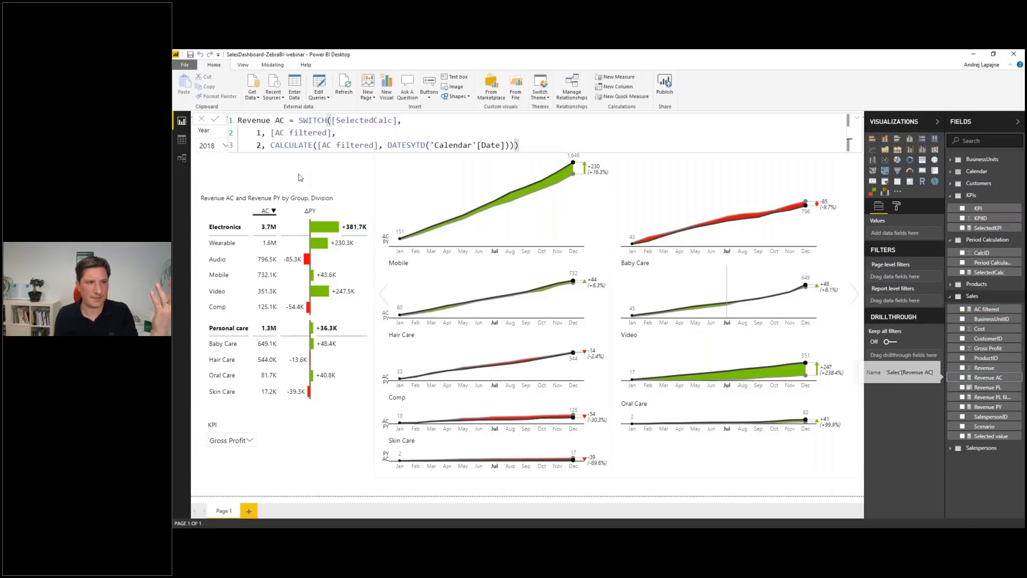
{"action": "double_click", "coordinate": [260, 121]}
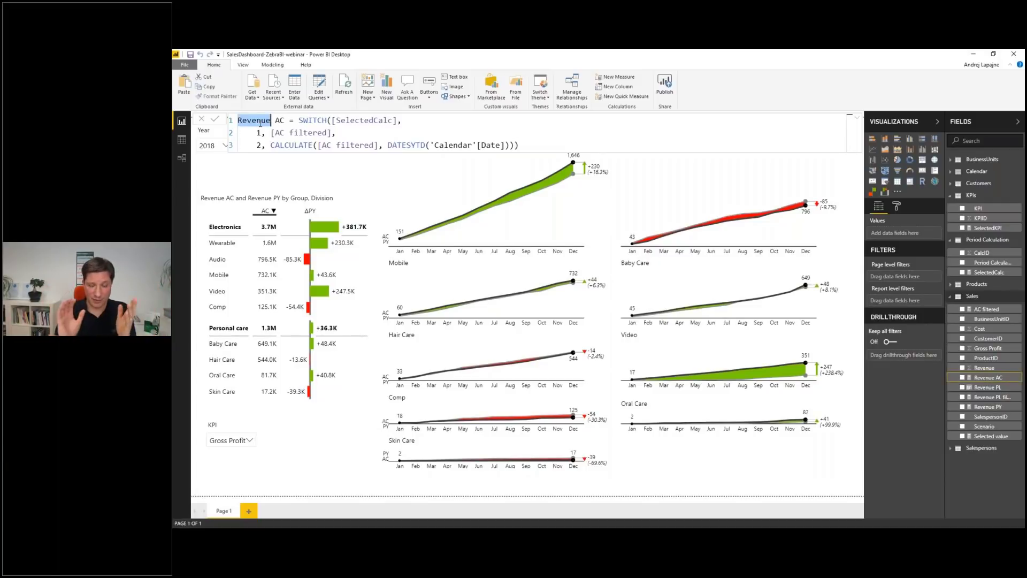
{"action": "key", "text": "BackSpace"}
{"action": "key", "text": "Delete"}
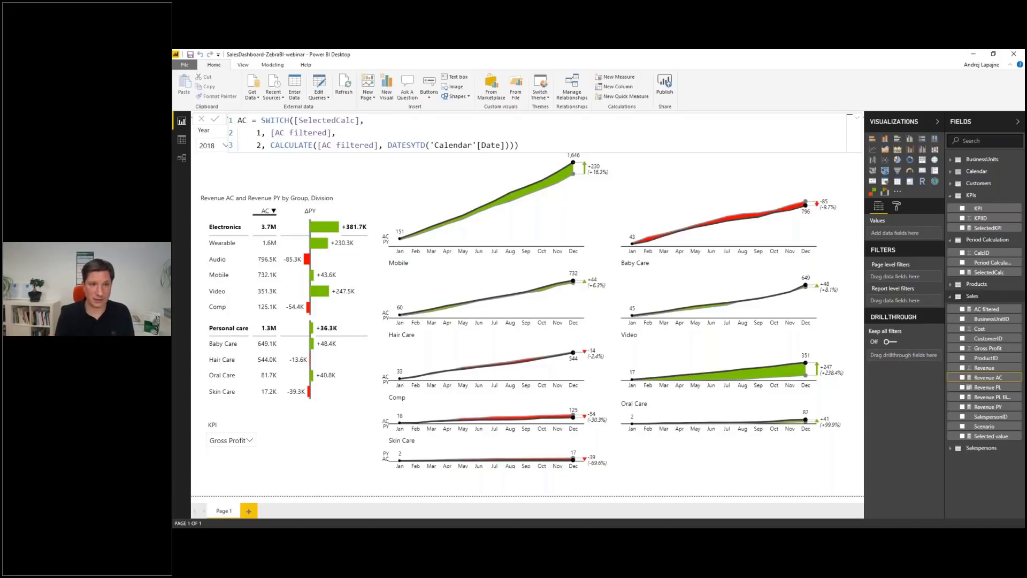
{"action": "left_click", "coordinate": [336, 429]}
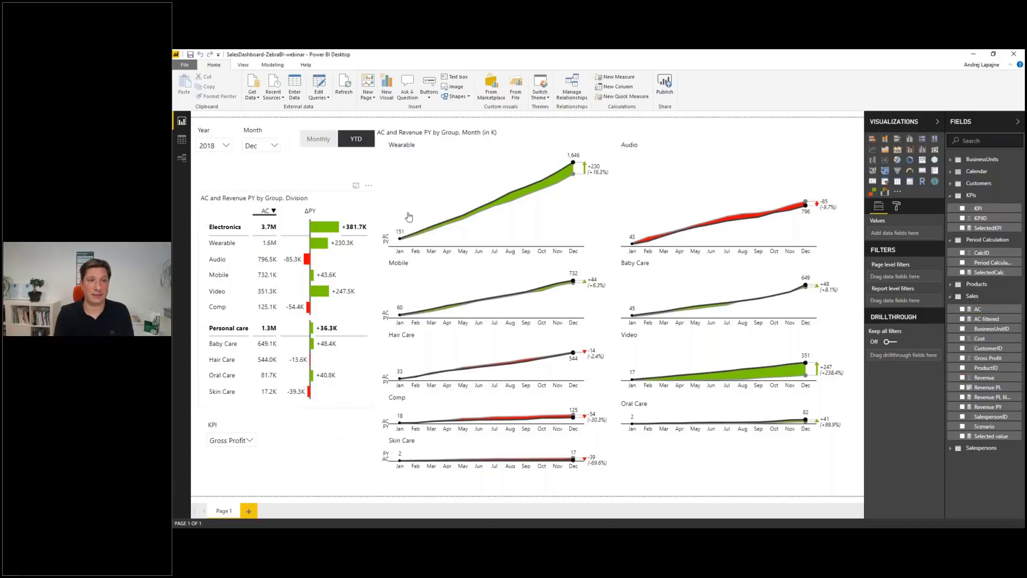
Switch the KPI slicer to Revenue and then to Gross Profit, comparing the values in both charts.
{"action": "left_click", "coordinate": [243, 439]}
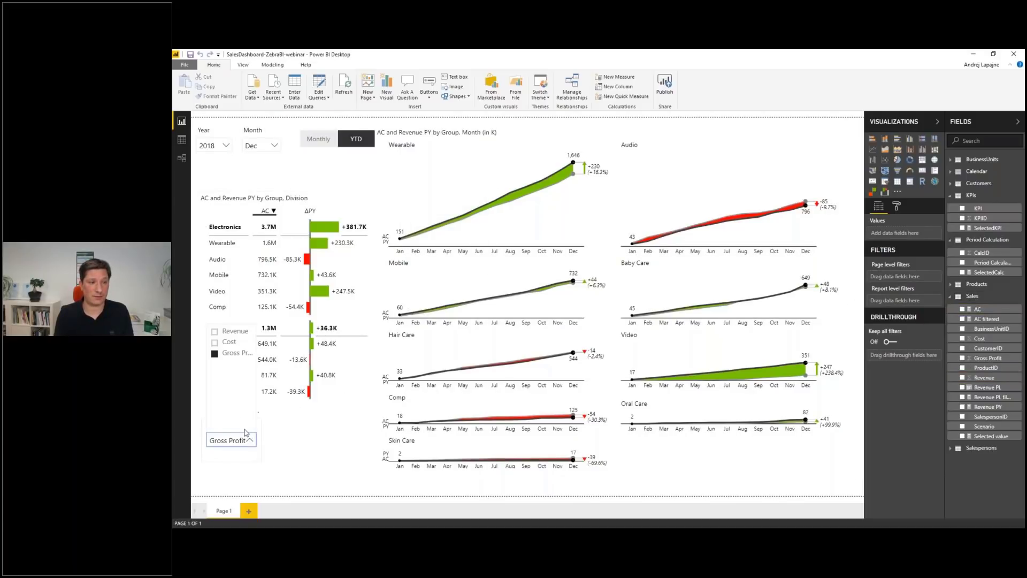
{"action": "left_click", "coordinate": [229, 333]}
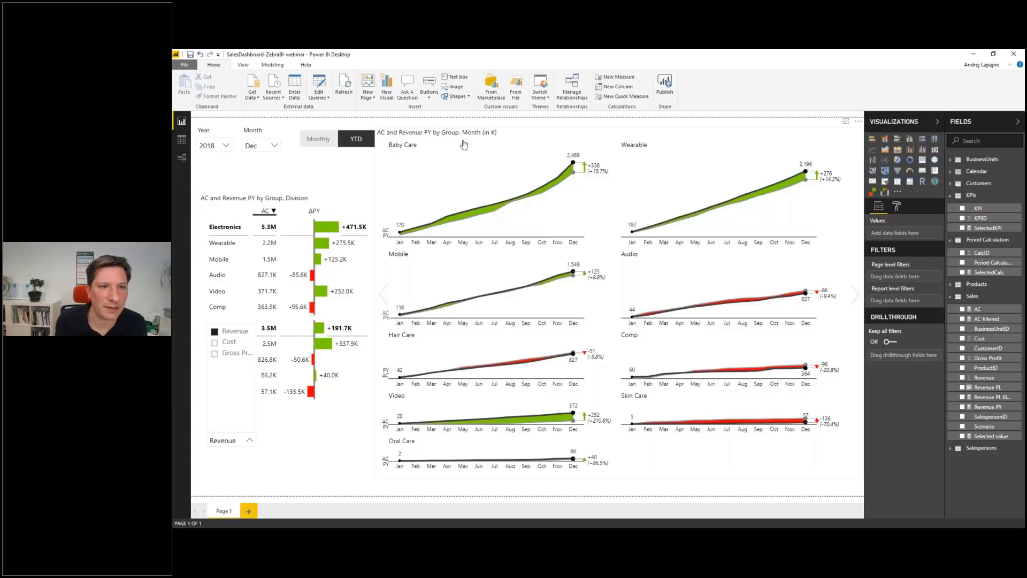
{"action": "mouse_move", "coordinate": [566, 166]}
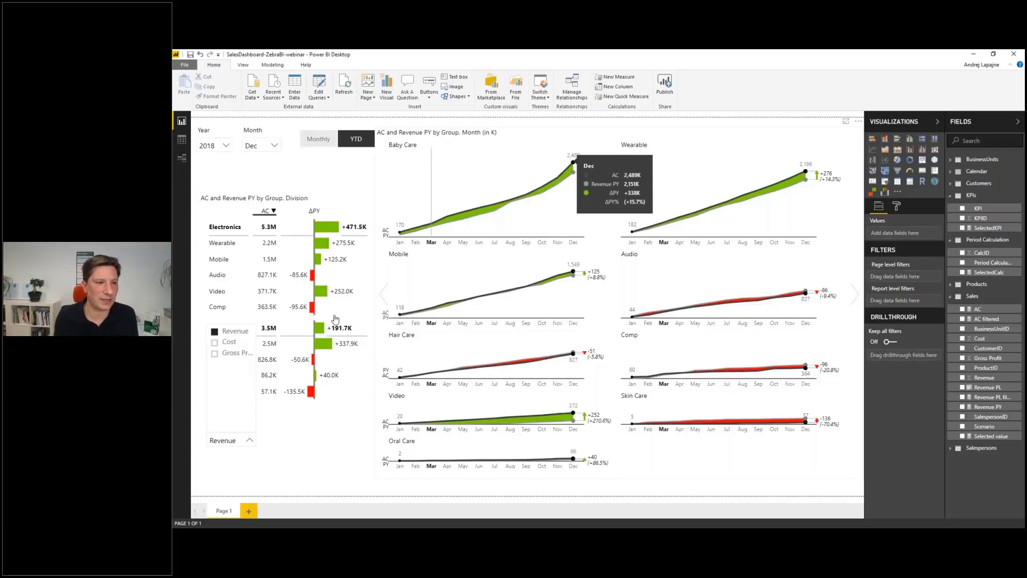
{"action": "left_click", "coordinate": [243, 354]}
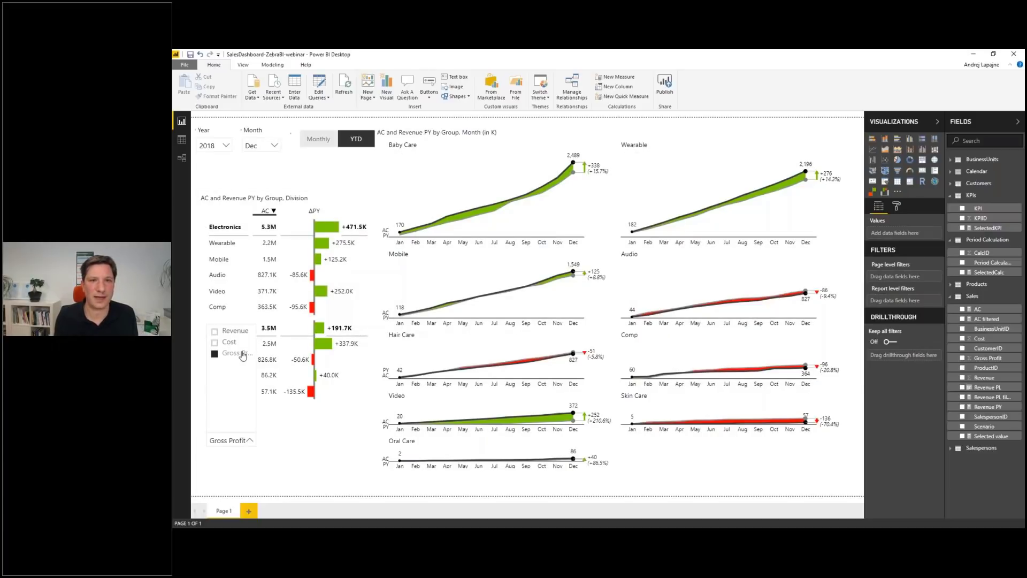
{"action": "mouse_move", "coordinate": [571, 159]}
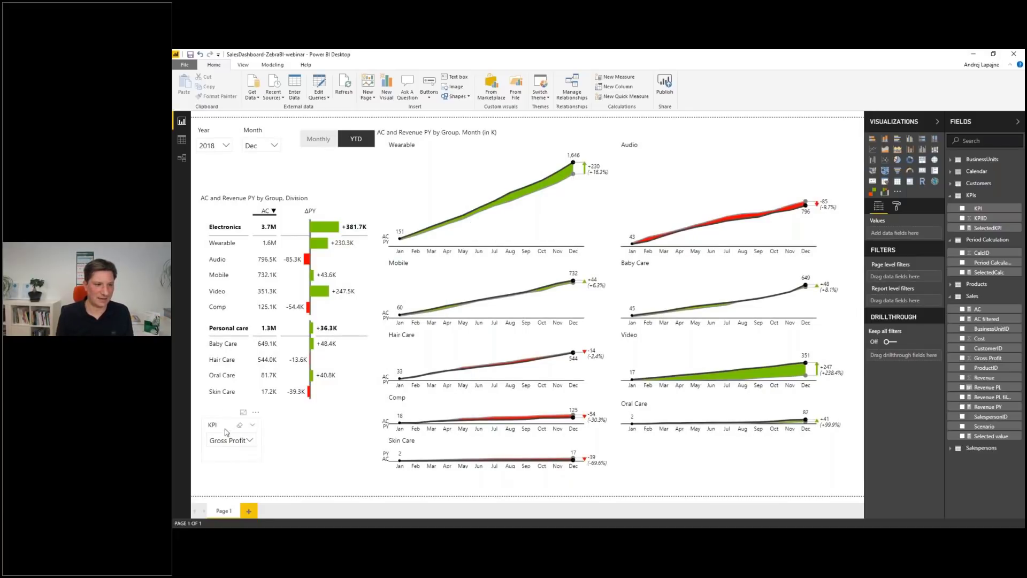
Move the KPI slicer beneath the Monthly/YTD switch and set it to Revenue.
{"action": "left_click_drag", "start_coordinate": [223, 431], "coordinate": [326, 163]}
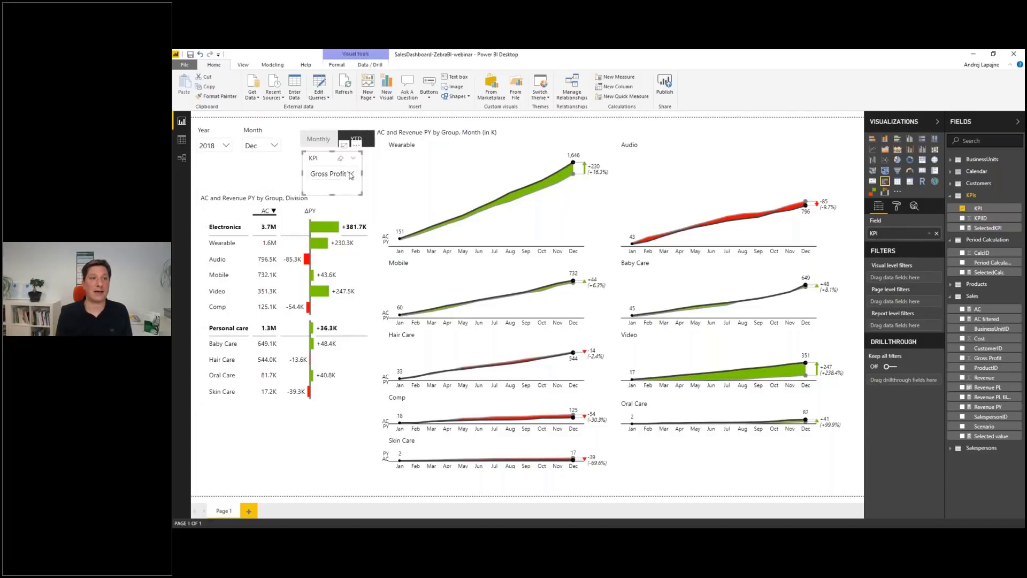
{"action": "left_click", "coordinate": [351, 174]}
{"action": "left_click", "coordinate": [334, 188]}
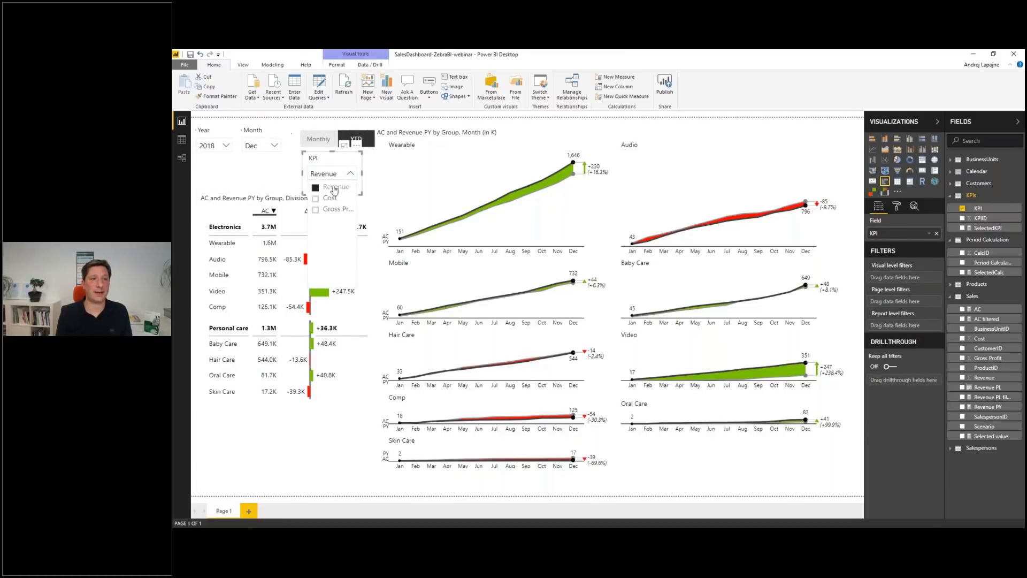
{"action": "left_click", "coordinate": [292, 173]}
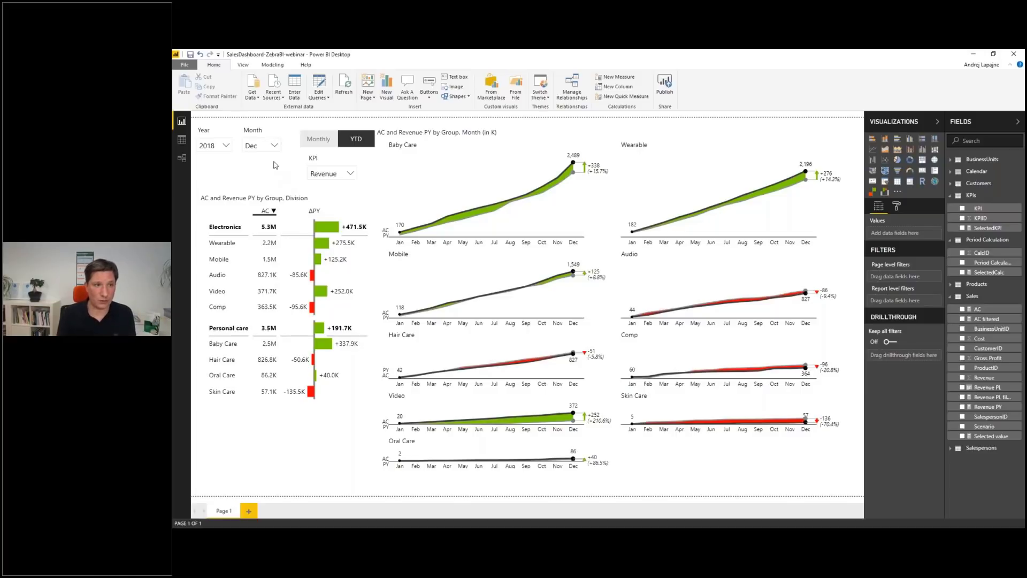
Move the KPI slicer beneath the Year slicer and resize it to fit above the division table.
{"action": "left_click_drag", "start_coordinate": [308, 171], "coordinate": [224, 179]}
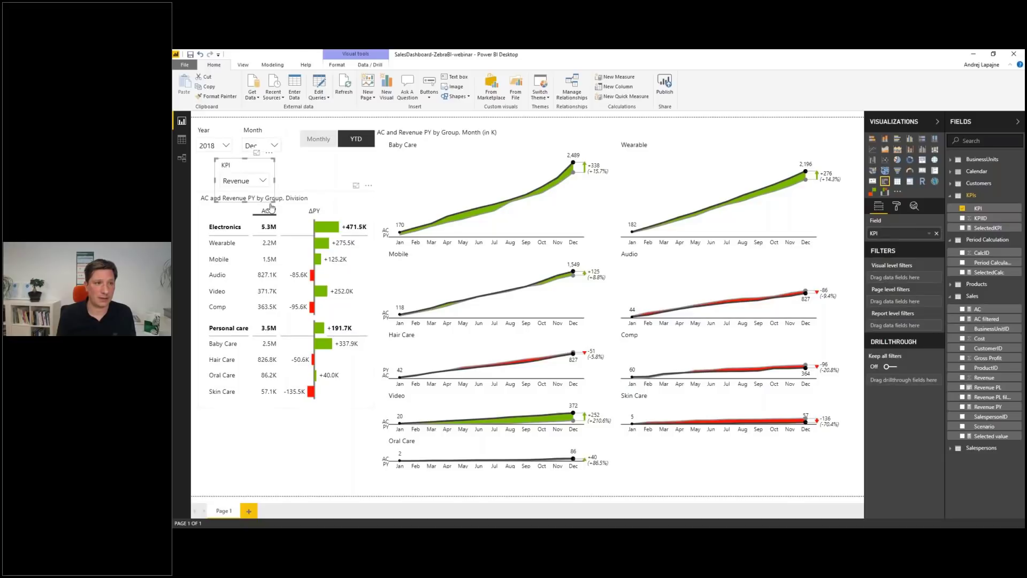
{"action": "left_click_drag", "start_coordinate": [274, 201], "coordinate": [221, 174]}
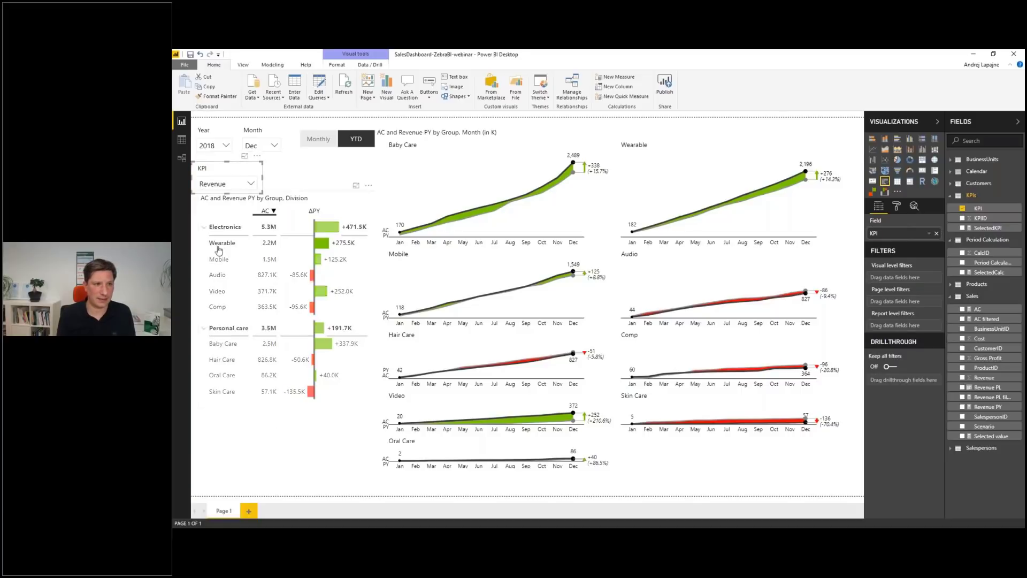
{"action": "left_click", "coordinate": [324, 119]}
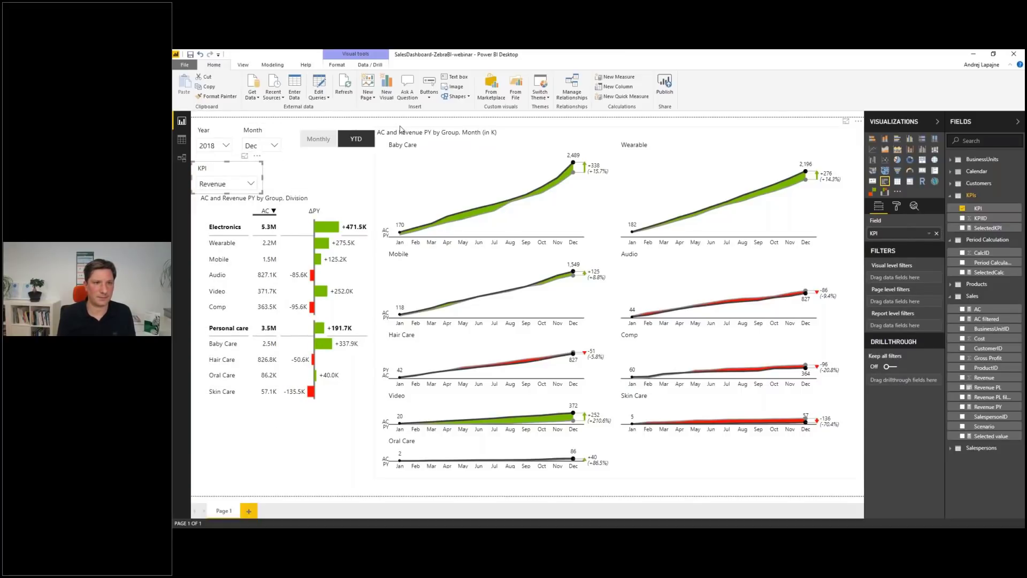
Reduce the height of the AC and Revenue PY by Group, Month chart by lowering its upper edge, and deselect it.
{"action": "left_click", "coordinate": [441, 132]}
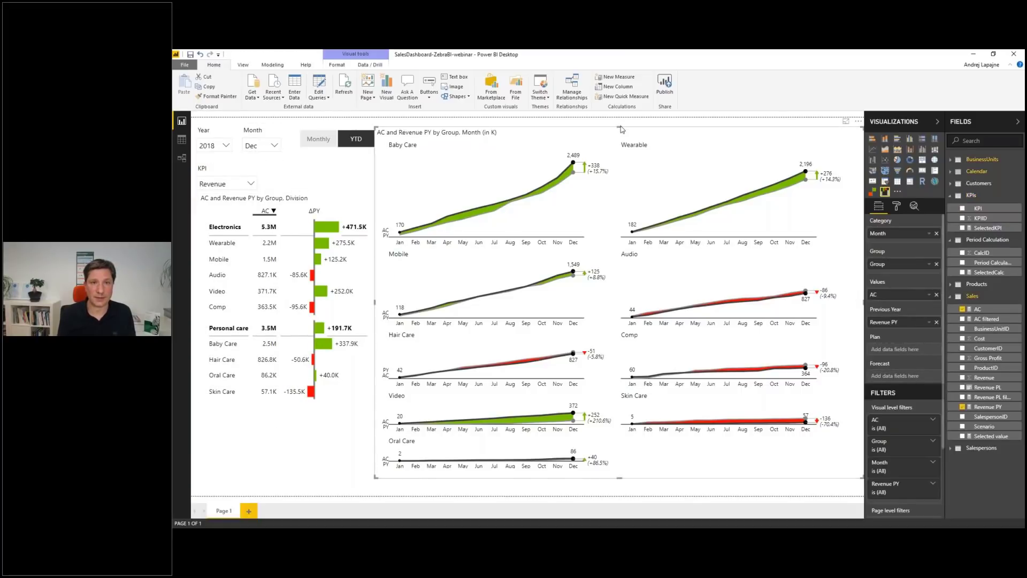
{"action": "left_click_drag", "start_coordinate": [621, 129], "coordinate": [608, 177]}
{"action": "left_click", "coordinate": [289, 144]}
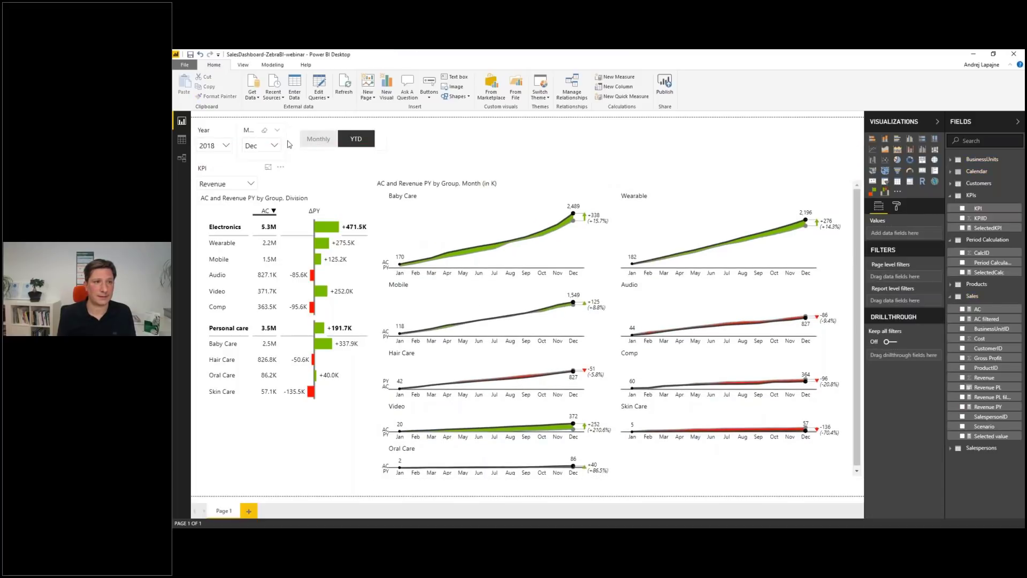
Widen the Monthly/YTD switch slightly and move it away from the Month slicer to free space beside it.
{"action": "left_click", "coordinate": [291, 143]}
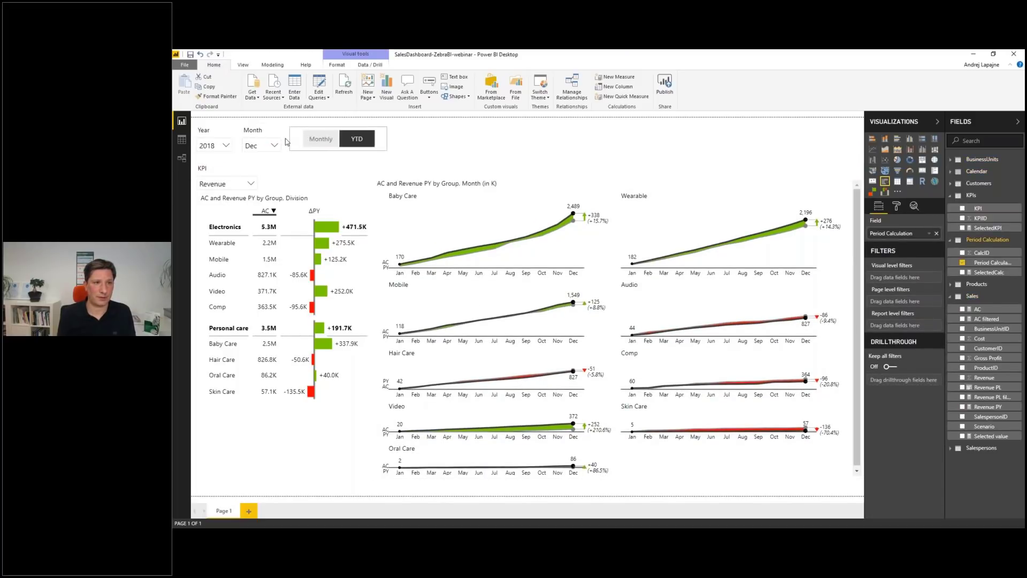
{"action": "left_click_drag", "start_coordinate": [287, 142], "coordinate": [281, 142]}
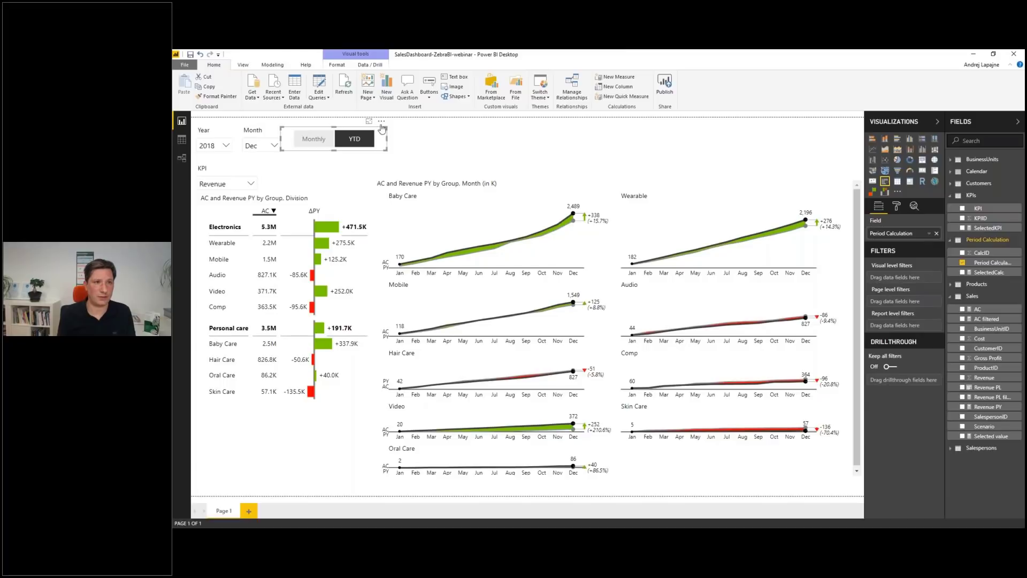
{"action": "left_click_drag", "start_coordinate": [381, 128], "coordinate": [442, 125]}
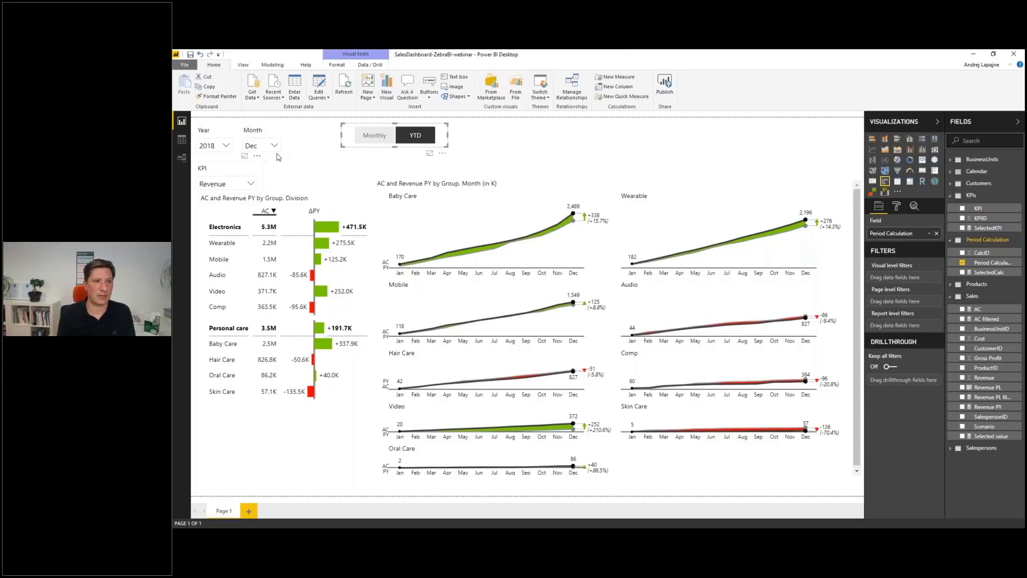
Line up the KPI, Month and Year slicers in one row in that order, ending with the Monthly/YTD switch.
{"action": "left_click_drag", "start_coordinate": [262, 159], "coordinate": [264, 154]}
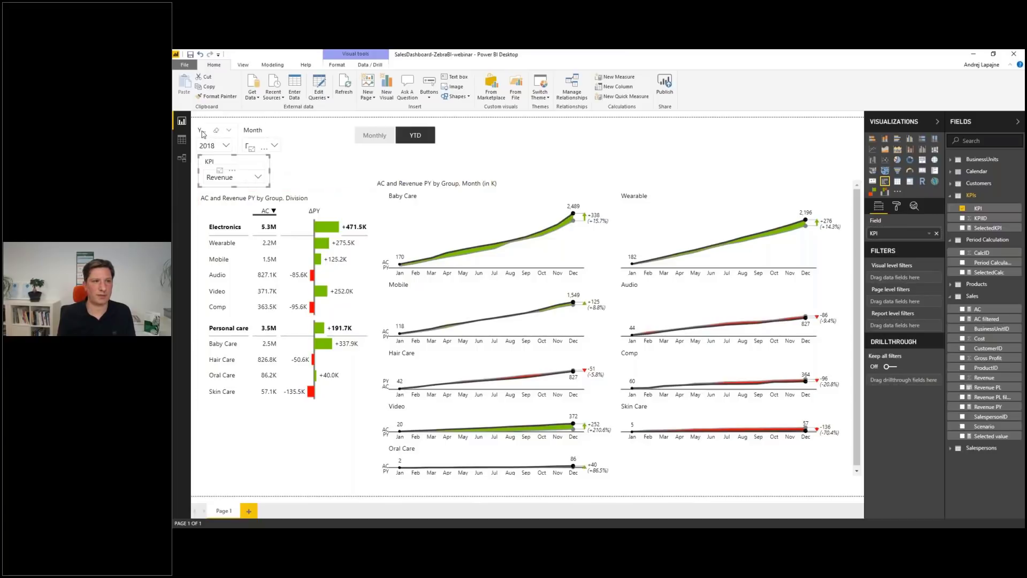
{"action": "left_click_drag", "start_coordinate": [201, 131], "coordinate": [328, 159]}
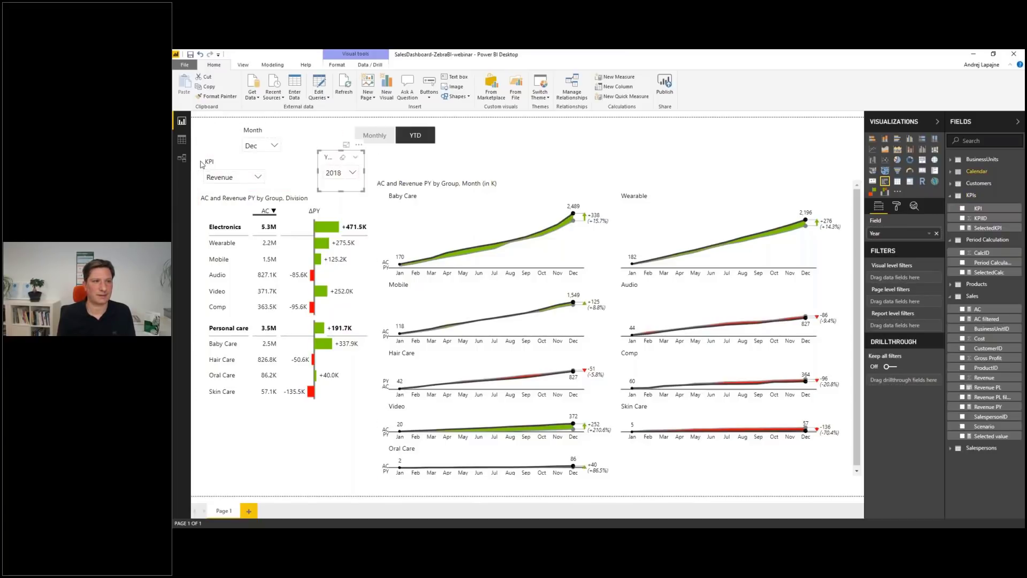
{"action": "left_click_drag", "start_coordinate": [204, 160], "coordinate": [212, 130]}
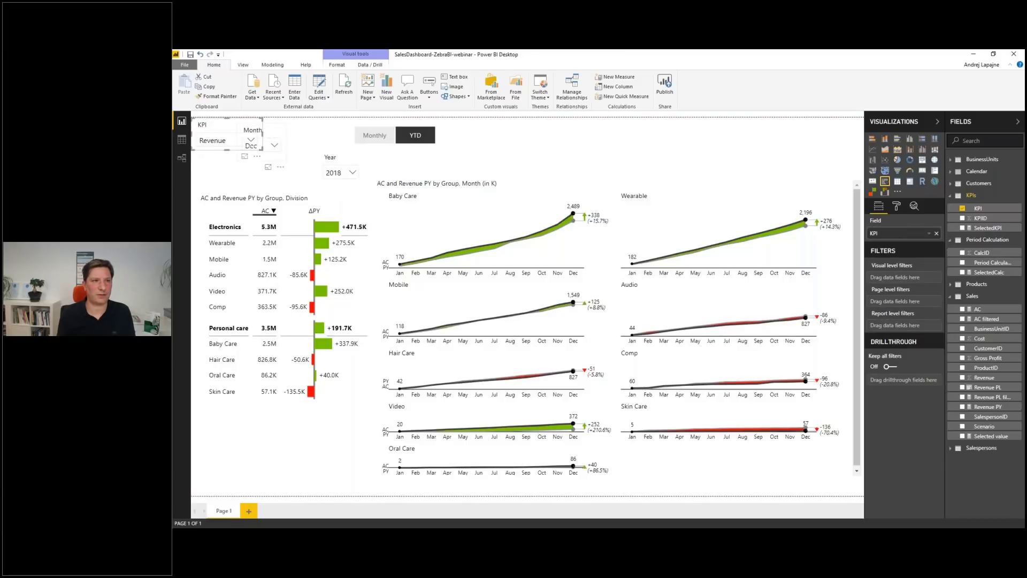
{"action": "left_click_drag", "start_coordinate": [290, 170], "coordinate": [308, 166]}
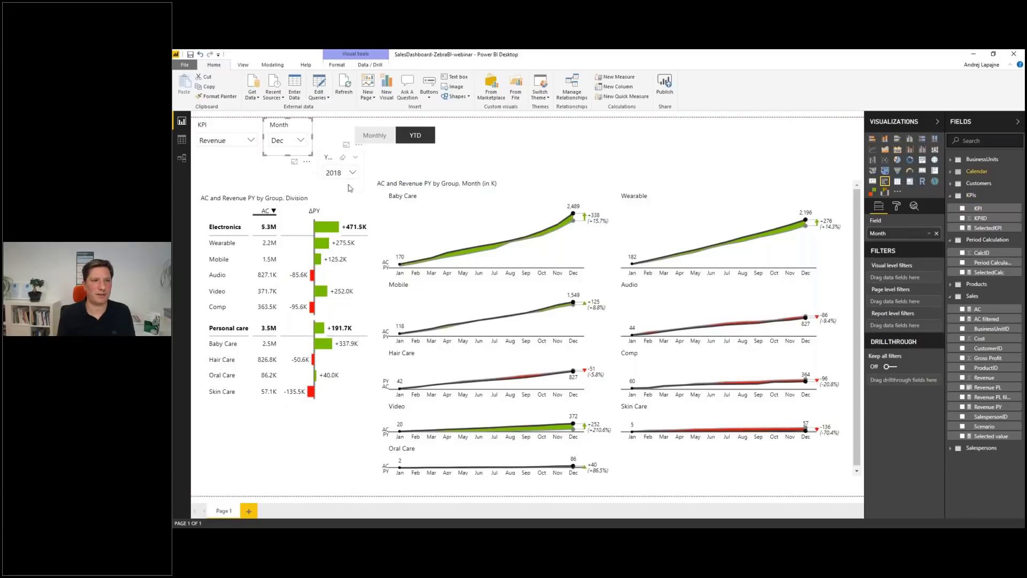
{"action": "left_click_drag", "start_coordinate": [353, 154], "coordinate": [344, 154]}
{"action": "left_click", "coordinate": [471, 135]}
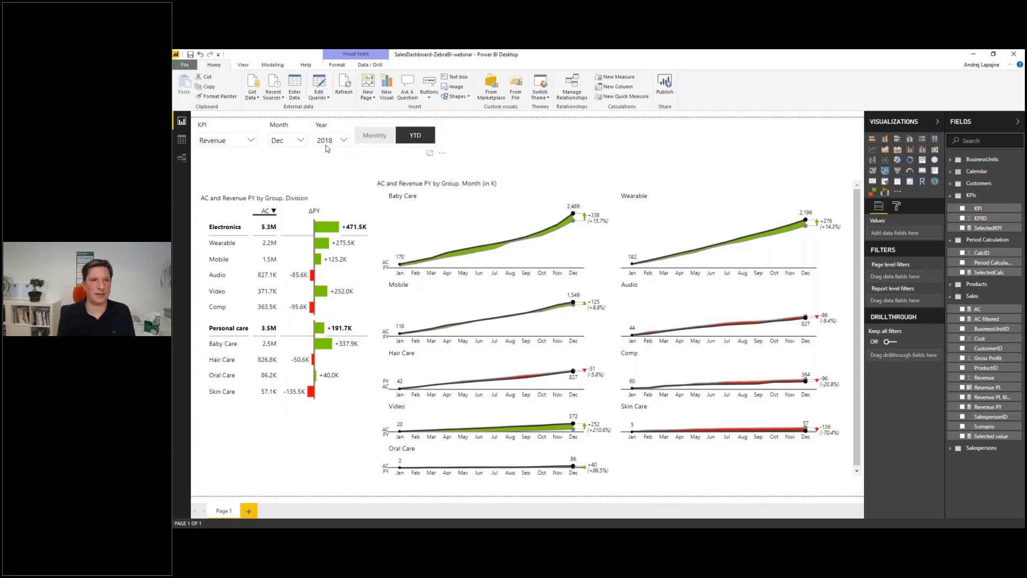
{"action": "left_click_drag", "start_coordinate": [442, 162], "coordinate": [446, 165]}
{"action": "left_click", "coordinate": [447, 169]}
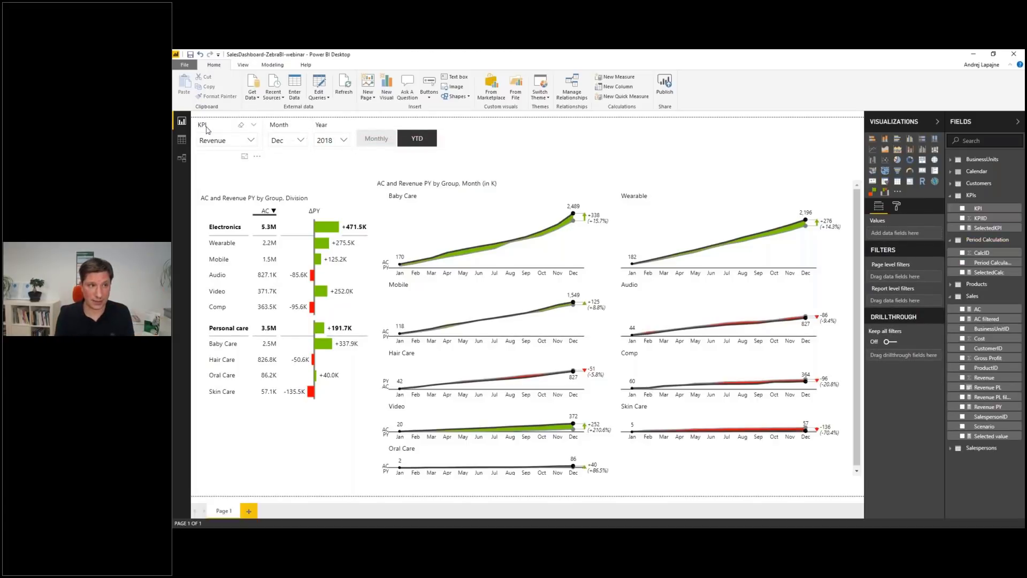
Turn off the slicer headers of the KPI, Month and Year slicers and align the Monthly/YTD switch with them.
{"action": "left_click", "coordinate": [209, 130]}
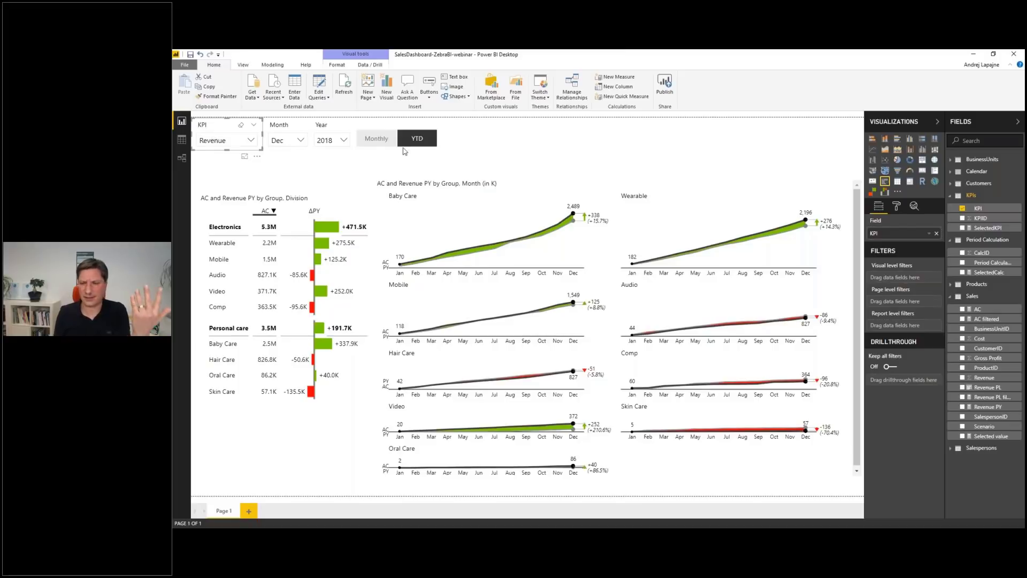
{"action": "left_click", "coordinate": [896, 206]}
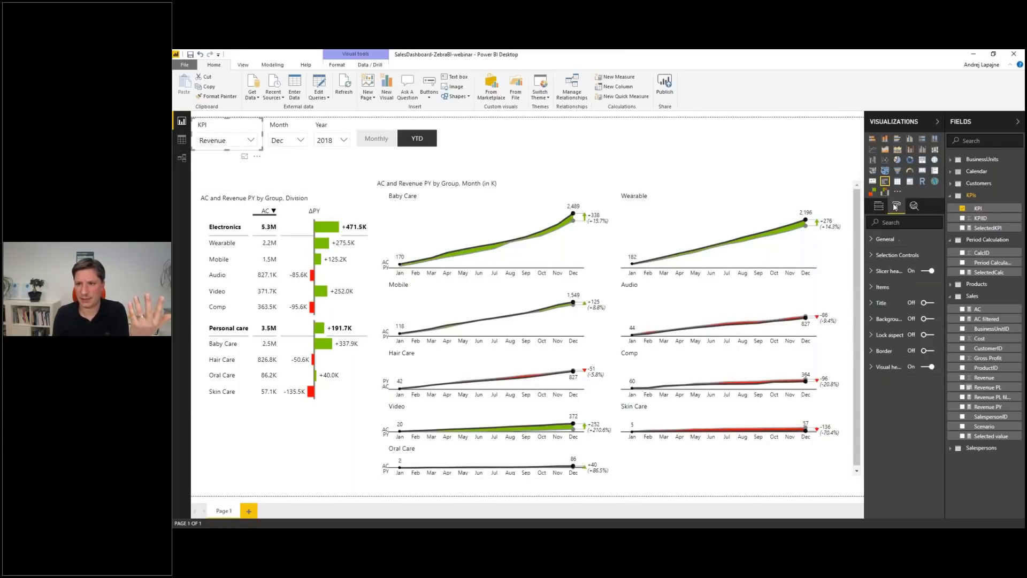
{"action": "left_click", "coordinate": [928, 272]}
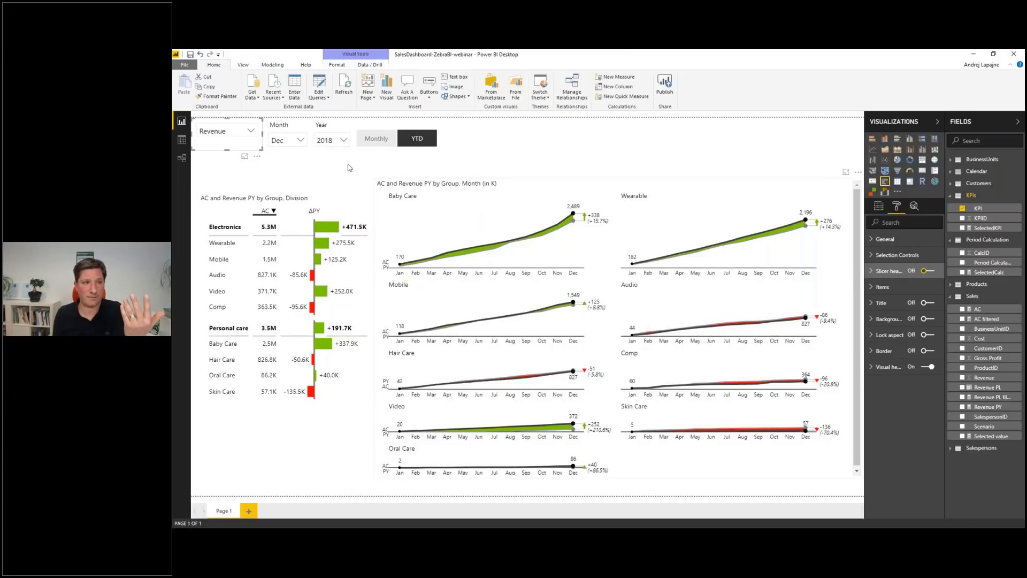
{"action": "left_click", "coordinate": [287, 130]}
{"action": "left_click", "coordinate": [928, 271]}
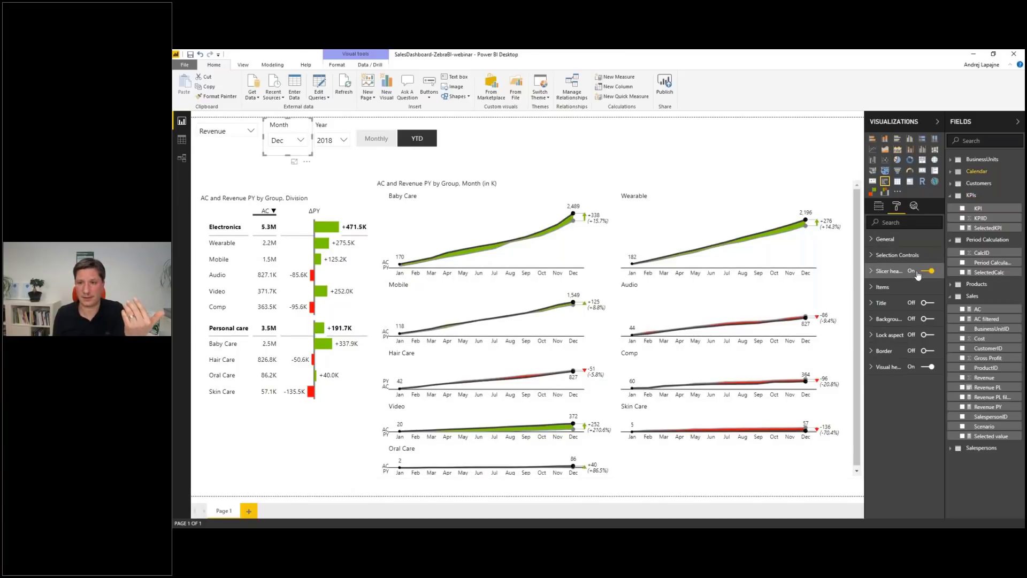
{"action": "left_click", "coordinate": [332, 128]}
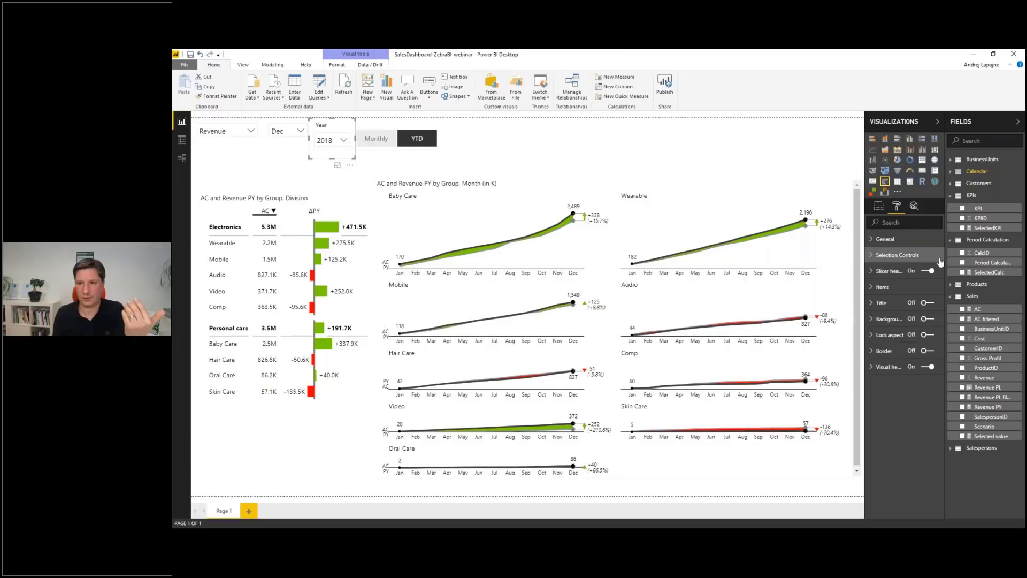
{"action": "left_click", "coordinate": [929, 271]}
{"action": "left_click", "coordinate": [284, 163]}
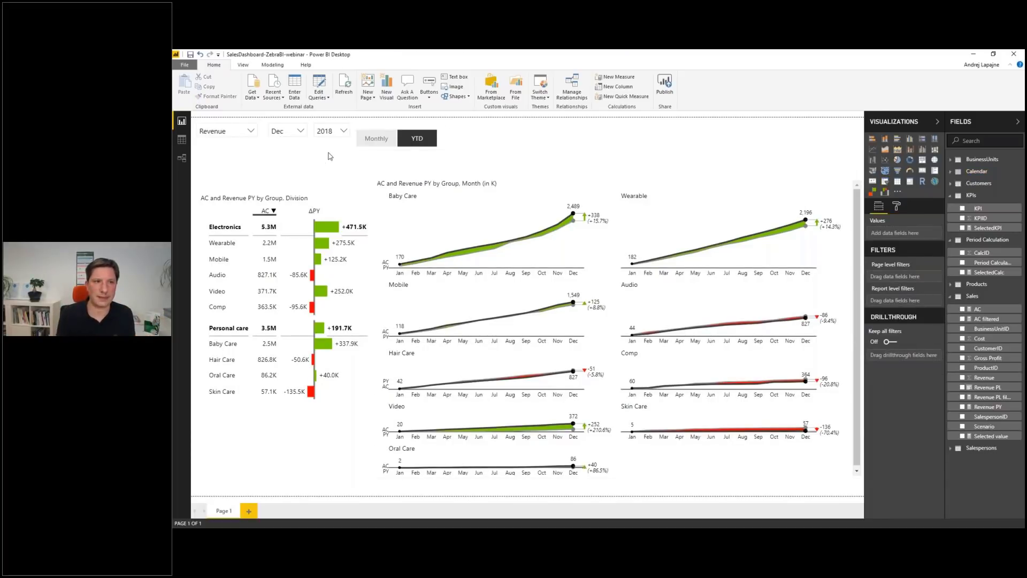
{"action": "left_click", "coordinate": [421, 145]}
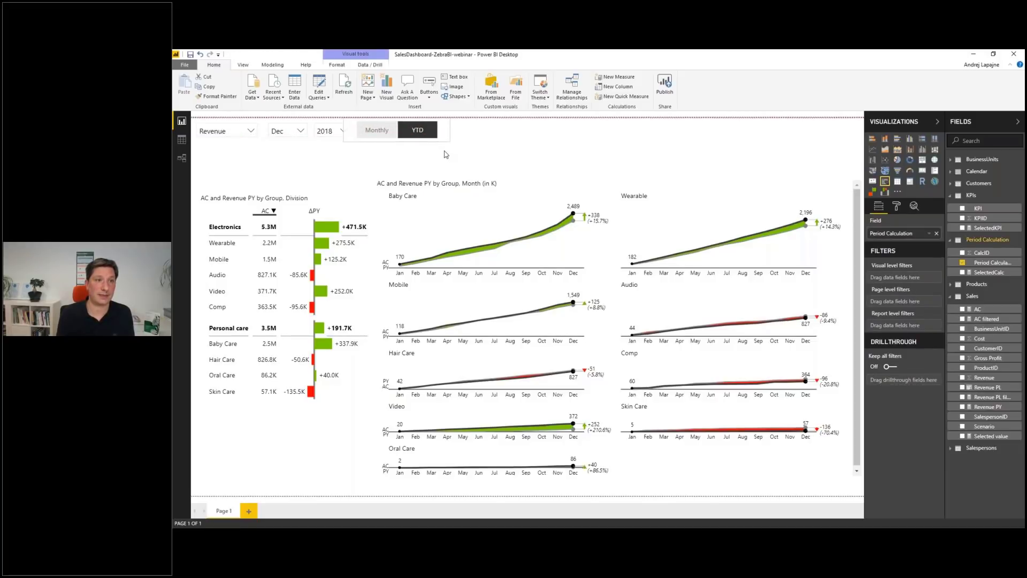
{"action": "left_click", "coordinate": [323, 177]}
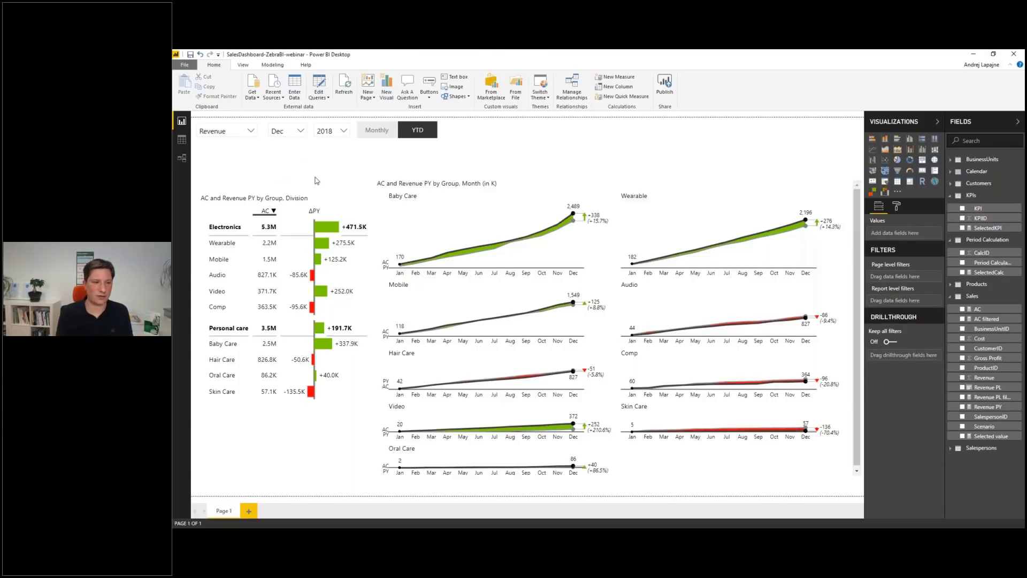
Duplicate Page 1 and delete the AC and Revenue PY by Group, Month chart from the copy.
{"action": "right_click", "coordinate": [223, 510]}
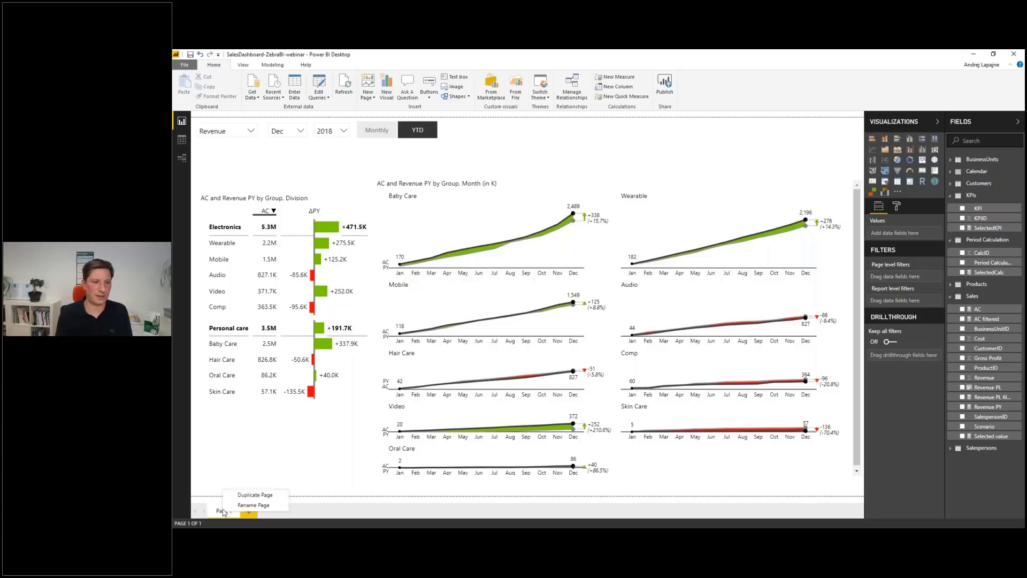
{"action": "left_click", "coordinate": [248, 495]}
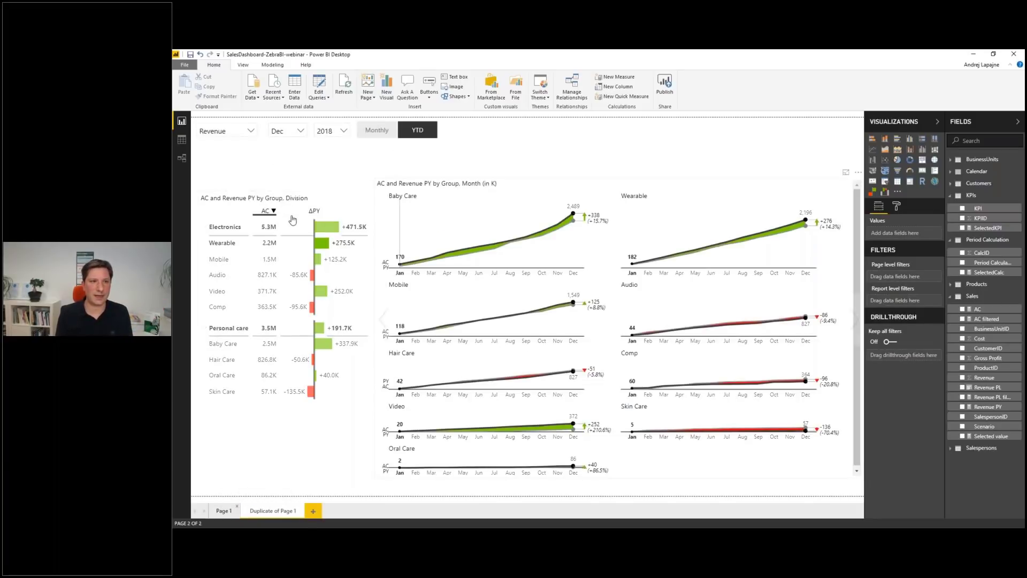
{"action": "left_click", "coordinate": [495, 196]}
{"action": "key", "text": "Delete"}
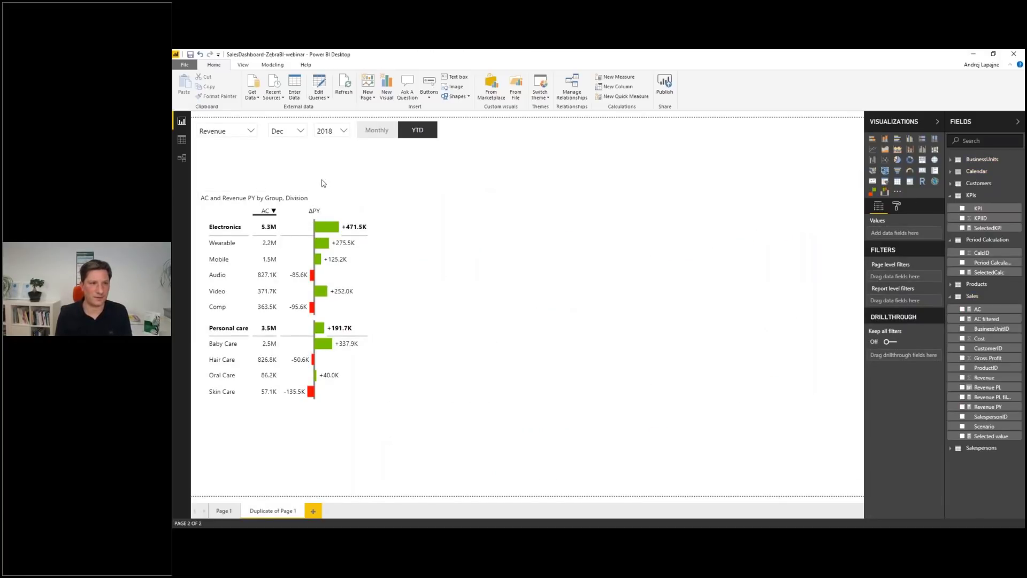
Widen the Group, Division table across most of the duplicated page and add Revenue PL as its plan value.
{"action": "left_click", "coordinate": [372, 405]}
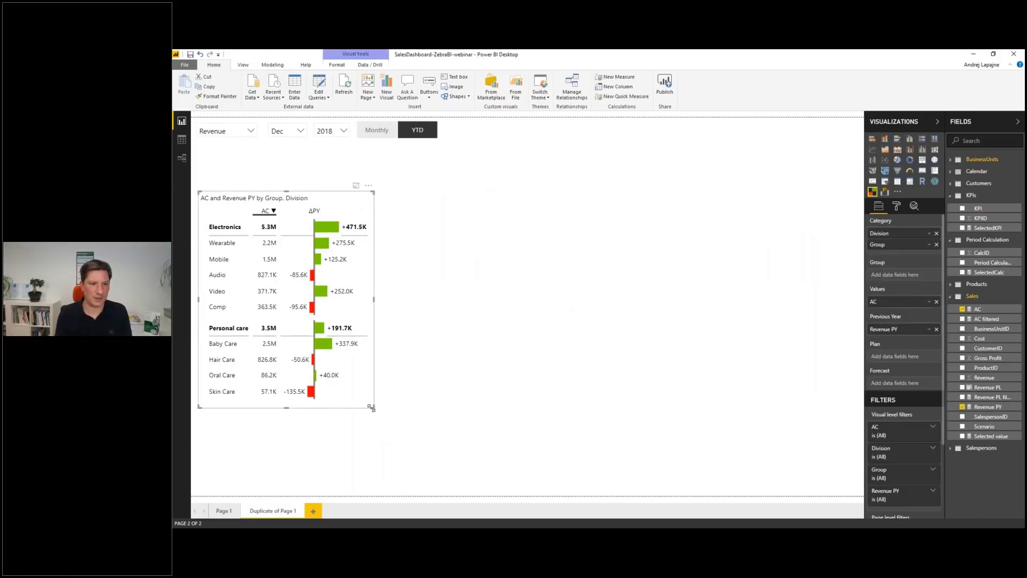
{"action": "left_click_drag", "start_coordinate": [371, 408], "coordinate": [790, 428]}
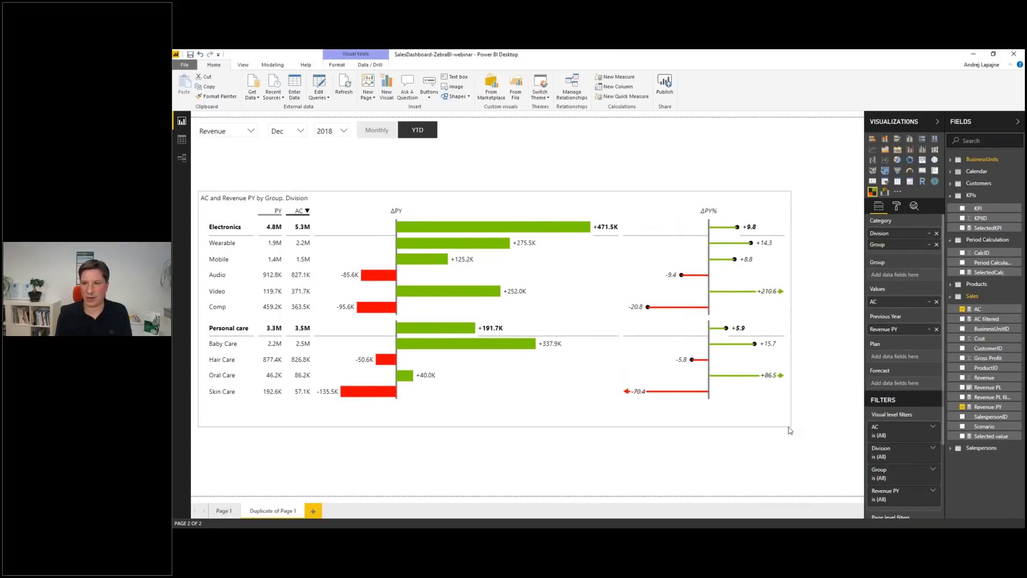
{"action": "left_click", "coordinate": [985, 391]}
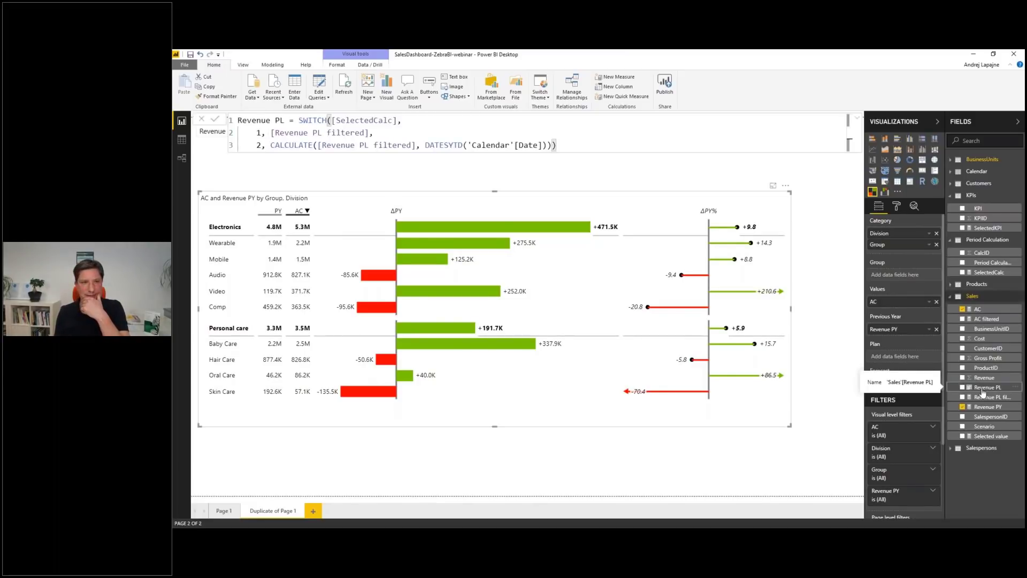
{"action": "left_click", "coordinate": [640, 178]}
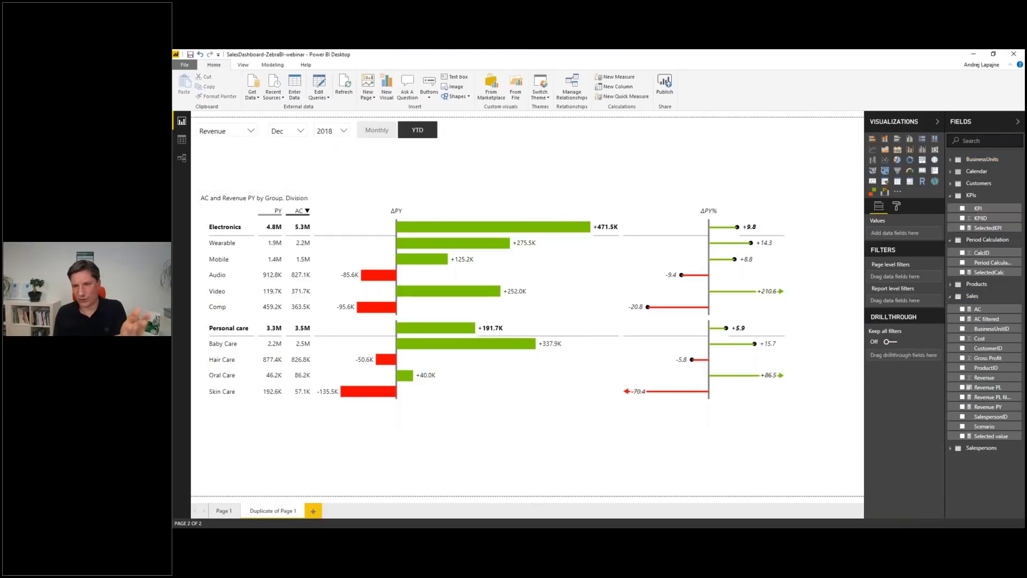
{"action": "left_click", "coordinate": [751, 243]}
{"action": "left_click", "coordinate": [749, 195]}
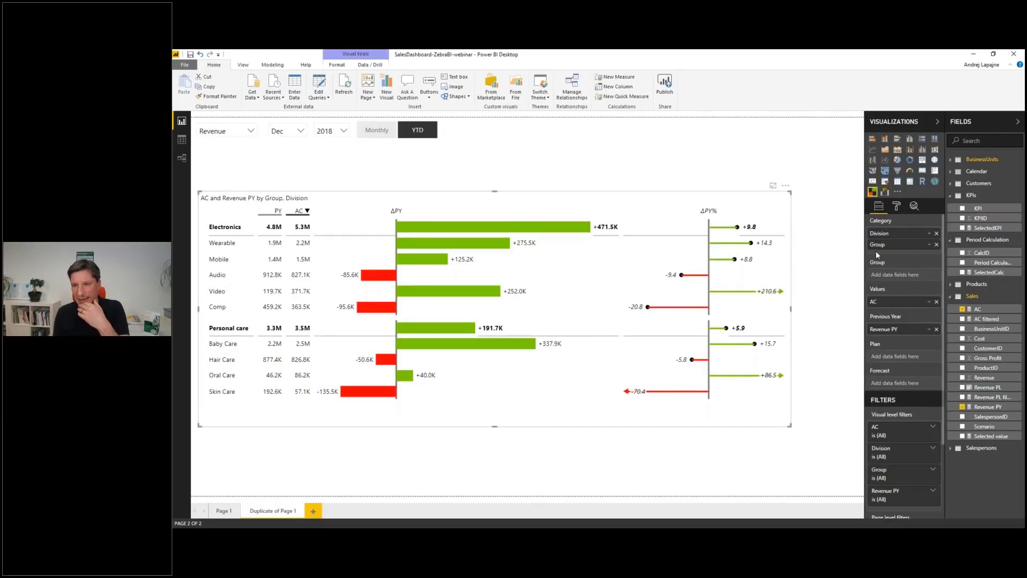
{"action": "left_click", "coordinate": [963, 387]}
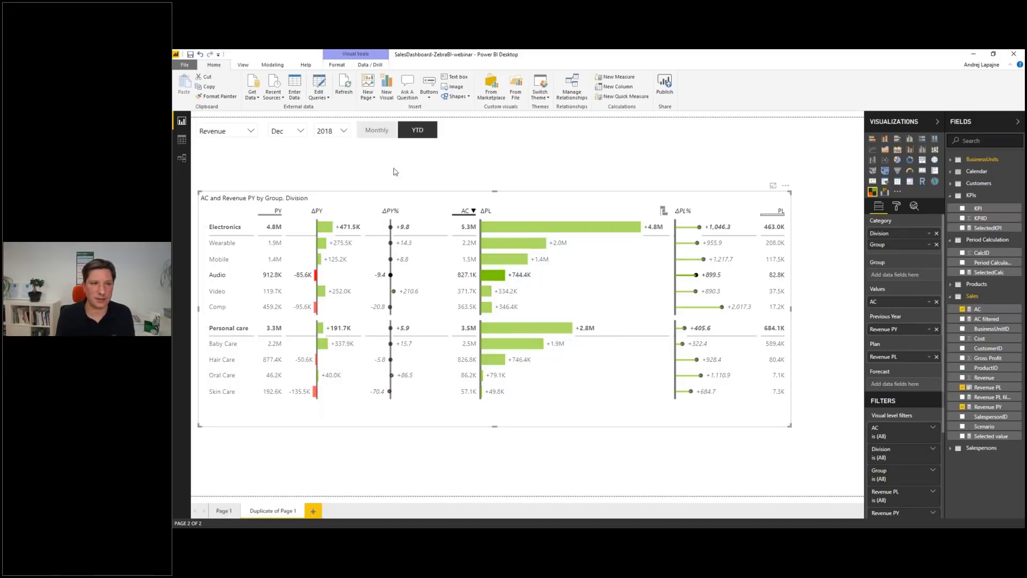
Reorder the table's columns so that PL follows AC and ΔPL follows ΔPY, with ΔPY% and ΔPL% last.
{"action": "left_click_drag", "start_coordinate": [463, 215], "coordinate": [302, 211]}
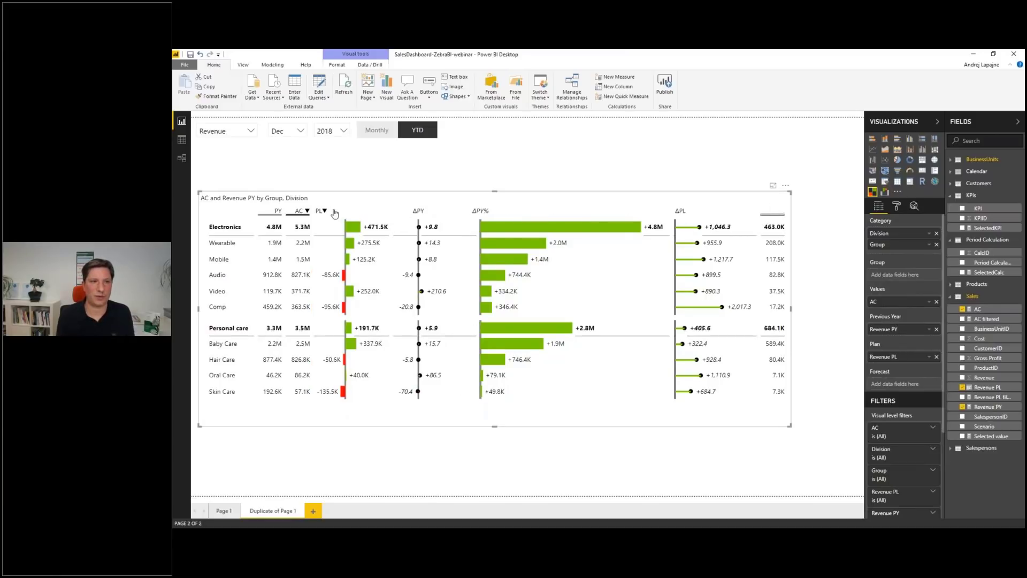
{"action": "left_click_drag", "start_coordinate": [549, 215], "coordinate": [470, 214]}
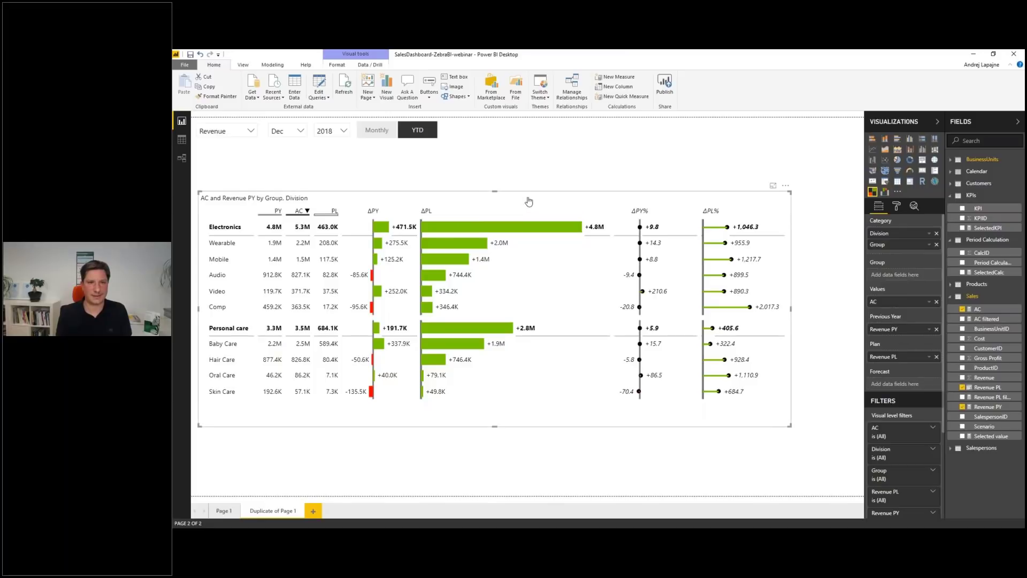
Move the table up beneath the slicers and enlarge it to fill the rest of the page.
{"action": "left_click_drag", "start_coordinate": [787, 186], "coordinate": [791, 148]}
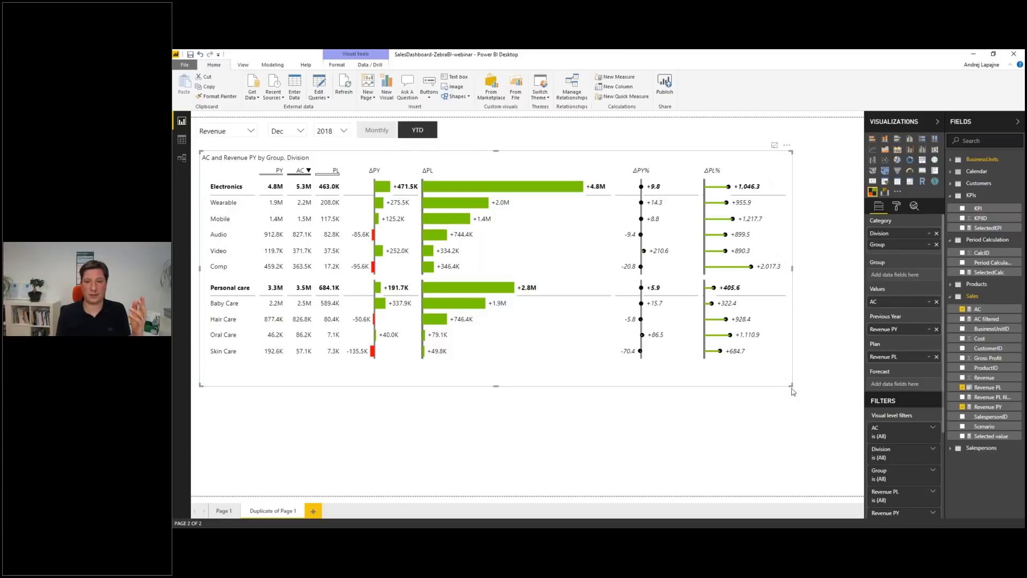
{"action": "left_click_drag", "start_coordinate": [792, 385], "coordinate": [835, 482]}
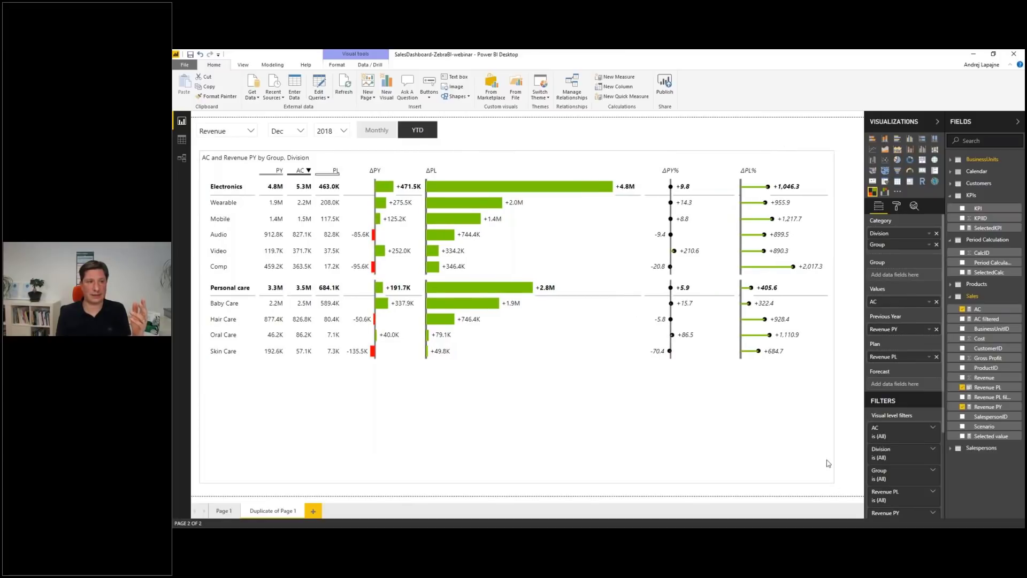
{"action": "left_click", "coordinate": [604, 161]}
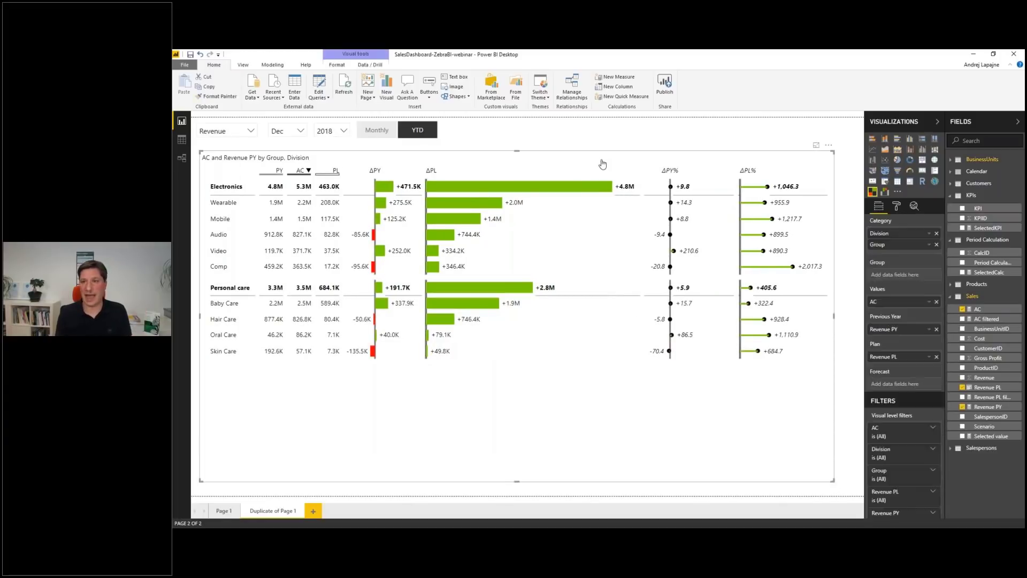
Add BusinessUnit from the BusinessUnits table as the third category level, below Division and Group.
{"action": "left_click", "coordinate": [951, 159]}
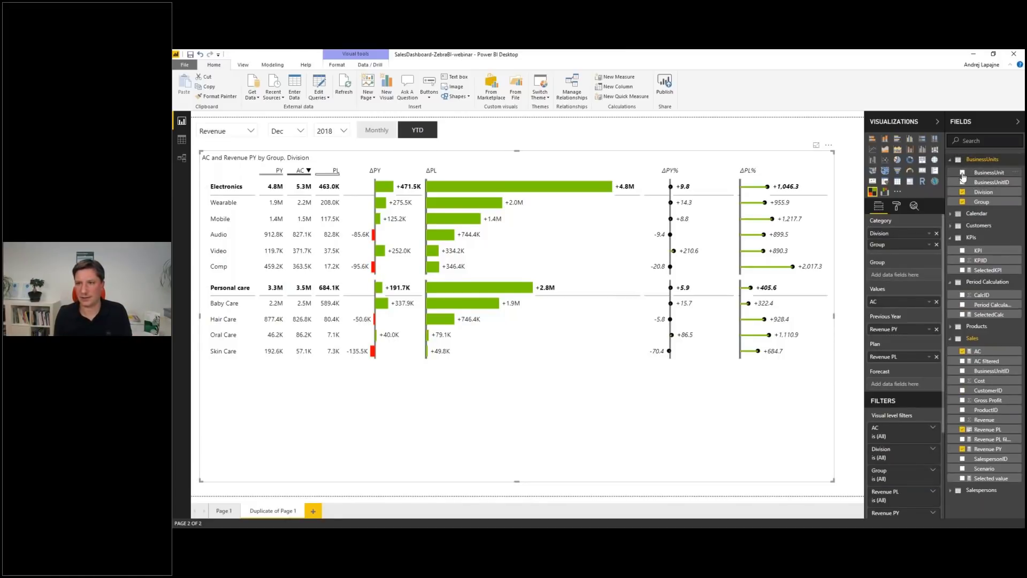
{"action": "left_click_drag", "start_coordinate": [963, 175], "coordinate": [895, 274]}
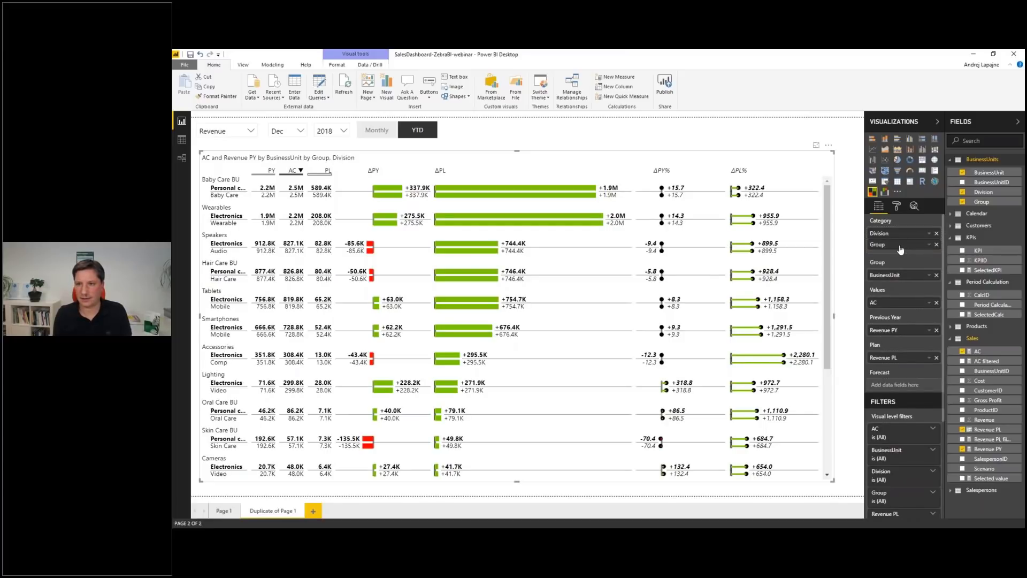
{"action": "left_click_drag", "start_coordinate": [900, 250], "coordinate": [900, 255]}
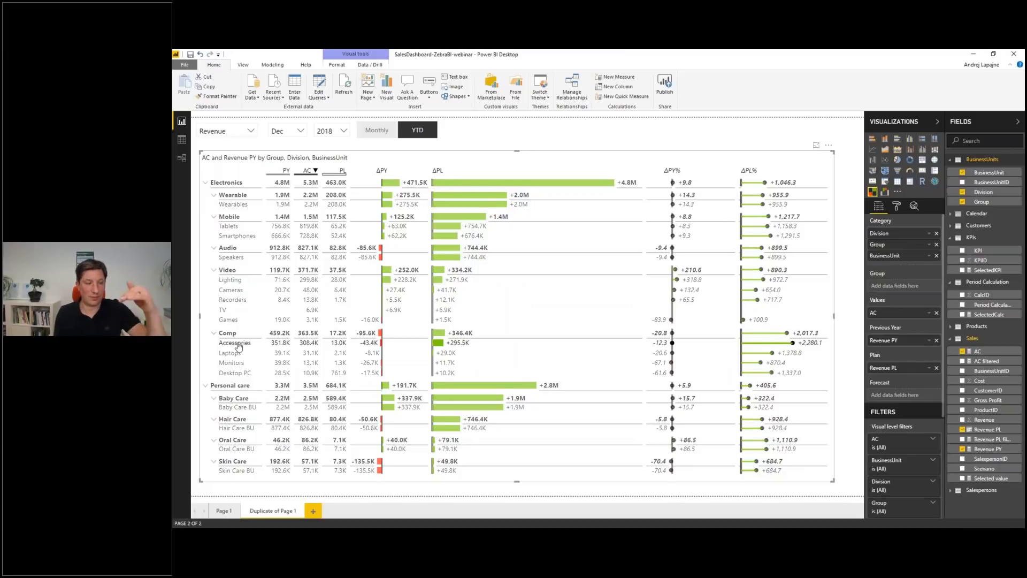
Switch the period calculation of the duplicated page to Monthly.
{"action": "left_click", "coordinate": [386, 132]}
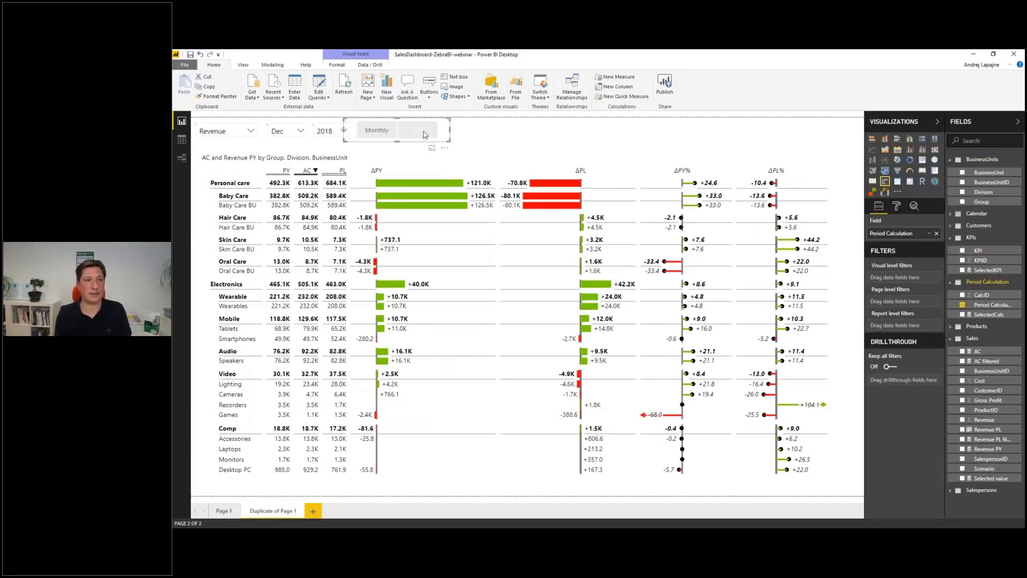
Set the period calculation of the variance table page to YTD and its KPI to Gross Profit.
{"action": "left_click", "coordinate": [423, 132]}
{"action": "left_click", "coordinate": [230, 131]}
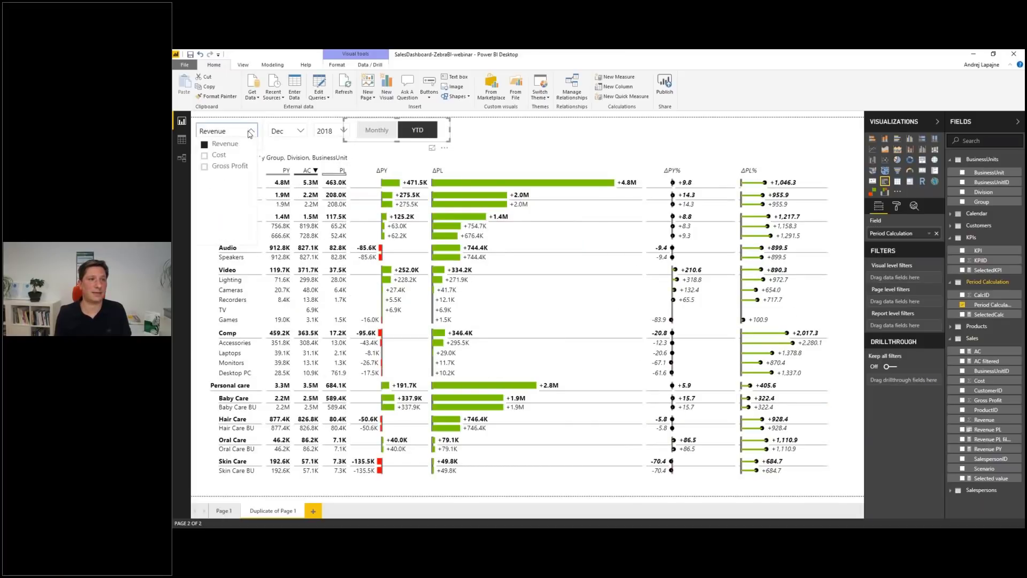
{"action": "left_click", "coordinate": [204, 167]}
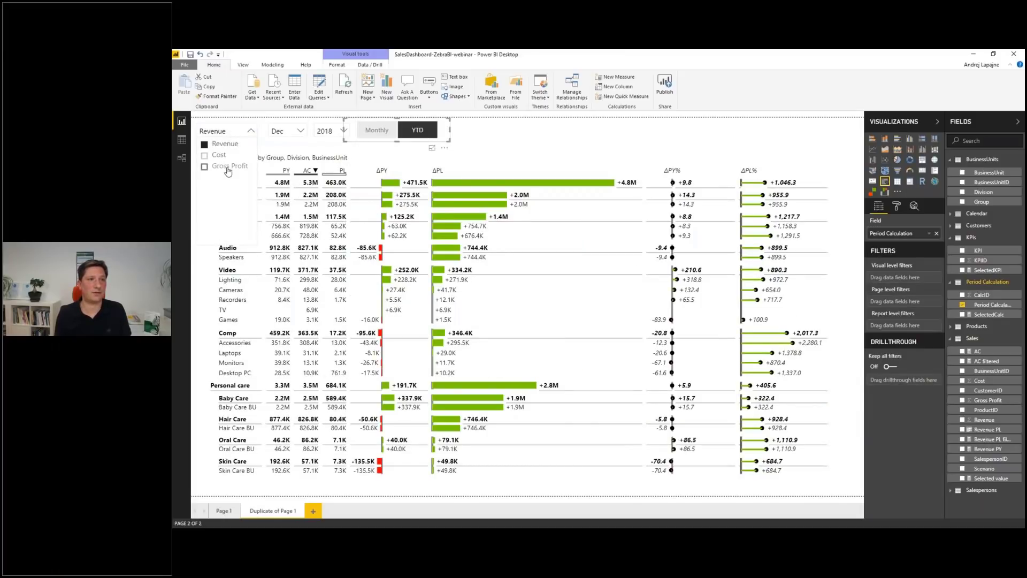
{"action": "left_click", "coordinate": [508, 130]}
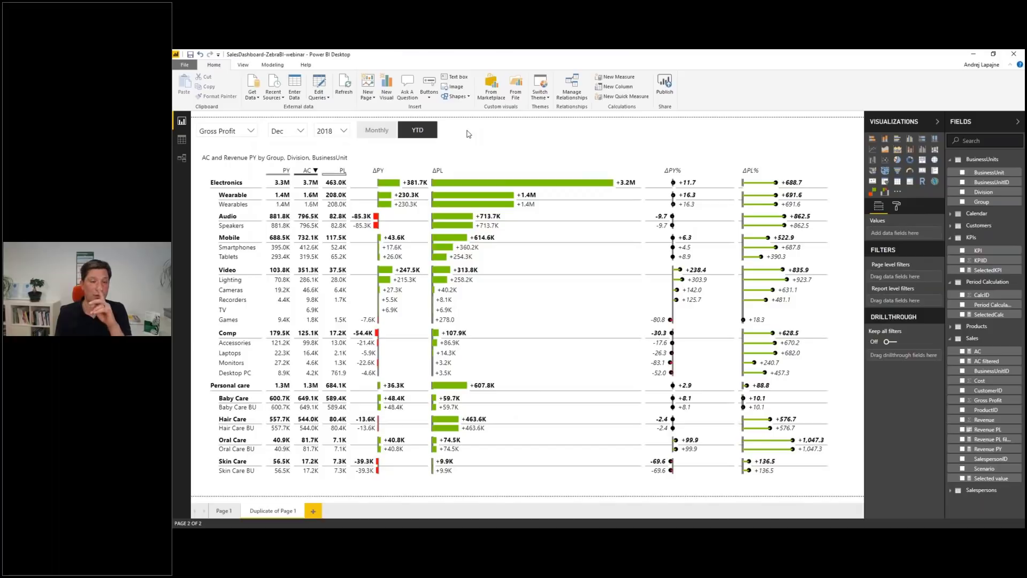
Add a blank report page and duplicate Page 1 as a further page.
{"action": "left_click", "coordinate": [314, 512]}
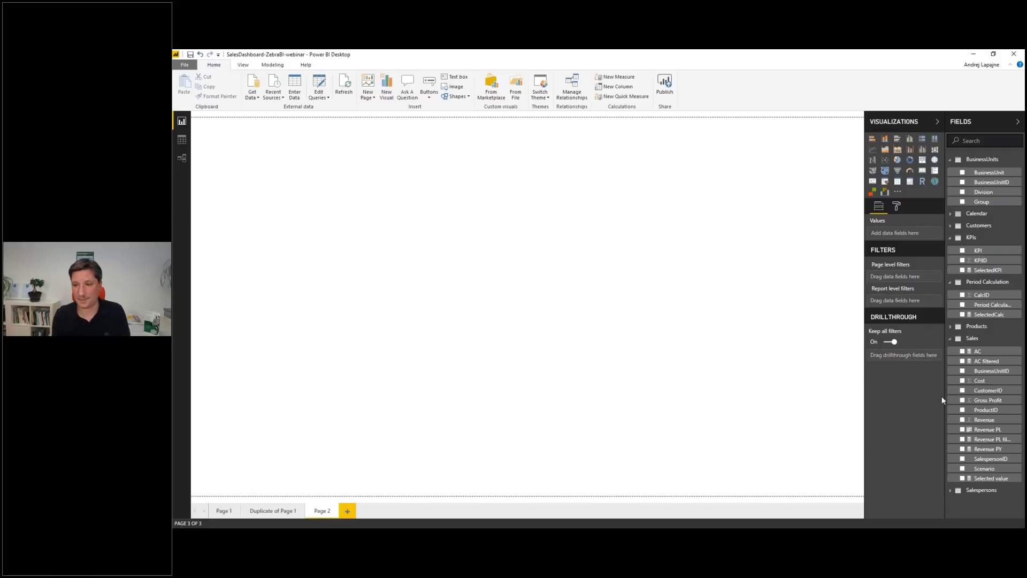
{"action": "left_click", "coordinate": [224, 511]}
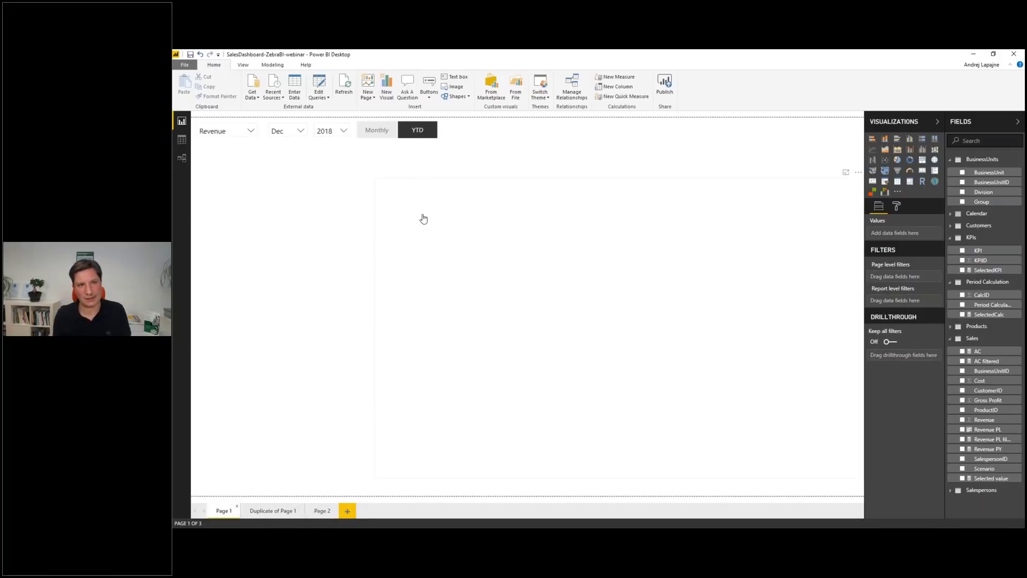
{"action": "right_click", "coordinate": [227, 515]}
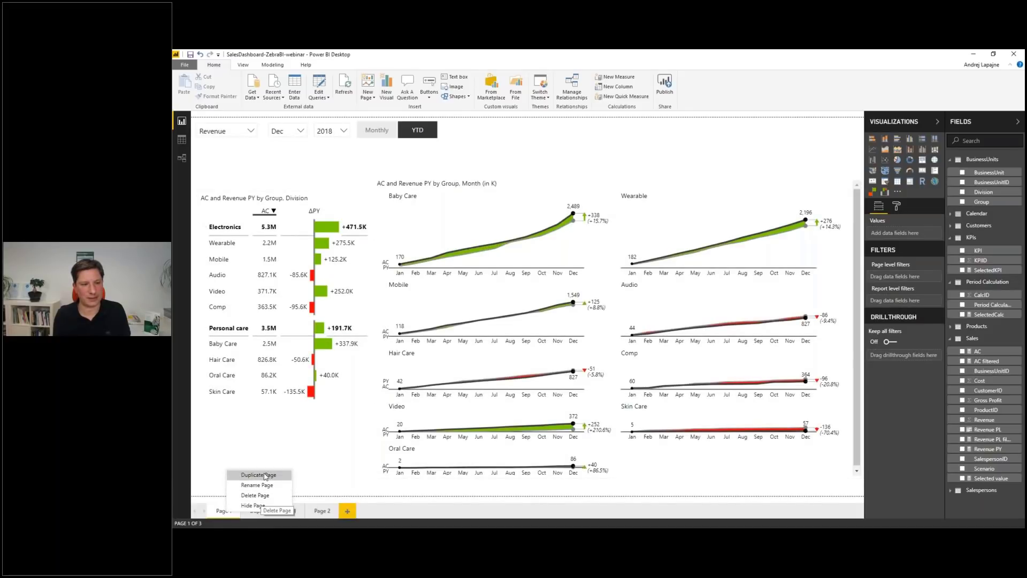
{"action": "left_click", "coordinate": [263, 475]}
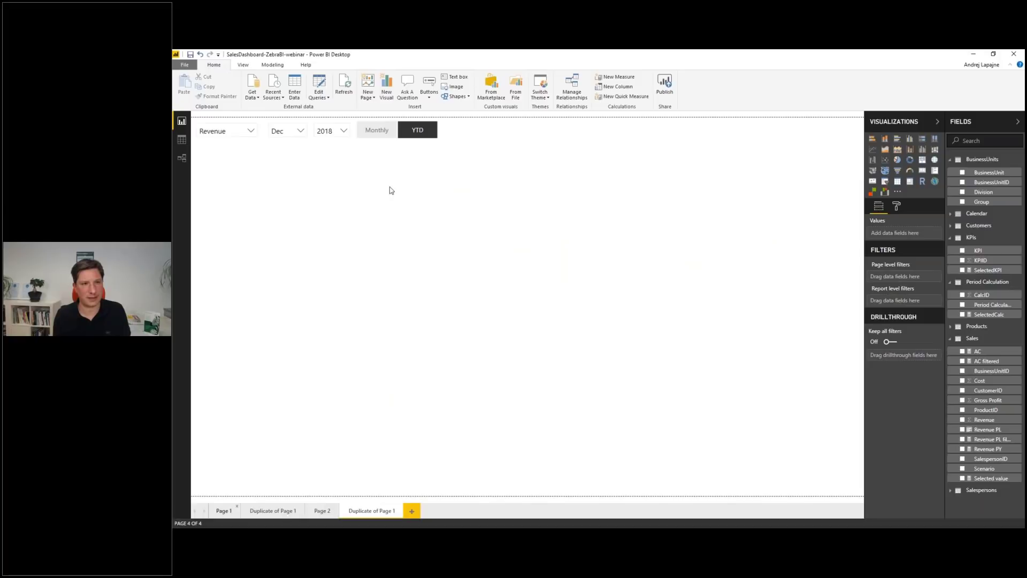
Delete the KPI slicer from the new duplicate of Page 1.
{"action": "left_click", "coordinate": [213, 125]}
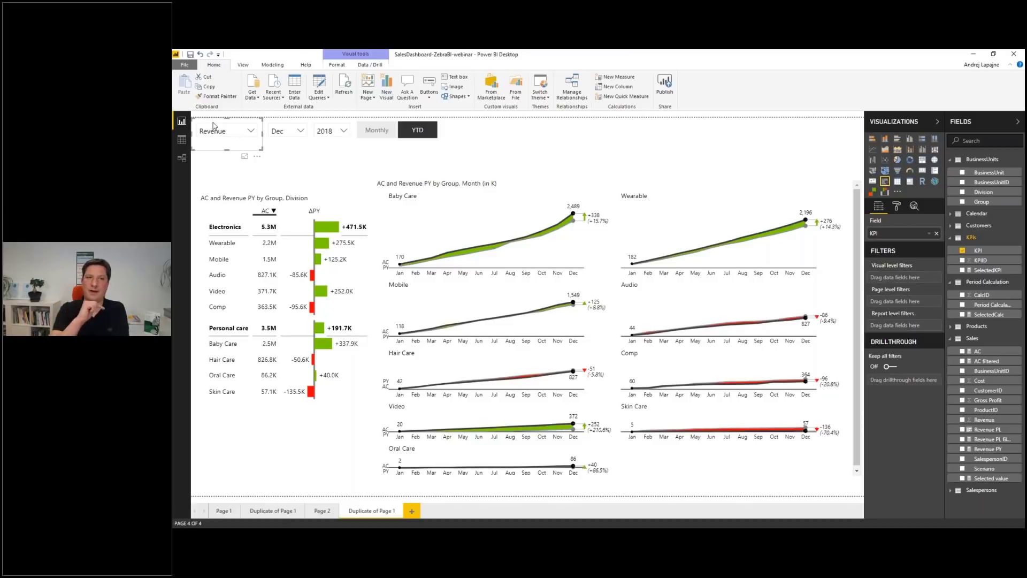
{"action": "key", "text": "Delete"}
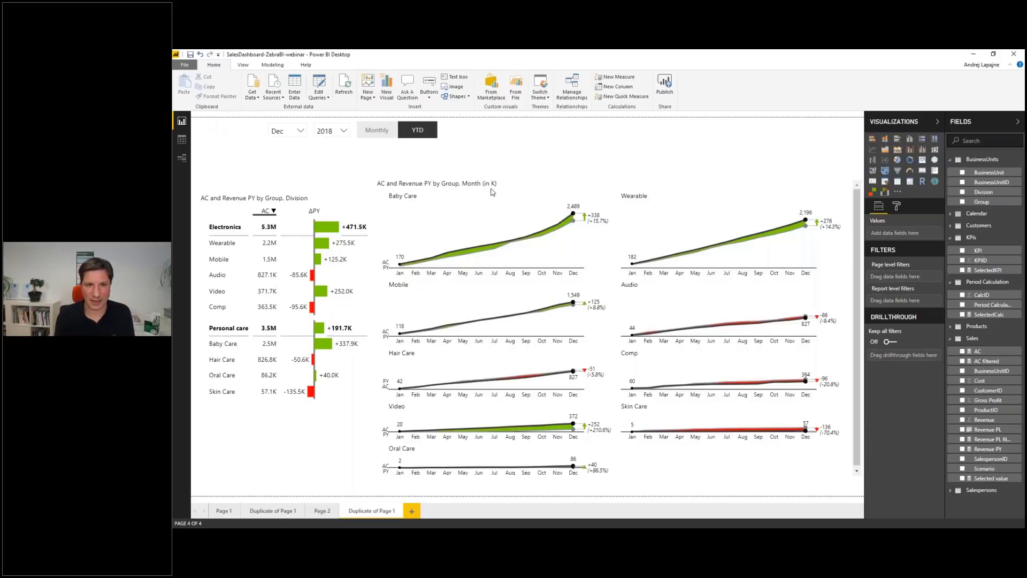
Replace Group with KPI as the grouping field of the monthly AC and Revenue PY chart.
{"action": "left_click", "coordinate": [621, 189]}
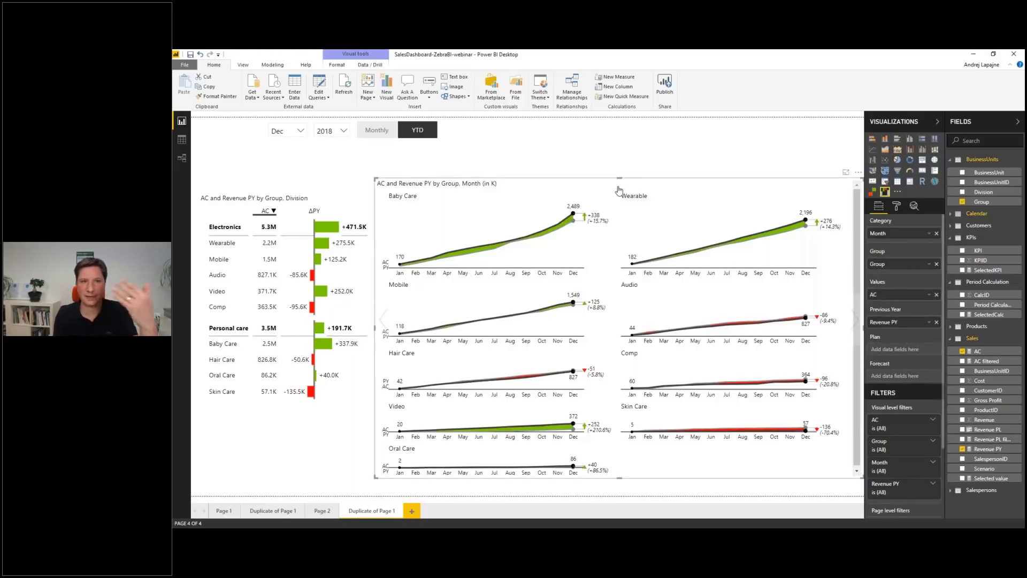
{"action": "left_click", "coordinate": [353, 137]}
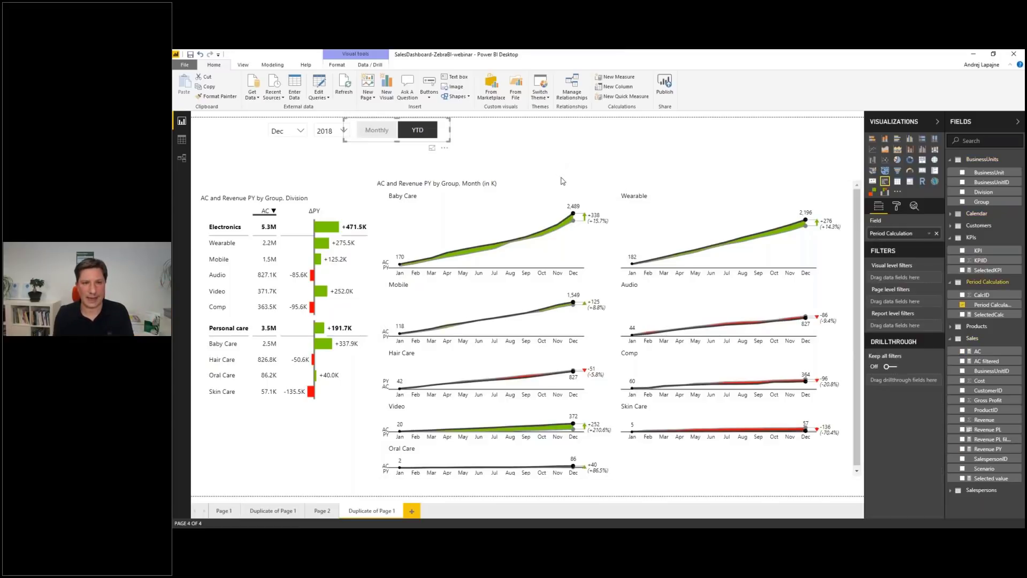
{"action": "left_click", "coordinate": [564, 185]}
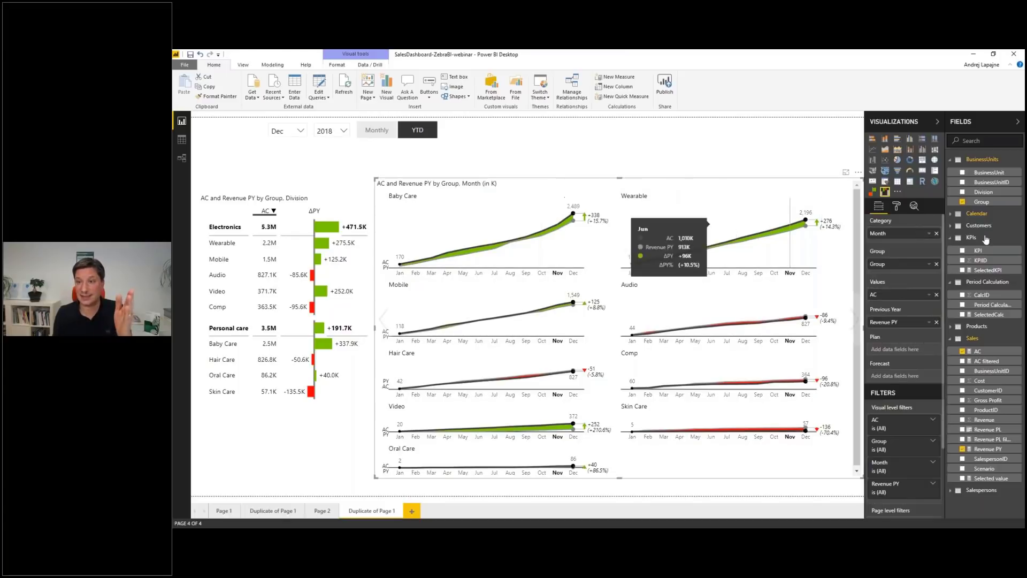
{"action": "left_click", "coordinate": [963, 202]}
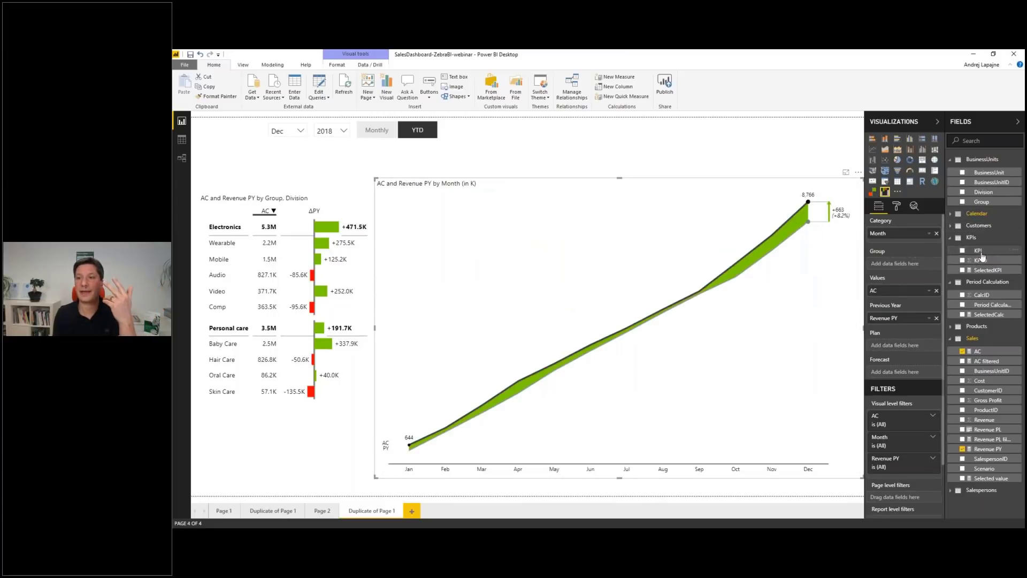
{"action": "left_click_drag", "start_coordinate": [982, 256], "coordinate": [890, 265]}
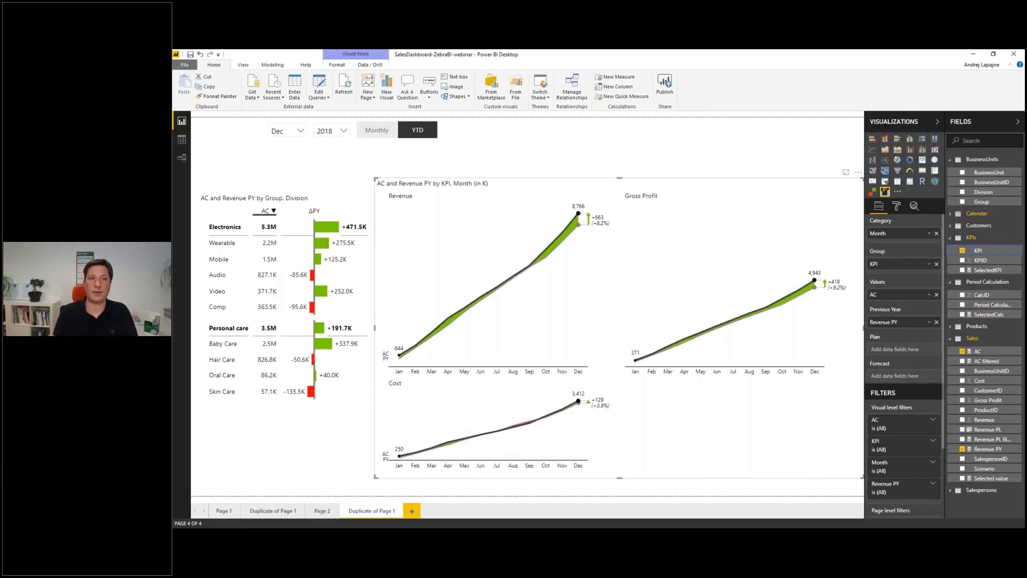
Add KPI to the chart's visual level filters and restrict the existing KPI filter to Revenue and Gross Profit.
{"action": "mouse_move", "coordinate": [443, 237]}
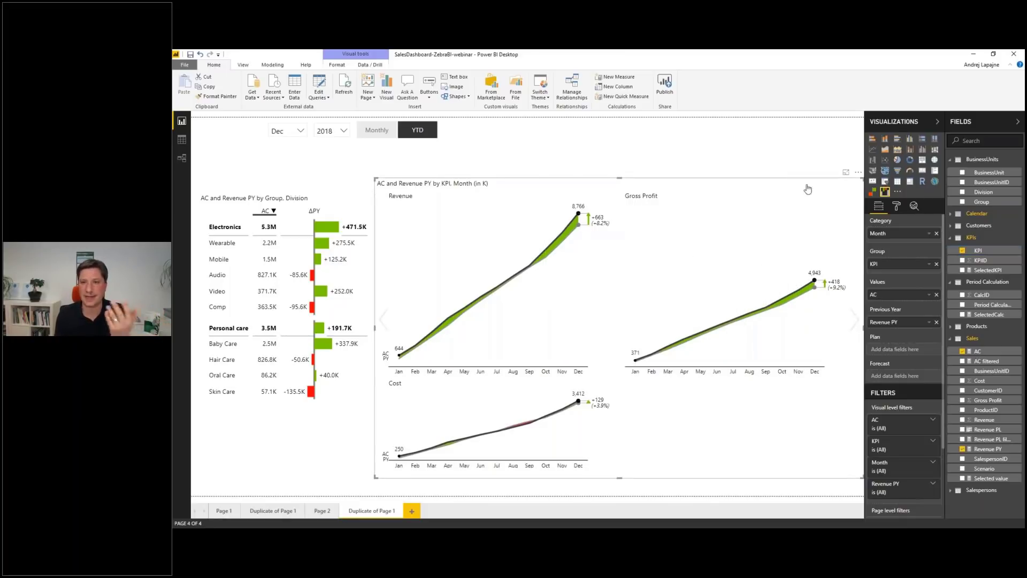
{"action": "left_click_drag", "start_coordinate": [978, 256], "coordinate": [898, 434]}
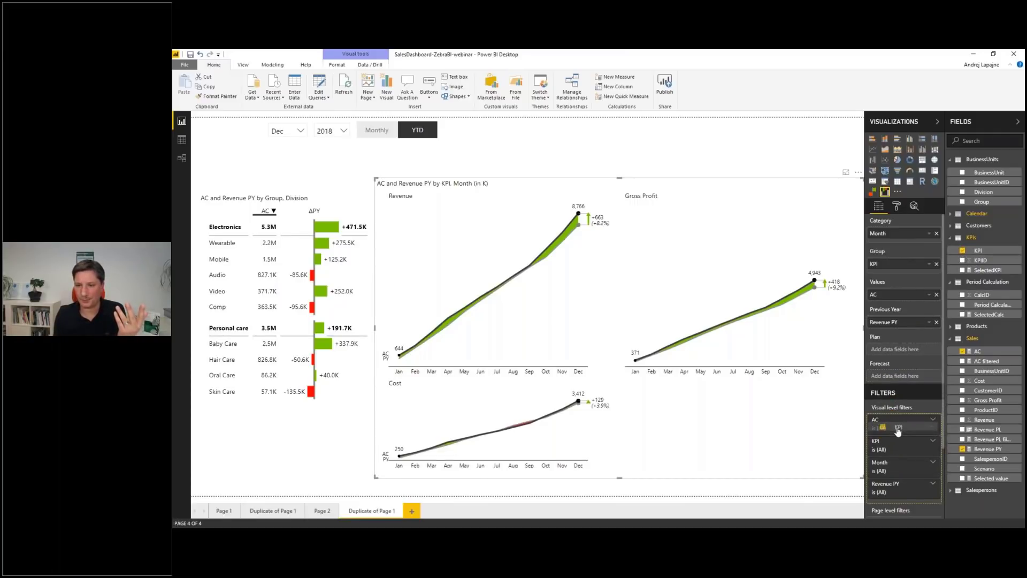
{"action": "left_click", "coordinate": [932, 442]}
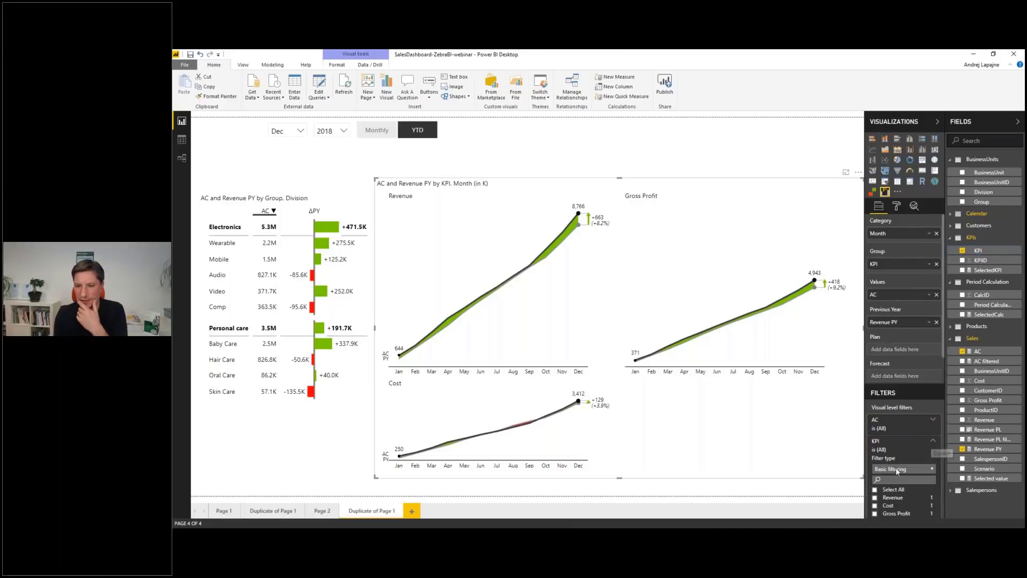
{"action": "scroll", "coordinate": [904, 386], "scroll_direction": "down", "scroll_amount": 3}
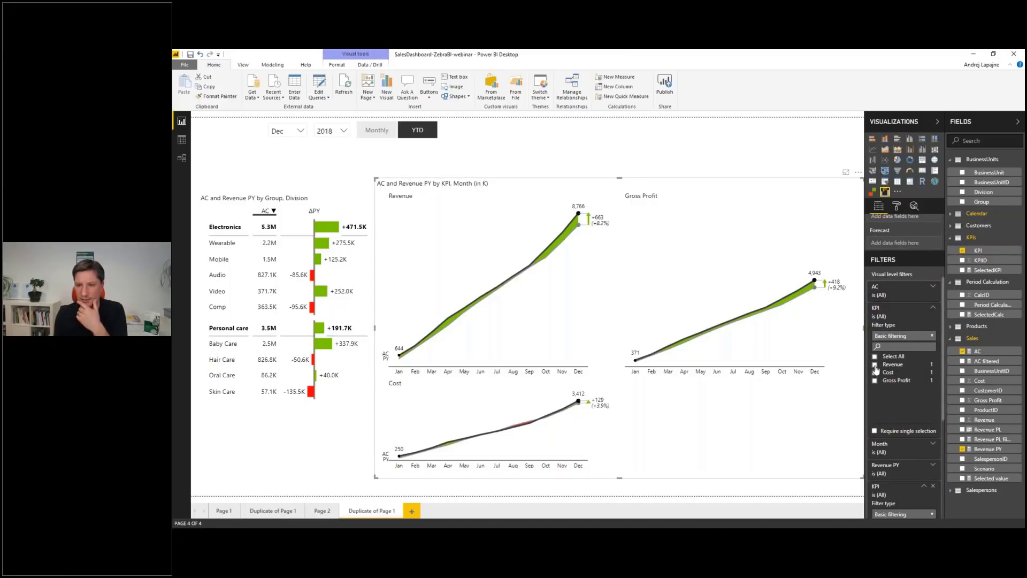
{"action": "left_click", "coordinate": [876, 365]}
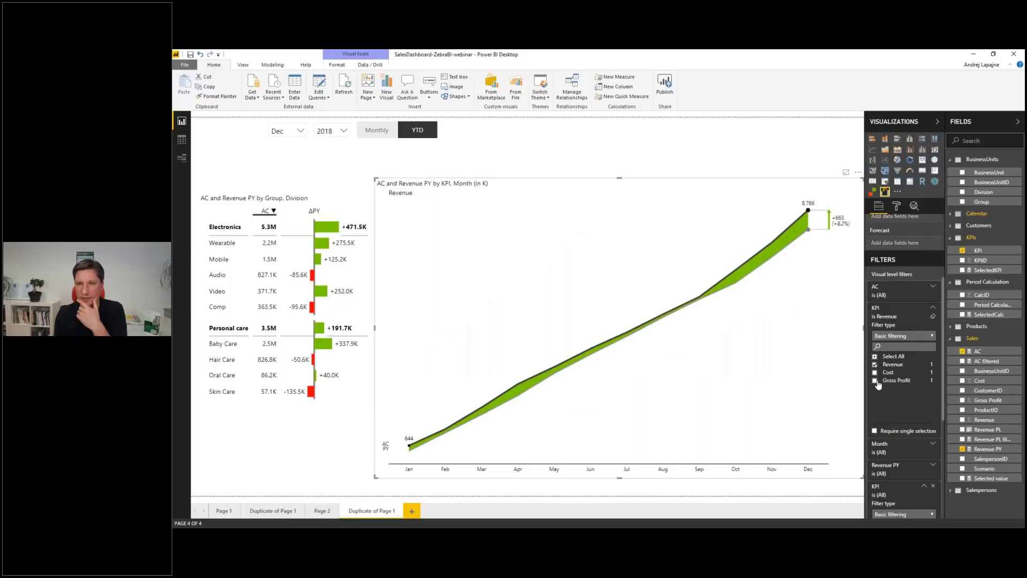
{"action": "left_click", "coordinate": [876, 381]}
{"action": "mouse_move", "coordinate": [580, 220]}
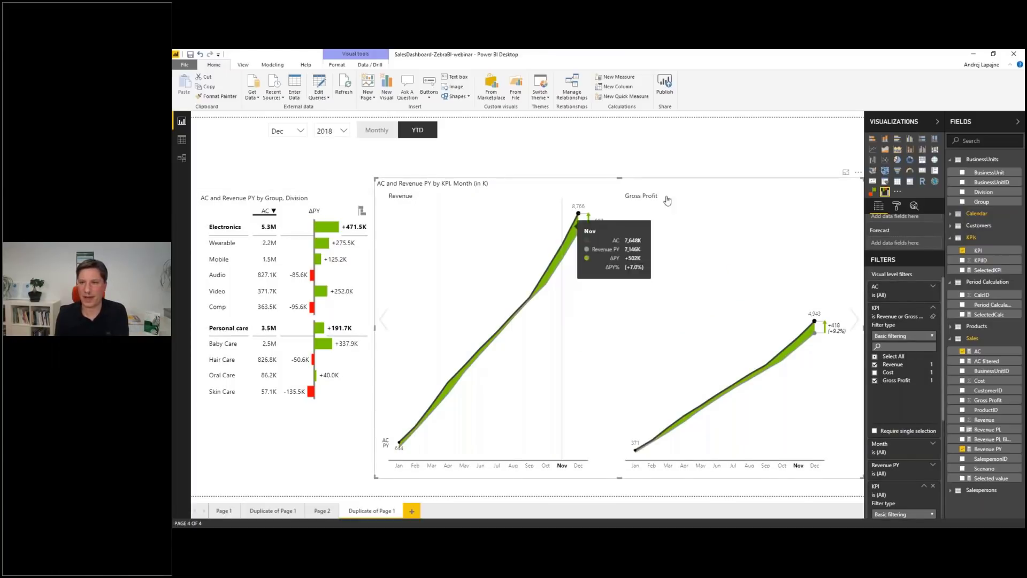
Add Group from the BusinessUnits table below KPI as the chart's second grouping field and look across the resulting small multiples.
{"action": "scroll", "coordinate": [899, 267], "scroll_direction": "up", "scroll_amount": 3}
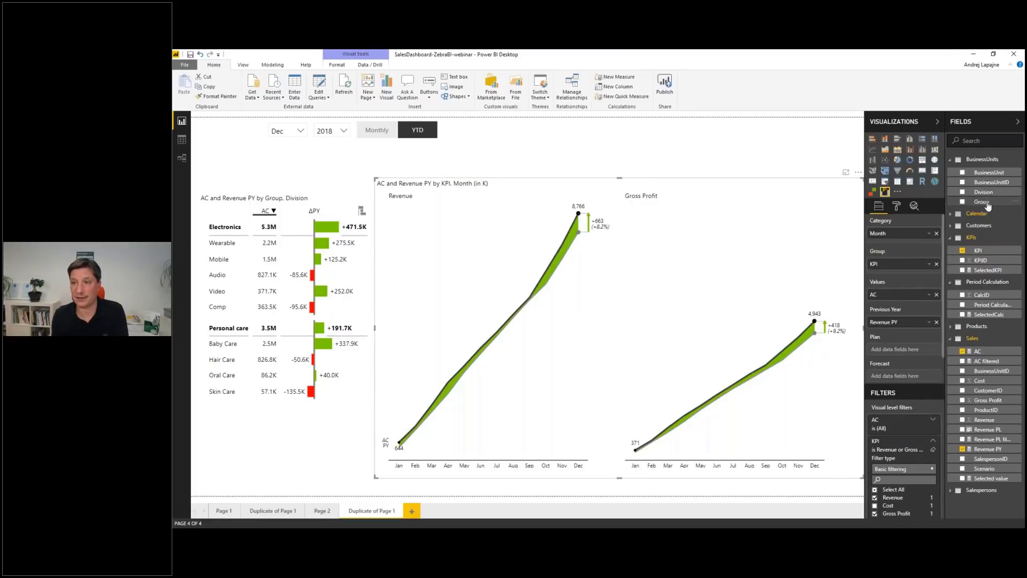
{"action": "left_click_drag", "start_coordinate": [986, 206], "coordinate": [909, 271]}
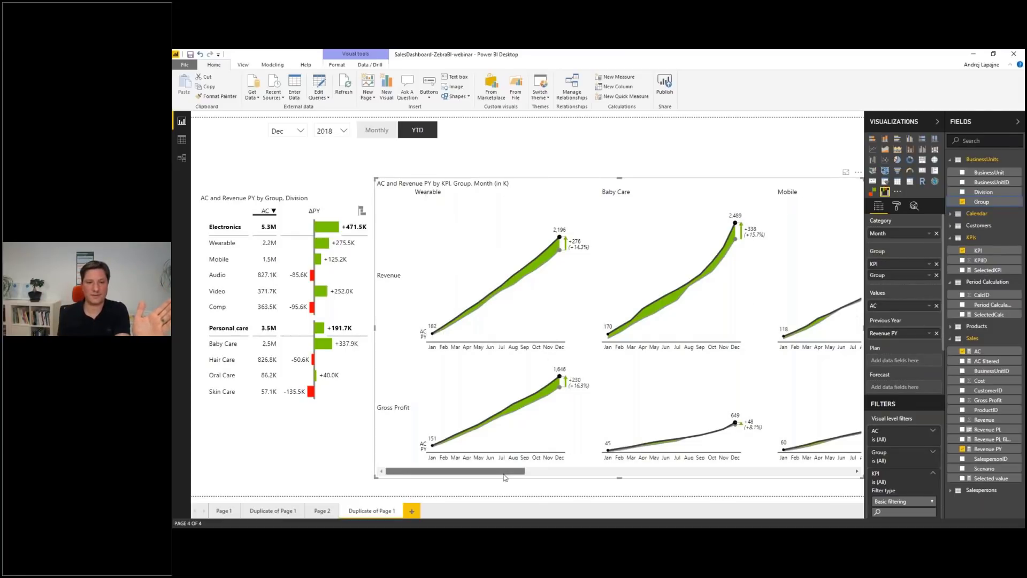
{"action": "left_click", "coordinate": [713, 471]}
{"action": "left_click_drag", "start_coordinate": [713, 474], "coordinate": [449, 488]}
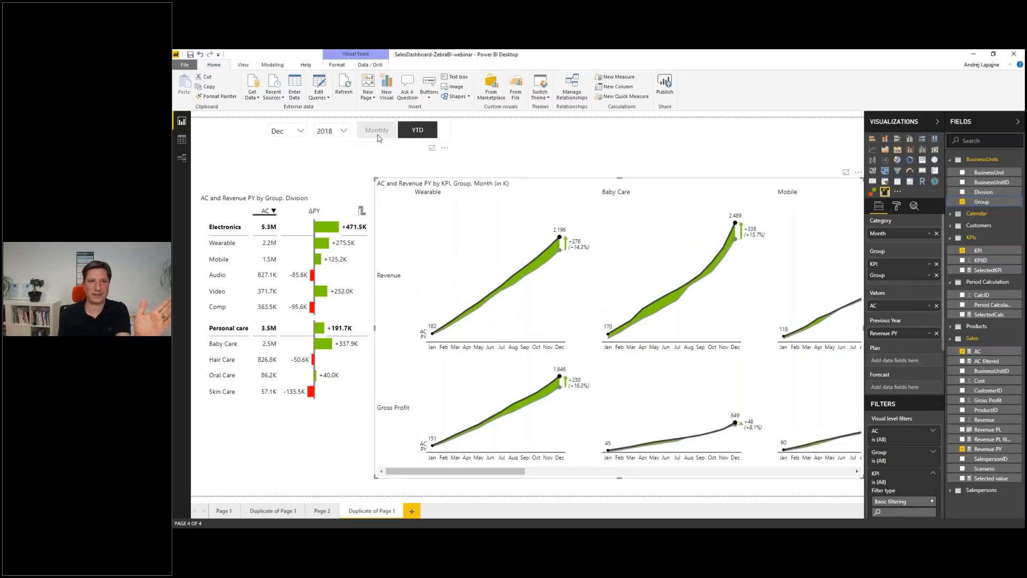
Switch the period calculation to Monthly and back to YTD on the small multiples page.
{"action": "left_click", "coordinate": [377, 136]}
{"action": "left_click", "coordinate": [421, 130]}
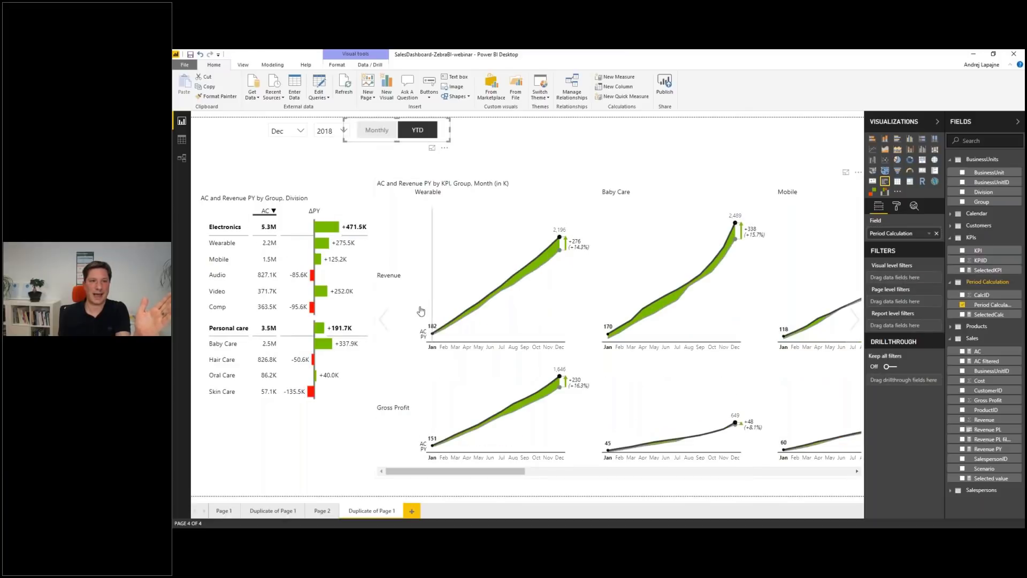
{"action": "mouse_move", "coordinate": [494, 297]}
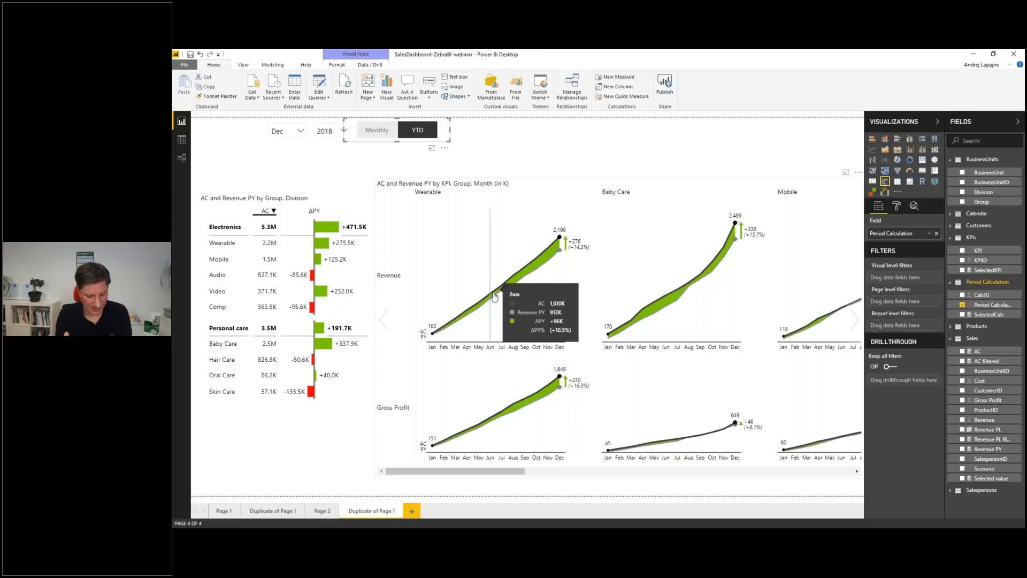
Switch to the PowerPoint slide show with the Zebra BI visuals download slide.
{"action": "key", "text": "alt+Tab"}
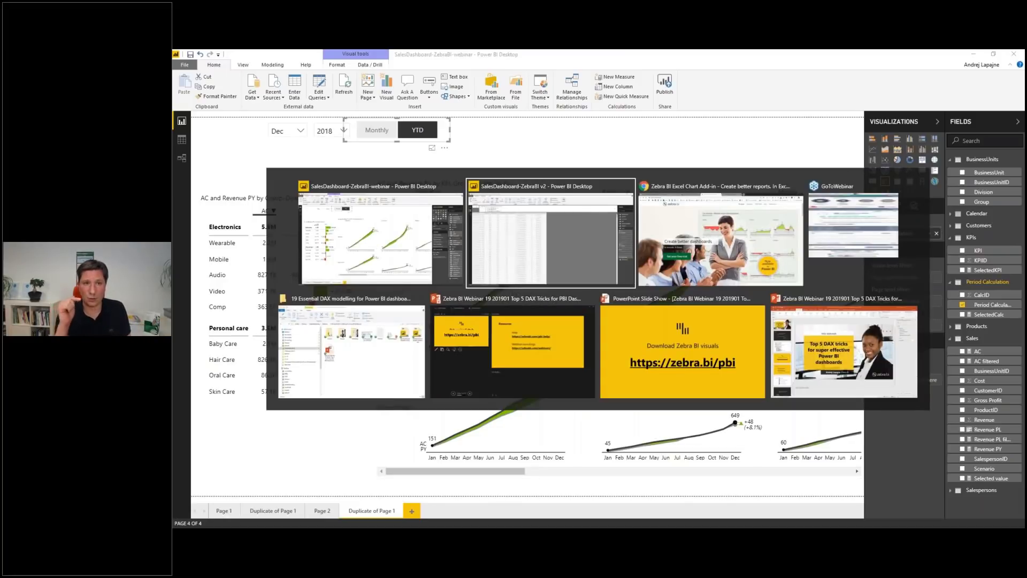
{"action": "key", "text": "Tab"}
{"action": "key", "text": "Tab"}
{"action": "key", "text": "Tab"}
{"action": "key", "text": "Tab"}
{"action": "key", "text": "Tab"}
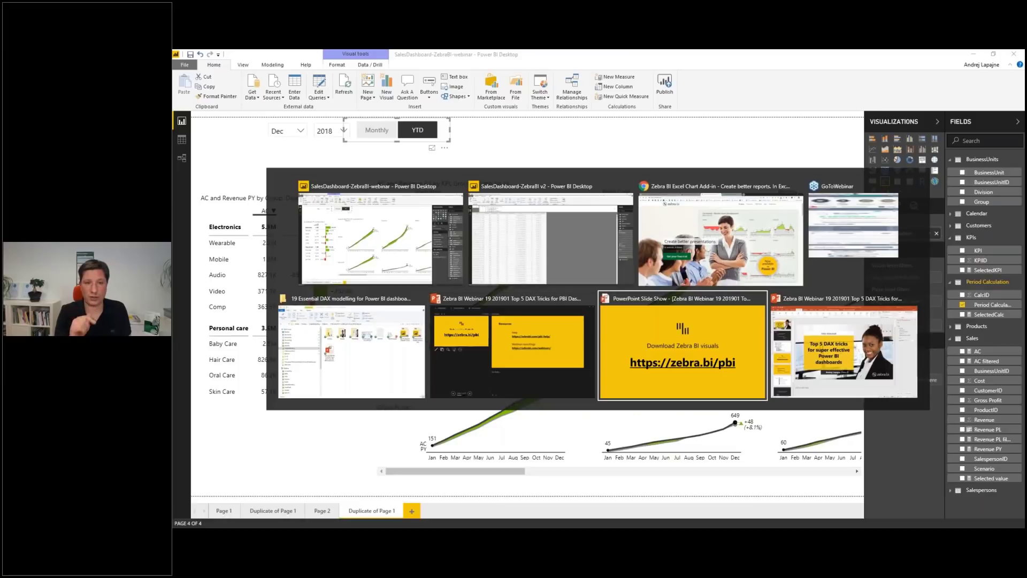